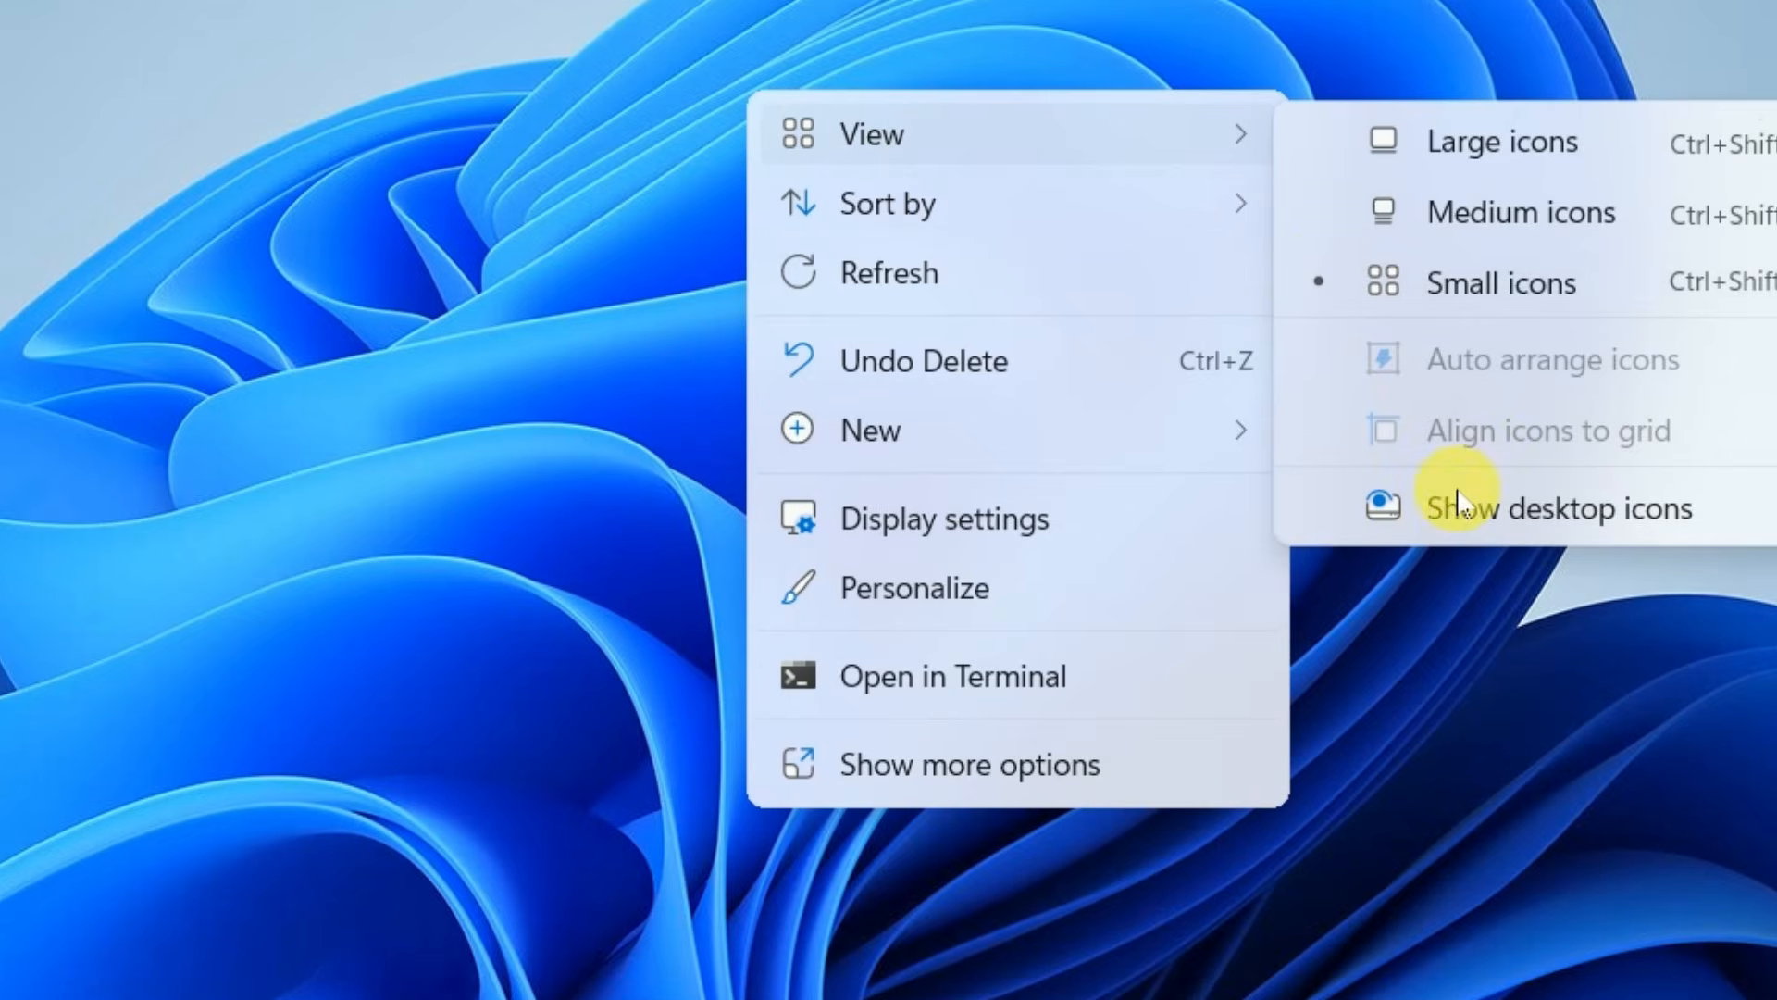
# Show the desktop icons and create a new folder on the desktop named DFDFDS
pyautogui.click(1515, 512)
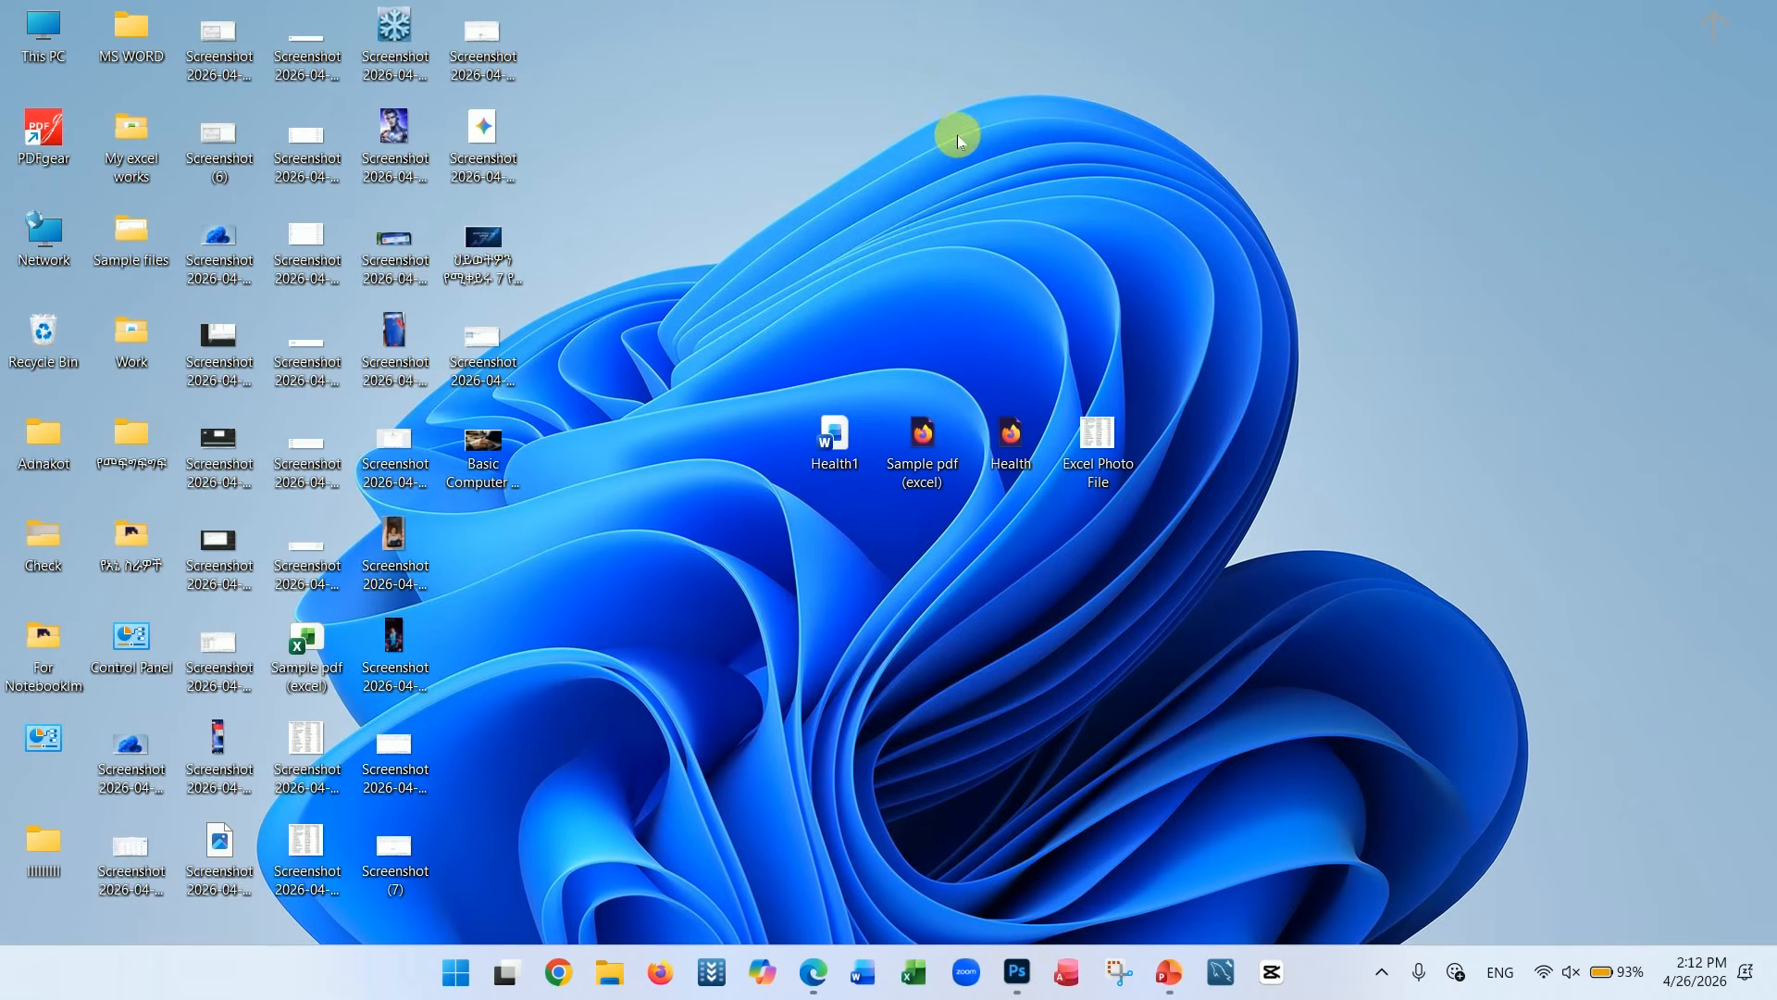
pyautogui.rightClick(1019, 140)
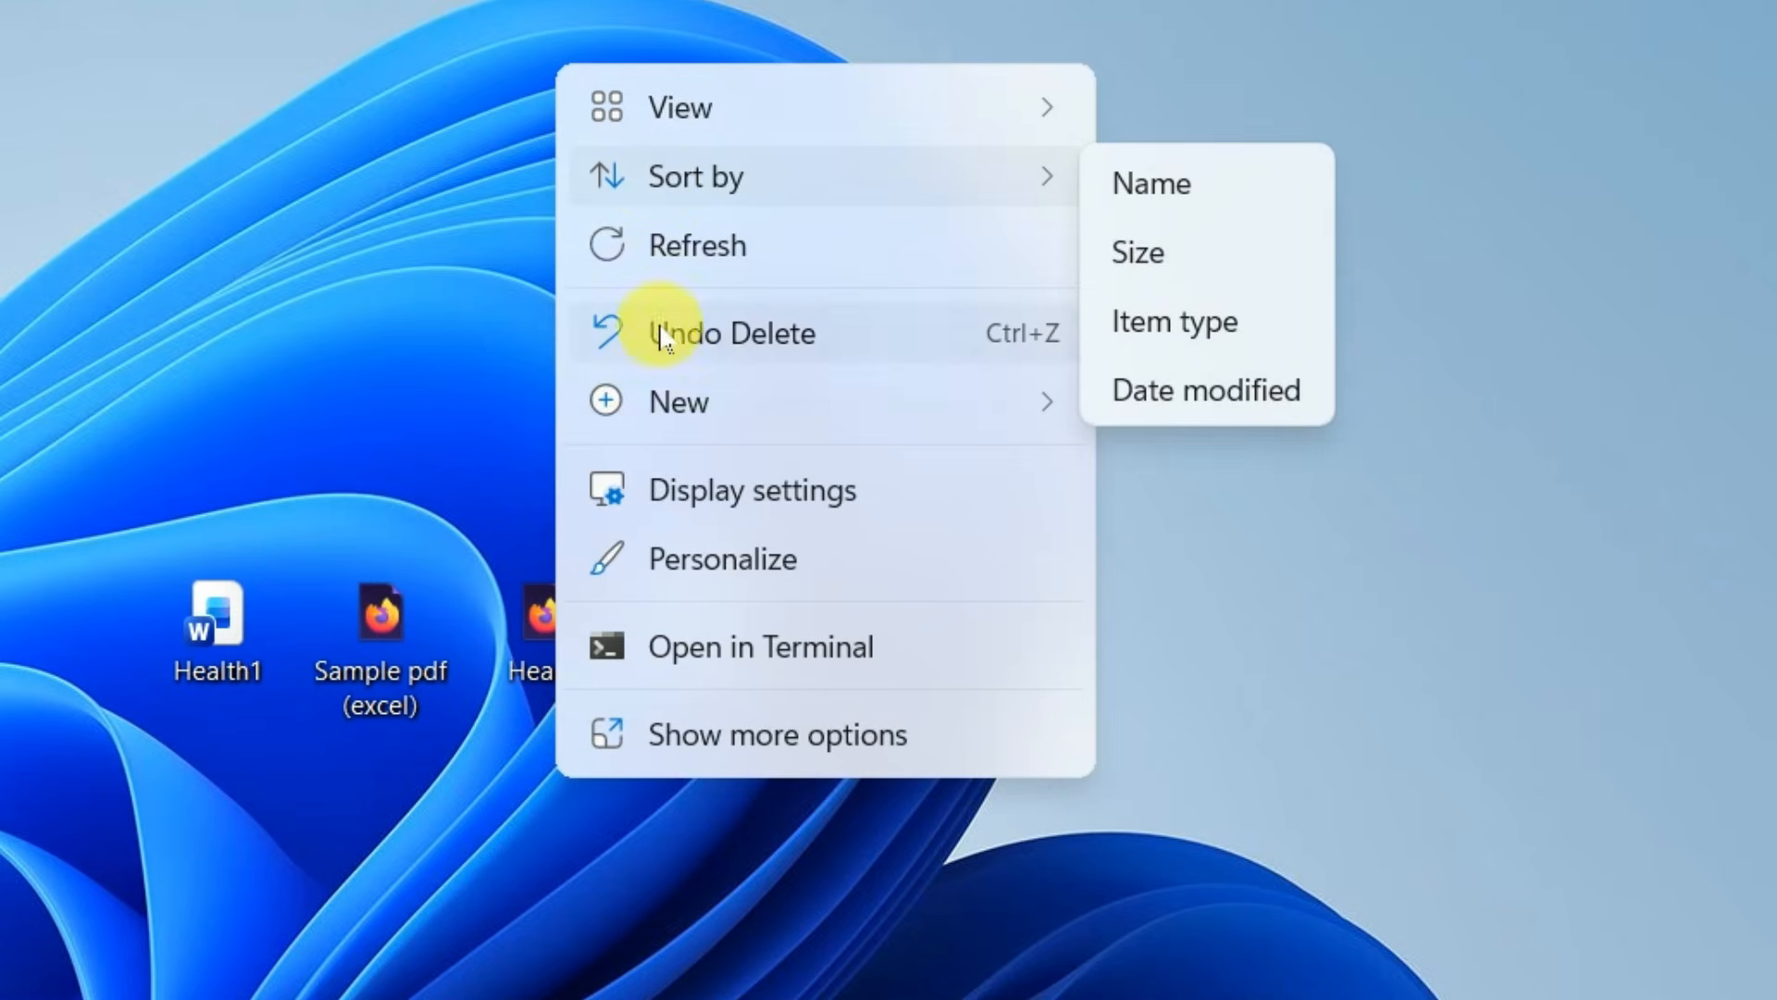
pyautogui.moveTo(1071, 320)
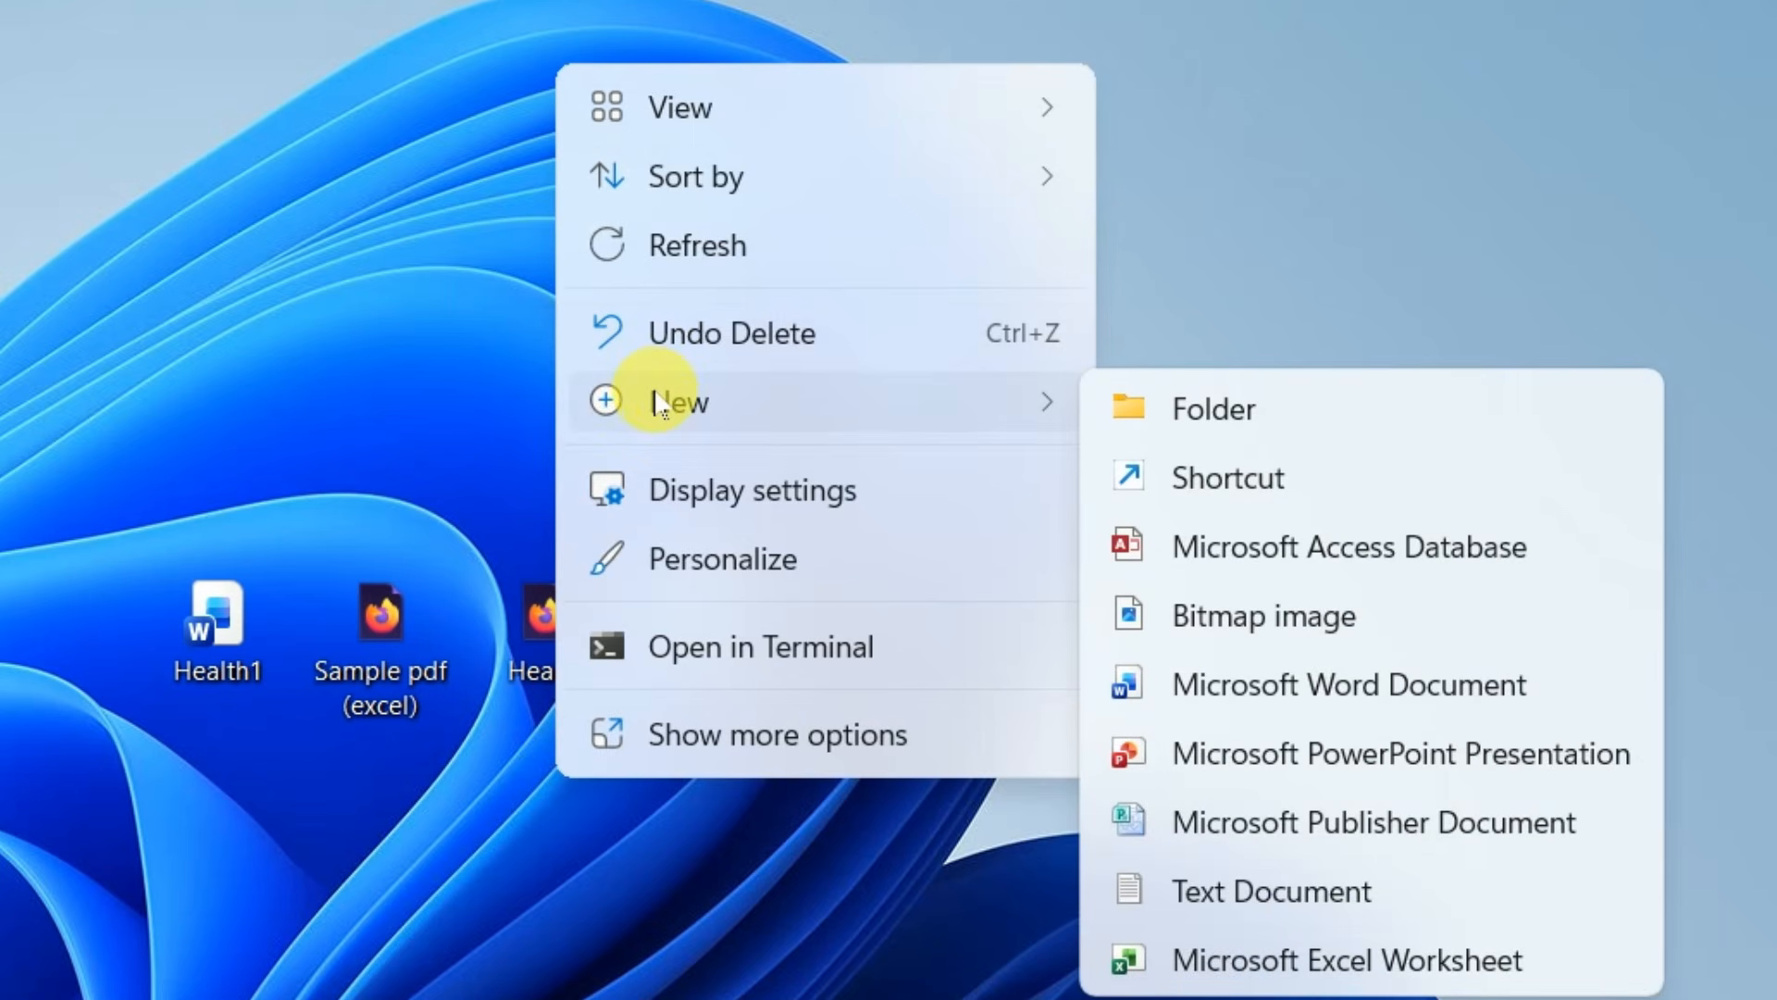
pyautogui.click(1194, 412)
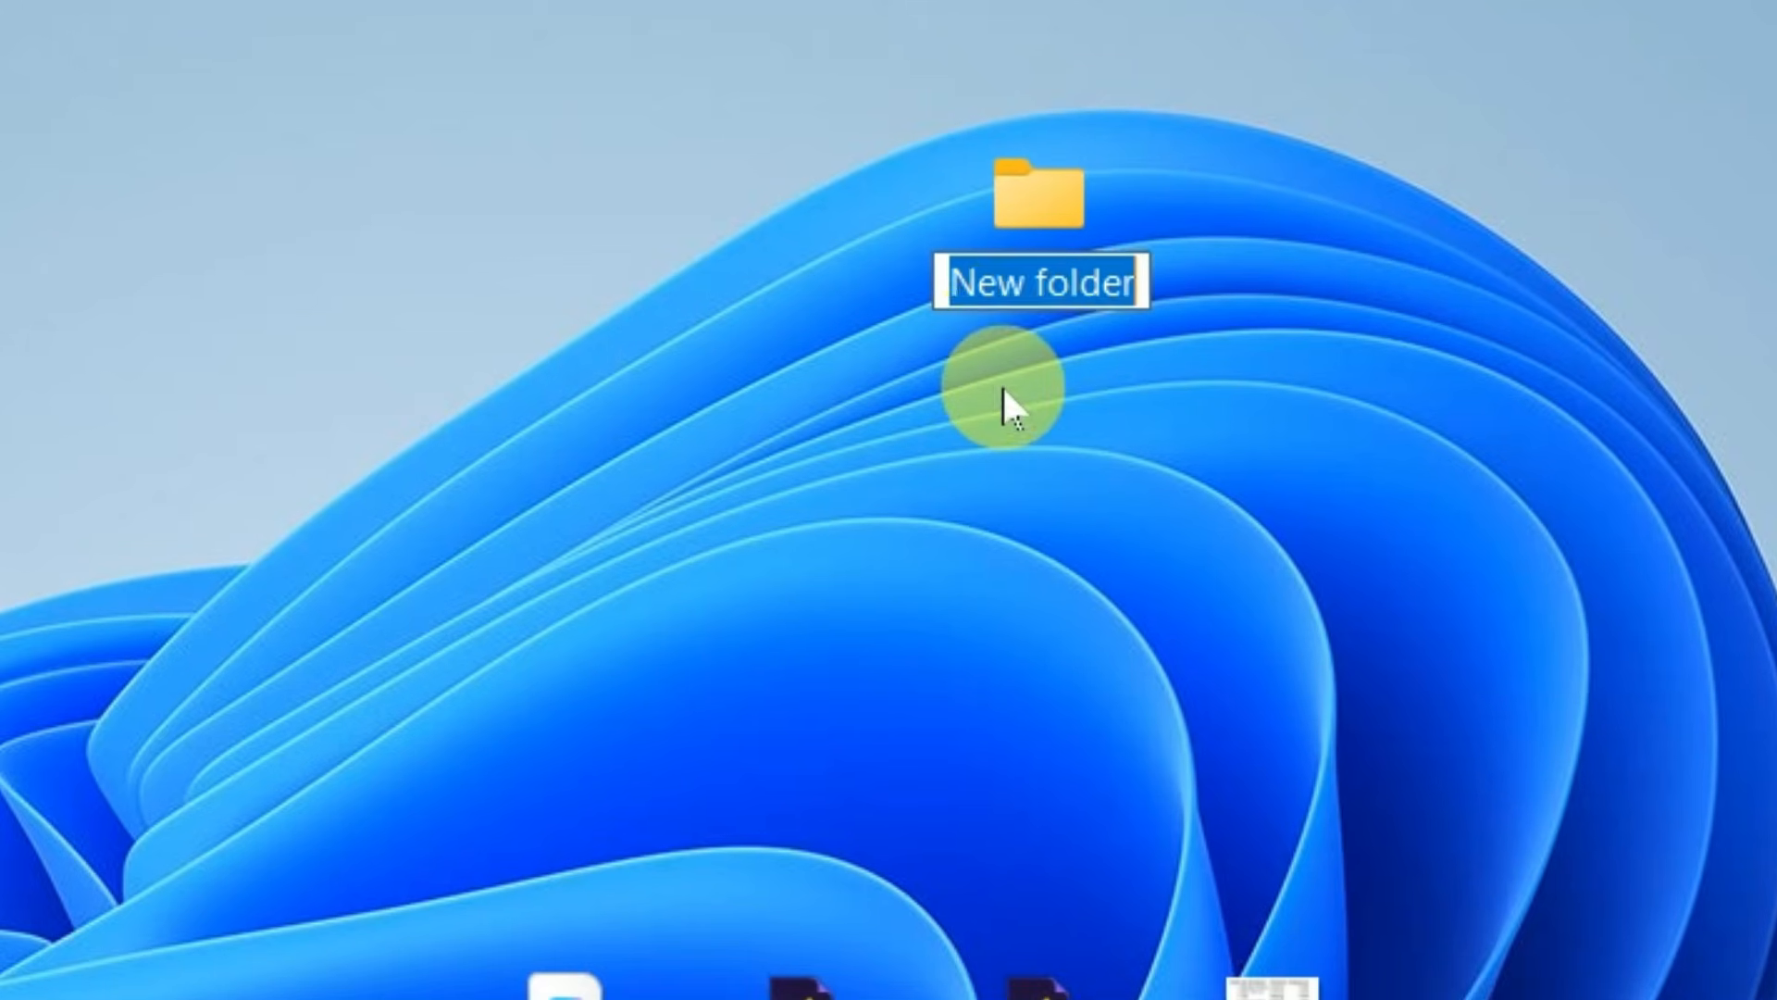
pyautogui.write('DFDFDS')
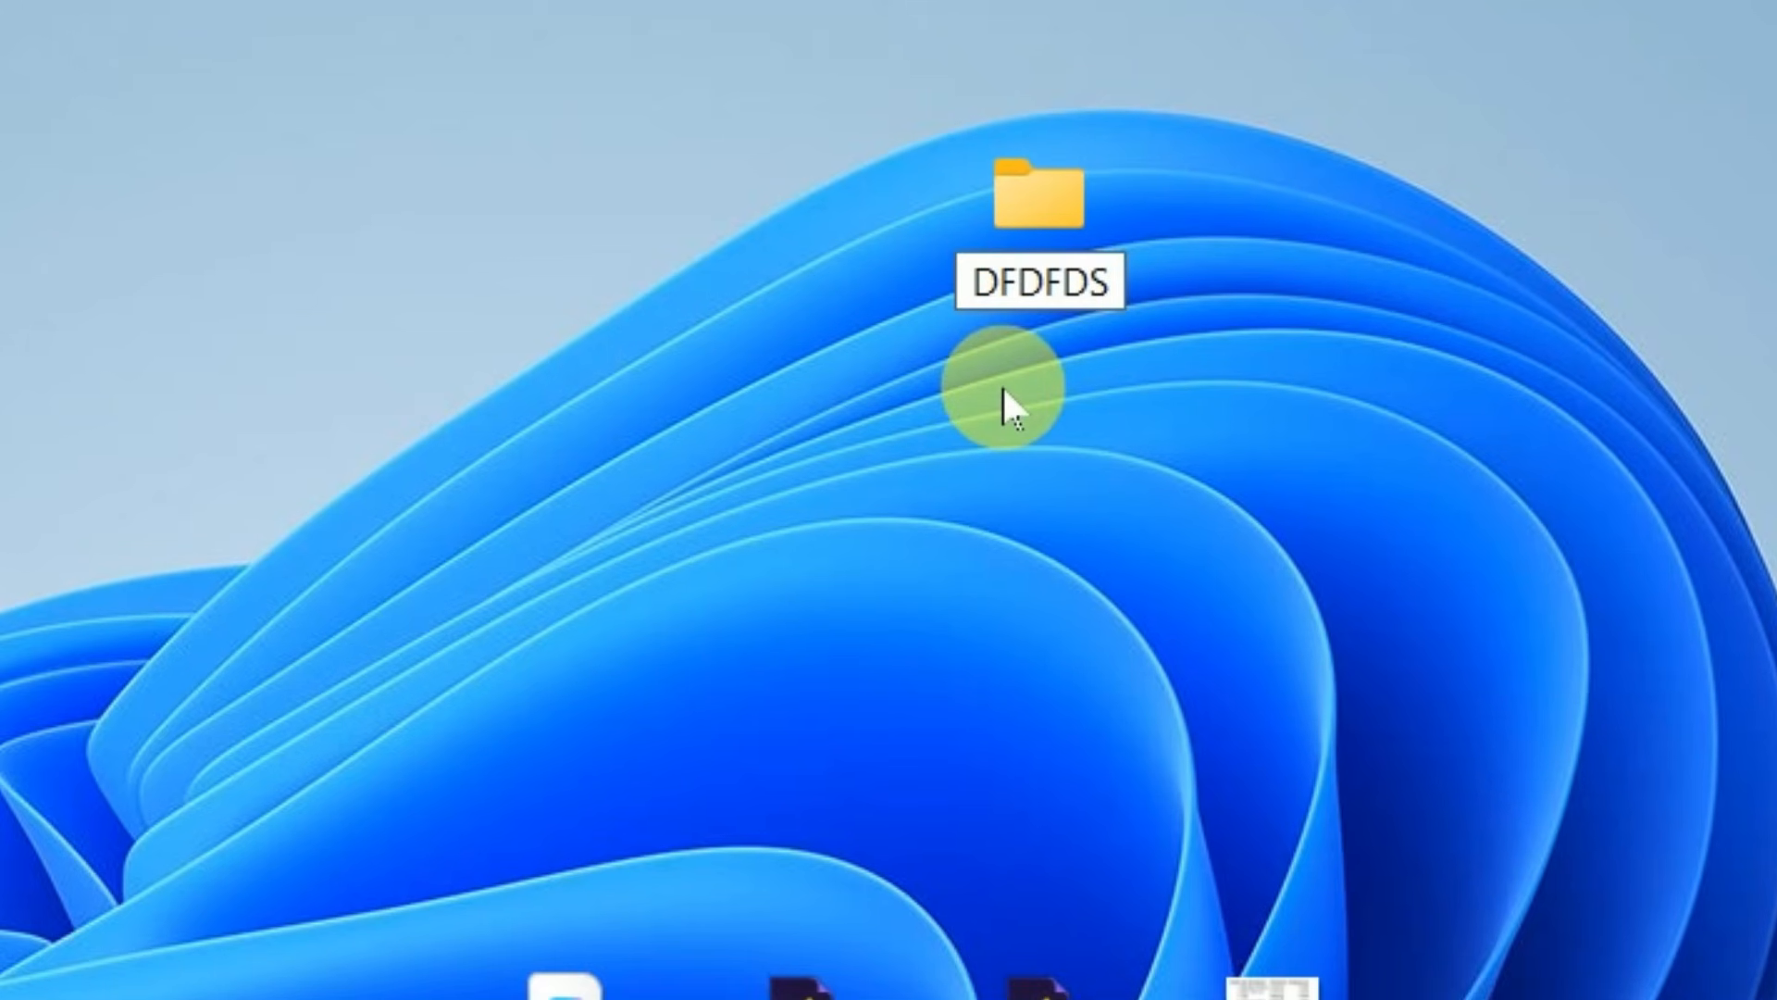
pyautogui.press('Return')
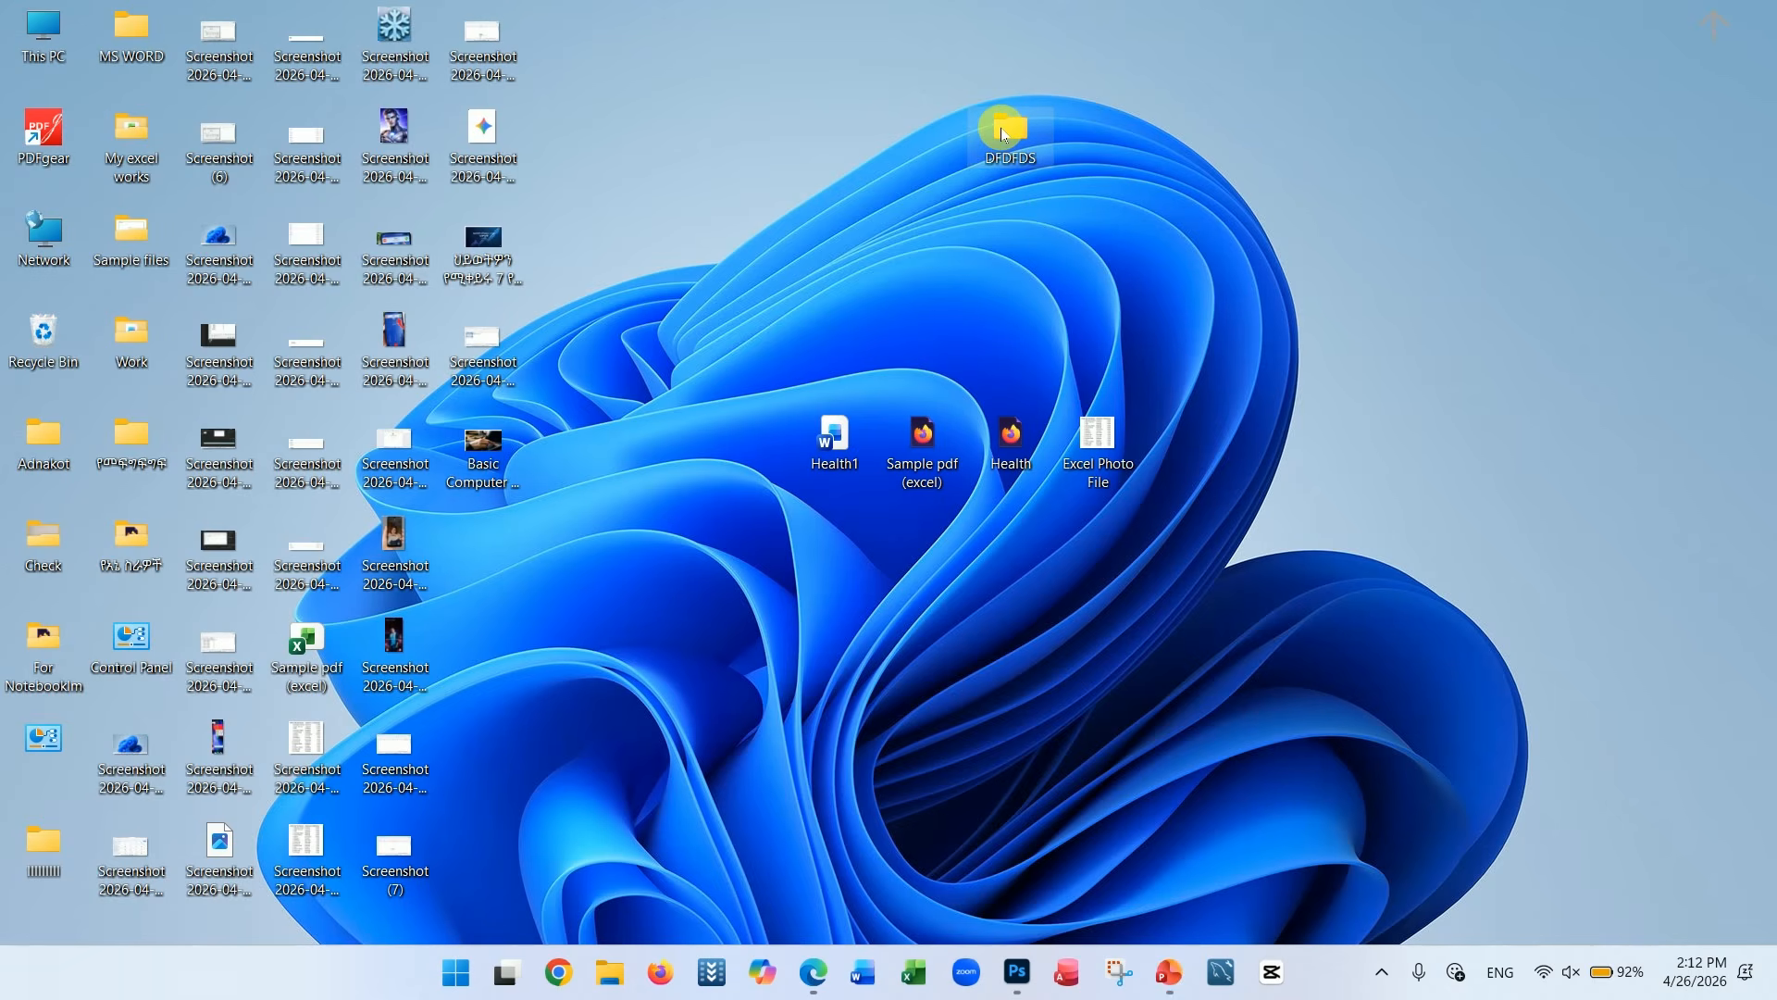
# Try to rename the DFDFDS folder to Work, accepting the merge with the existing folder of that name
pyautogui.rightClick(1003, 134)
pyautogui.click(1181, 176)
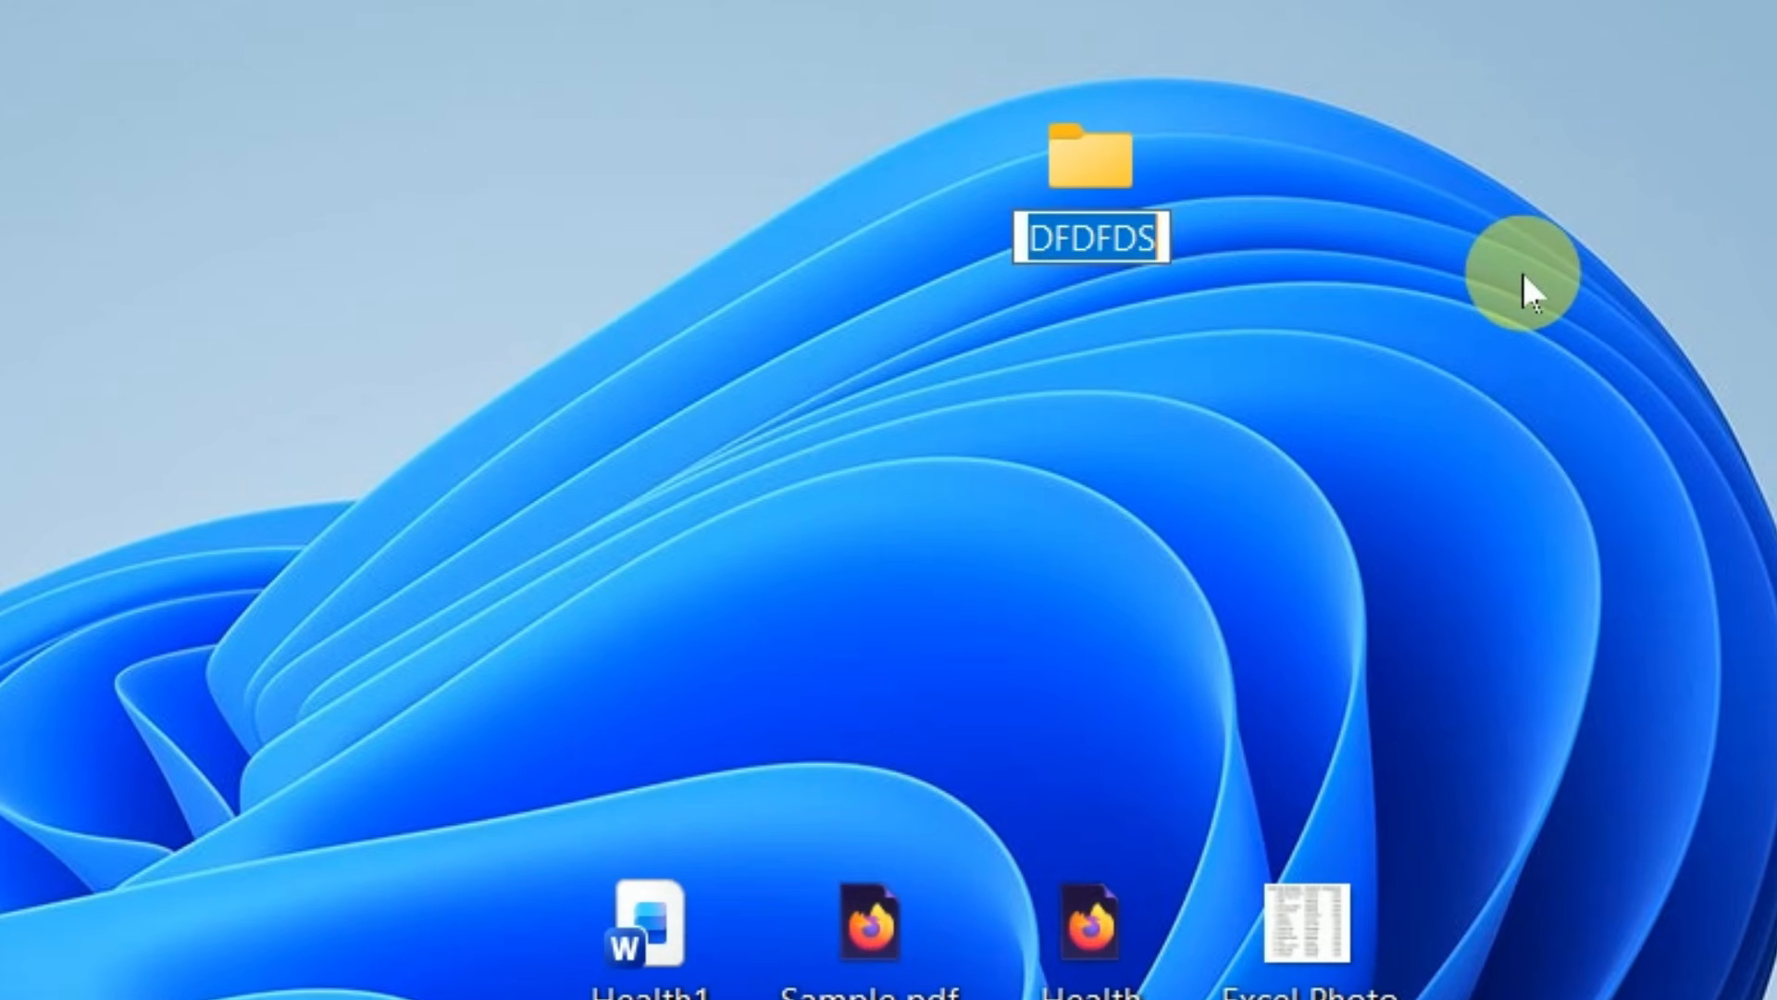
pyautogui.write('w')
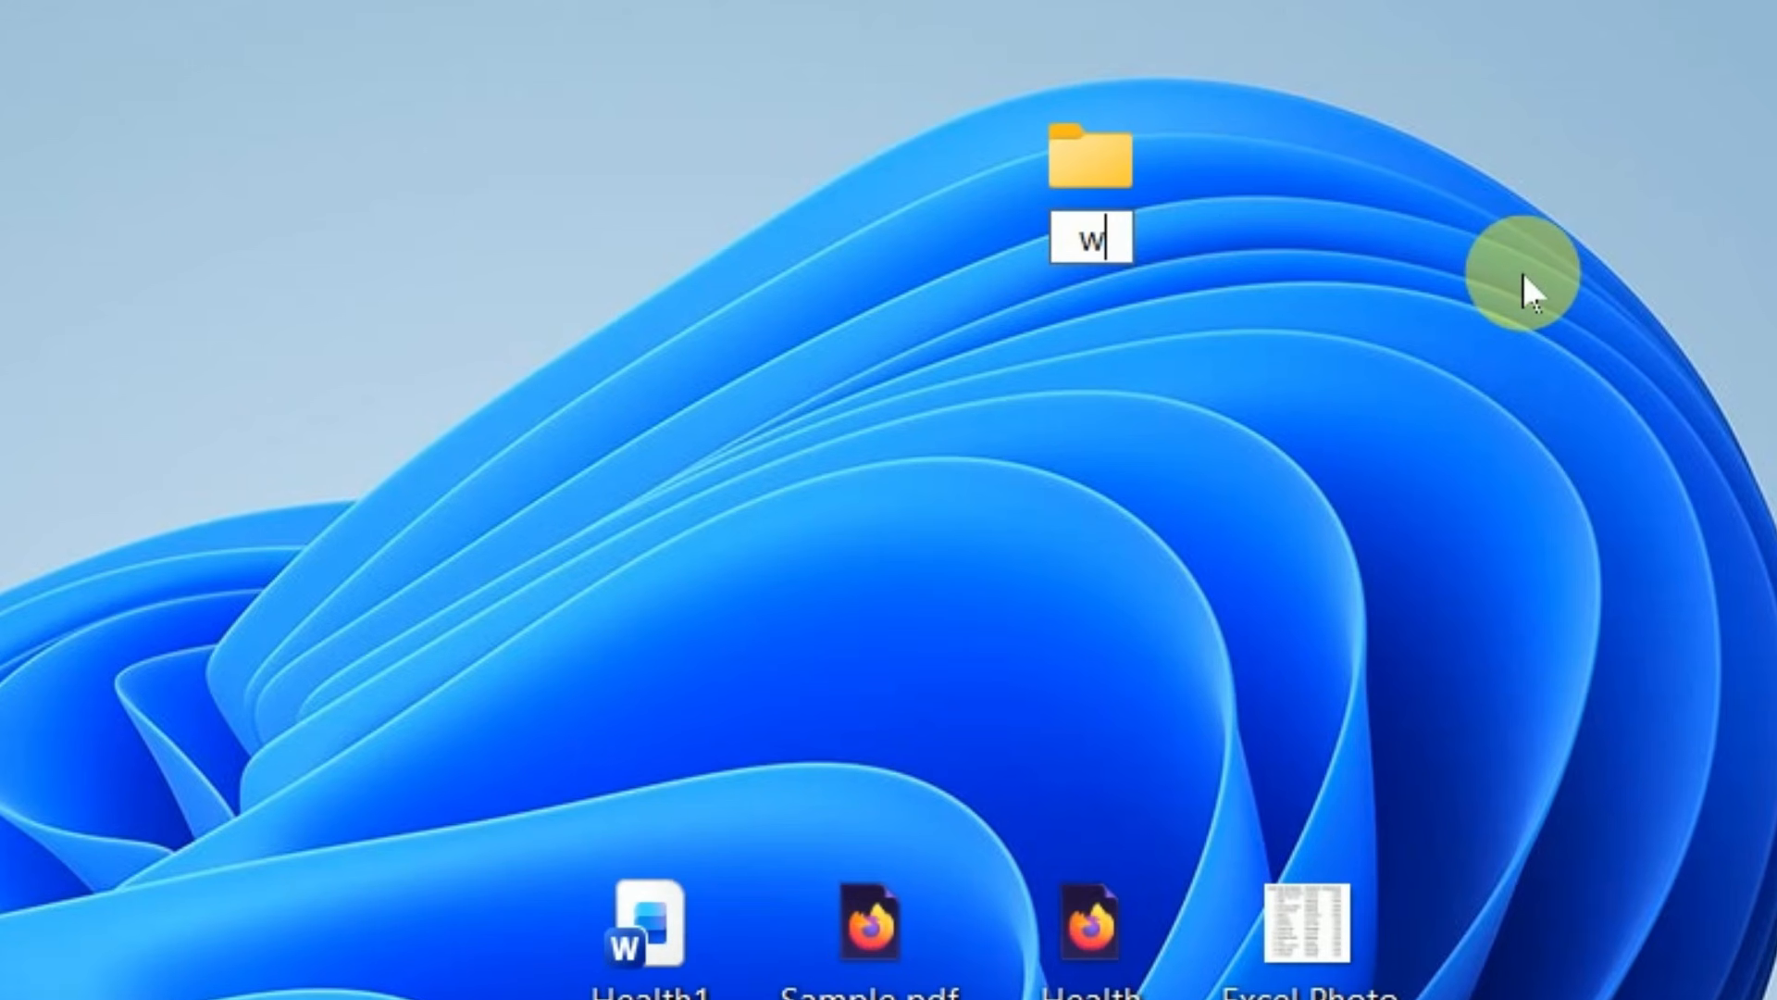
pyautogui.write('ORK')
pyautogui.press('BackSpace')
pyautogui.press('BackSpace')
pyautogui.press('BackSpace')
pyautogui.press('BackSpace')
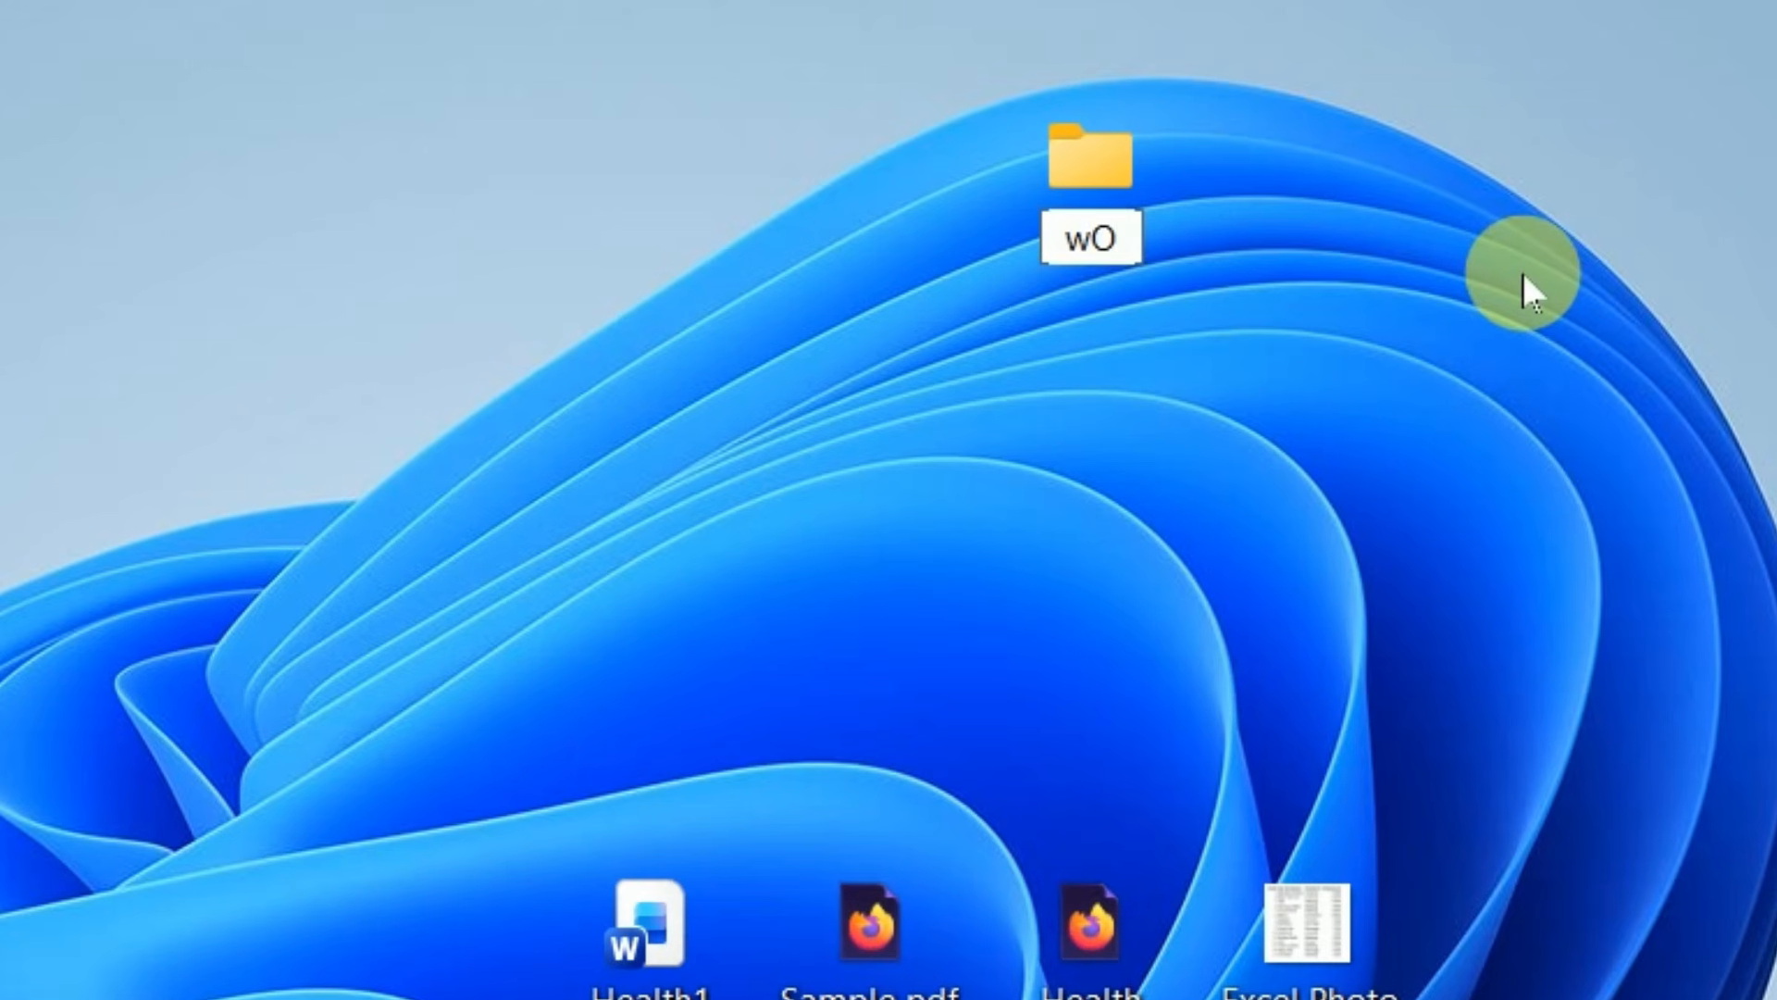
pyautogui.write('Work')
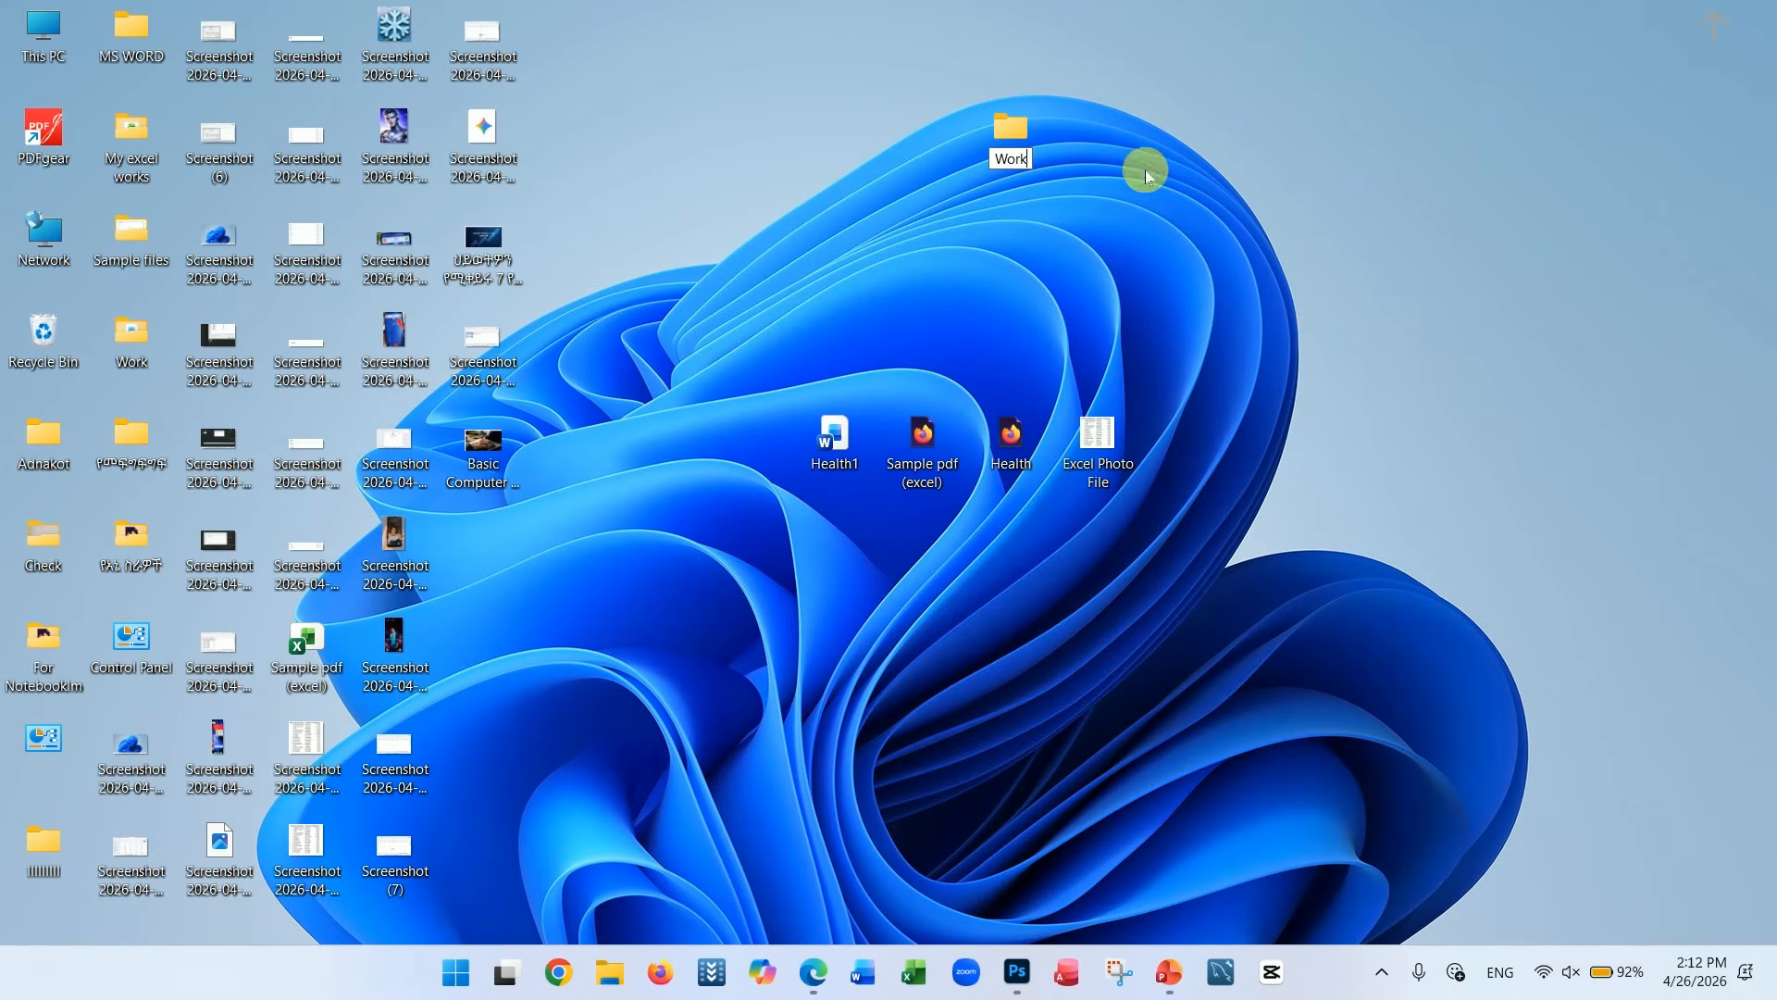
pyautogui.press('Return')
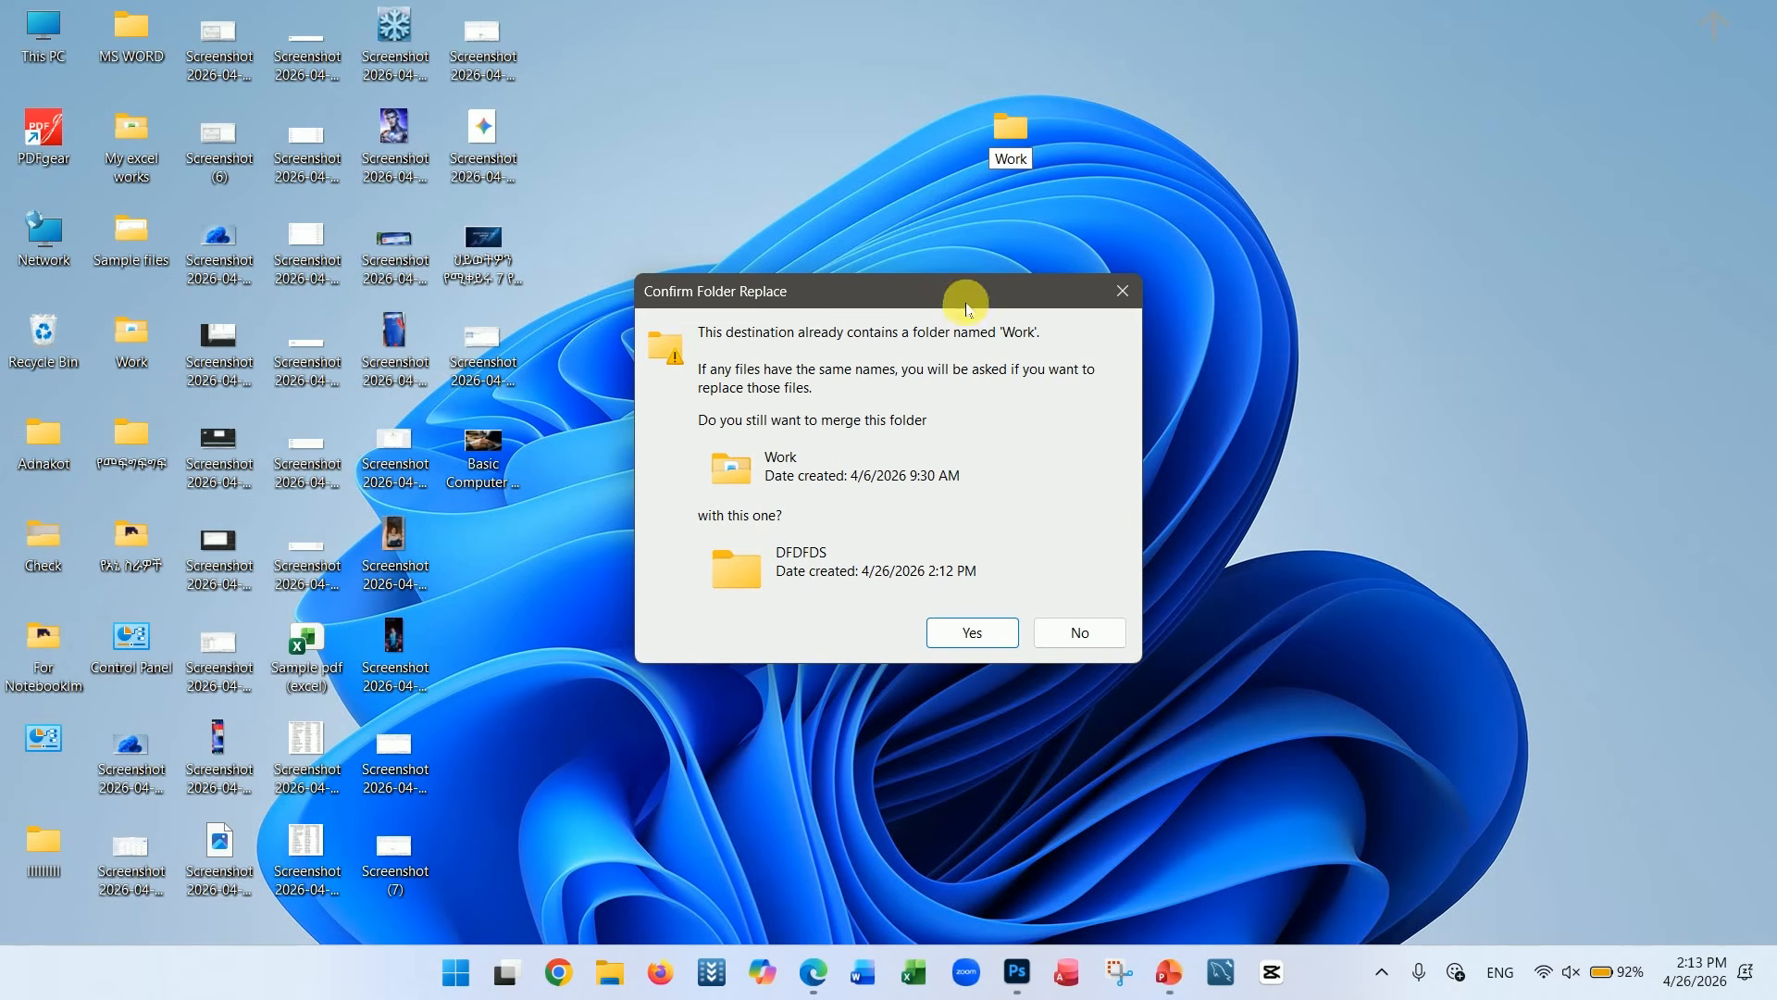
pyautogui.click(977, 630)
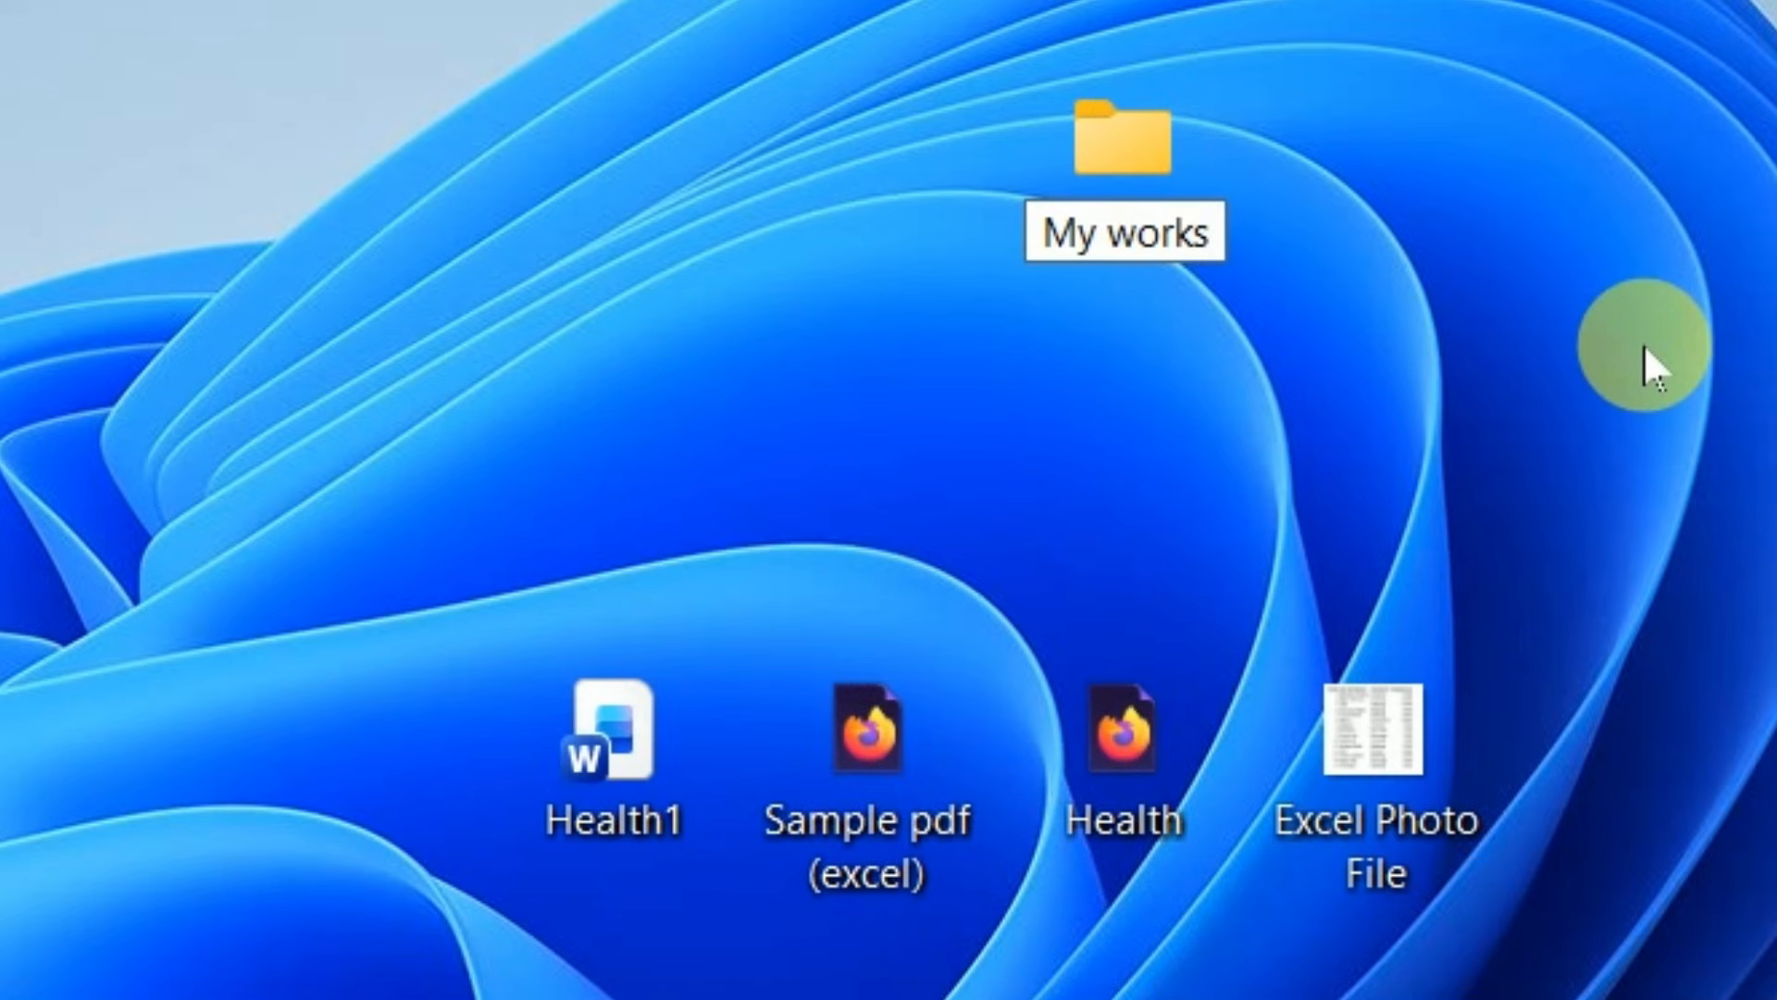
# Confirm My works as the folder's name, and open the folder briefly to check its contents
pyautogui.click(1642, 344)
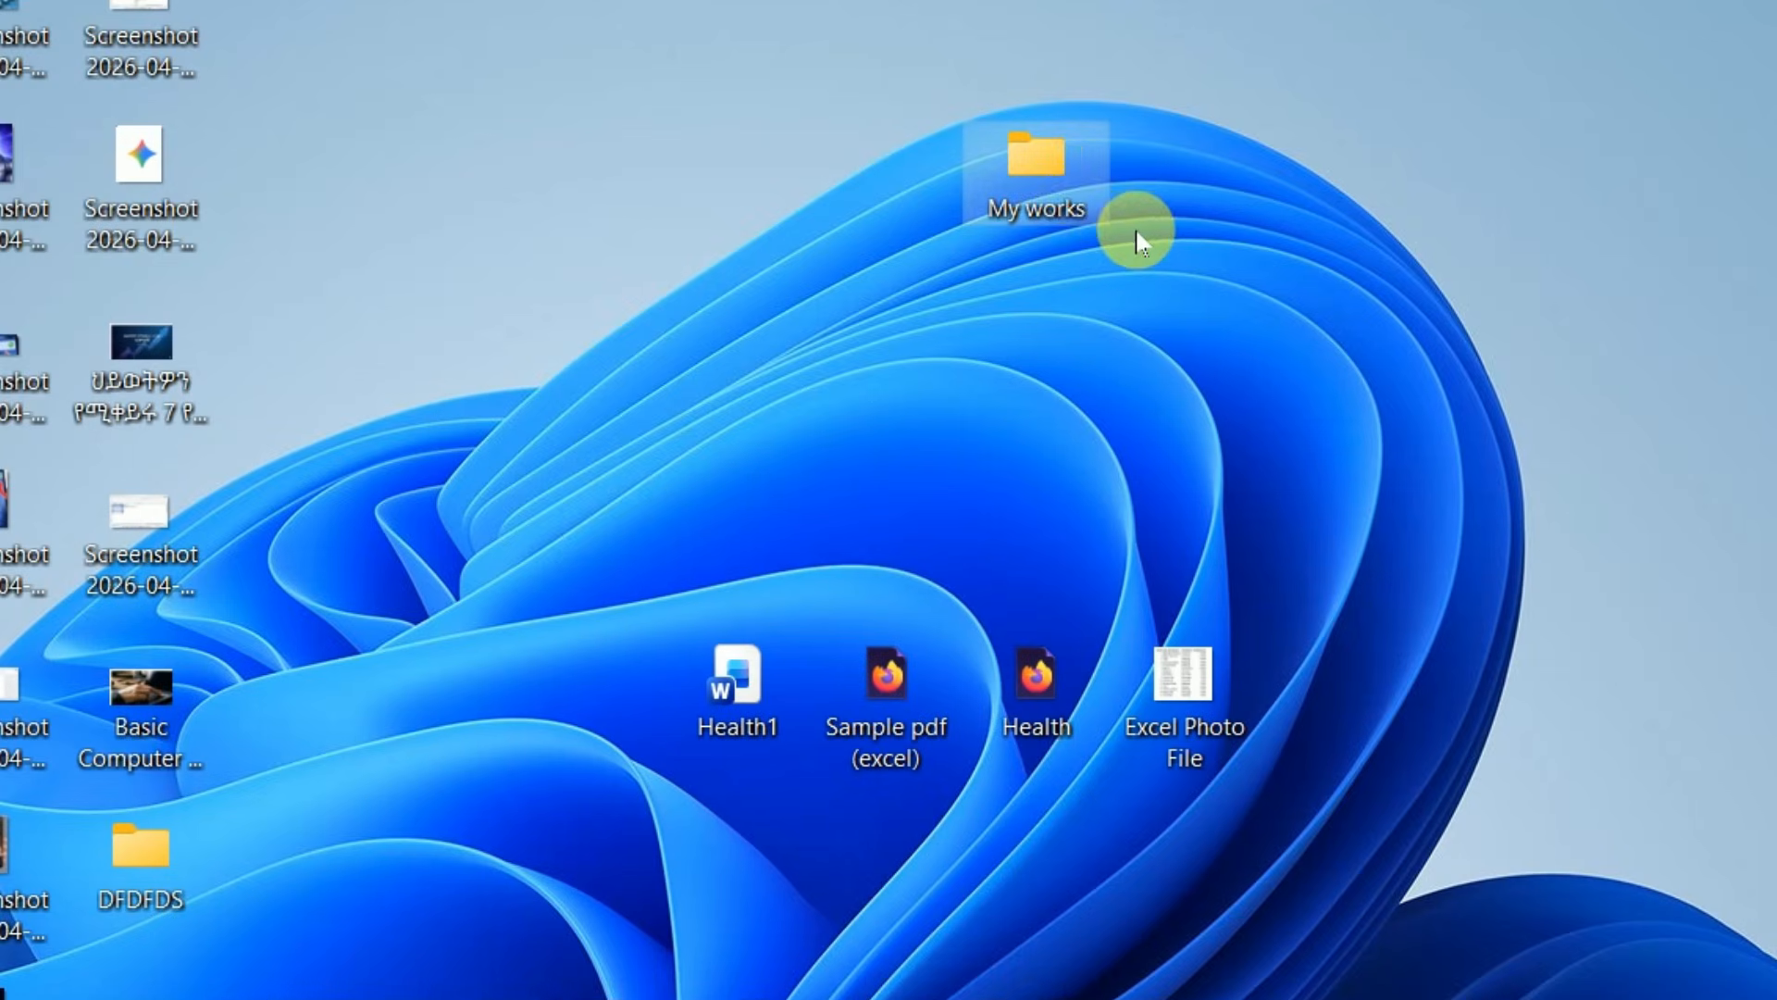
pyautogui.doubleClick(1070, 184)
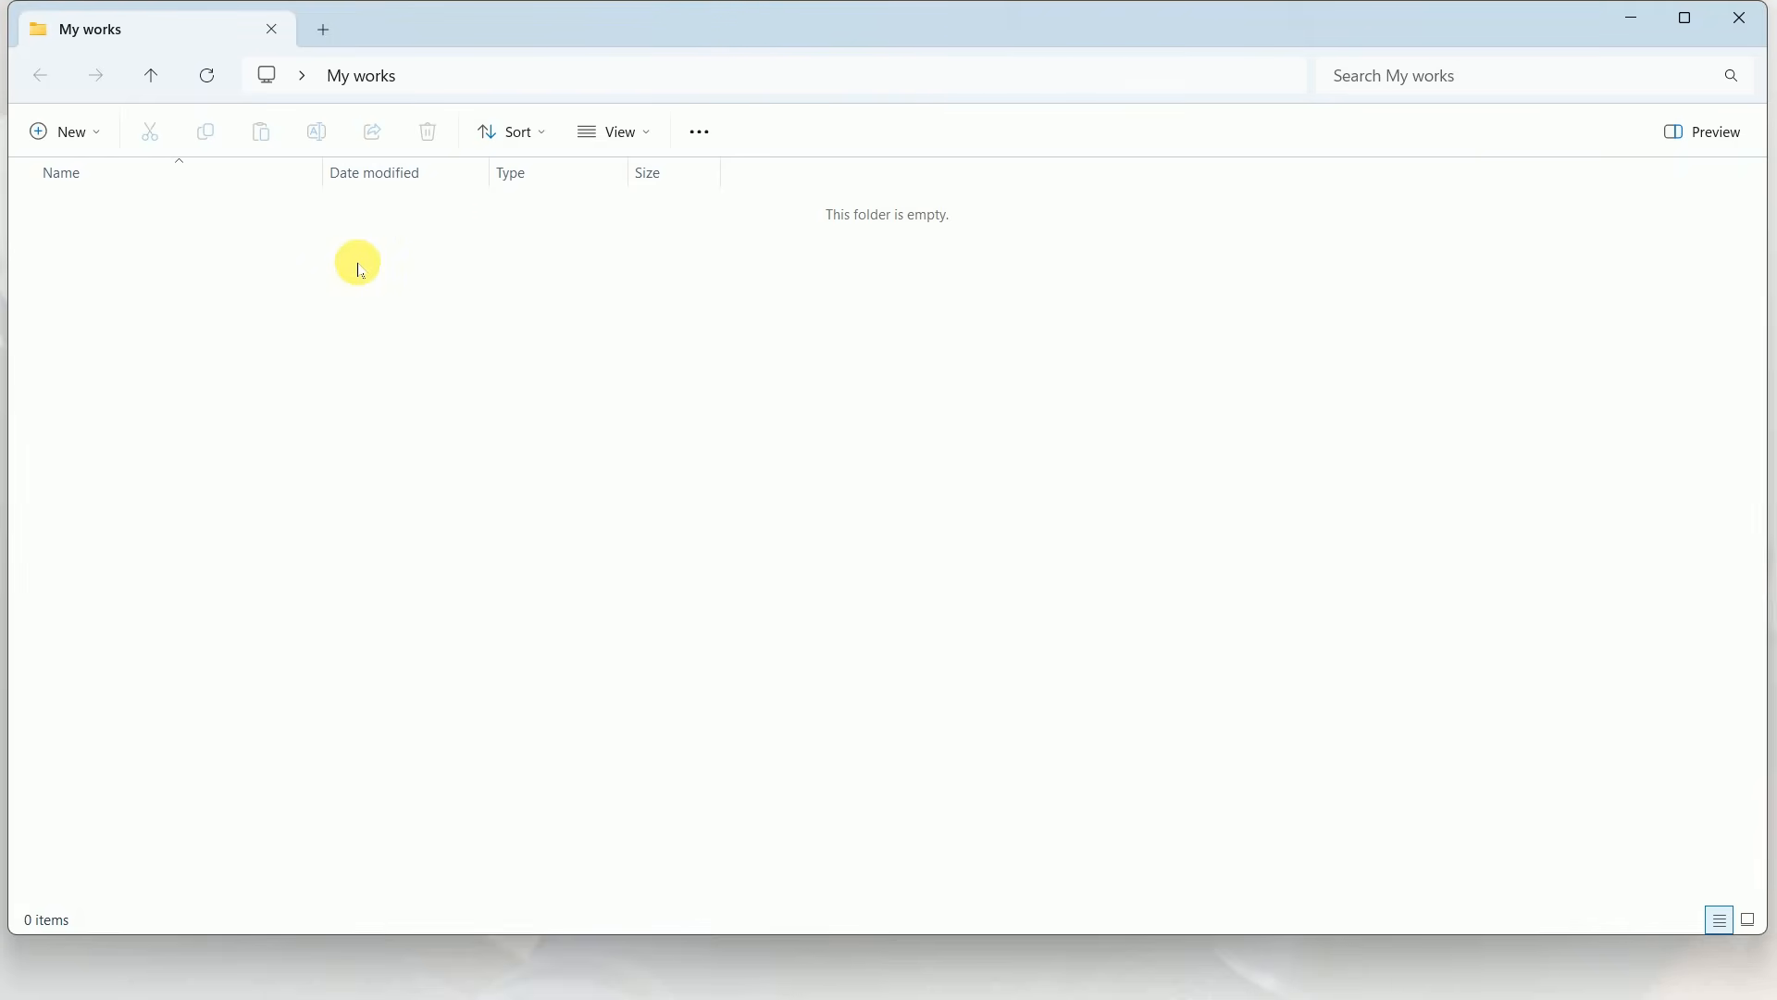
pyautogui.click(1739, 17)
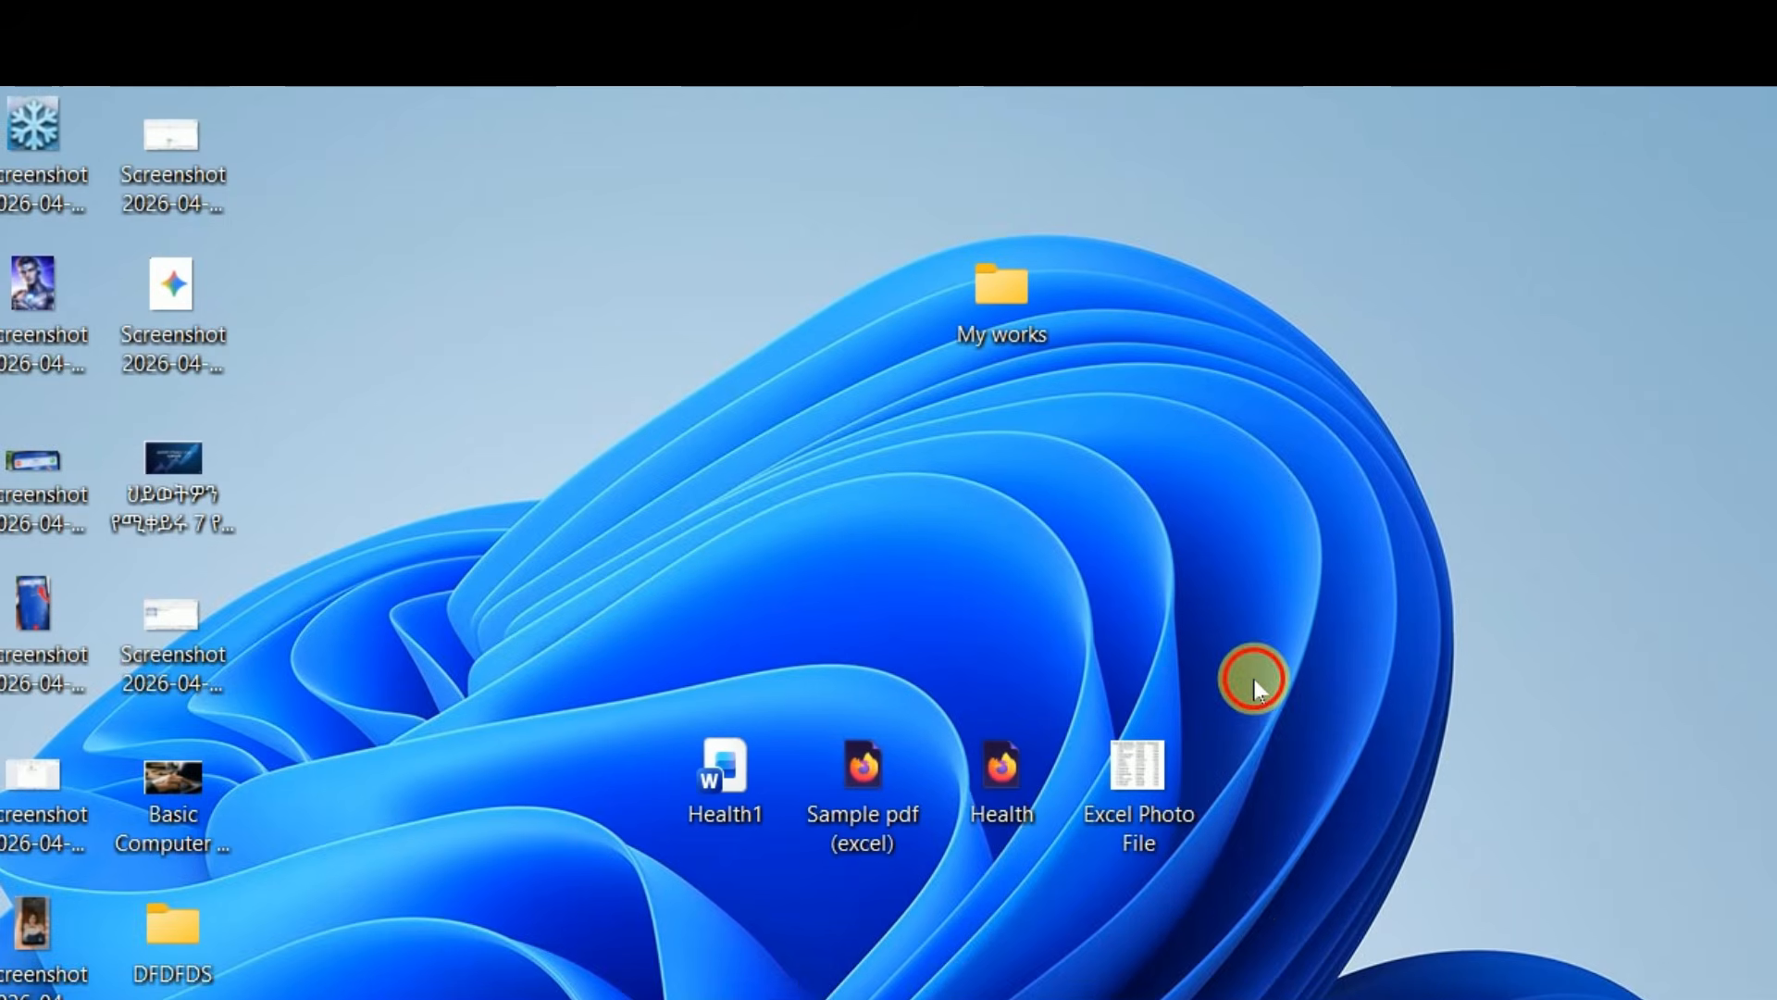
# Move the desktop files Health1, Sample pdf (excel) and Health into the My works folder
pyautogui.moveTo(1252, 891)
pyautogui.mouseDown()
pyautogui.moveTo(873, 952)
pyautogui.moveTo(654, 939)
pyautogui.mouseUp()
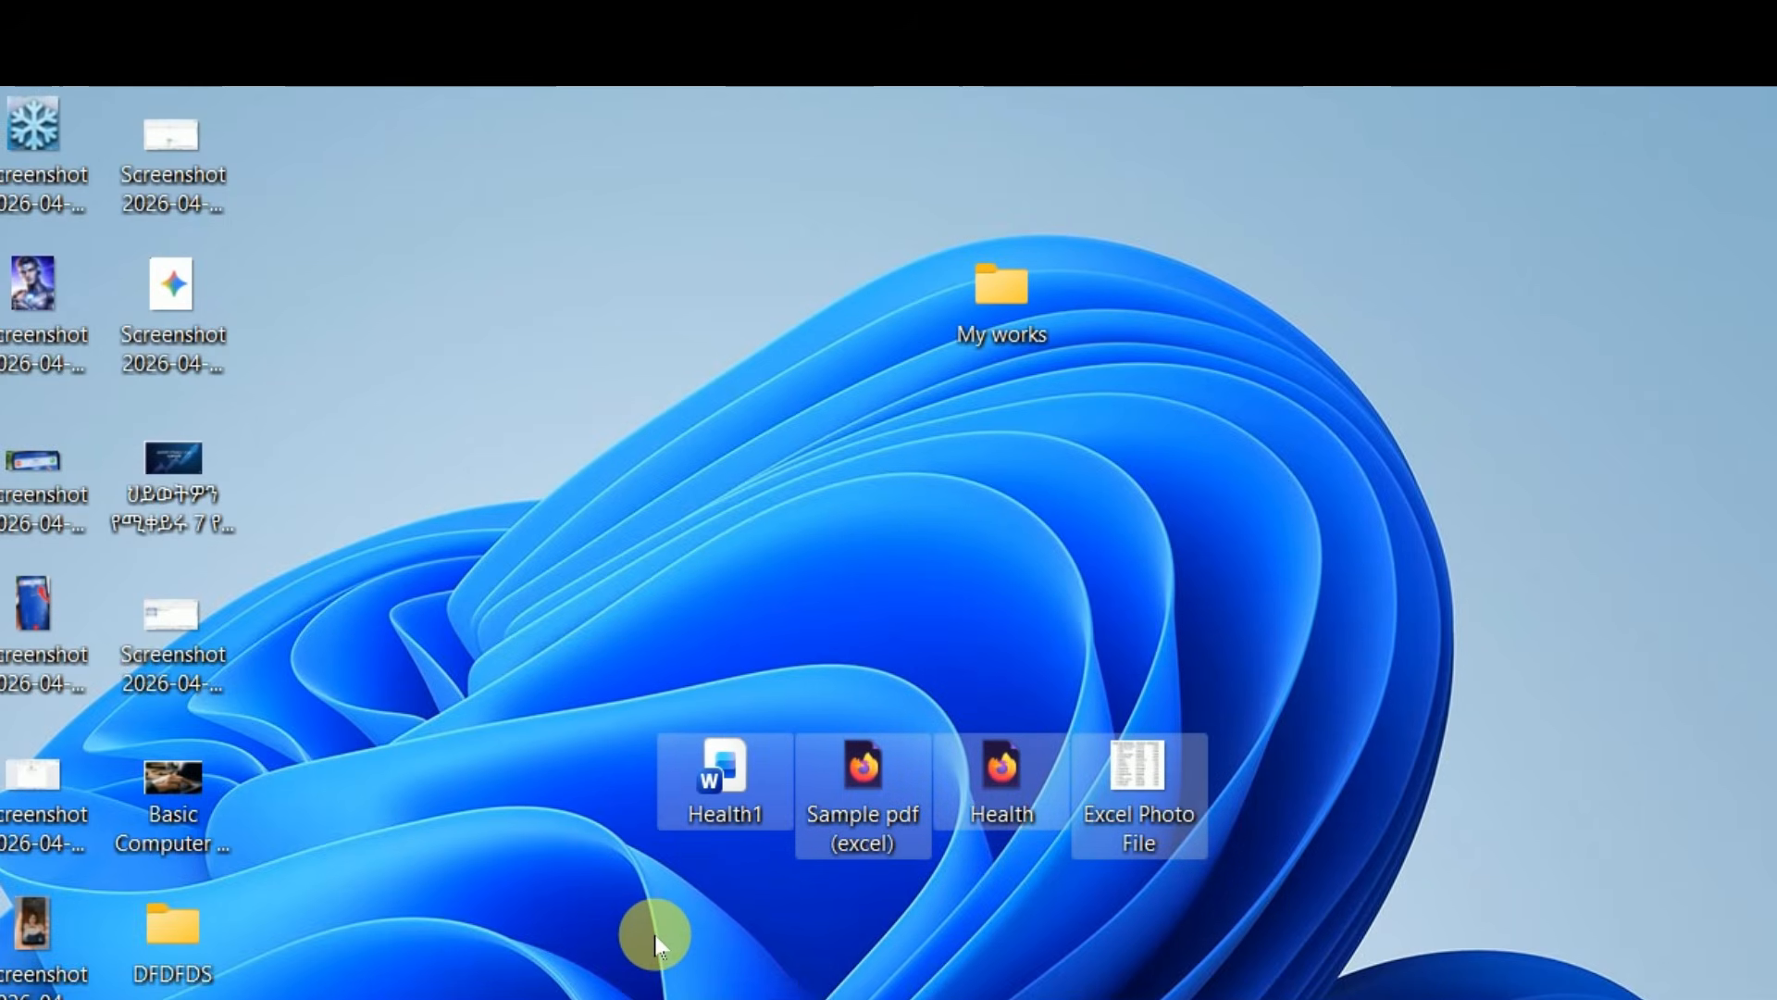
pyautogui.click(654, 936)
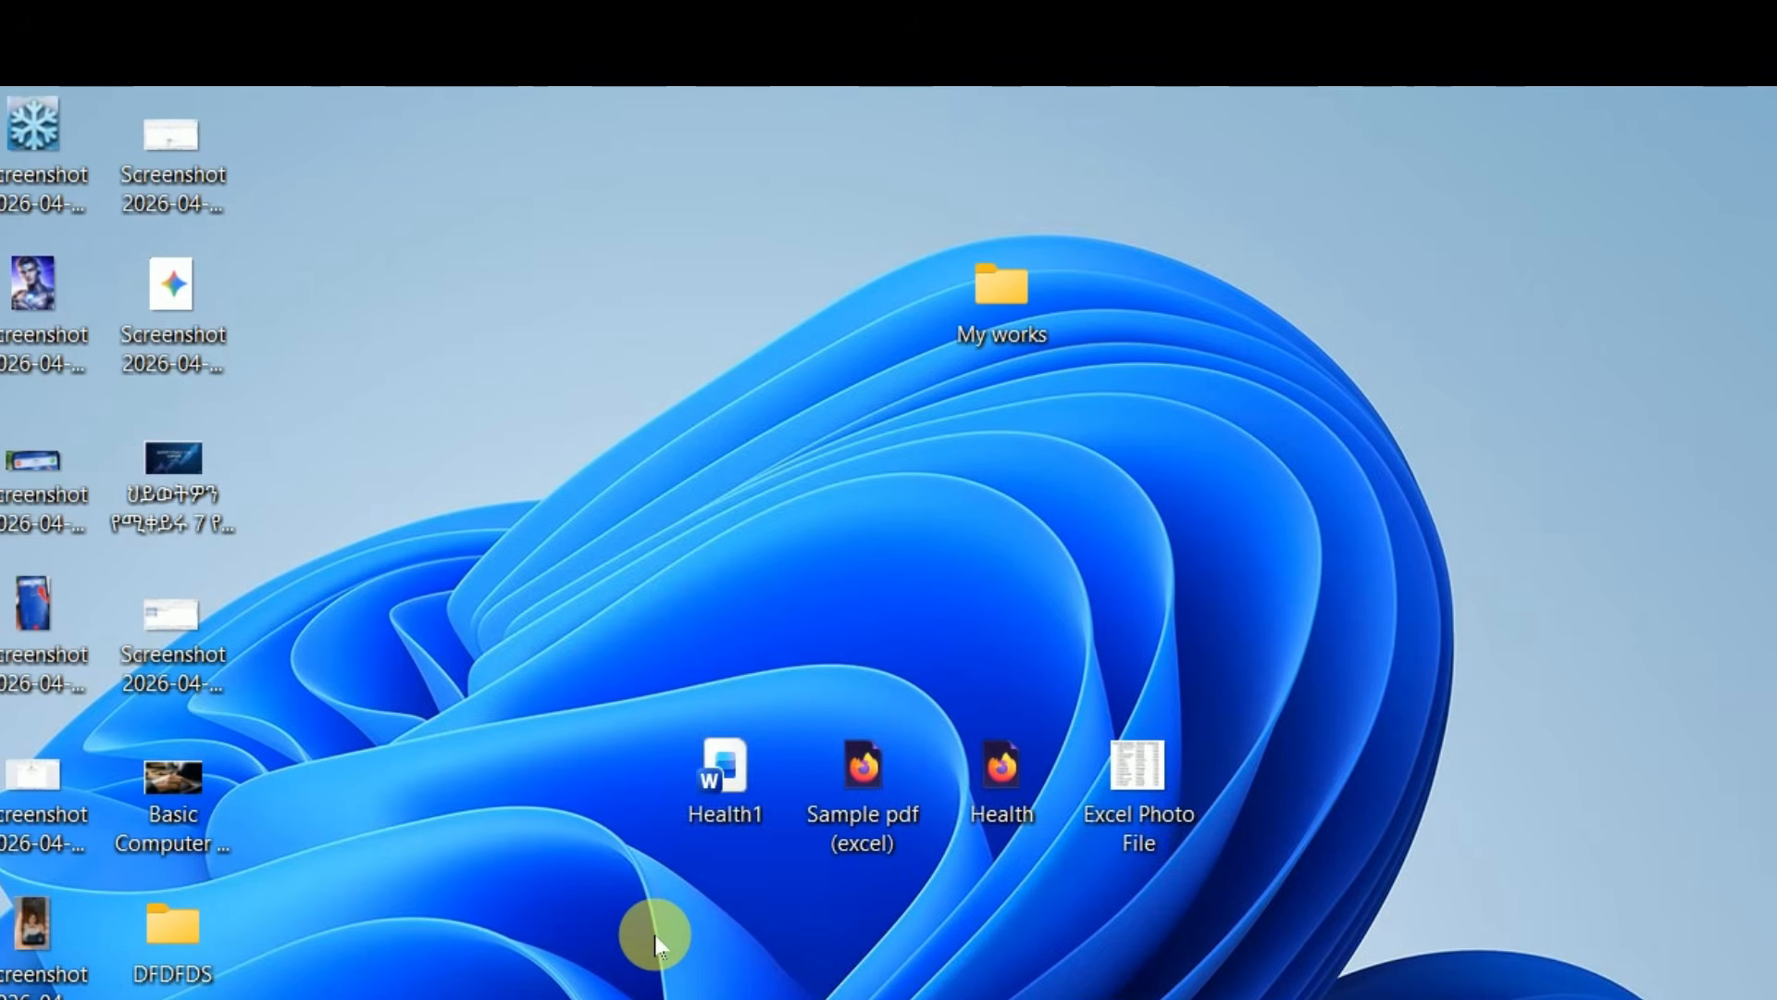
pyautogui.moveTo(720, 799)
pyautogui.mouseDown()
pyautogui.moveTo(748, 710)
pyautogui.moveTo(968, 412)
pyautogui.moveTo(999, 341)
pyautogui.mouseUp()
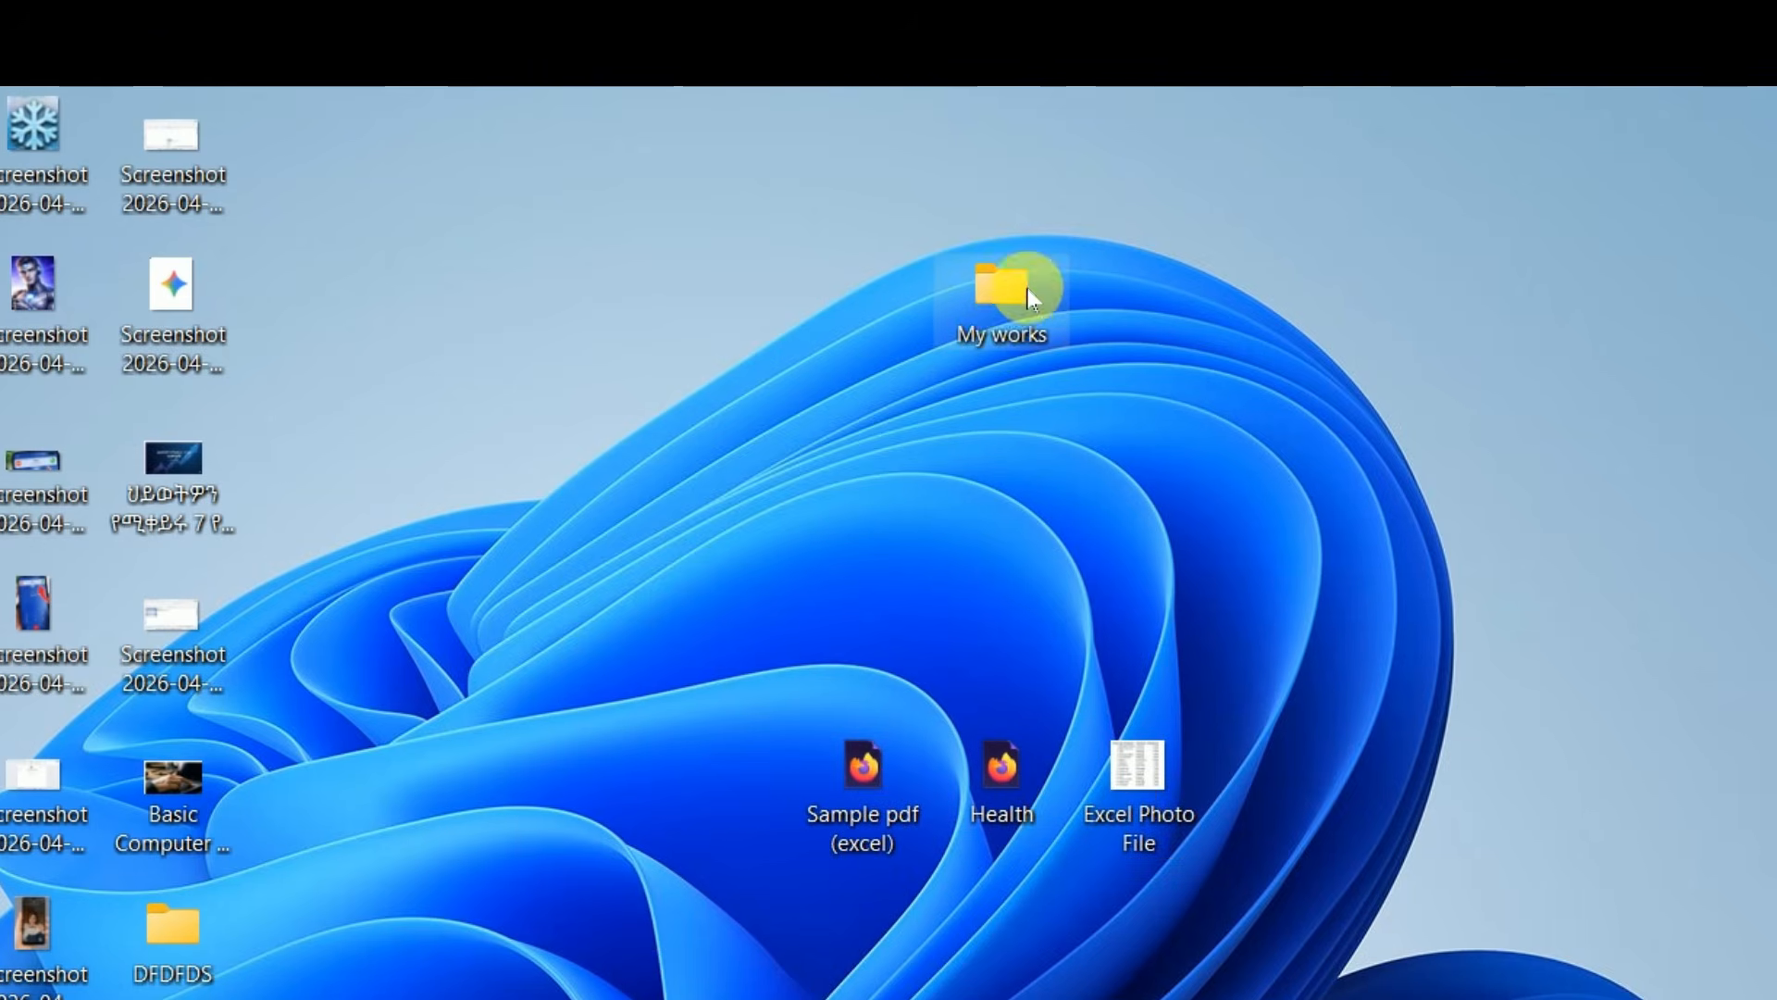
pyautogui.moveTo(864, 759); pyautogui.dragTo(1000, 296)
pyautogui.moveTo(1004, 761); pyautogui.dragTo(1005, 333)
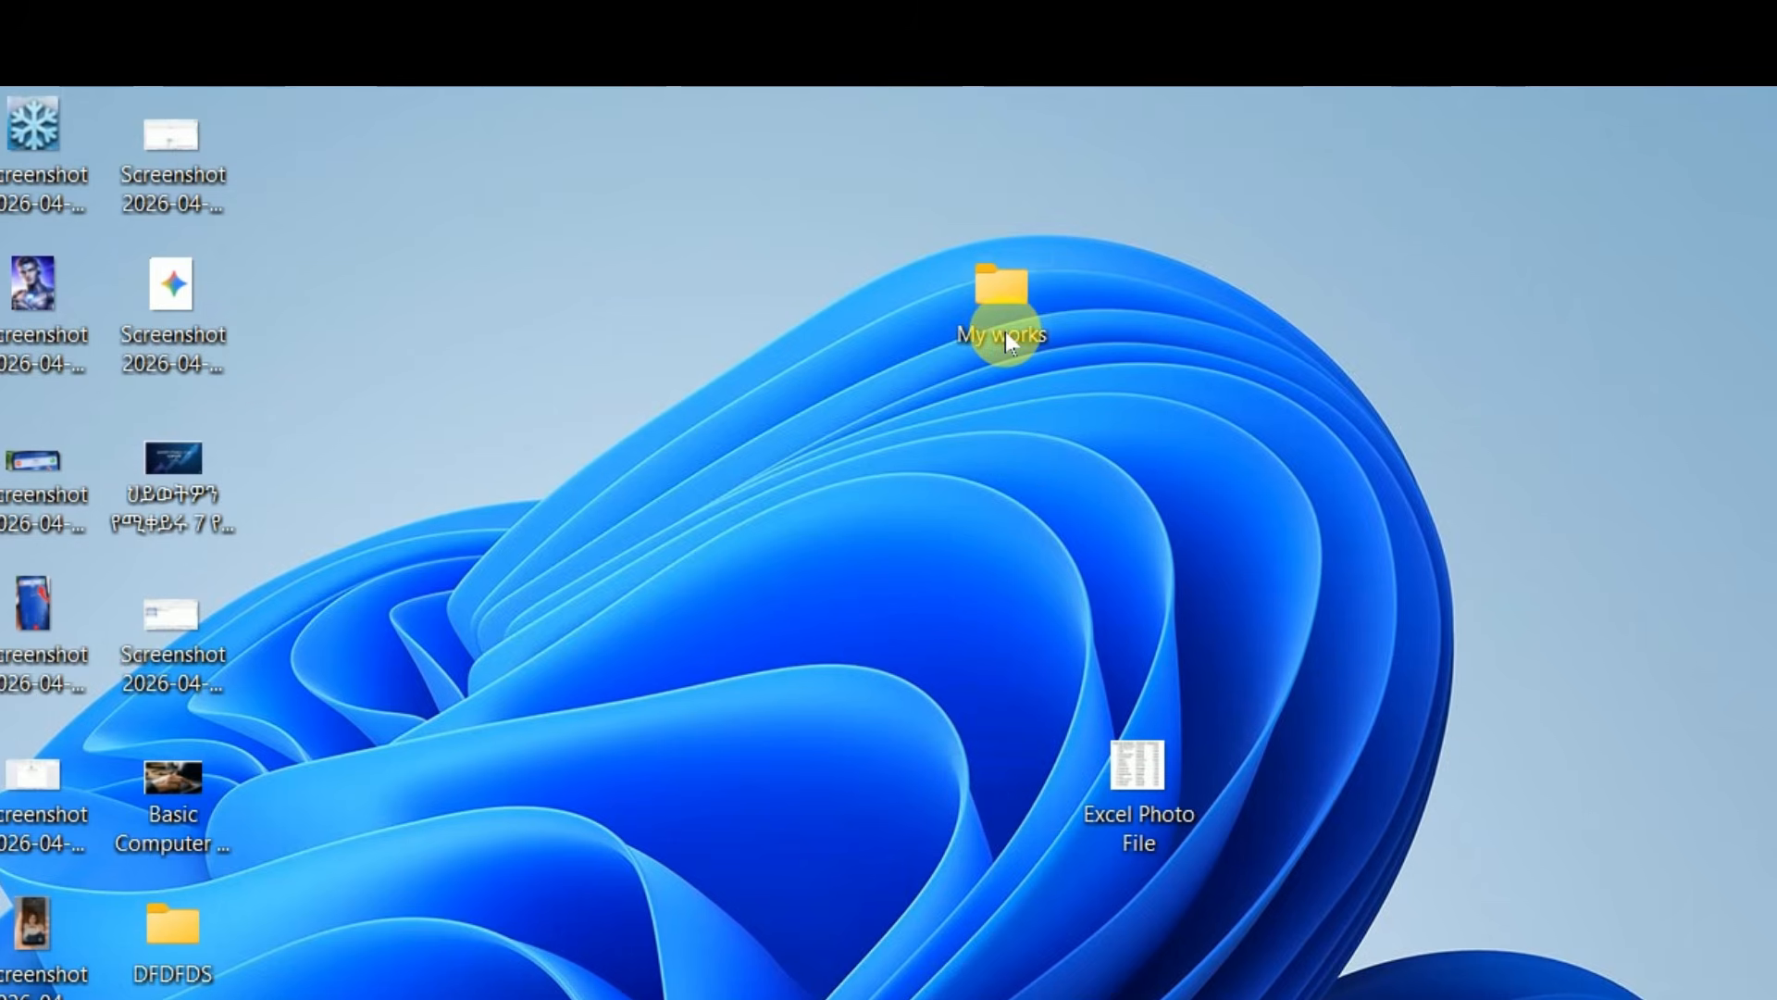
# Cut Excel Photo File from the desktop and paste it into the My works folder
pyautogui.rightClick(1145, 794)
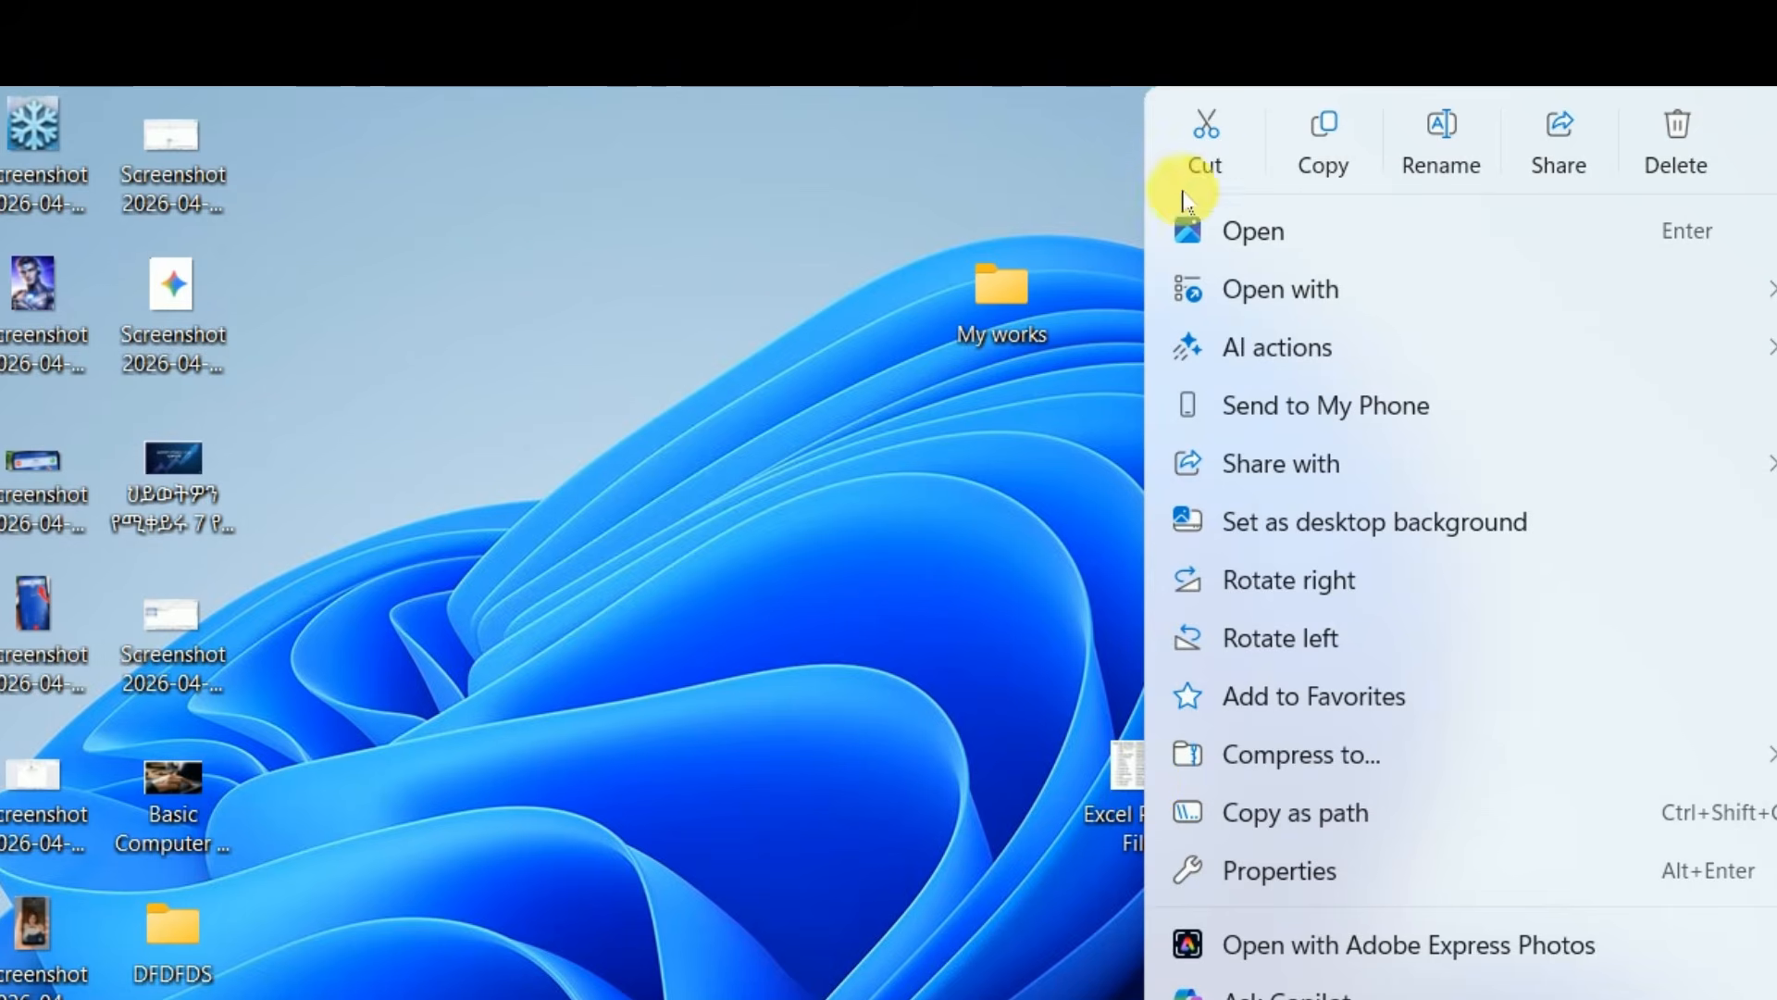
pyautogui.click(1206, 157)
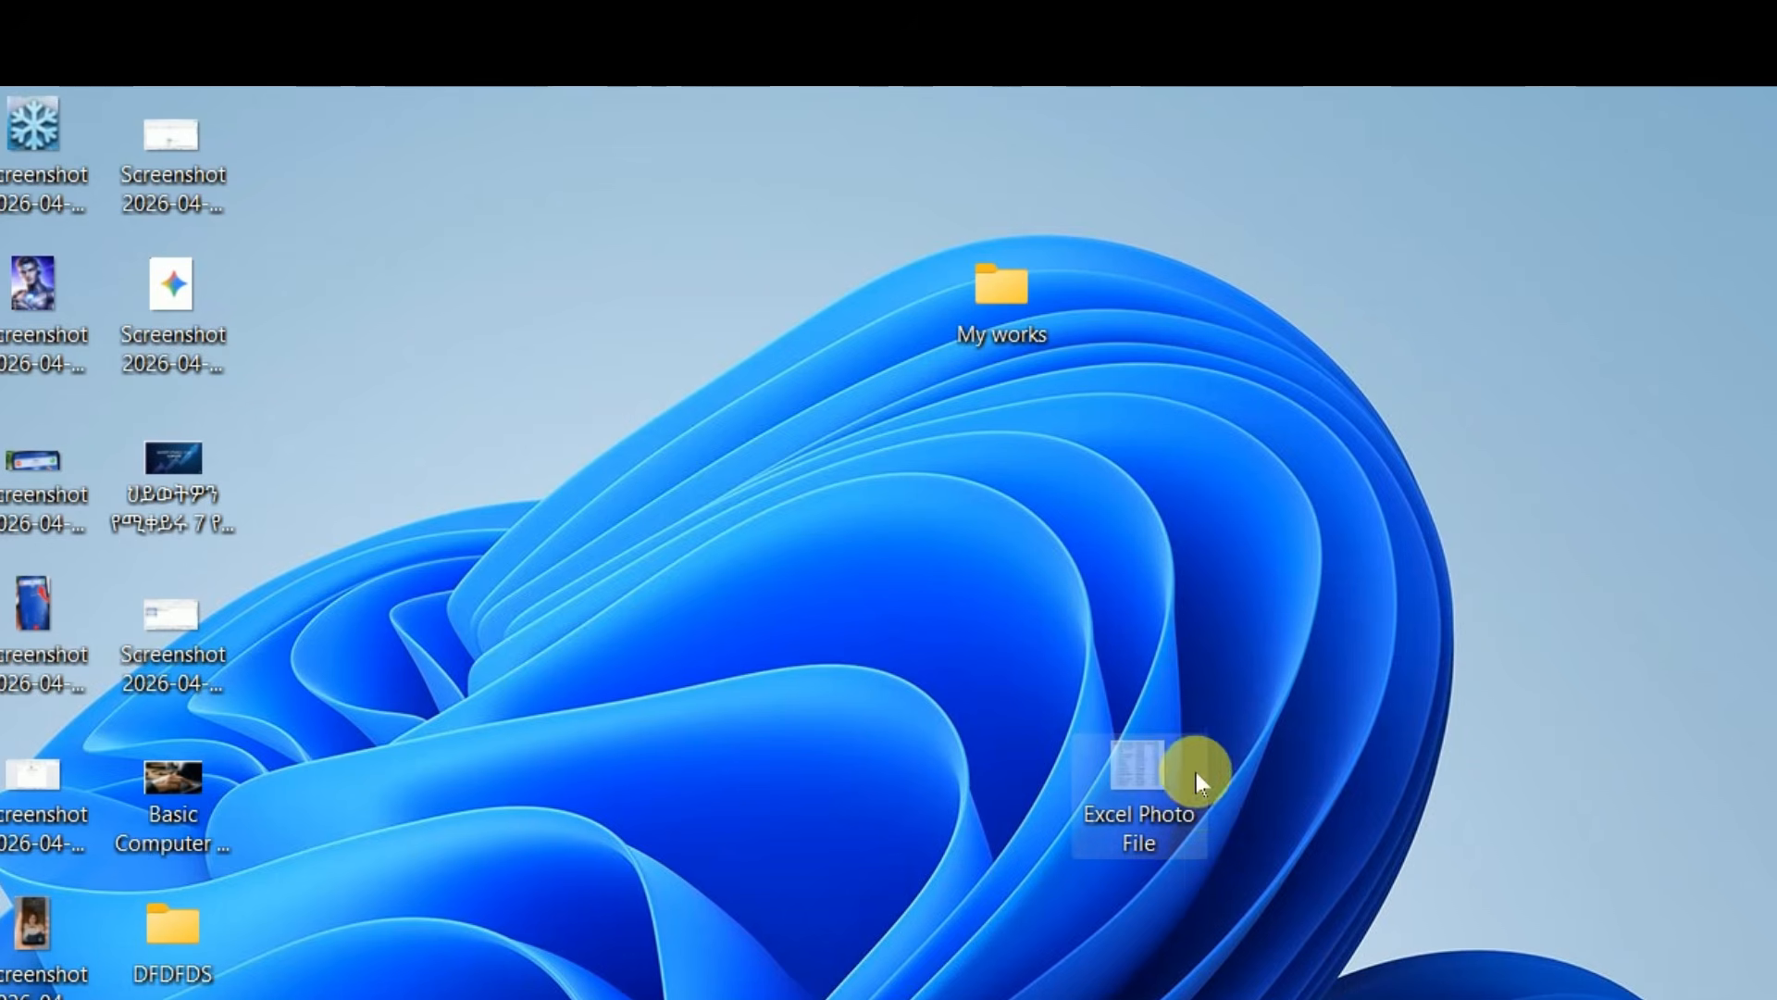
pyautogui.click(991, 315)
pyautogui.click(989, 315)
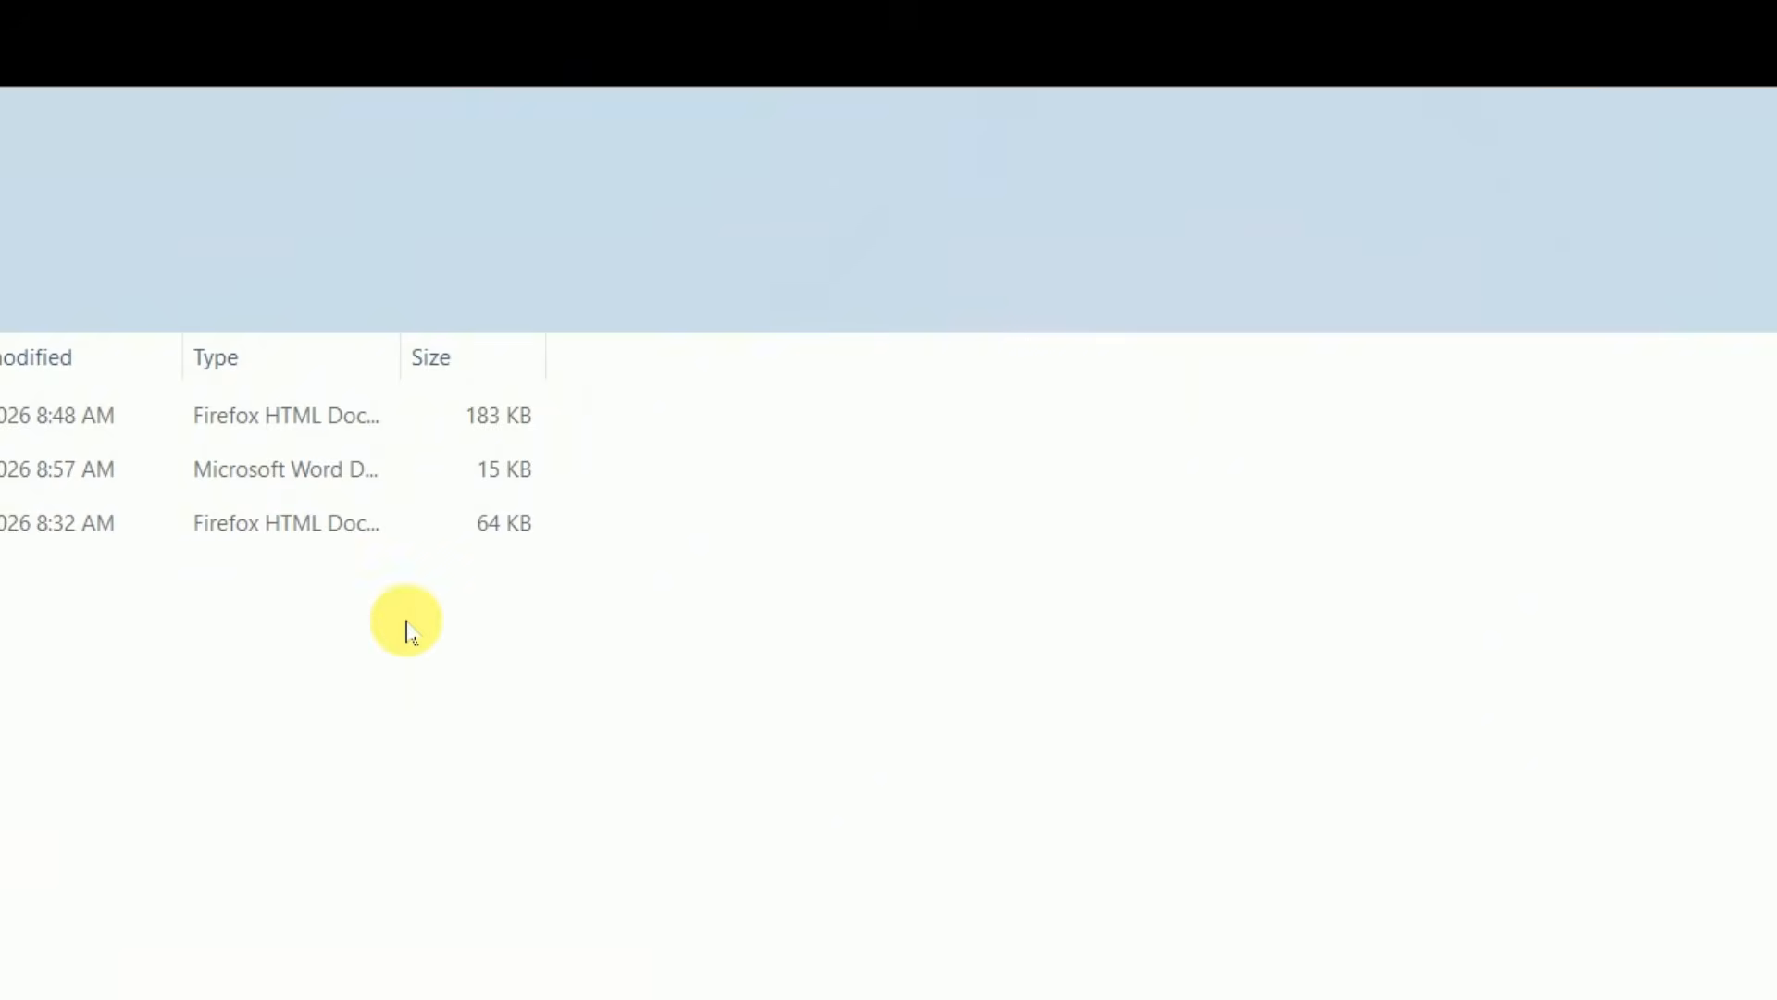
pyautogui.rightClick(163, 664)
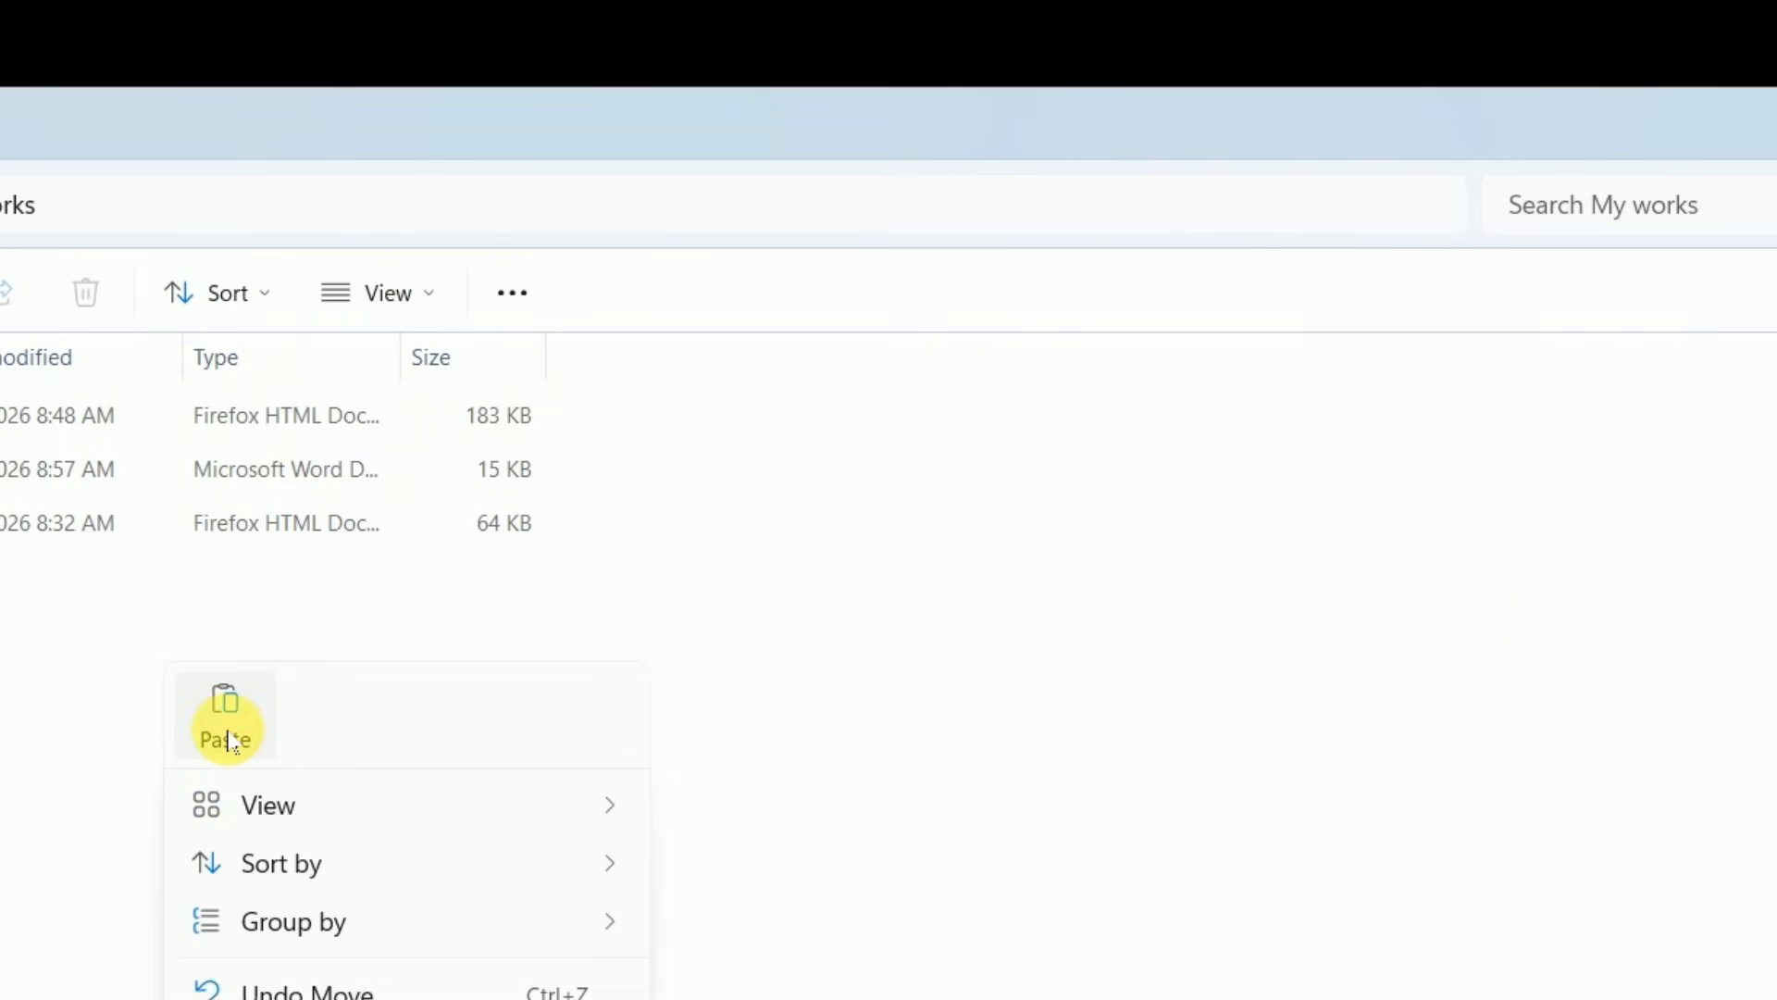
pyautogui.click(225, 726)
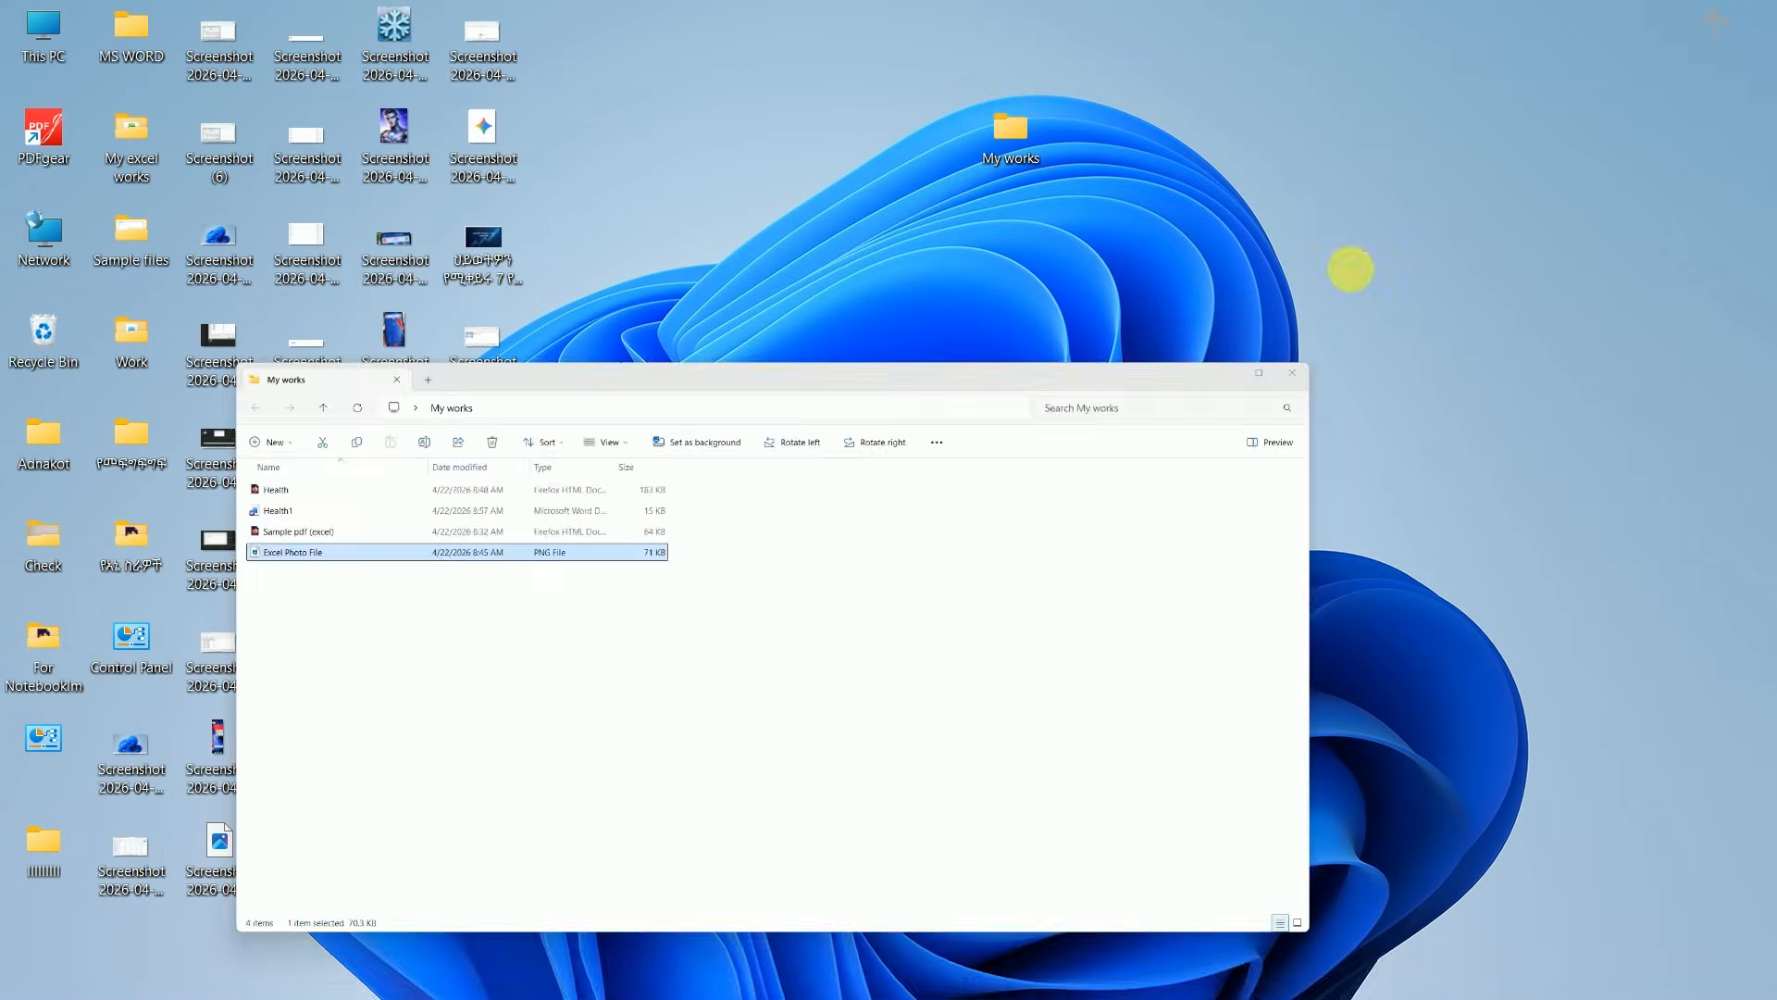
pyautogui.click(1284, 378)
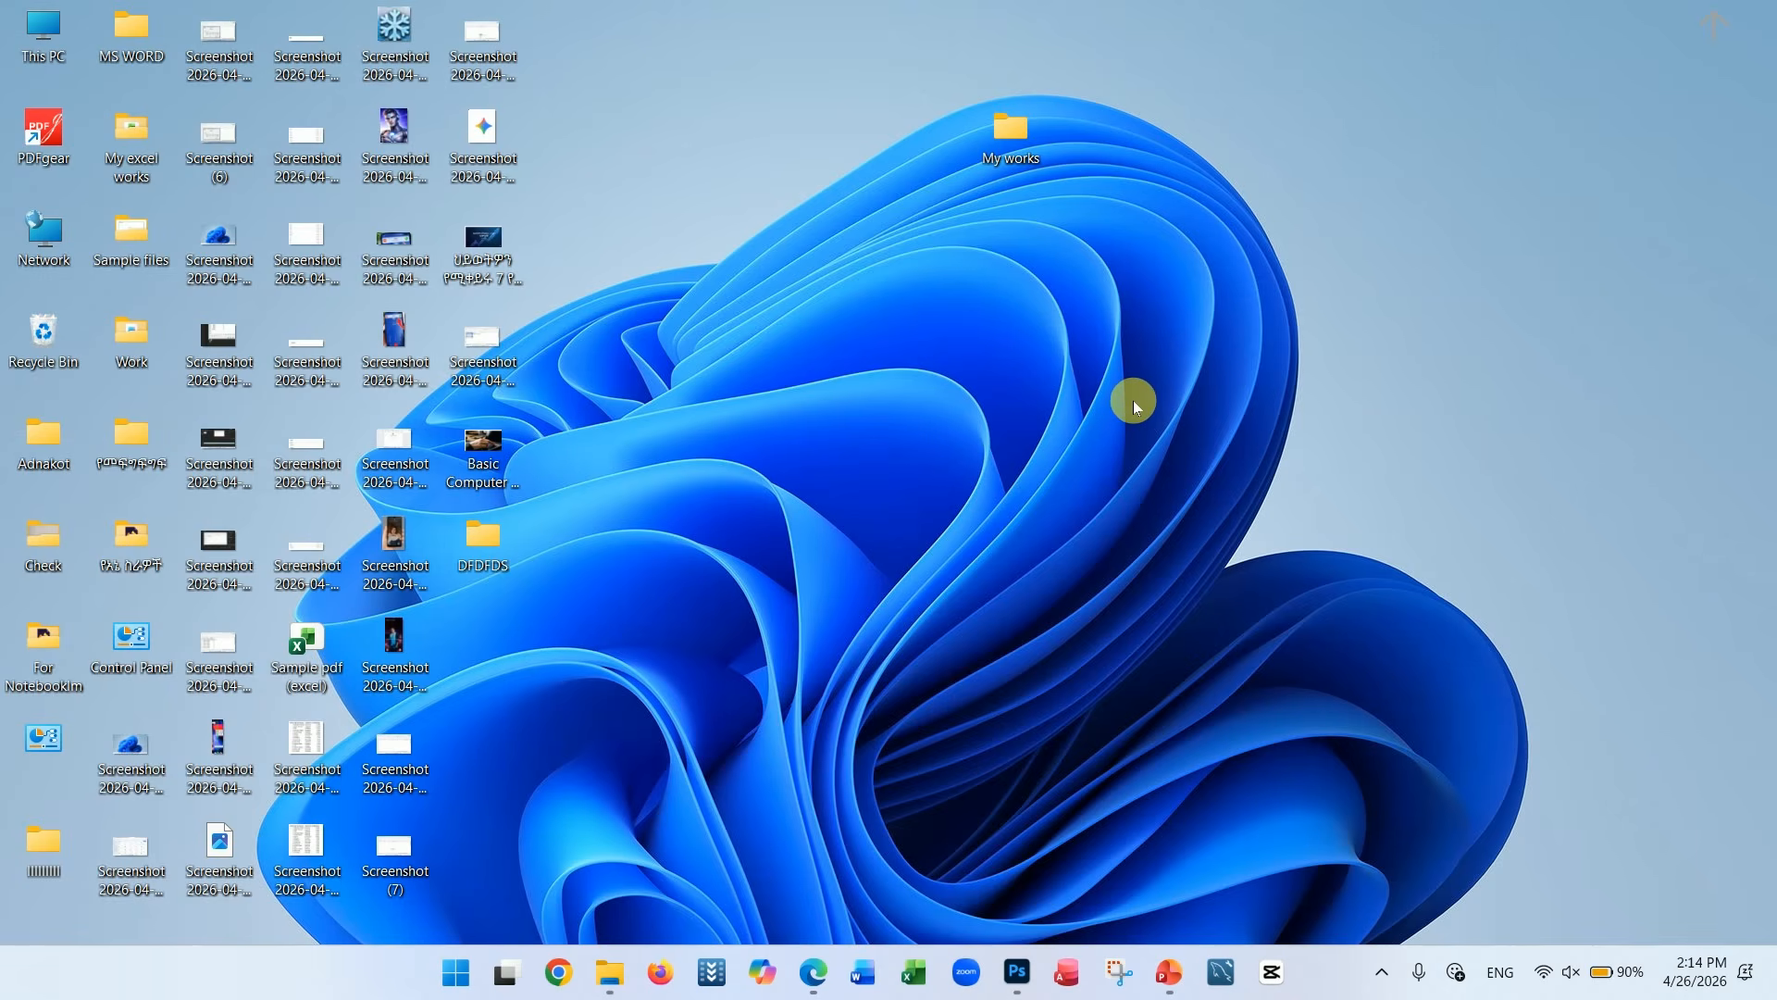
pyautogui.doubleClick(945, 168)
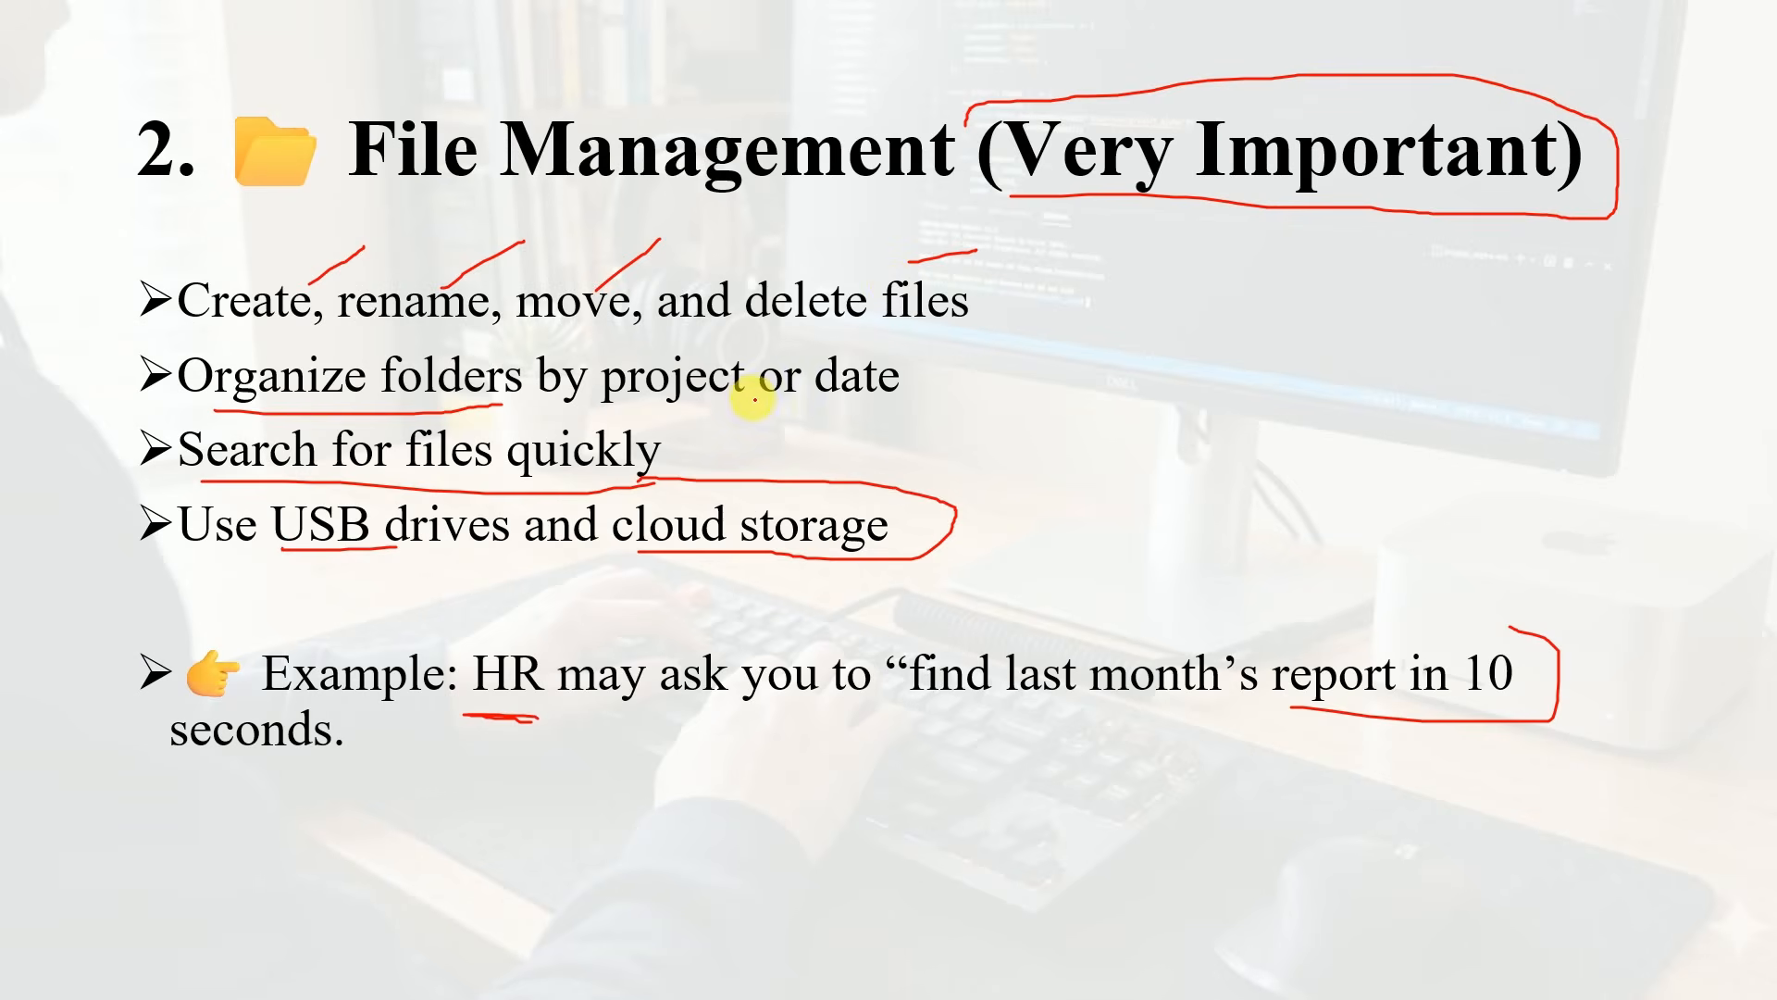
pyautogui.press('Right')
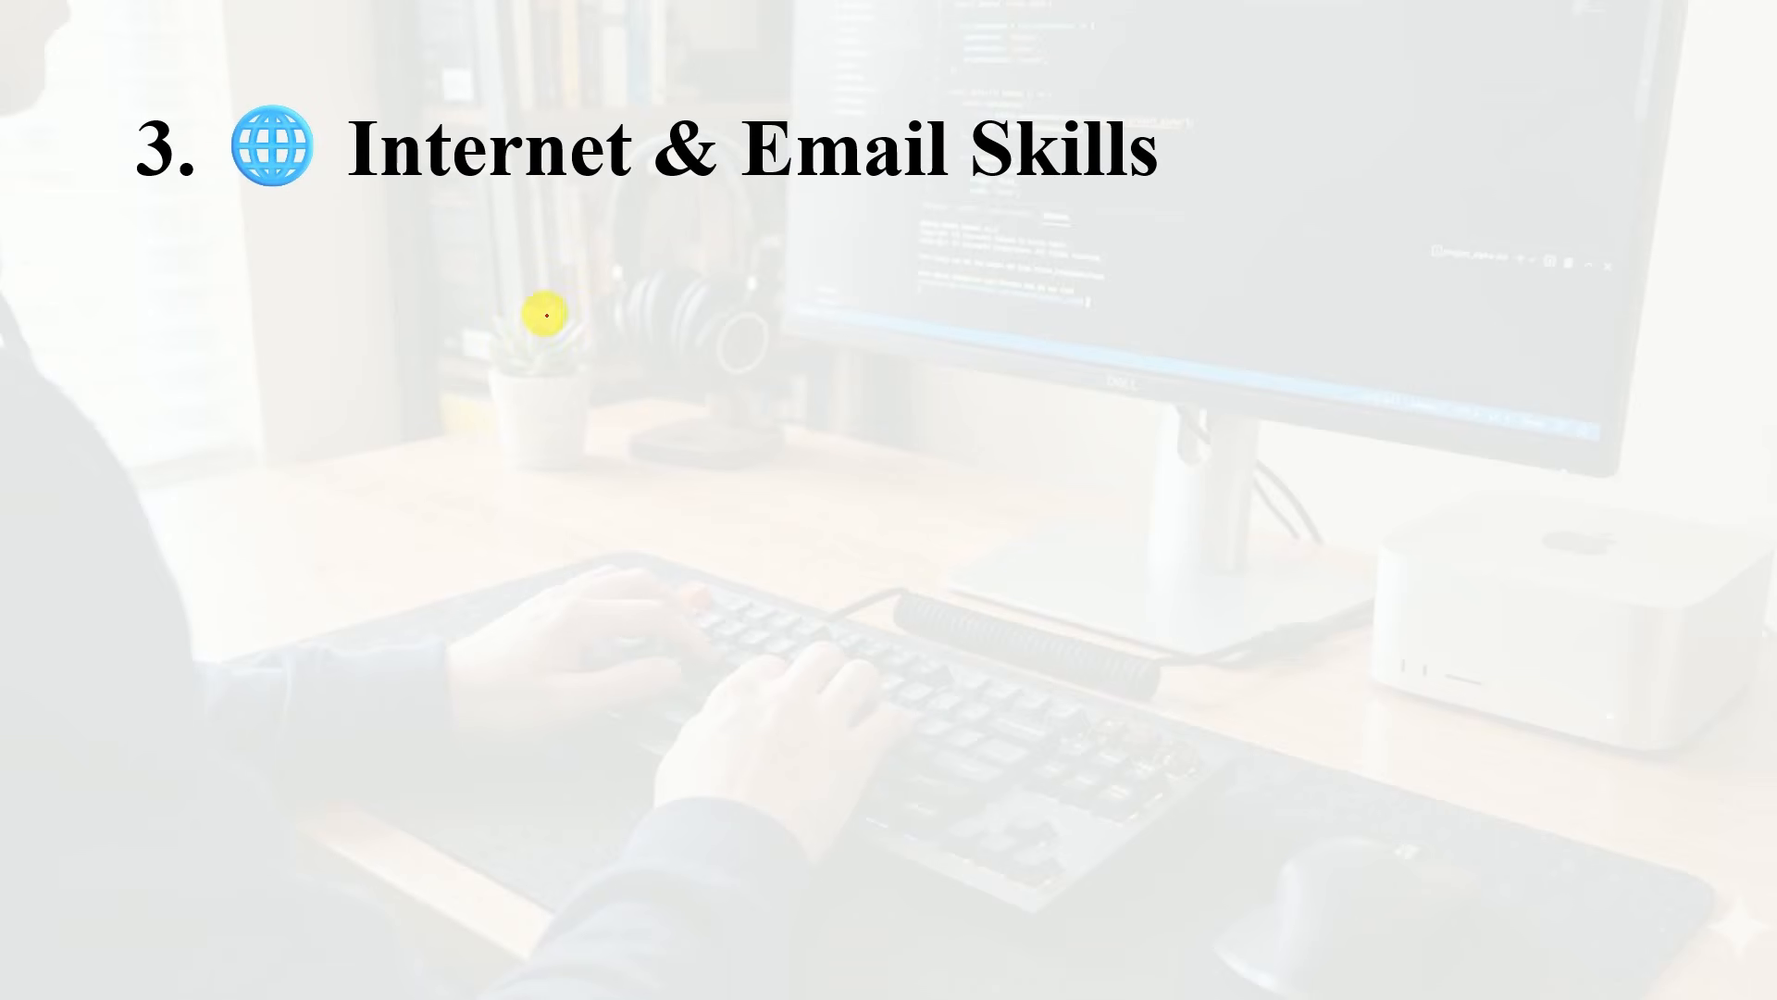
pyautogui.moveTo(269, 191); pyautogui.dragTo(1040, 192)
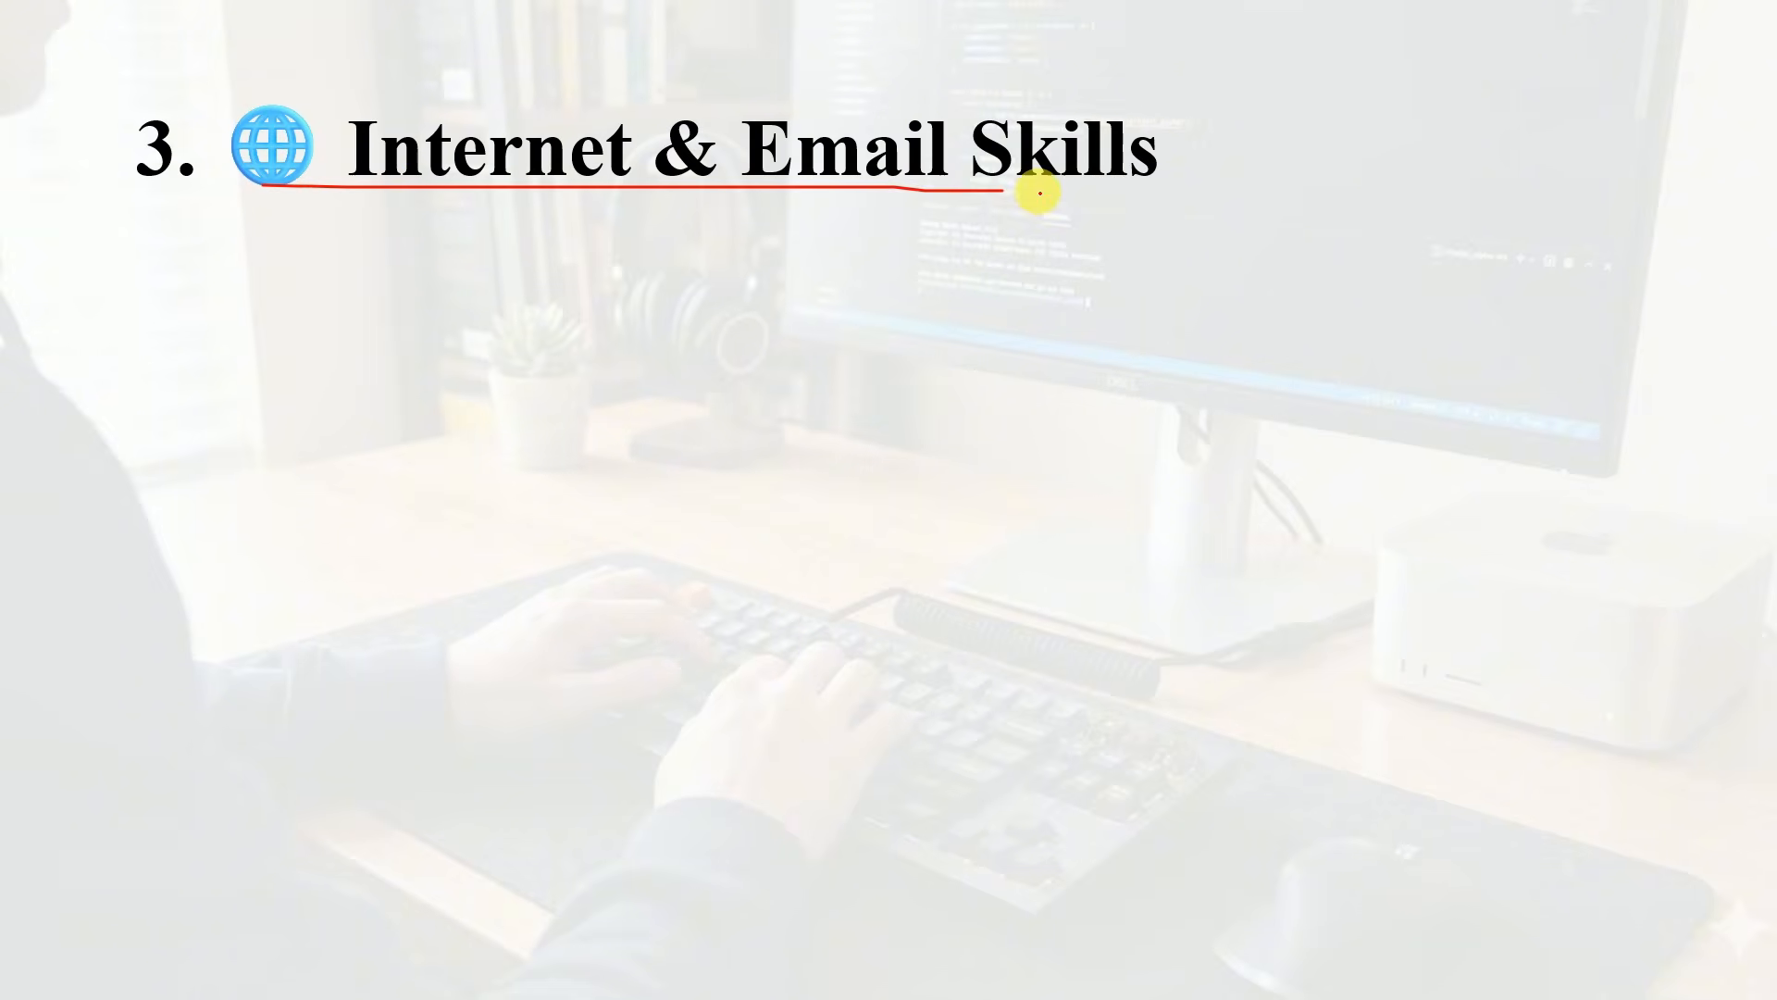
pyautogui.press('Right')
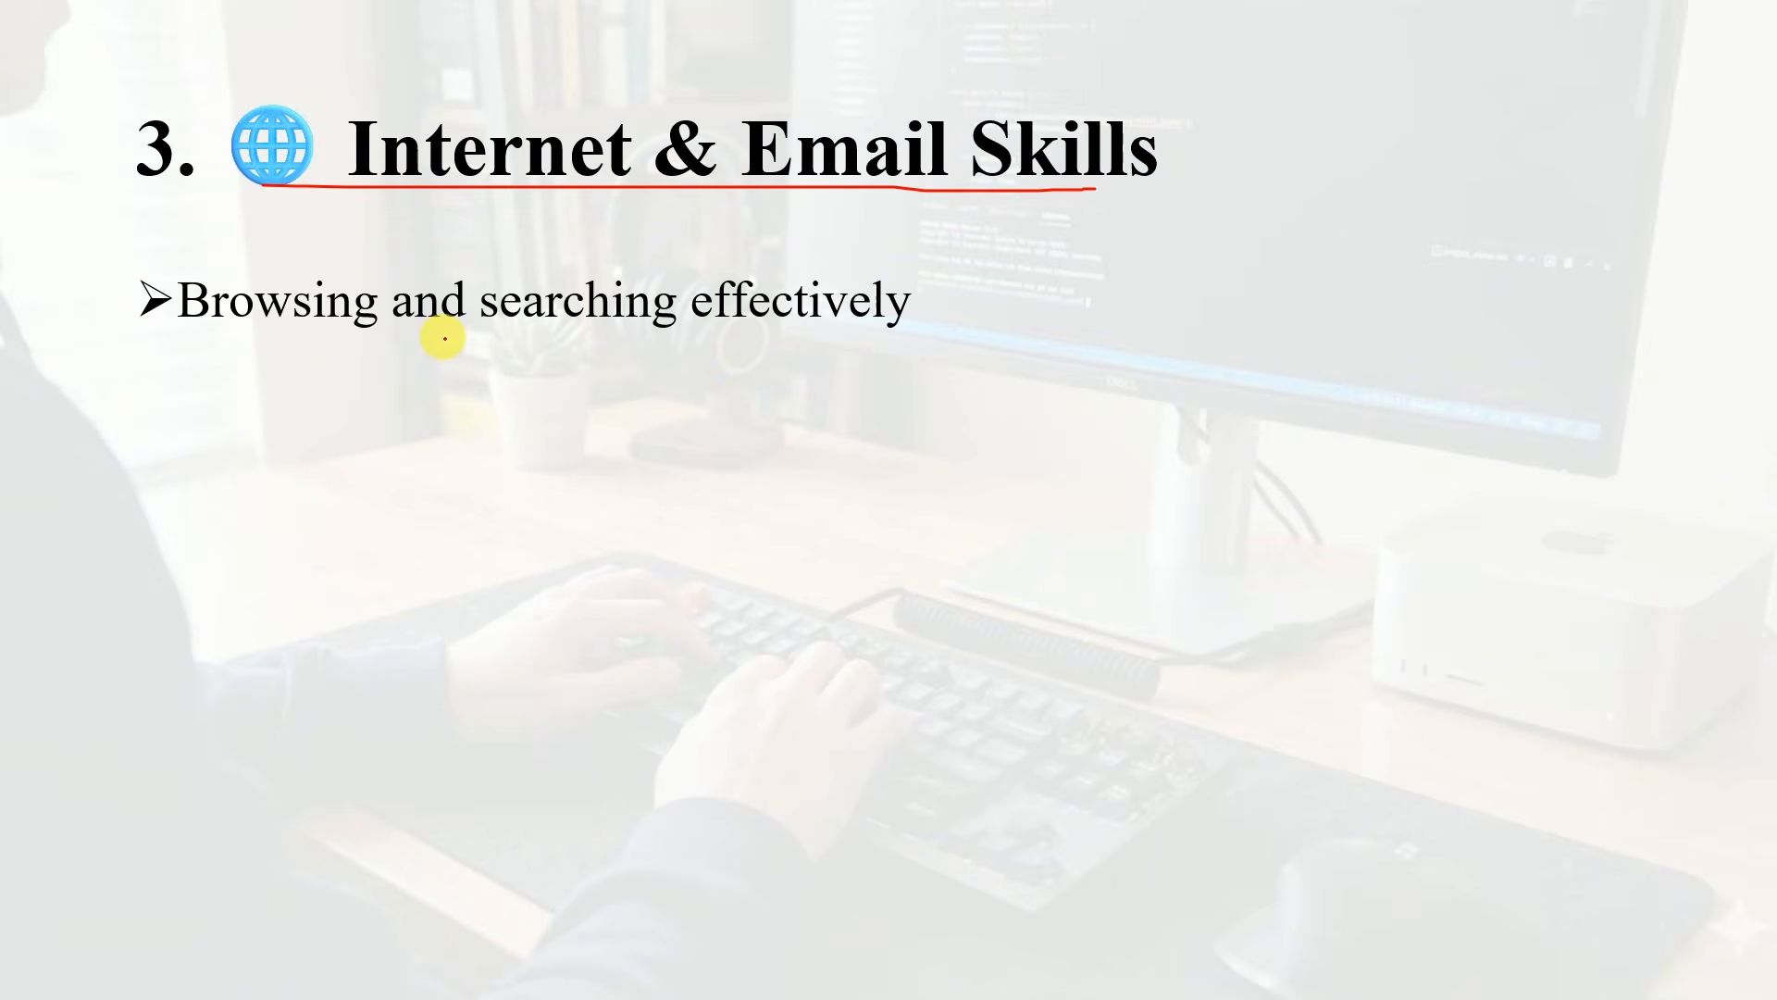
pyautogui.press('Right')
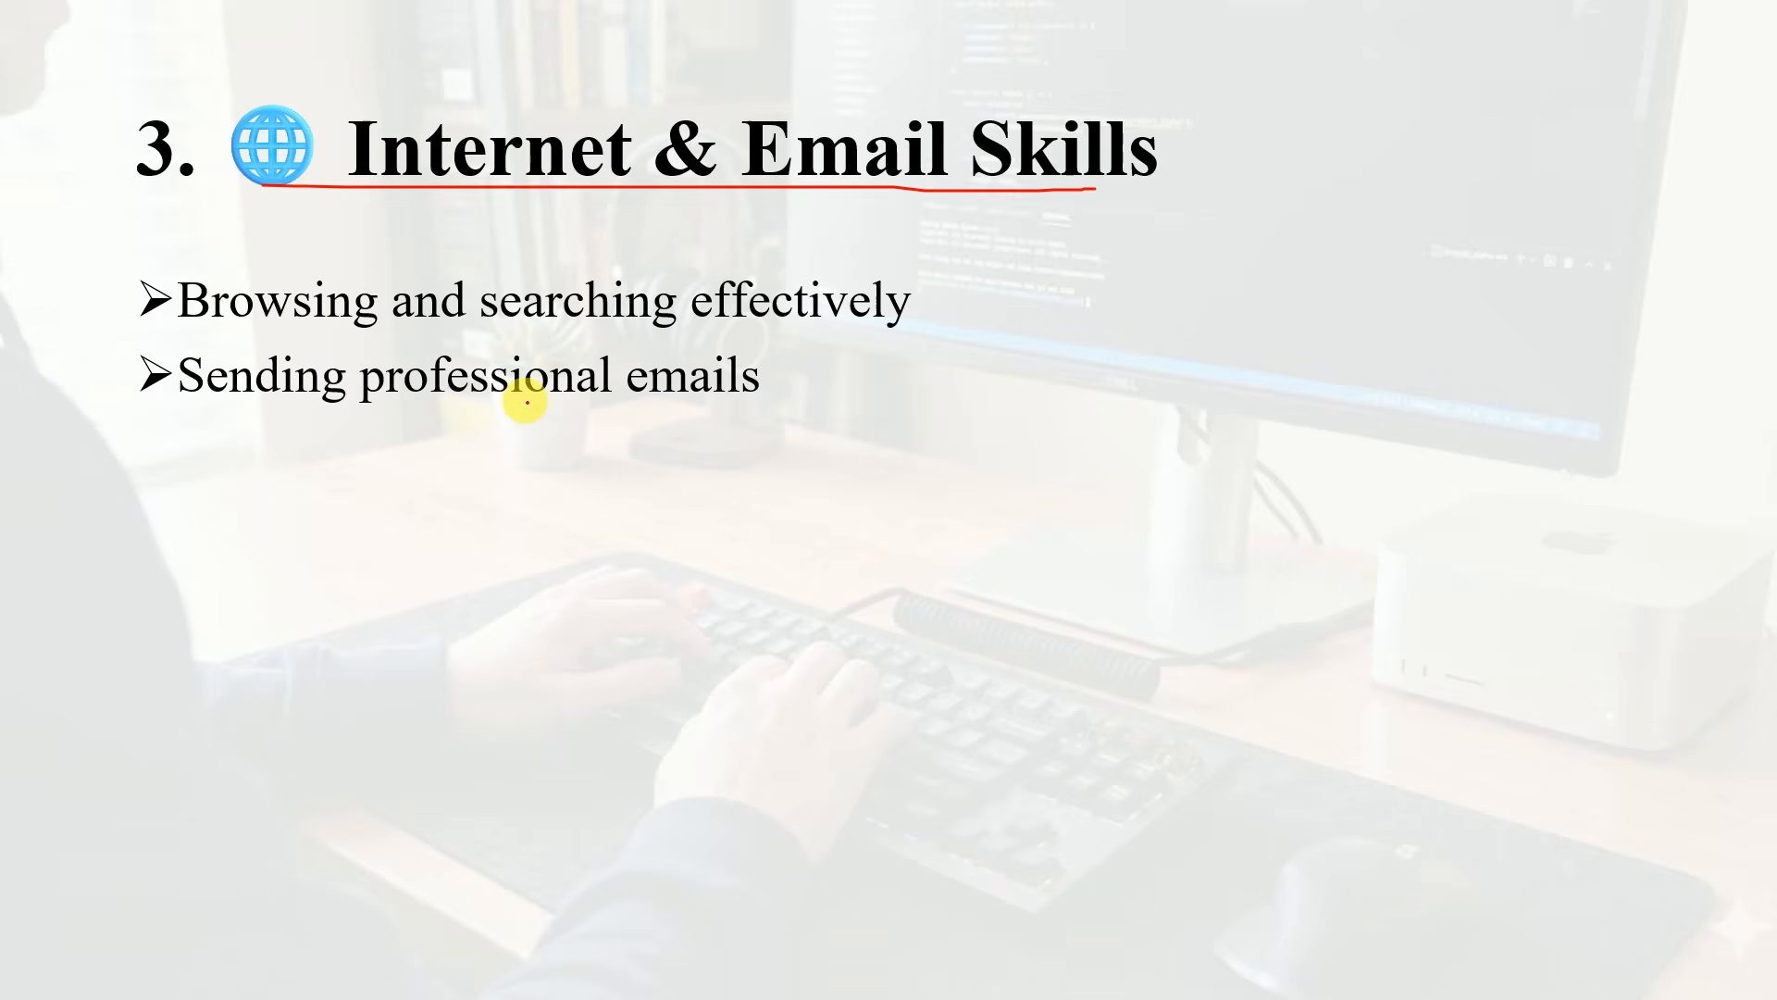
pyautogui.press('Right')
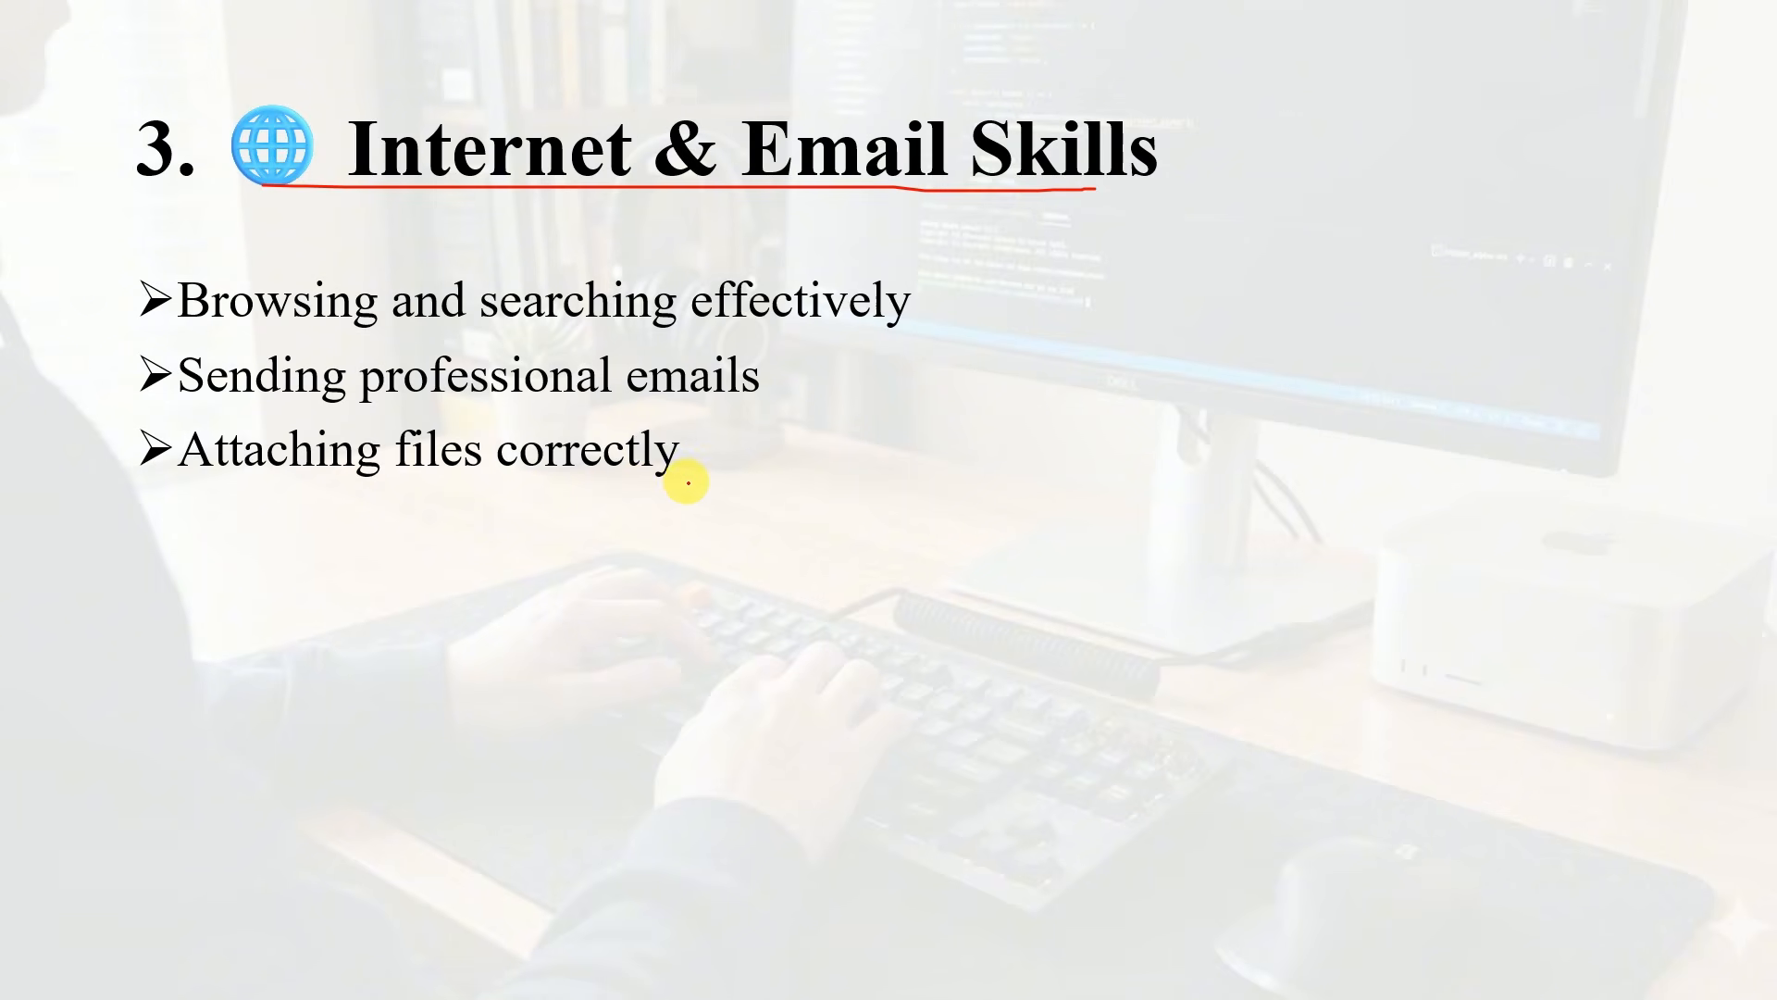
pyautogui.press('Right')
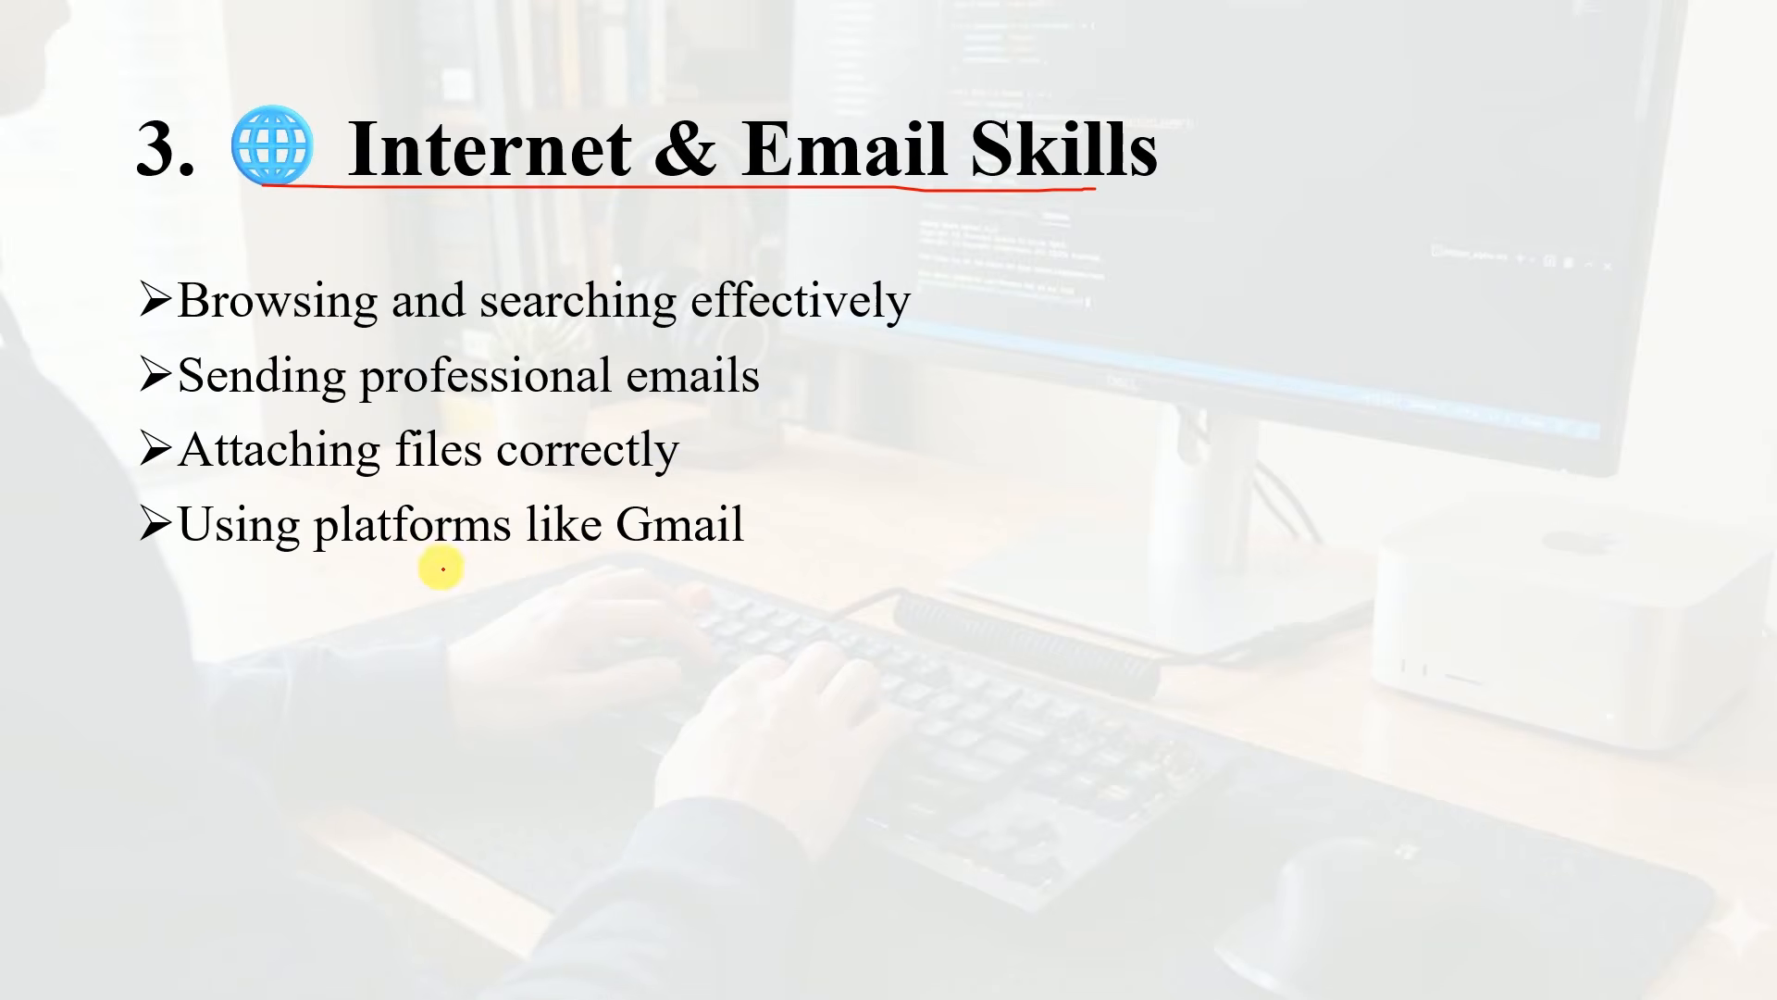
pyautogui.press('Right')
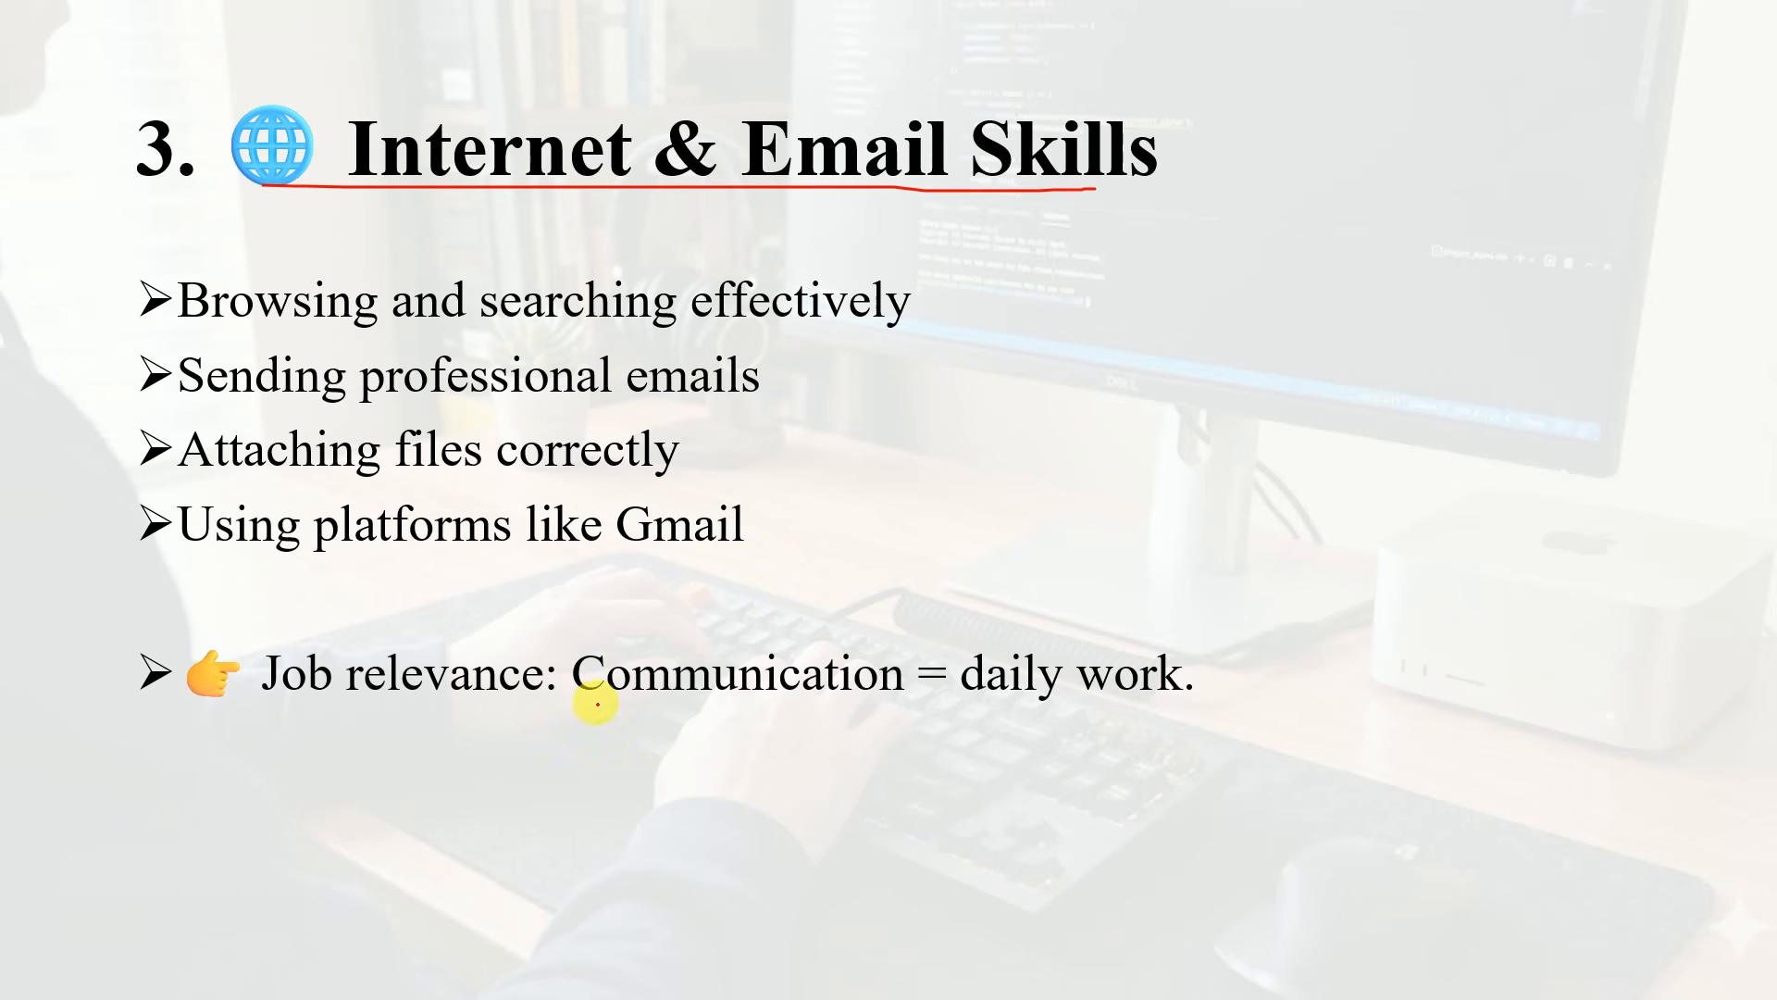
pyautogui.moveTo(598, 704); pyautogui.dragTo(839, 712)
pyautogui.moveTo(956, 651)
pyautogui.mouseDown()
pyautogui.moveTo(1230, 706)
pyautogui.moveTo(1040, 623)
pyautogui.moveTo(958, 632)
pyautogui.mouseUp()
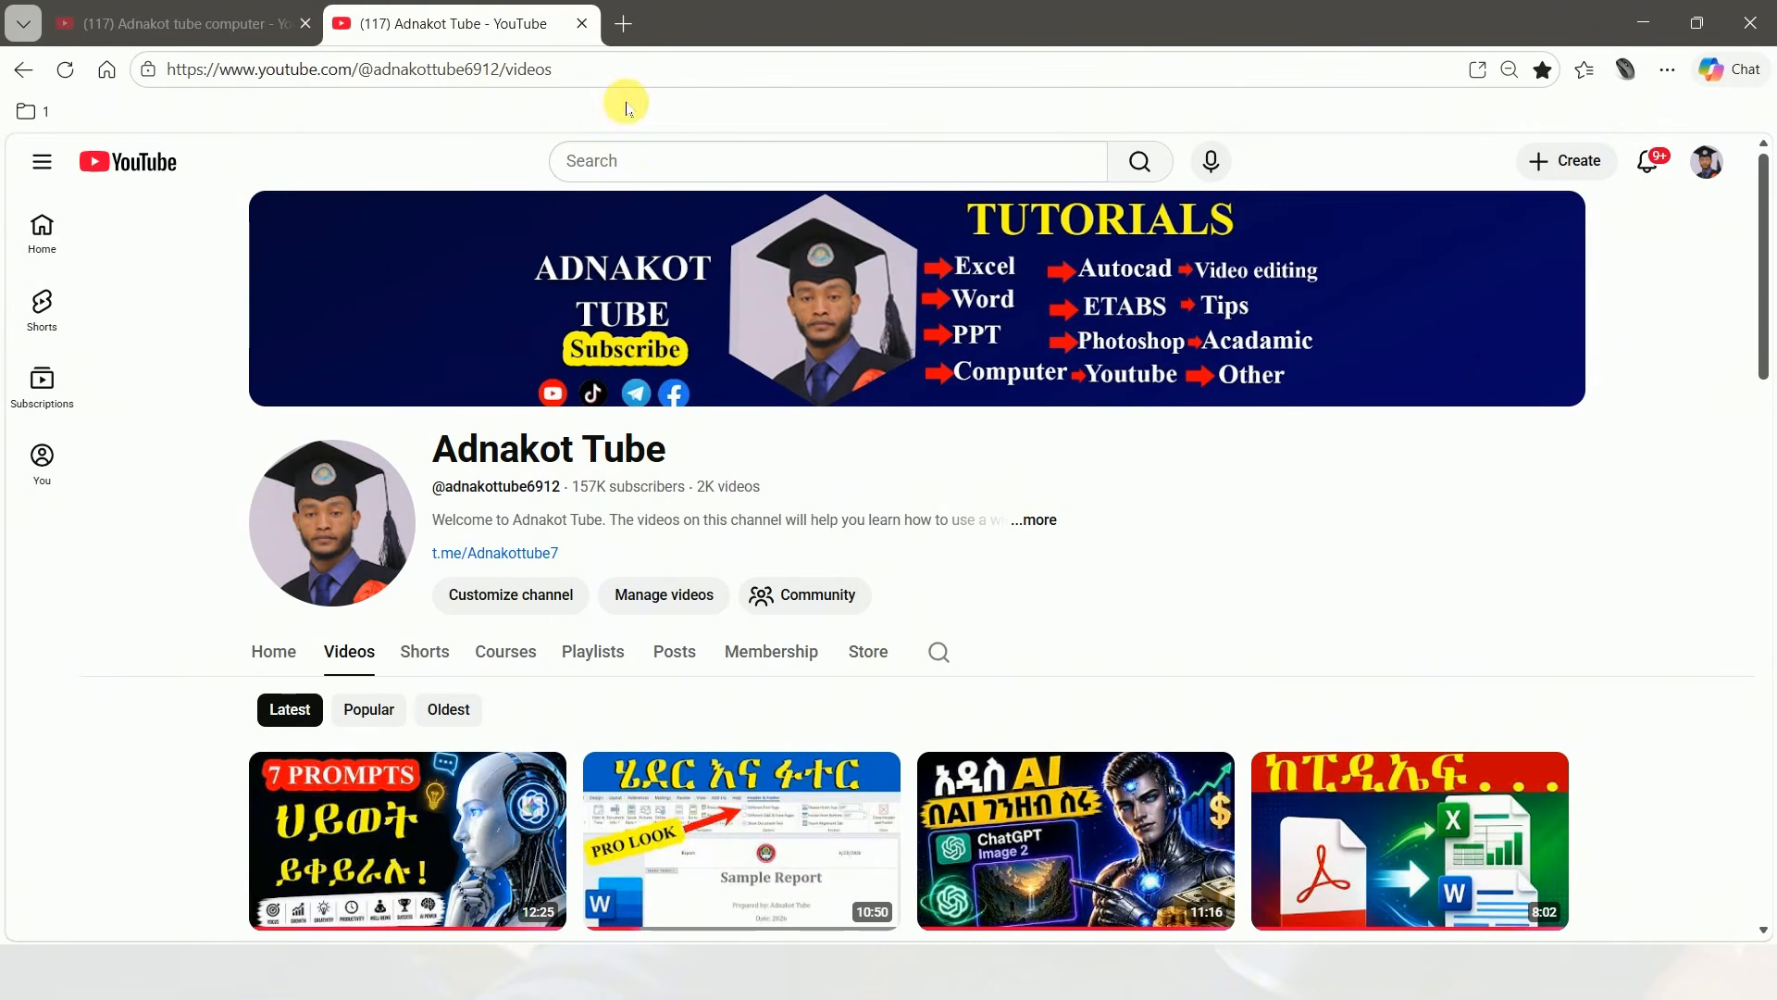
# Search the web for "Best laptops for office work" in a new browser tab
pyautogui.click(627, 25)
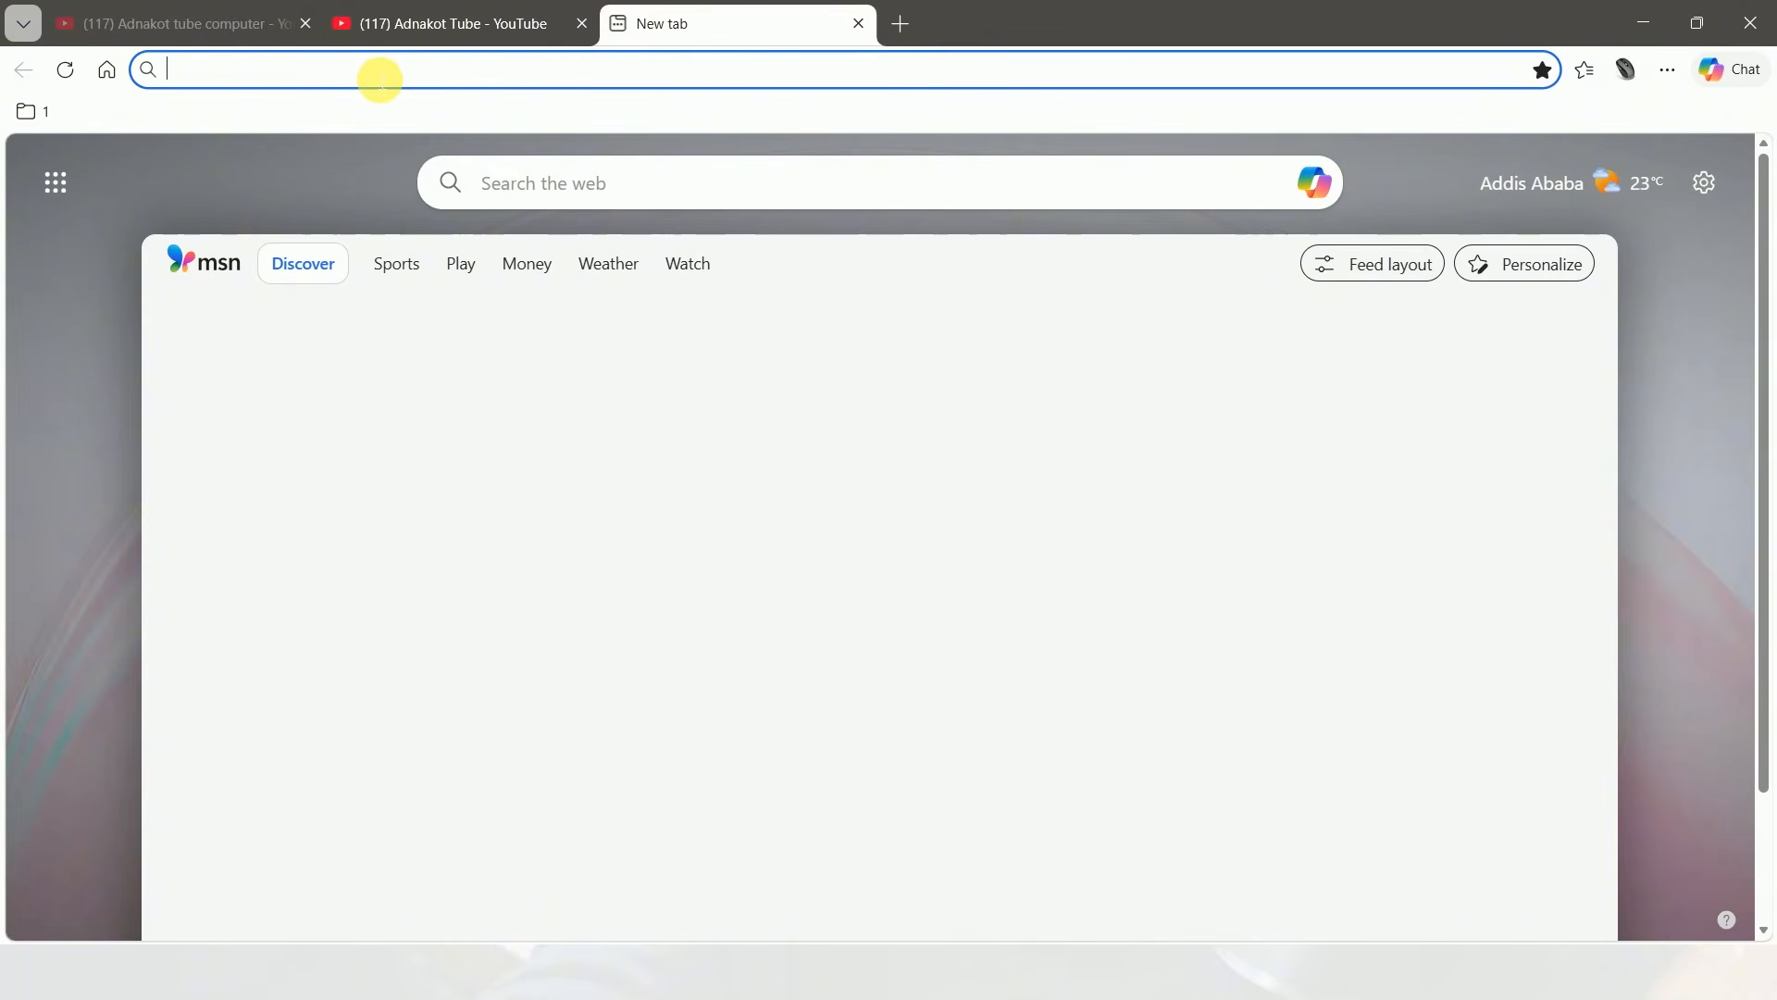
pyautogui.write('Best laptops for office work')
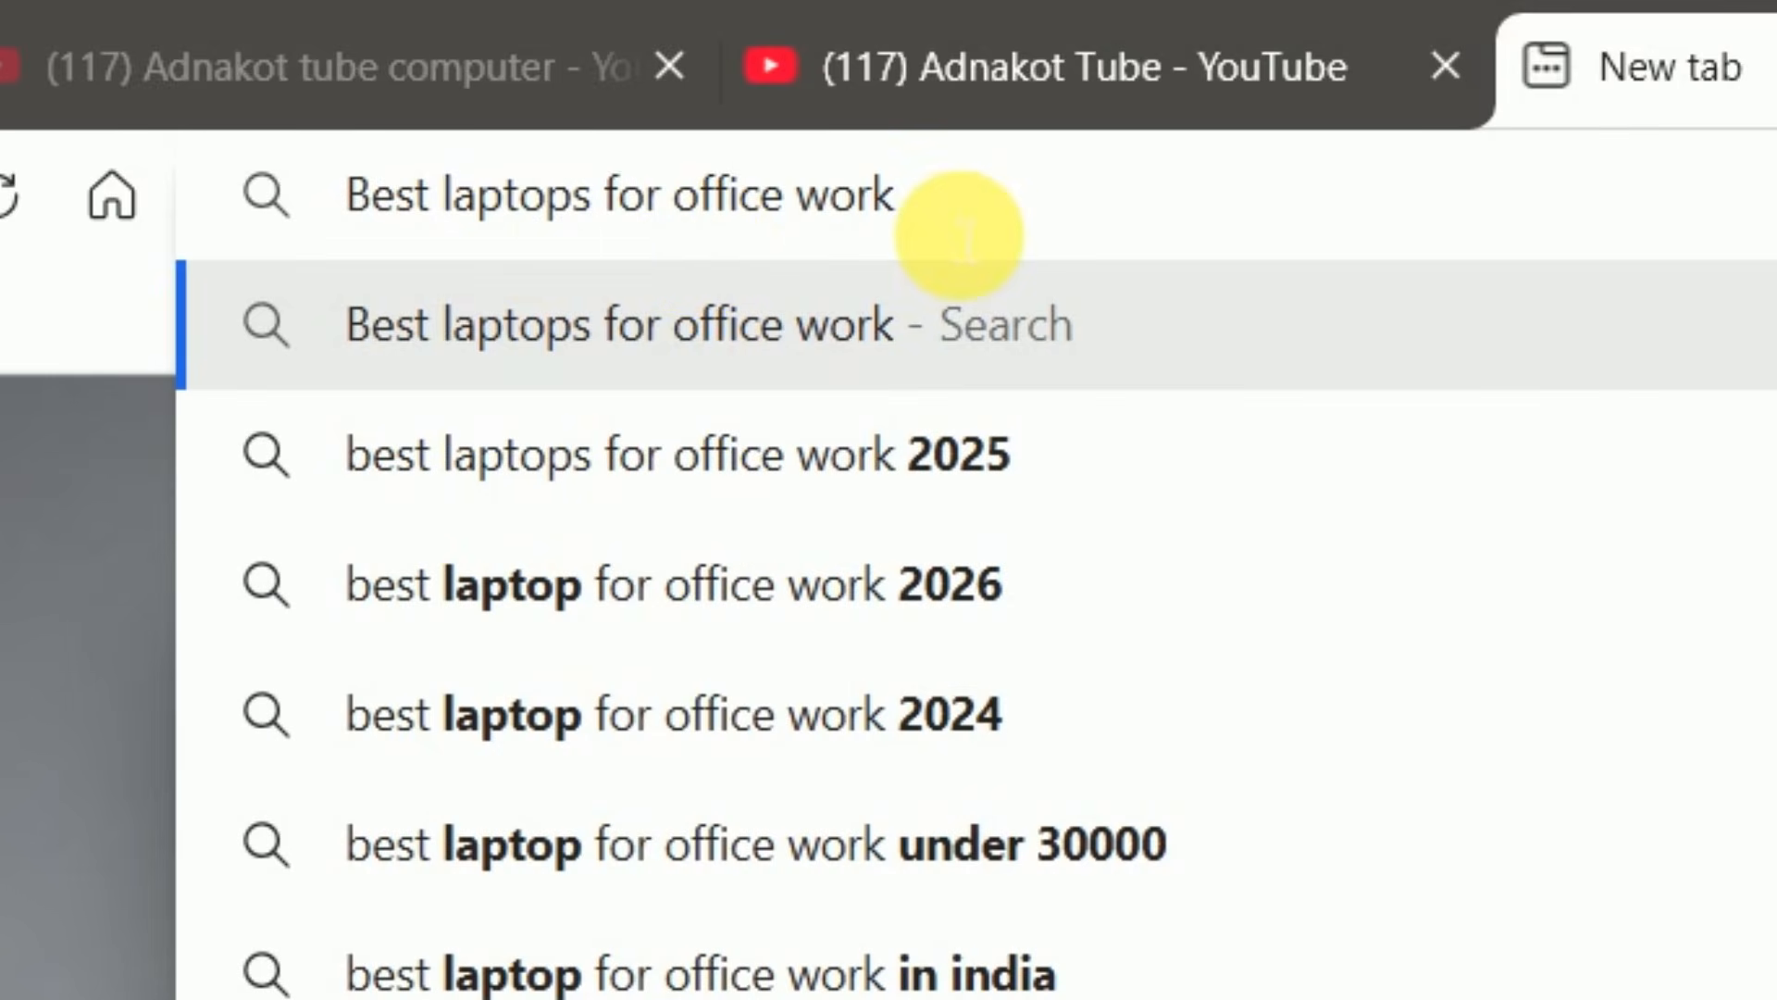
pyautogui.press('Return')
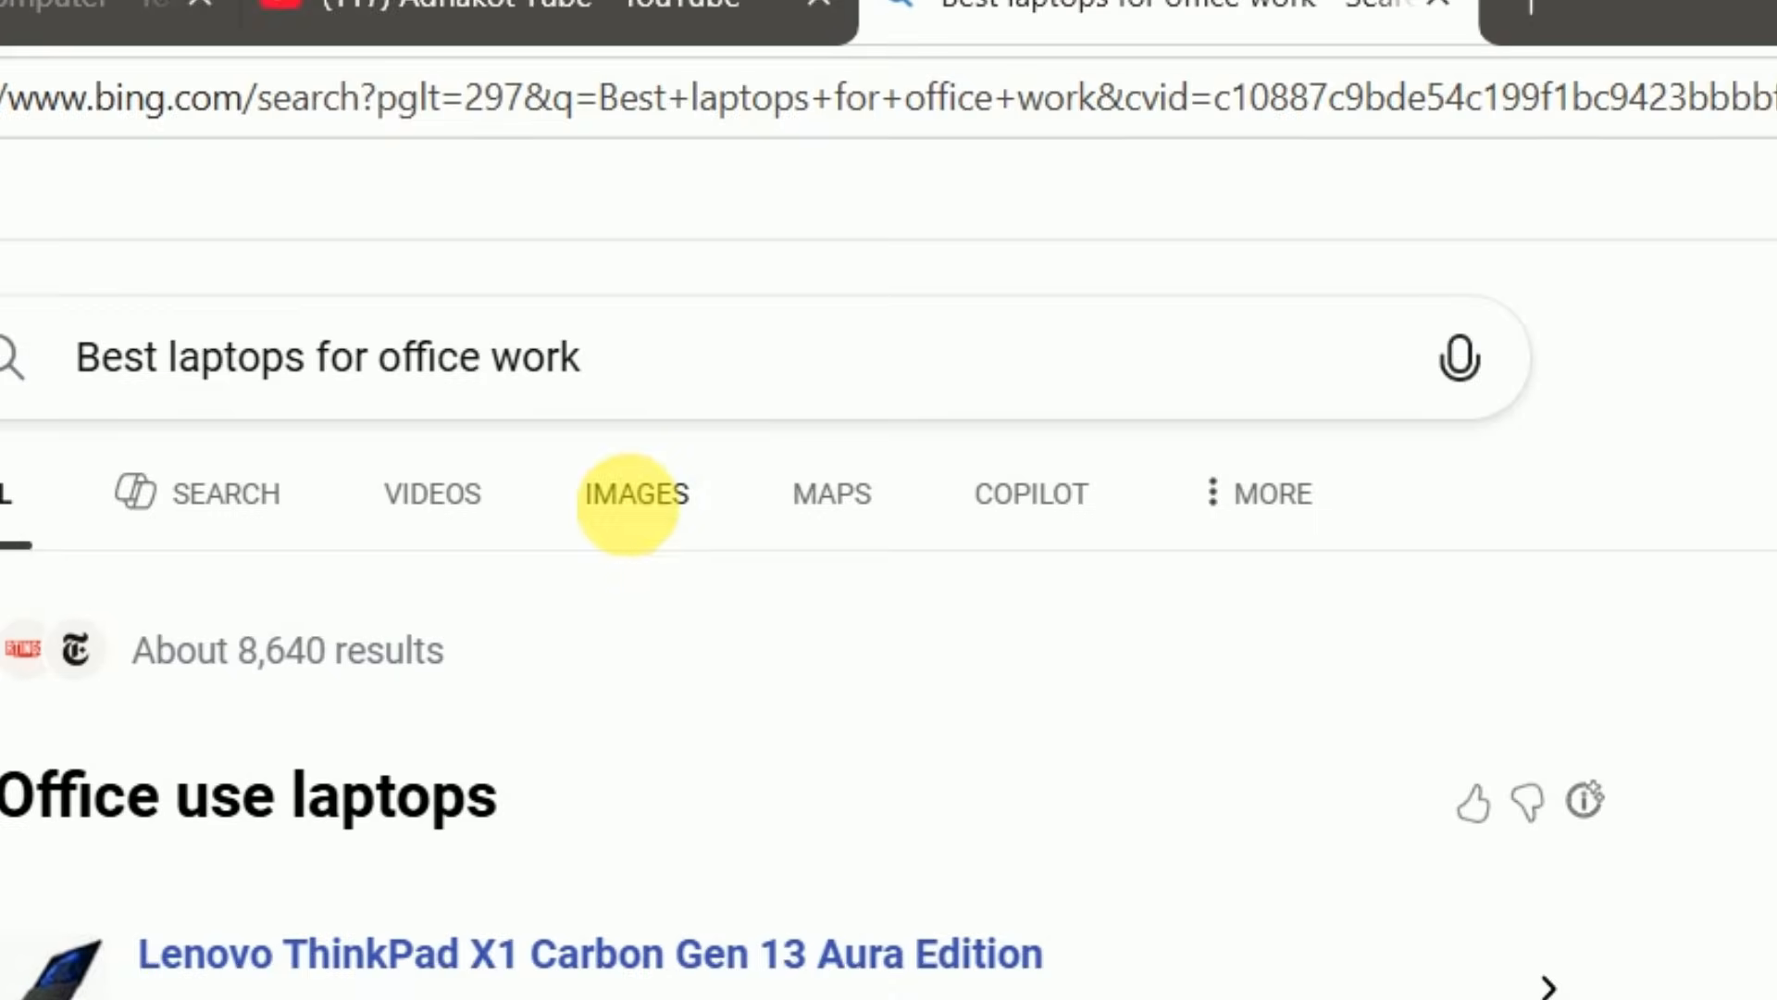
# View the image results for the laptop search, go back to all results, and reopen the image results
pyautogui.click(518, 262)
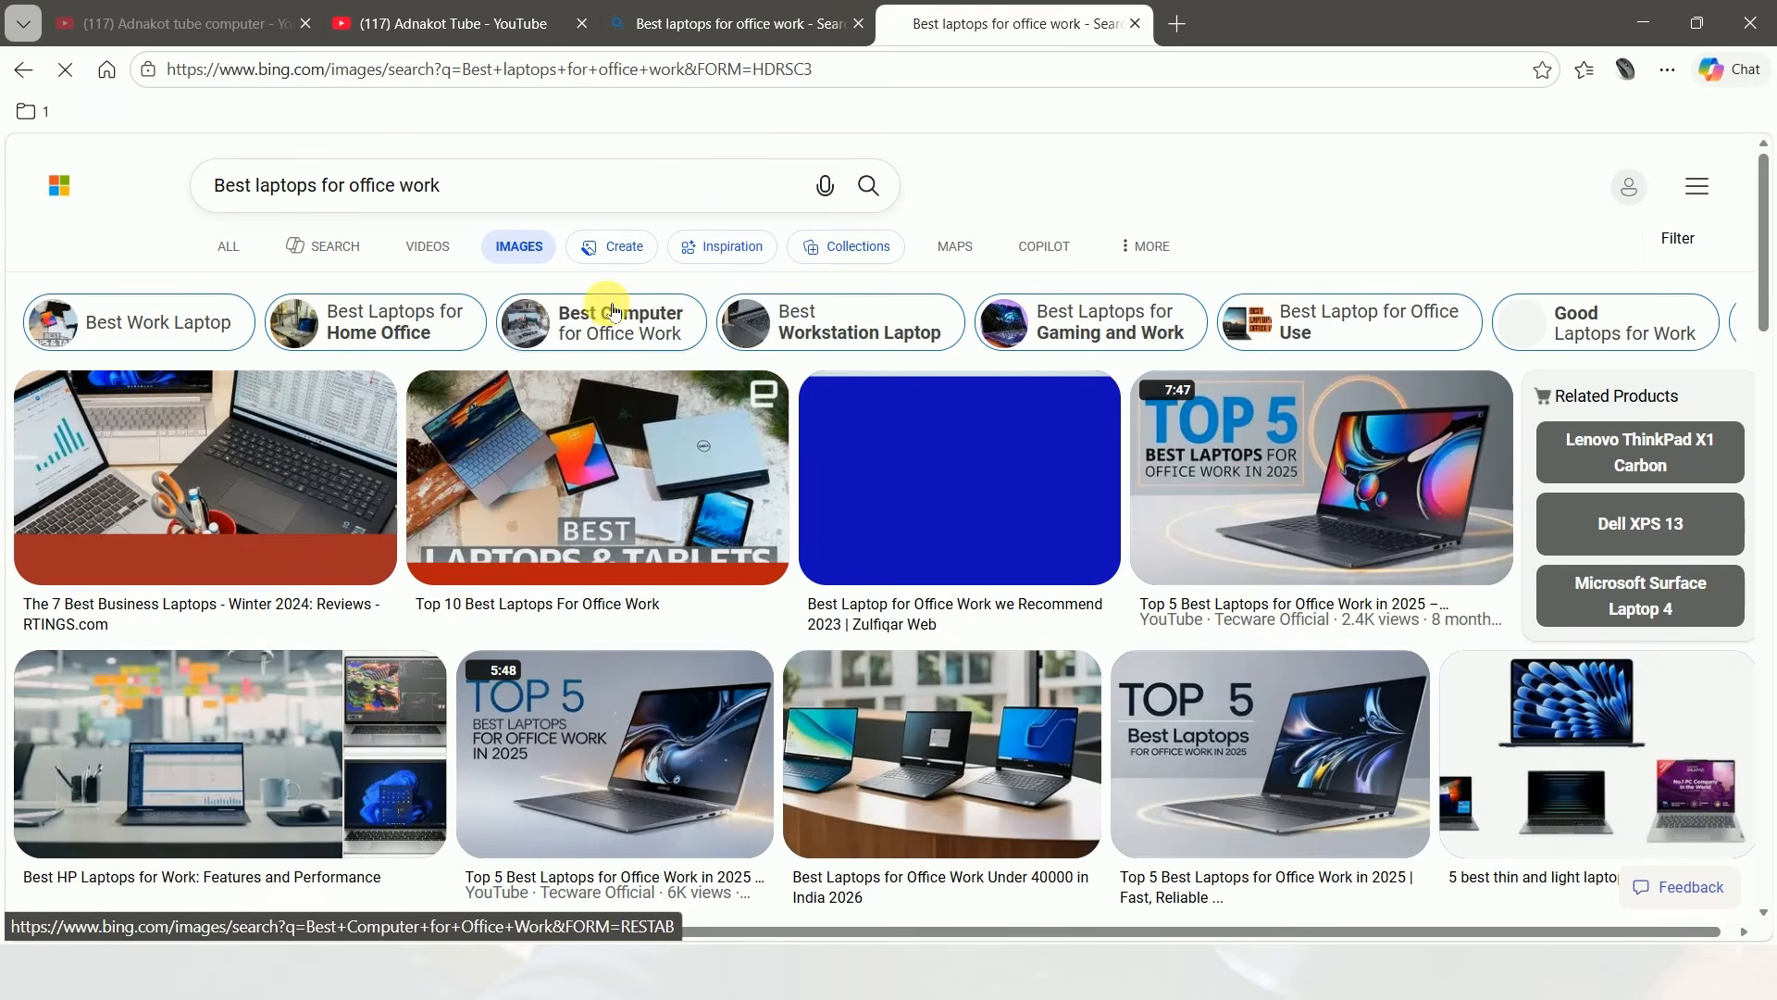
pyautogui.click(228, 245)
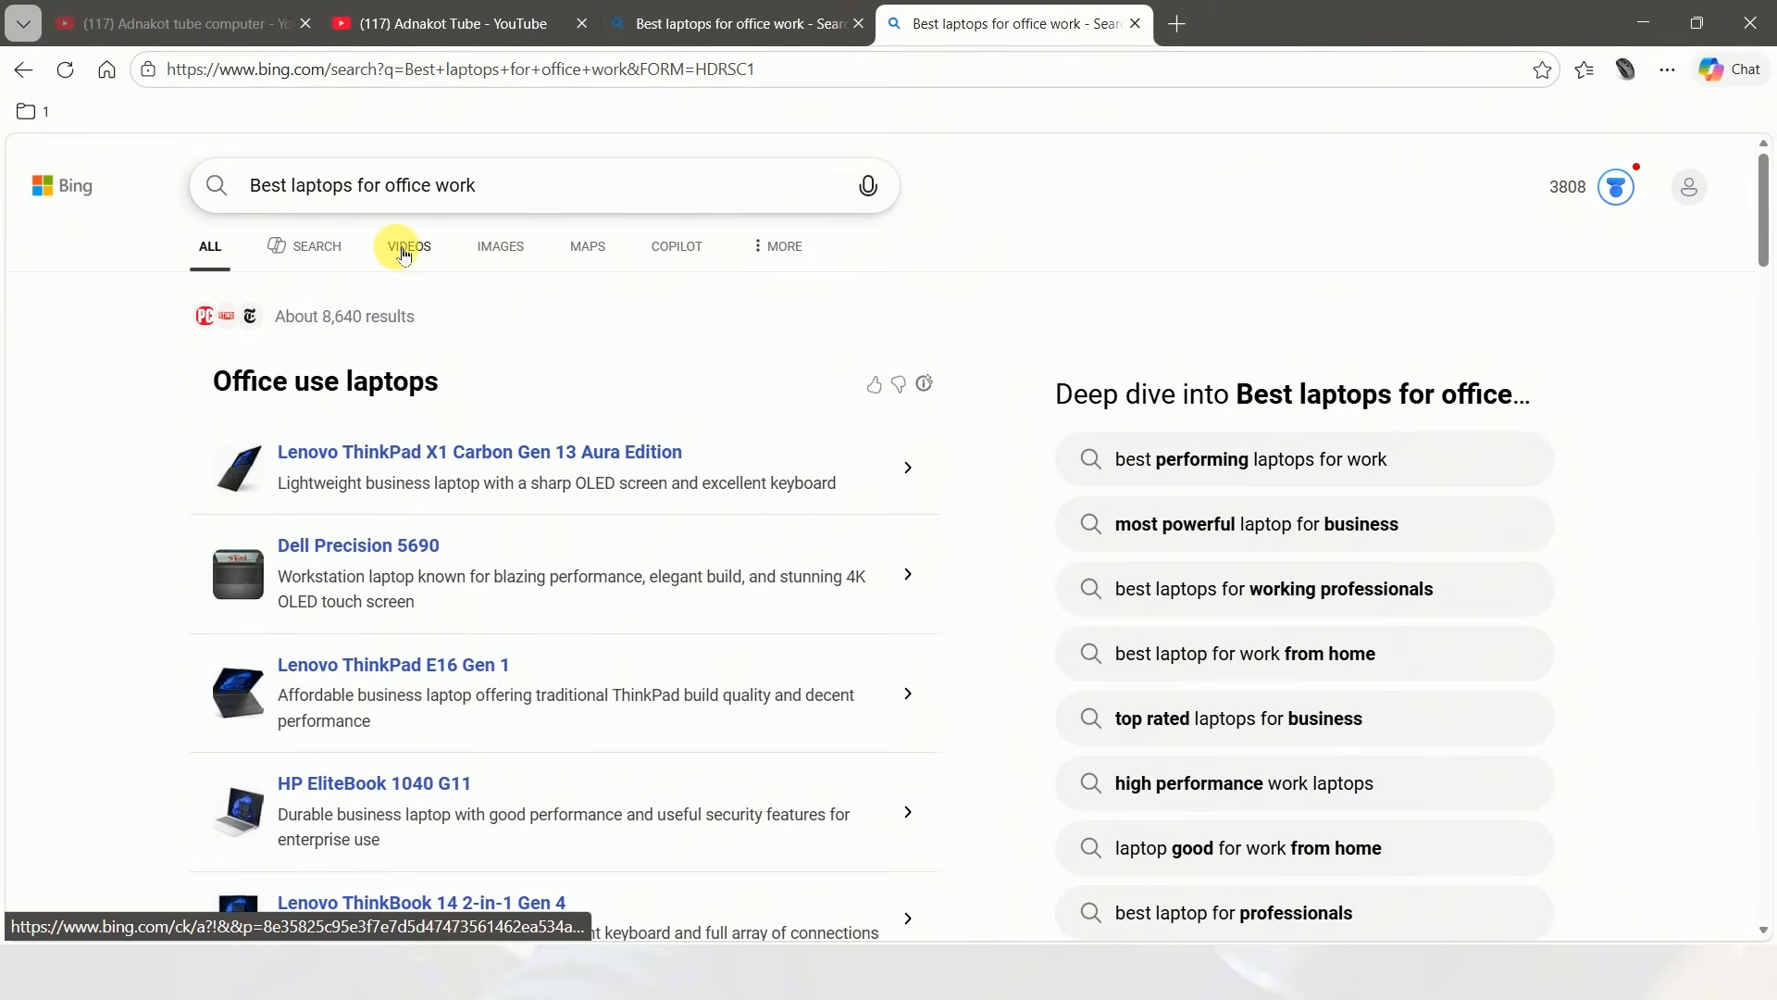
pyautogui.click(511, 248)
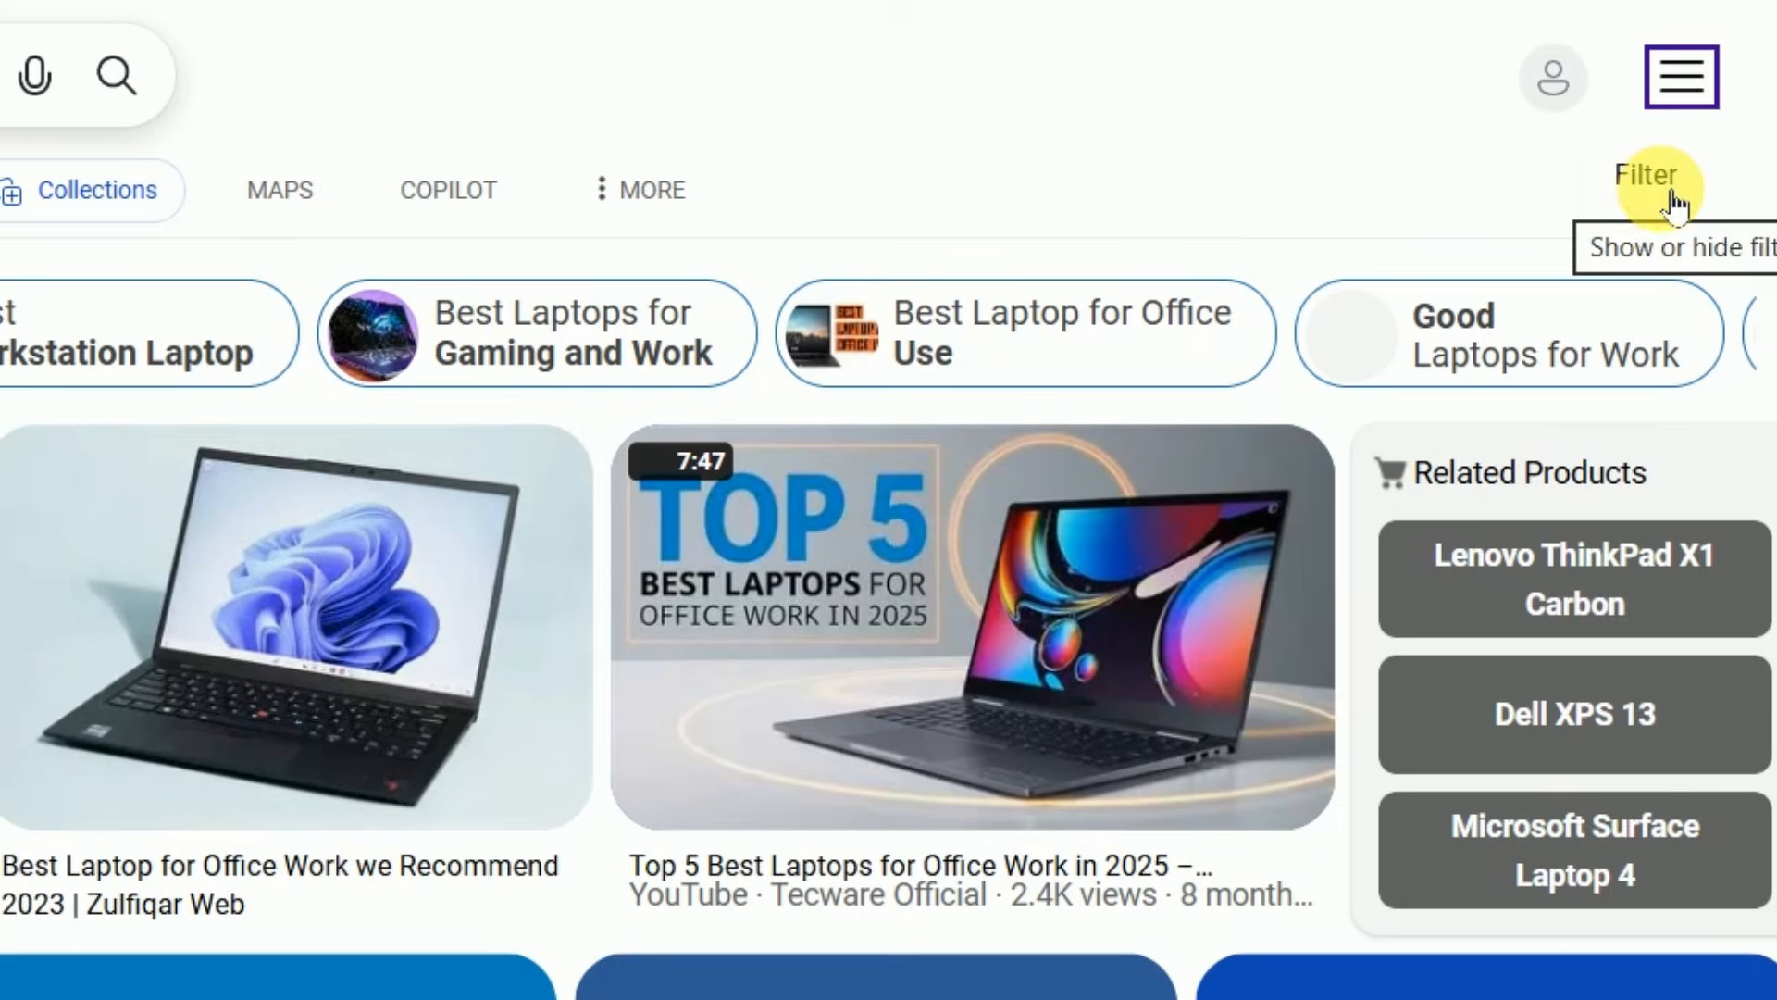
# Filter the laptop image results by date to Past week, and close the two extra laptop search tabs
pyautogui.click(1690, 254)
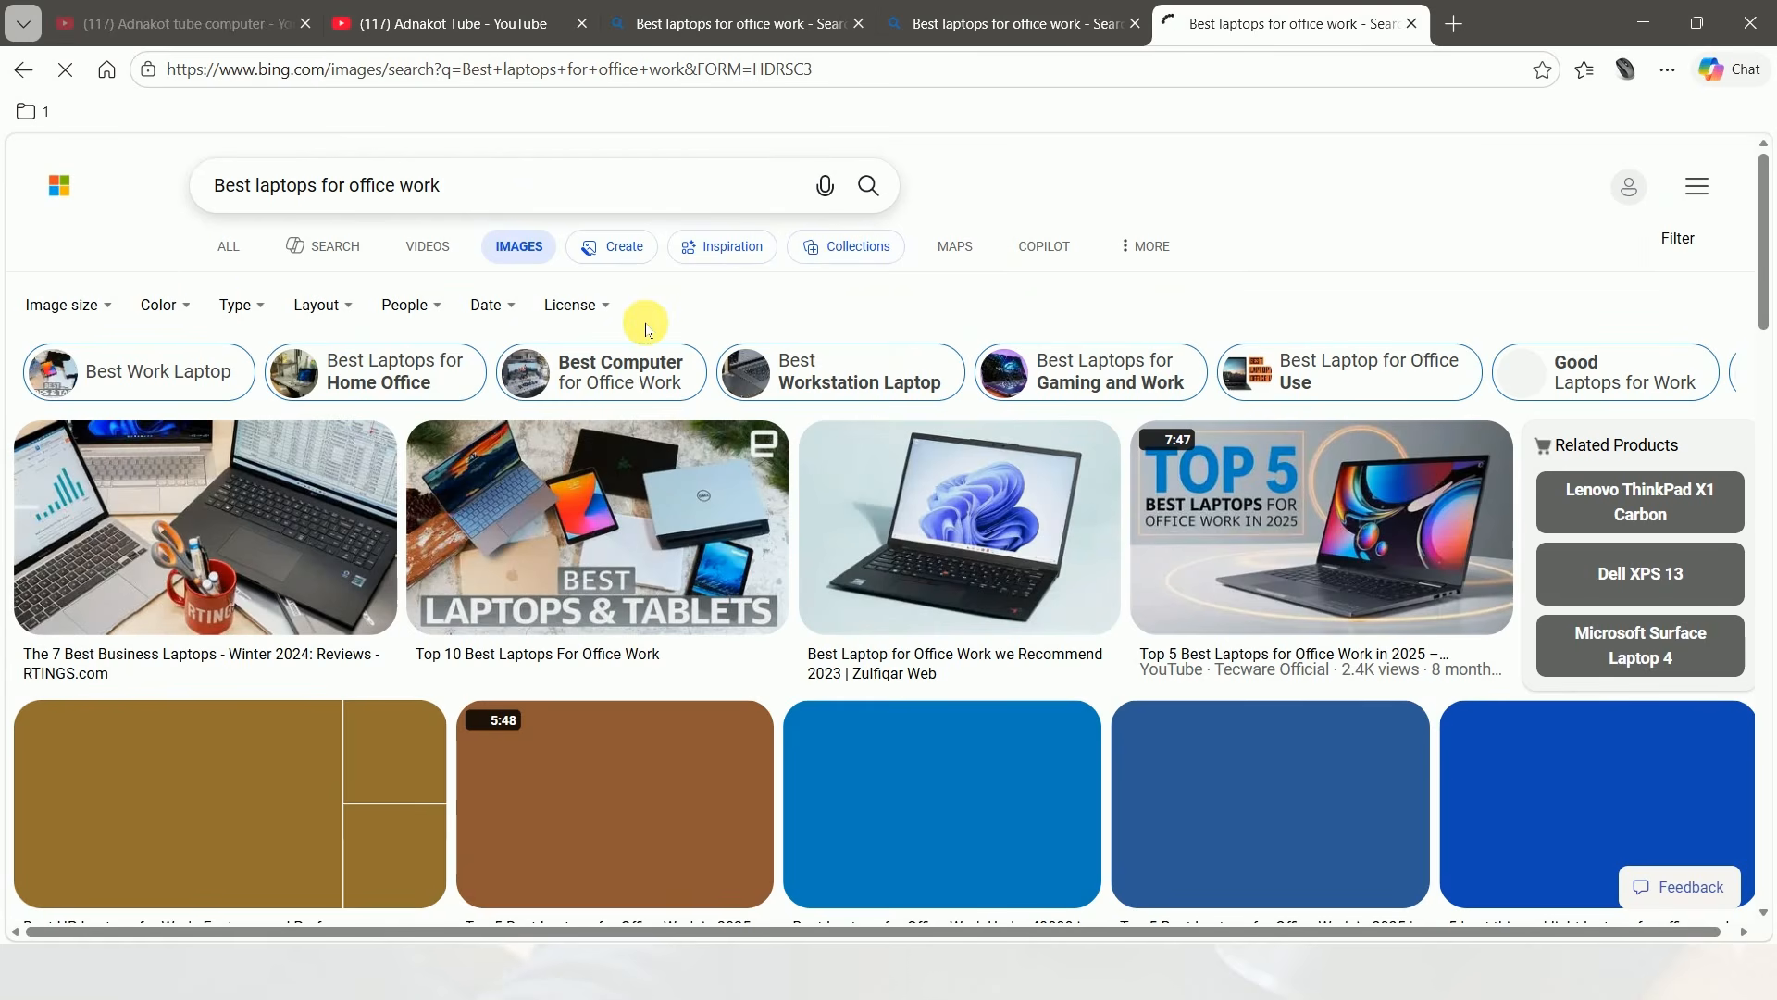
pyautogui.click(519, 315)
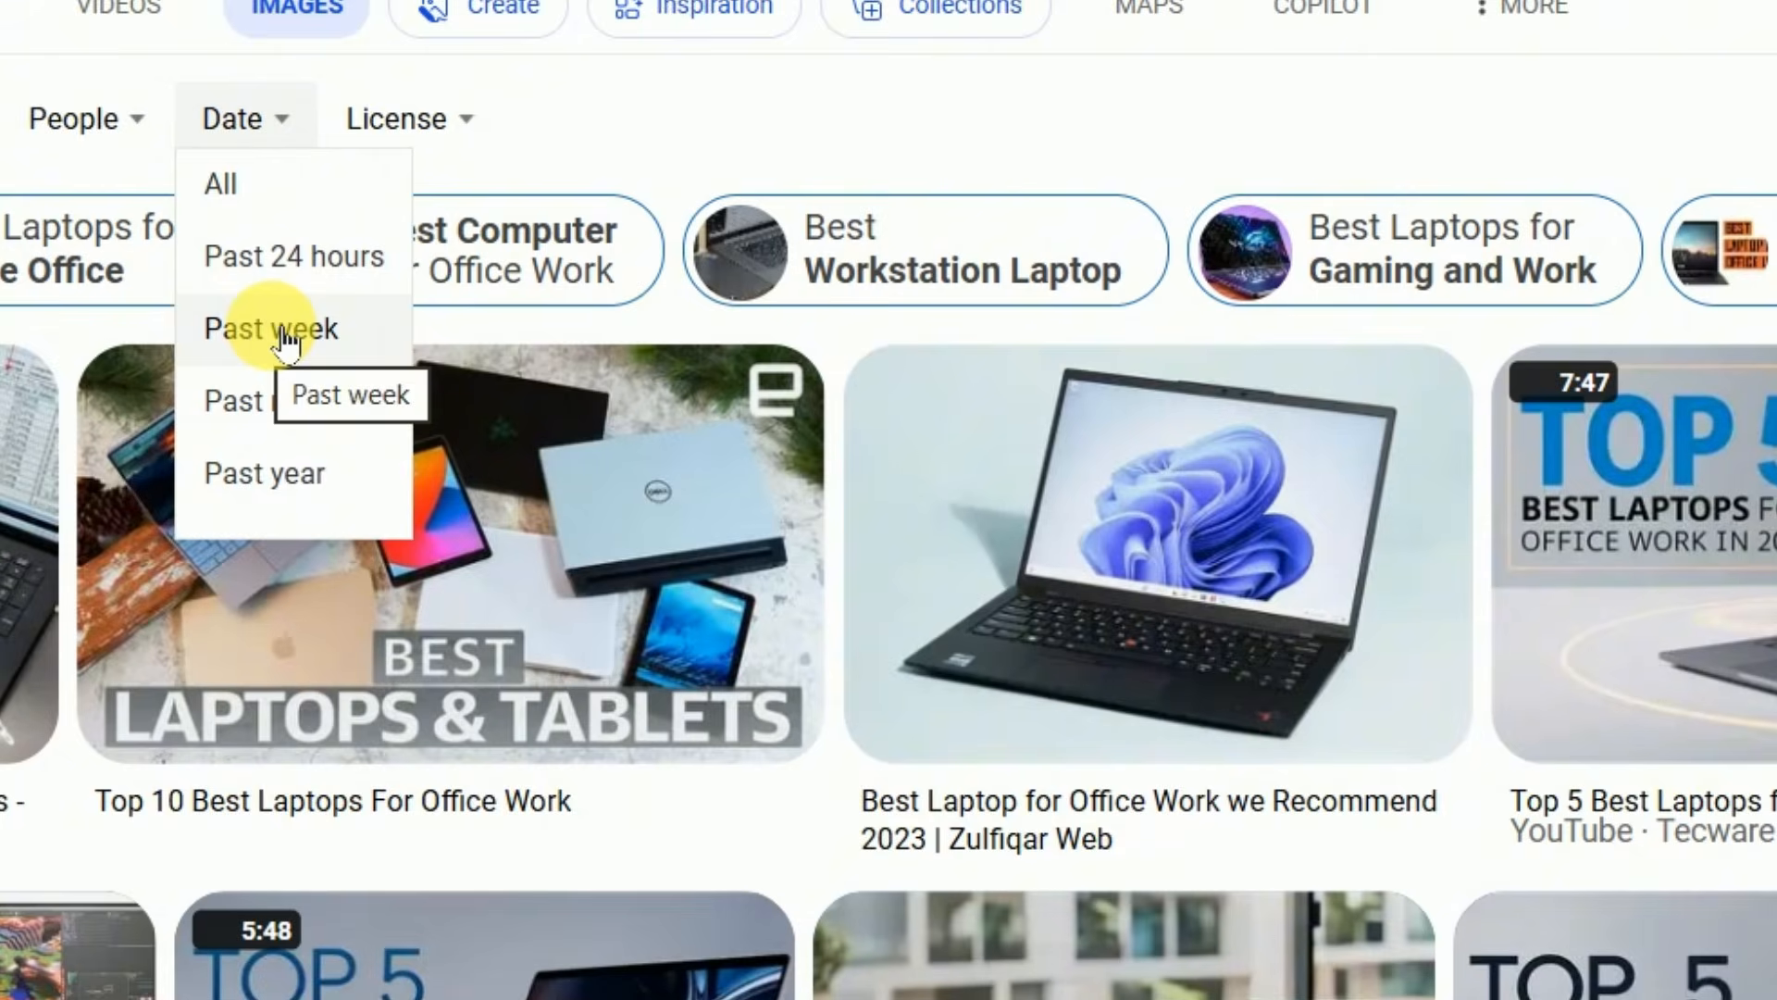
pyautogui.click(285, 332)
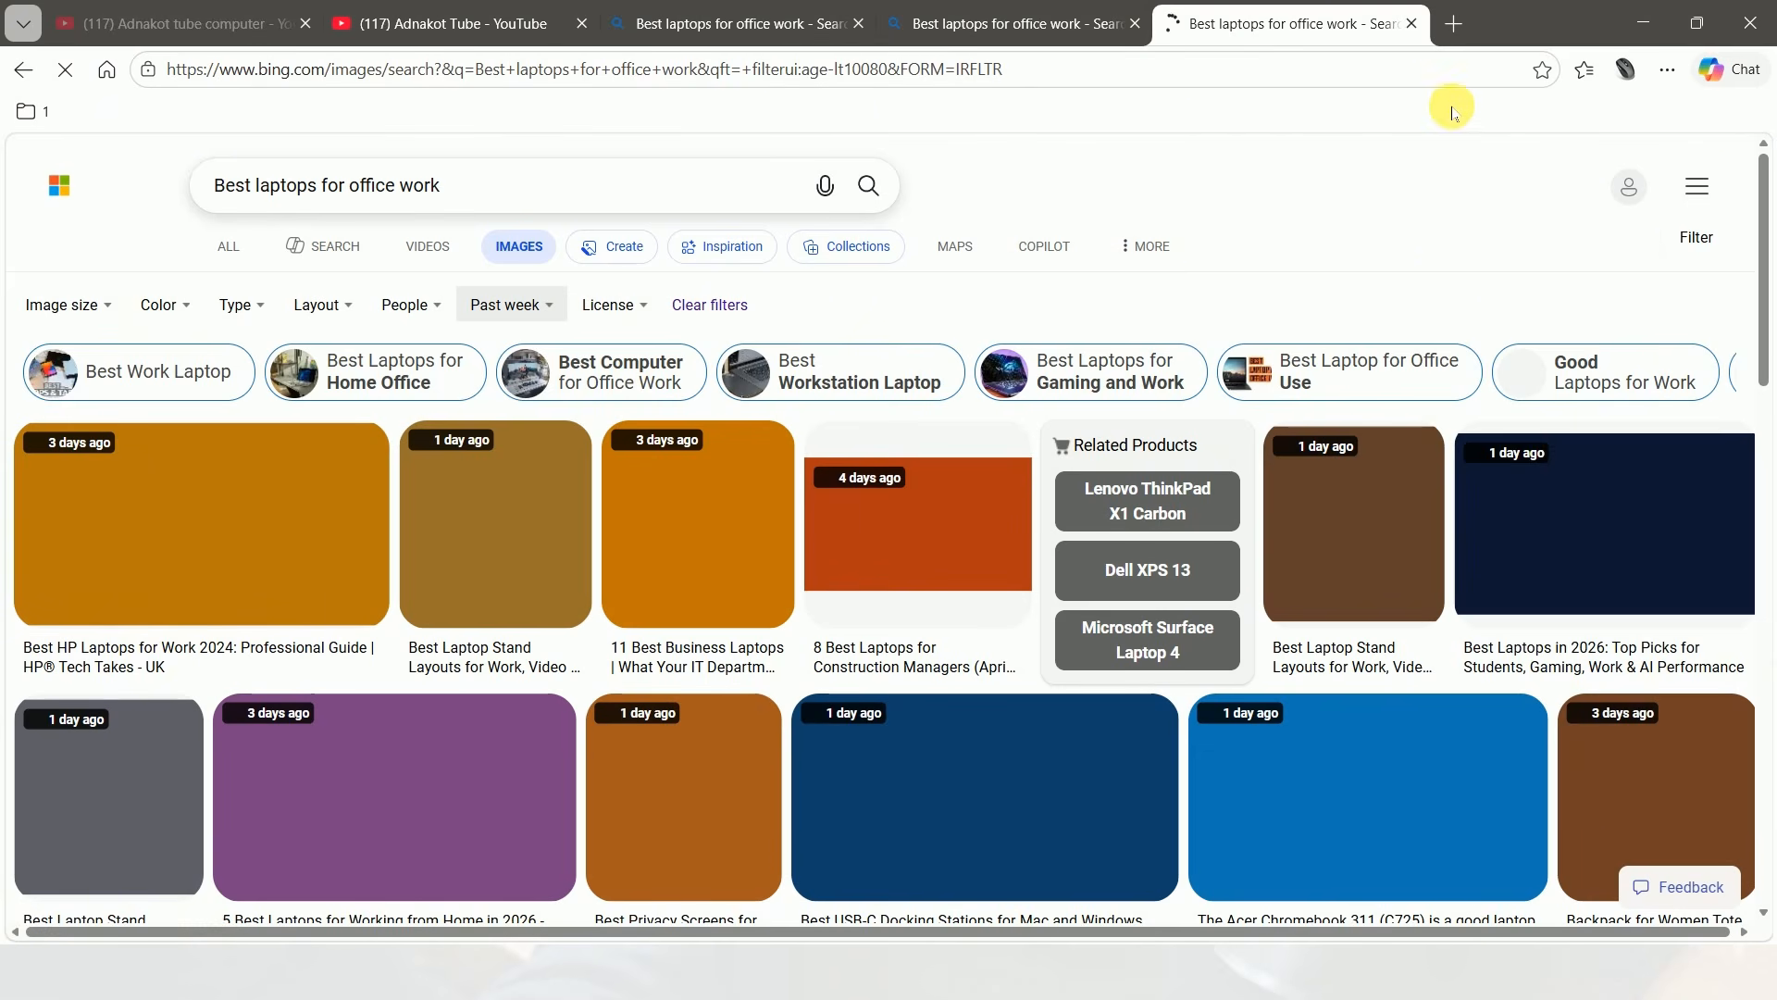
pyautogui.click(1414, 25)
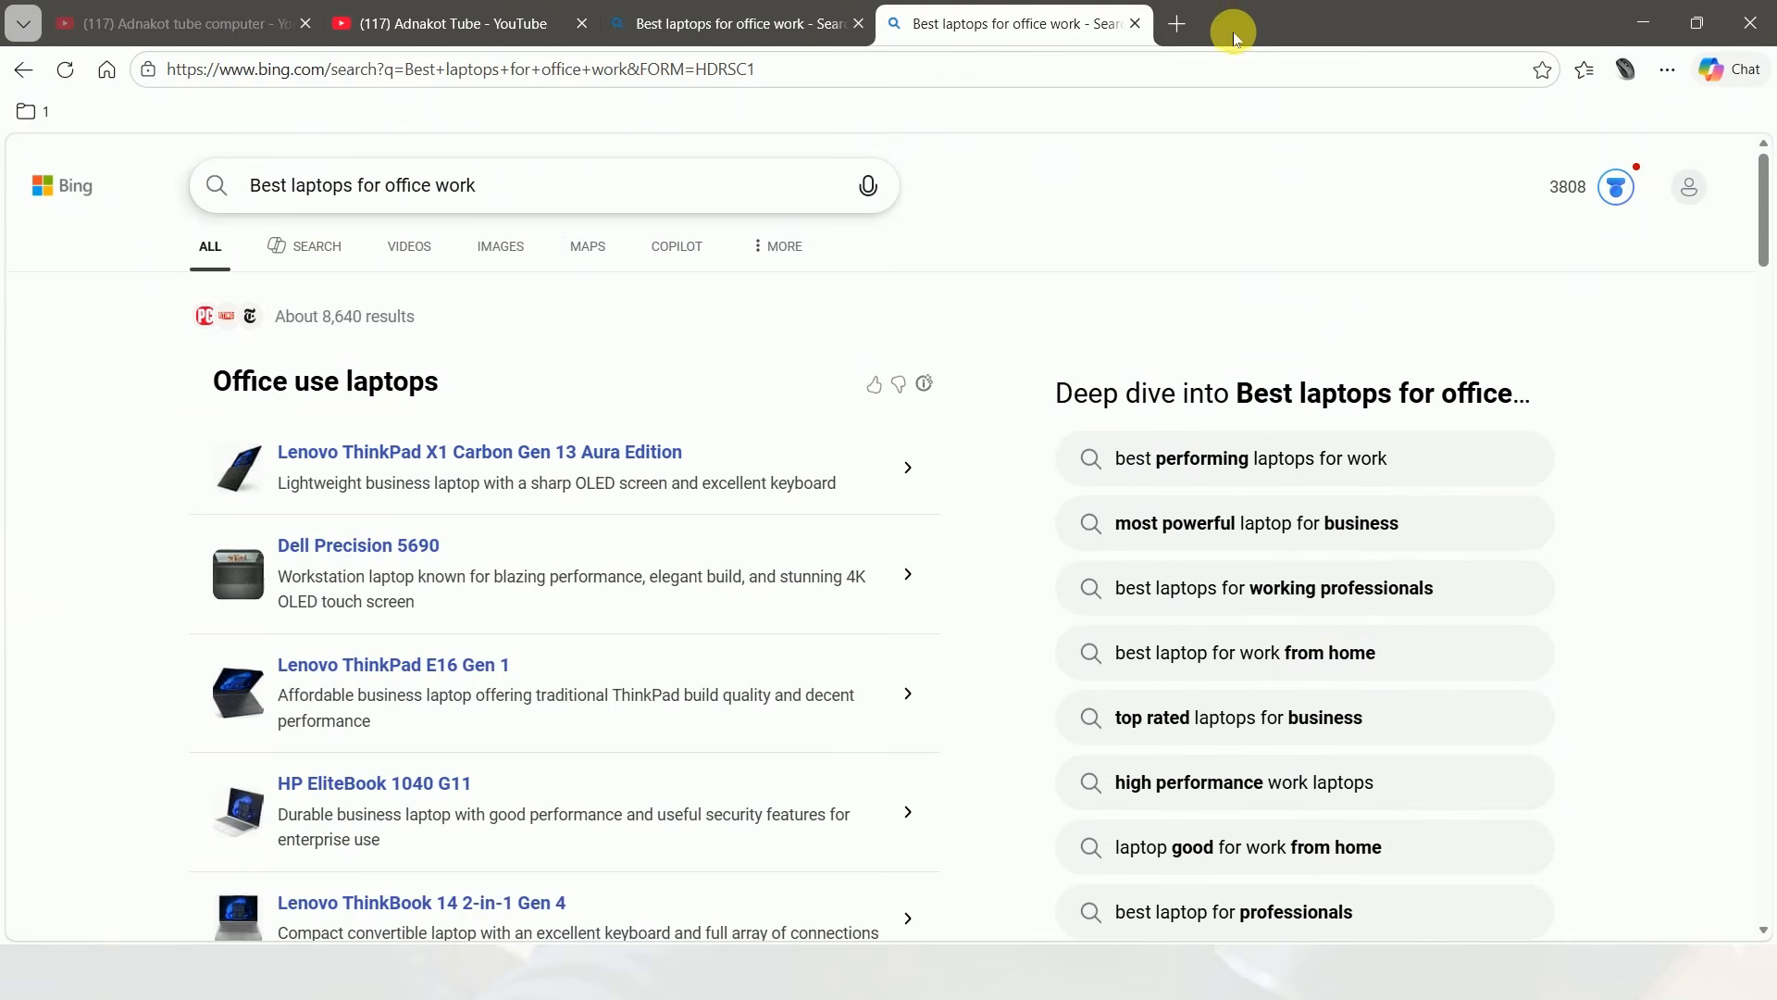
pyautogui.click(1135, 24)
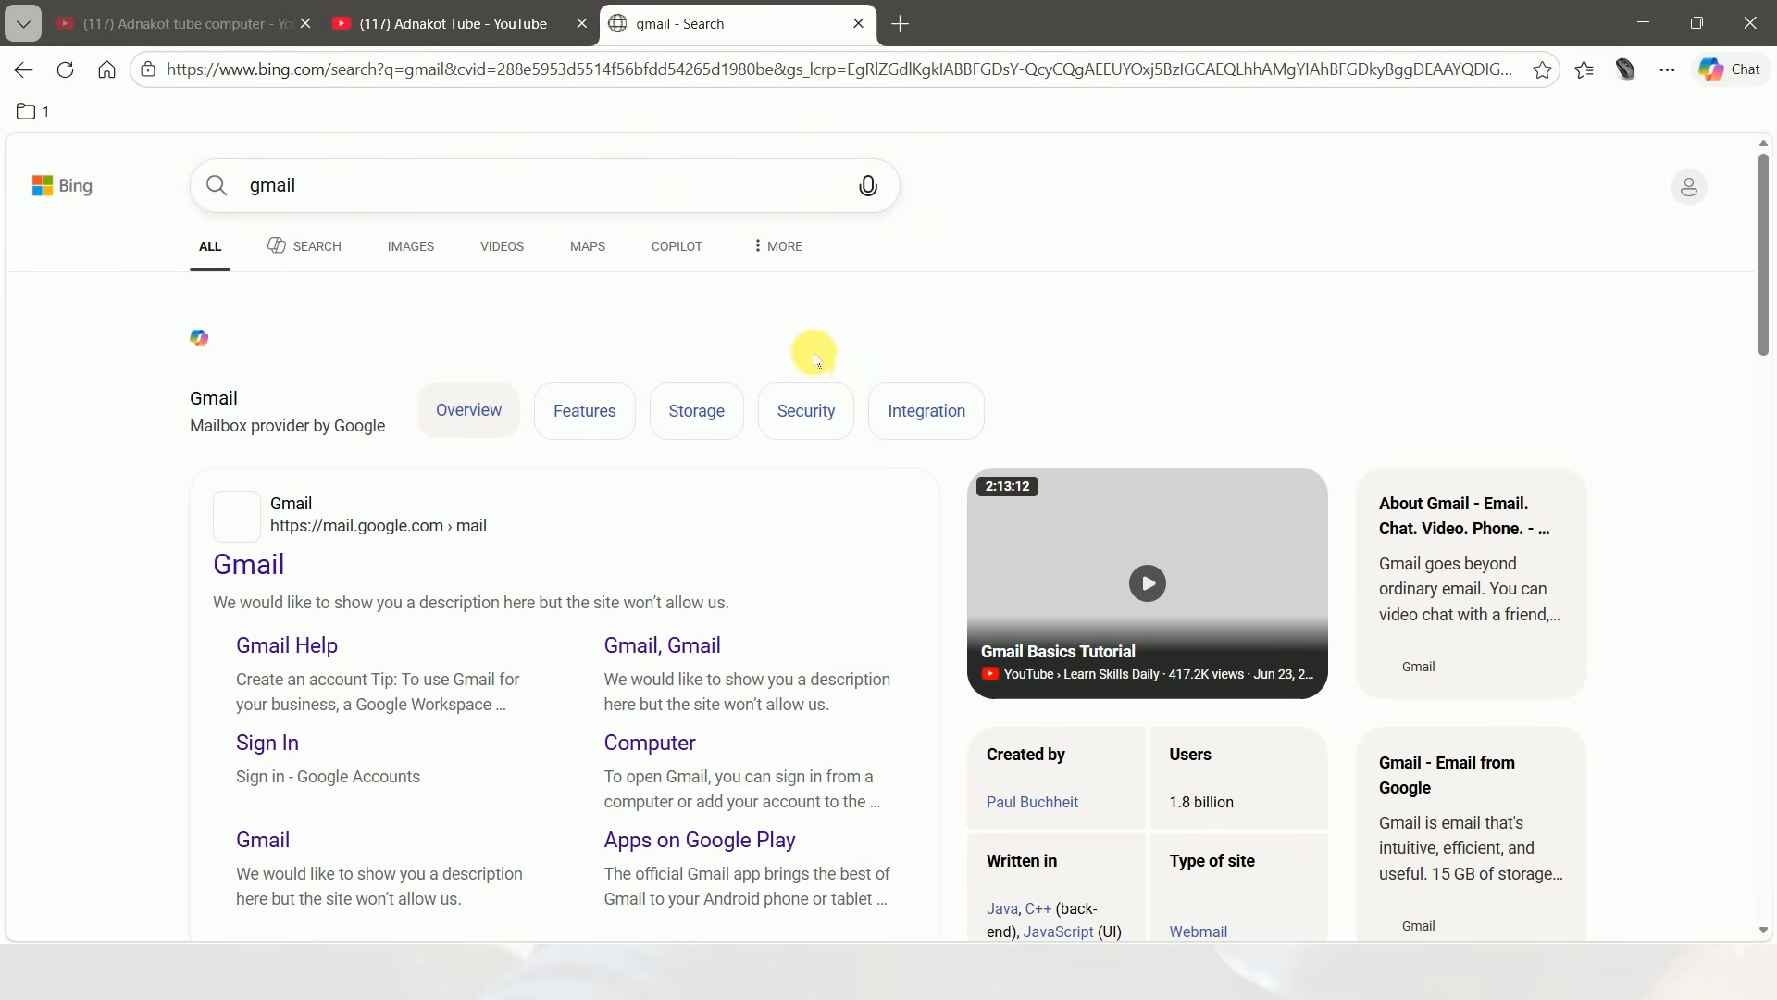
# Open Gmail from the search results and start a new message addressed to the recipient's e-mail address
pyautogui.click(245, 570)
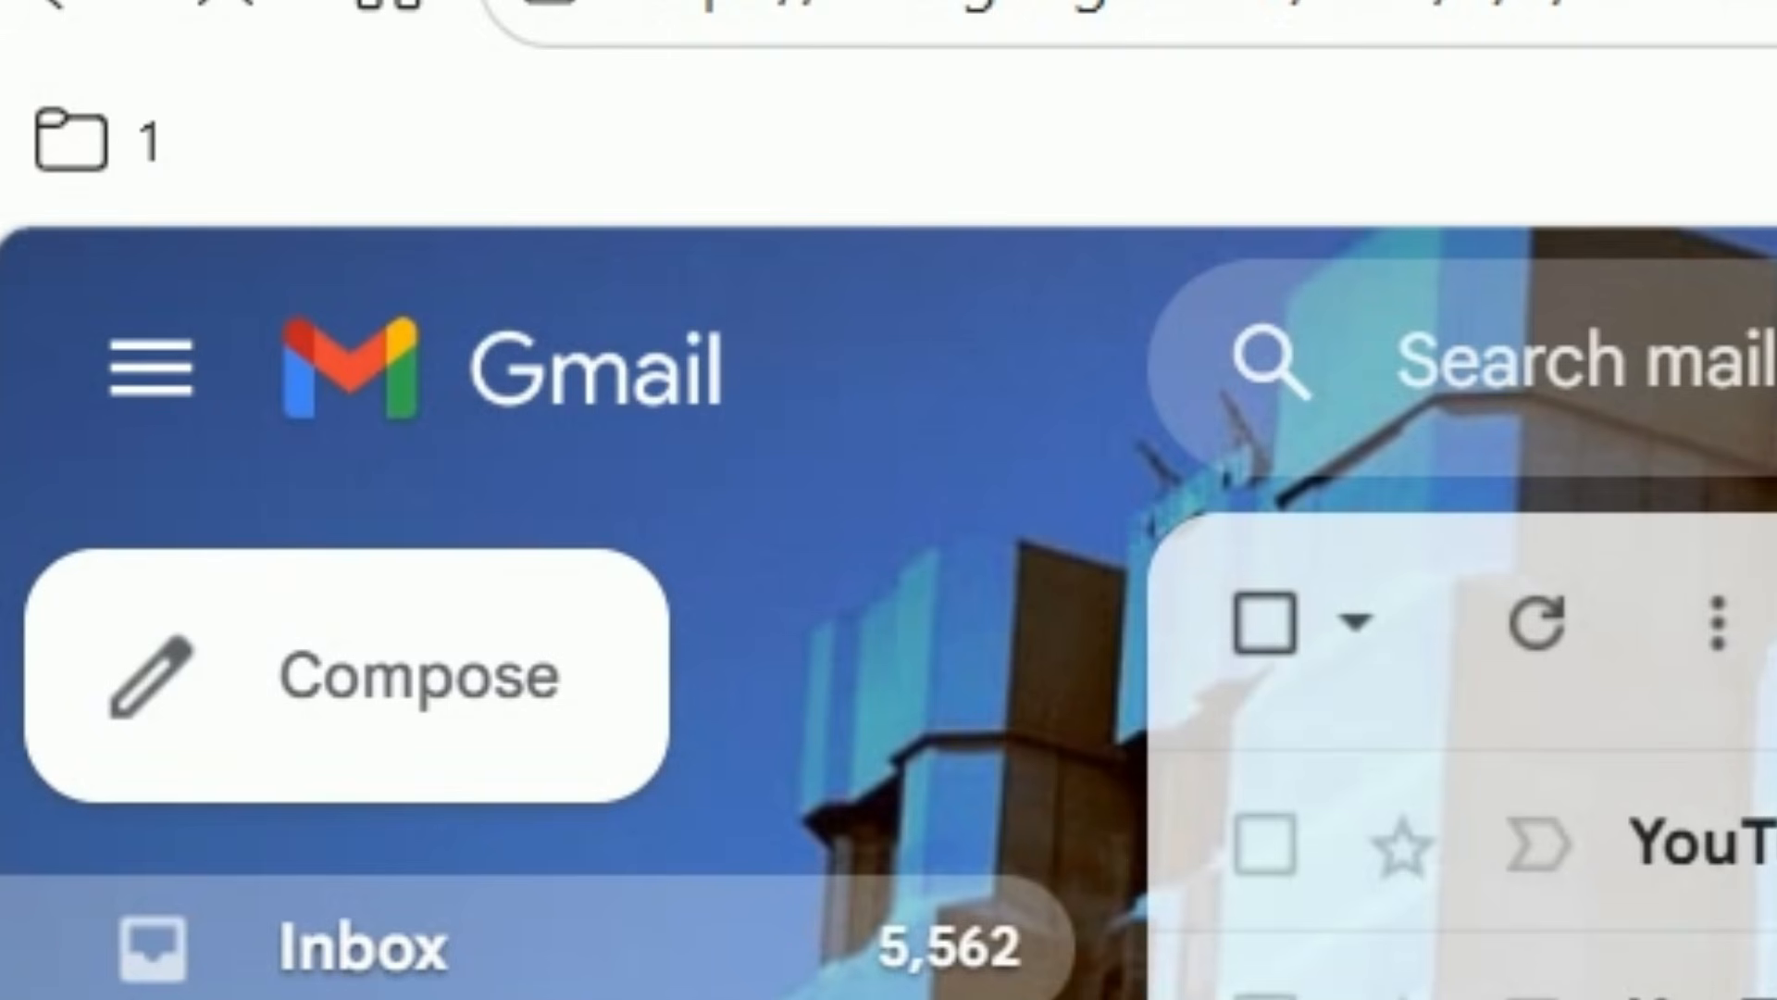
pyautogui.click(375, 717)
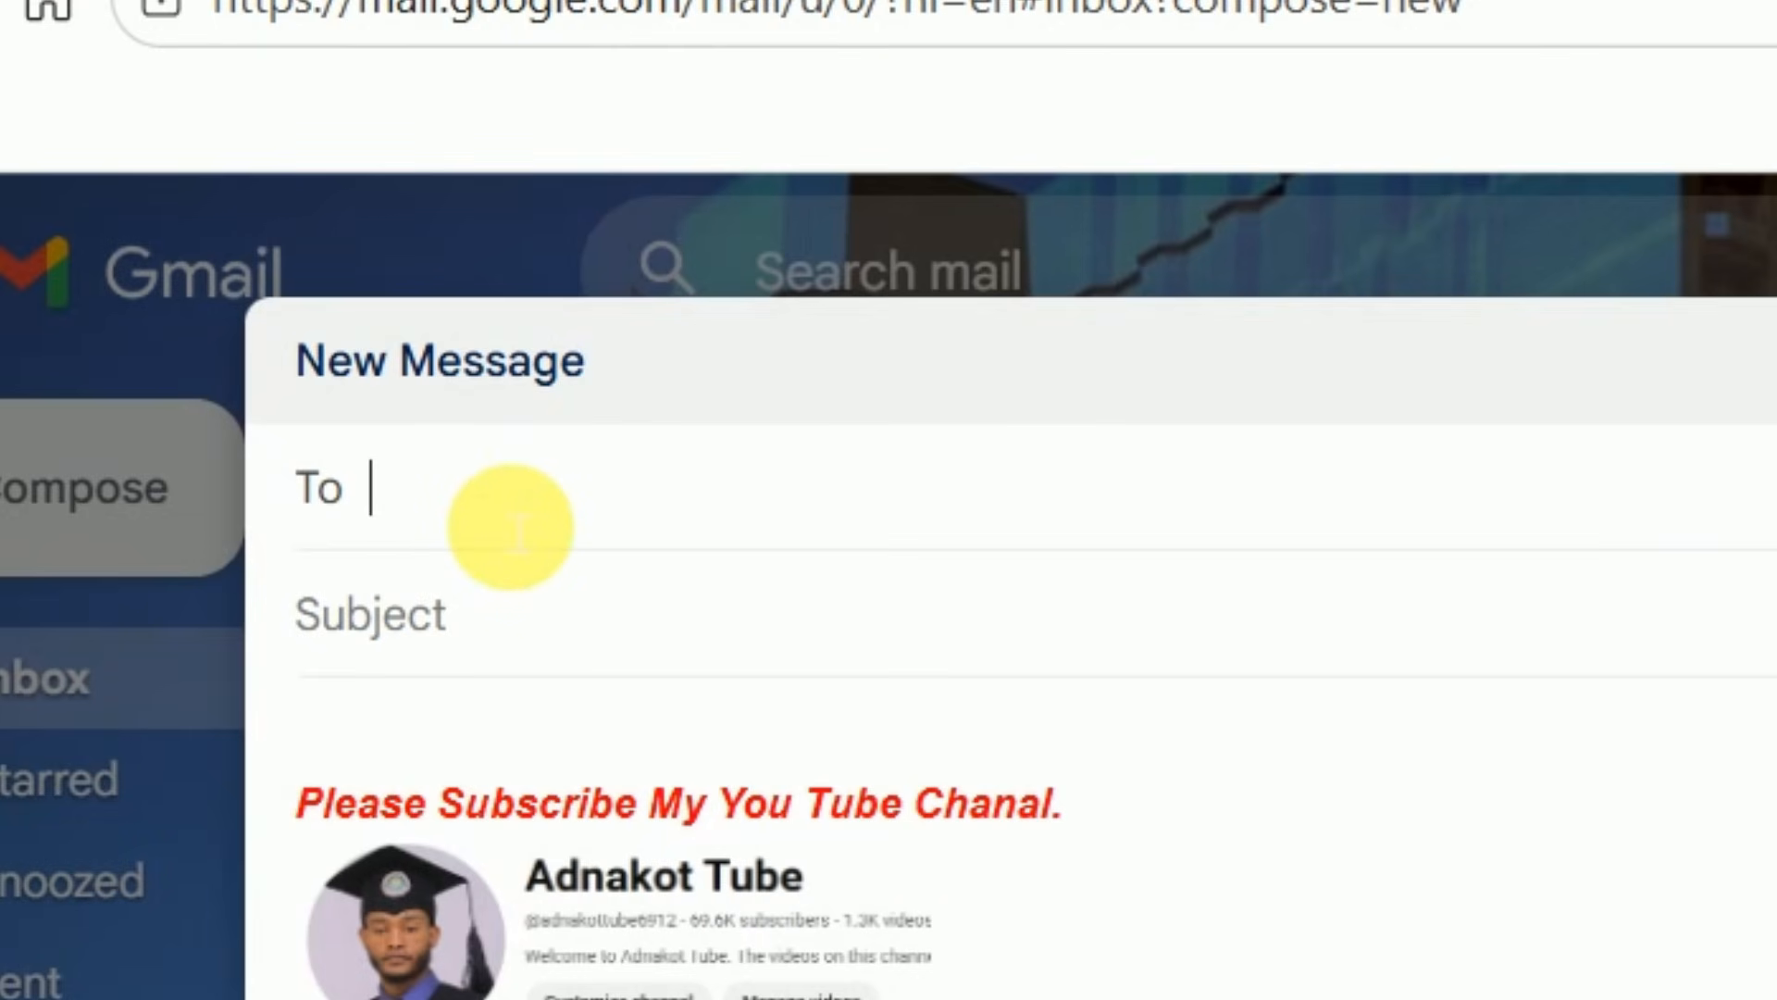
pyautogui.write('A')
pyautogui.press('Return')
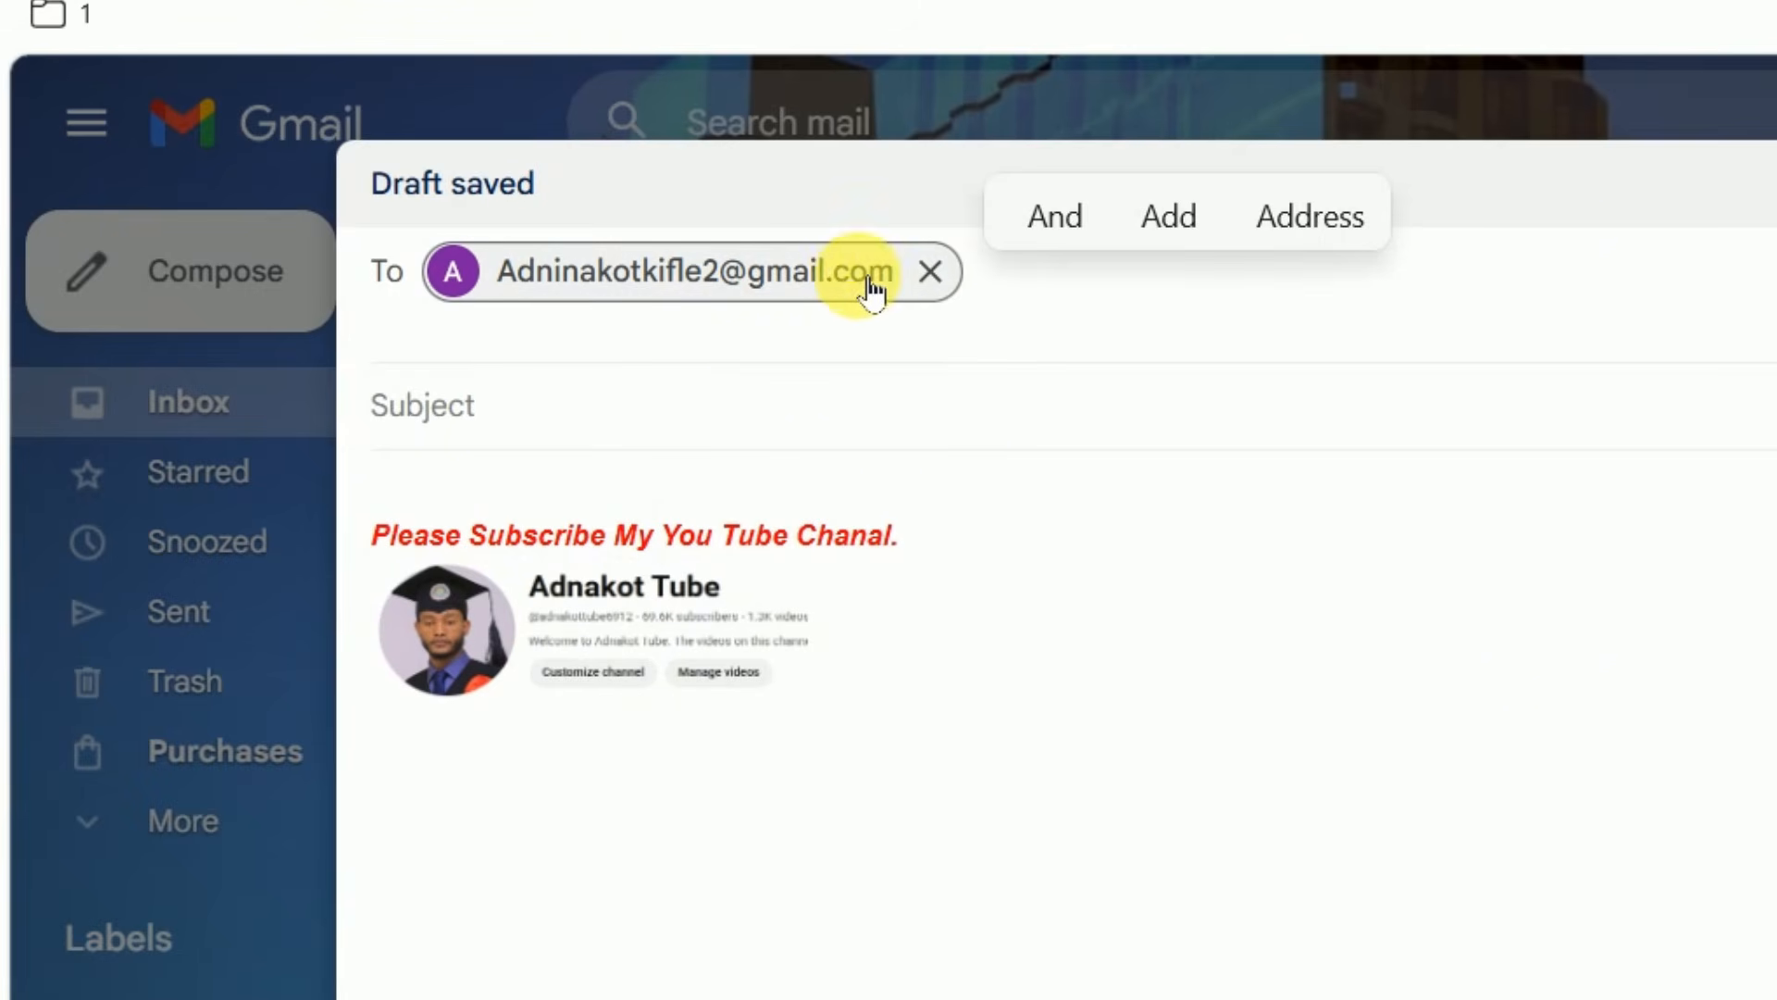
pyautogui.moveTo(873, 289)
# Enter fdfdsfds as the subject of the new message
pyautogui.click(548, 435)
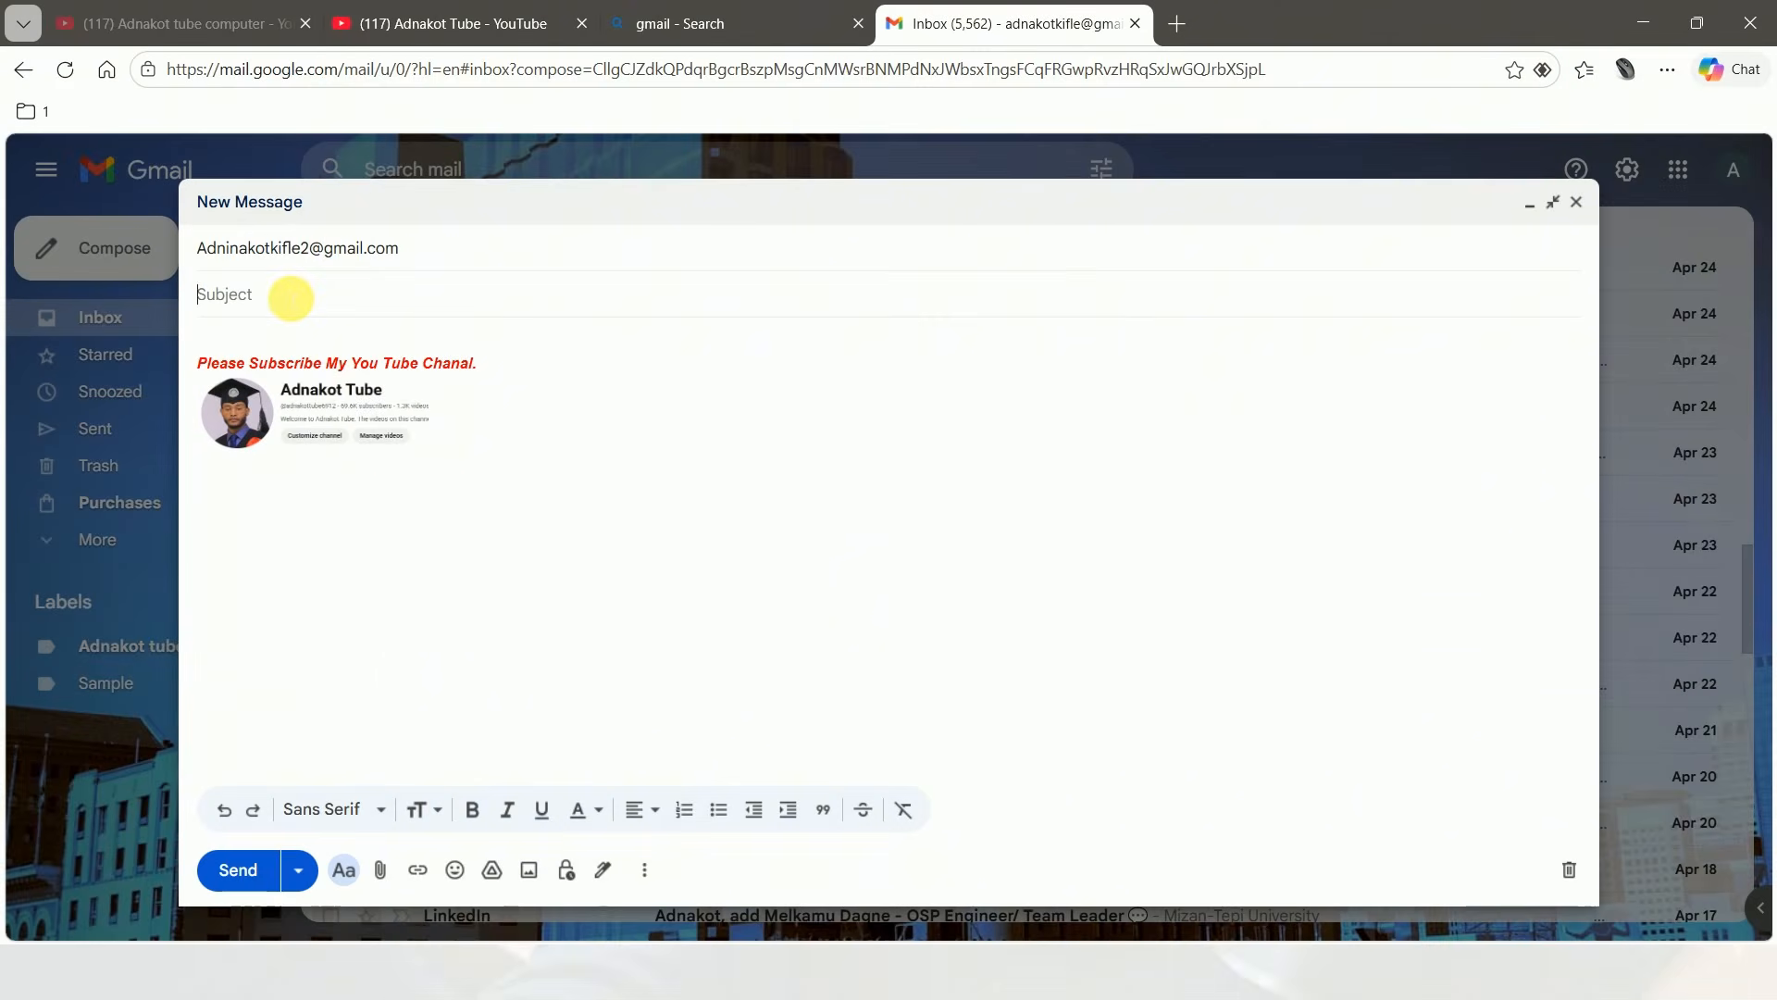
pyautogui.click(293, 298)
pyautogui.write('fdfdsfds')
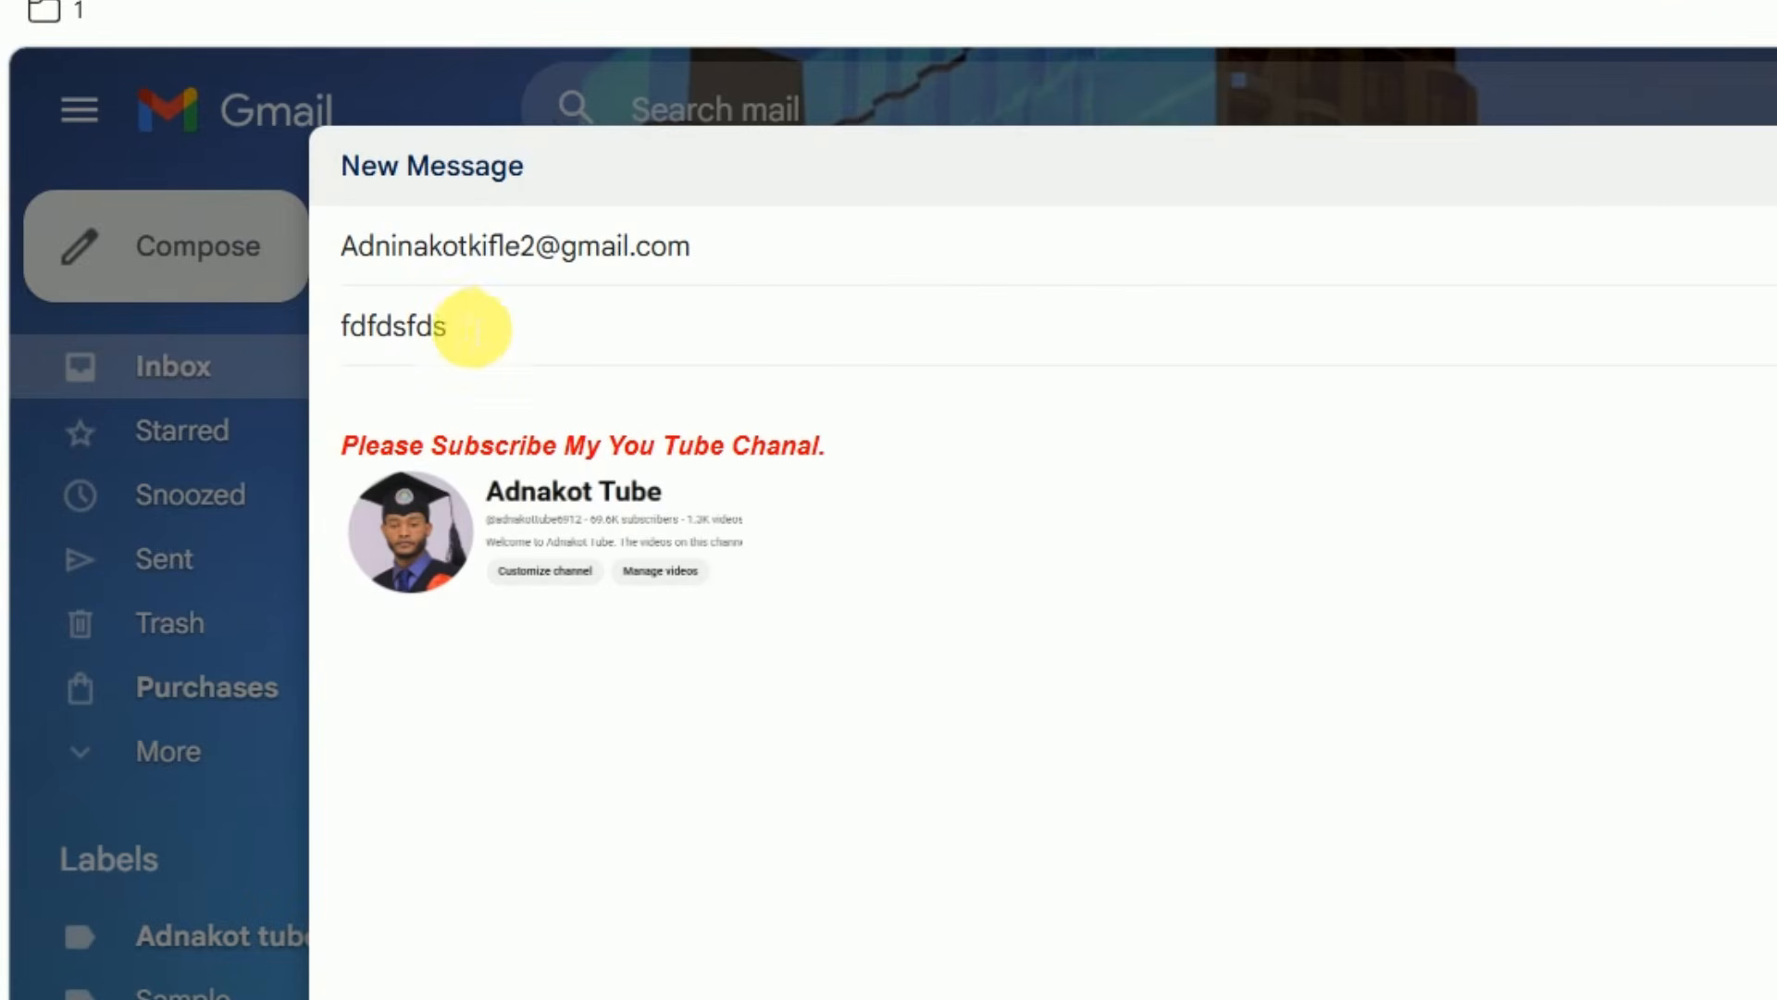
# Write three lines of sample text above the signature: "dsfdgfdgdfg", "gfdhhfghfgh" and "fdhfhfghfhfghgfjfj fghghgfh"
pyautogui.click(463, 410)
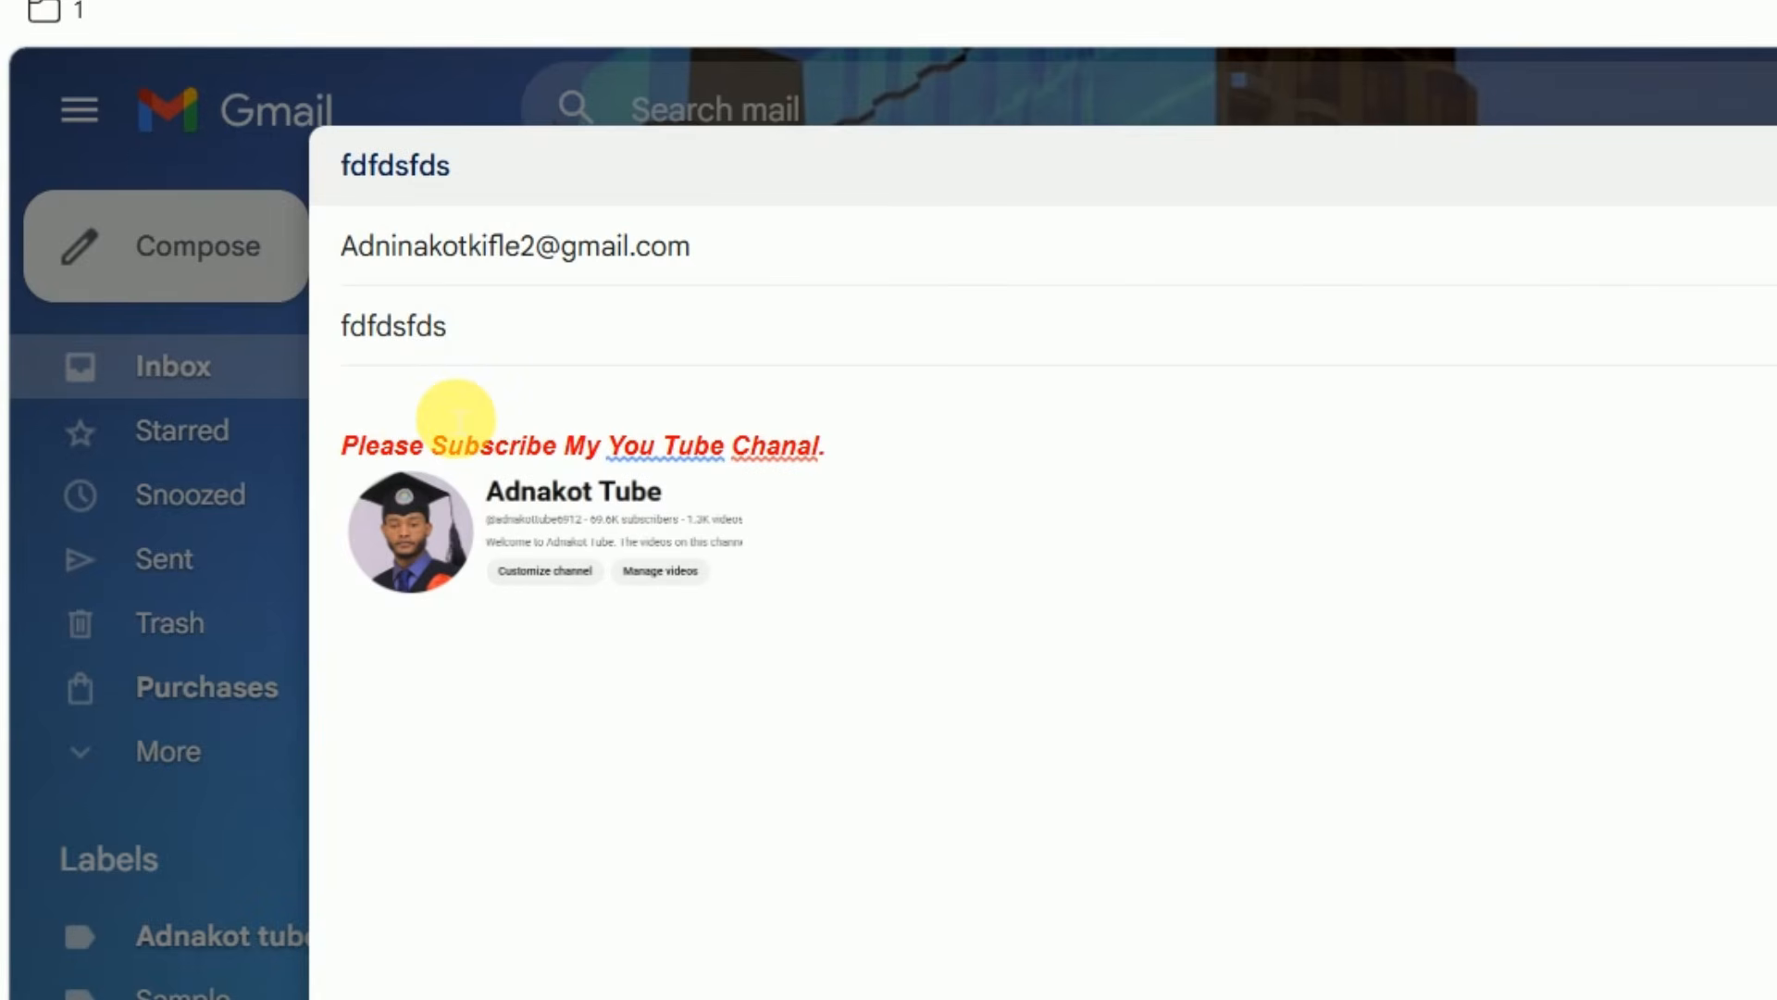
pyautogui.write('dsfdgfdgdfg')
pyautogui.press('Return')
pyautogui.write('gfdhhfghfgh')
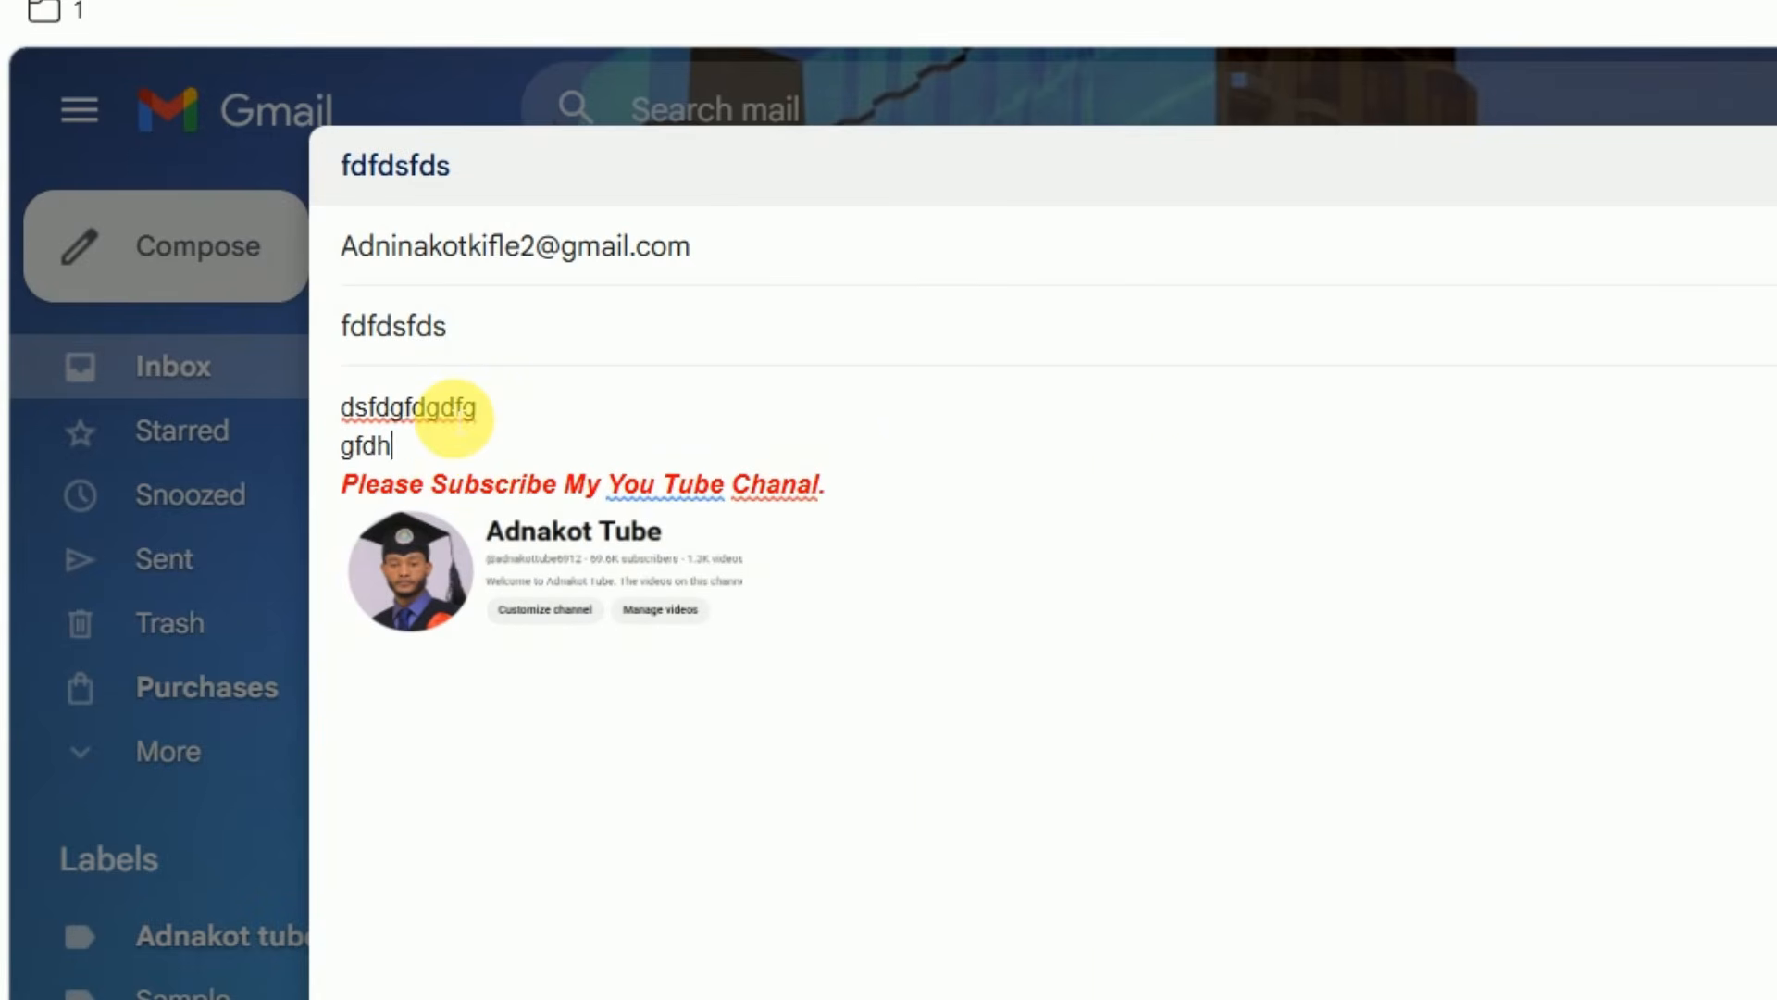
pyautogui.press('Return')
pyautogui.write('fdhfhfghfhfghgfjfj')
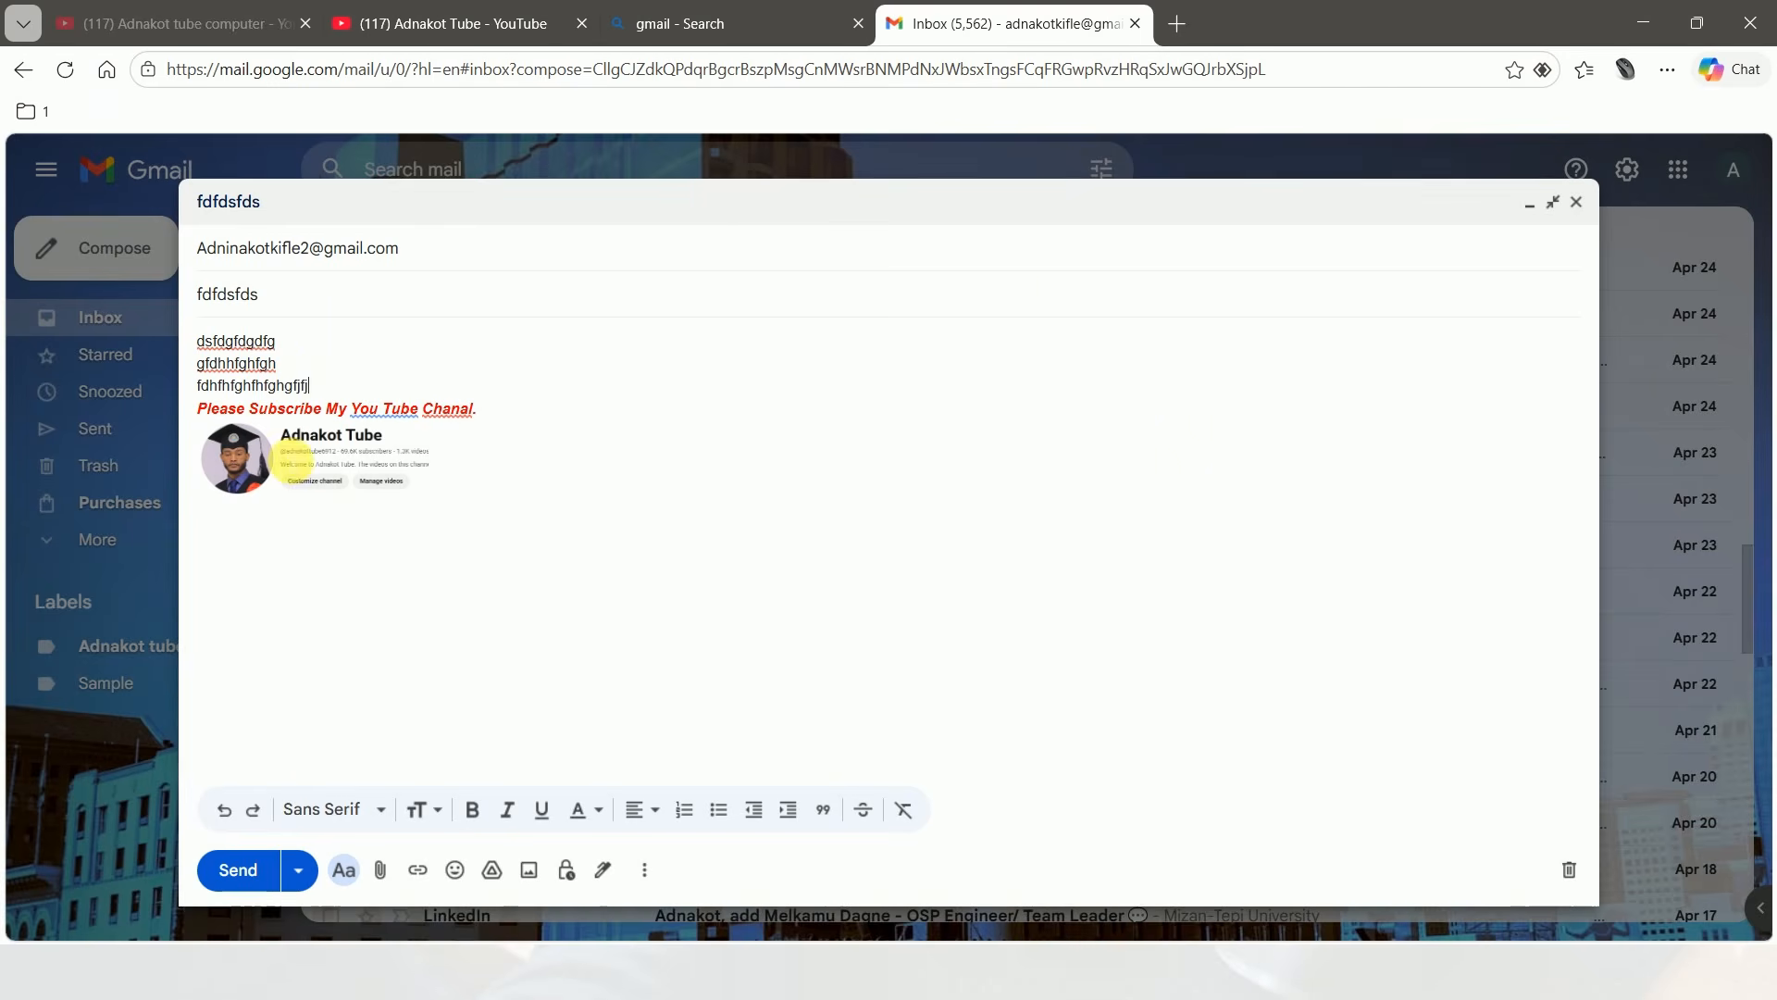
pyautogui.write(' fghghgfh')
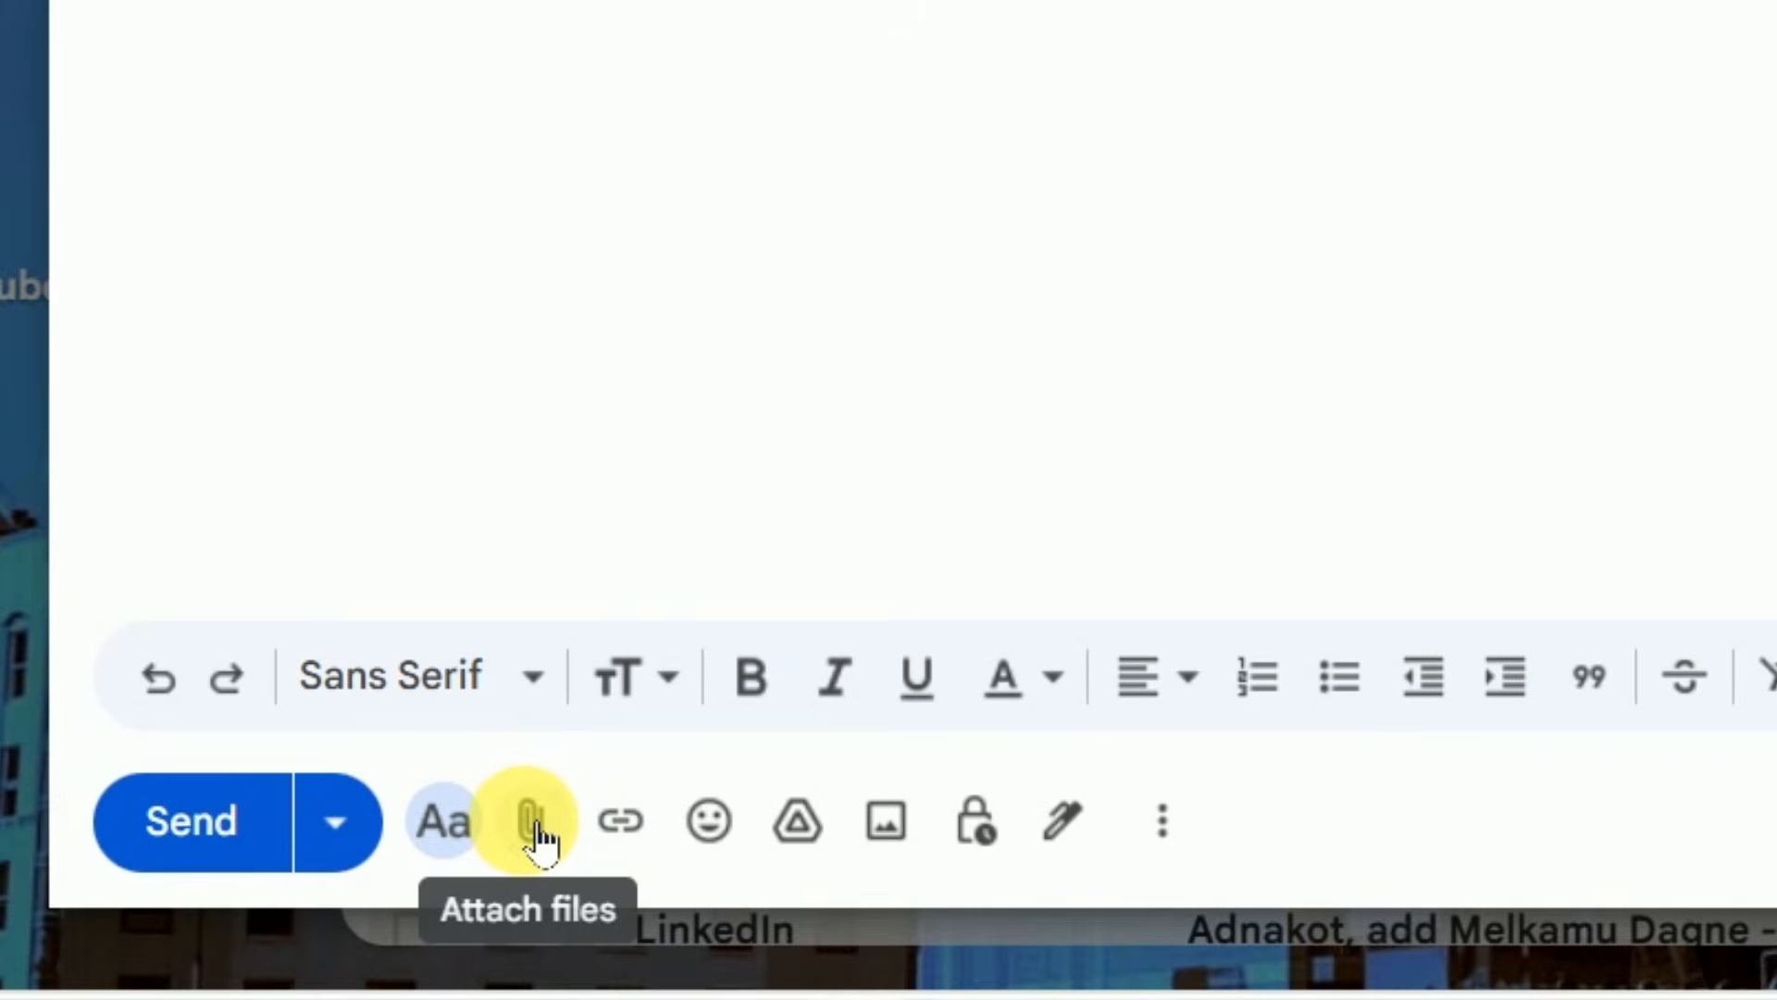
# Attach the file at.pdf from the Documents folder to the message
pyautogui.click(535, 838)
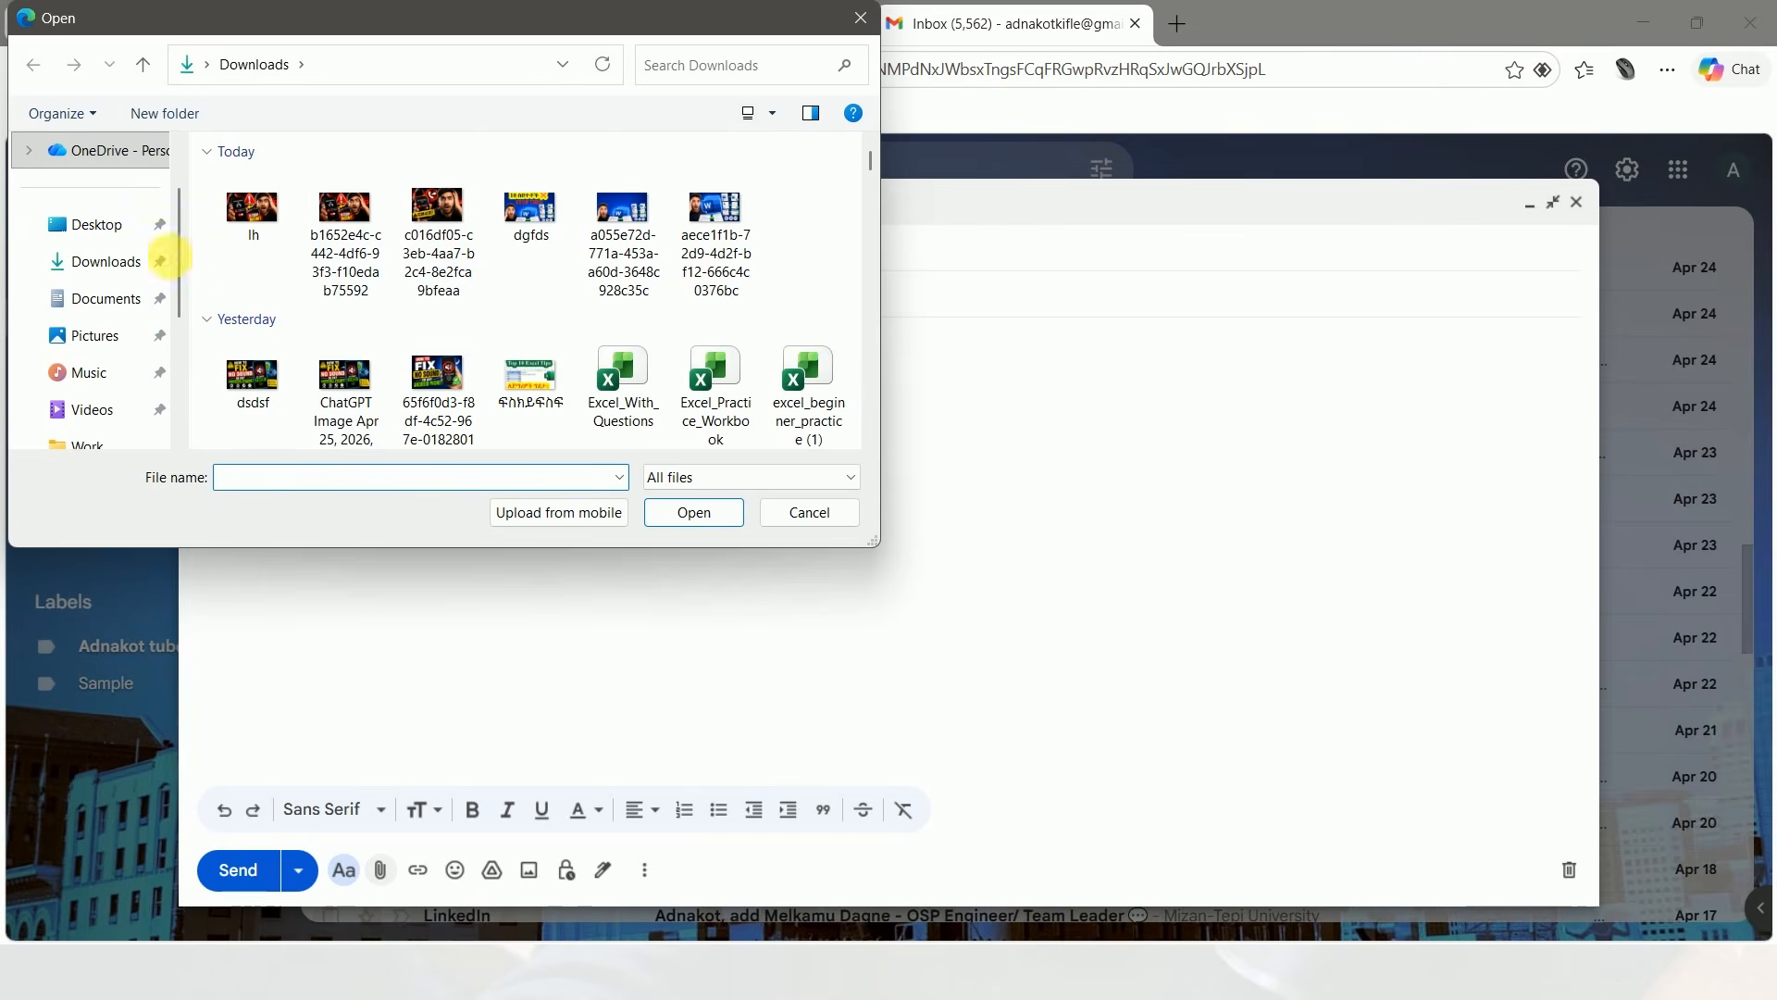
pyautogui.click(127, 268)
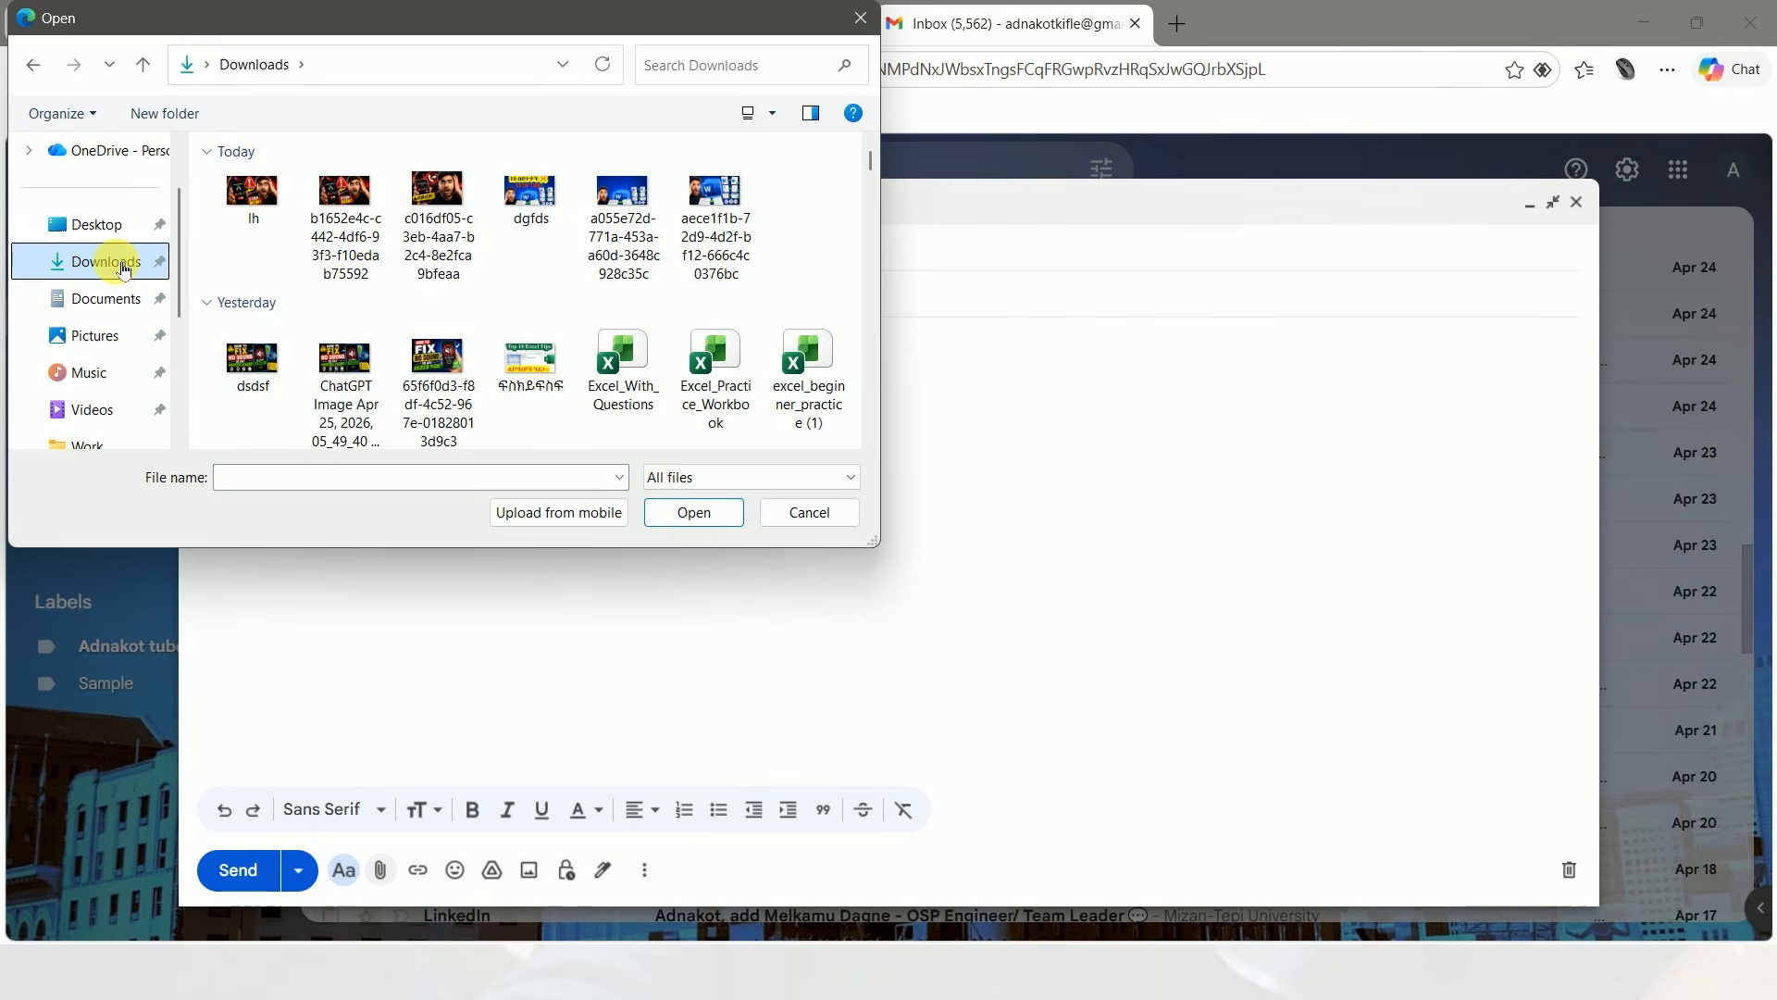
pyautogui.click(119, 297)
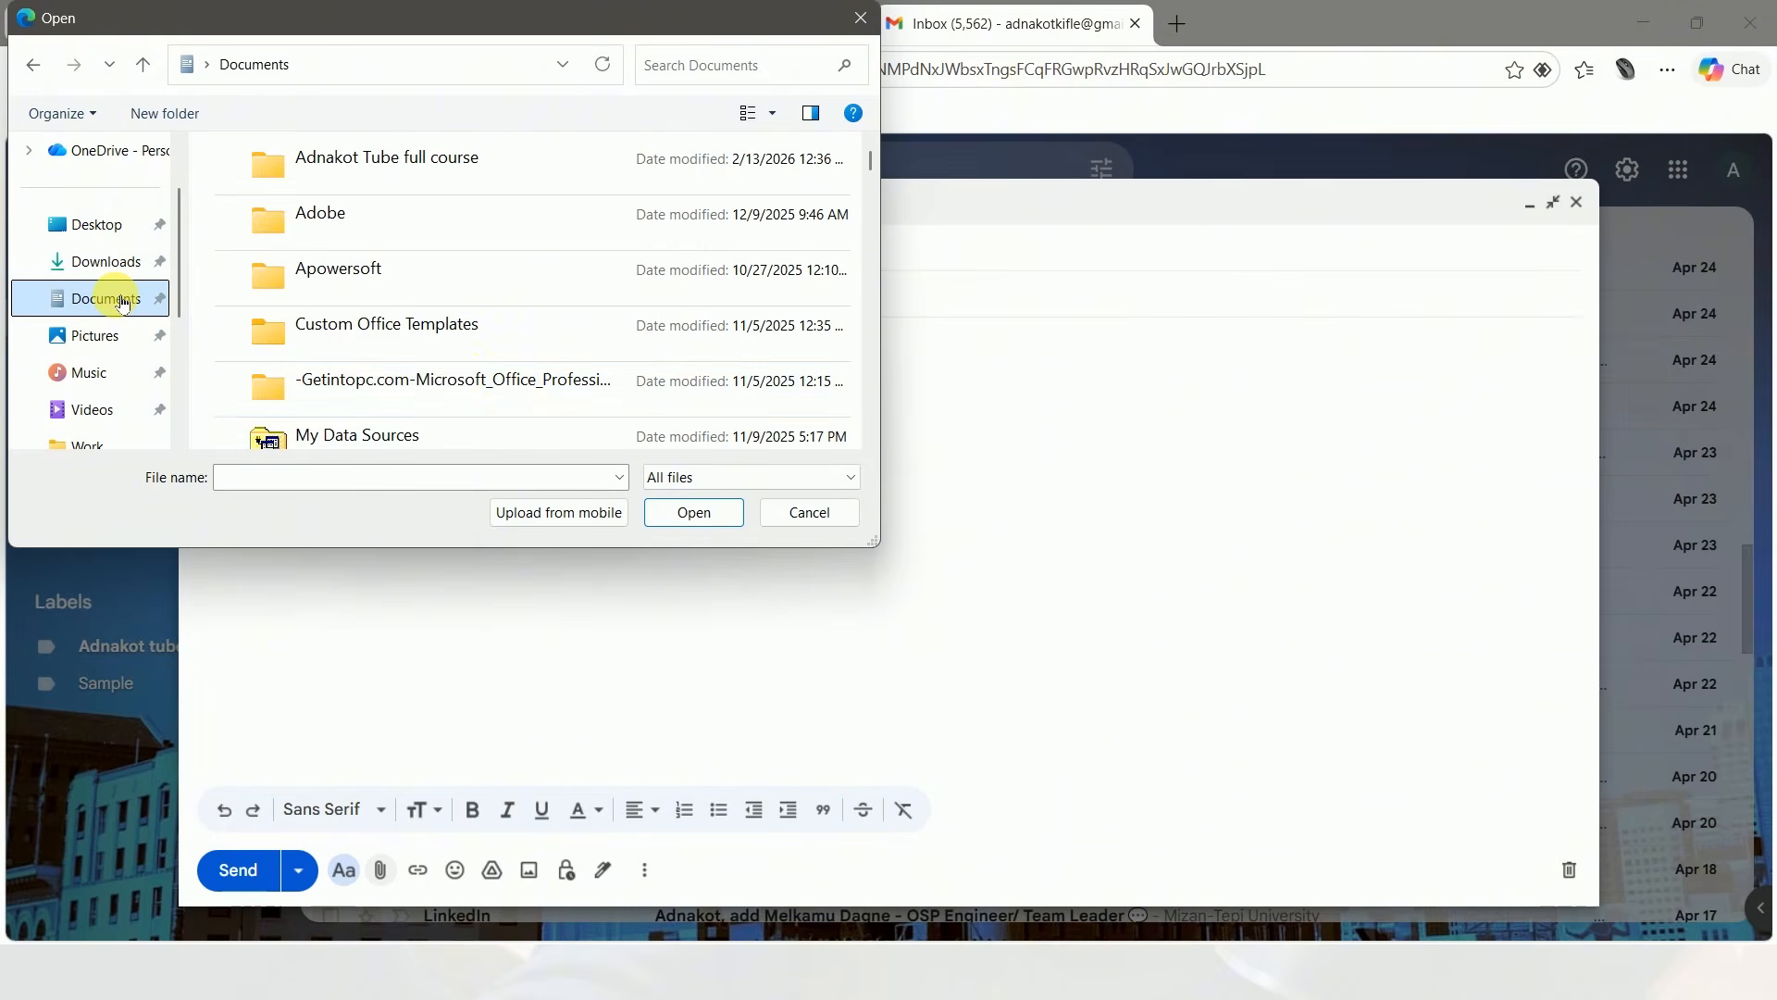
pyautogui.scroll(-5, 468, 377)
pyautogui.scroll(-3, 468, 376)
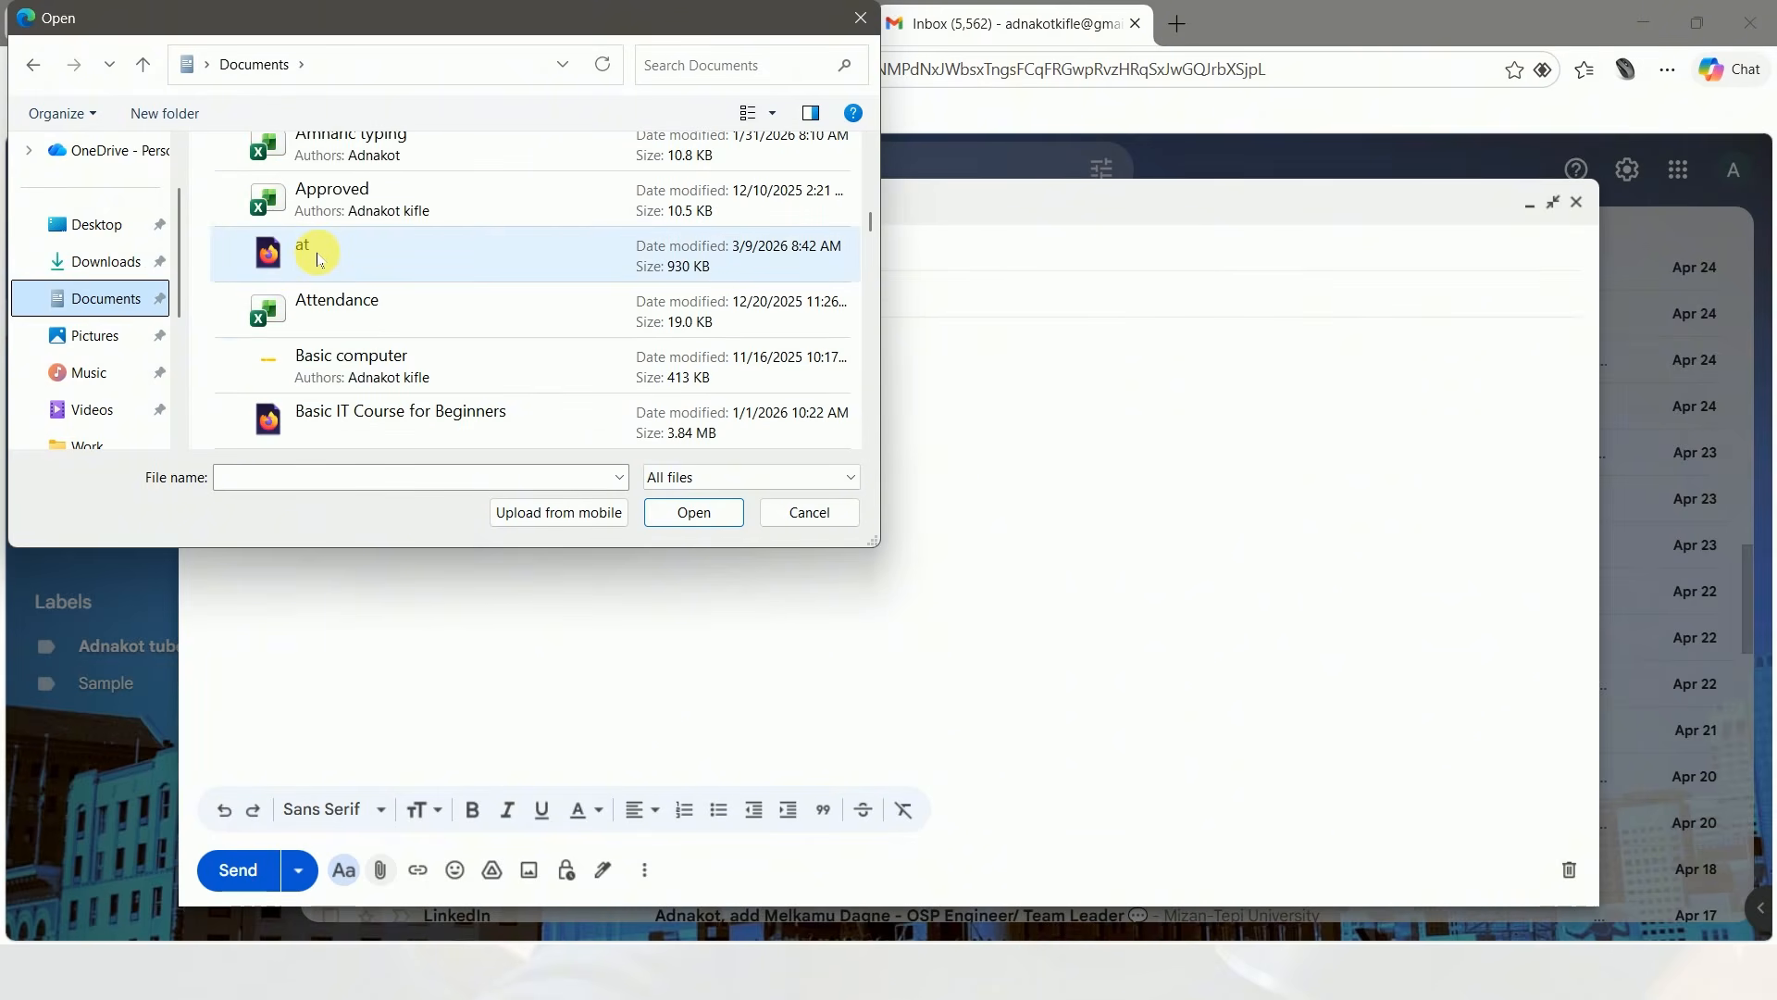
pyautogui.click(319, 256)
pyautogui.click(694, 512)
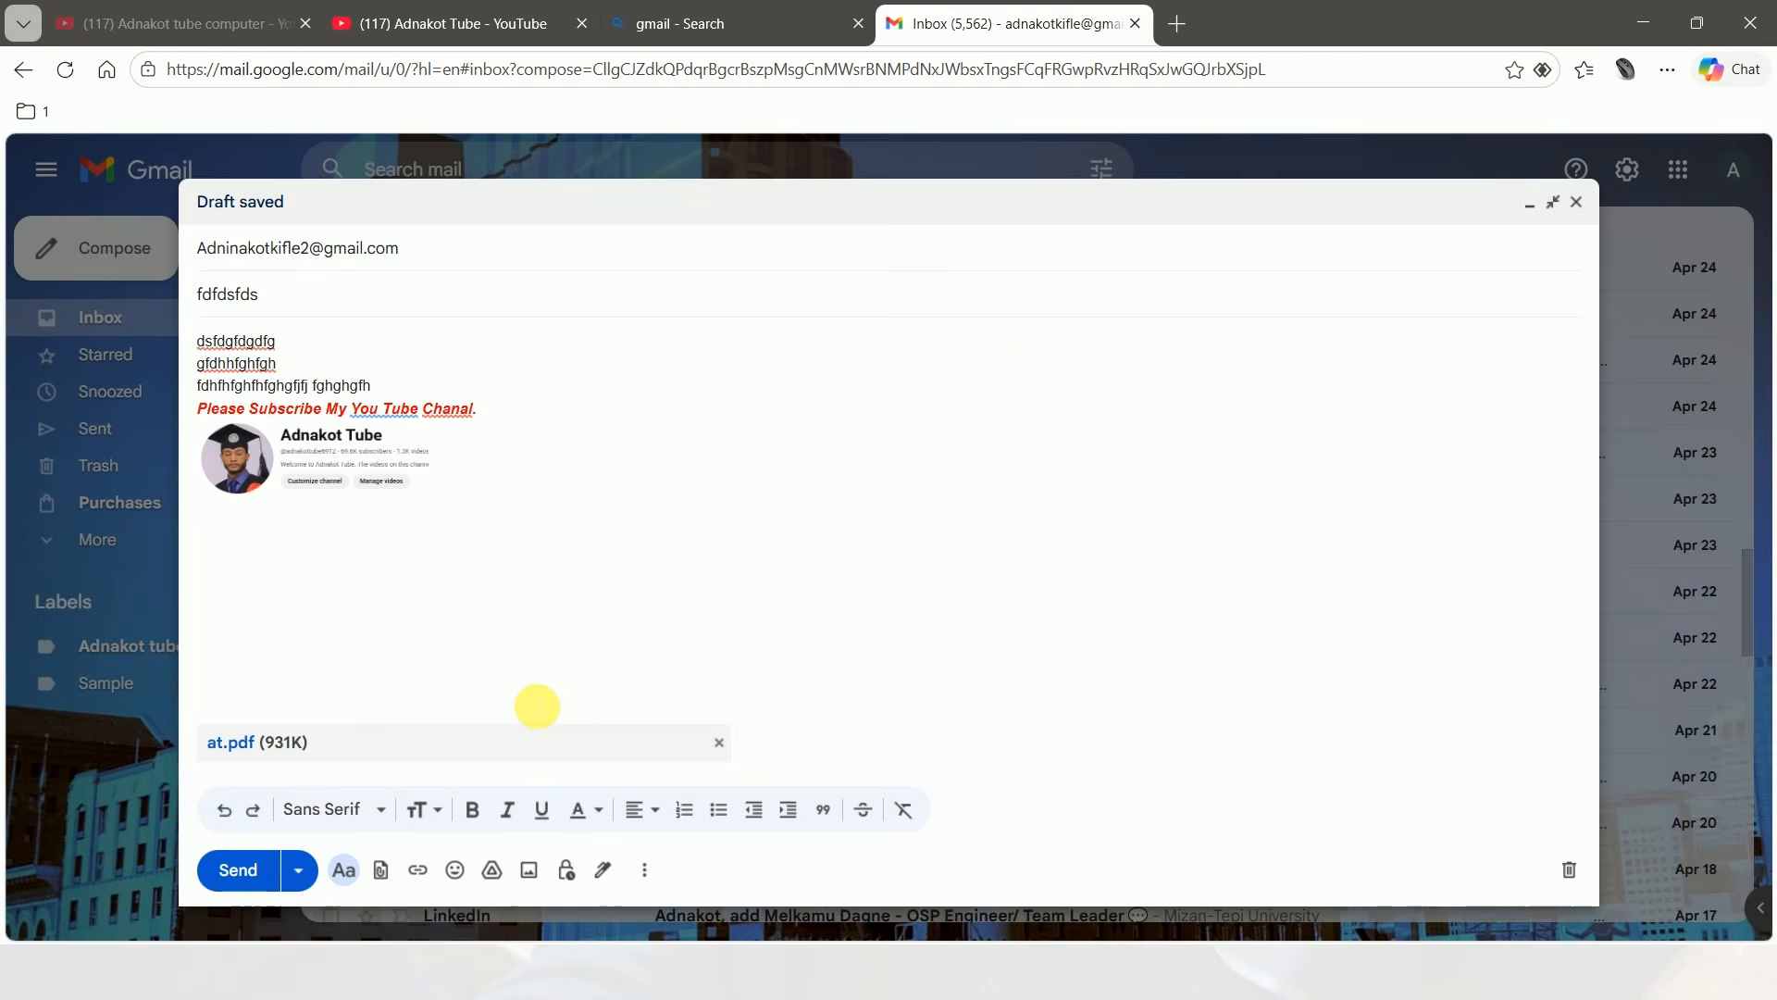
# Send the message with its attachment and minimize the browser window
pyautogui.click(242, 875)
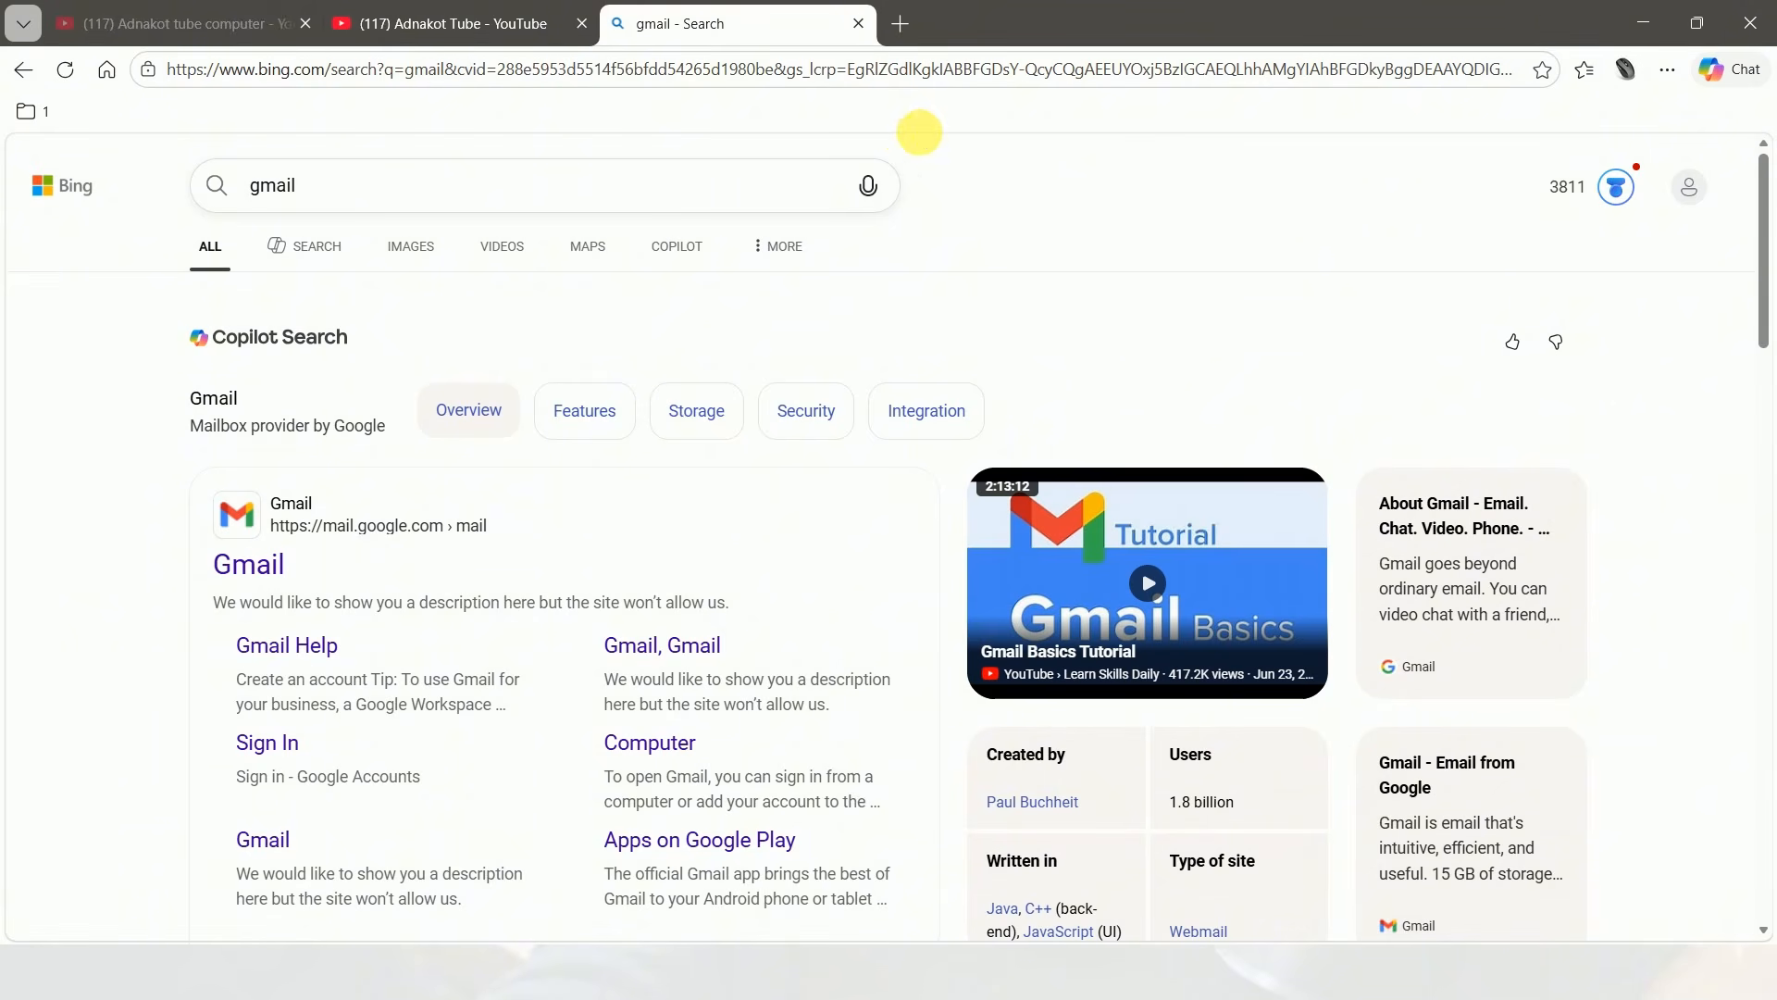
pyautogui.click(1643, 22)
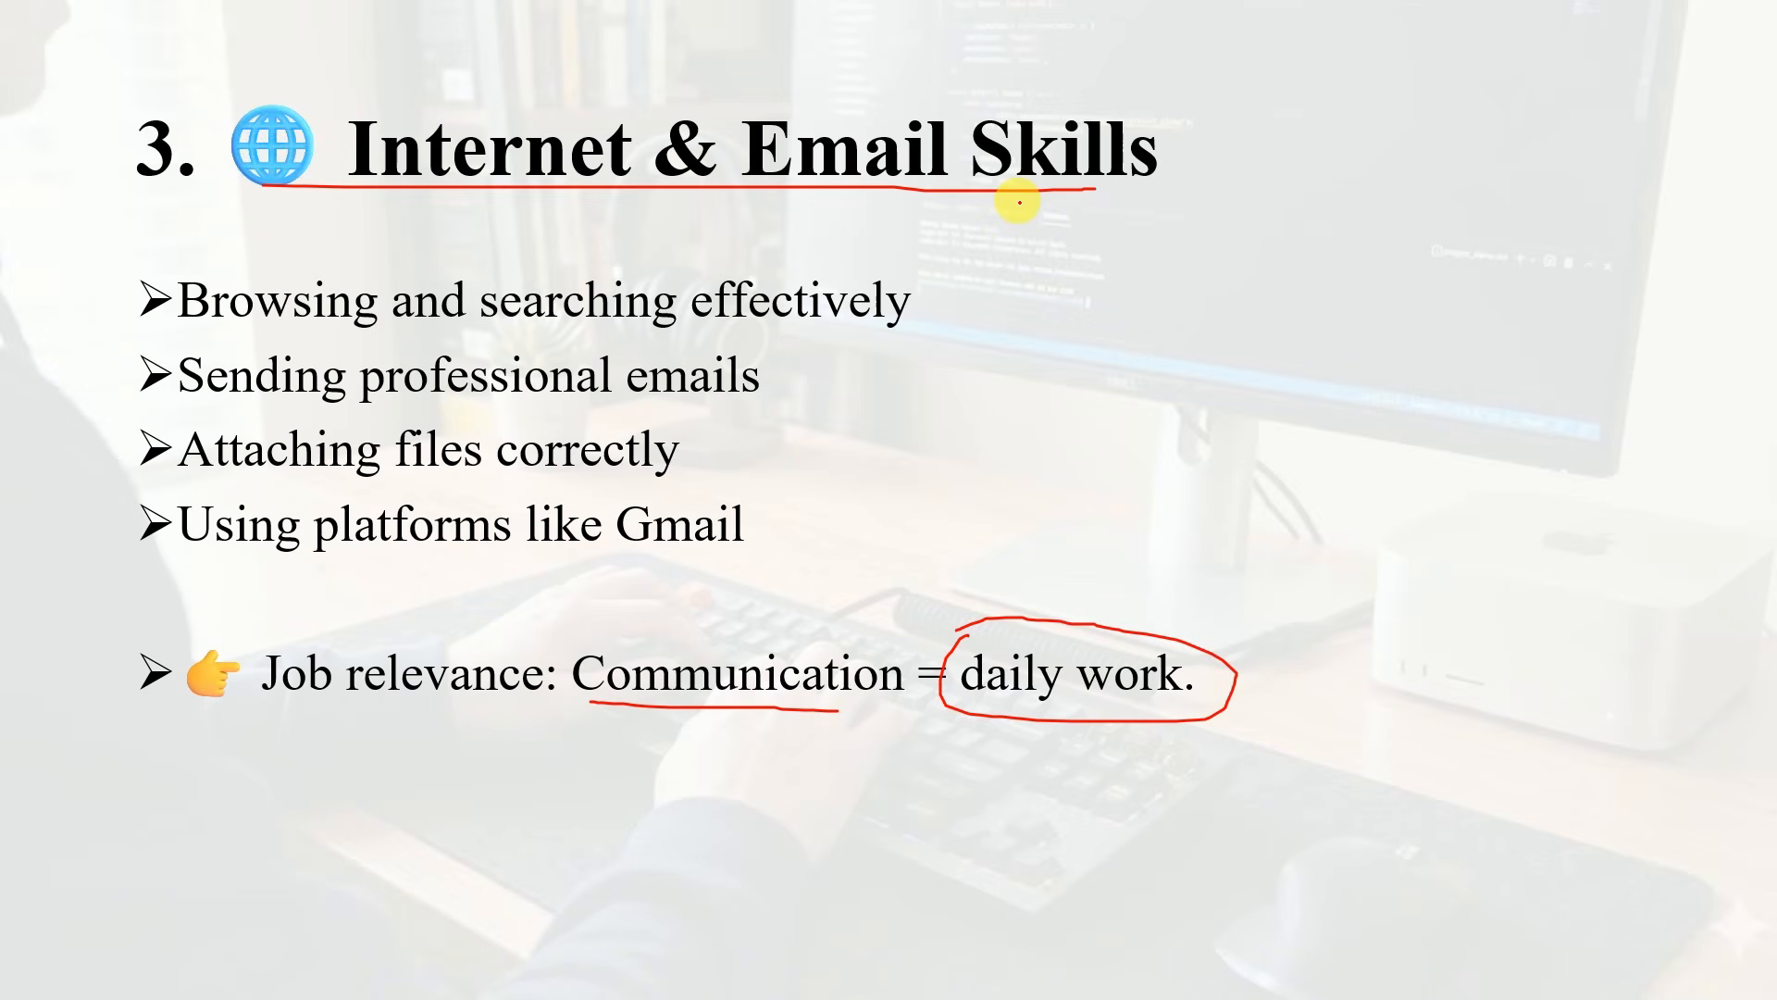
pyautogui.press('Right')
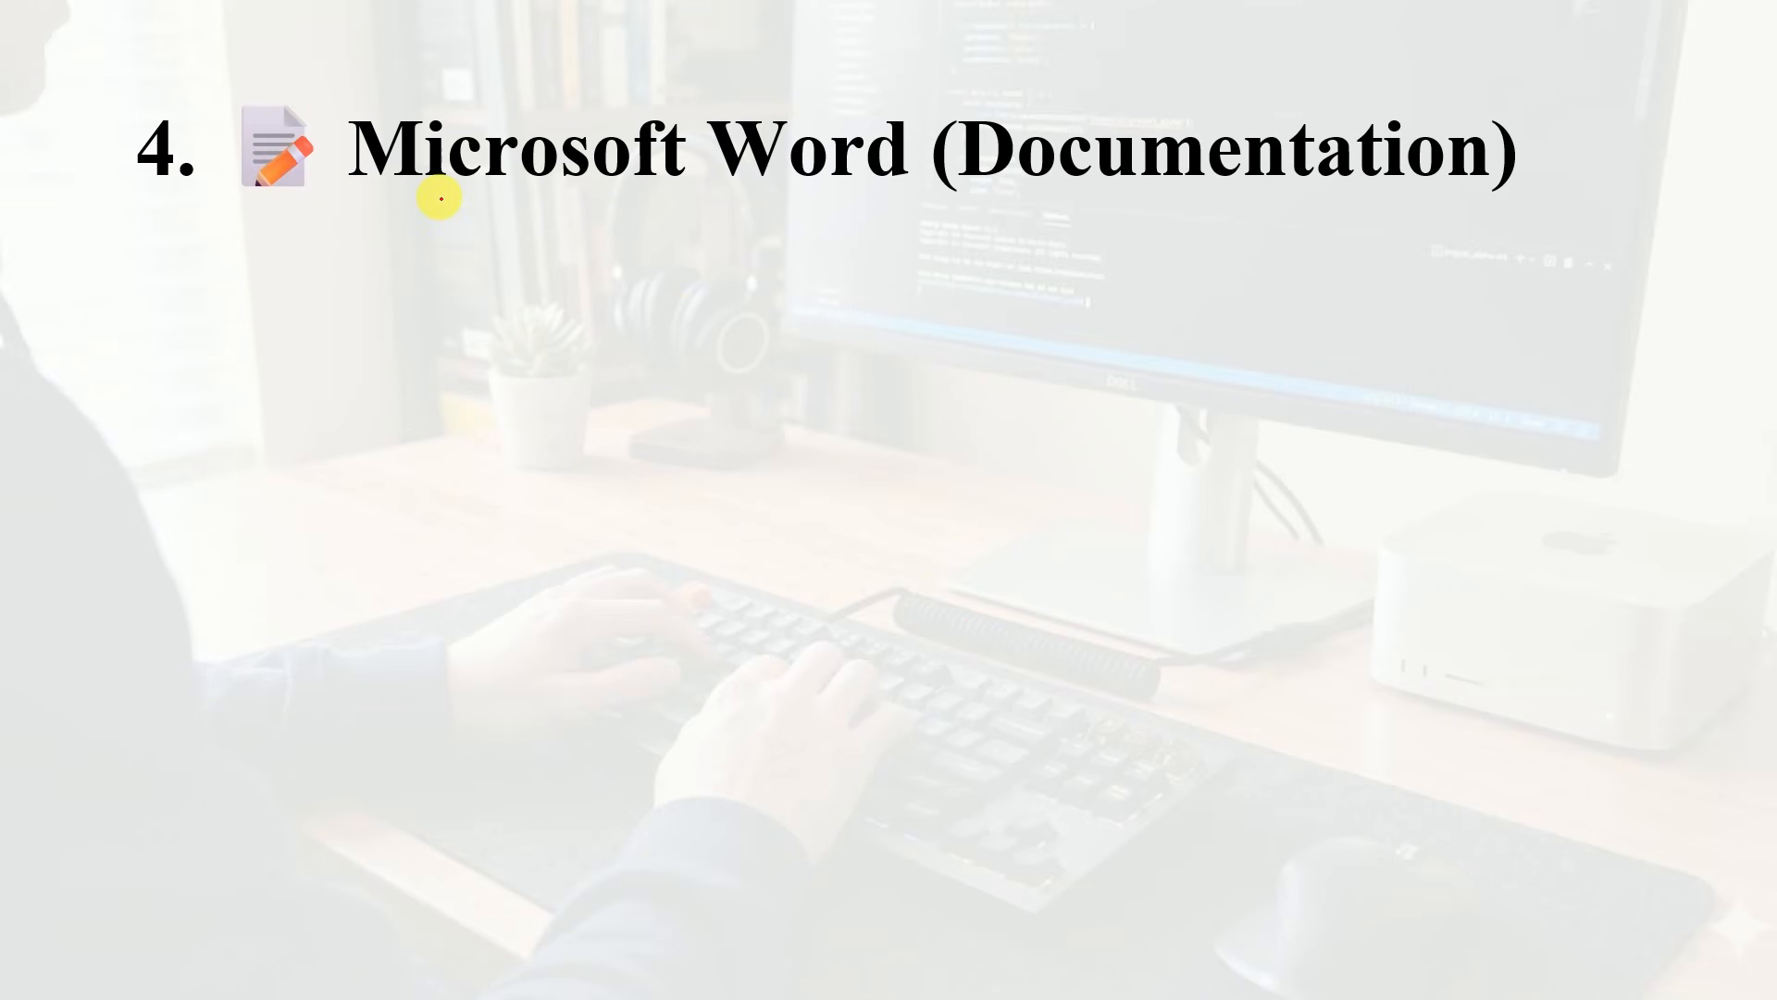
pyautogui.moveTo(374, 187); pyautogui.dragTo(853, 180)
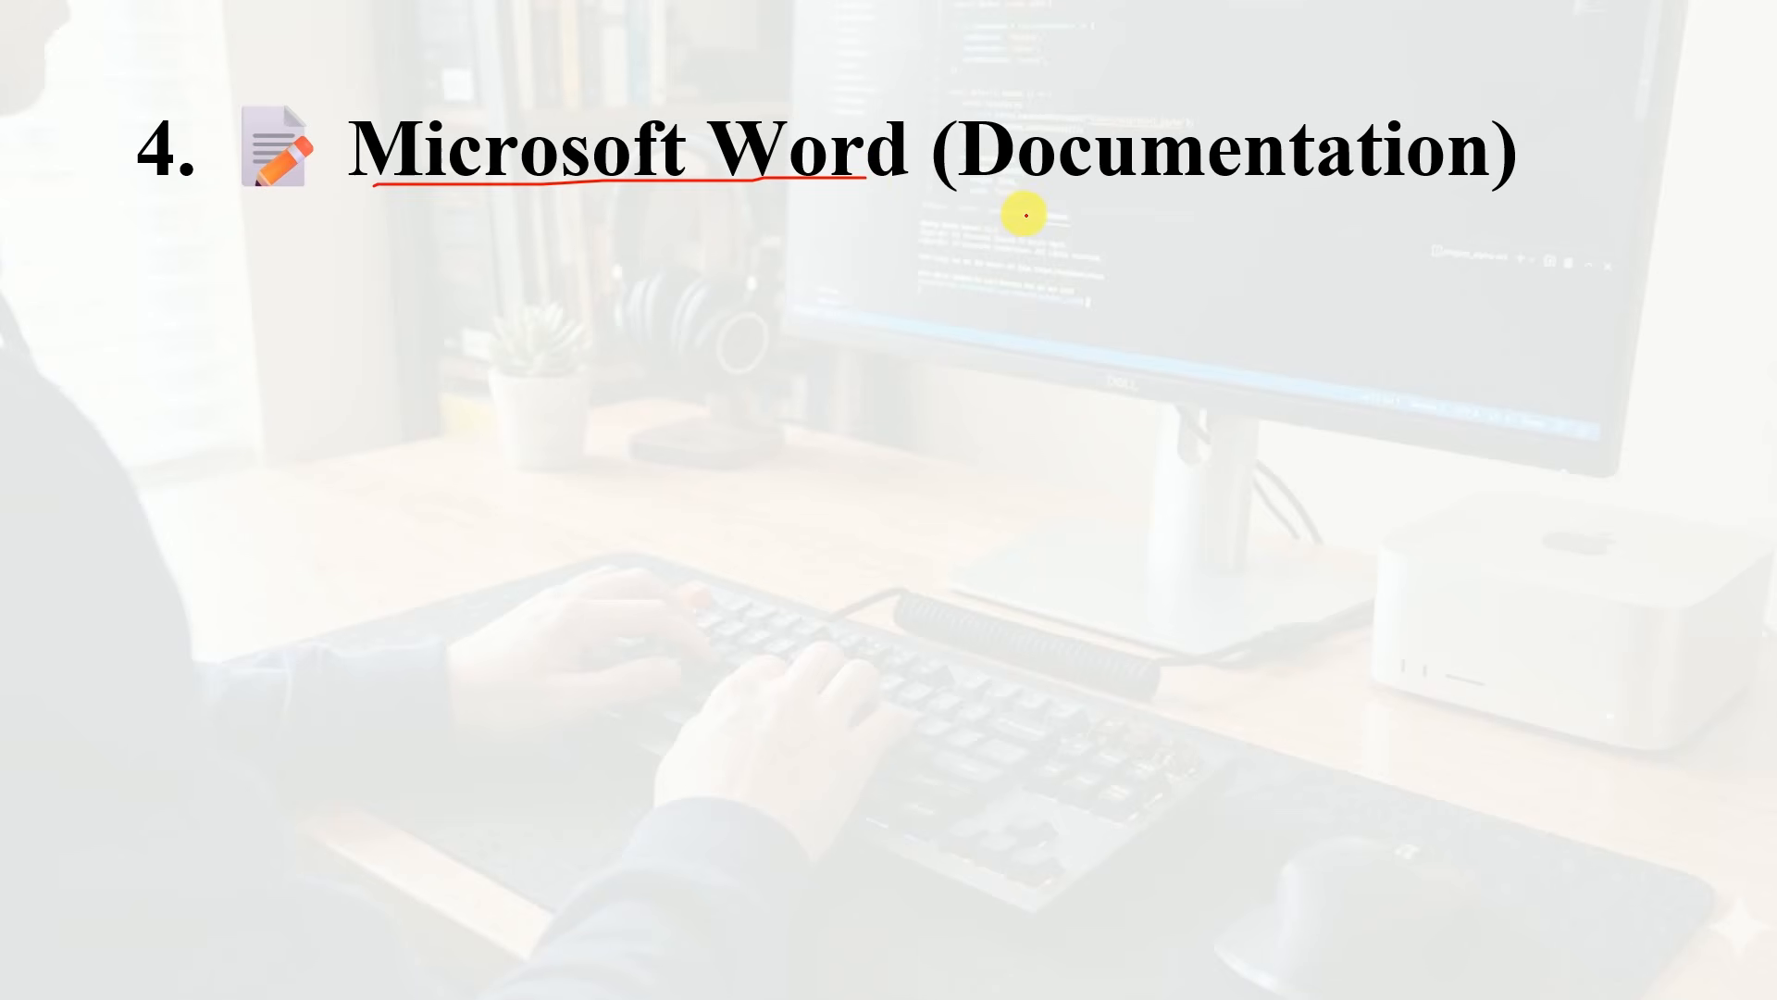
pyautogui.press('Right')
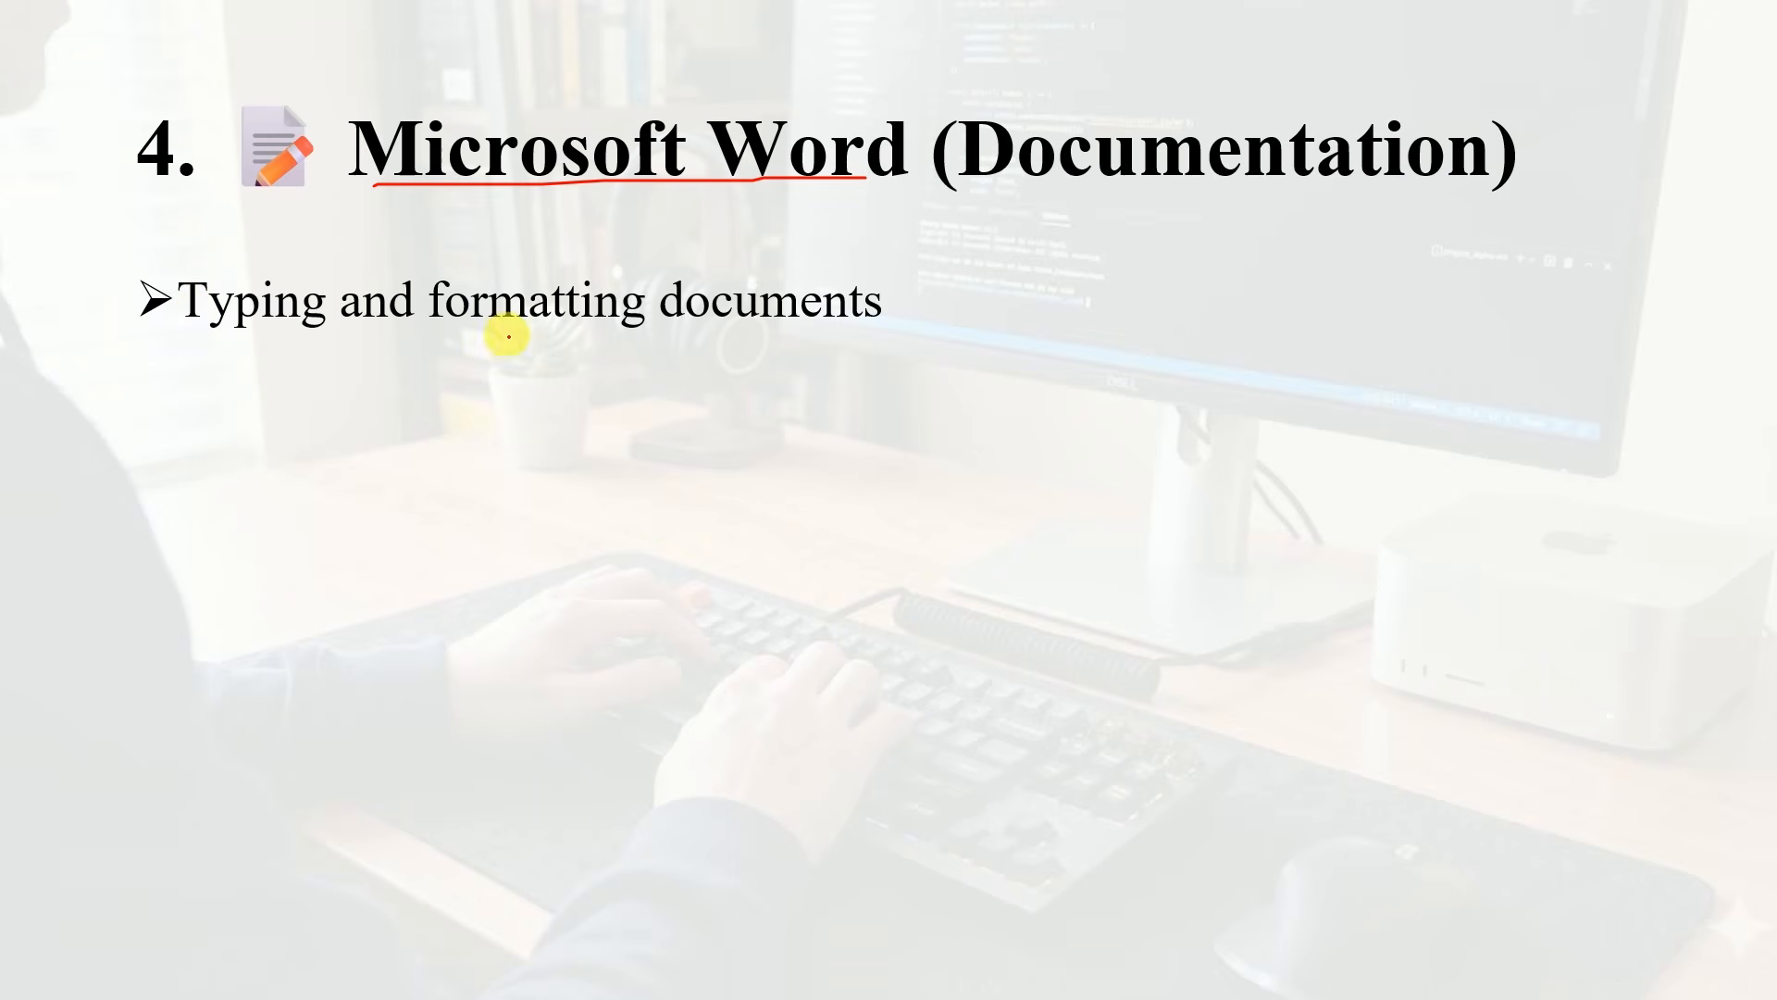
pyautogui.press('Right')
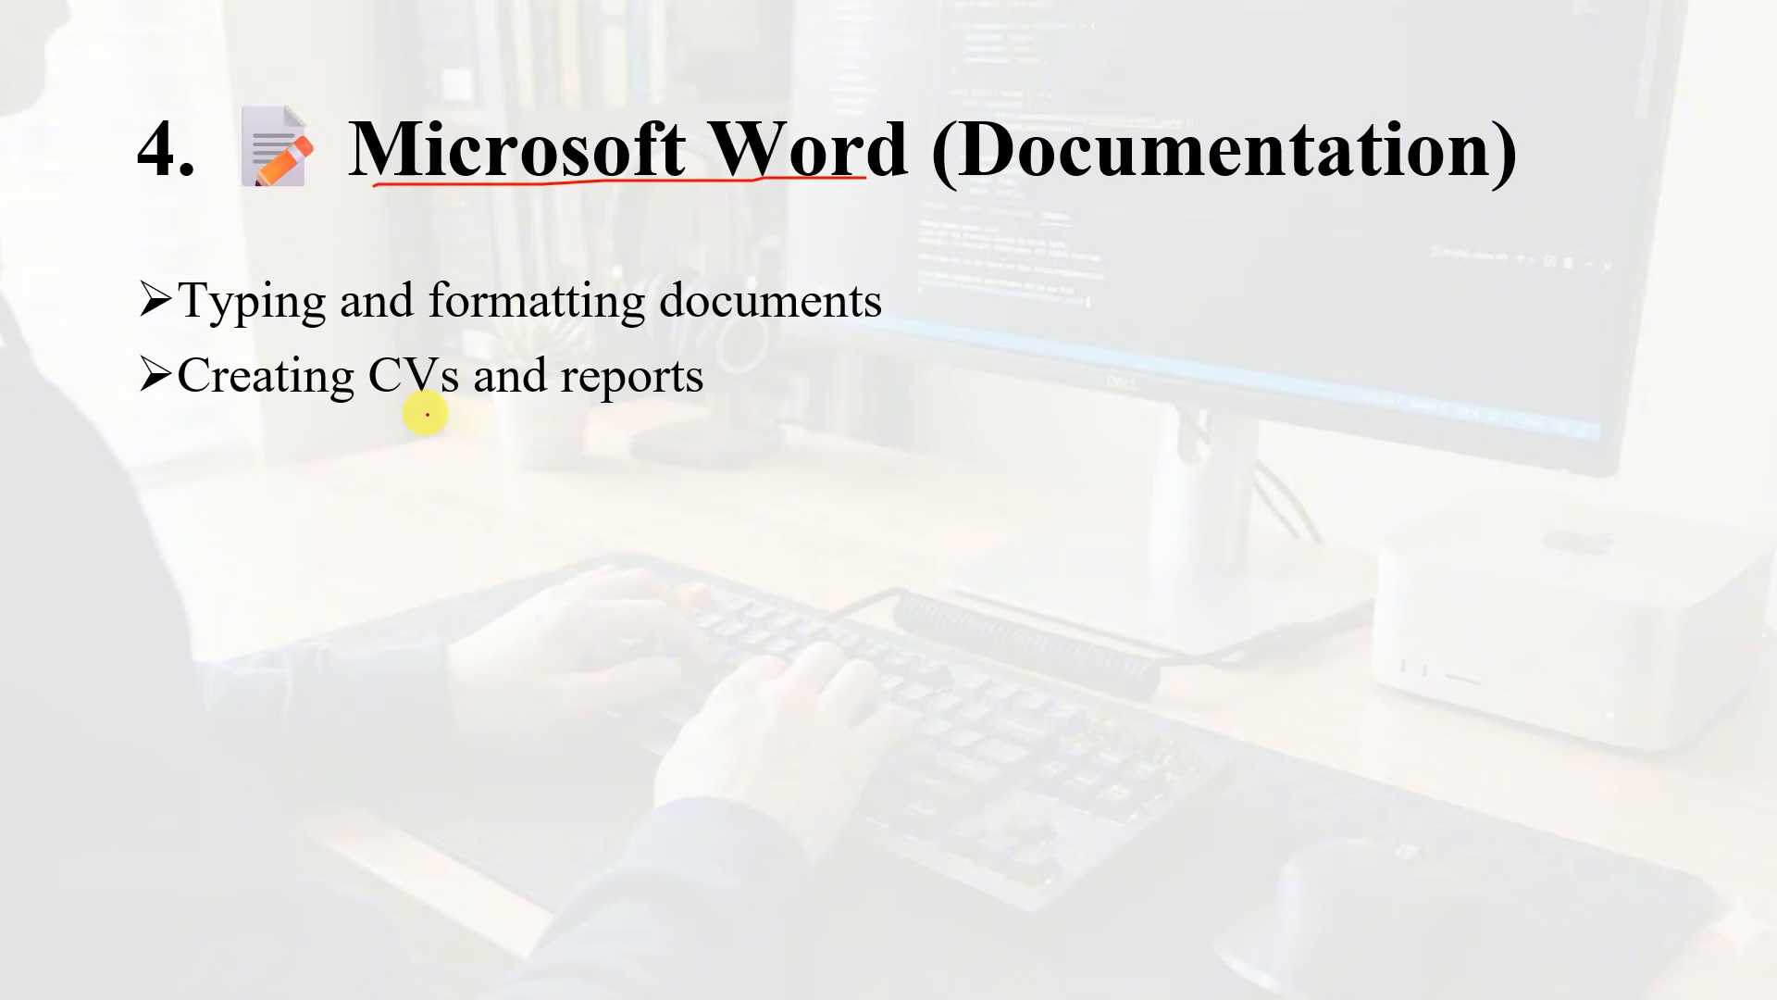
pyautogui.moveTo(570, 397); pyautogui.dragTo(709, 400)
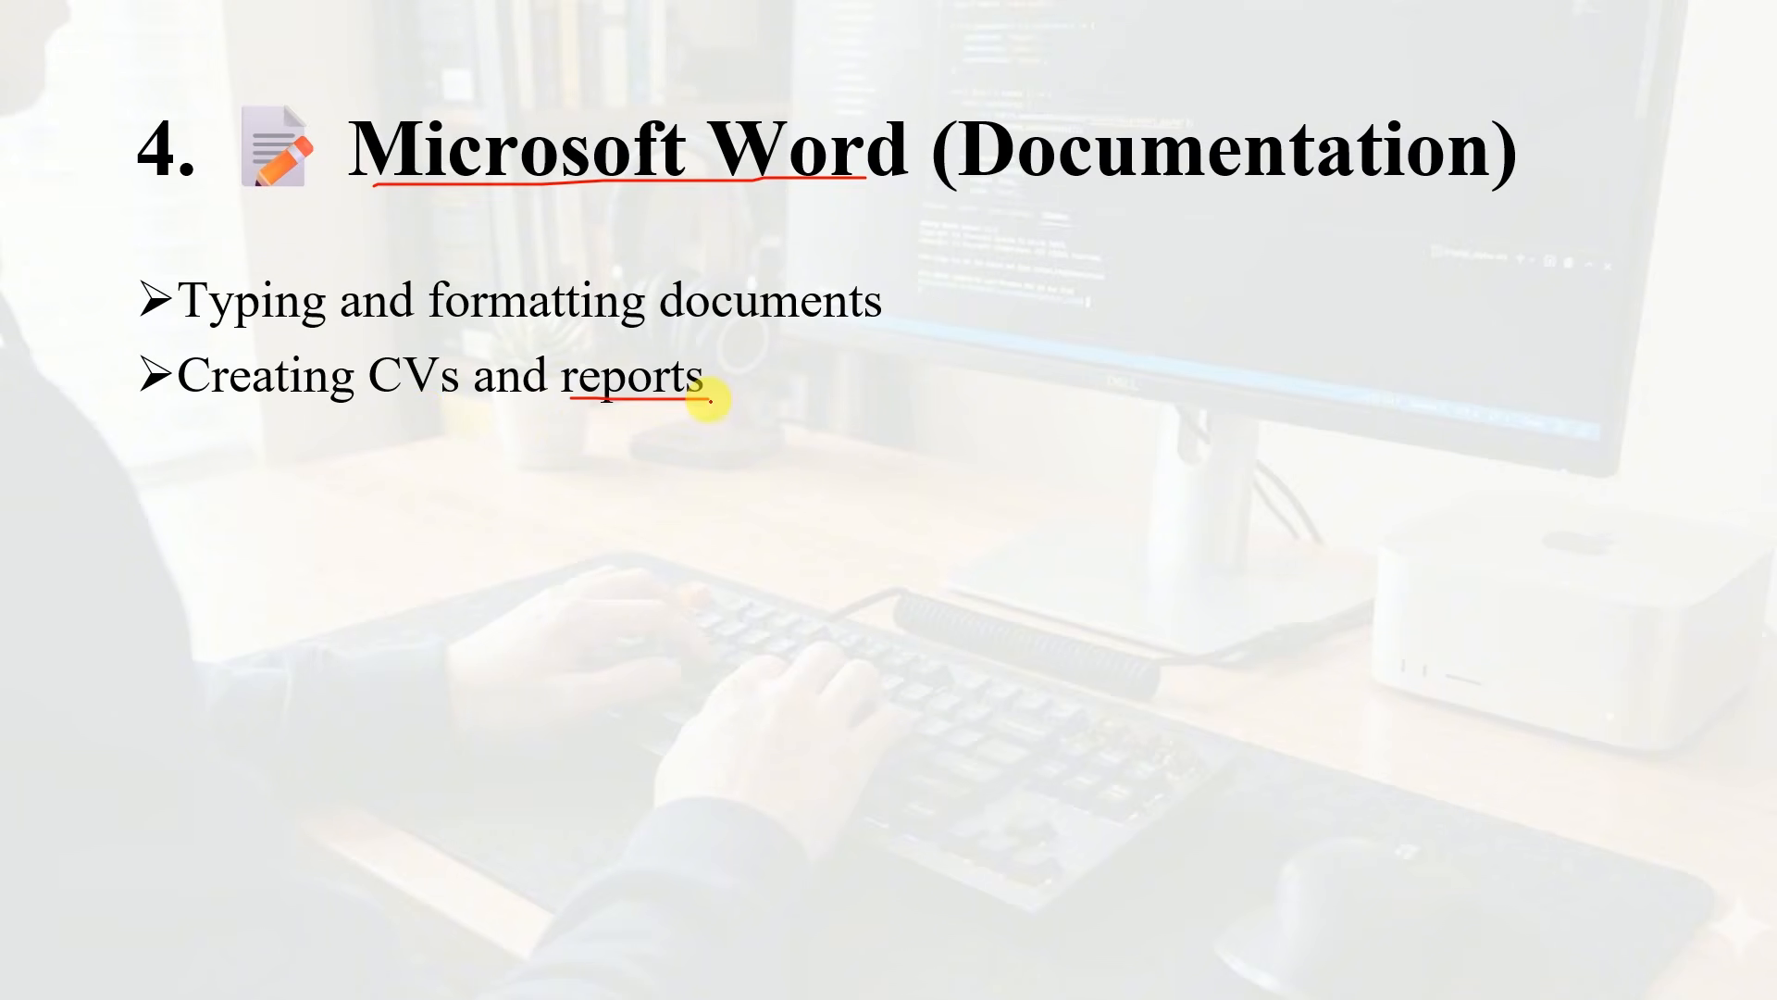
pyautogui.press('Right')
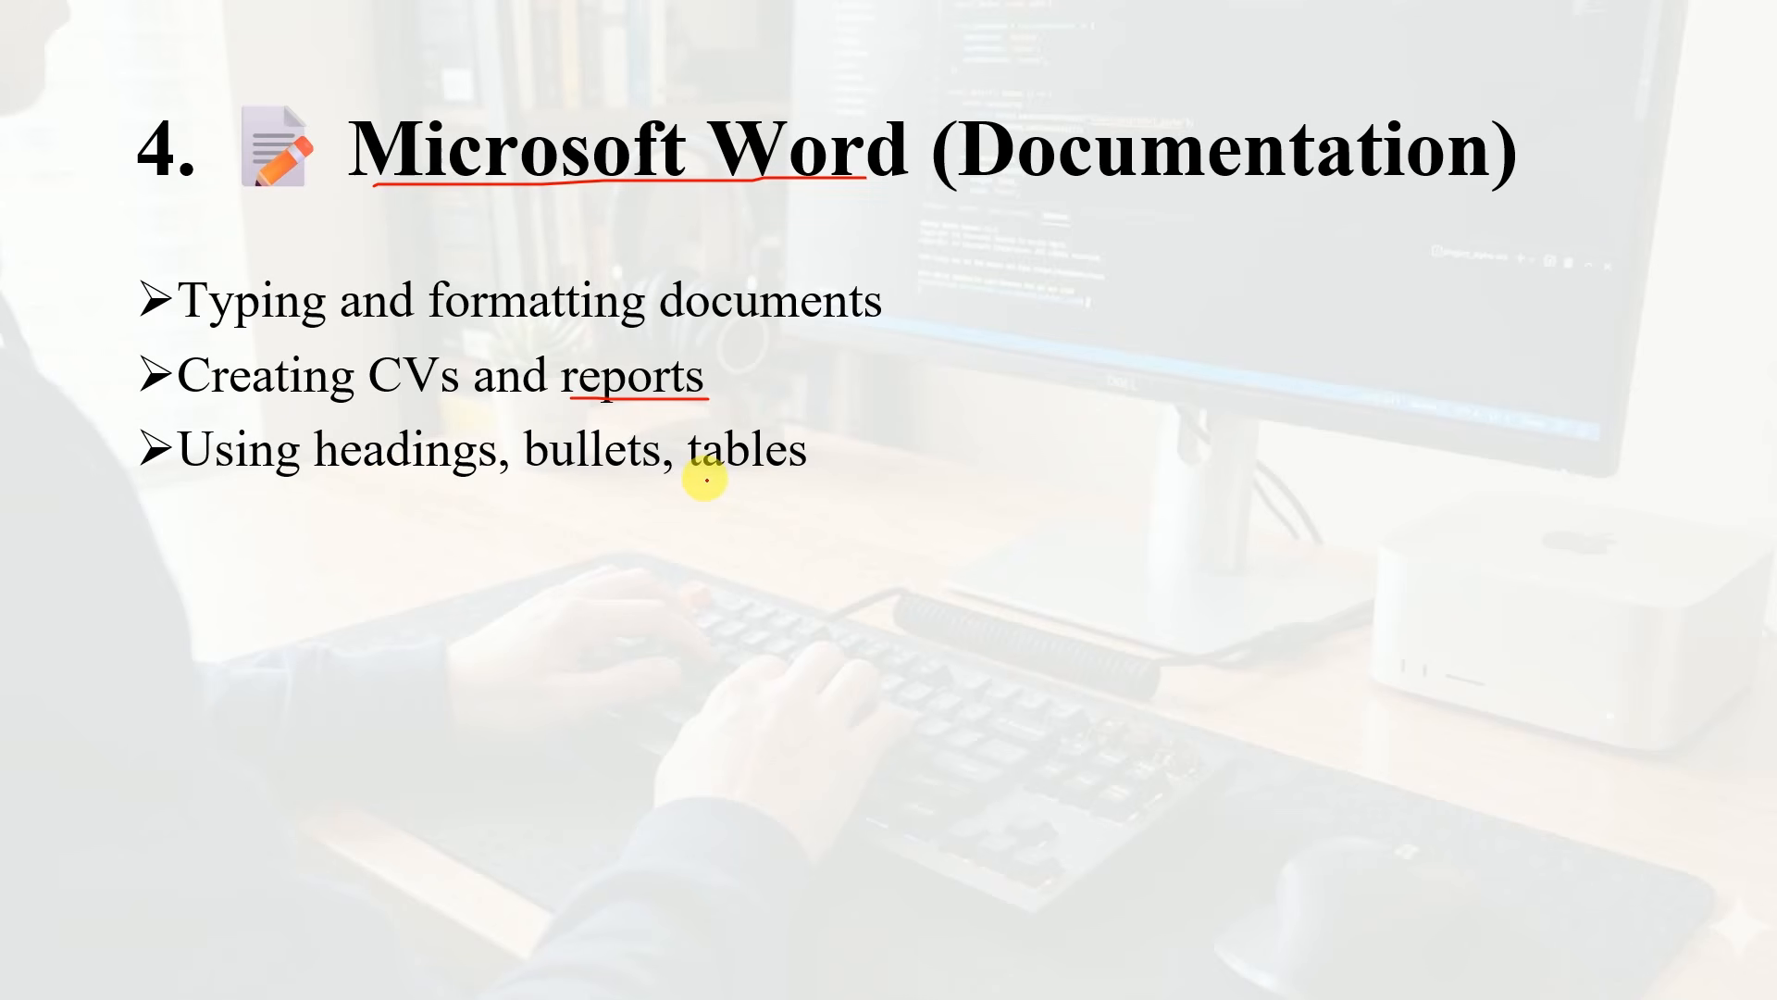
pyautogui.press('Right')
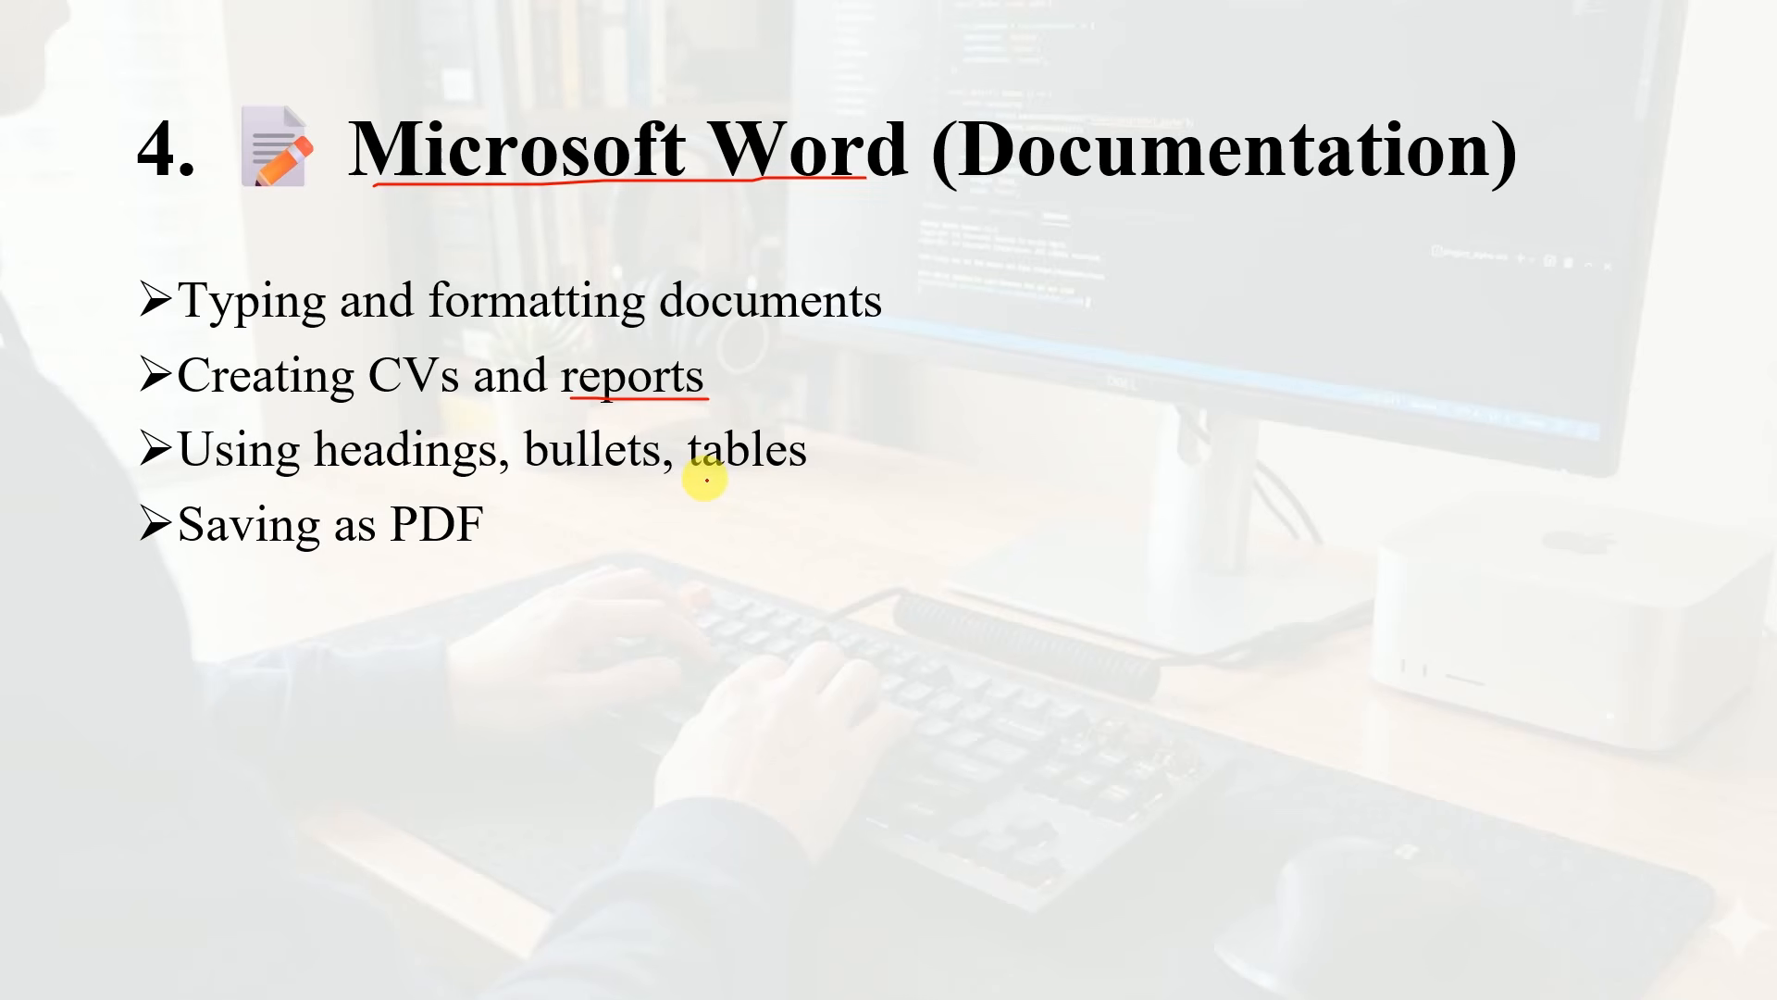
pyautogui.moveTo(193, 555); pyautogui.dragTo(509, 559)
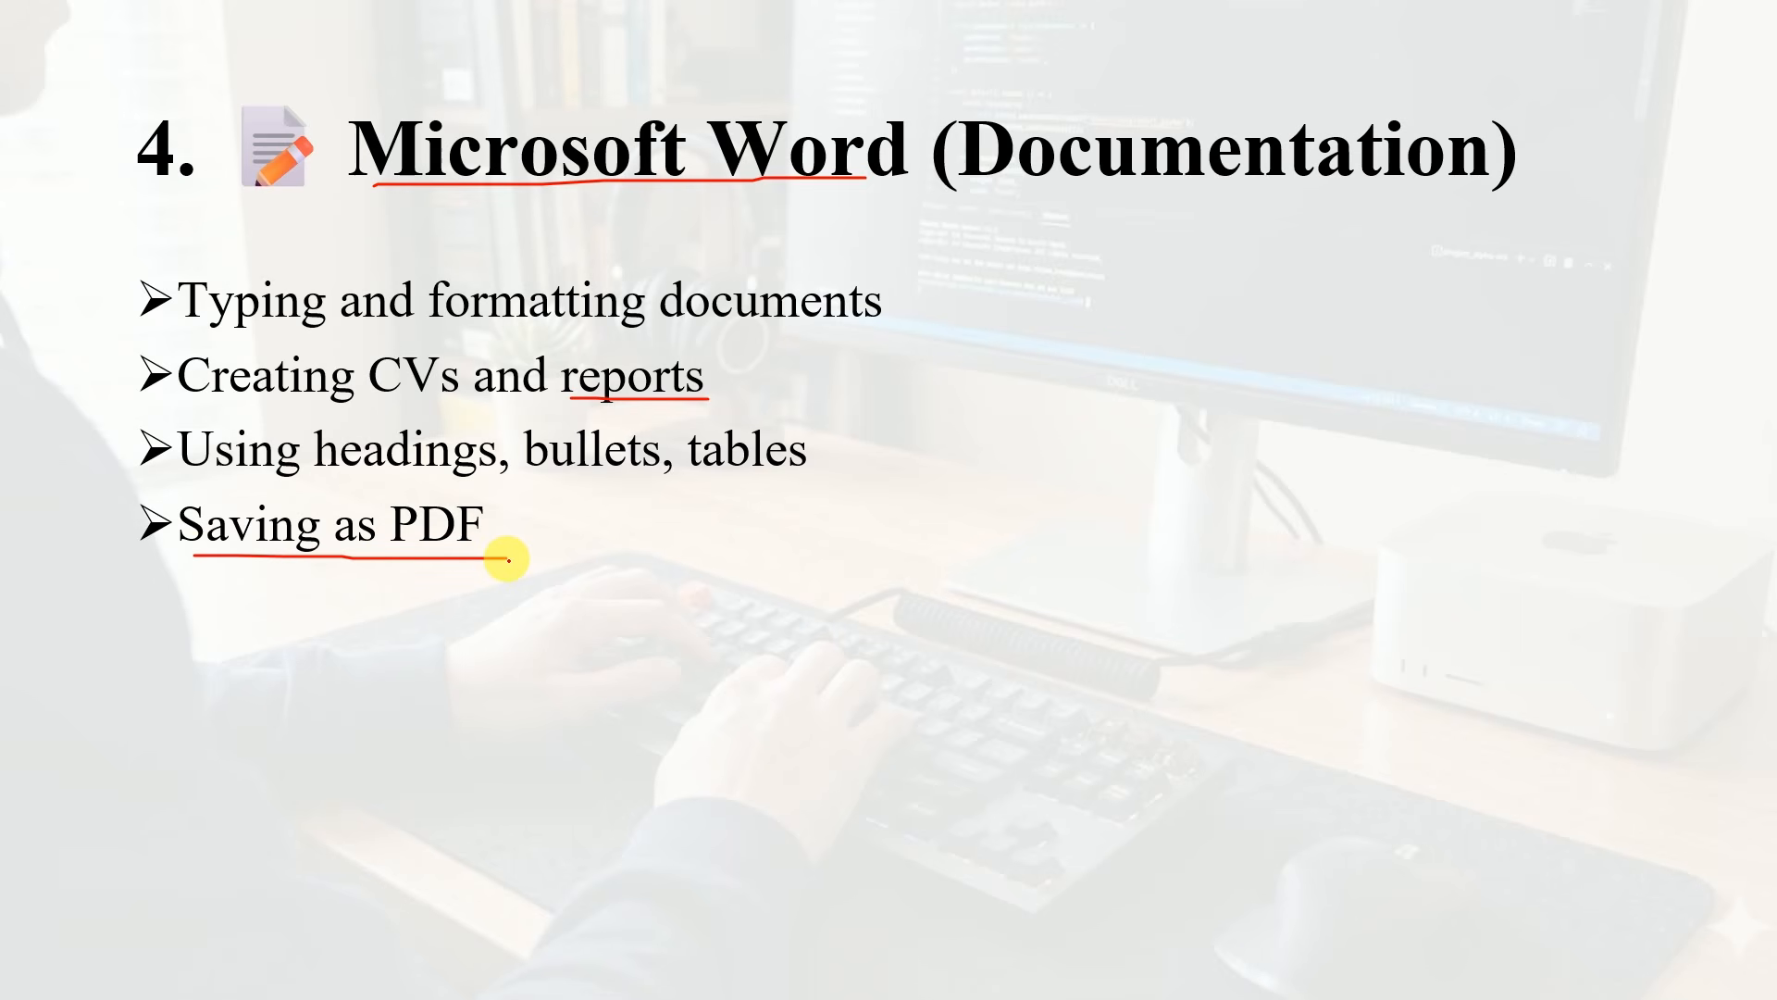
pyautogui.press('Right')
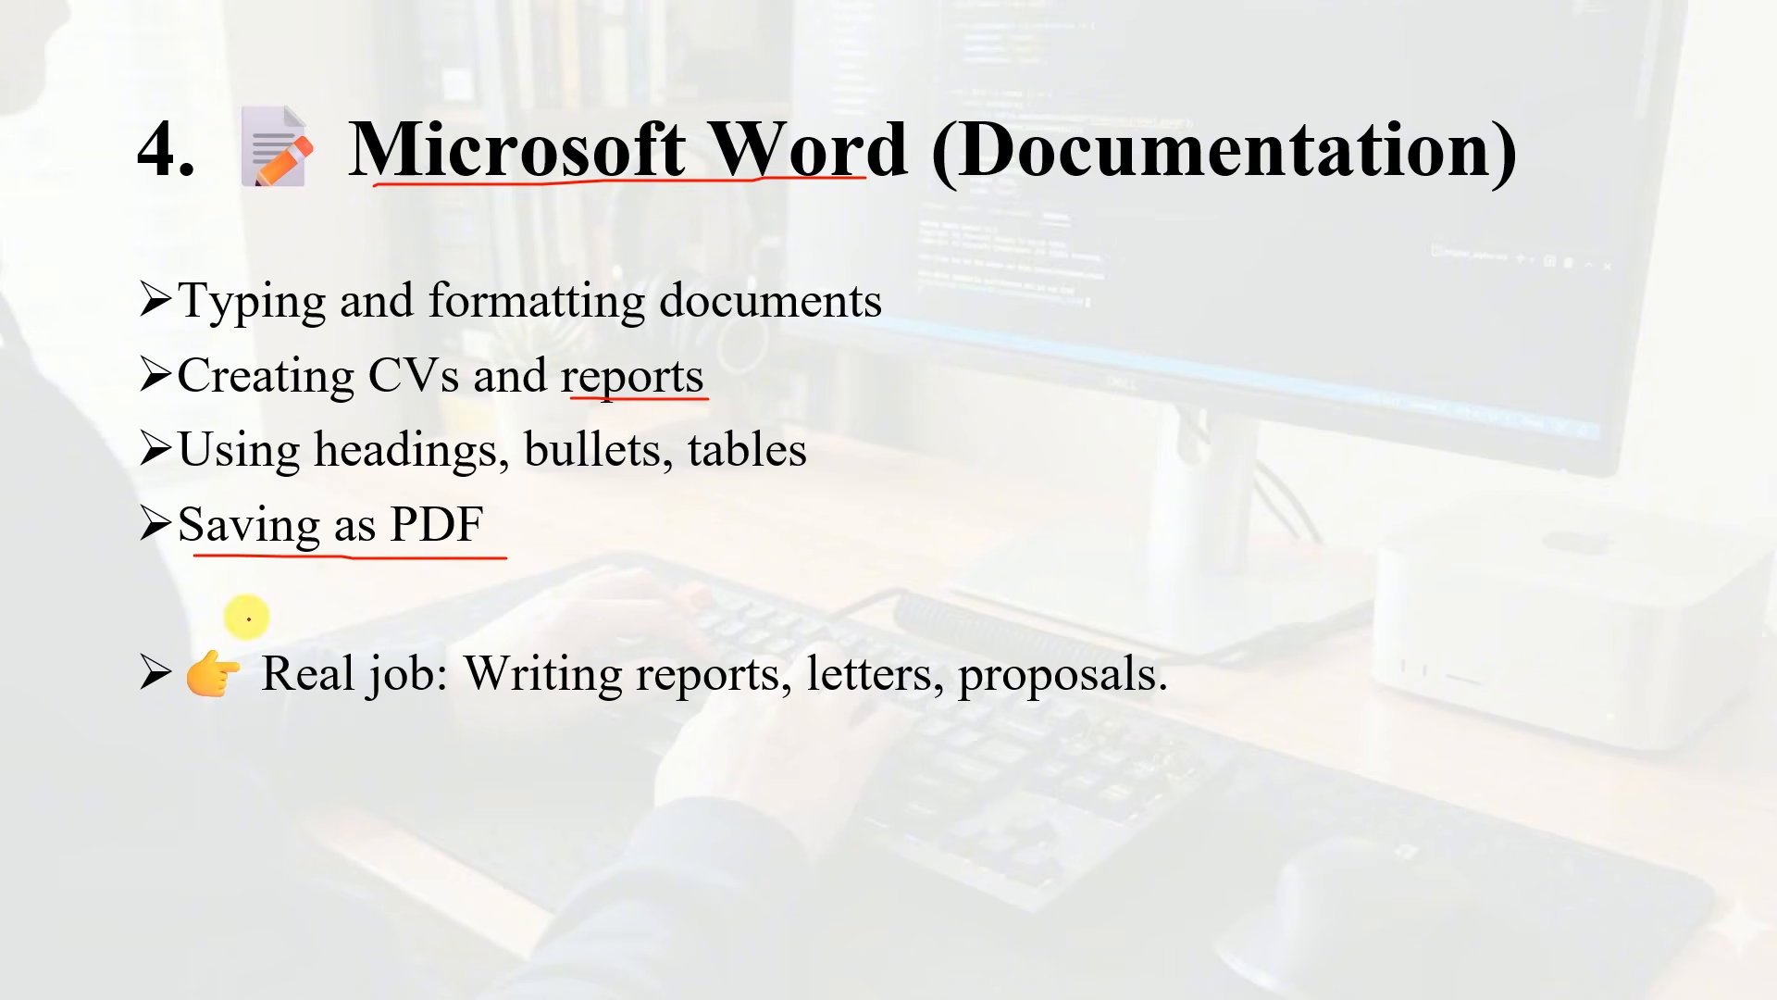
pyautogui.moveTo(200, 614)
pyautogui.mouseDown()
pyautogui.moveTo(108, 631)
pyautogui.moveTo(407, 740)
pyautogui.moveTo(1229, 716)
pyautogui.moveTo(817, 607)
pyautogui.moveTo(191, 603)
pyautogui.mouseUp()
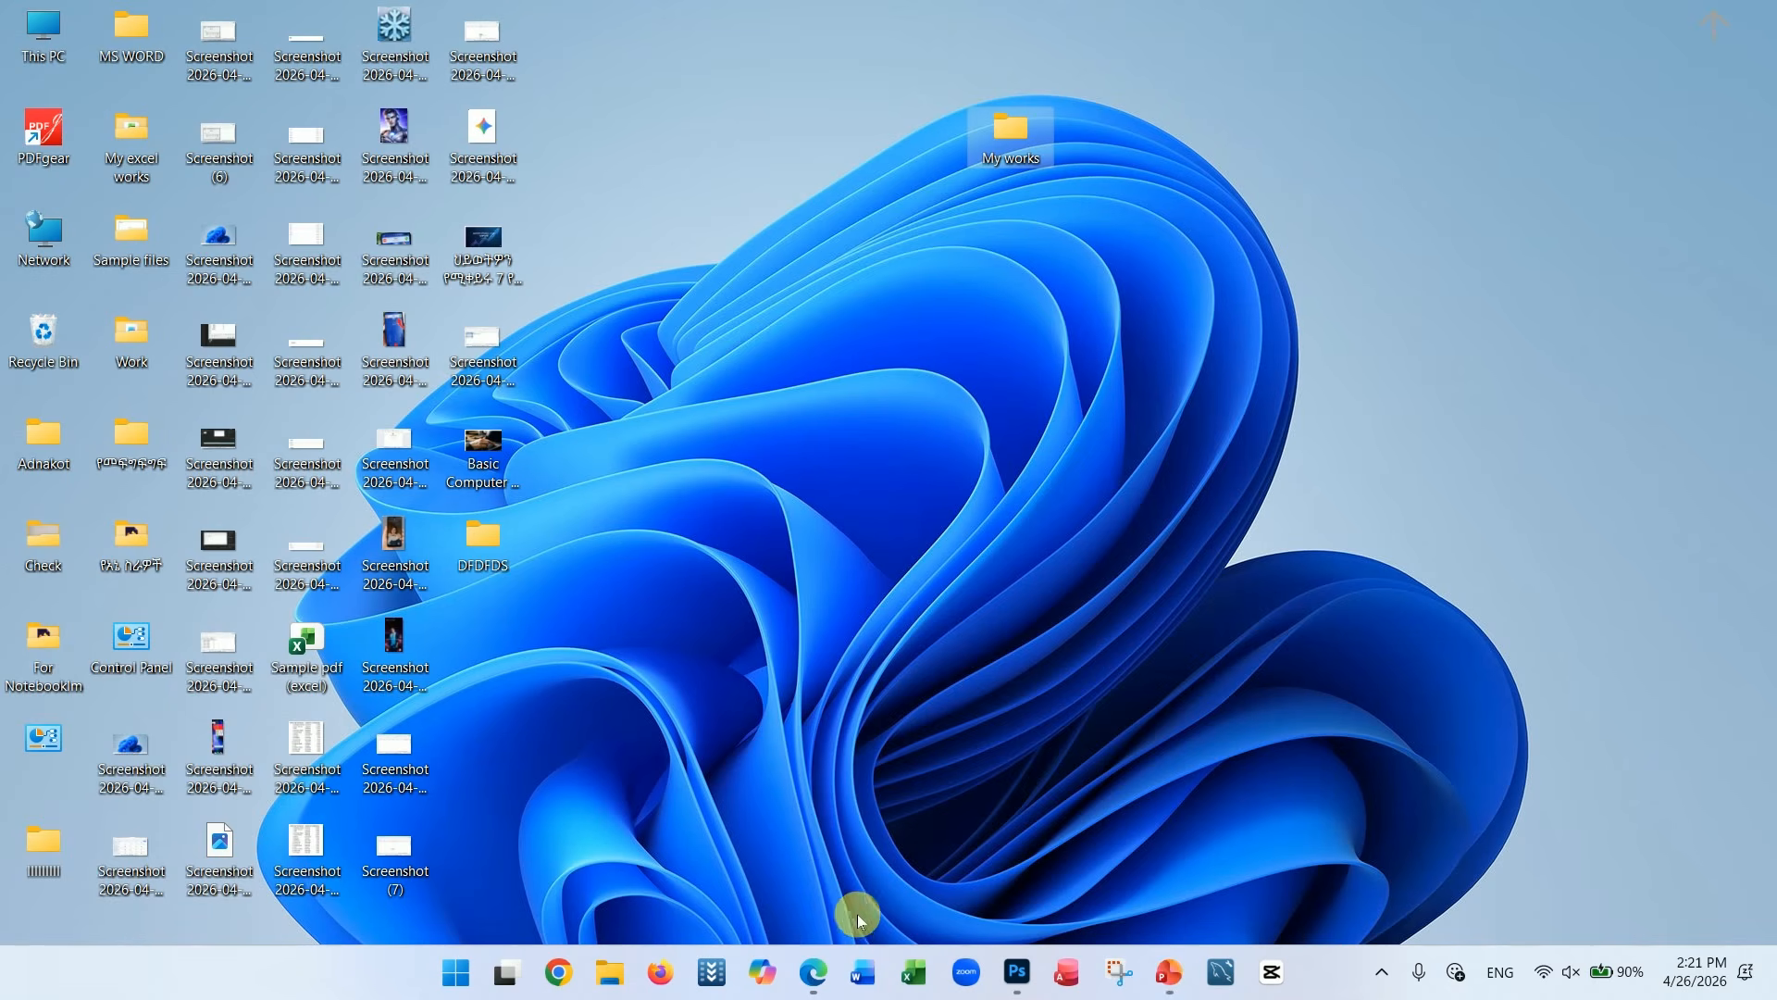
# Open Word with a new blank document and enter the line "Hello sjsfhkjds dhdsjghjdkhgjhfdg"
pyautogui.click(866, 985)
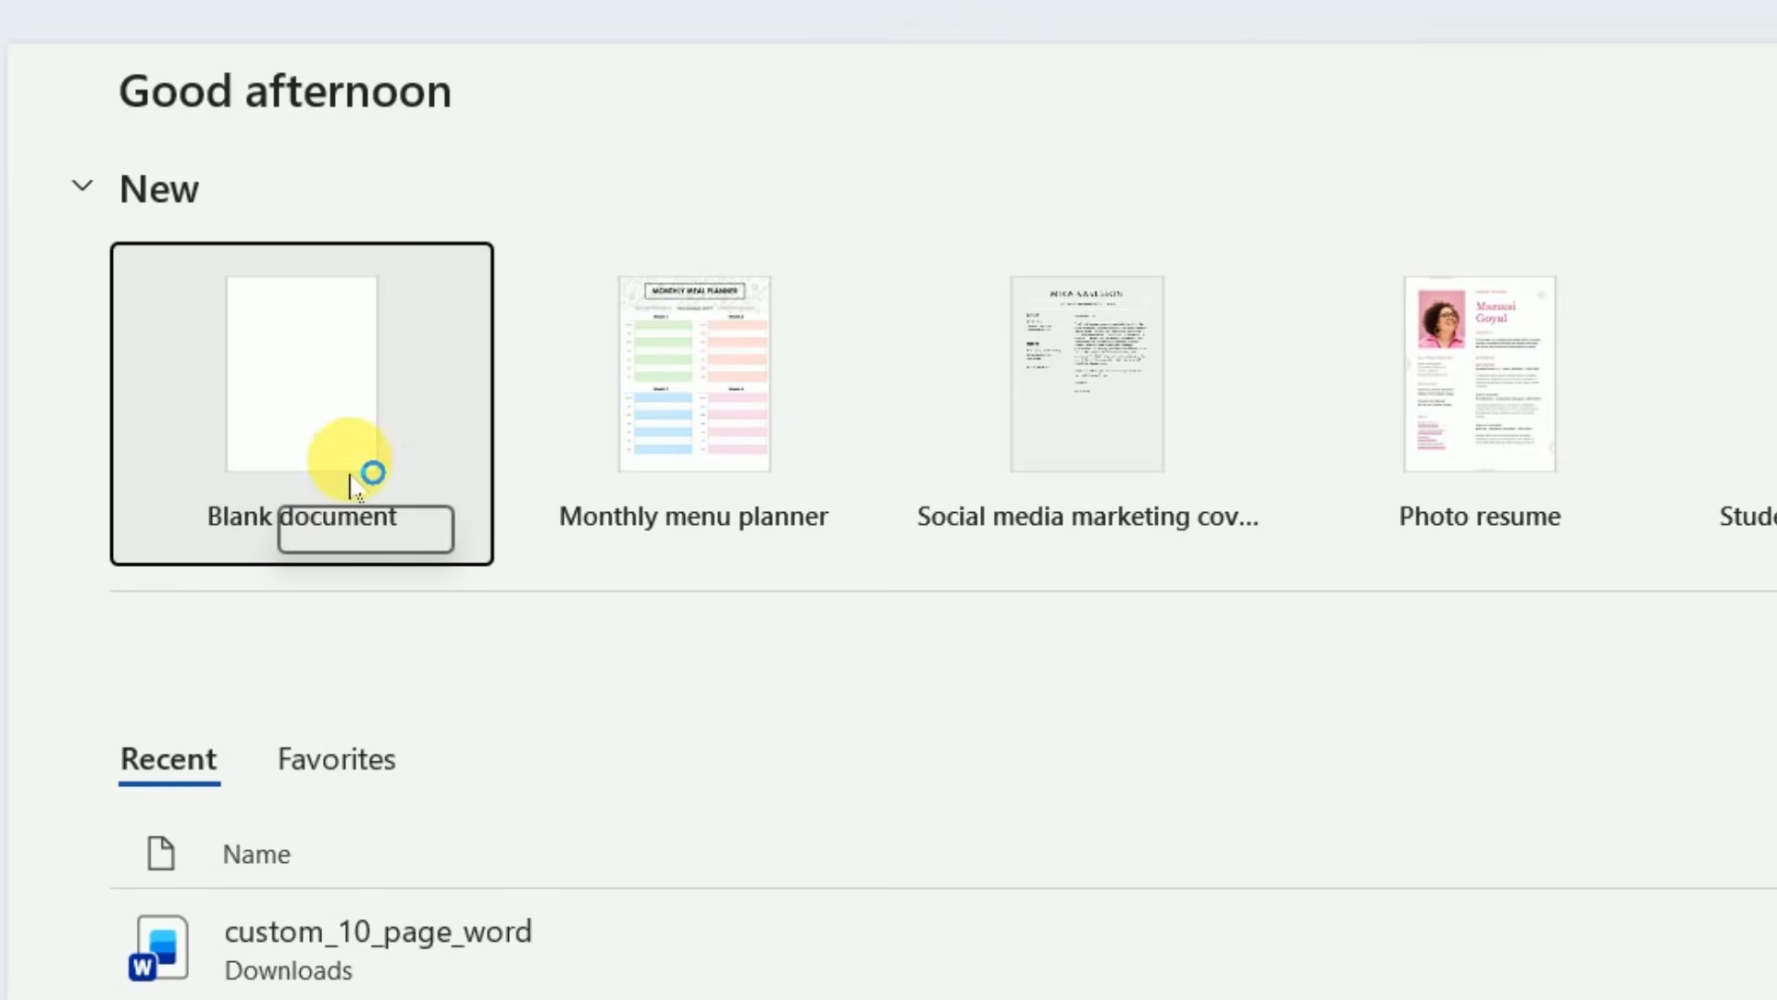
pyautogui.click(310, 403)
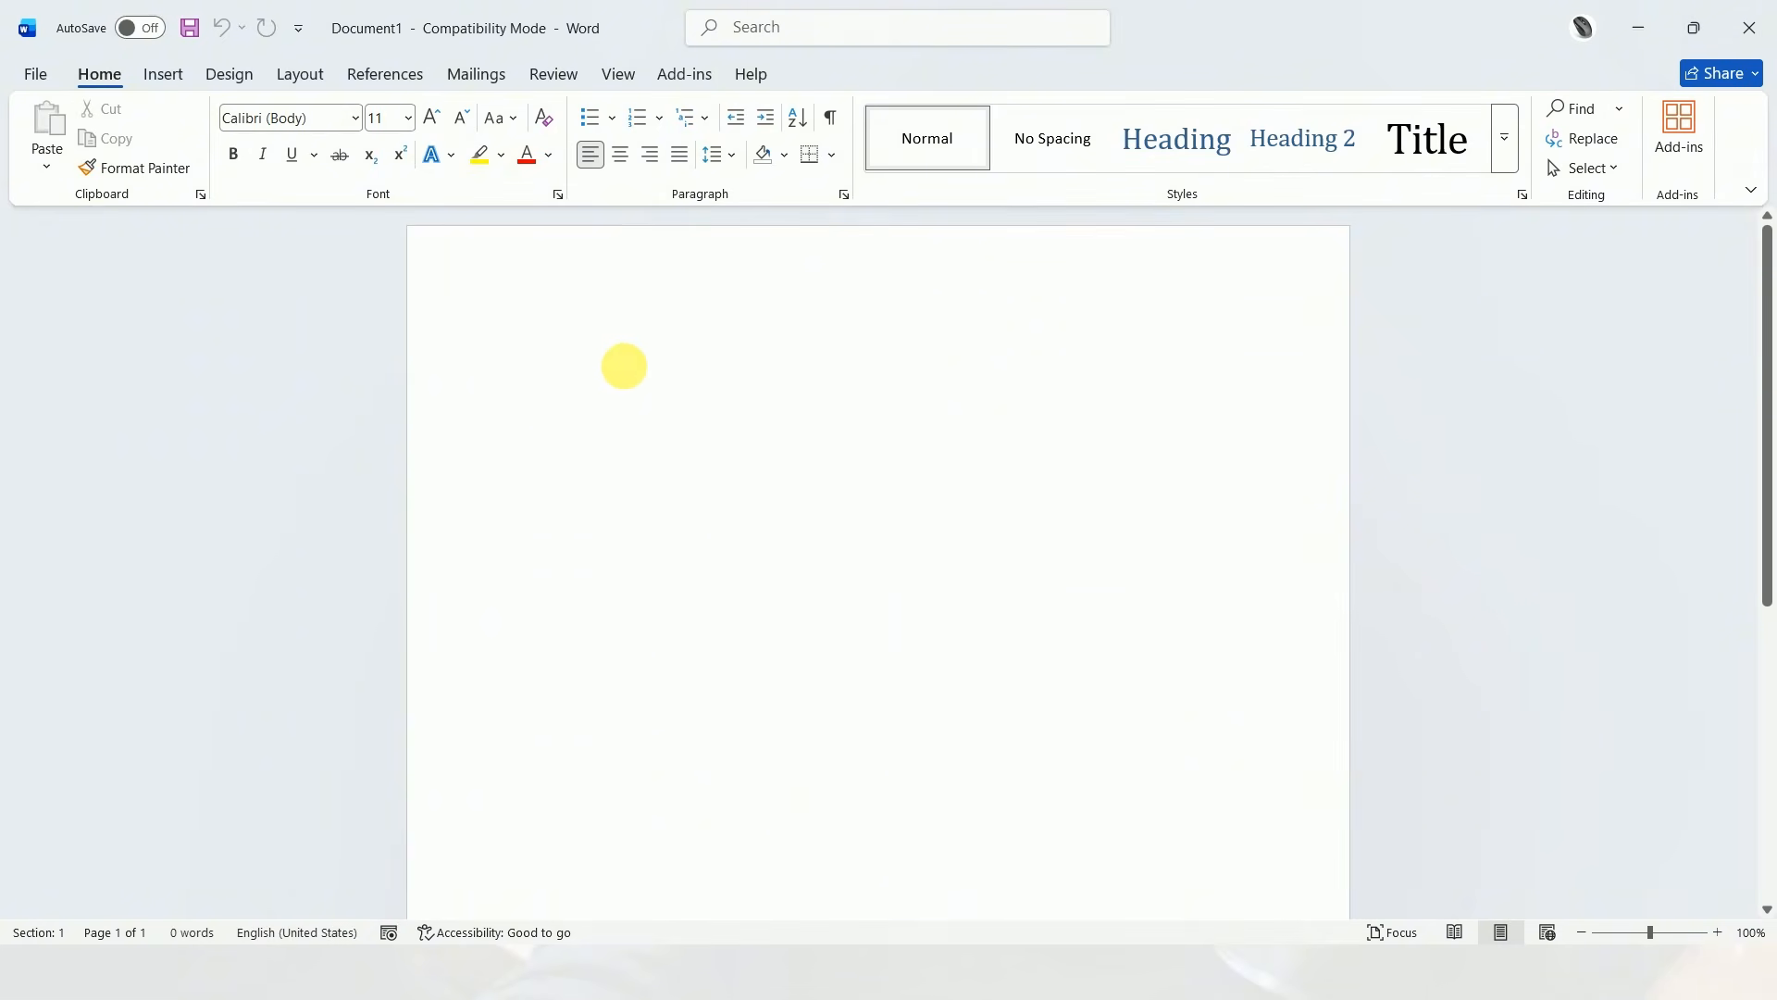
pyautogui.write('Hello')
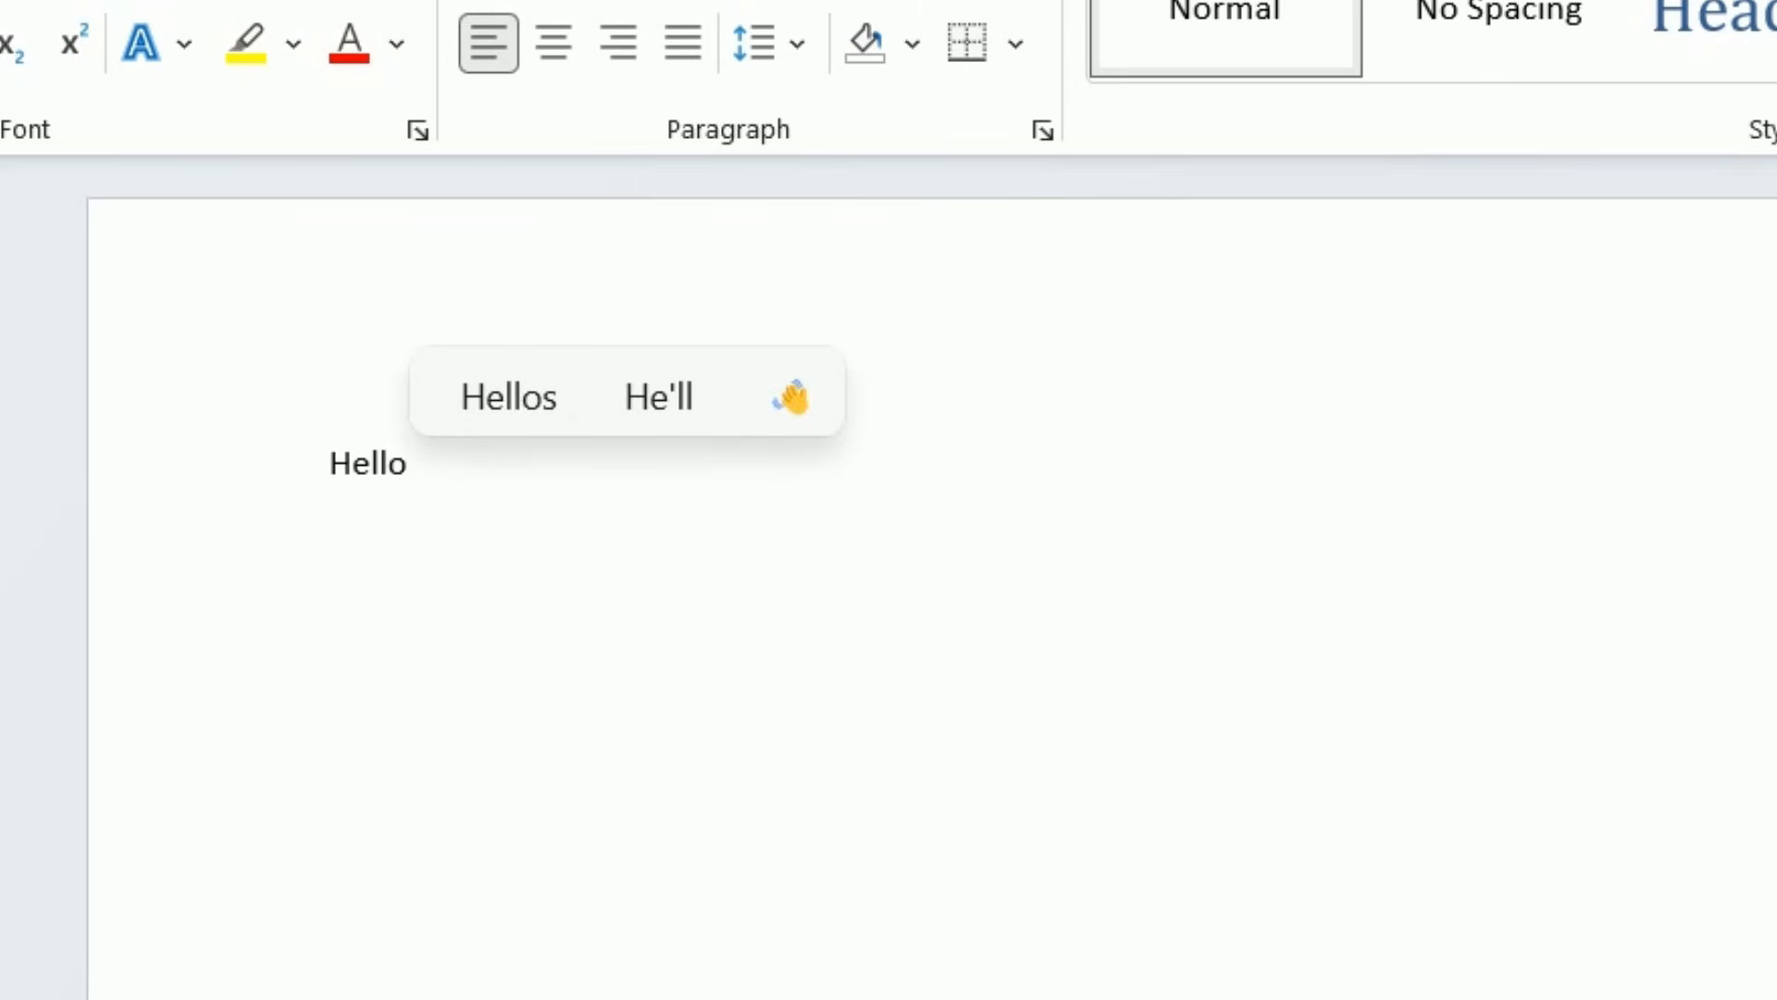
pyautogui.write(' sjsfhkjds d')
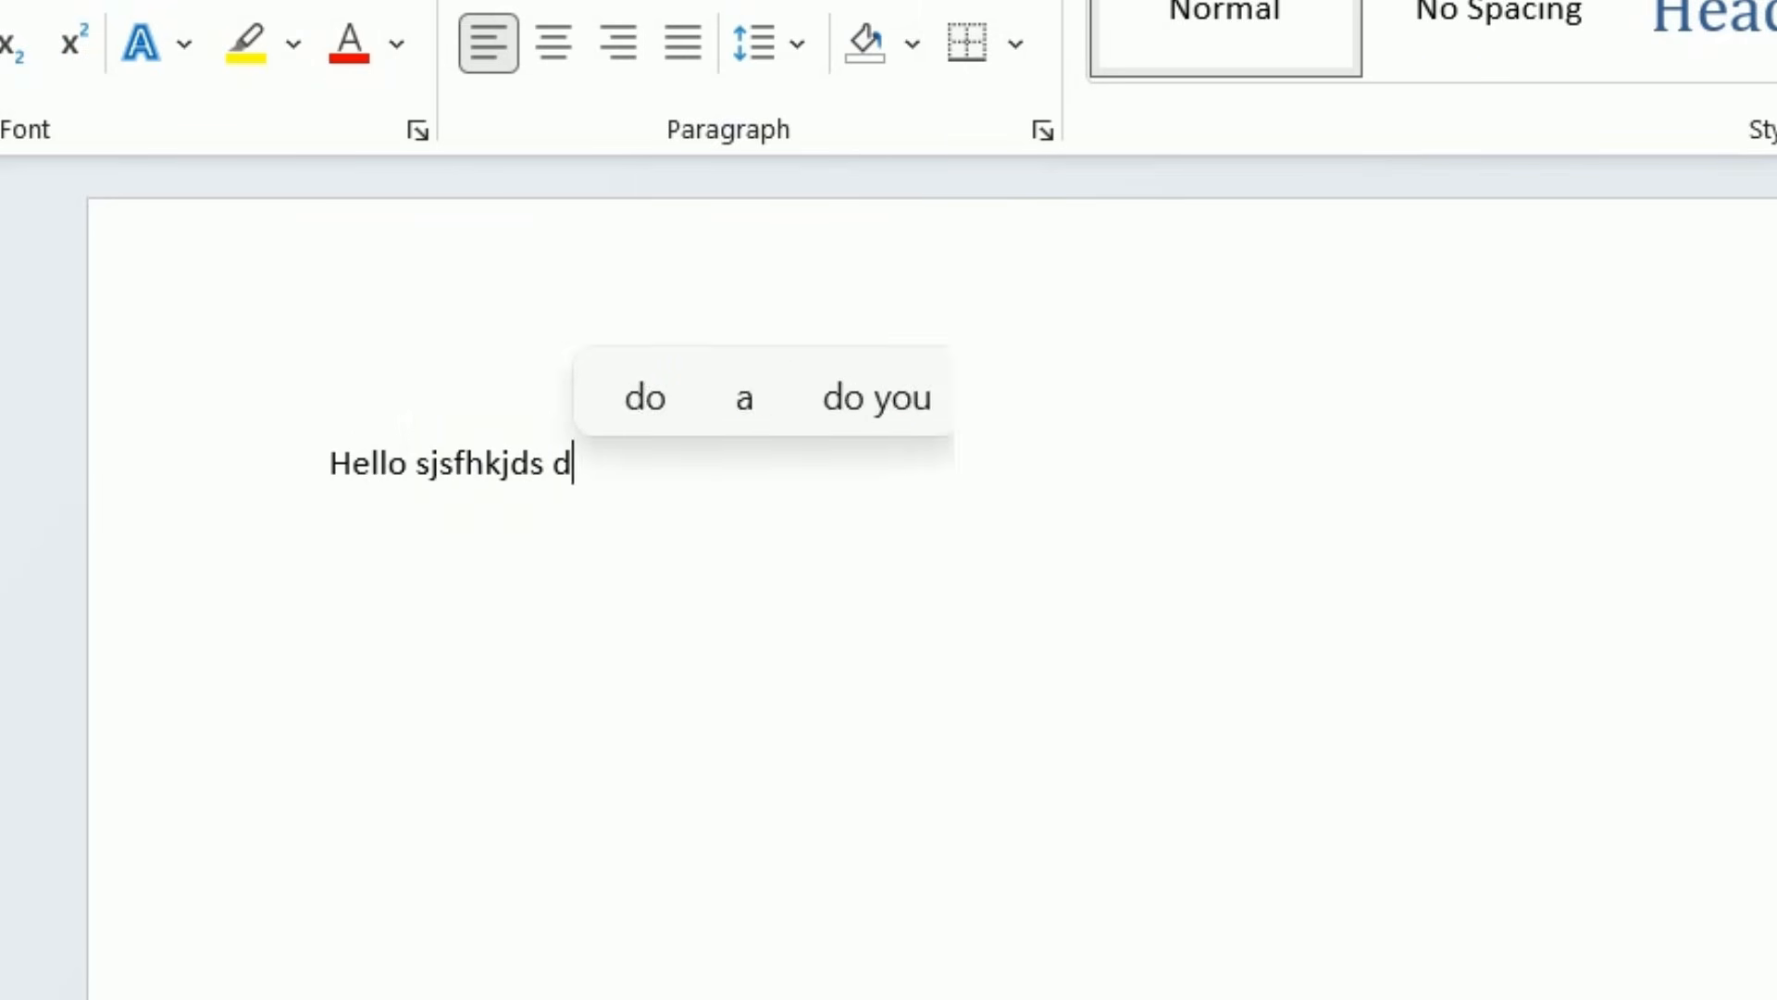
pyautogui.write('hdsjghjdkhgjhfdg')
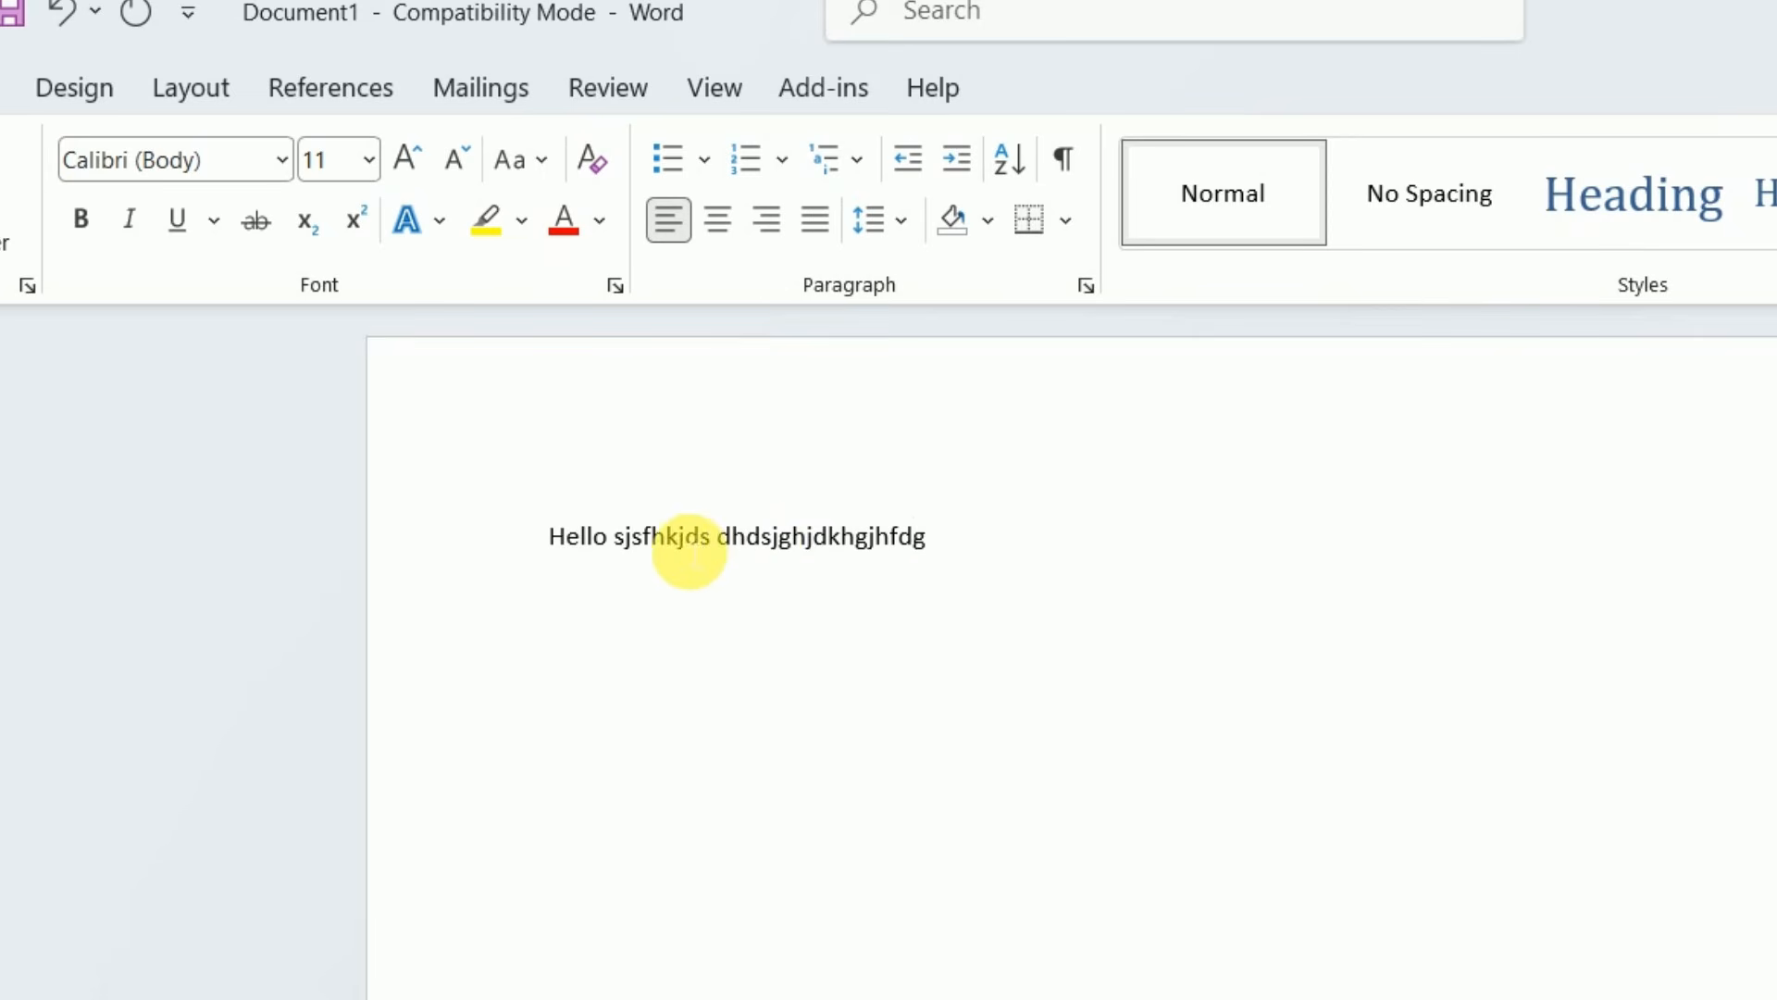
# Apply the top-level Heading style to the line "Hello sjsfhkjds dhdsjghjdkhgjhfdg"
pyautogui.moveTo(559, 555); pyautogui.dragTo(944, 548)
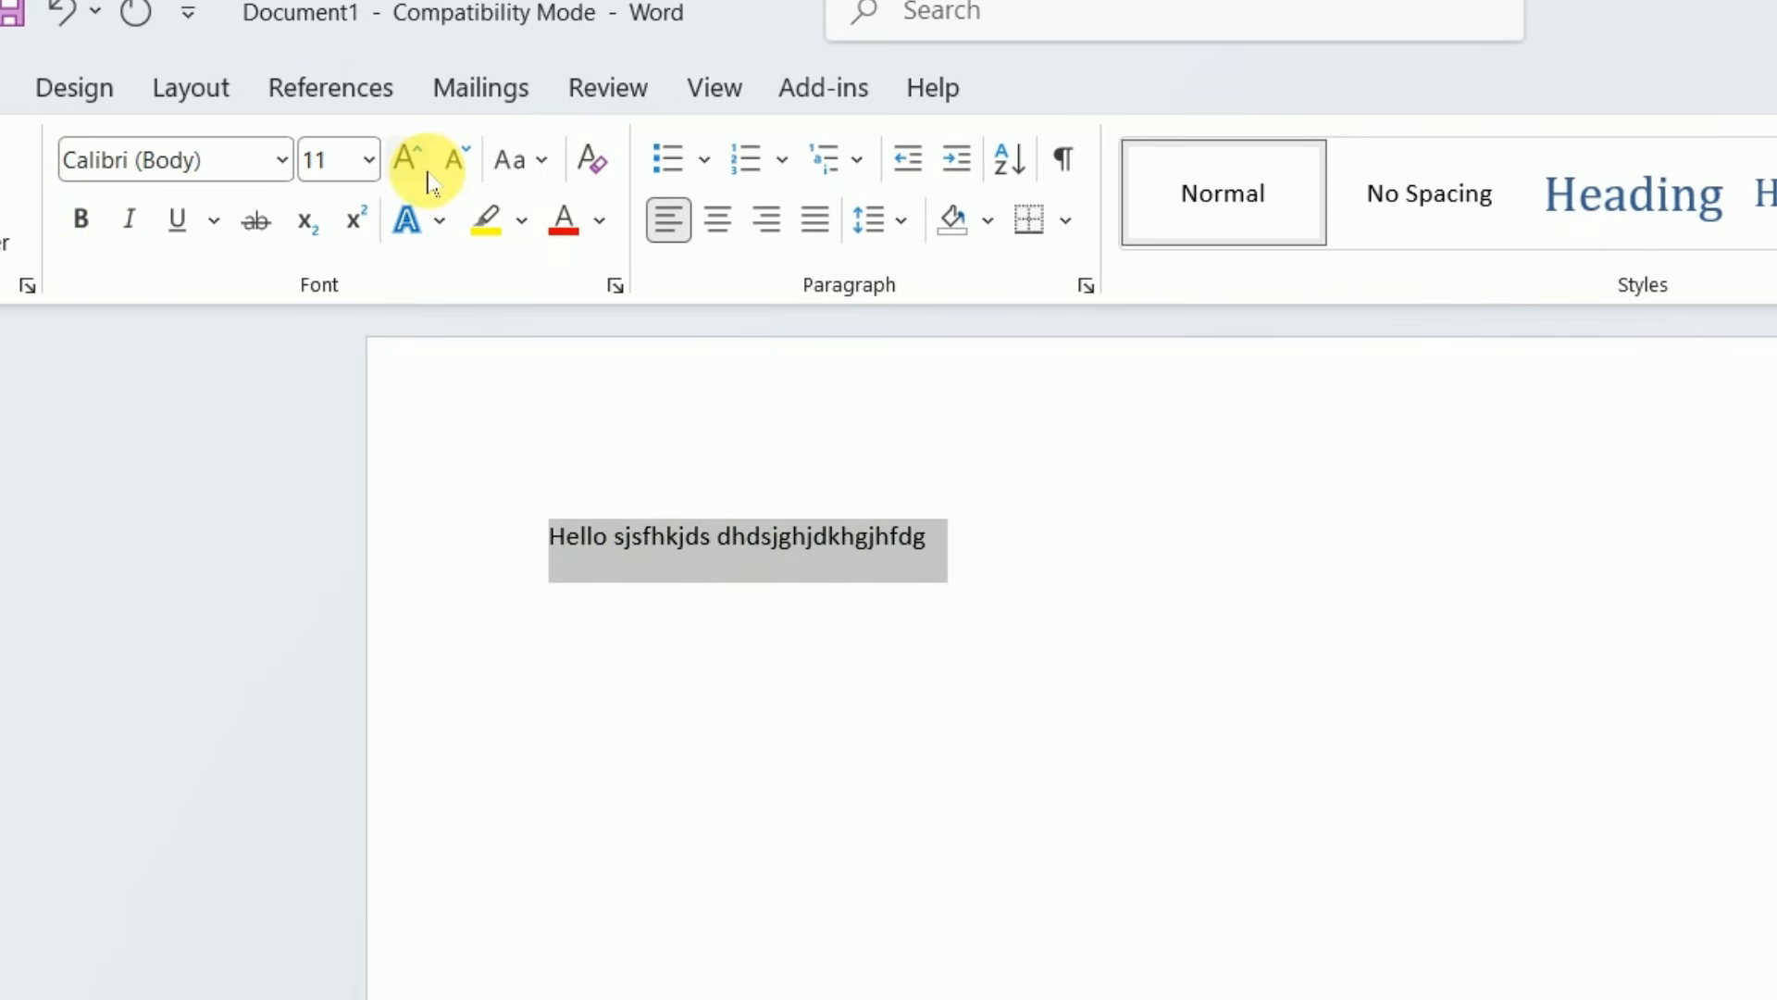
pyautogui.click(1621, 204)
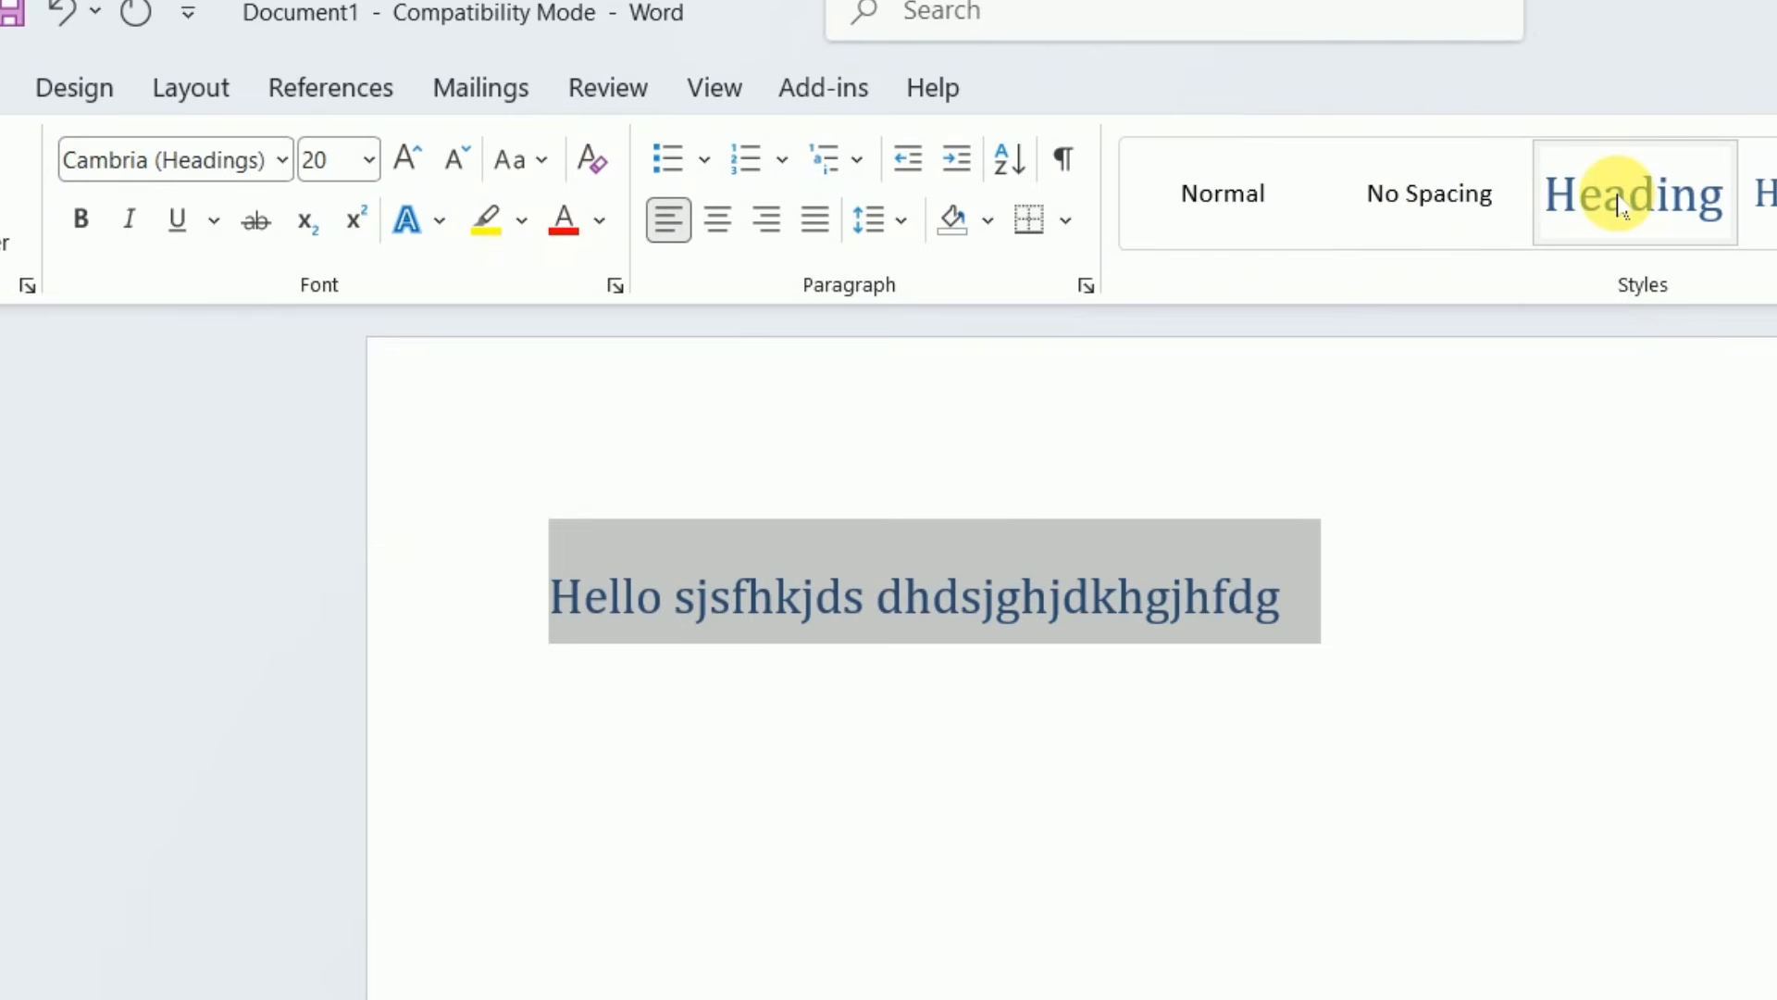
pyautogui.click(1424, 651)
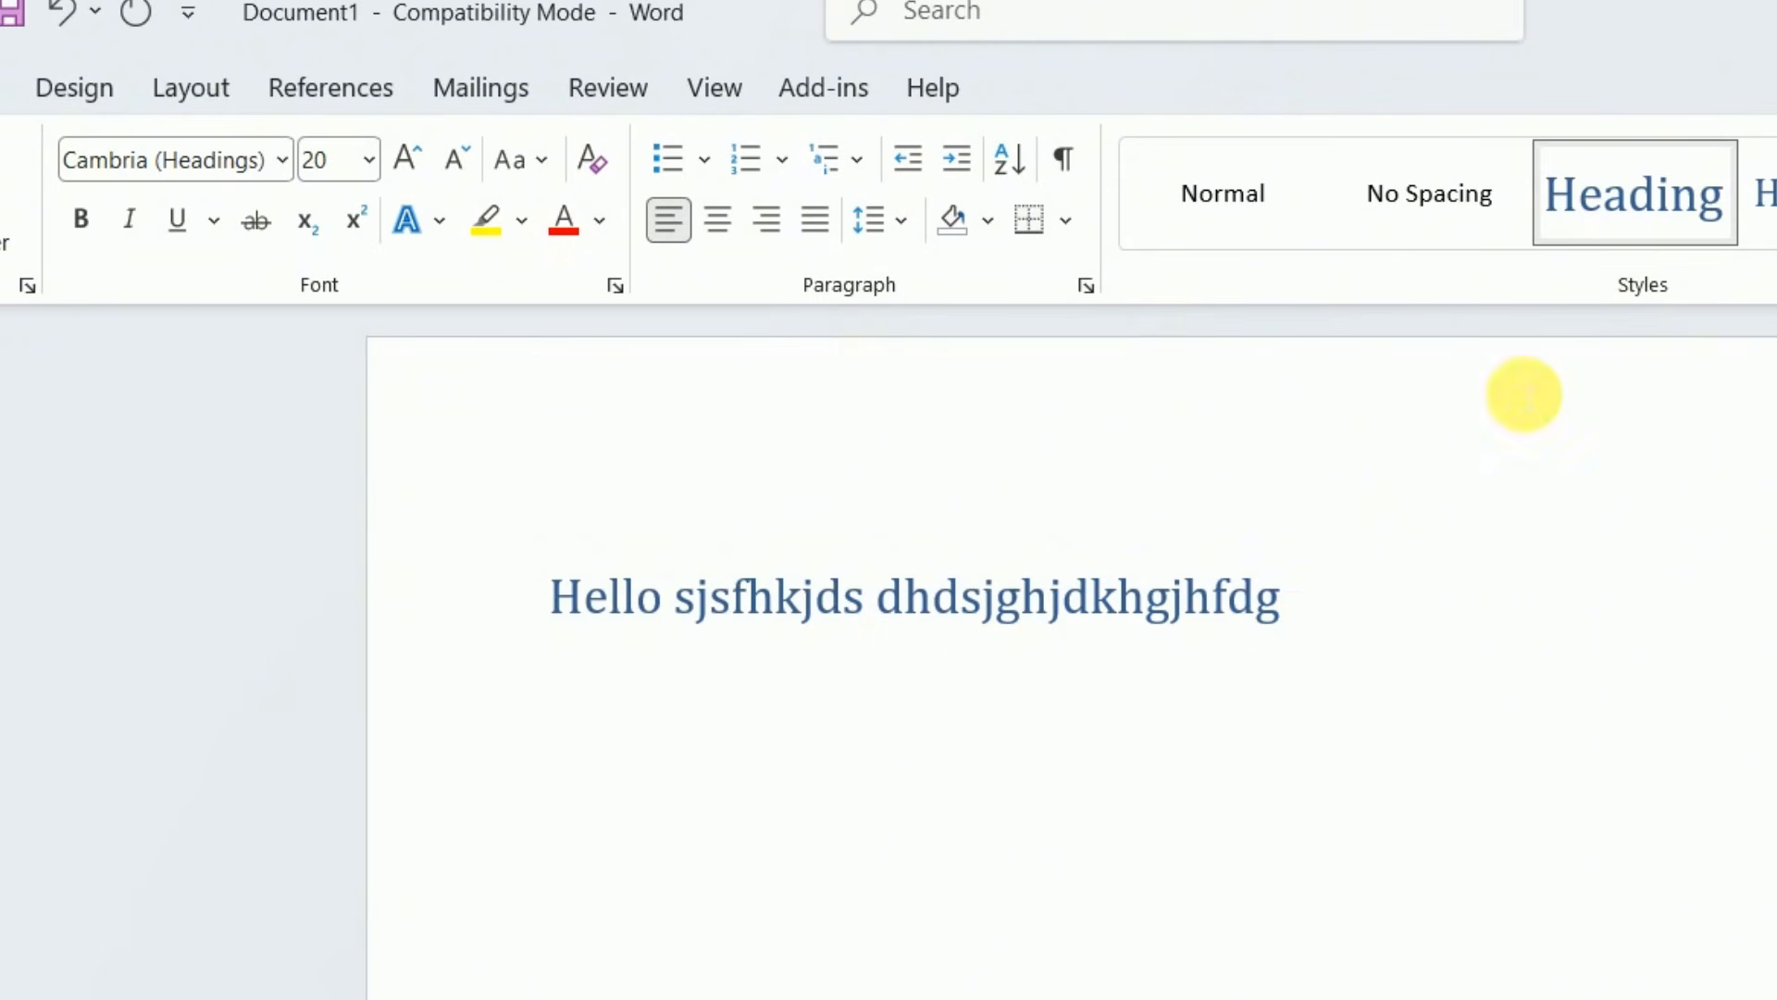
# Generate placeholder body text beneath the heading with the formula =rand(2,3)
pyautogui.press('Return')
pyautogui.write('vfd')
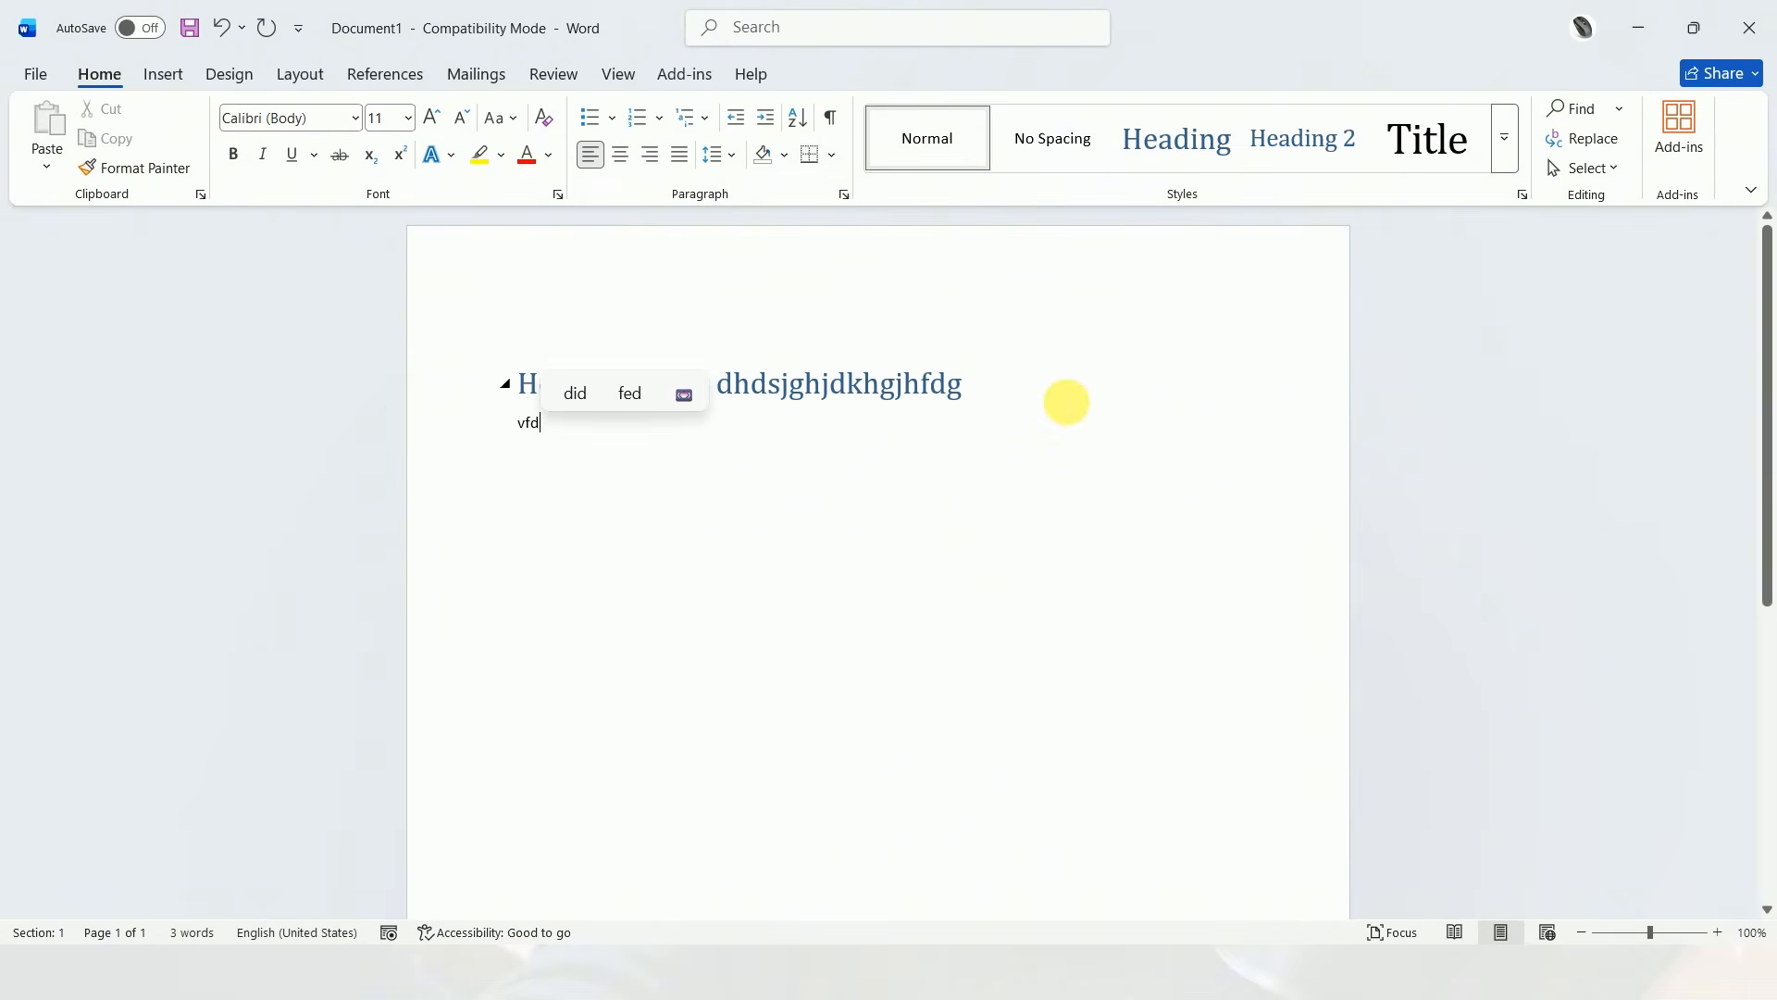
pyautogui.press('BackSpace')
pyautogui.press('BackSpace')
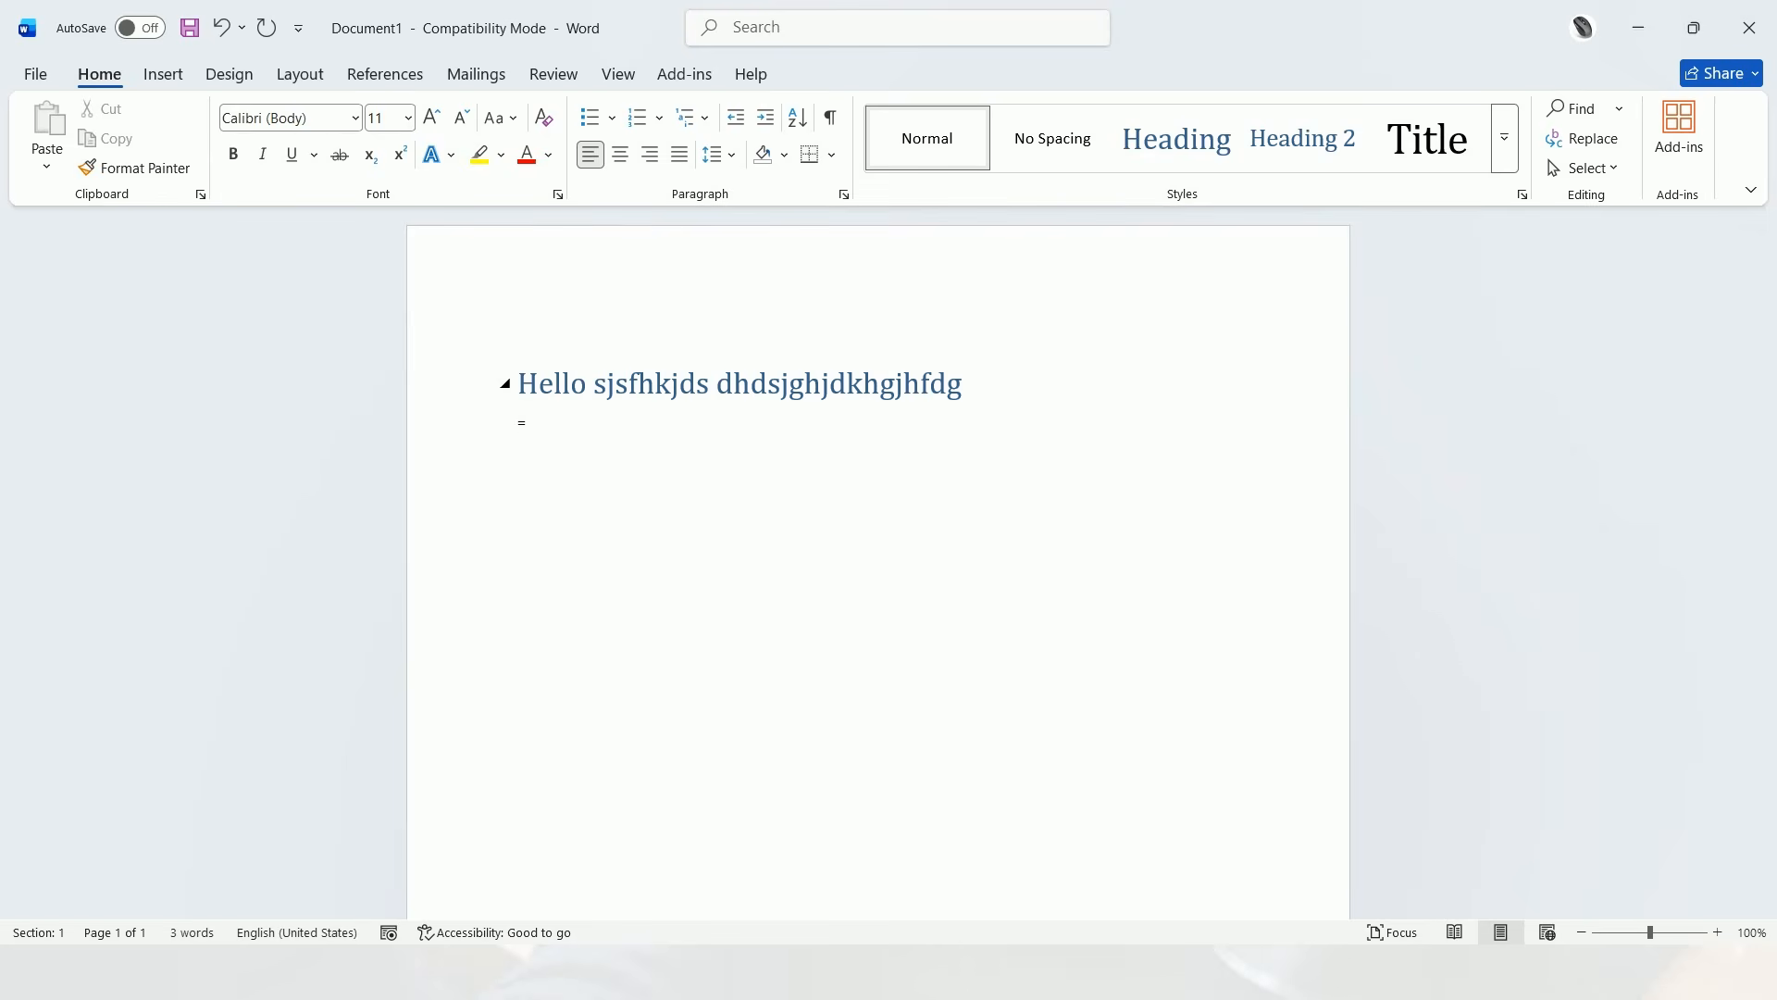
pyautogui.write('rand(2')
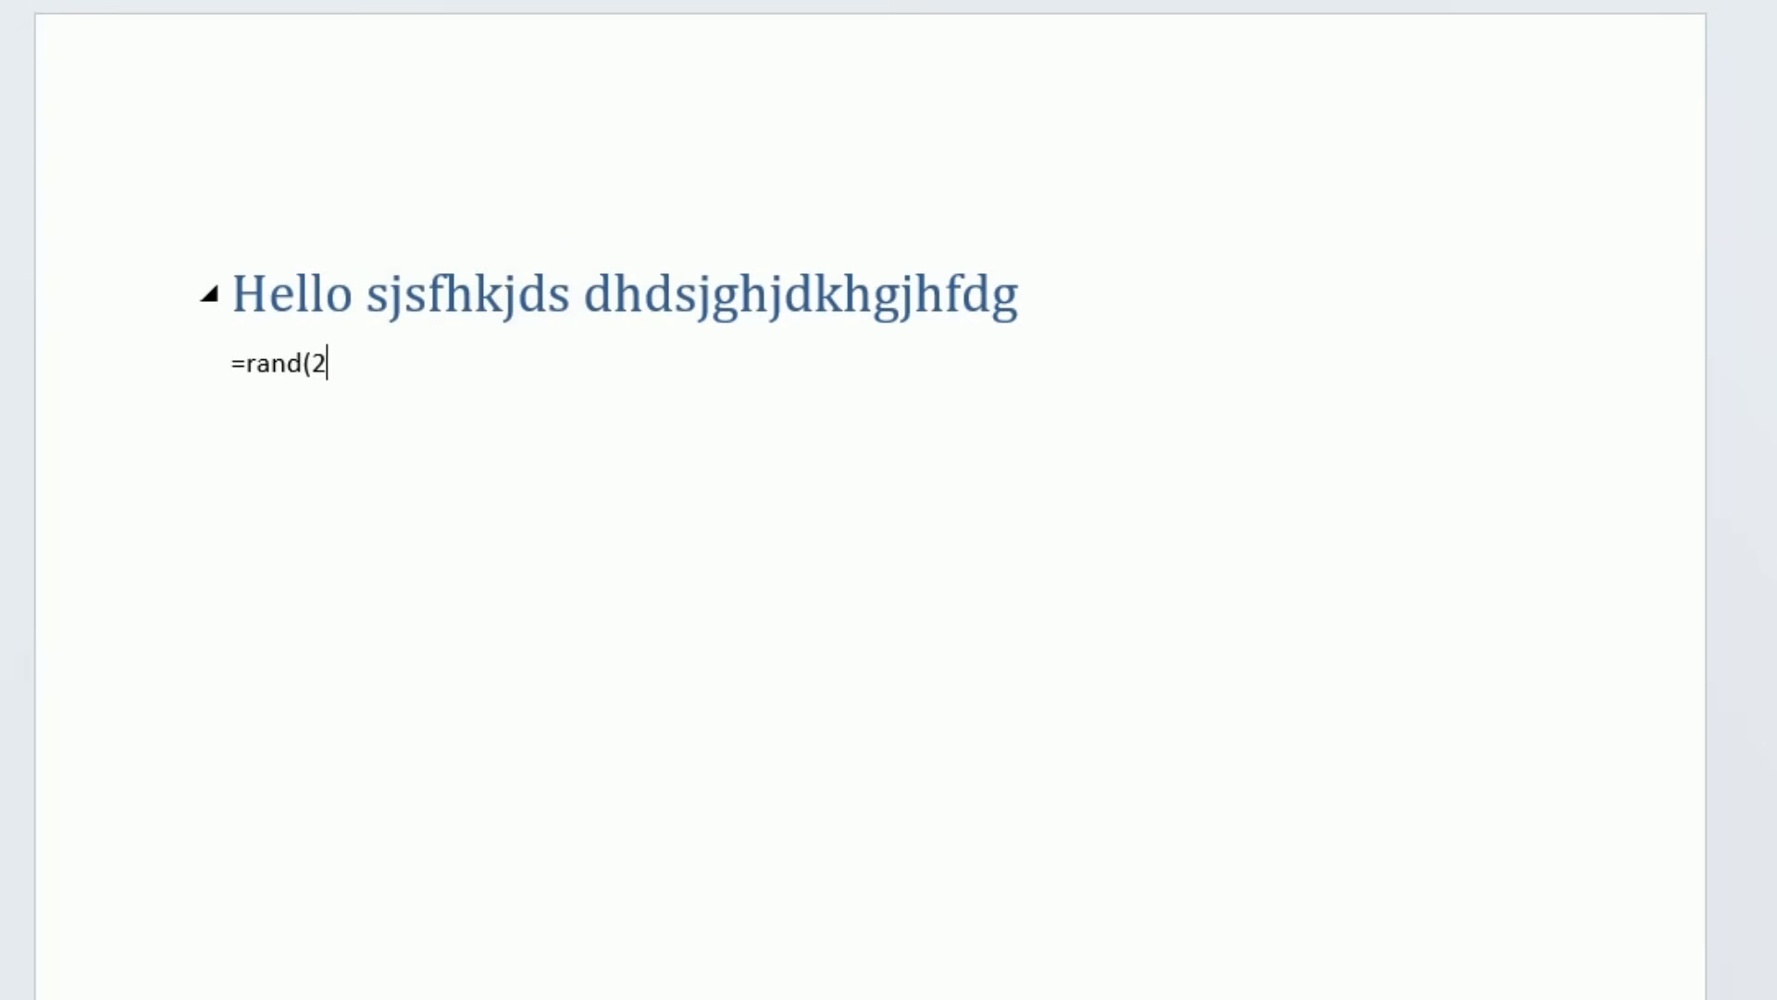
pyautogui.write(',3')
pyautogui.write(')')
pyautogui.press('Return')
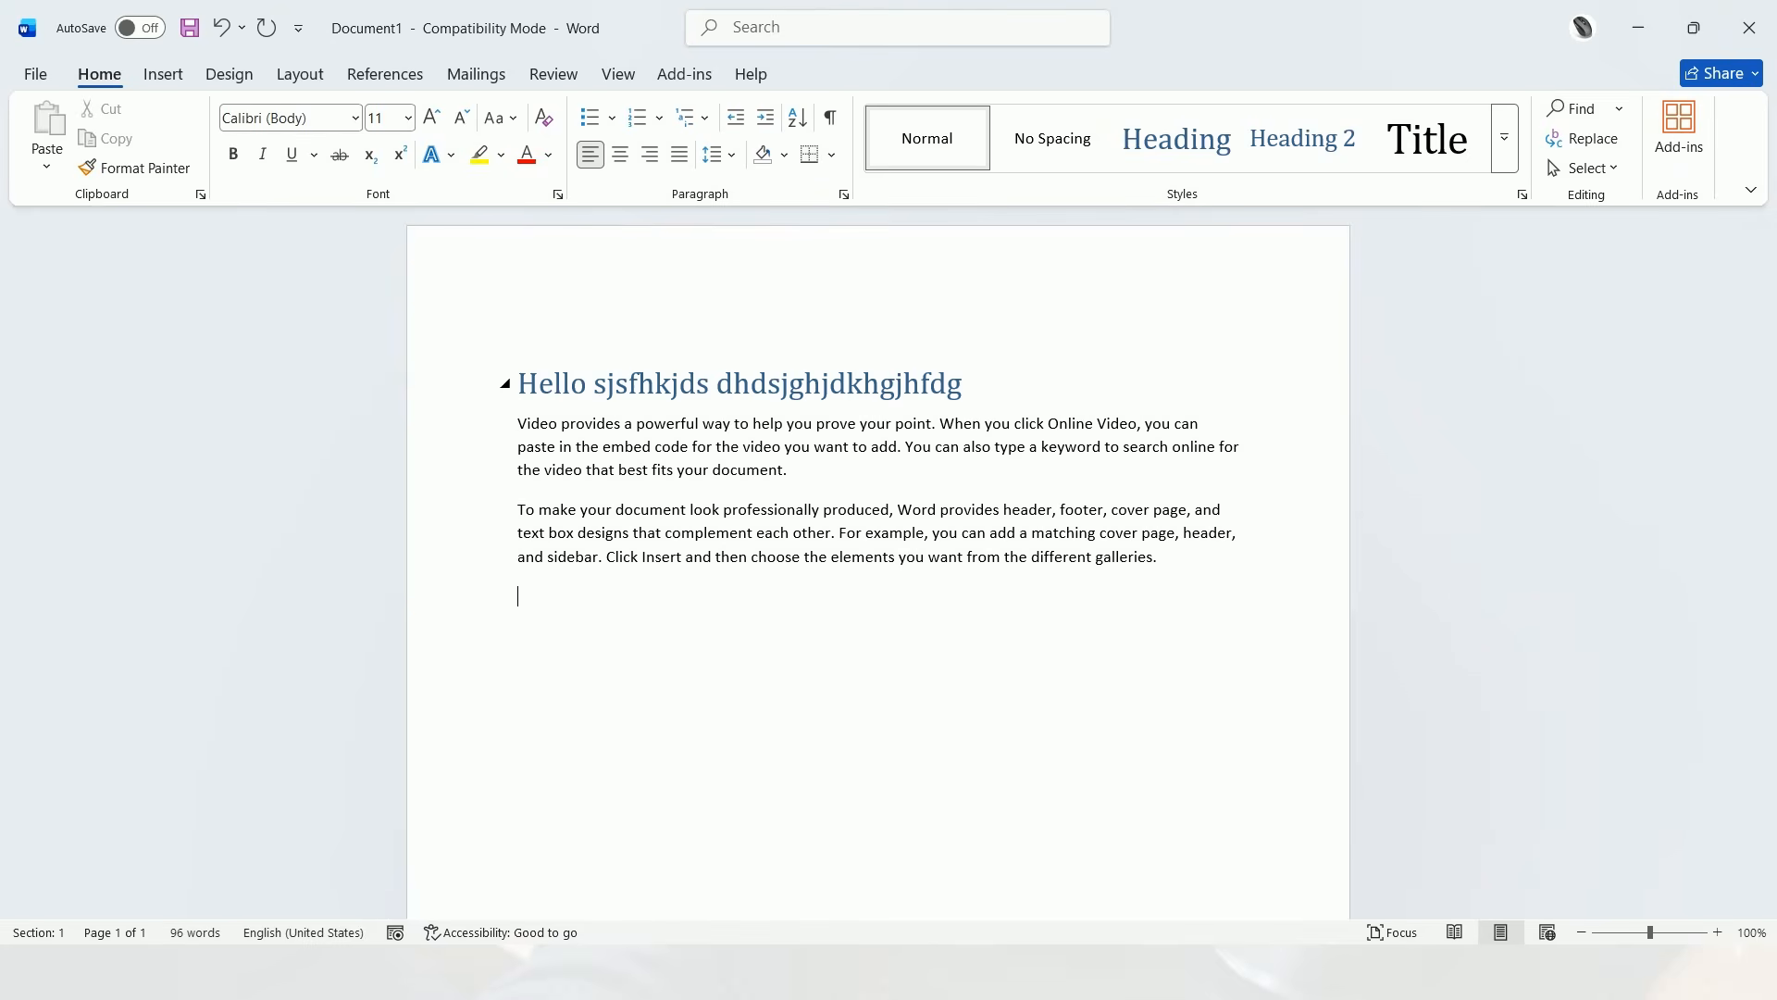
# Add the line "Hhgh hjghdfghdjsgf hdsgfhjdsf" as a new paragraph below the placeholder text
pyautogui.moveTo(531, 386); pyautogui.dragTo(882, 378)
pyautogui.click(837, 493)
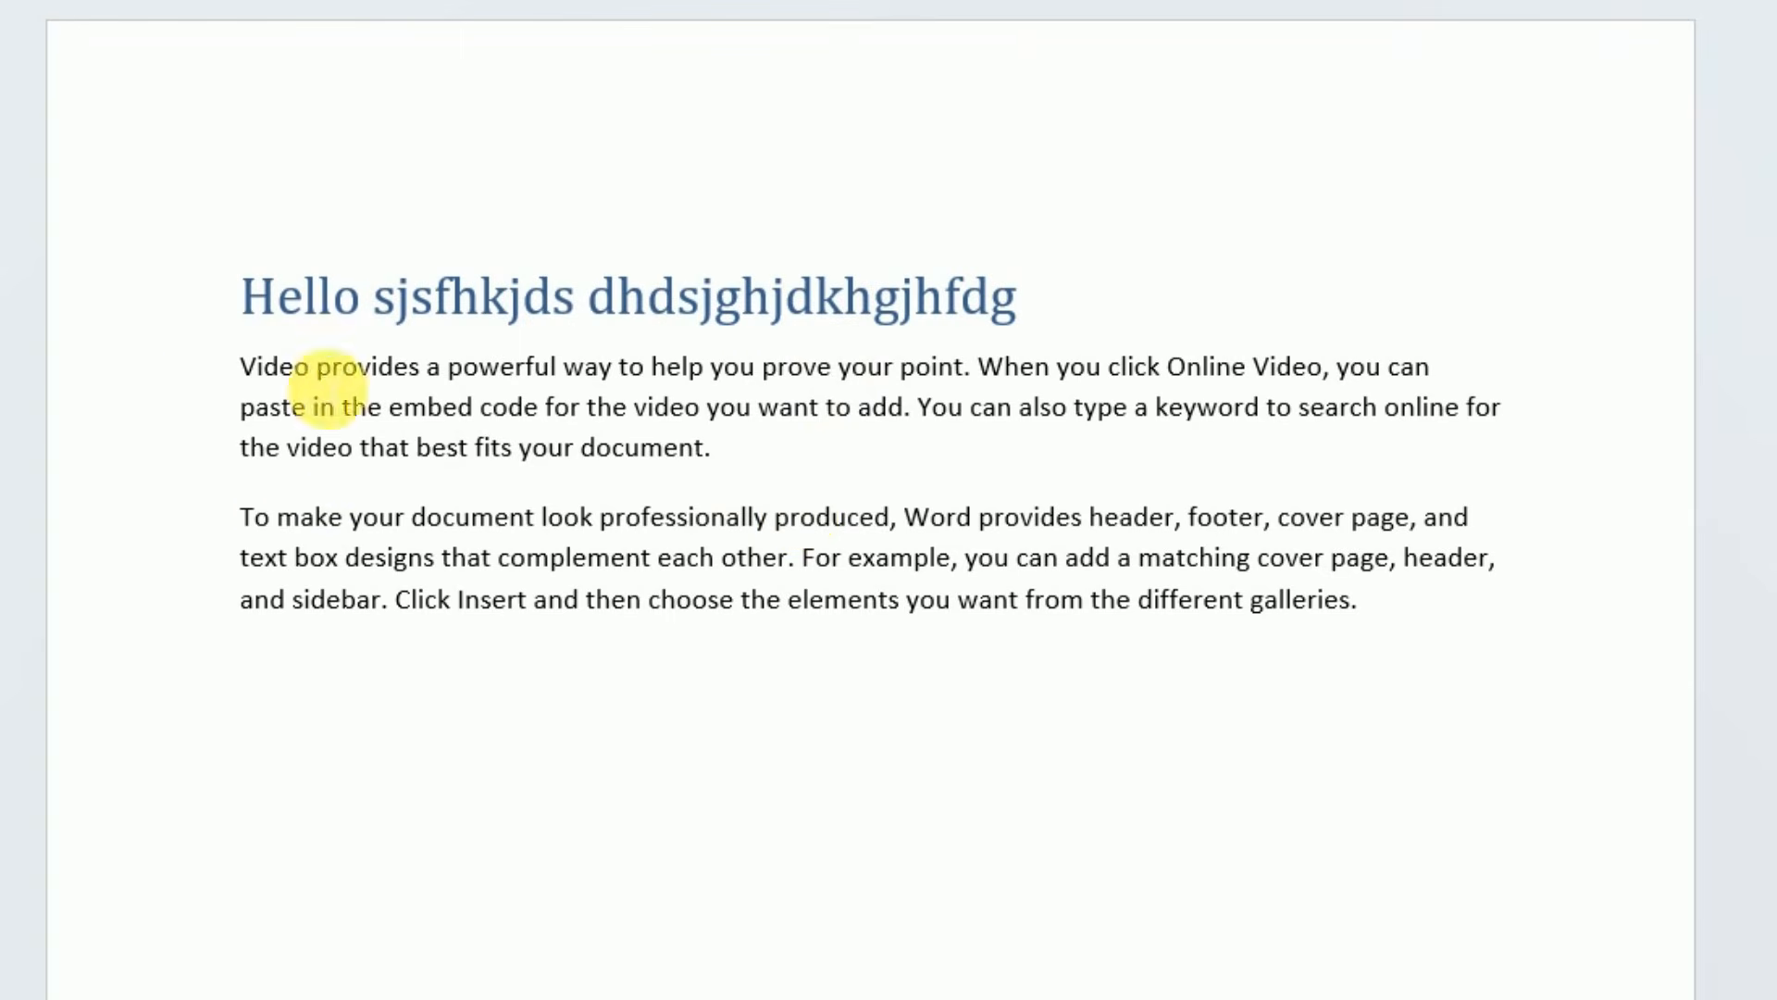
pyautogui.click(1469, 634)
pyautogui.press('Return')
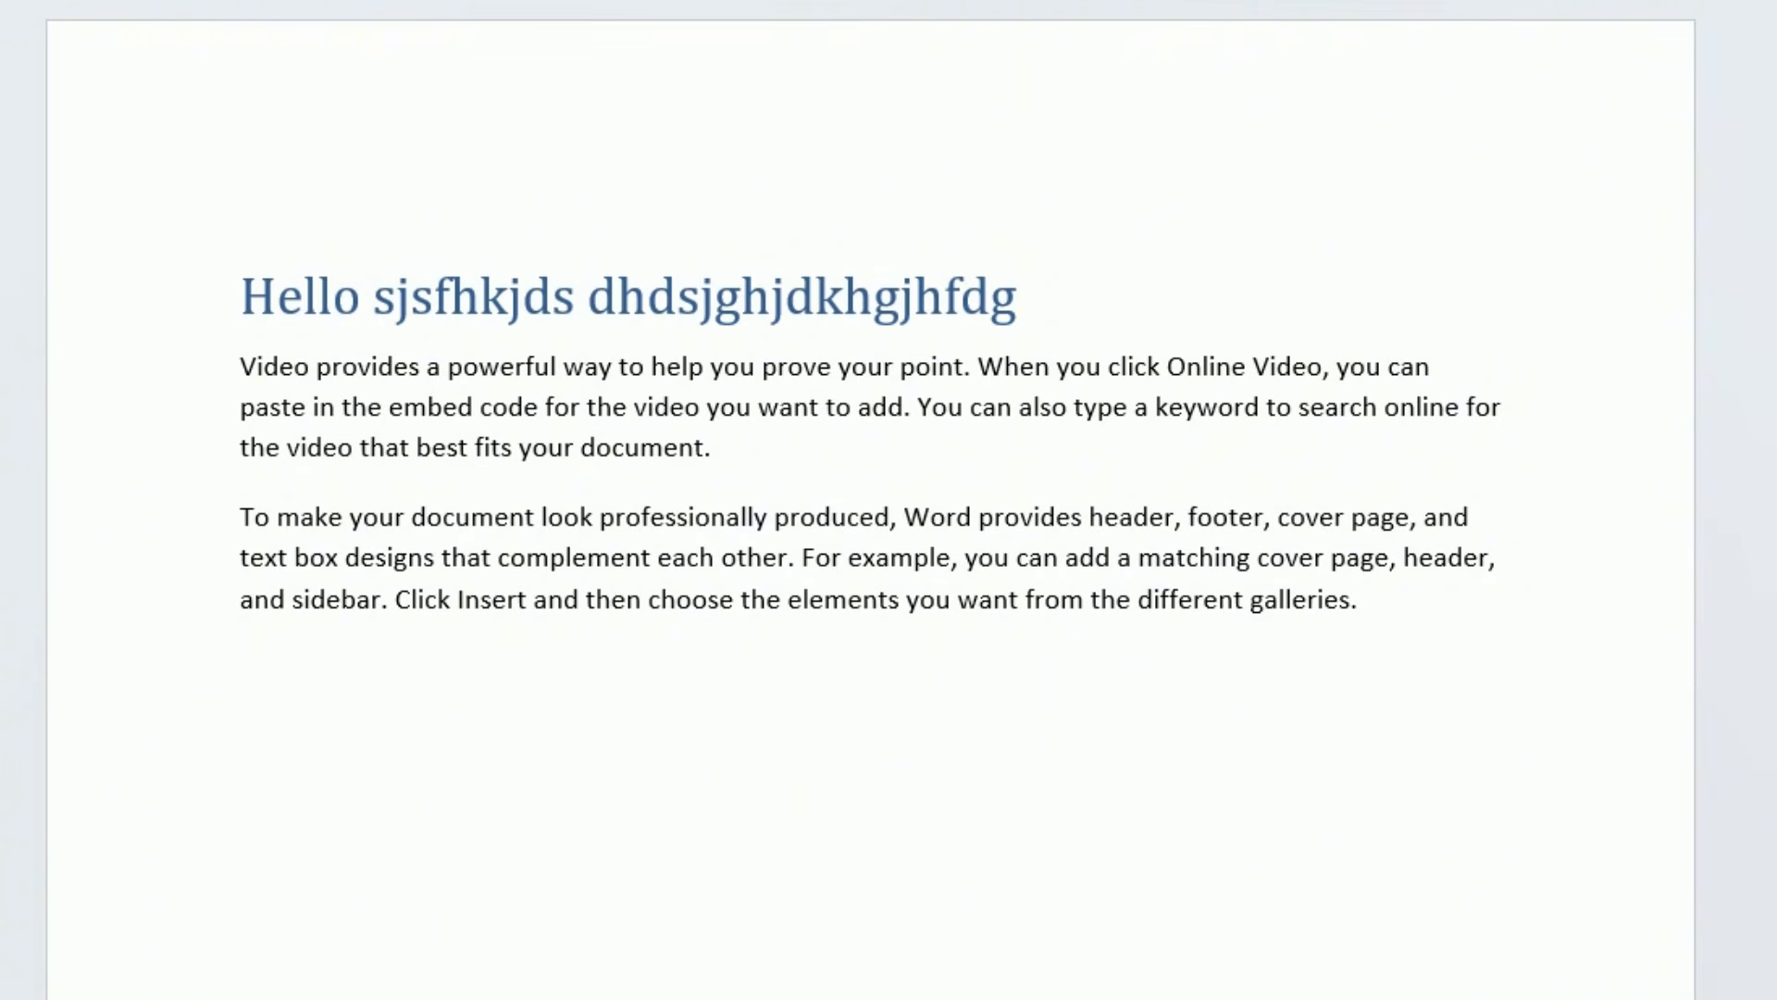
pyautogui.write('hhgh hjghdfghdjsgf')
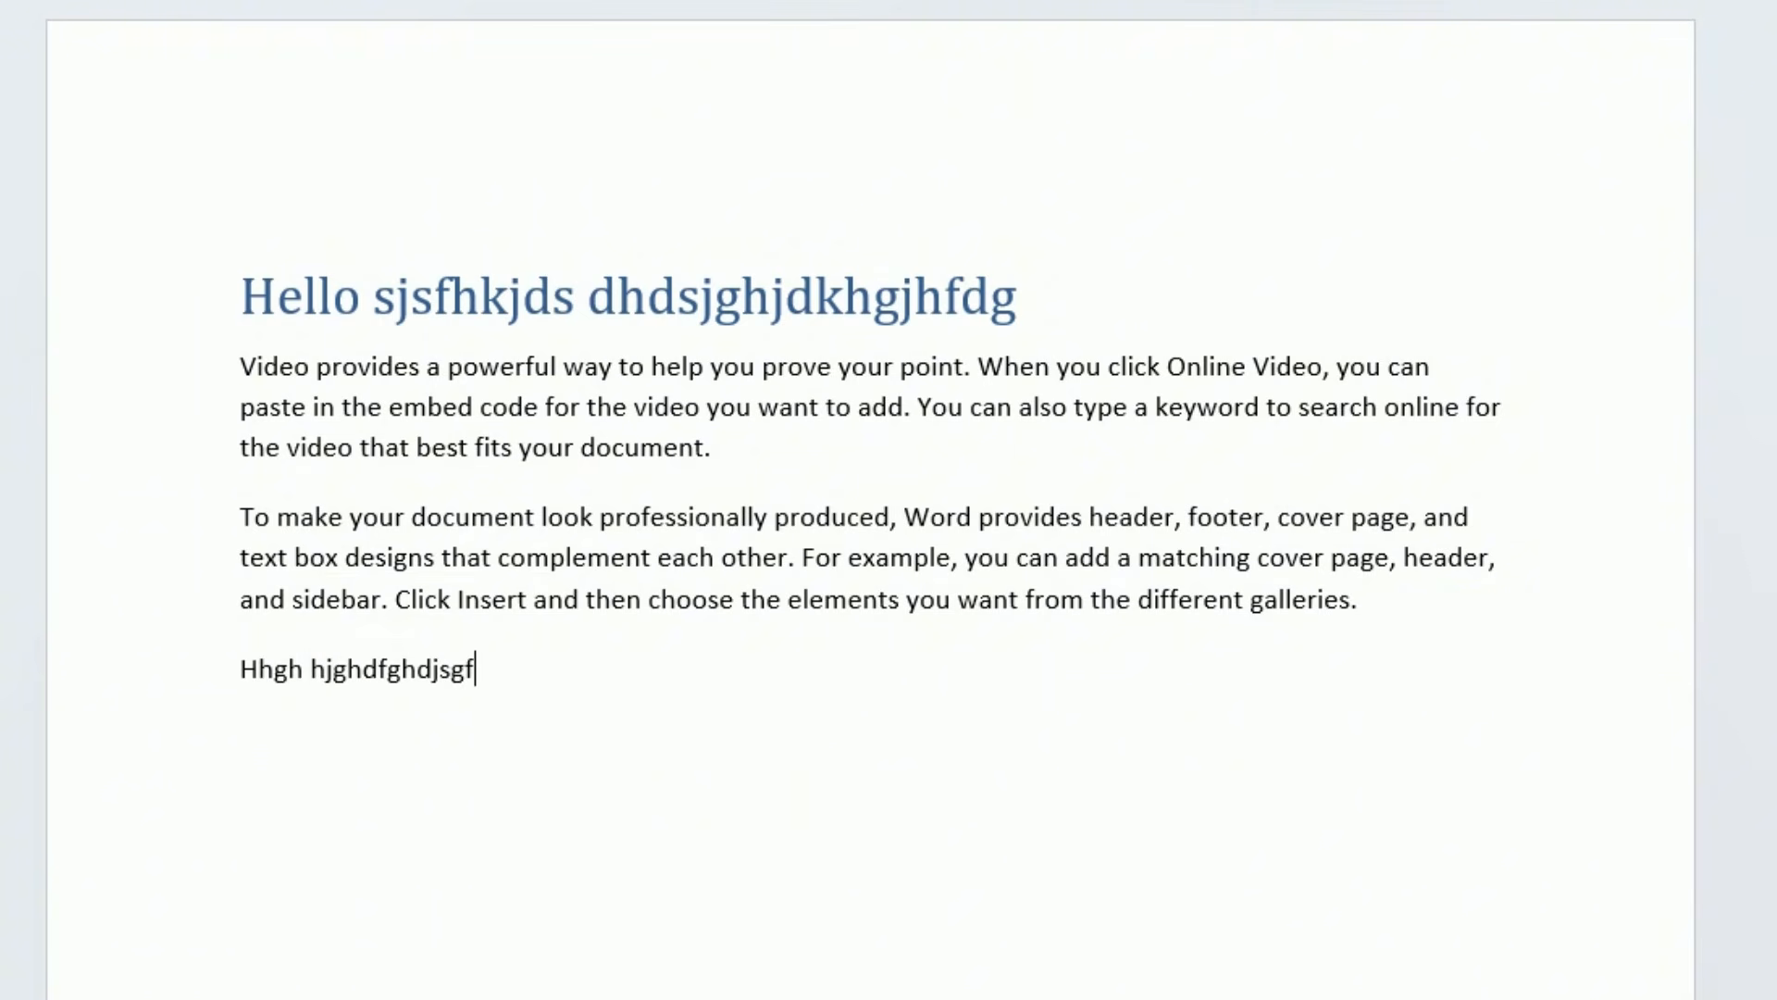
pyautogui.write(' hdsgfhjdsf')
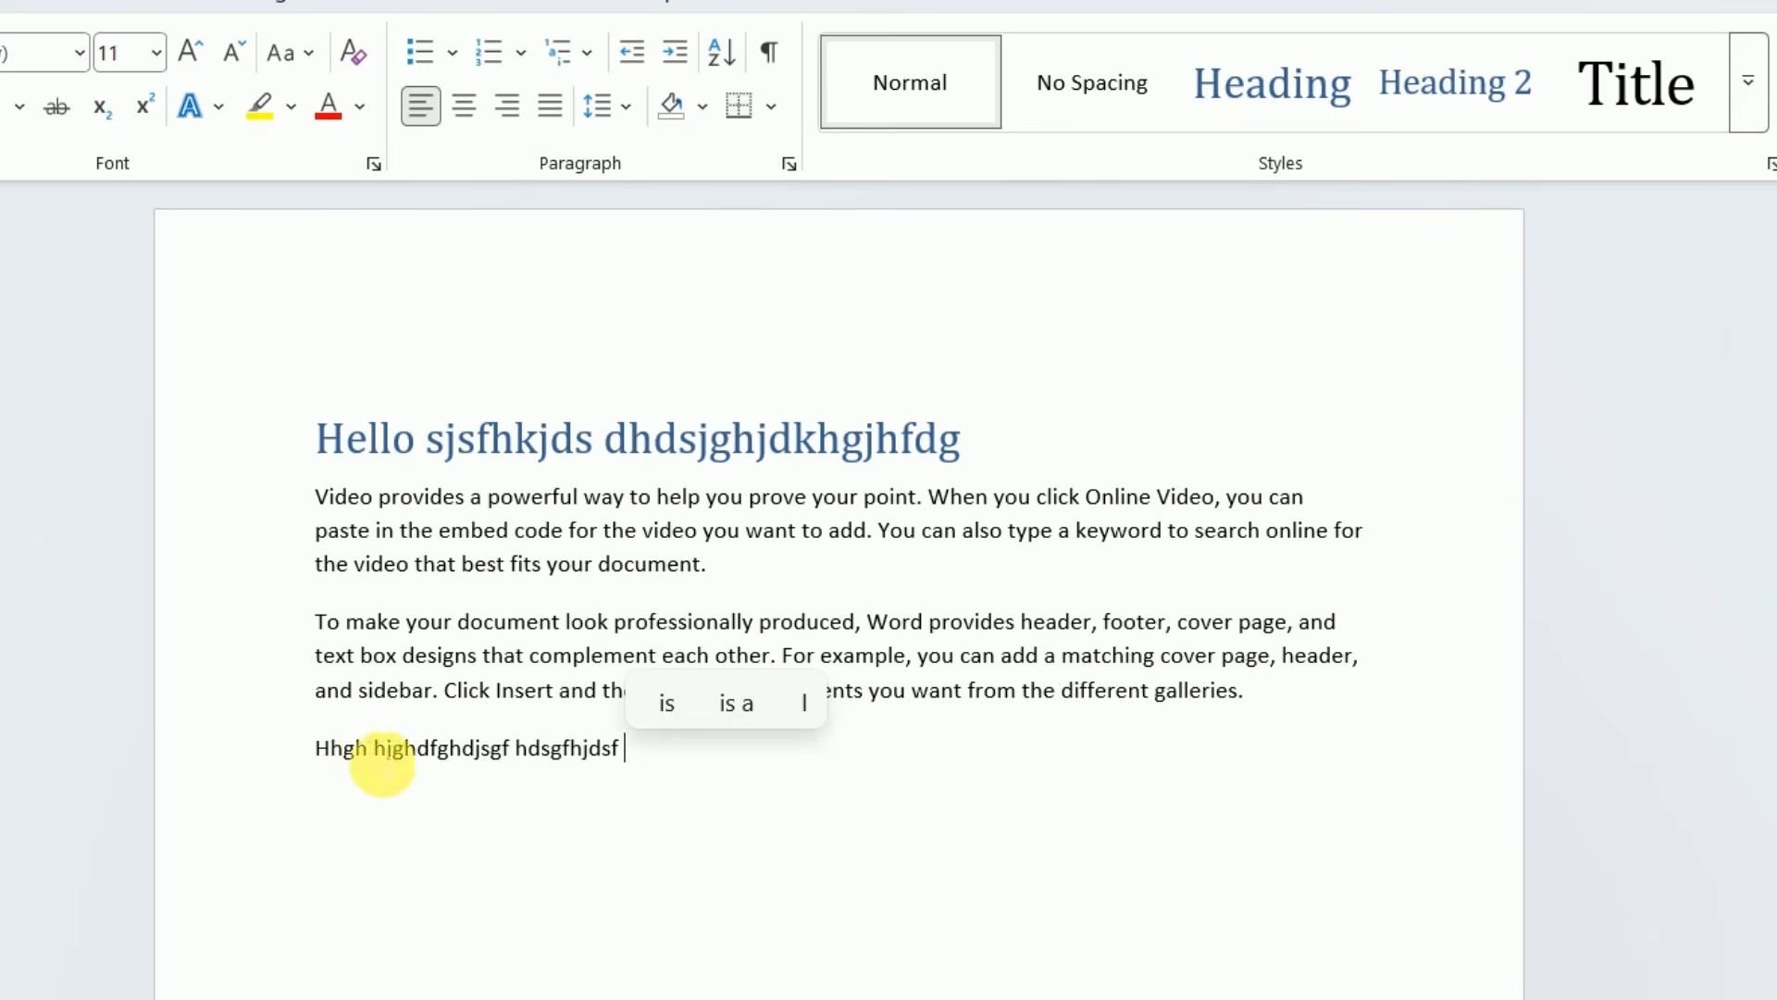
# Format the line "Hhgh hjghdfghdjsgf hdsgfhjdsf" with the top-level Heading style
pyautogui.moveTo(316, 748); pyautogui.dragTo(746, 766)
pyautogui.click(1245, 85)
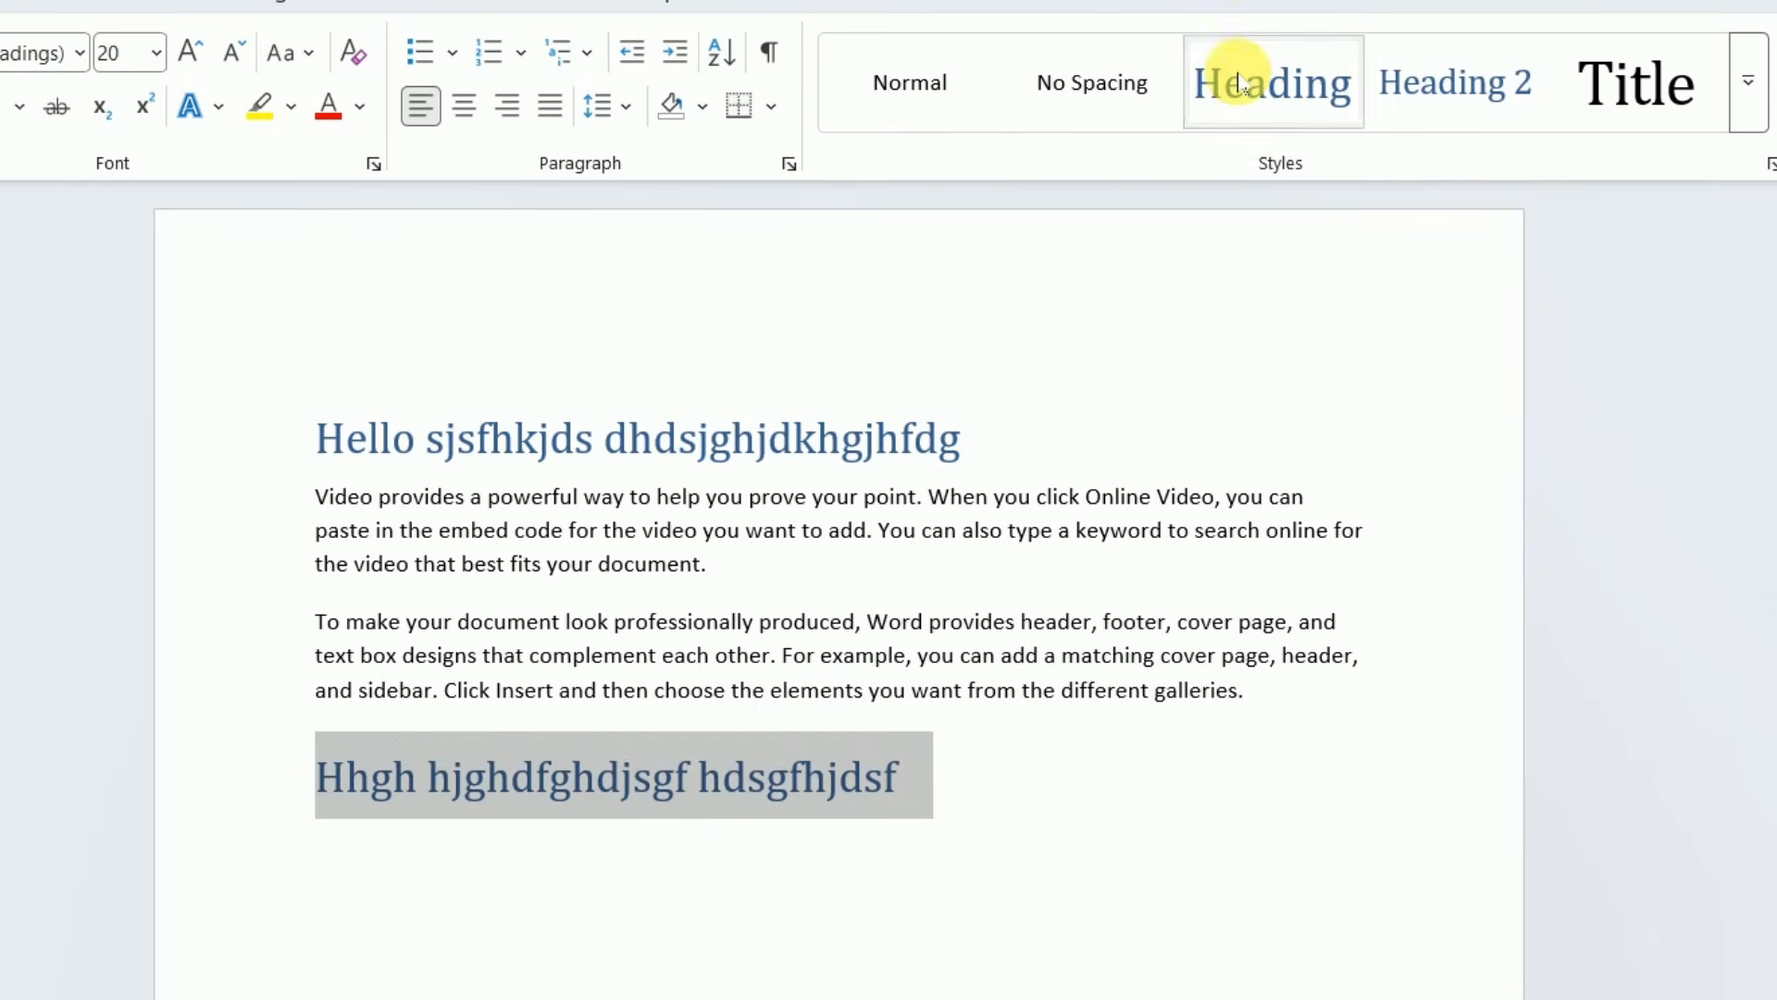
pyautogui.click(987, 783)
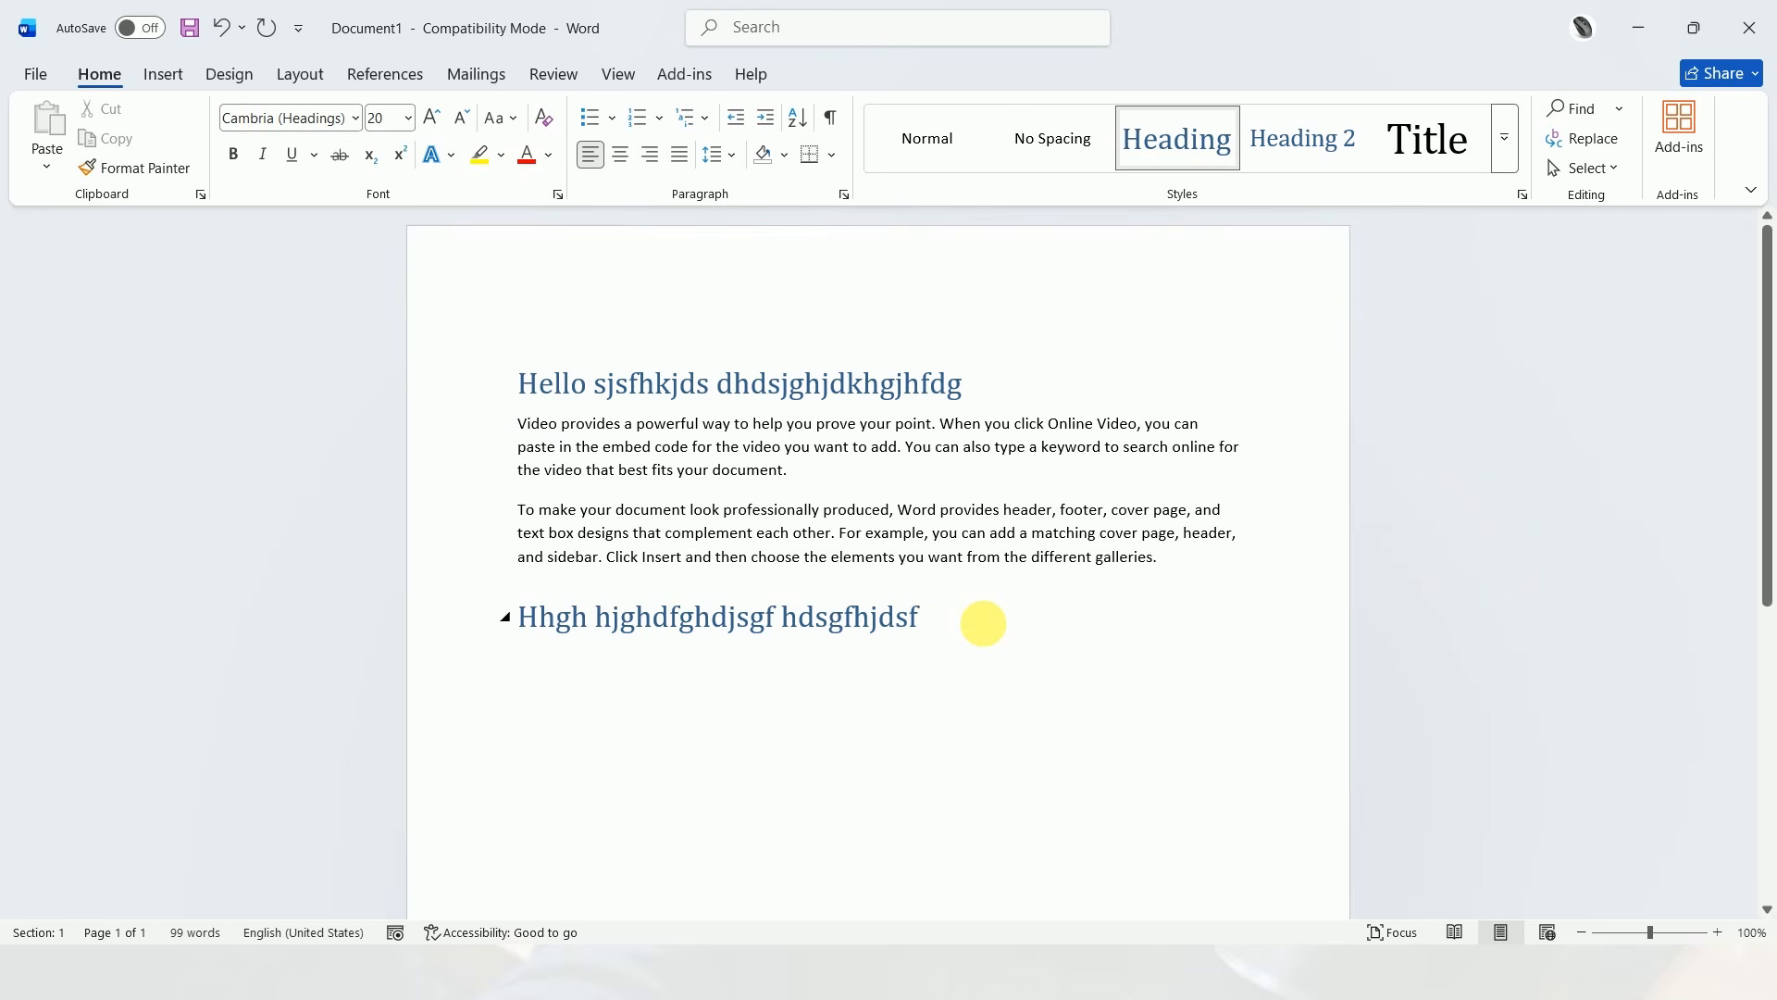
# Write the body line "Gfd fdgfdhfghgfh" under the second heading
pyautogui.press('Return')
pyautogui.write('gfd')
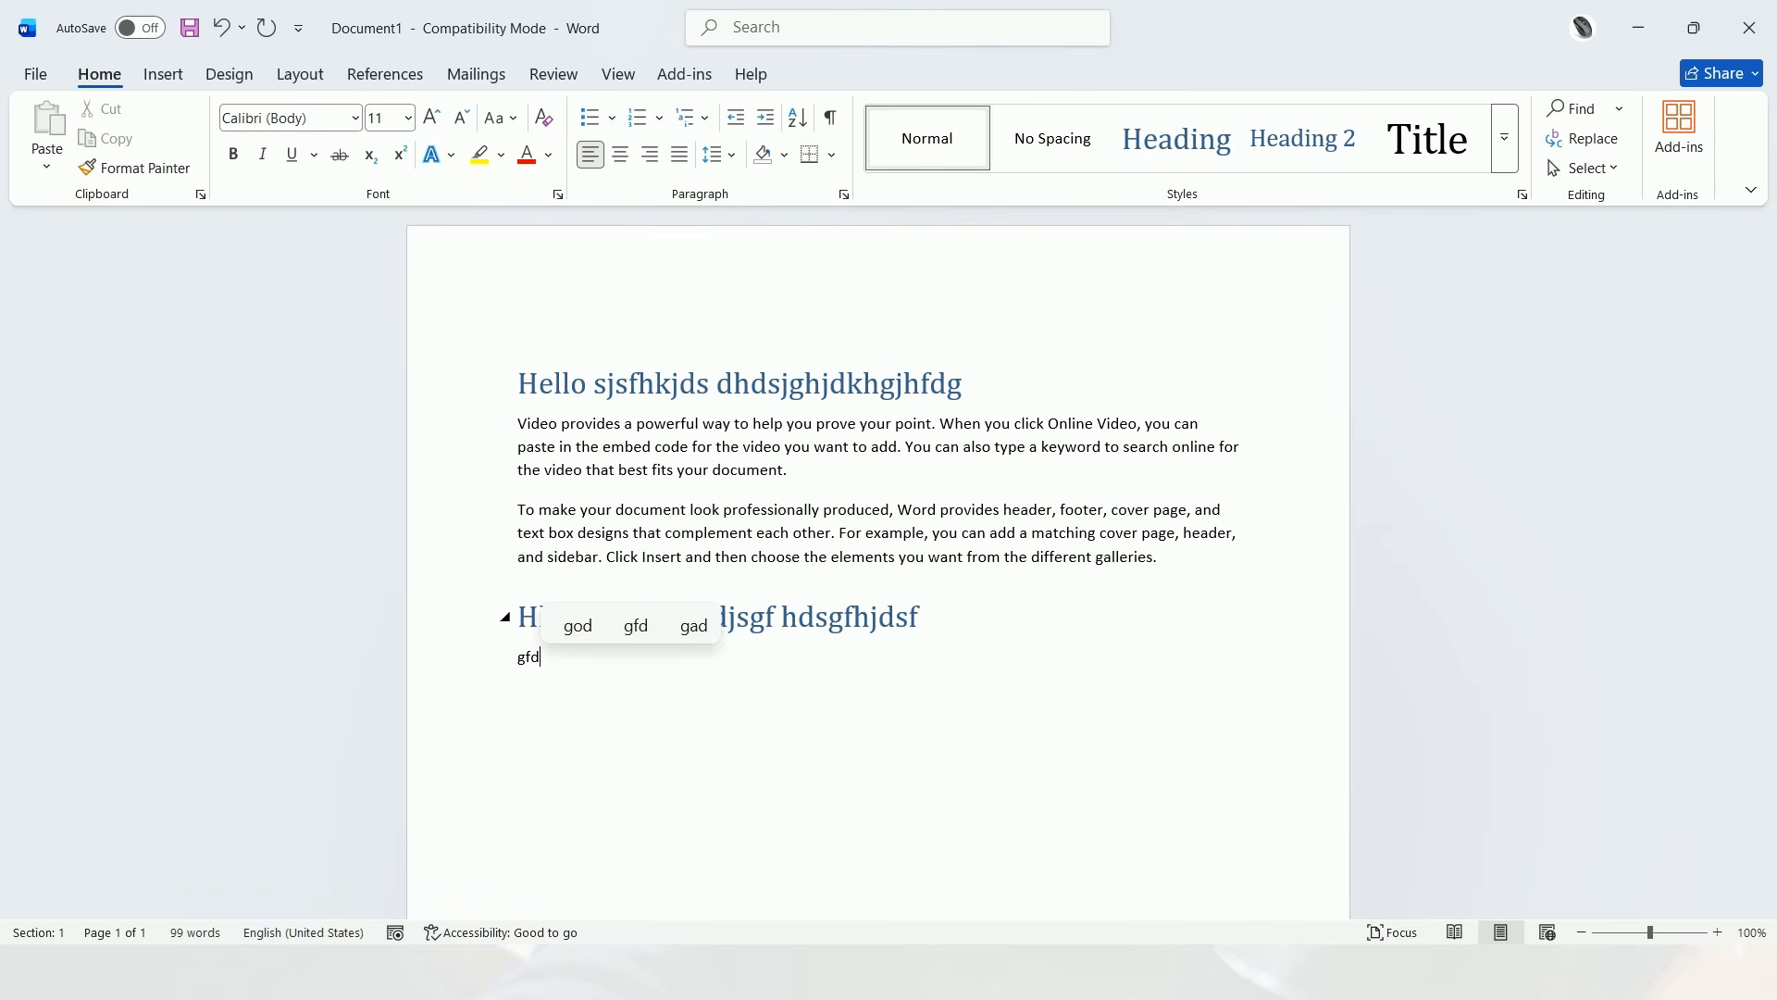
pyautogui.write(' fdgfdhfghgf')
pyautogui.scroll(-1, 866, 467)
pyautogui.write('h')
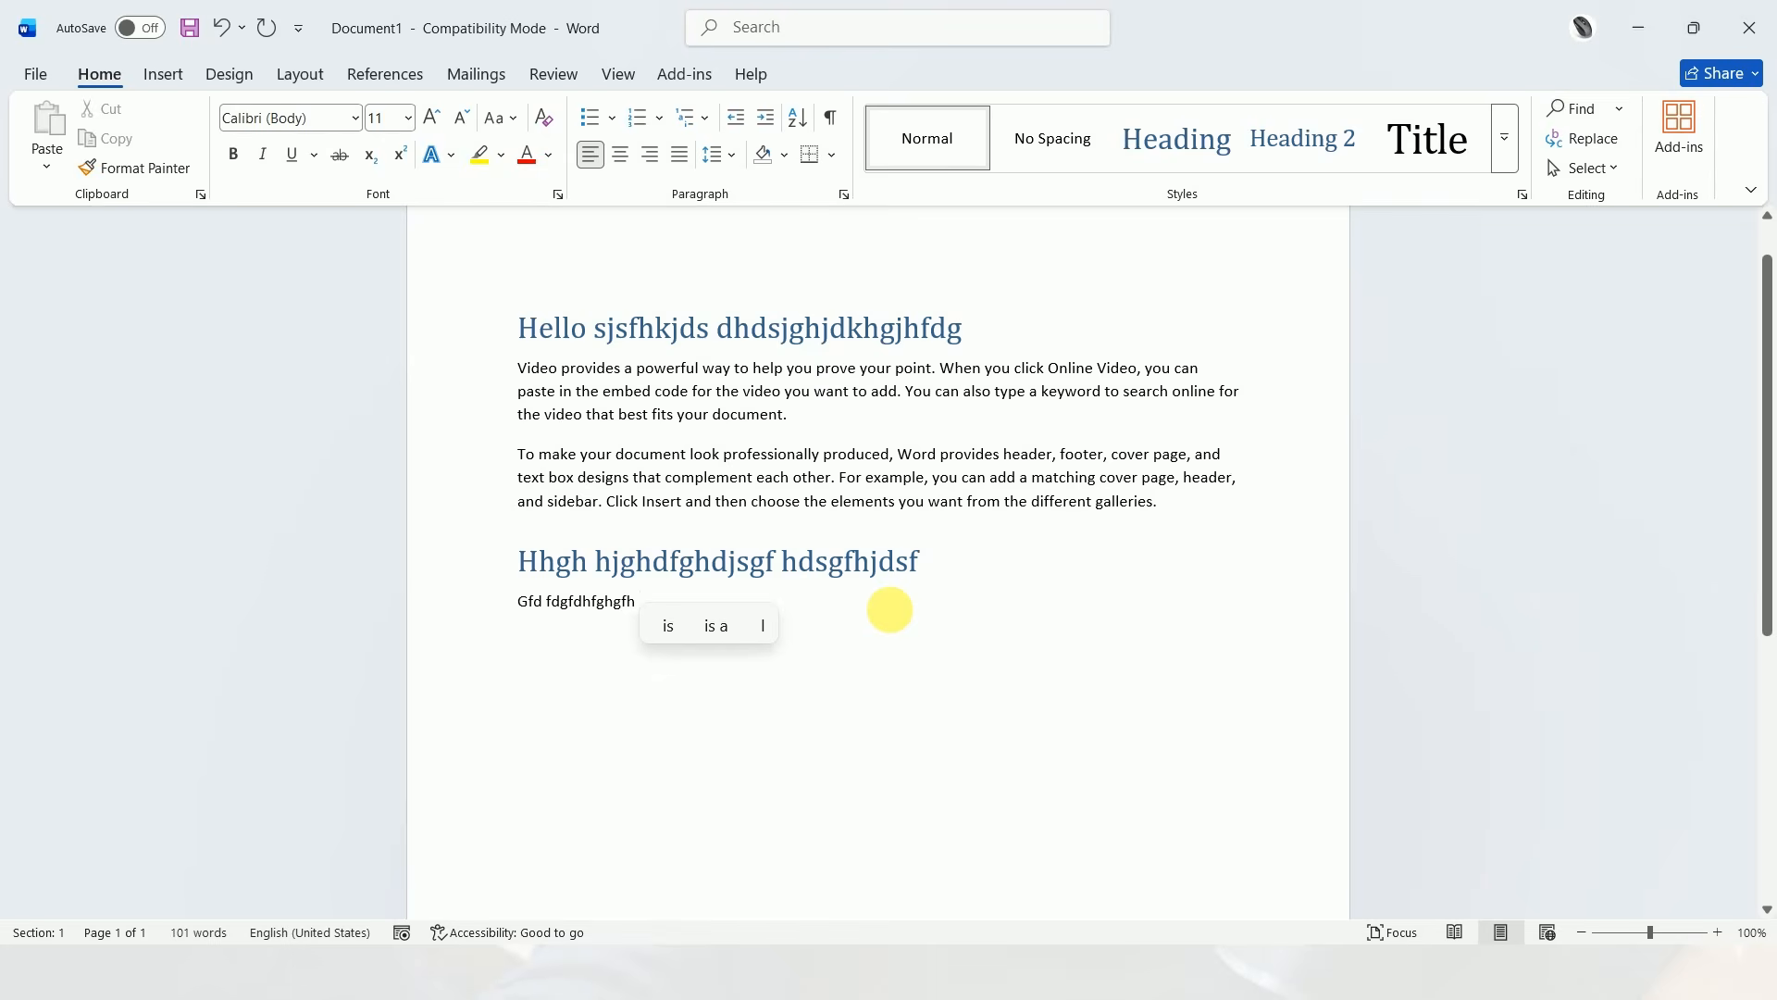
# Add the line "Types of computer" as a new paragraph below "Gfd fdgfdhfghgfh"
pyautogui.press('Return')
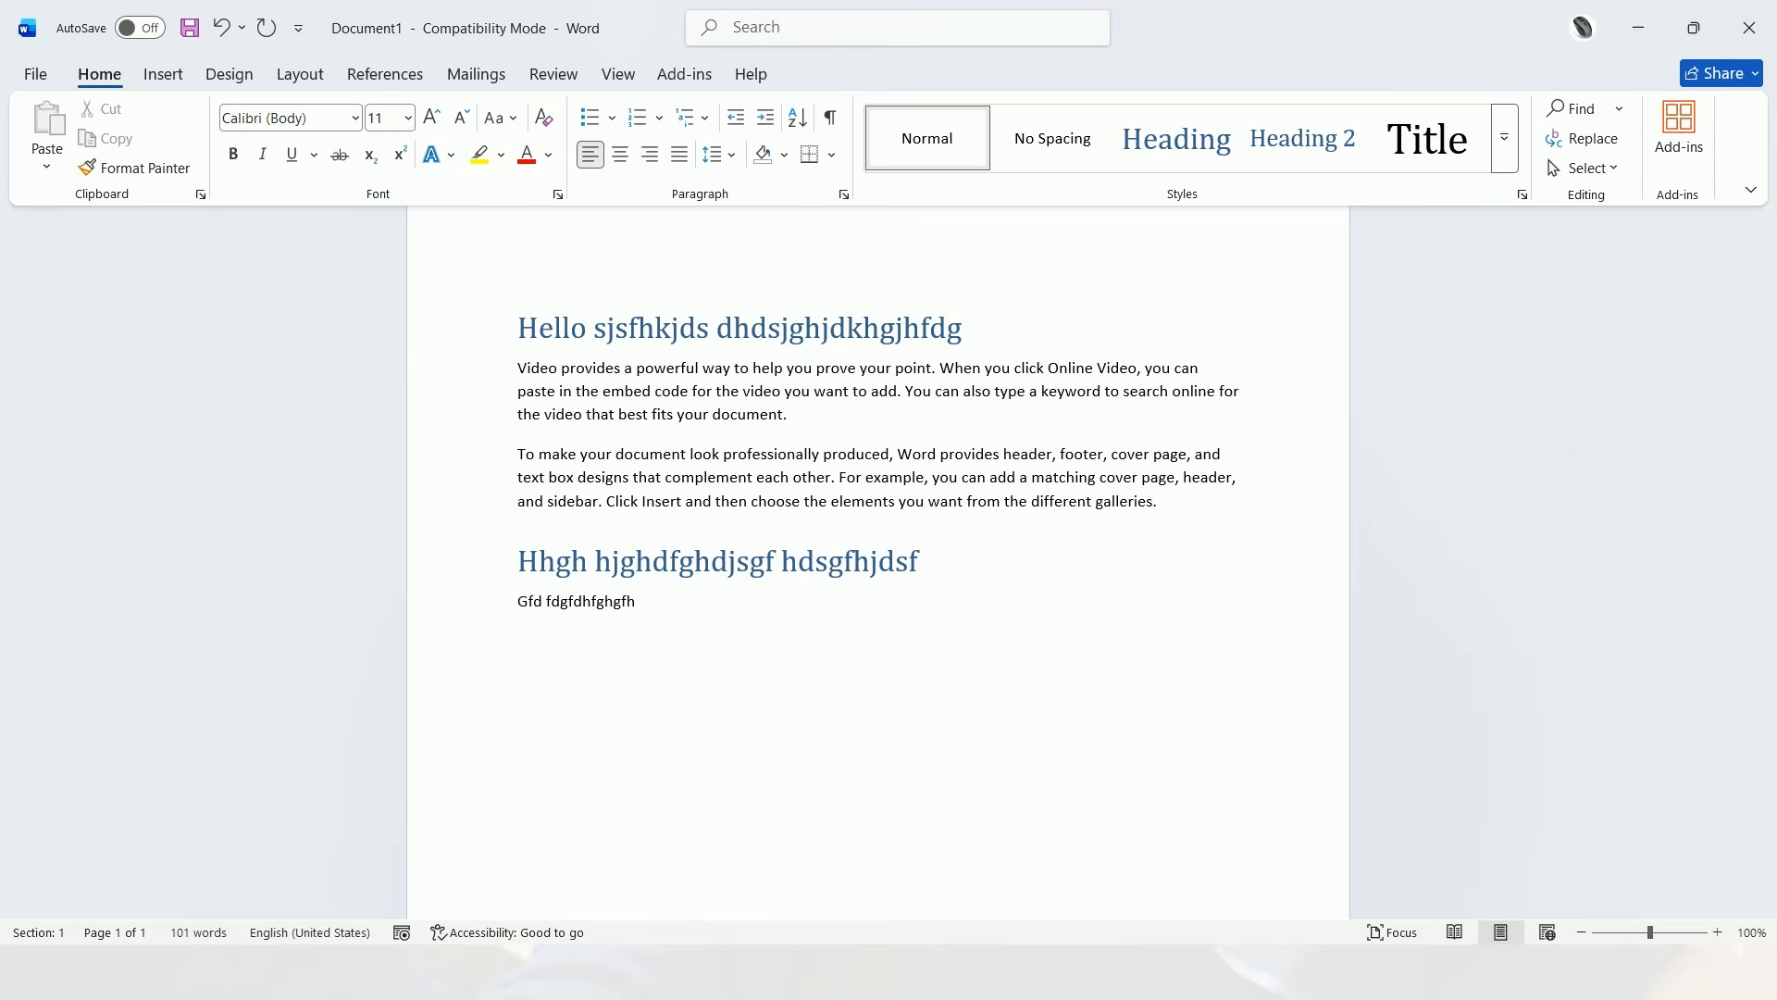
pyautogui.scroll(-3, 789, 685)
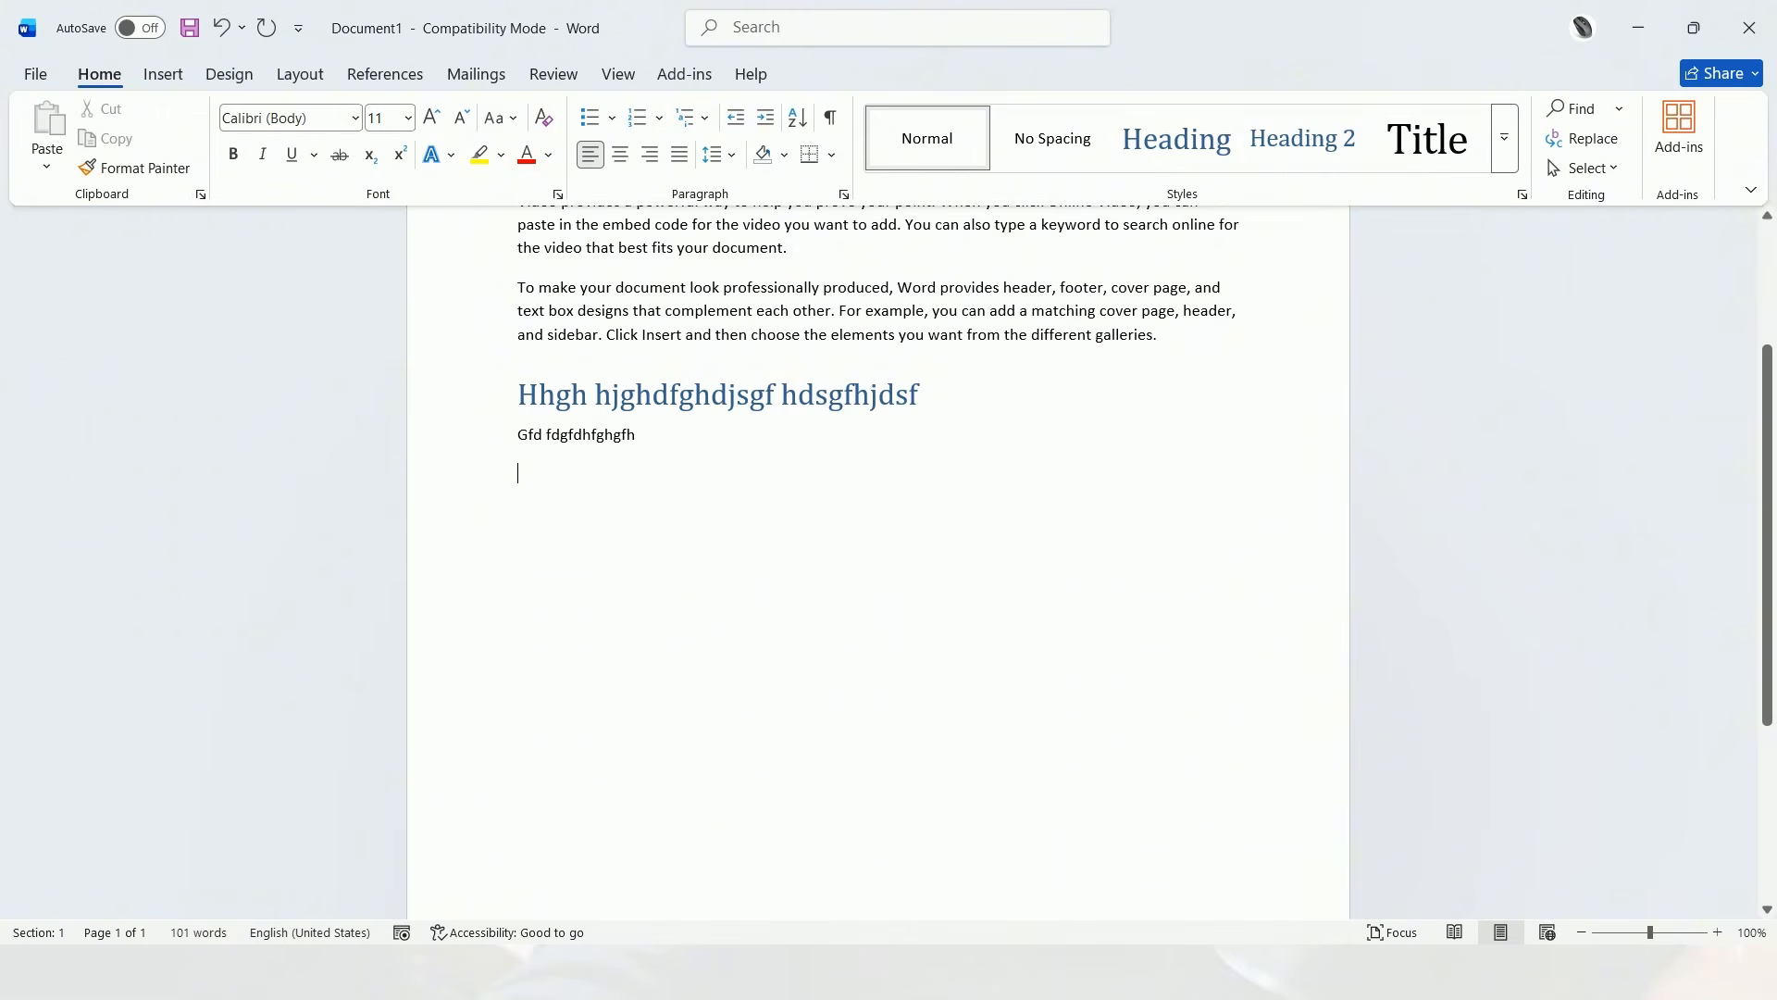
pyautogui.write('Ty')
pyautogui.write('pes ')
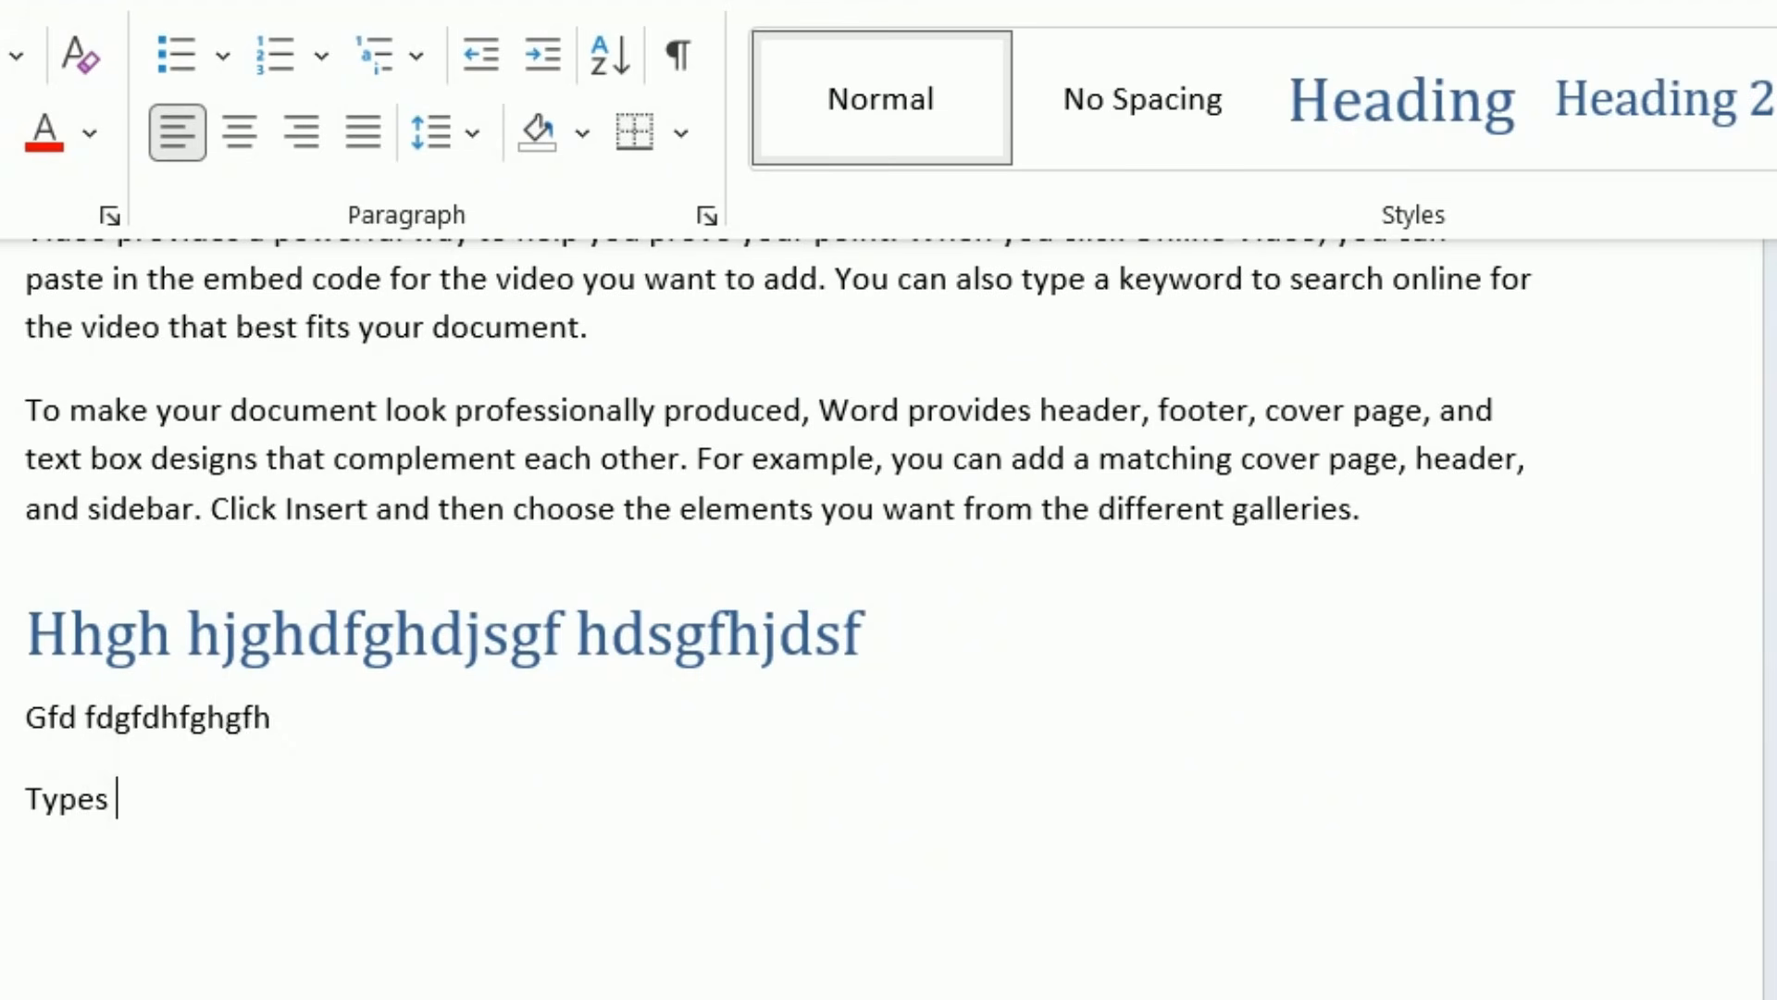
pyautogui.write('of computer')
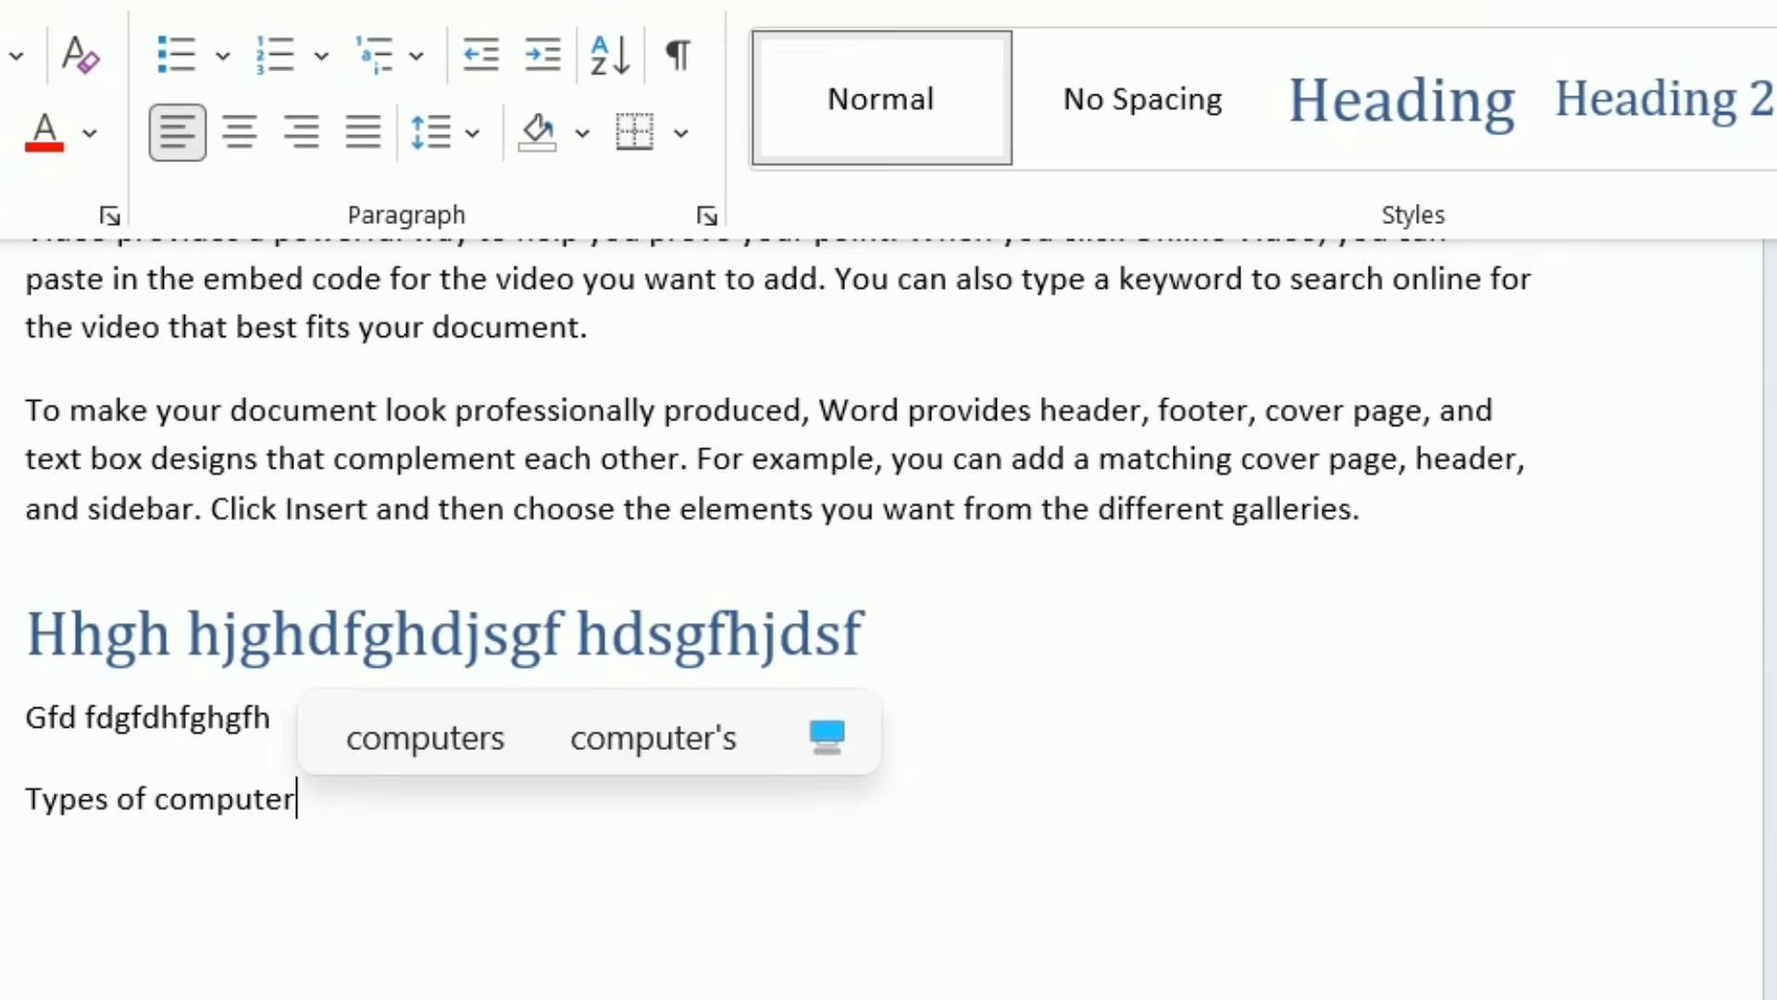
pyautogui.press('Return')
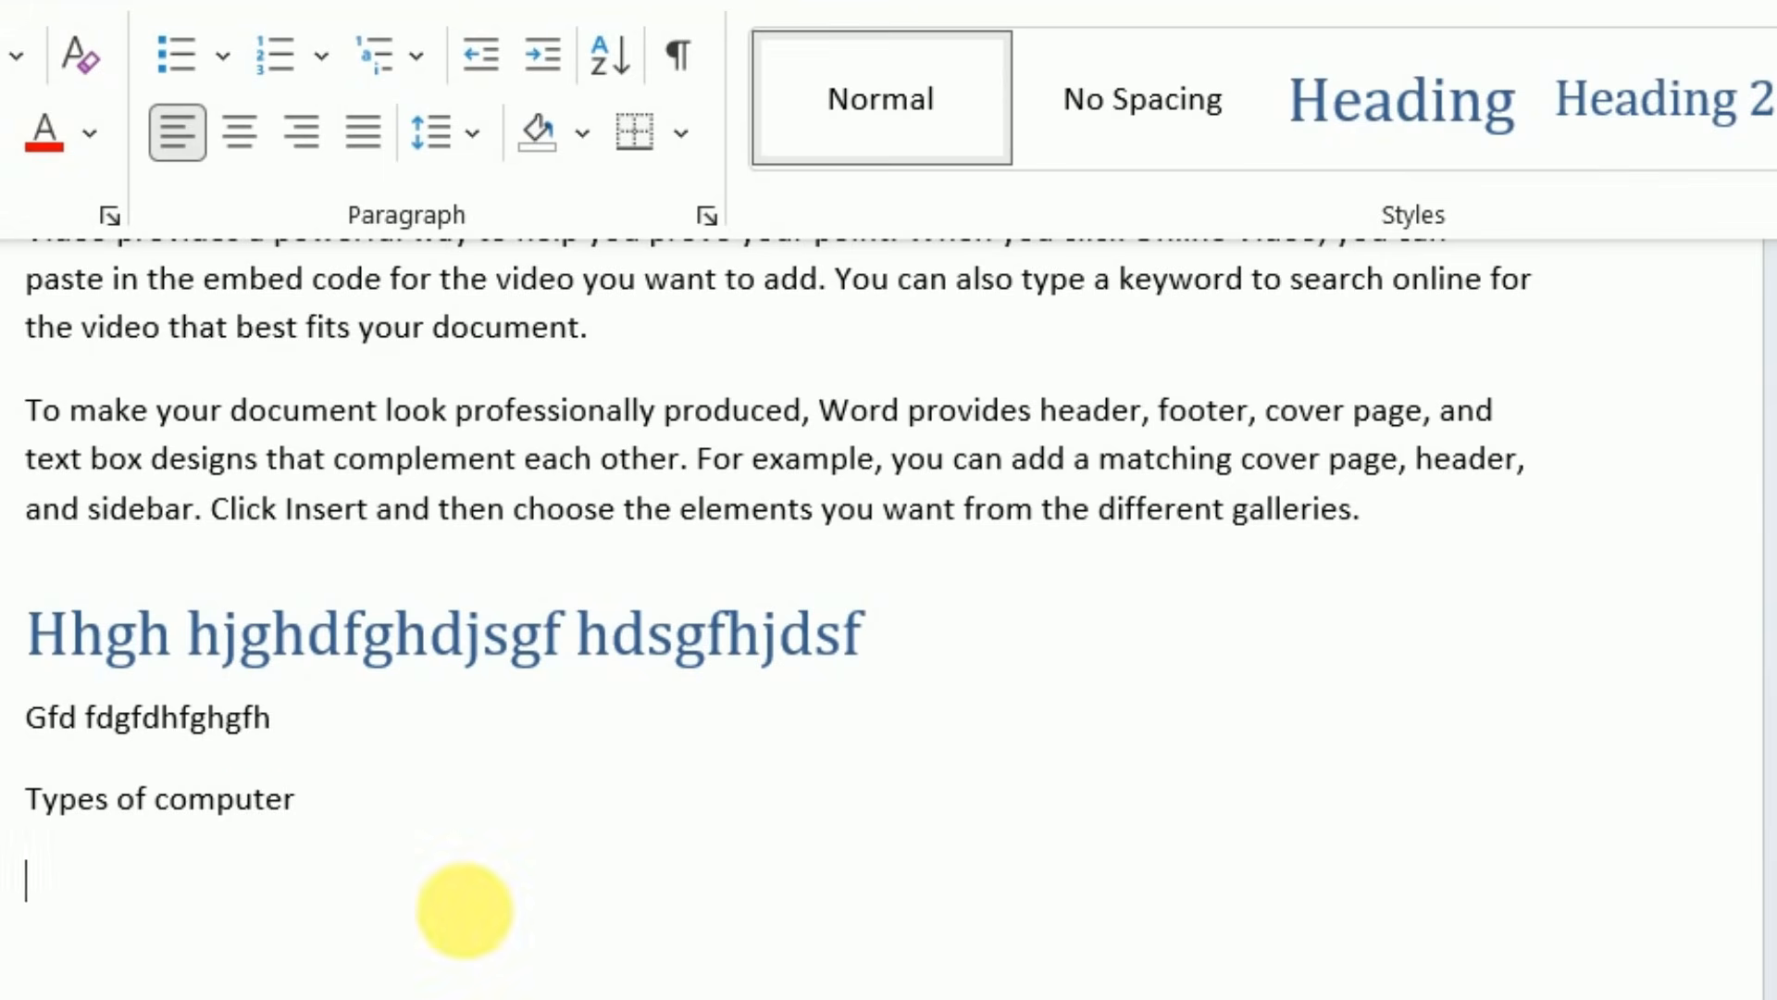
# Apply the Heading 2 style to the line "Types of computer"
pyautogui.moveTo(250, 813); pyautogui.dragTo(31, 808)
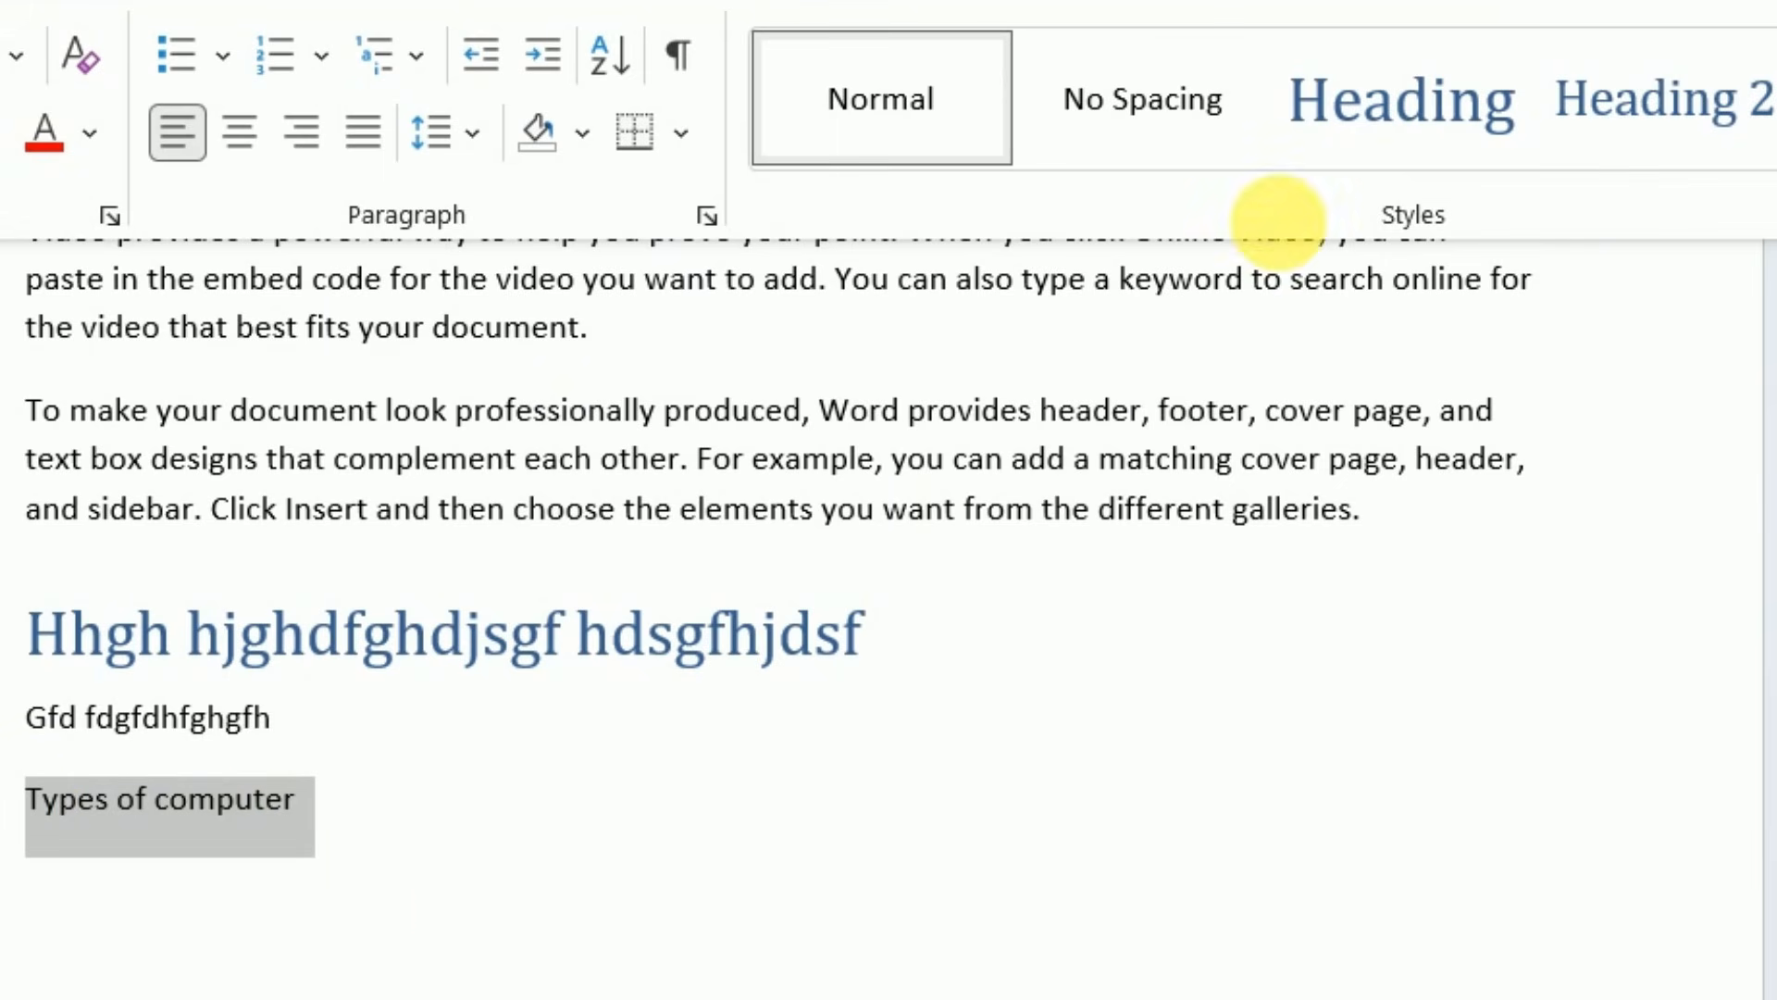
pyautogui.click(1620, 134)
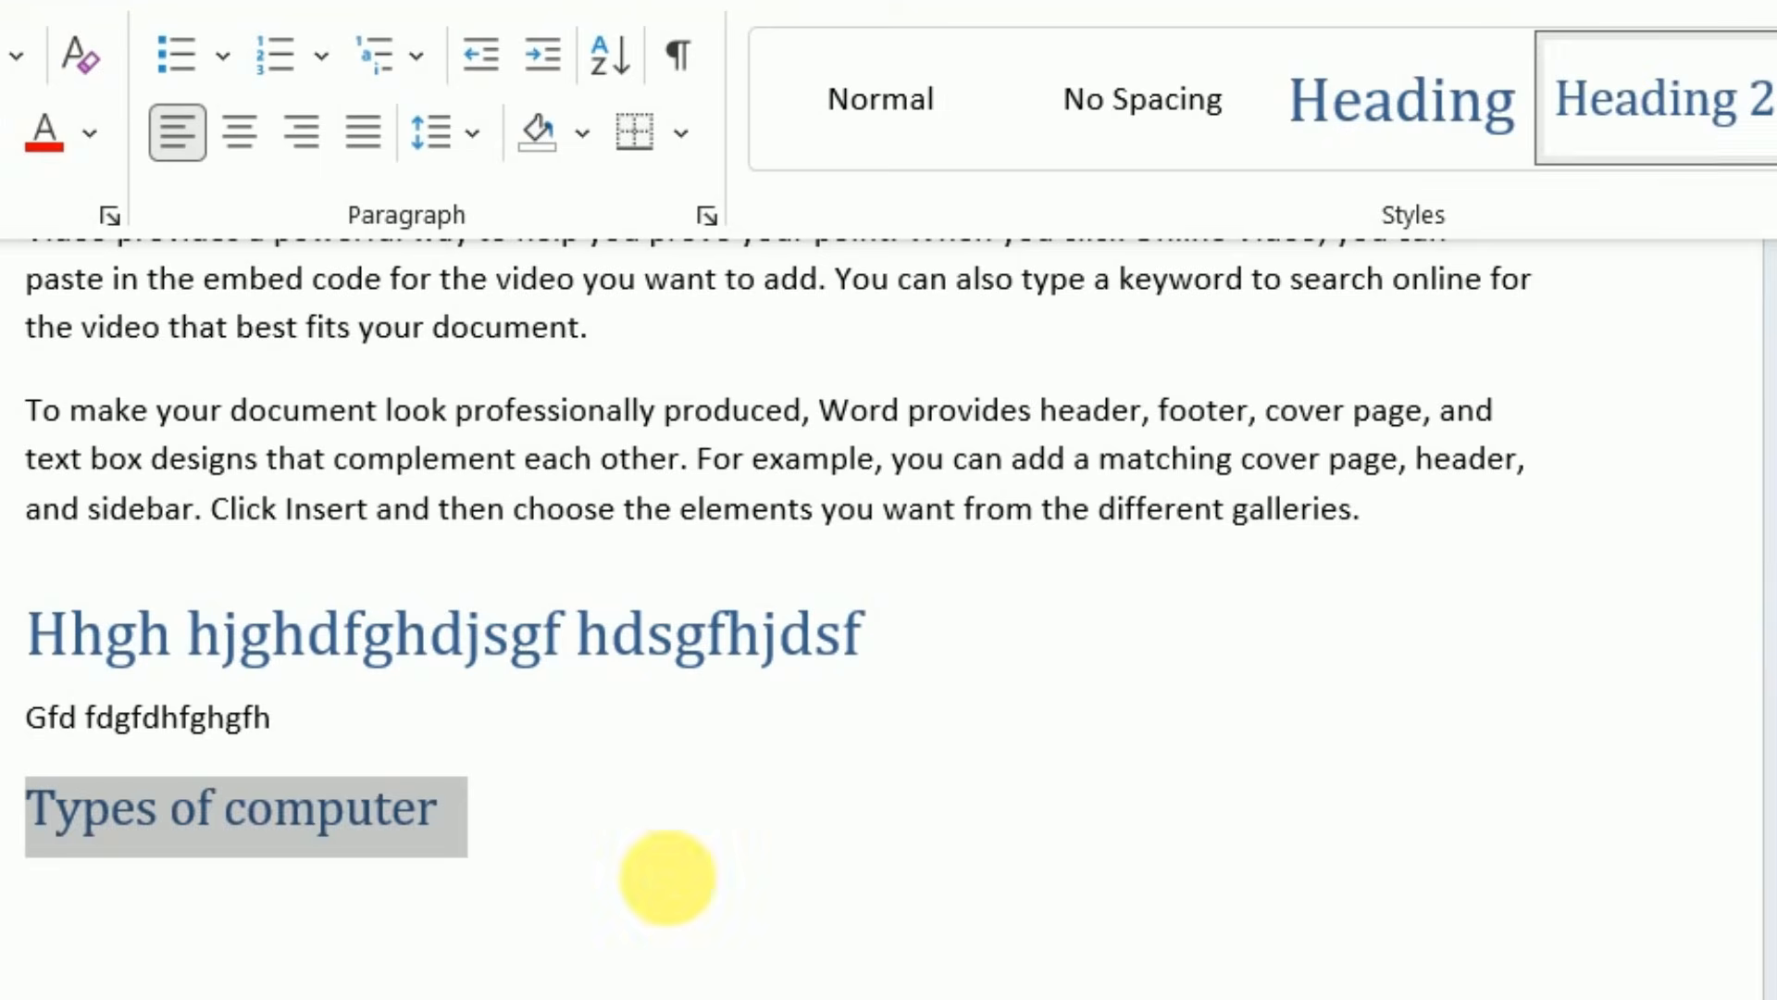
pyautogui.click(666, 873)
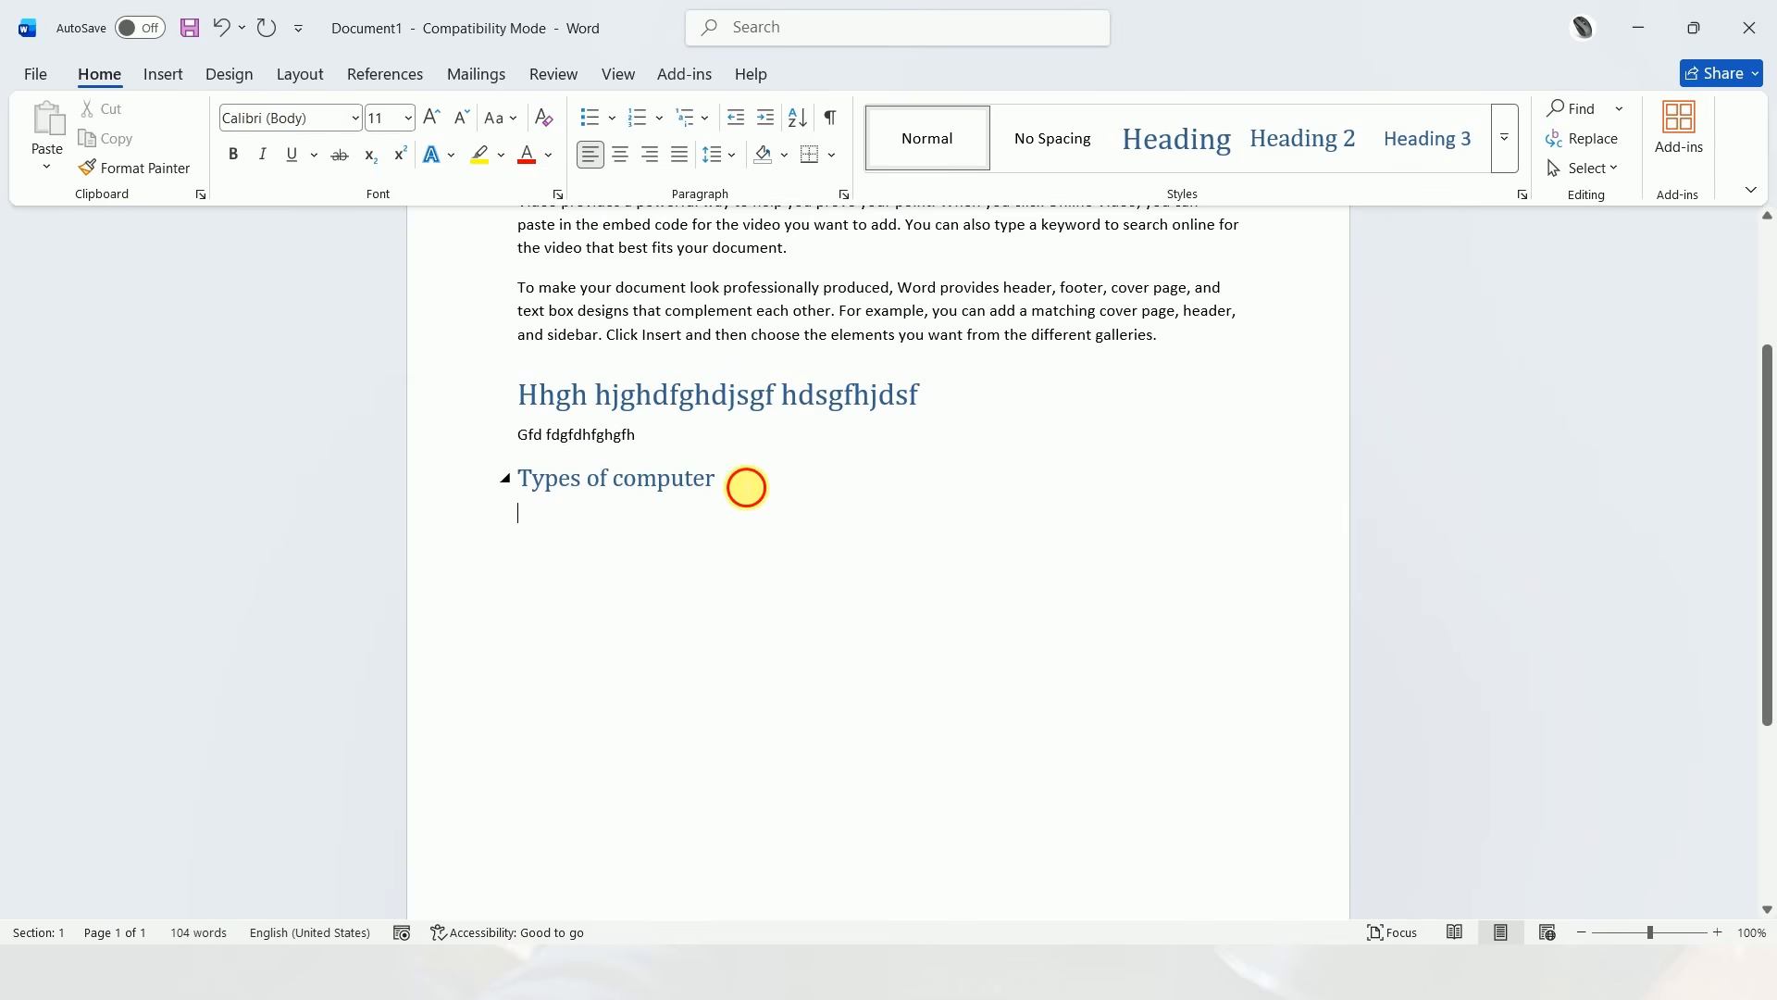
pyautogui.click(746, 487)
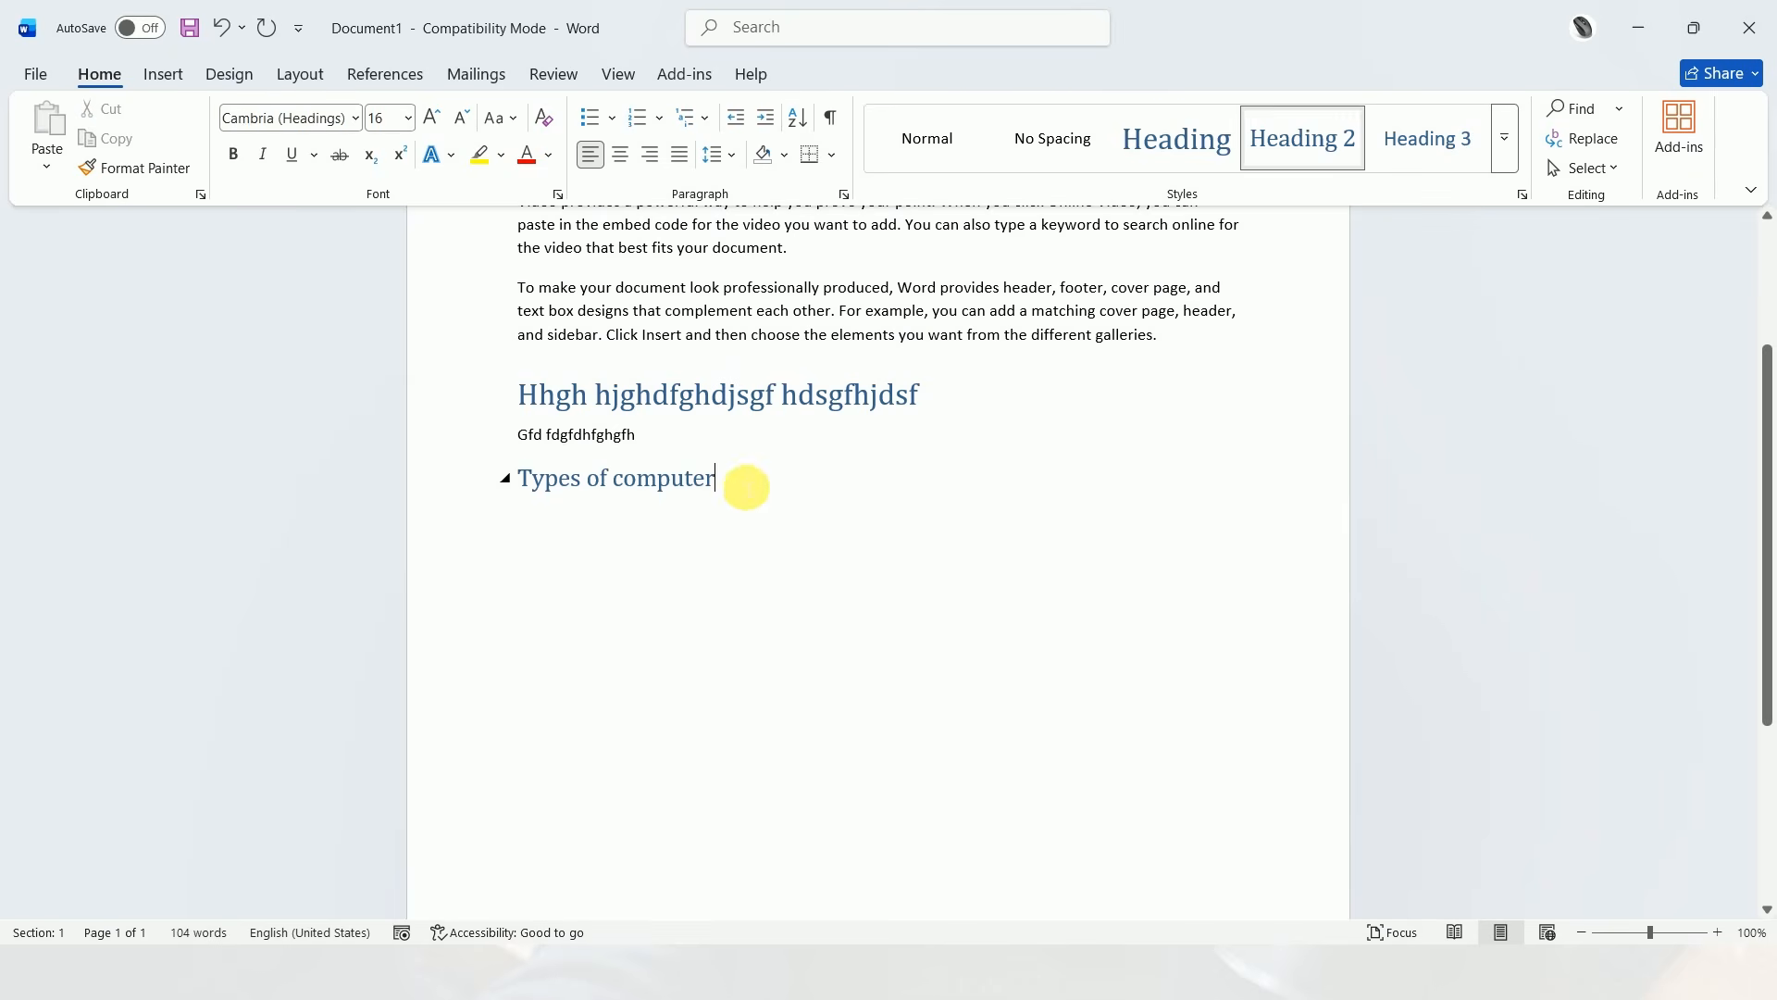
# Enter four separate lines under "Types of computer": "Jhjkhjkhj", "Dfdjfkljkl", "Dsfdksjgk" and "dsgdgfdg"
pyautogui.click(672, 541)
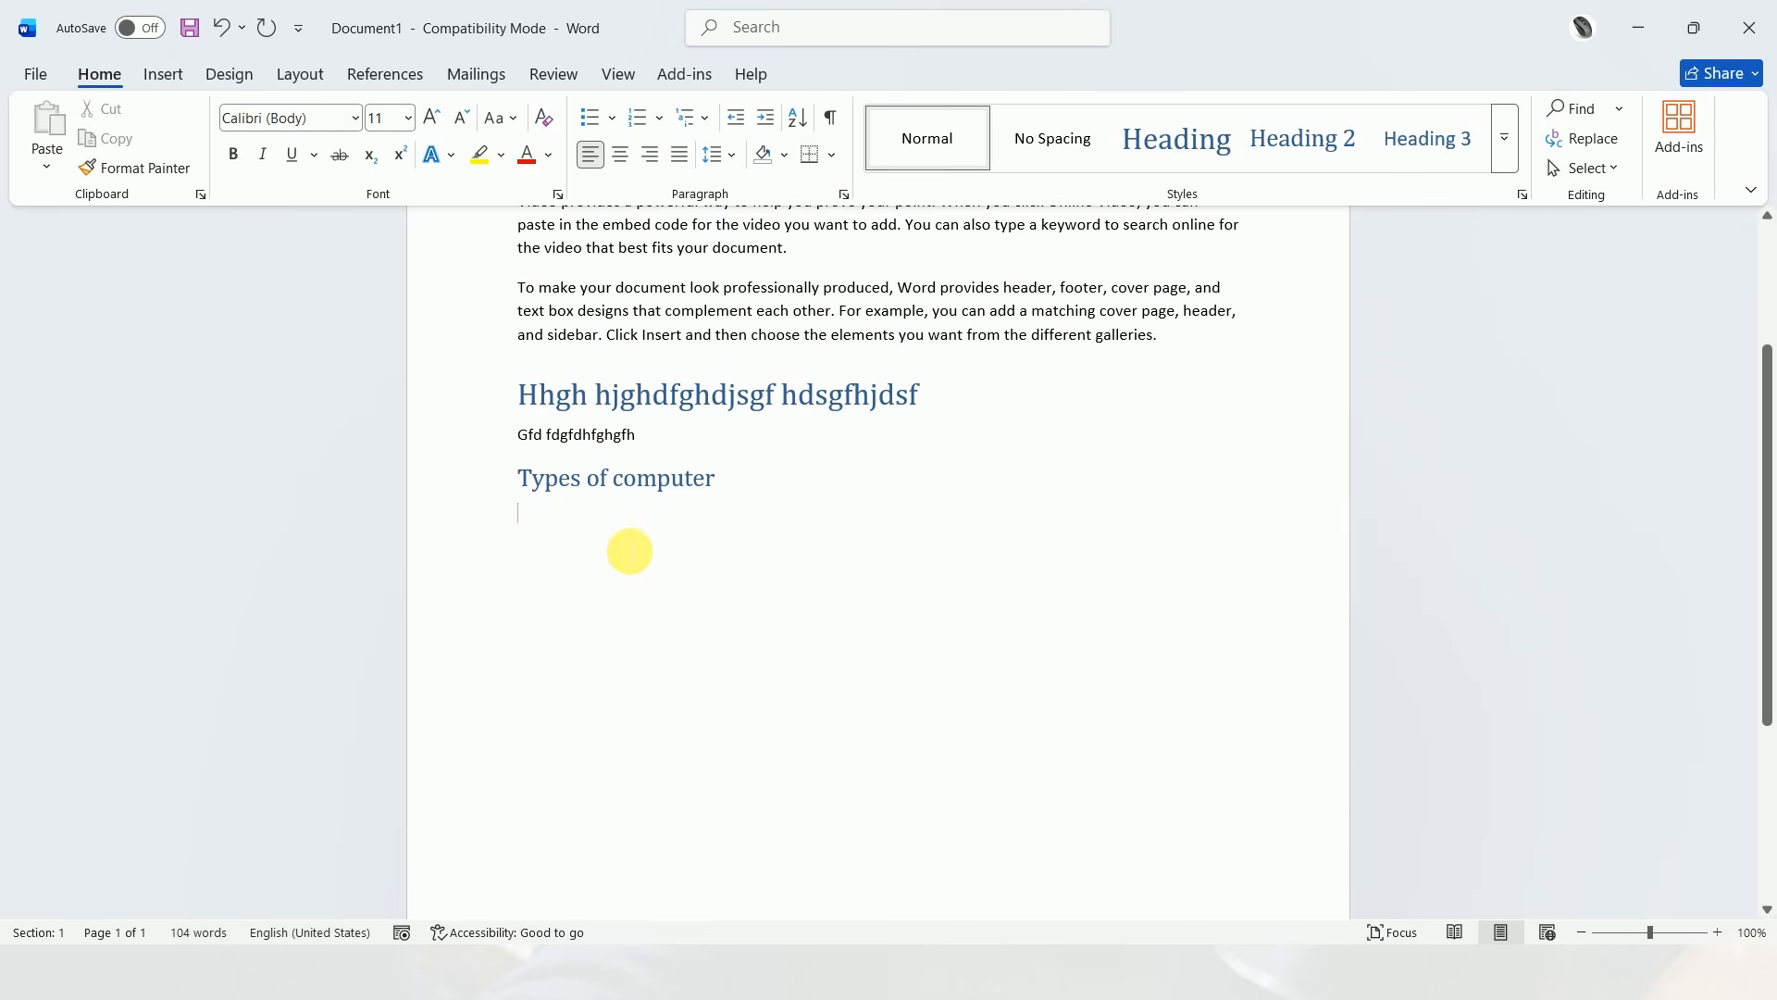
pyautogui.write('jhjkhjkhj')
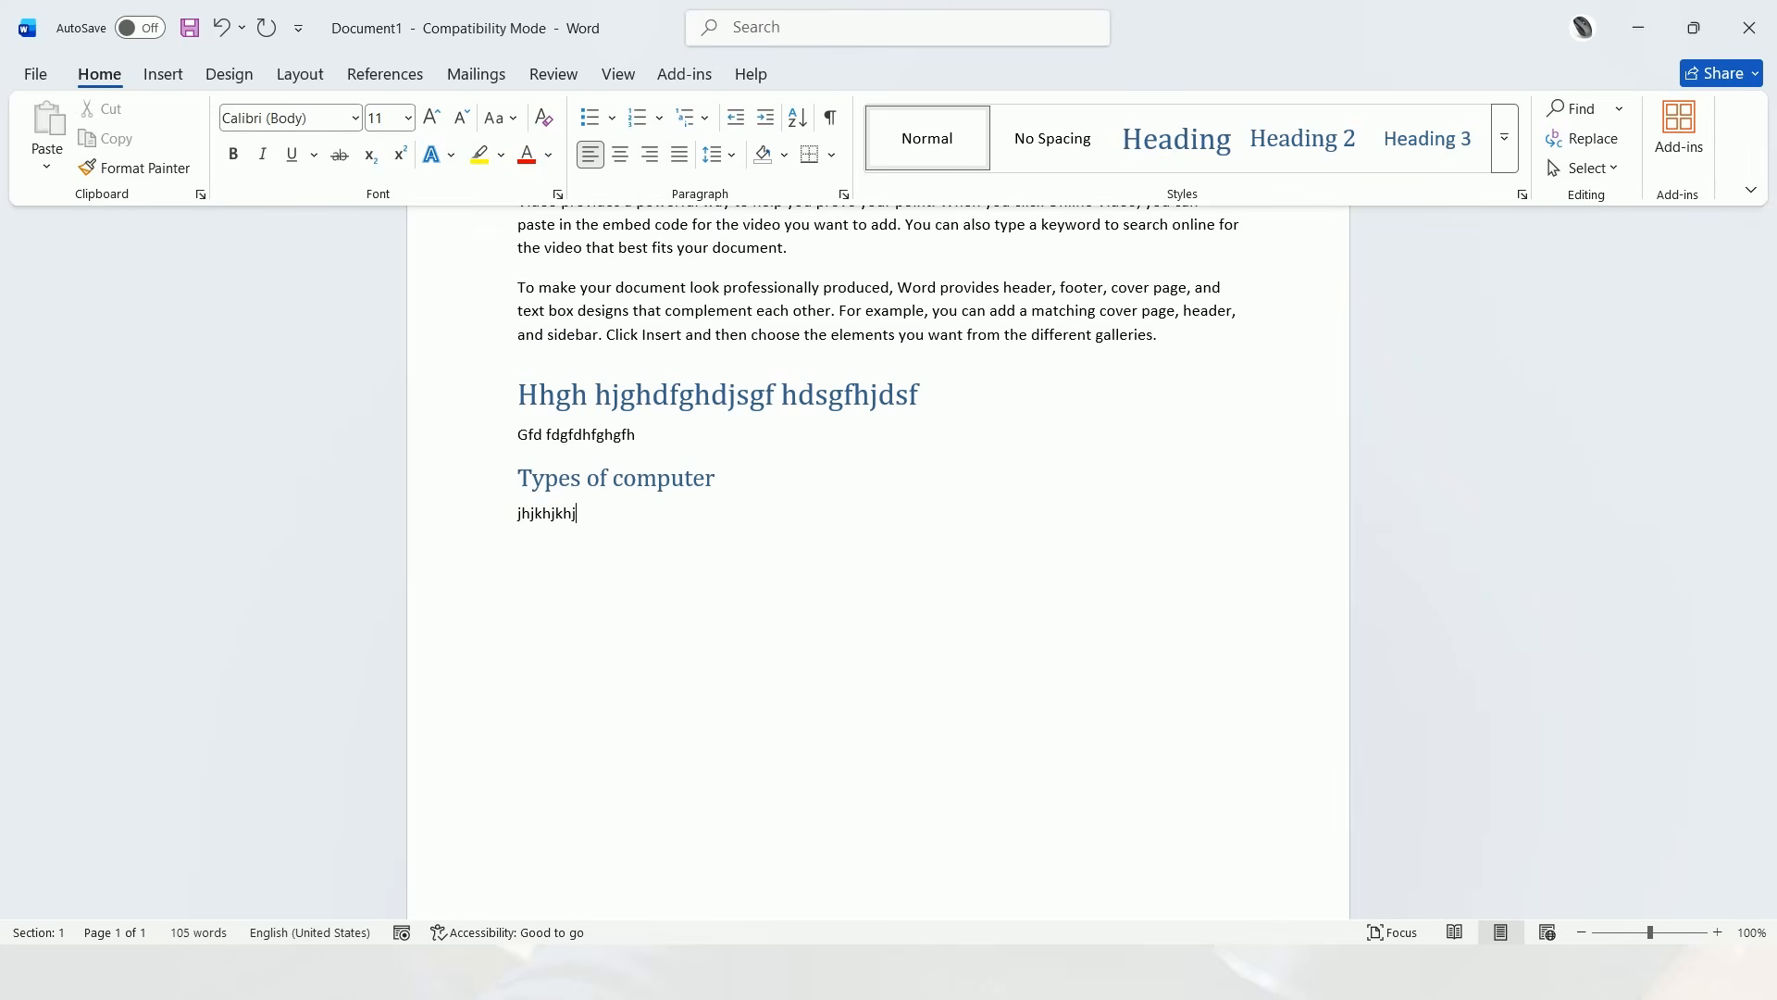
pyautogui.write('dsfdksjgk')
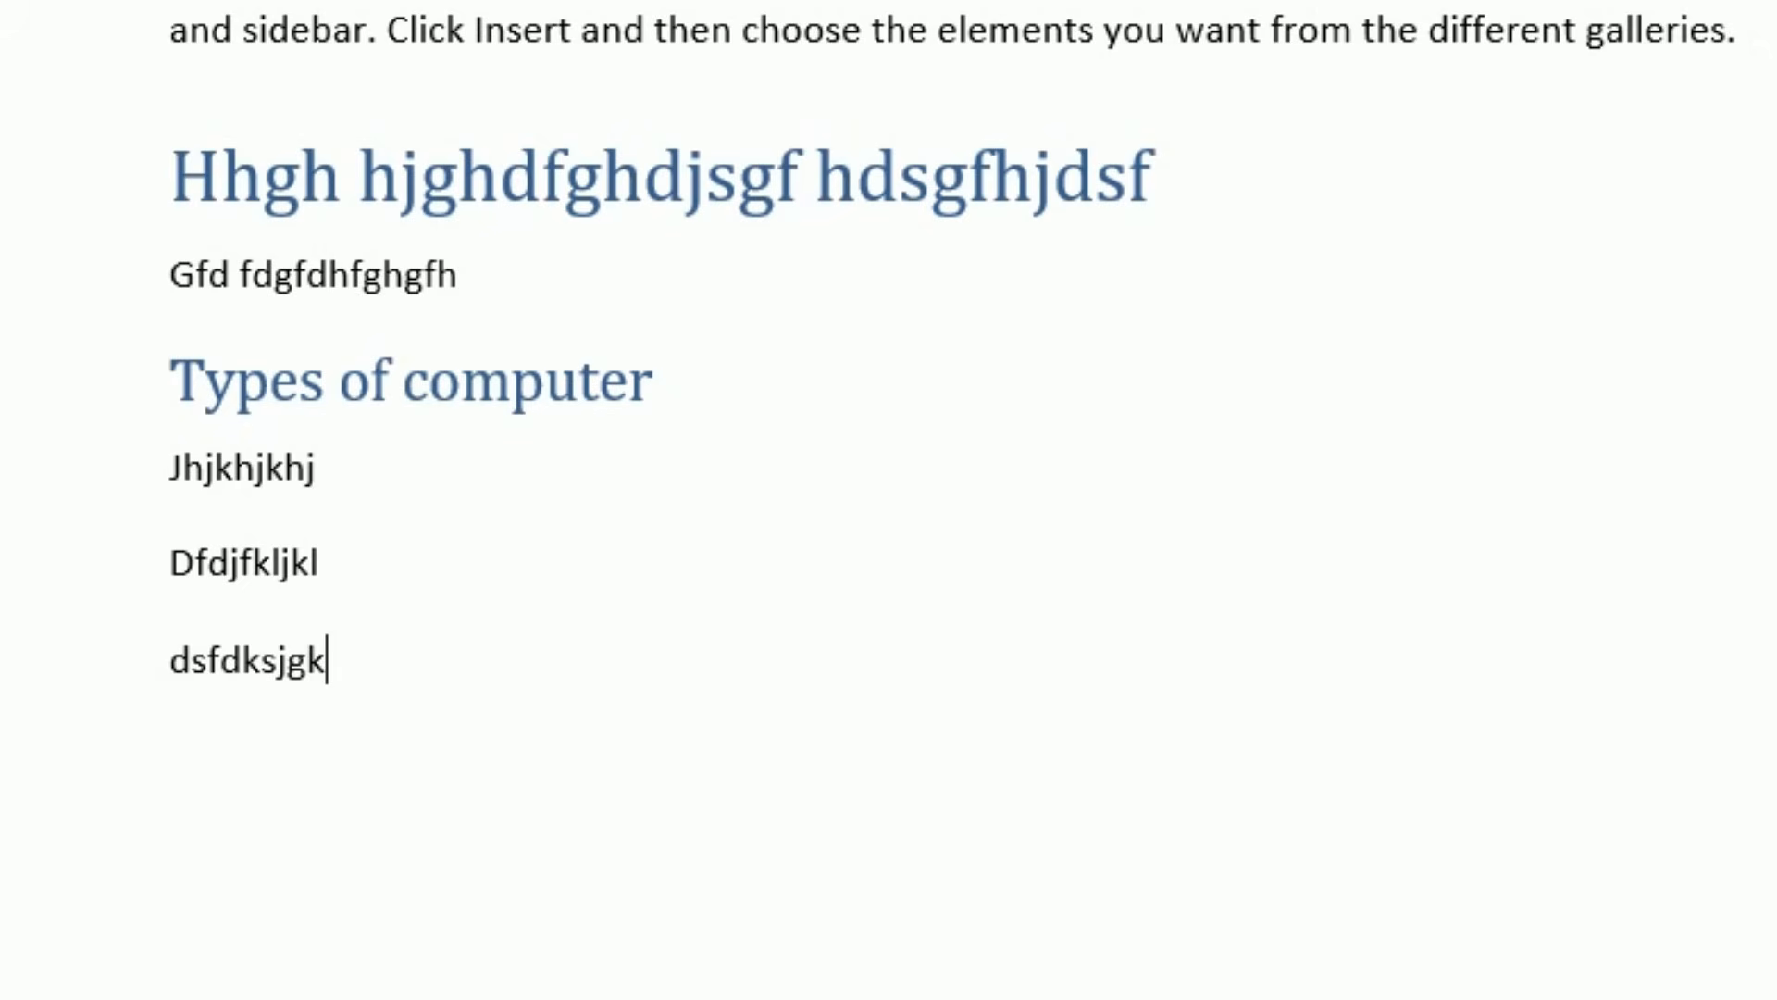
pyautogui.press('Return')
pyautogui.write('dsgdgfdg')
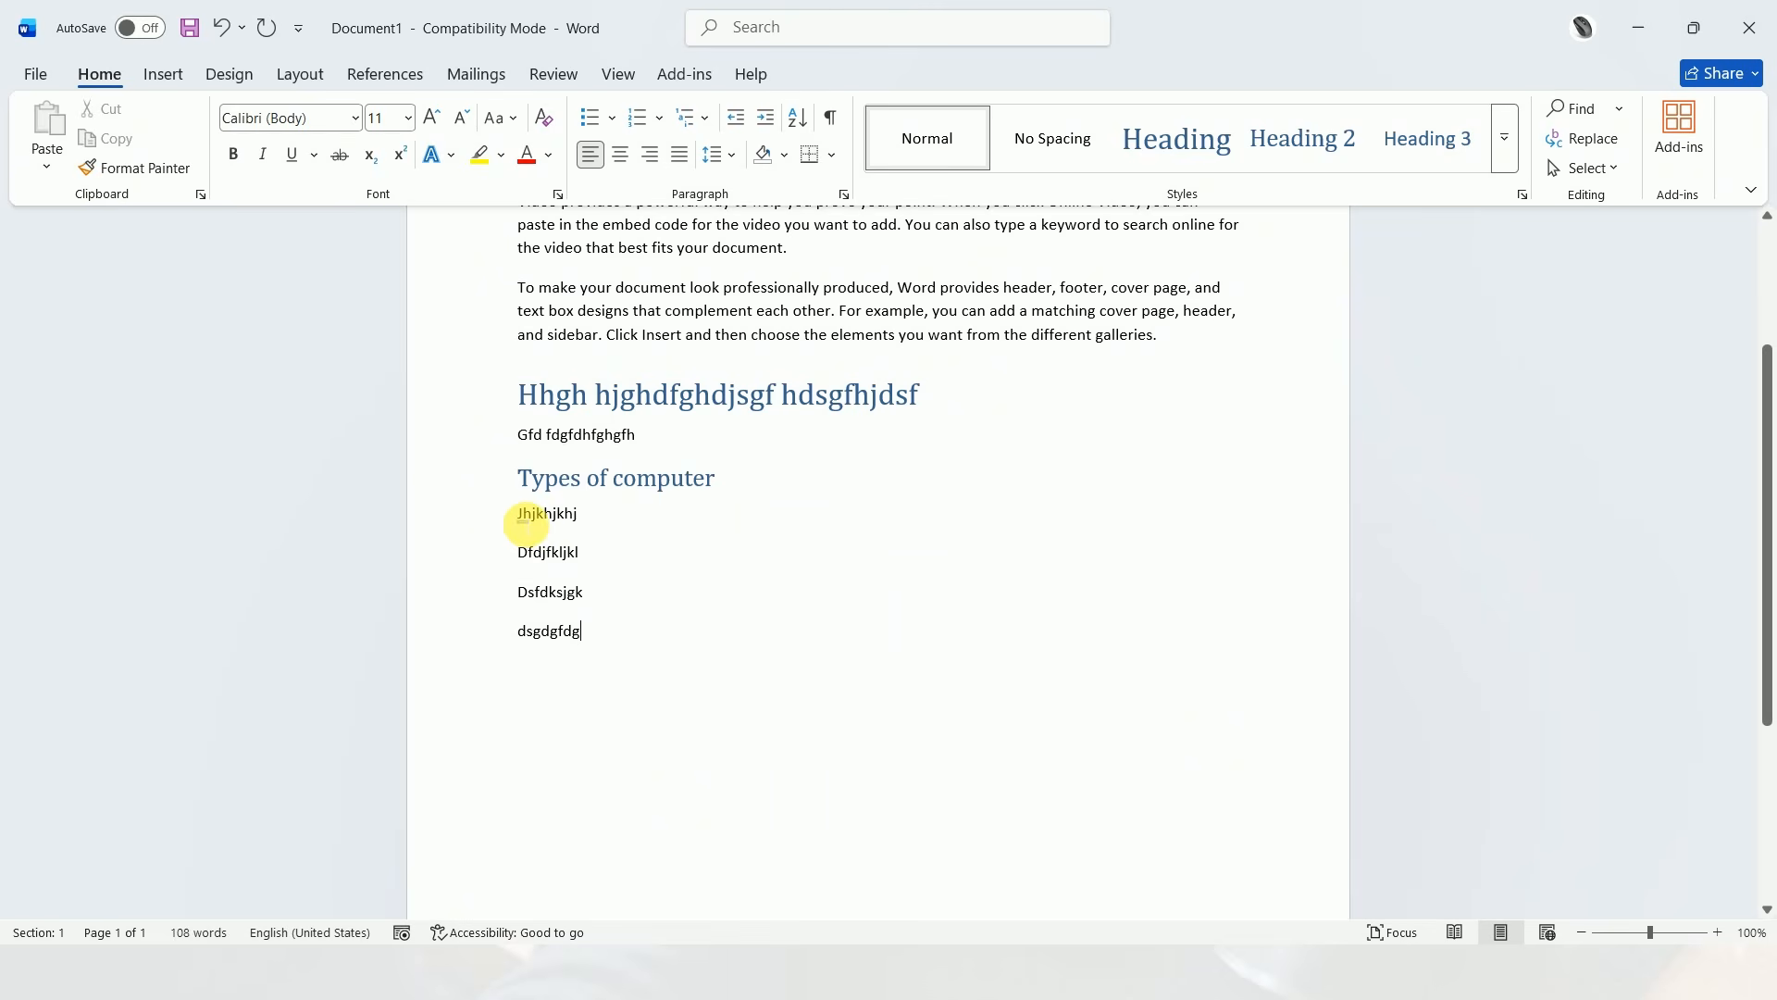
# Format the four lines under "Types of computer" as a bulleted list with checkmark bullets
pyautogui.keyDown('shift'); pyautogui.click(523, 520); pyautogui.keyUp('shift')
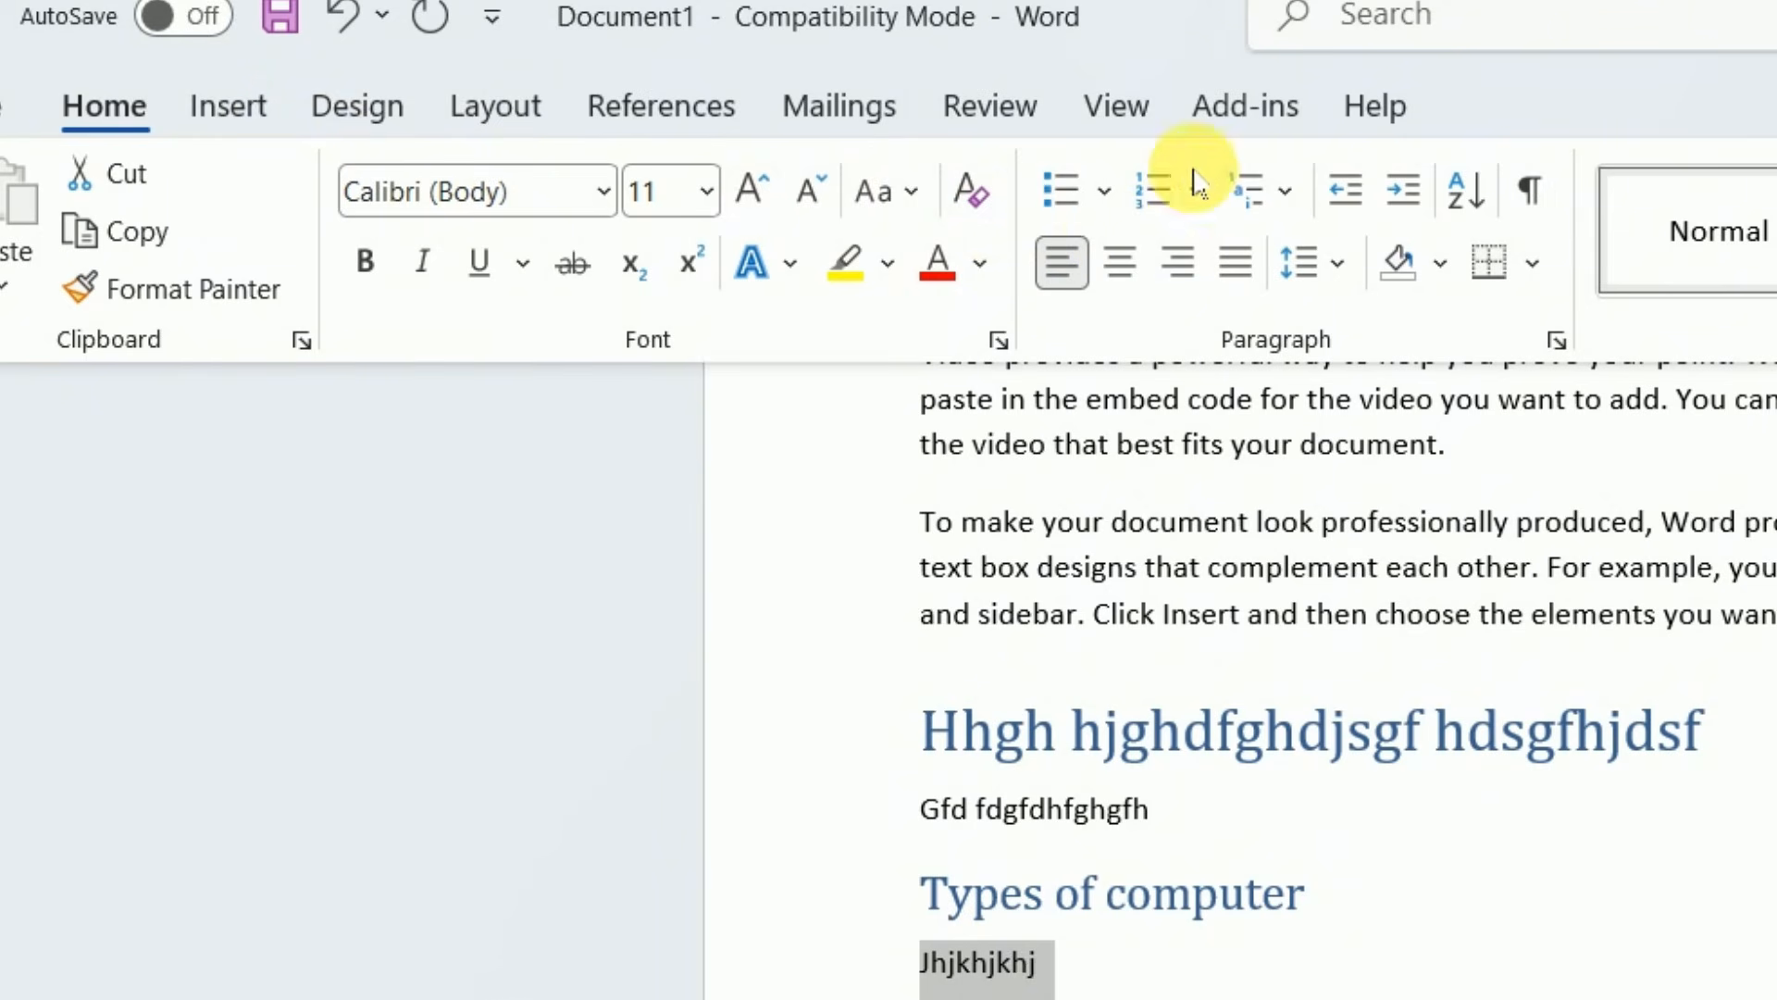
pyautogui.click(1103, 192)
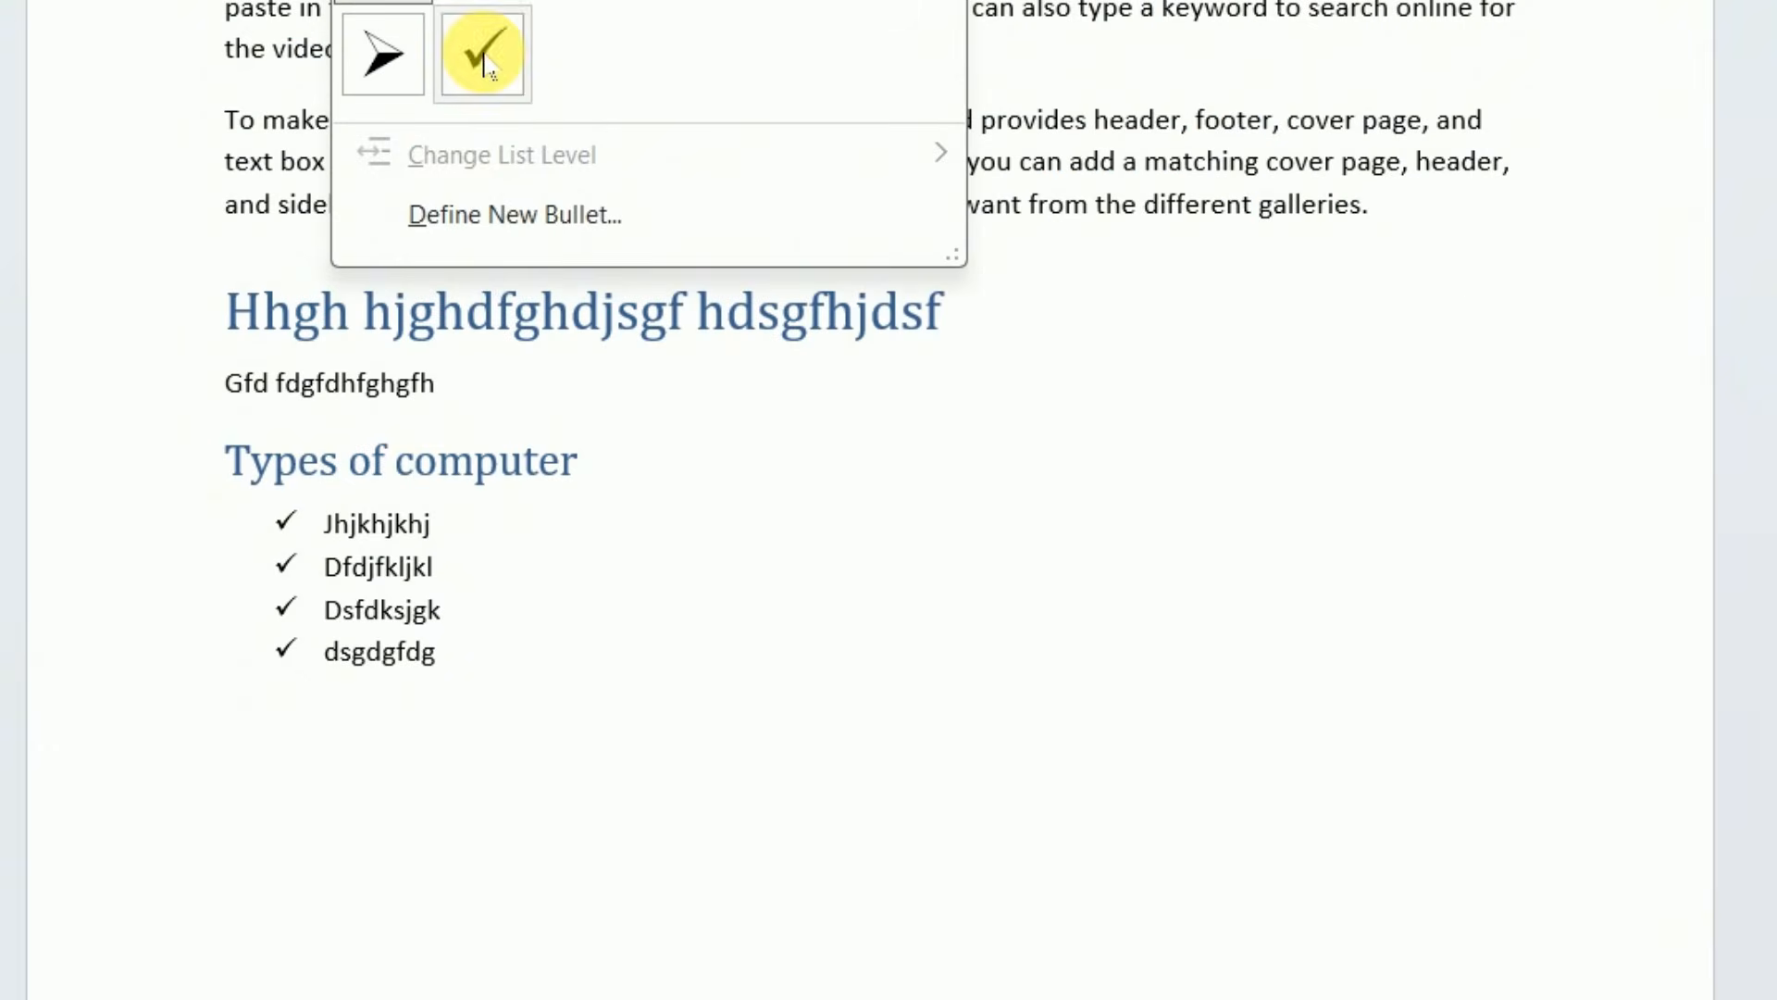
pyautogui.click(1200, 451)
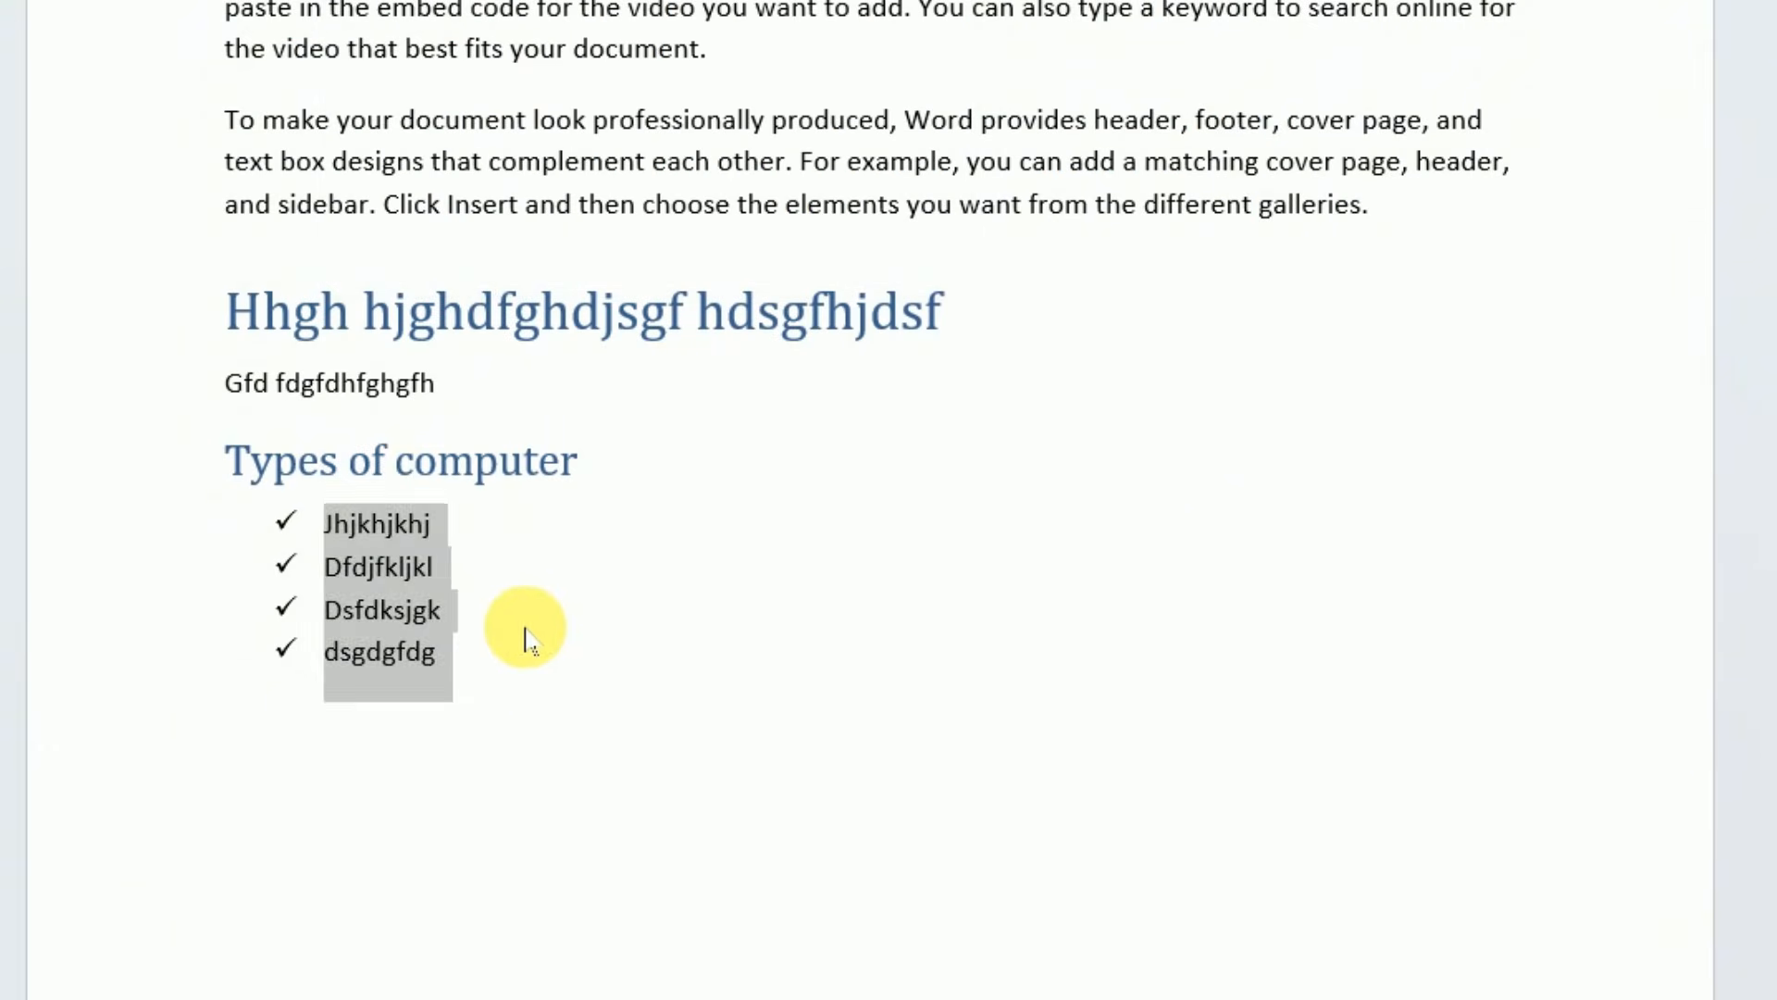
# Start a new line after the last checkmark item and remove the bullet from it
pyautogui.click(535, 676)
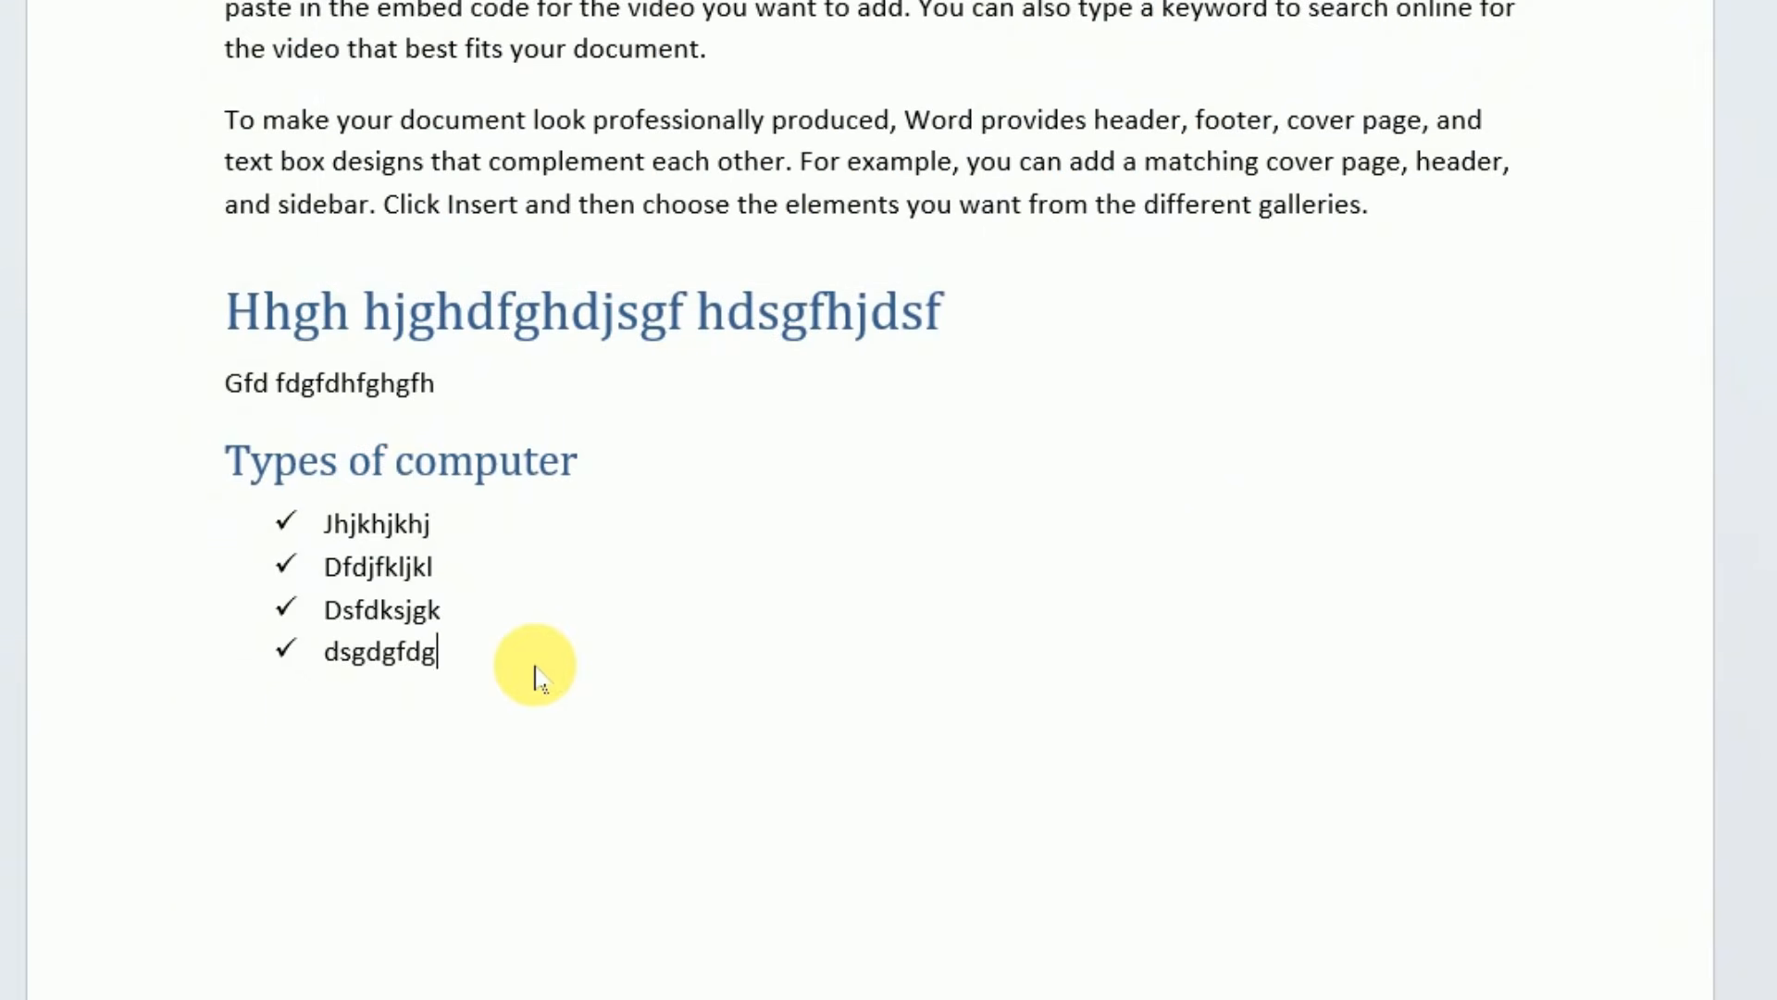
pyautogui.press('Return')
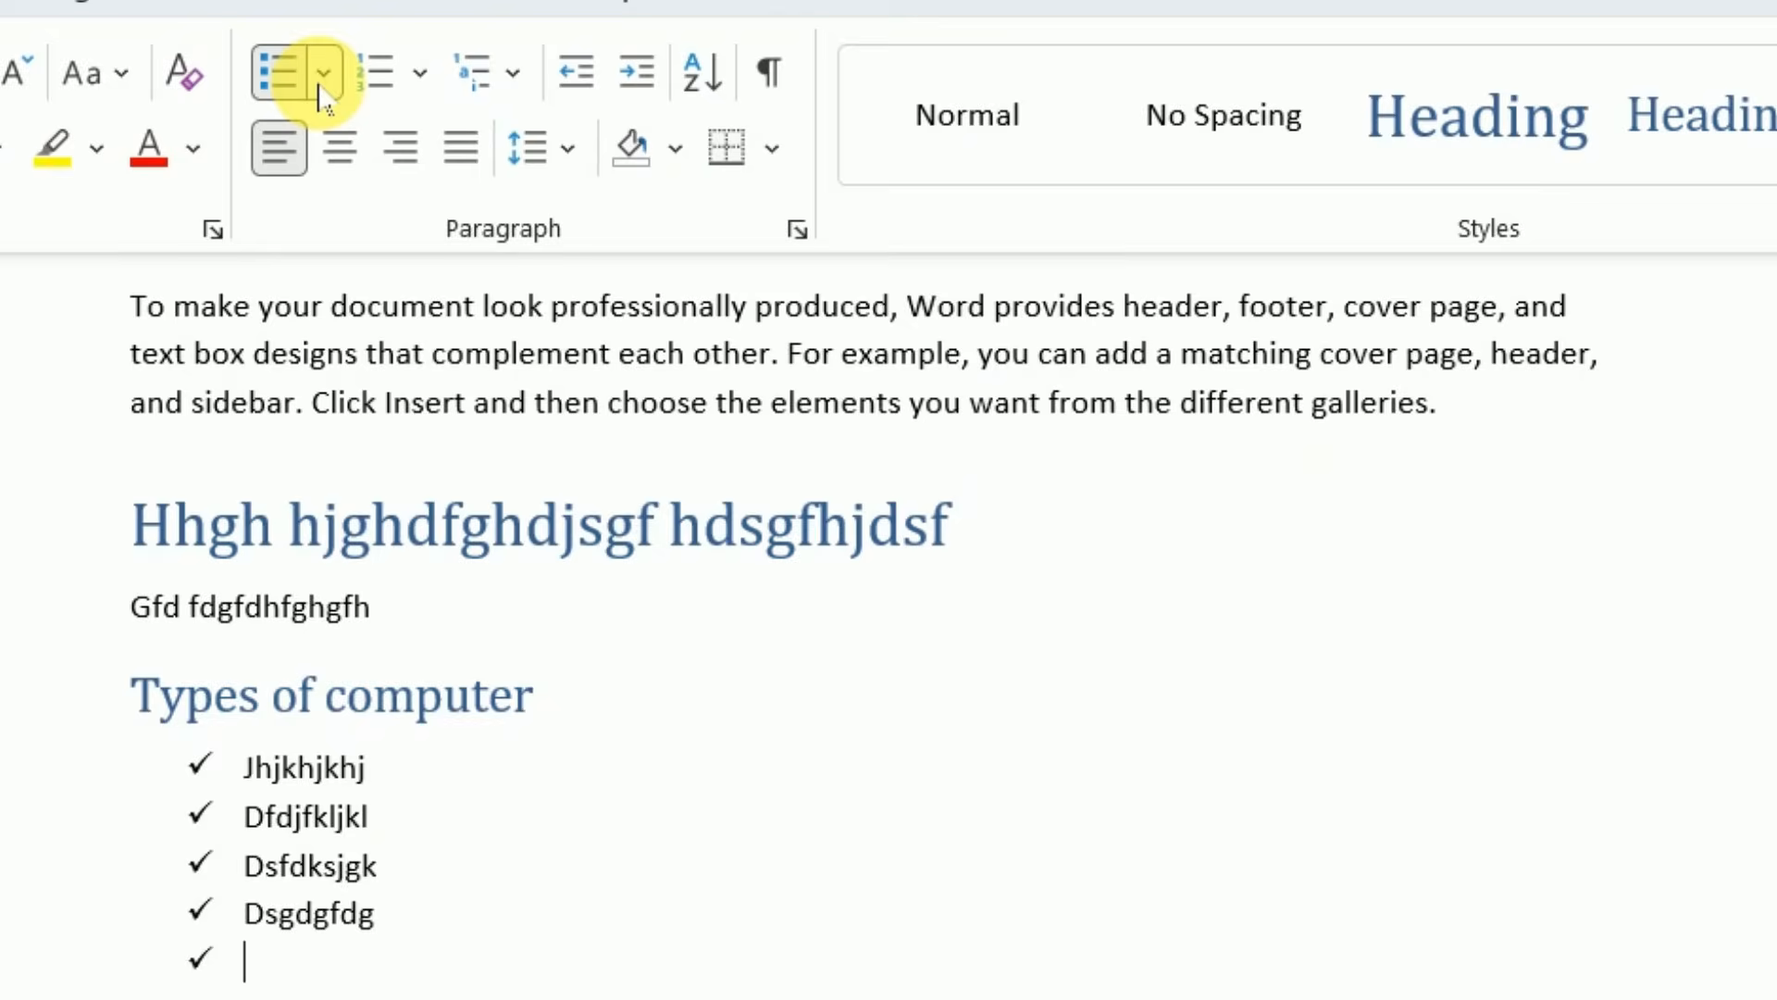
pyautogui.click(610, 117)
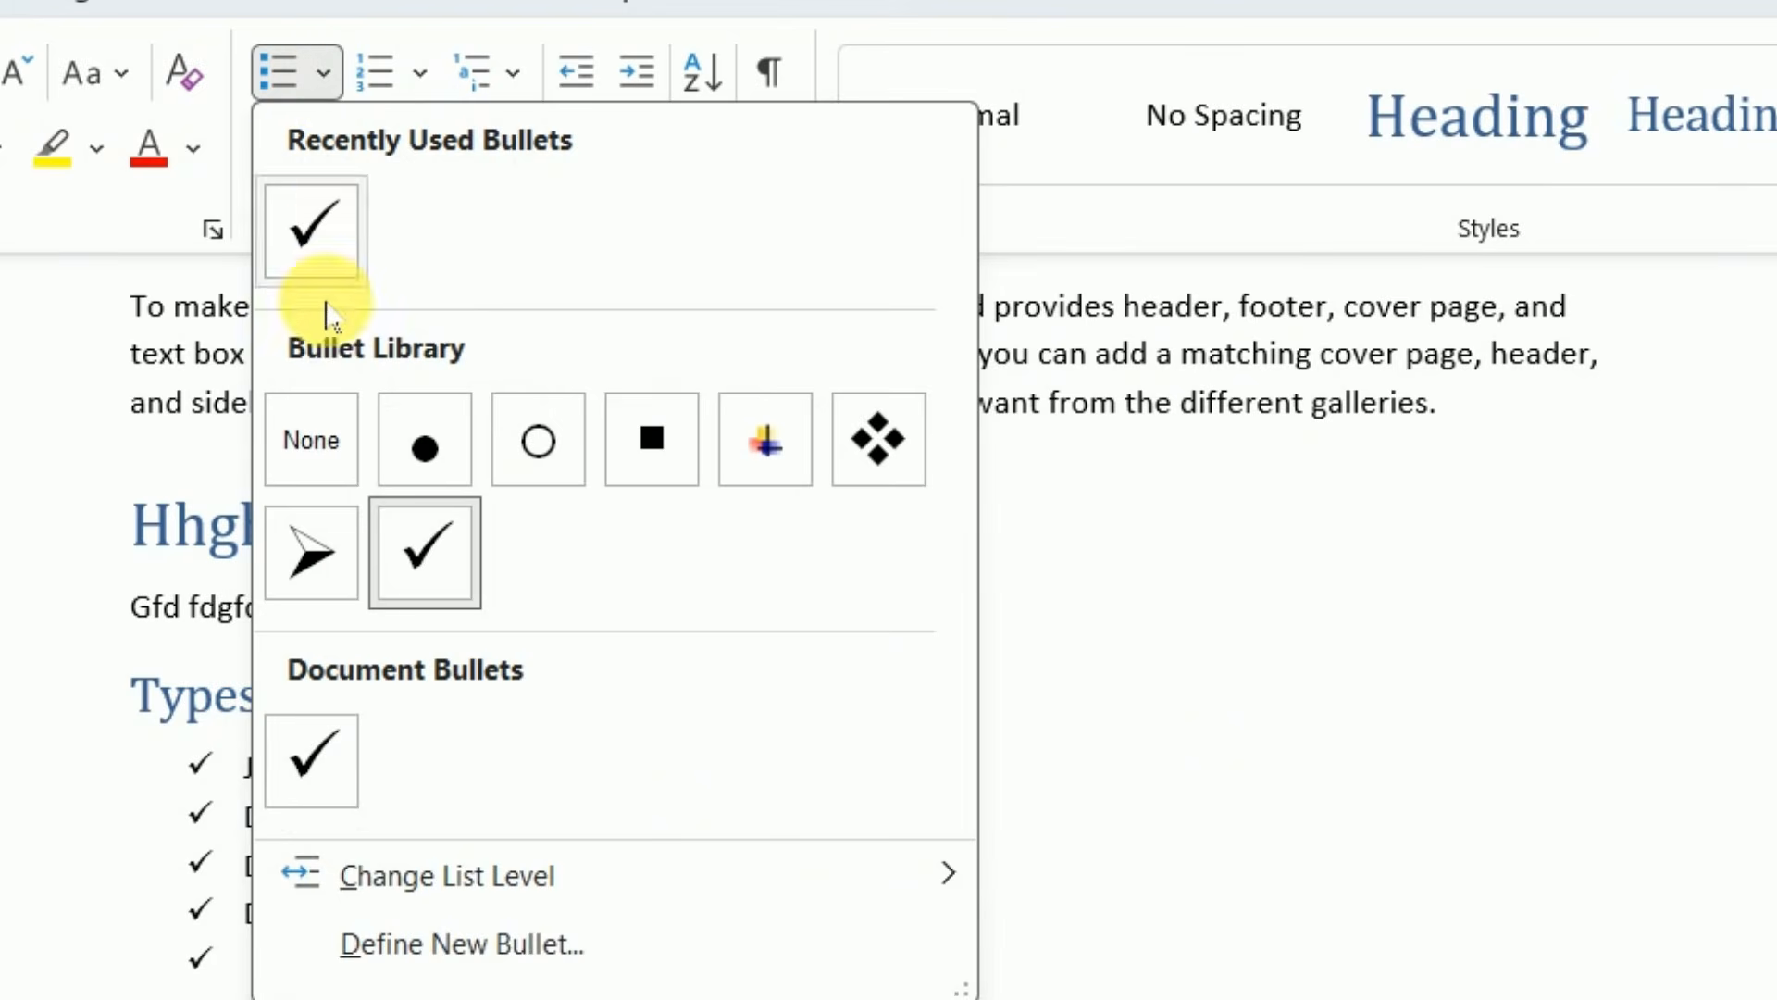
pyautogui.click(312, 445)
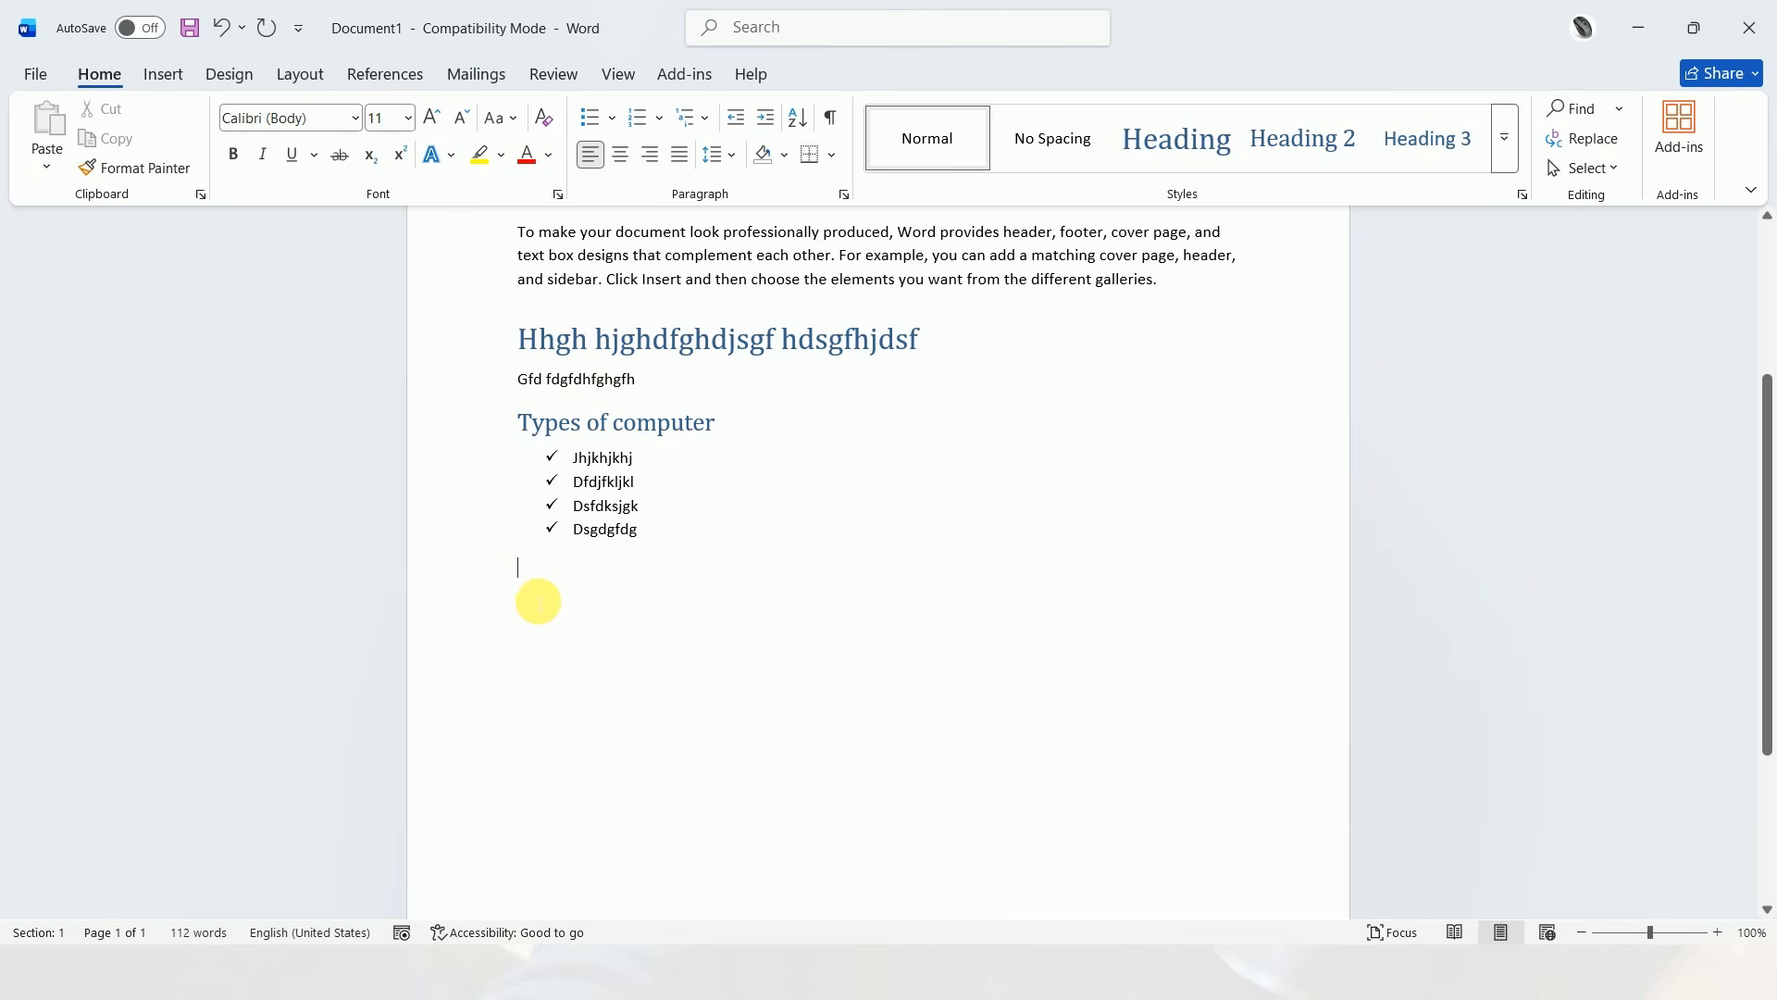
# Write the line "Dsfsdfhj hjhfjdhsfjv ddgfdgfdg" as a plain paragraph below the bulleted list
pyautogui.write('dsfsdfhj')
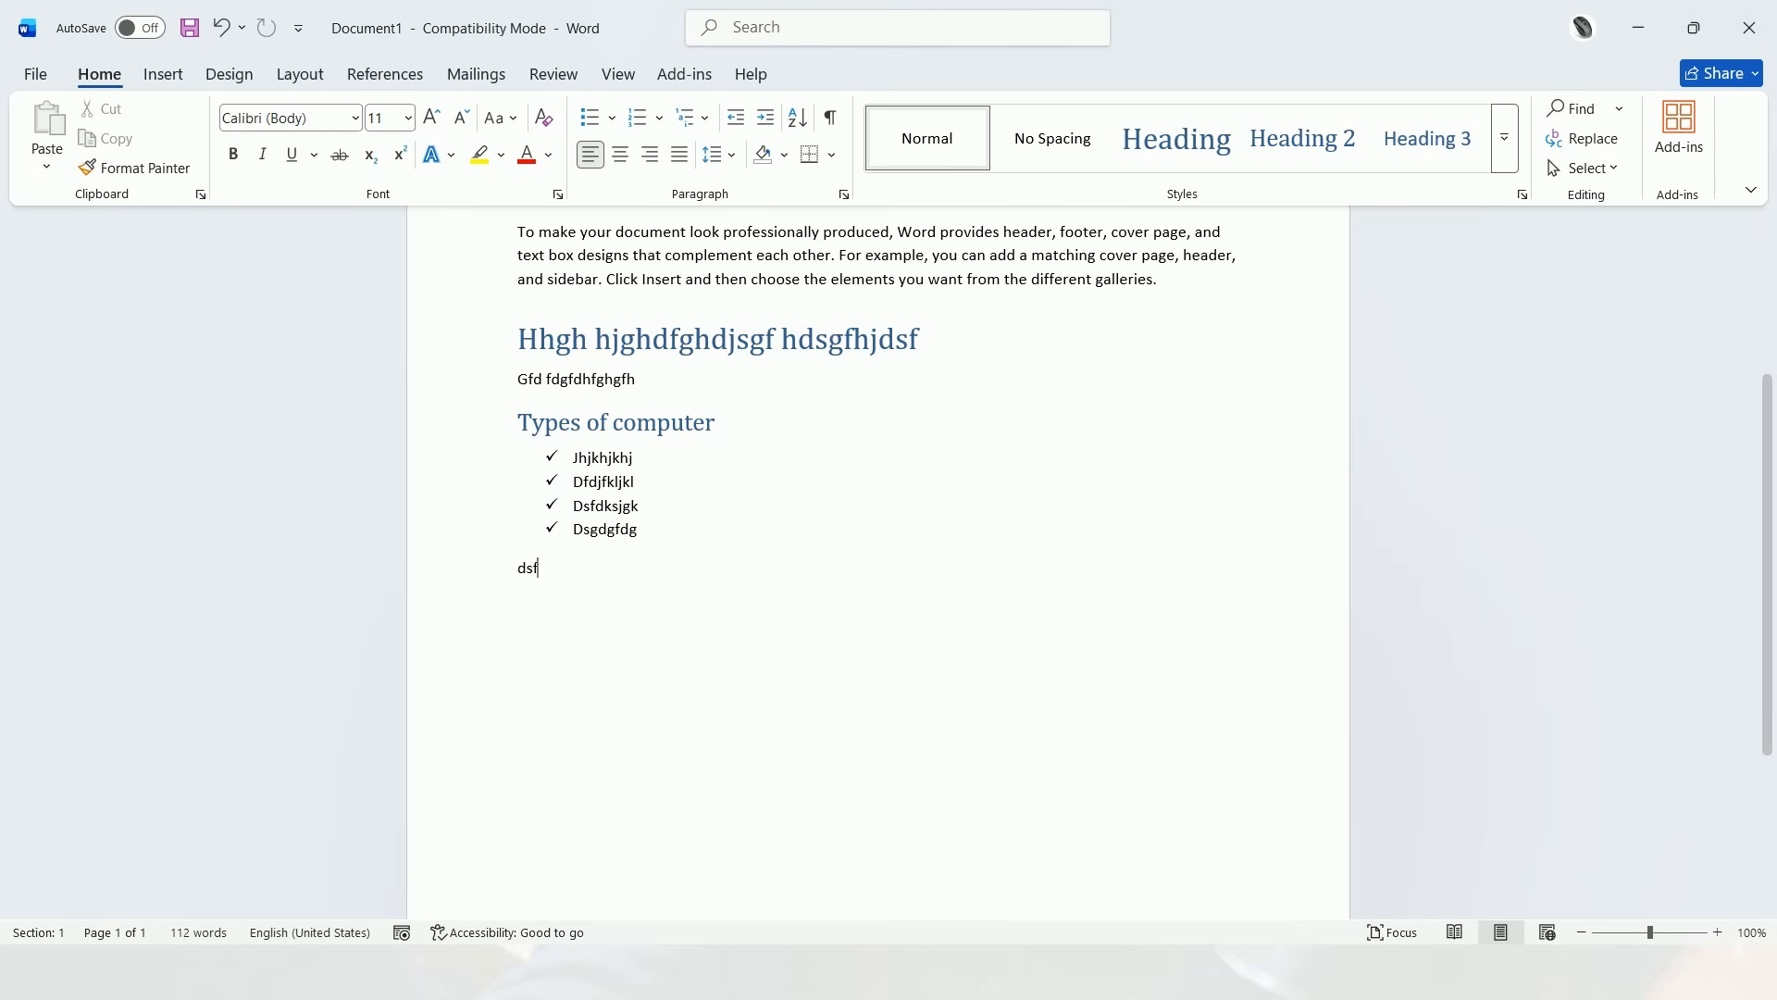
pyautogui.write(' hjhfjdhsfjv ')
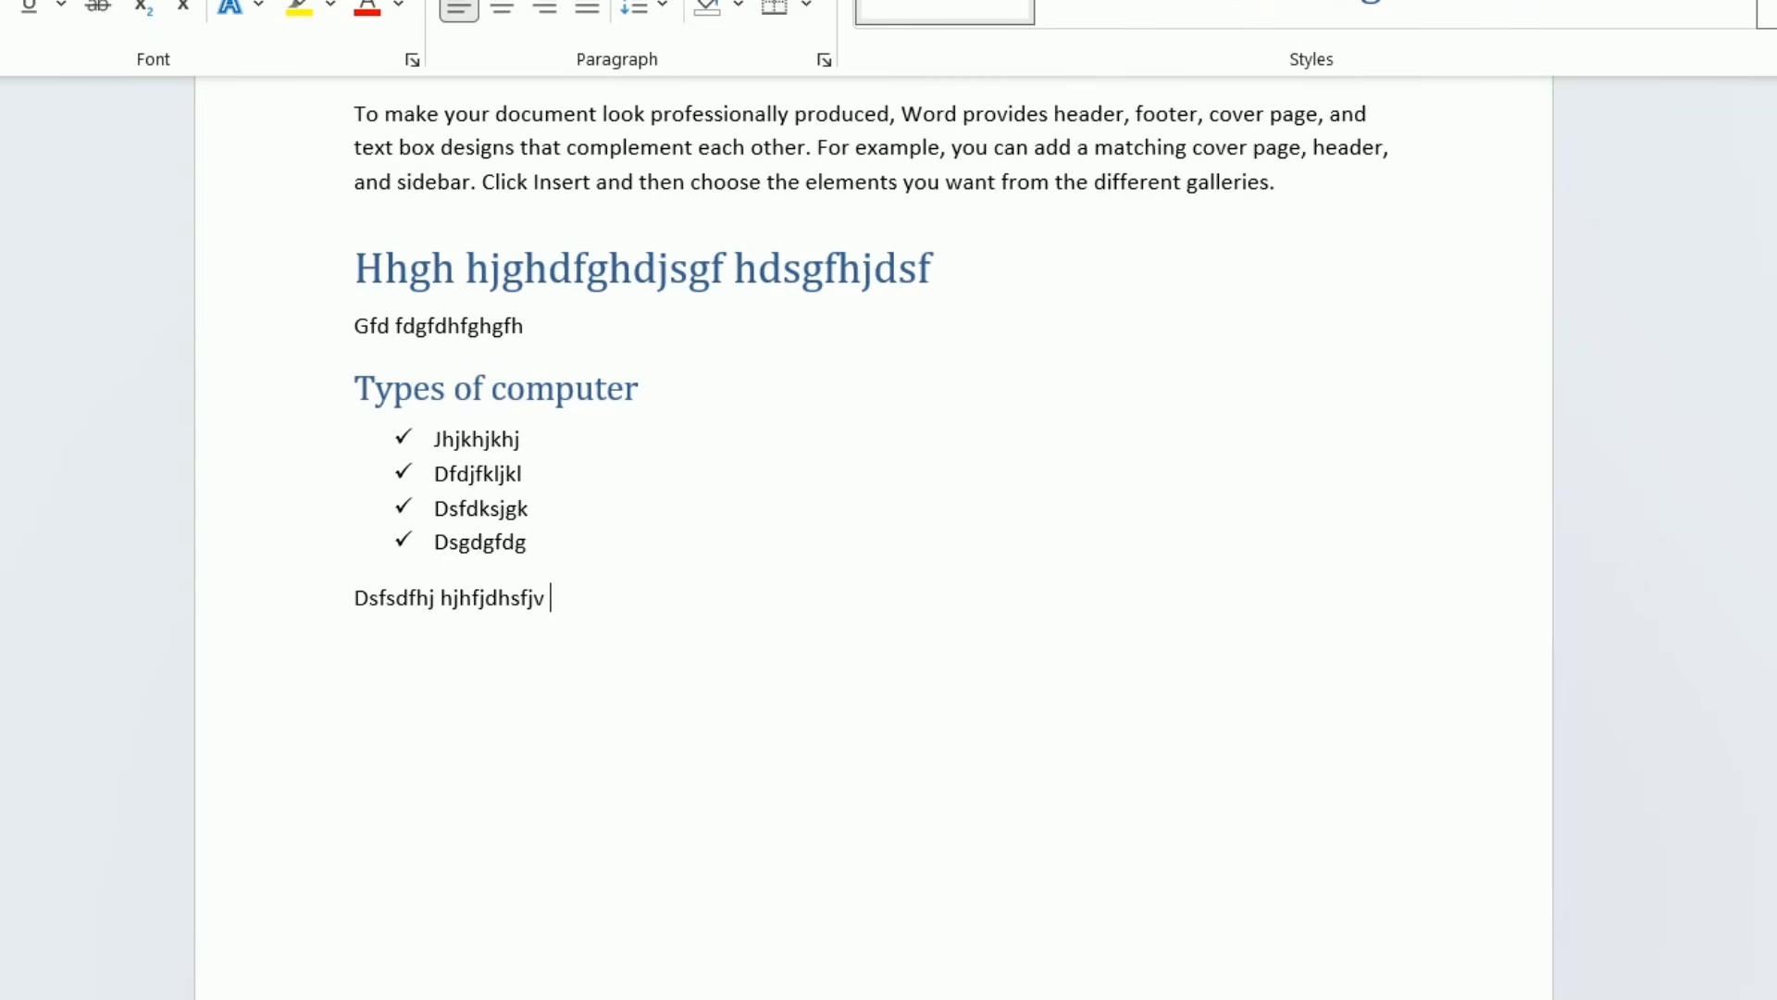
pyautogui.write('ddgfdgfdg')
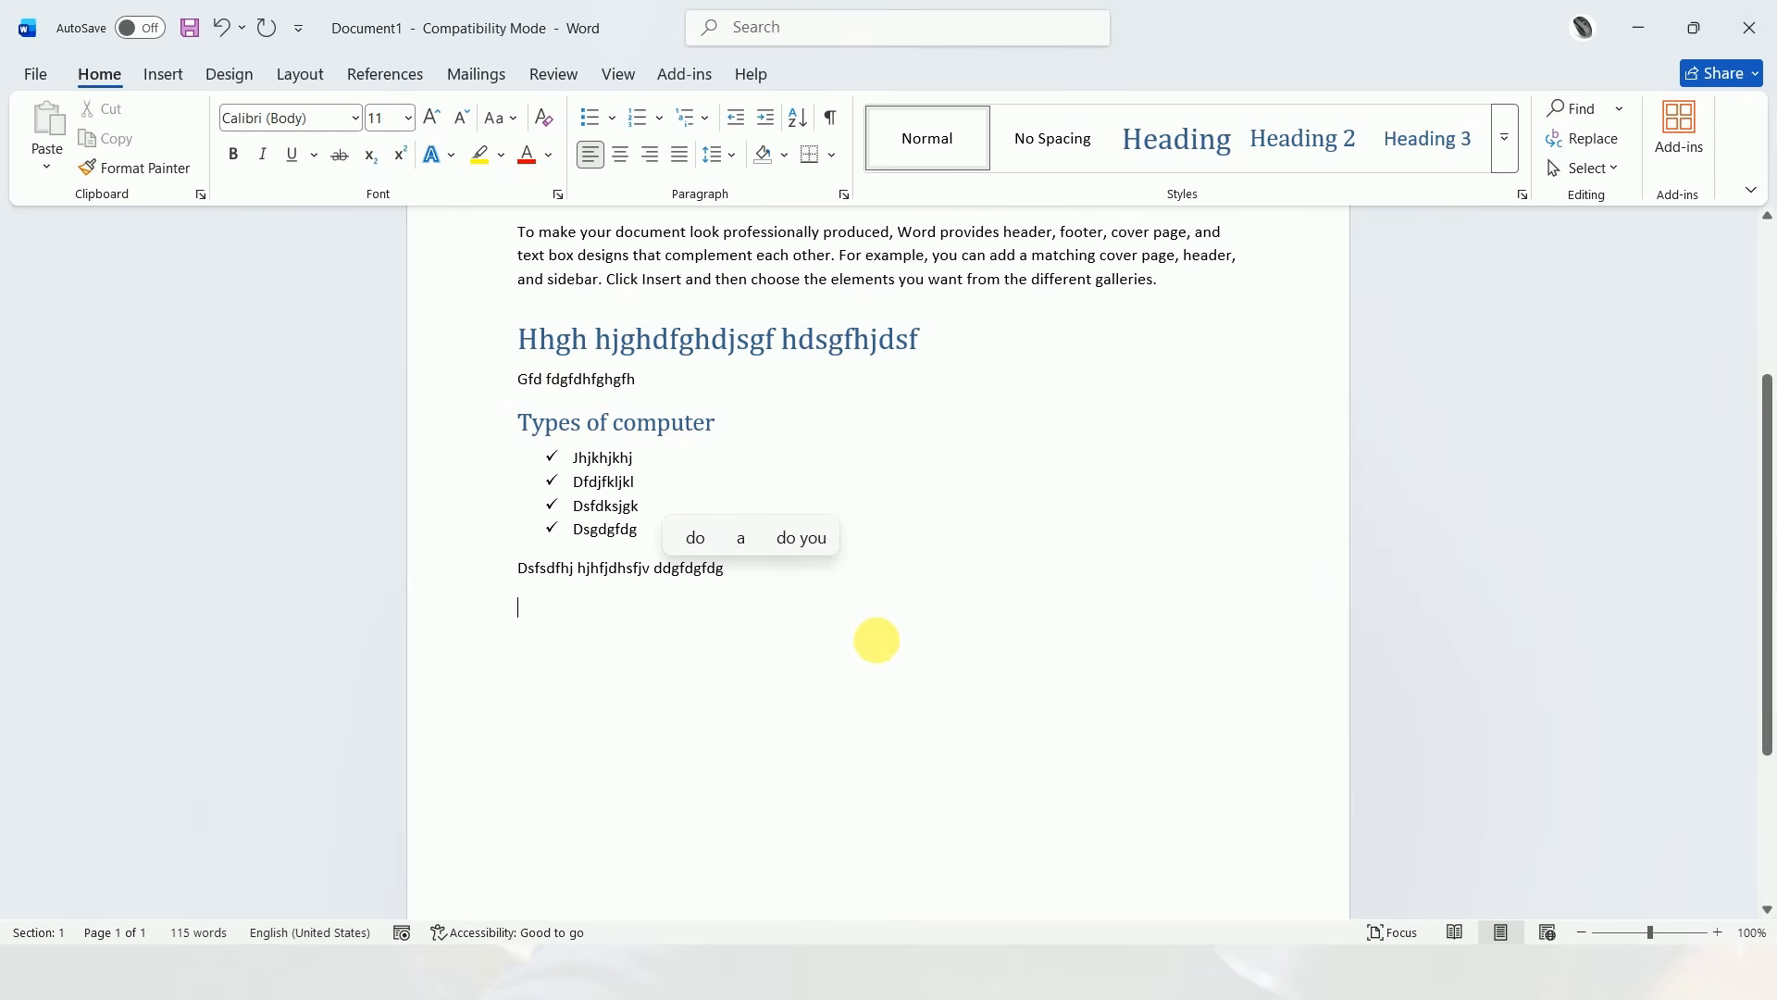
# Make the first word "header" in the "To make your document look professionally produced" paragraph bold and red
pyautogui.scroll(3, 803, 591)
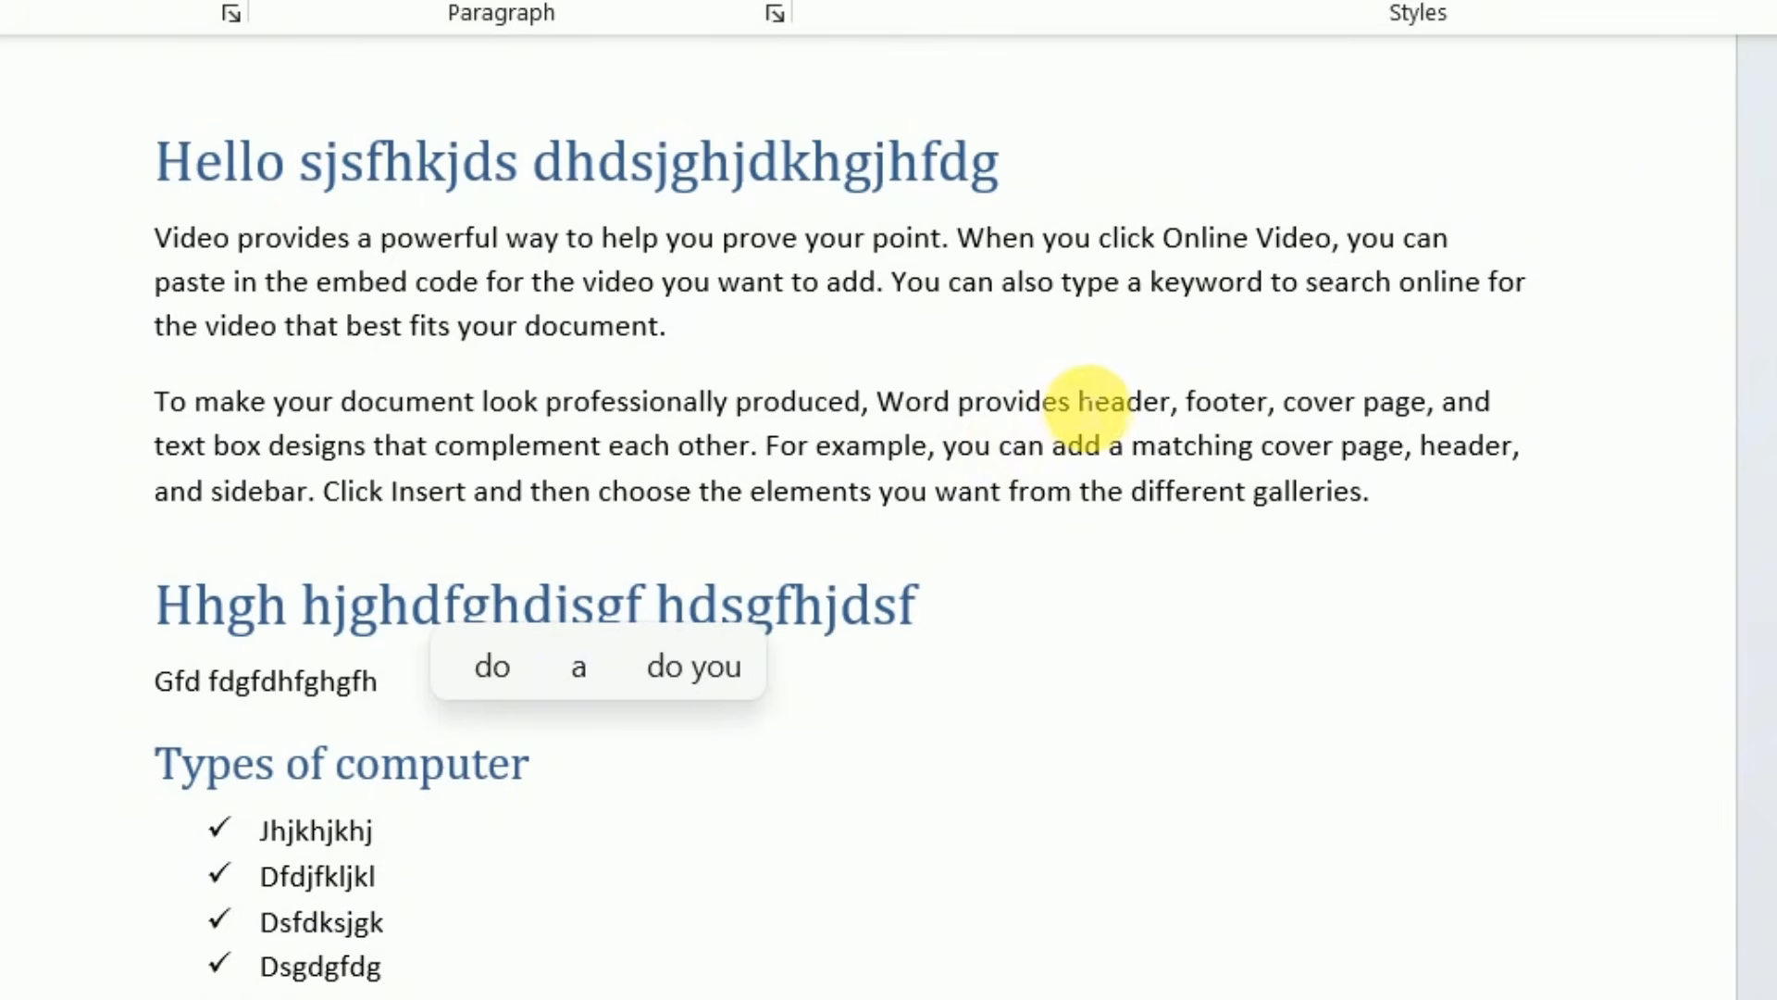
pyautogui.moveTo(1081, 402); pyautogui.dragTo(1170, 408)
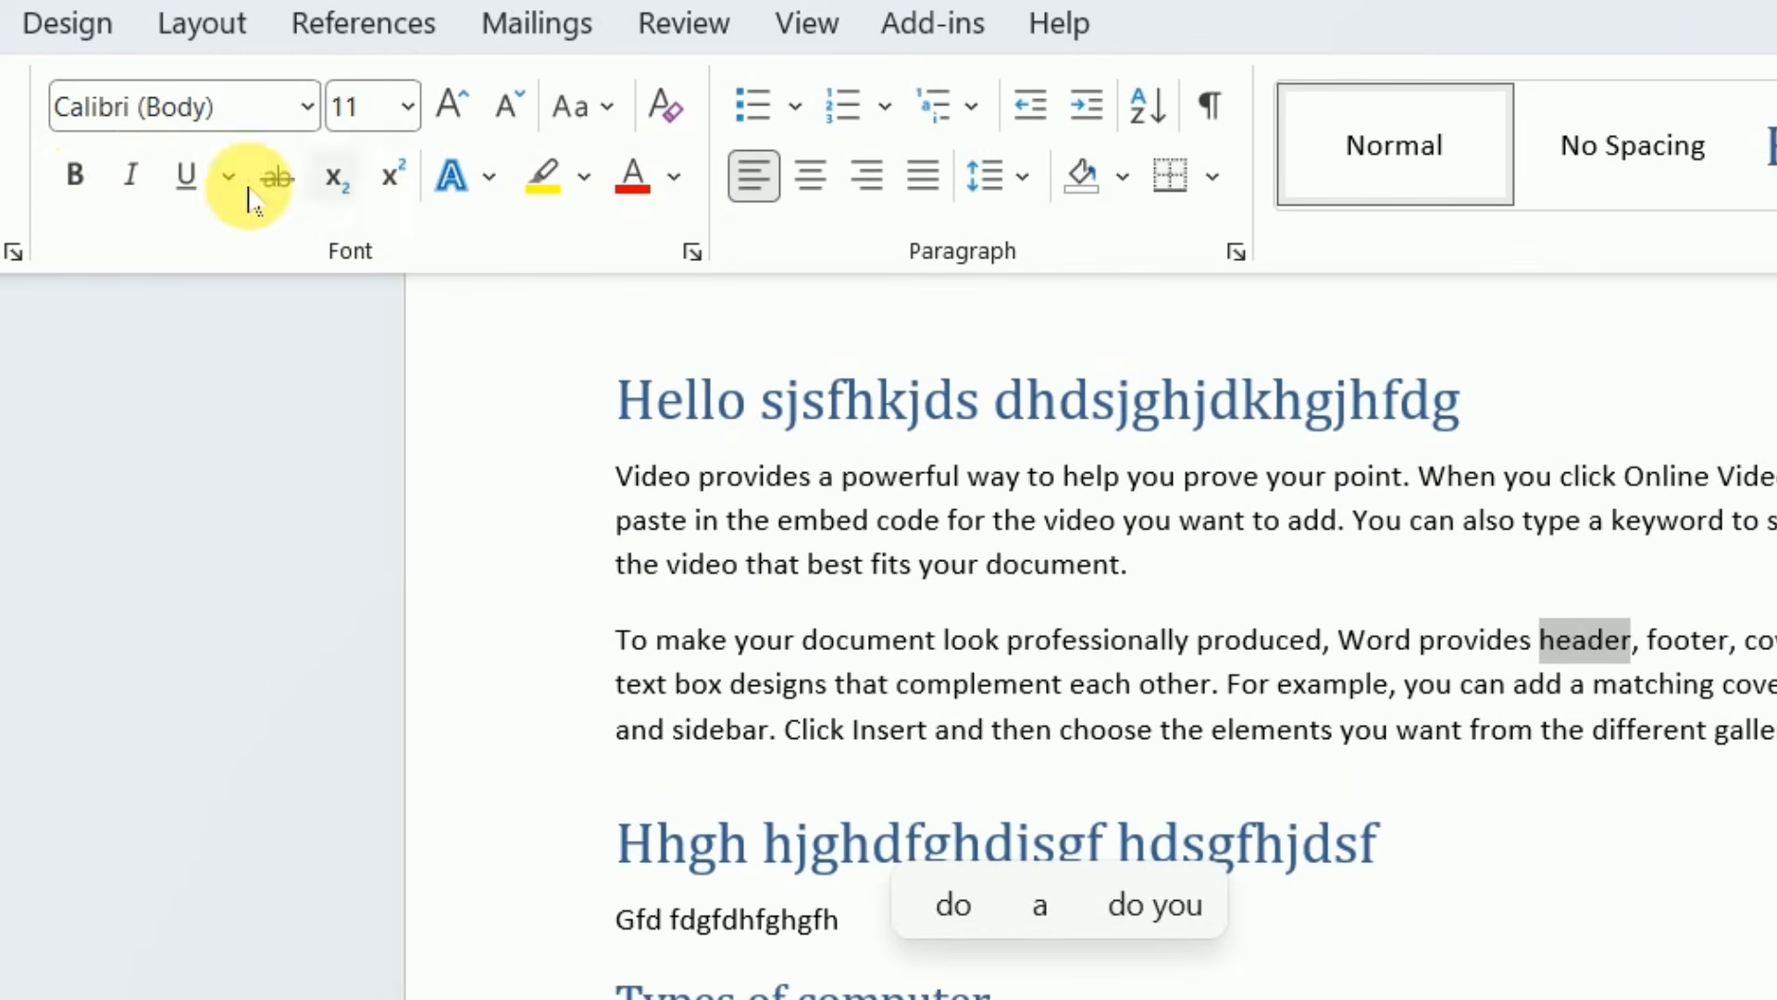
pyautogui.click(73, 175)
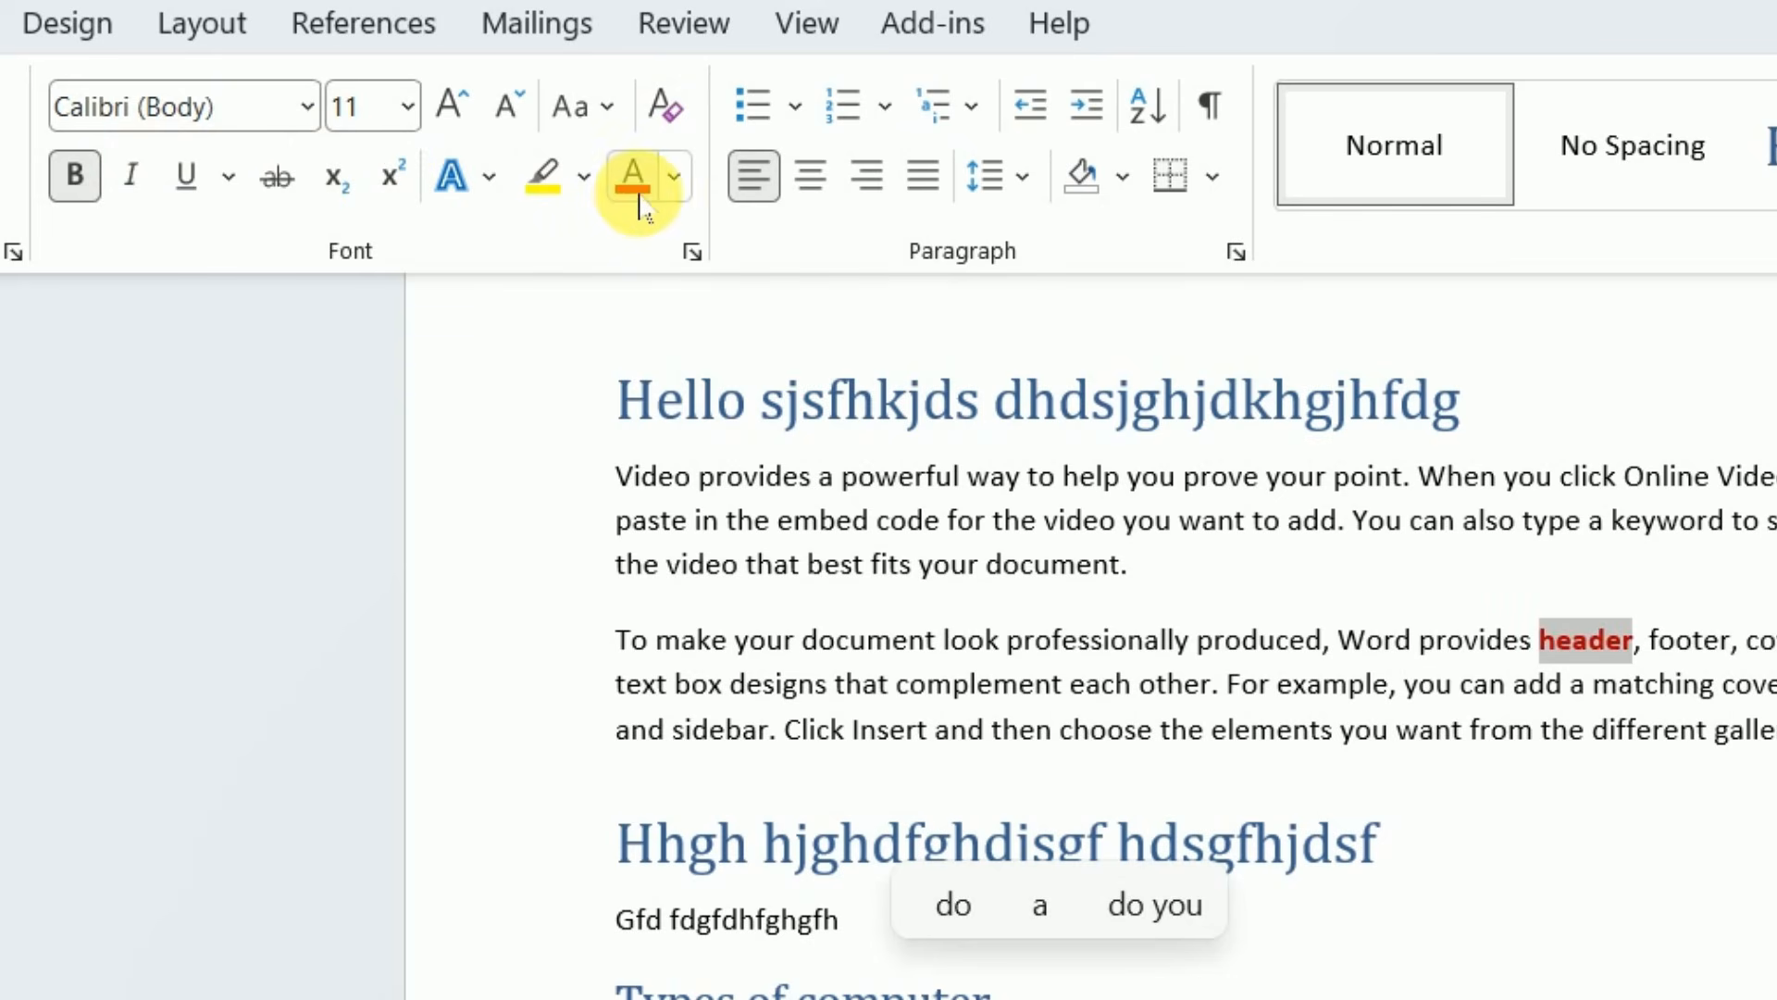
pyautogui.click(1713, 992)
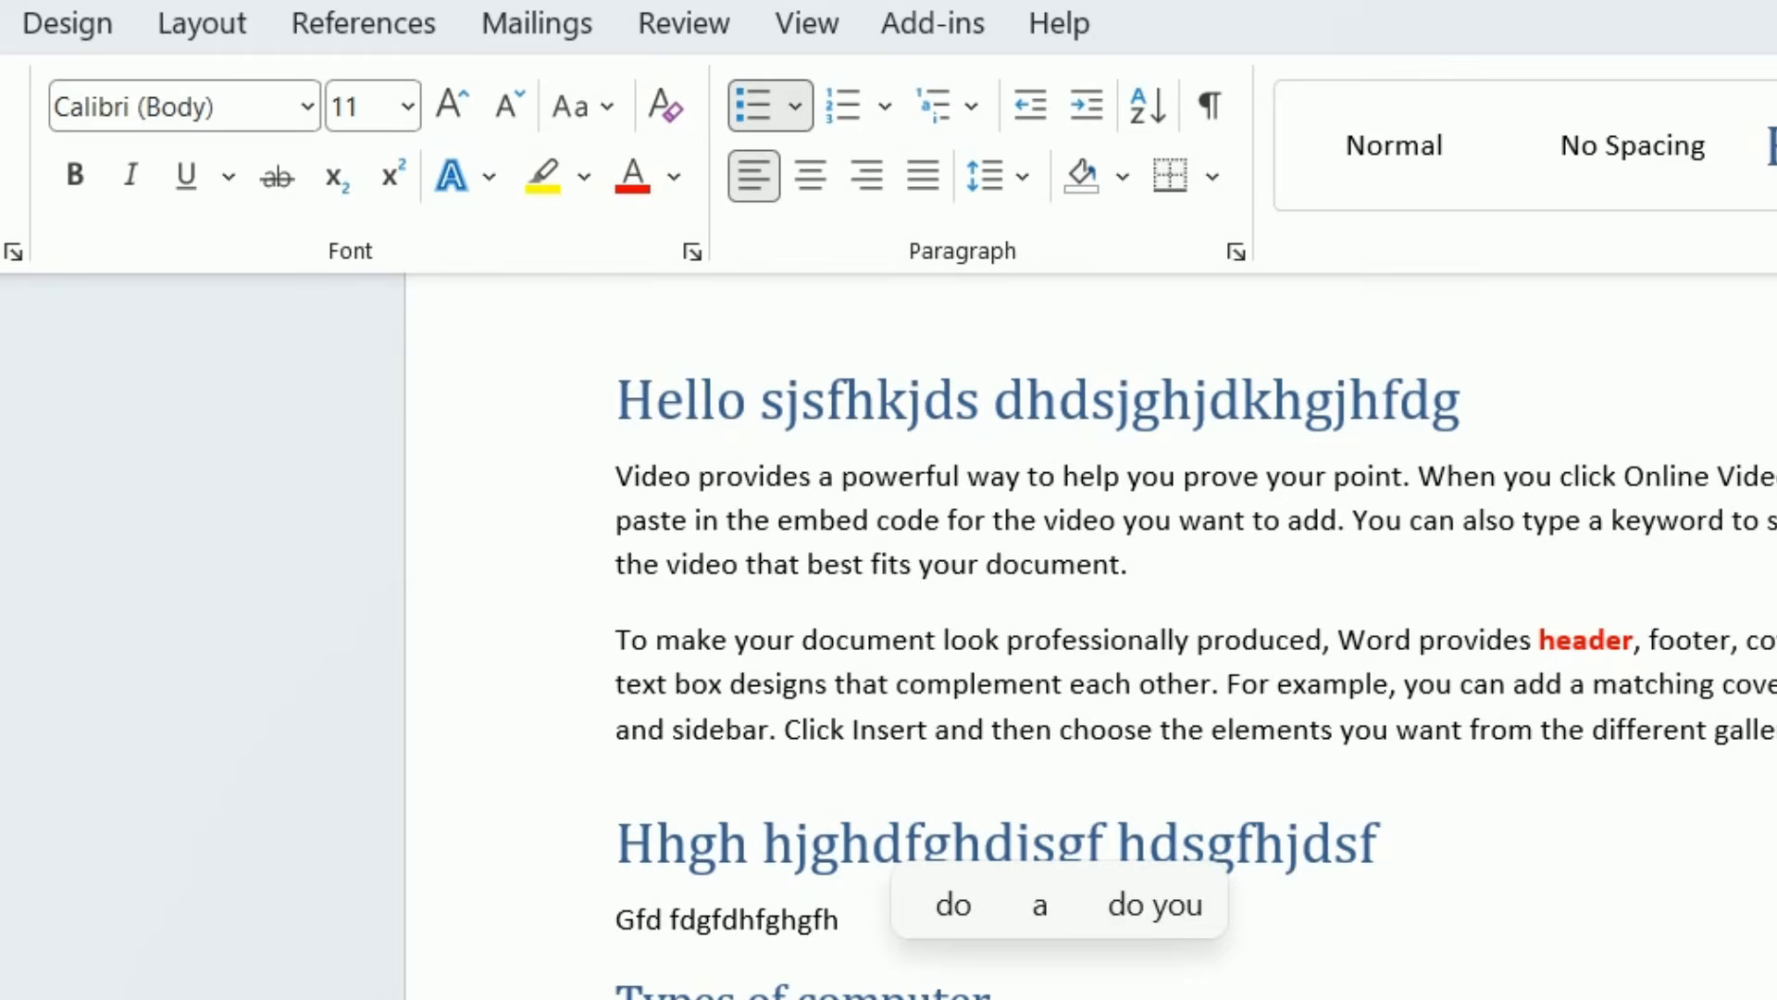
# Insert a 5x5 table in the empty space below the document's last line of text
pyautogui.scroll(-5, 884, 691)
pyautogui.click(592, 442)
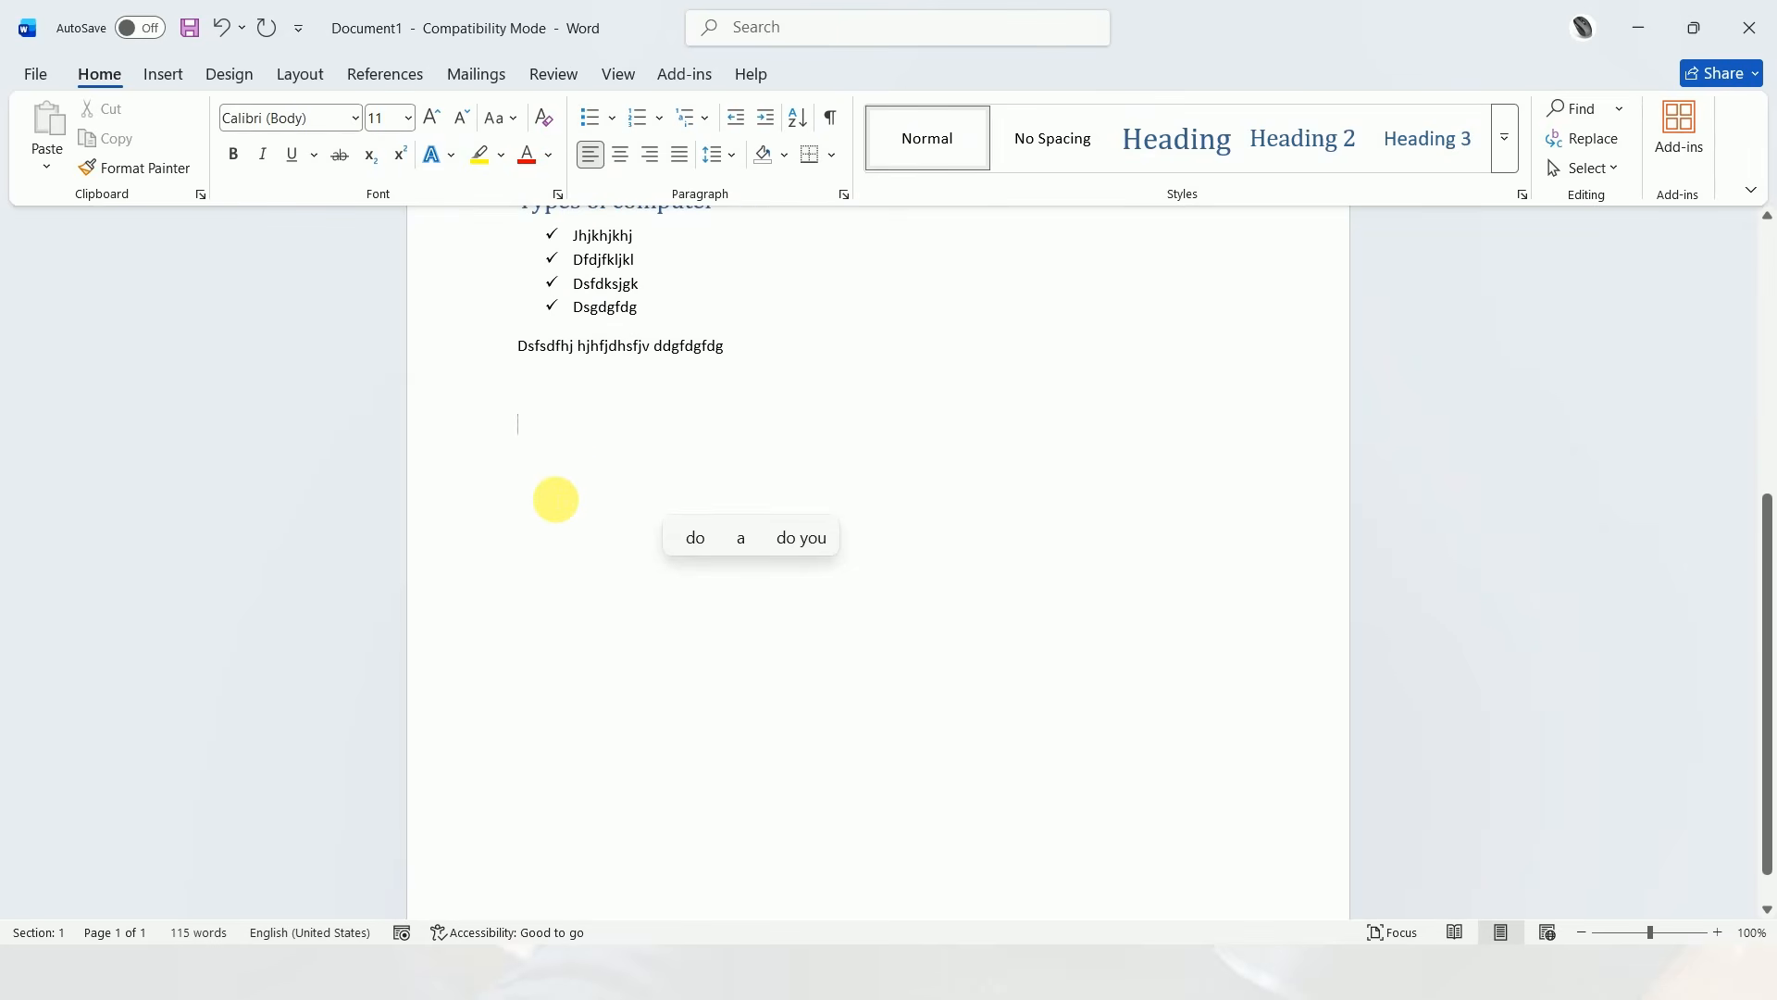
pyautogui.scroll(-1, 555, 500)
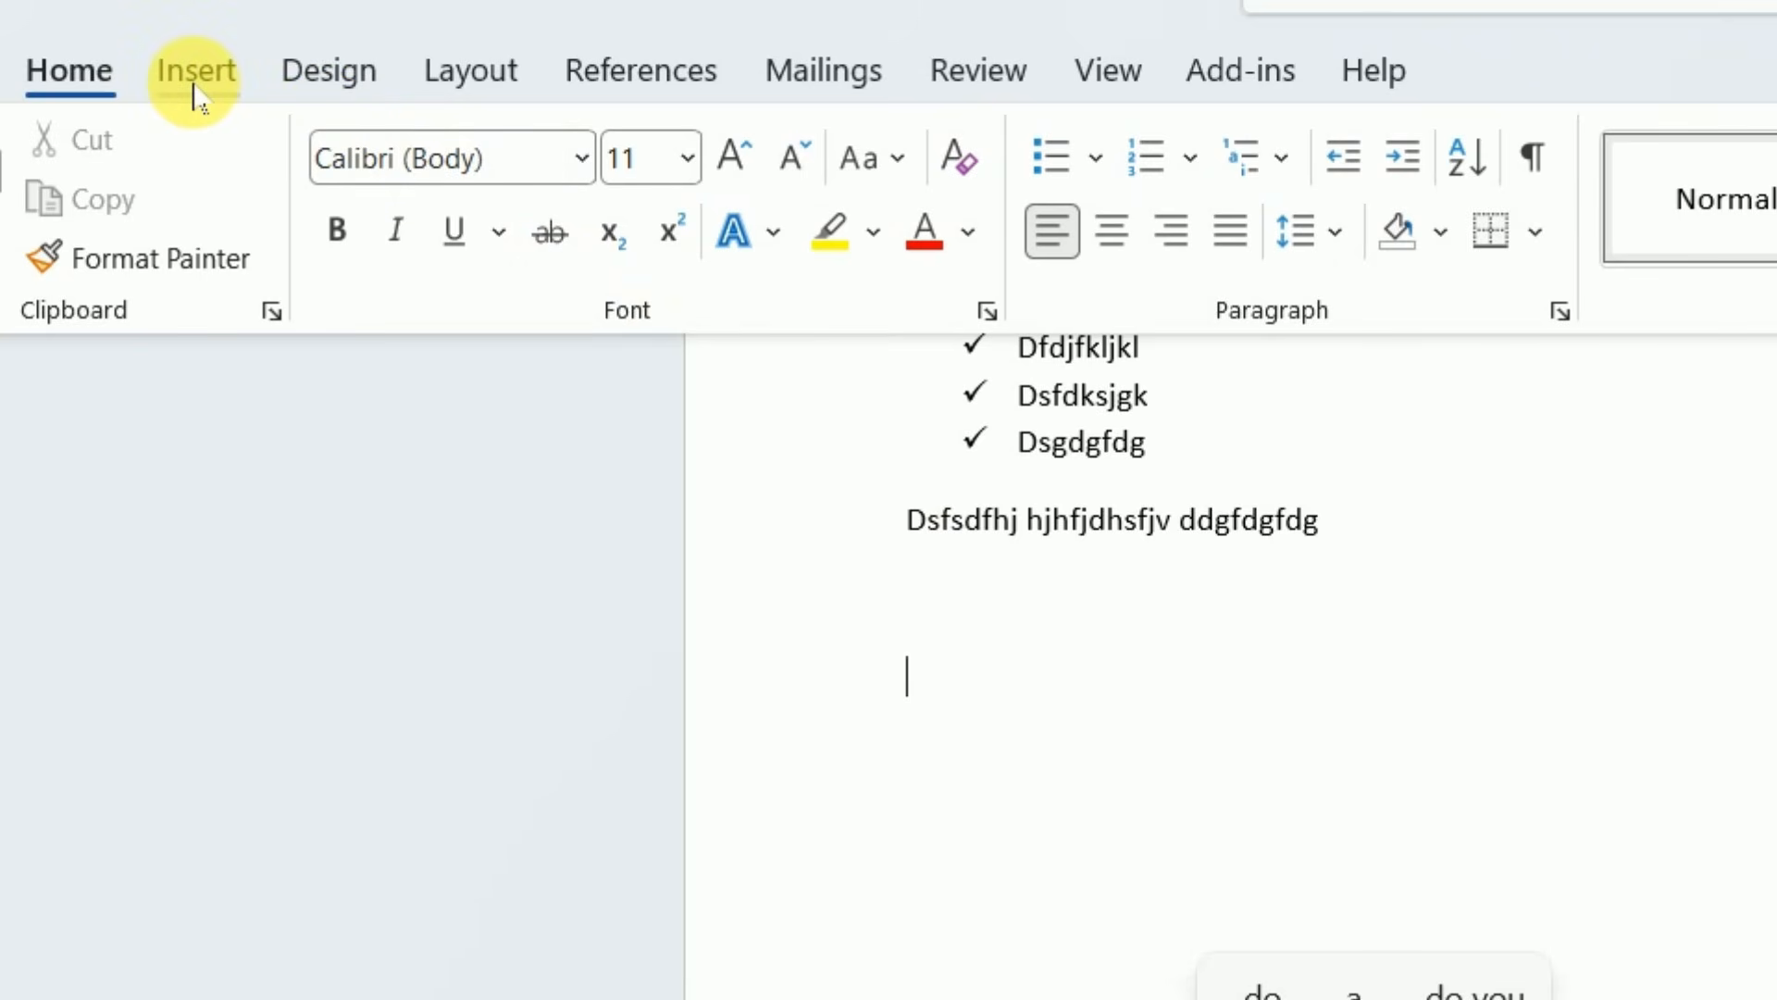
pyautogui.click(195, 92)
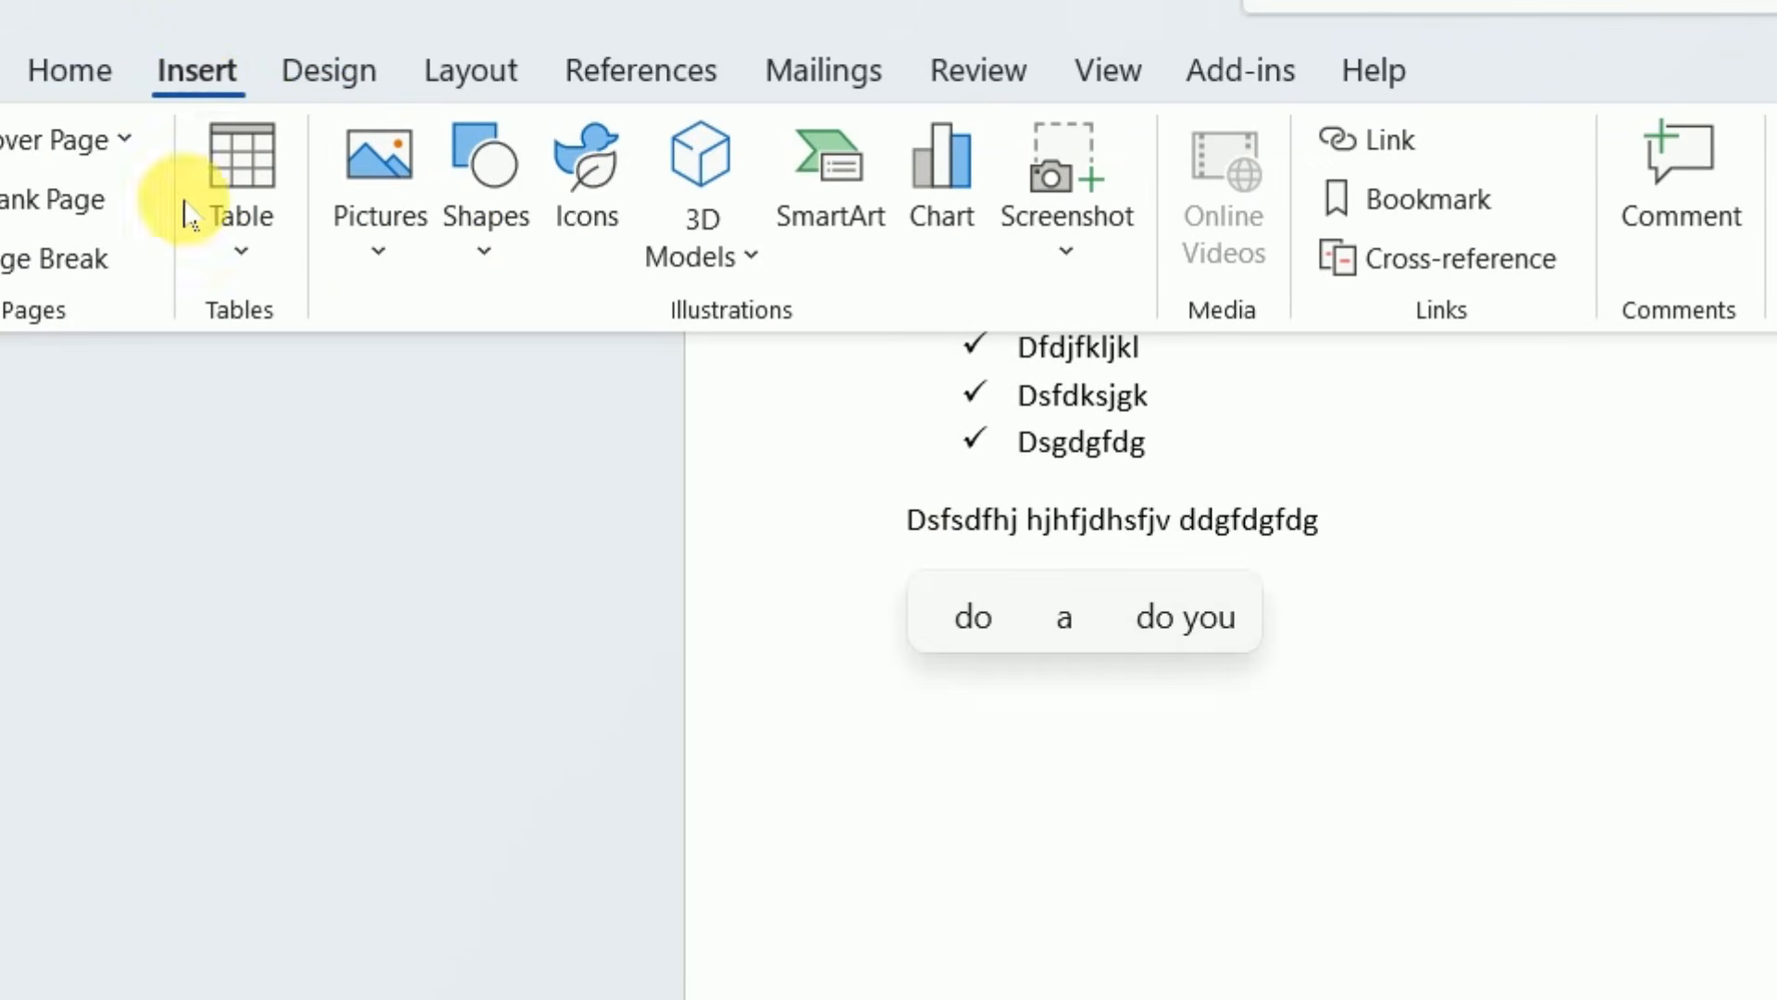
pyautogui.click(244, 248)
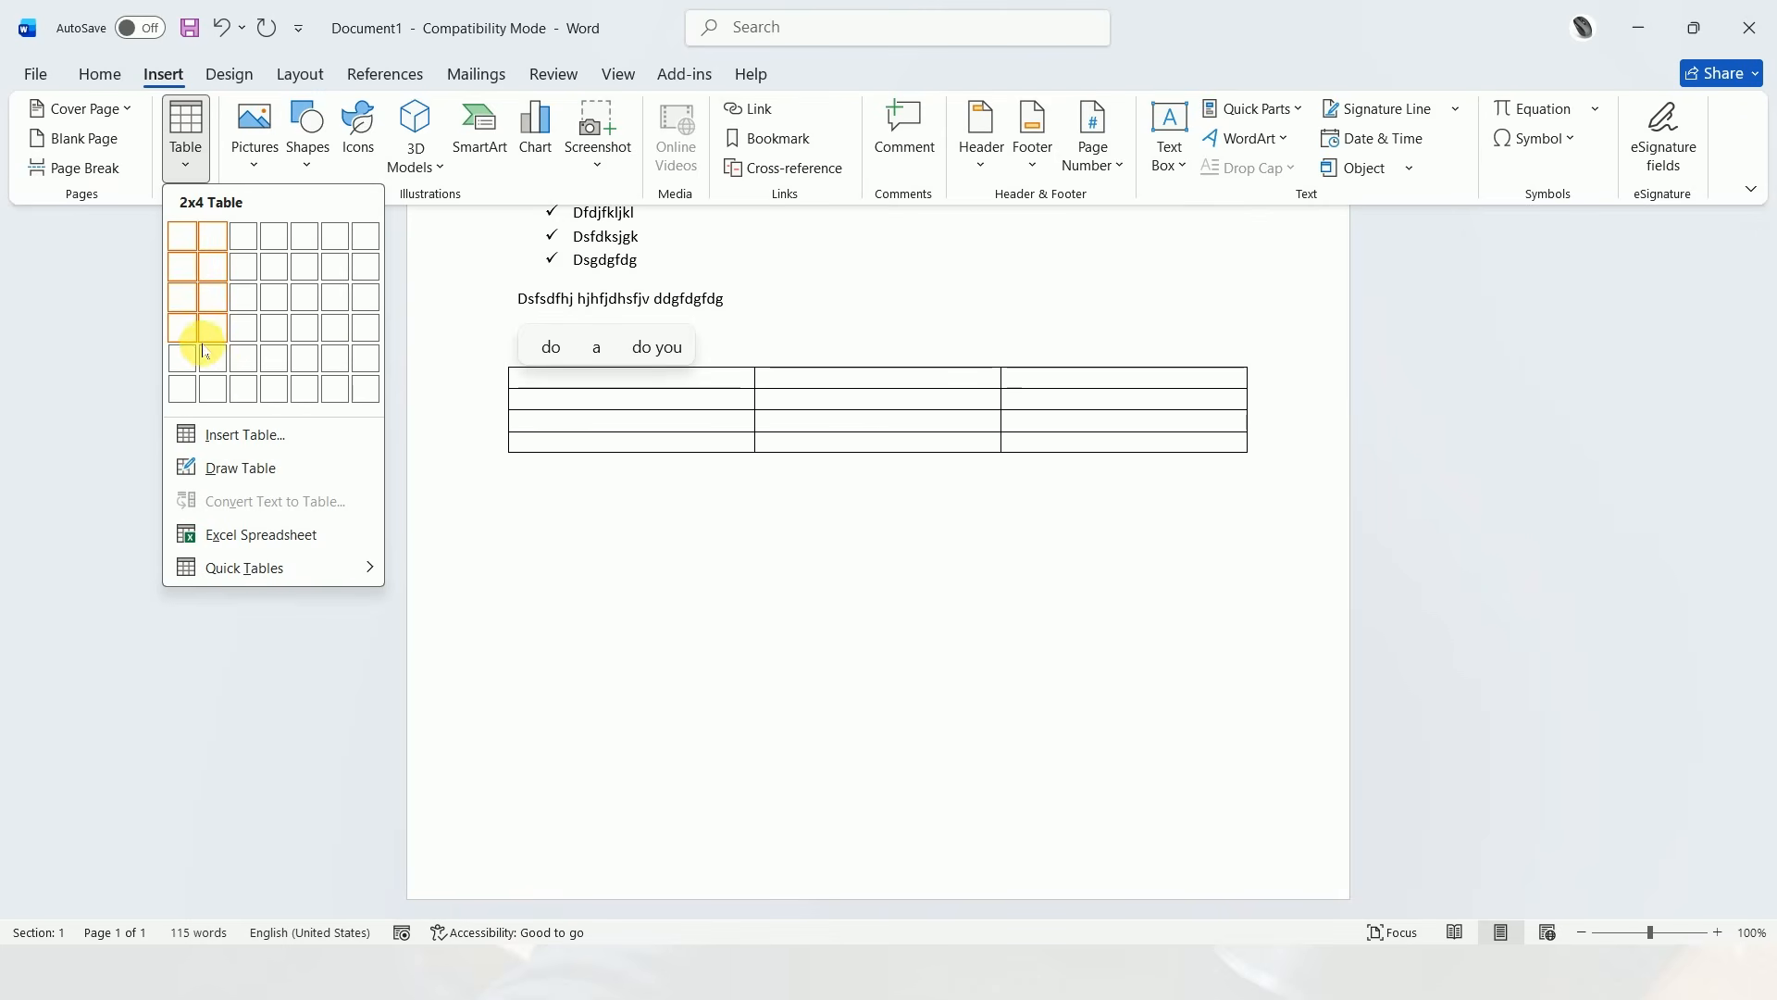
pyautogui.click(311, 367)
# Fill the table's first row with "sdsf", "Sfsf", "Fdgfd", "Vdfgfg" and "cdsfdsf"
pyautogui.write('sdsf')
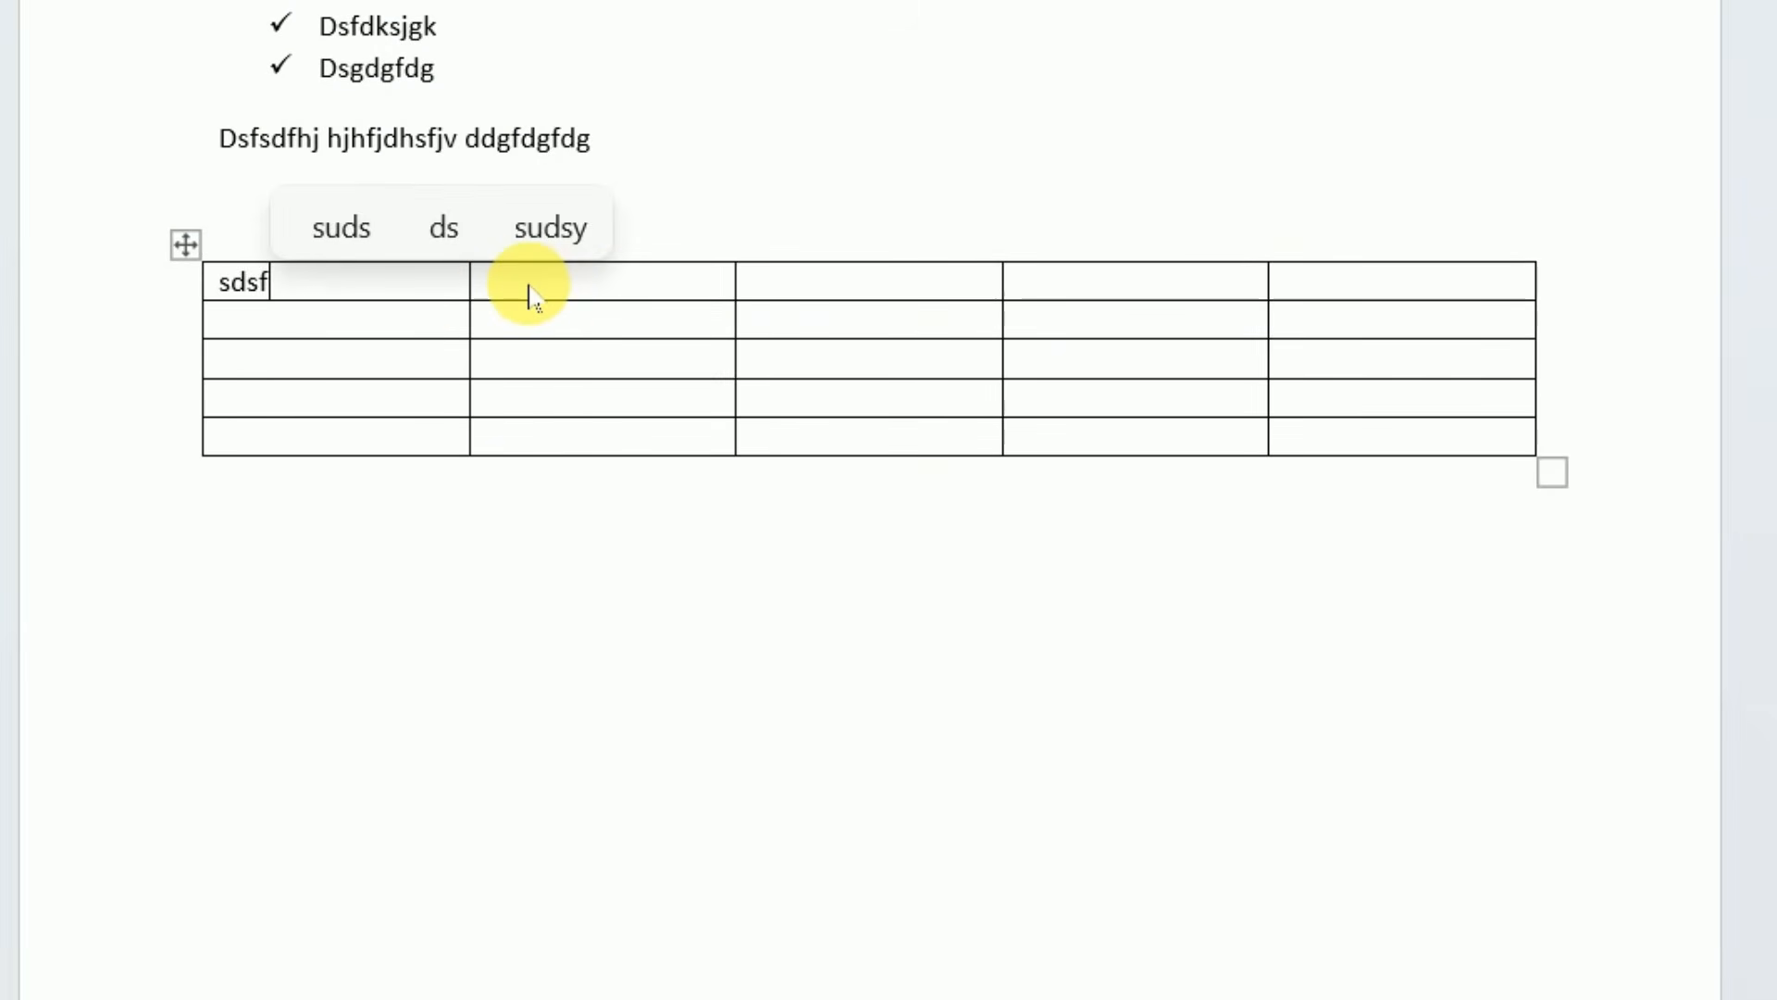
pyautogui.click(508, 436)
pyautogui.click(500, 297)
pyautogui.write('sfsf')
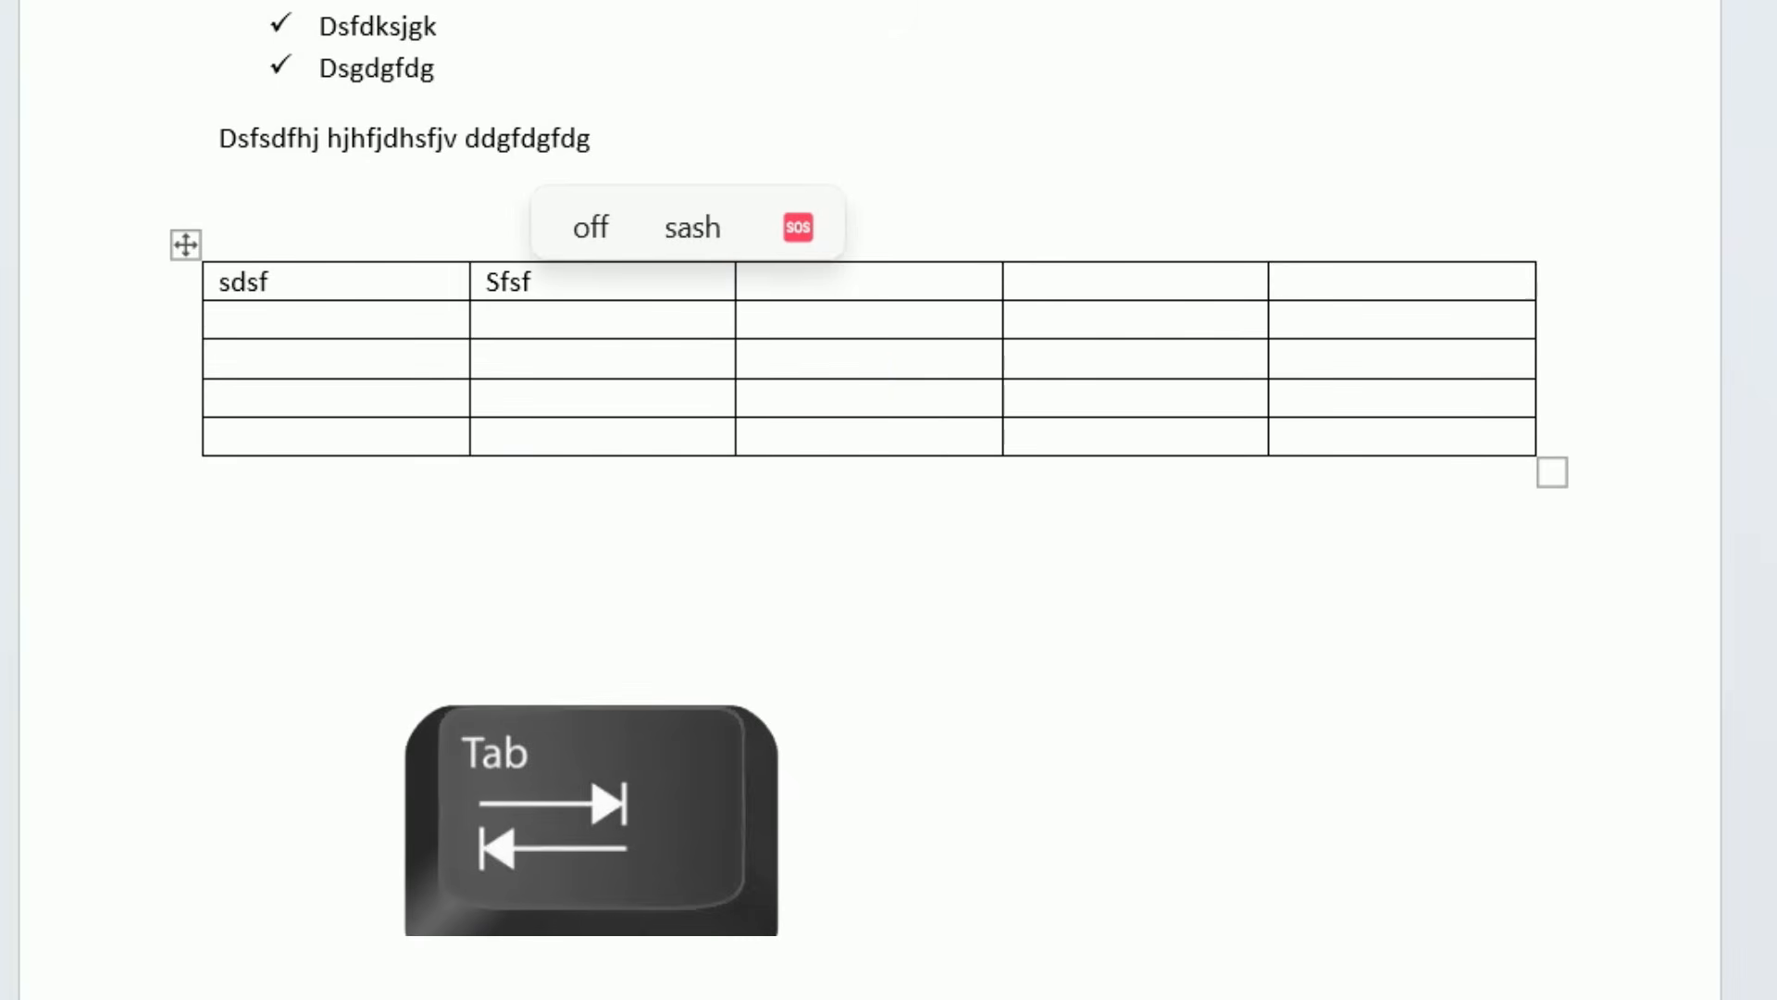
pyautogui.write('fdgf')
pyautogui.write('d')
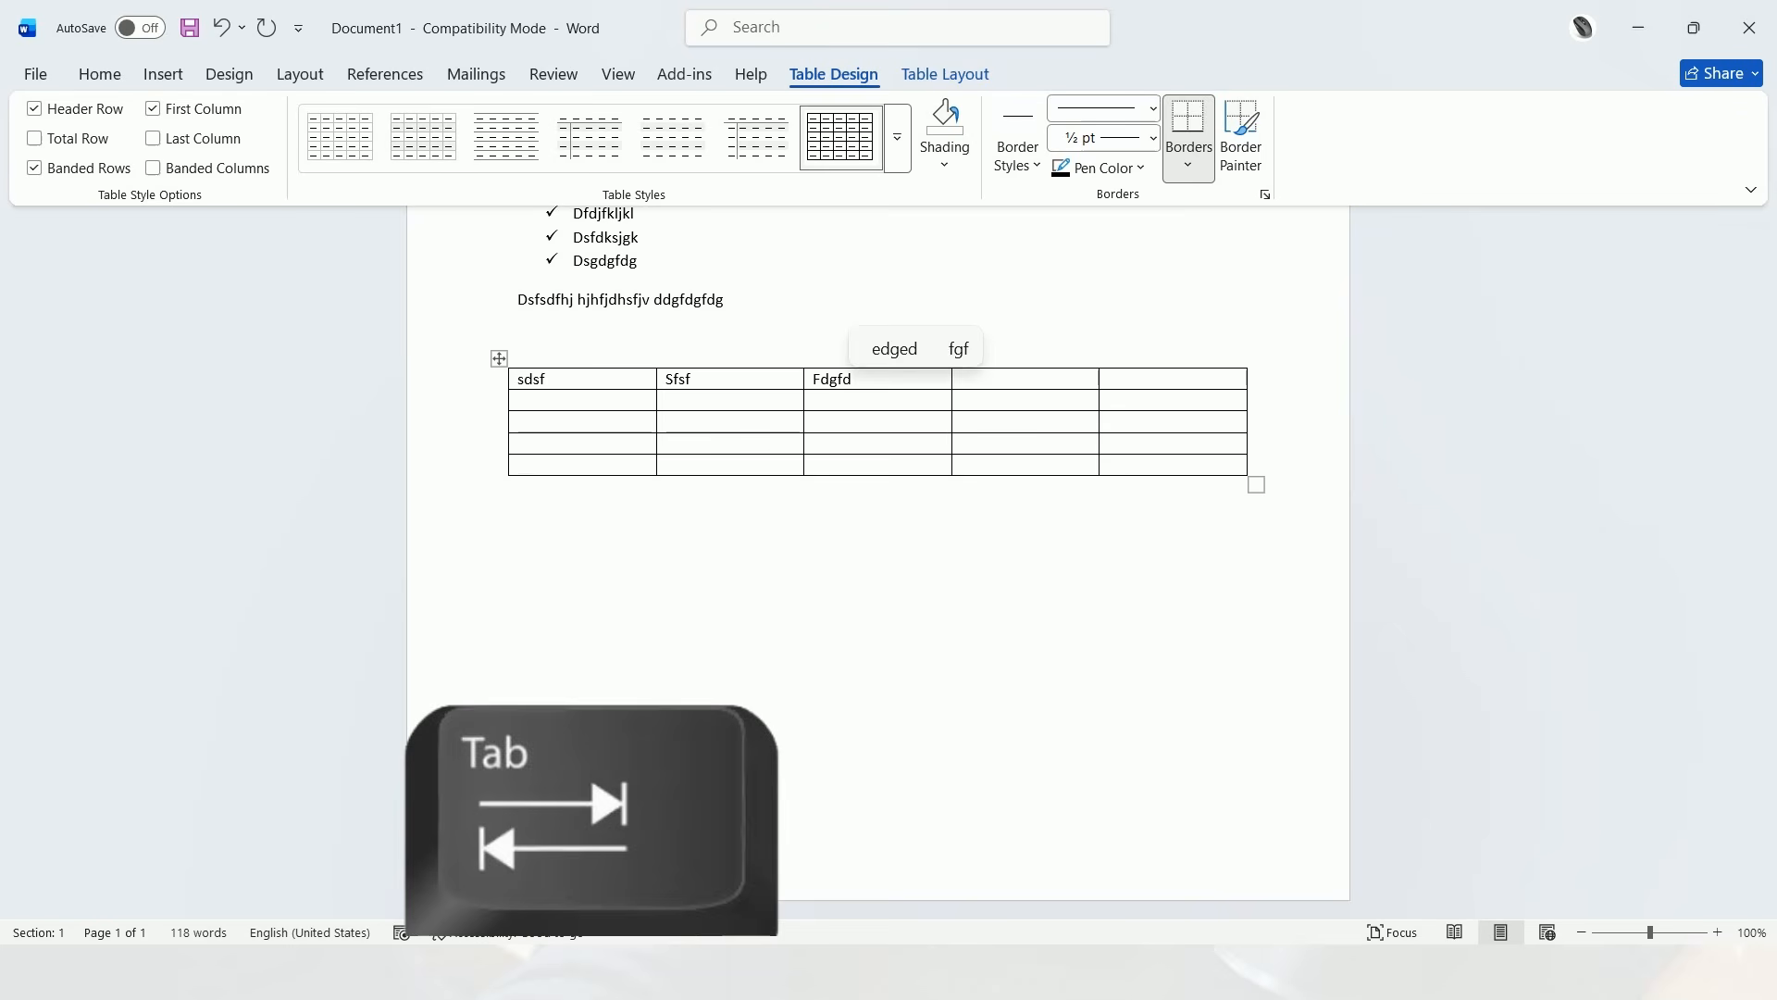
pyautogui.write('vdfgfg')
pyautogui.press('Tab')
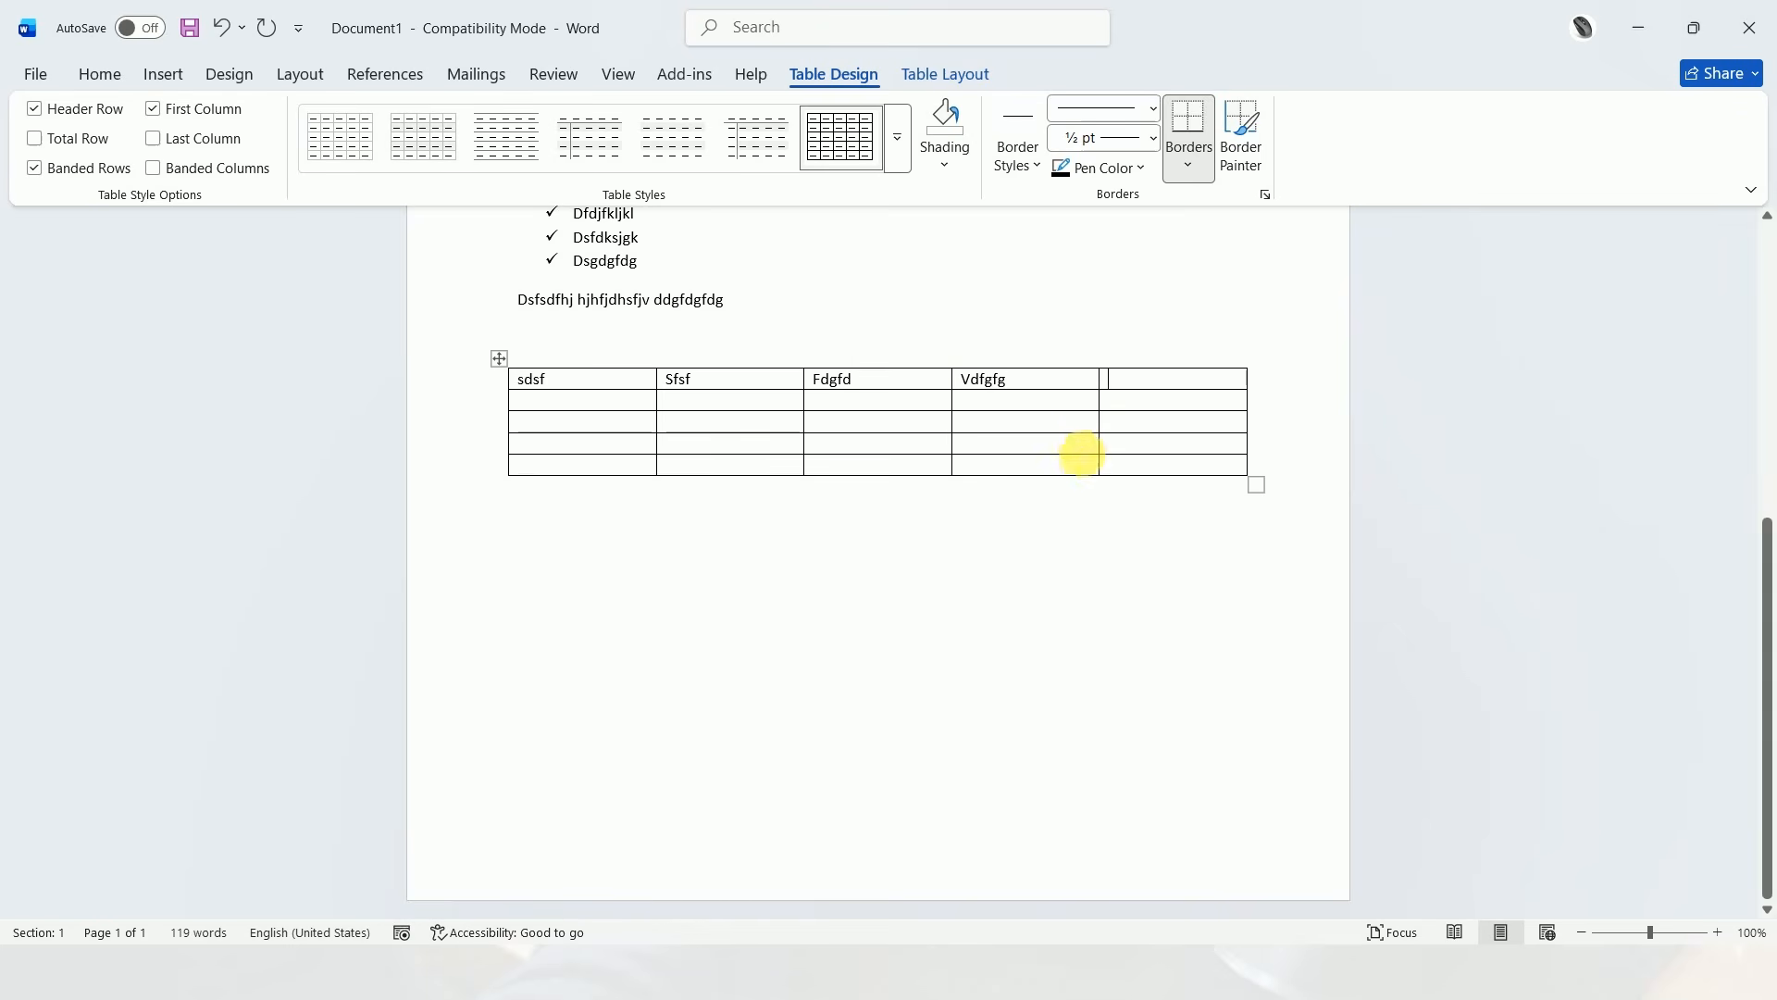
pyautogui.write('cdsfdsf')
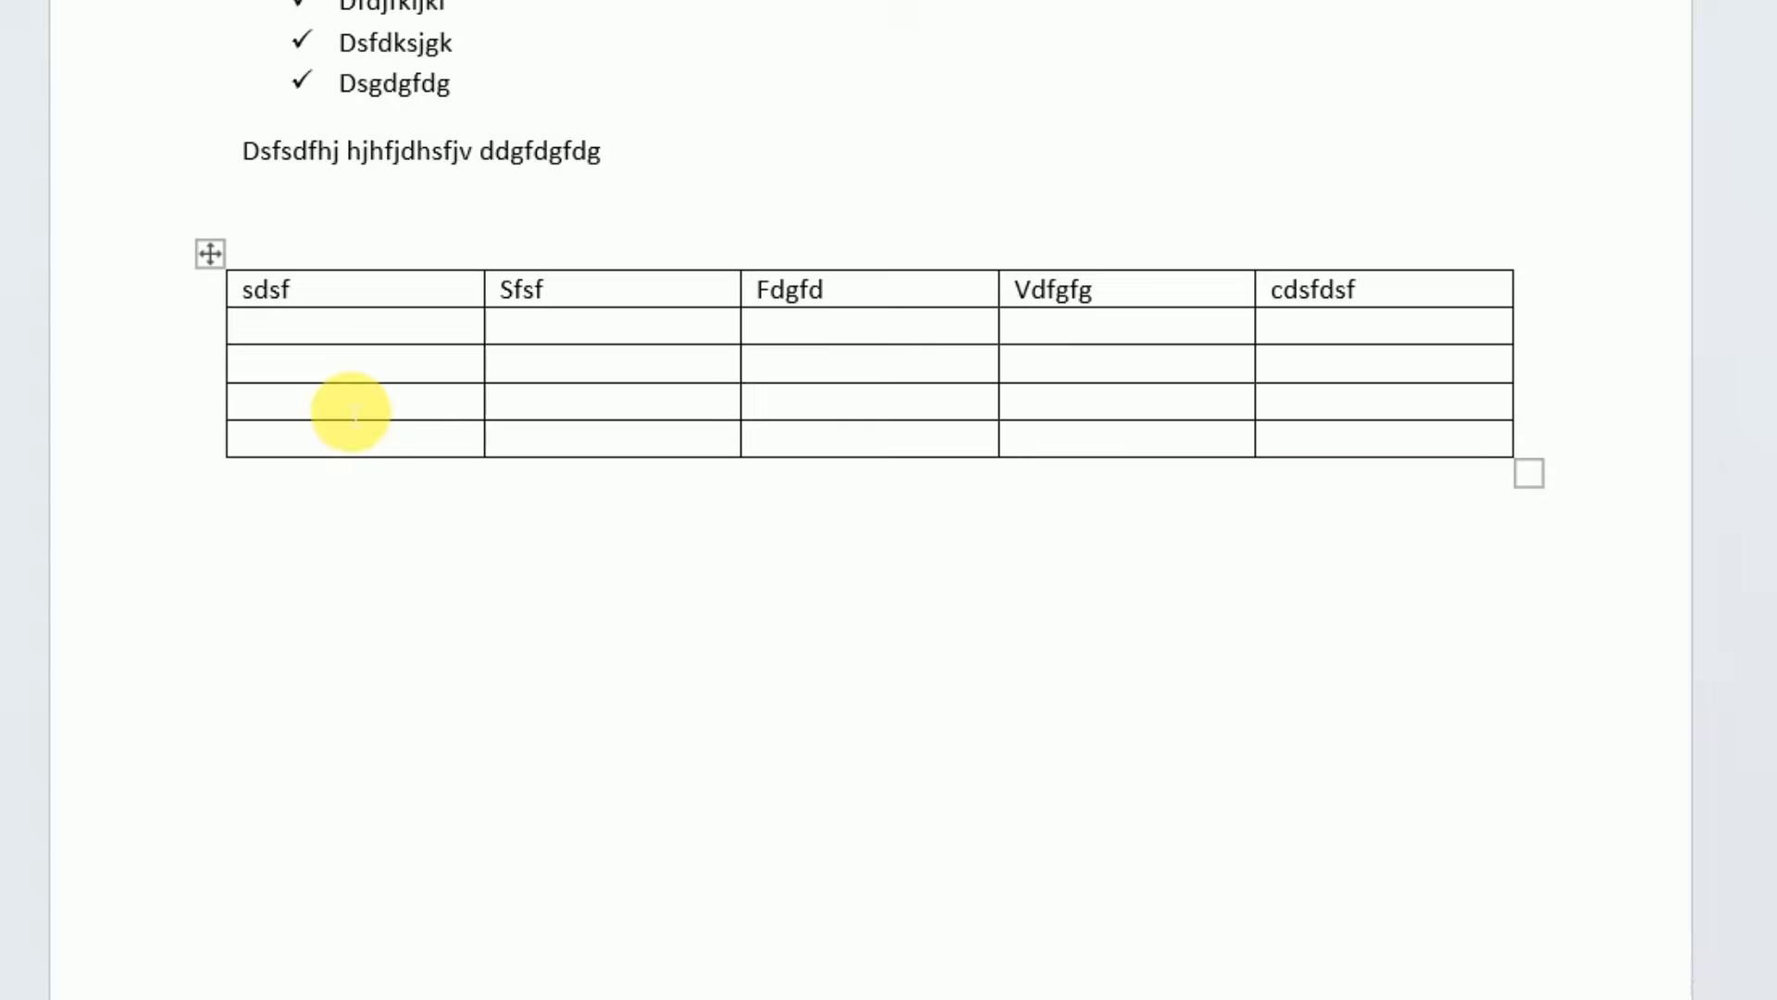
pyautogui.hotkey('ctrl', 'End')
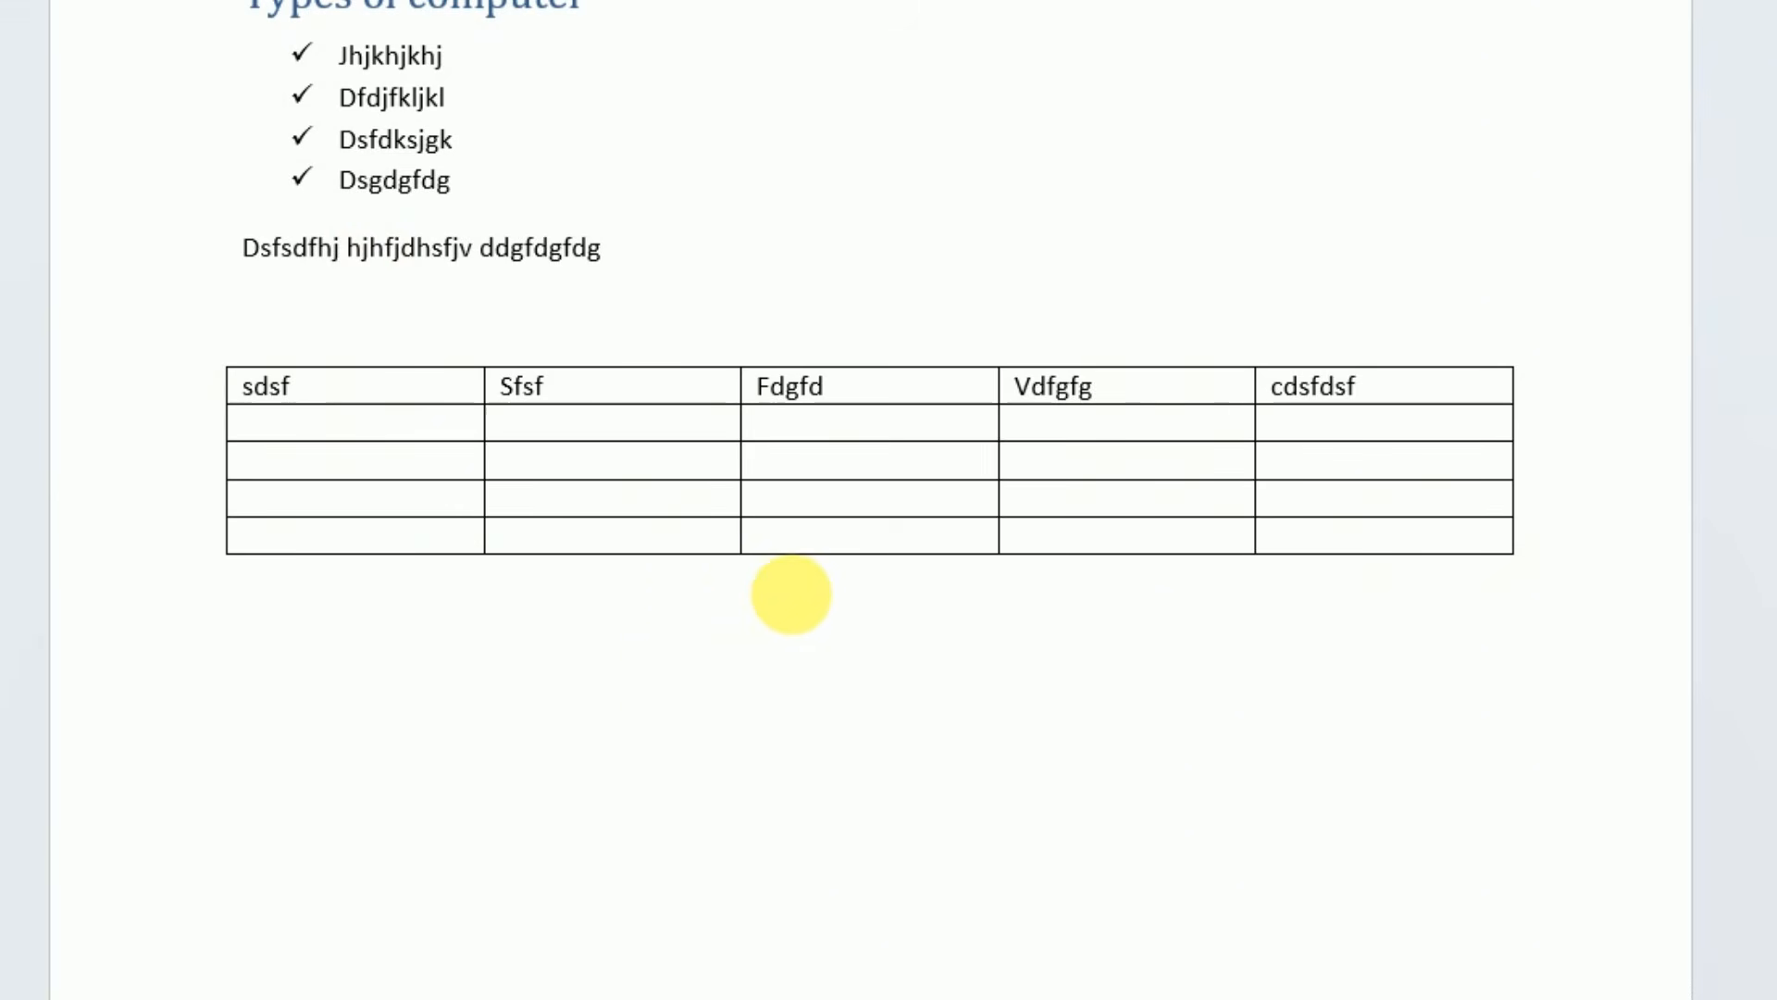
# Start saving the document under a new name on this PC, with Desktop as the location
pyautogui.scroll(5, 793, 595)
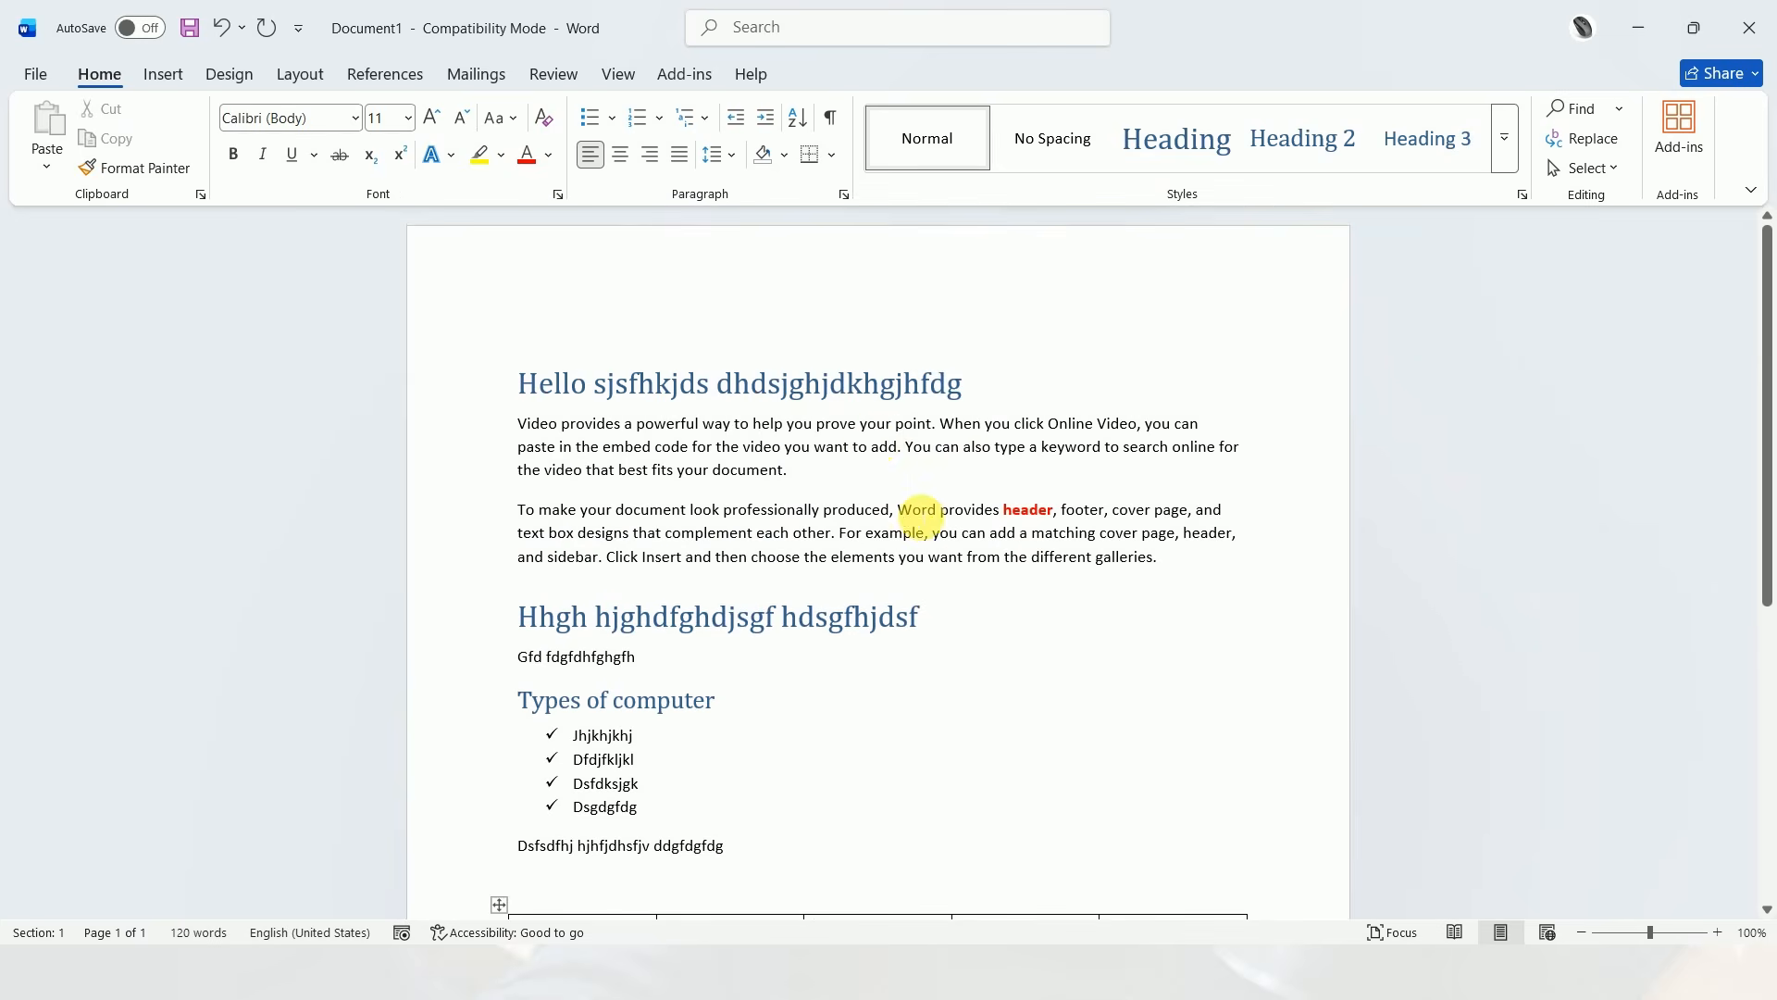
pyautogui.scroll(-1, 936, 536)
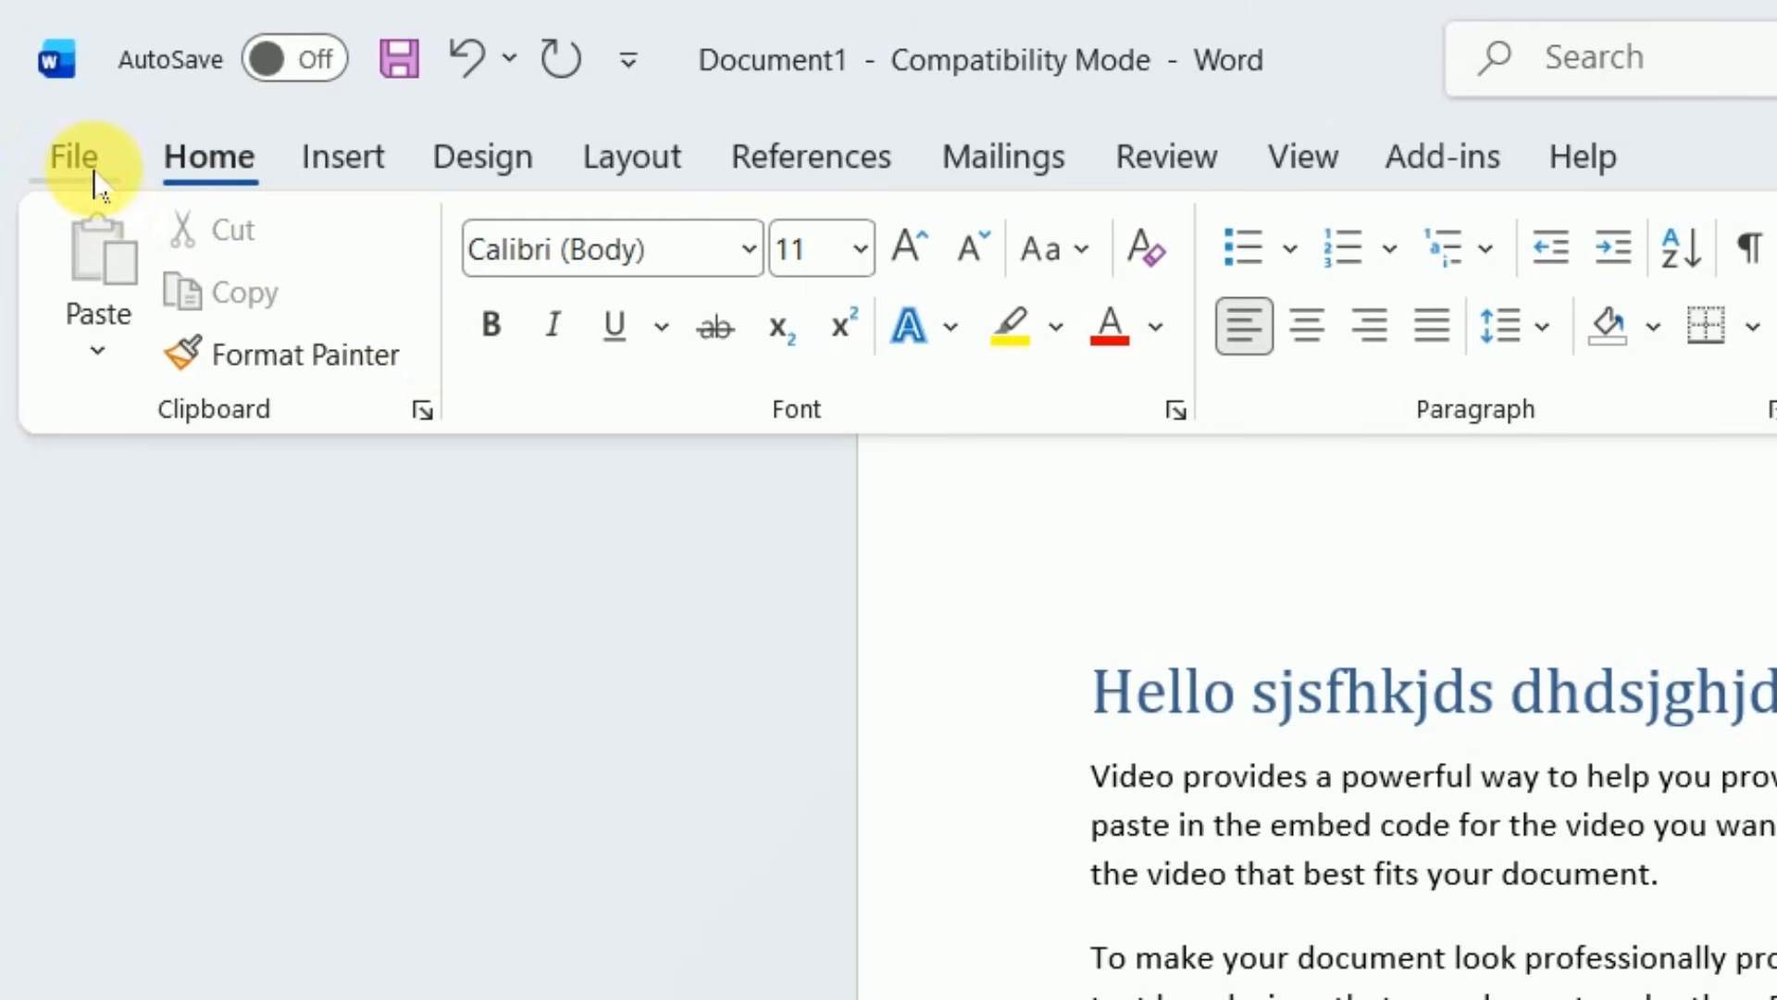
pyautogui.click(81, 167)
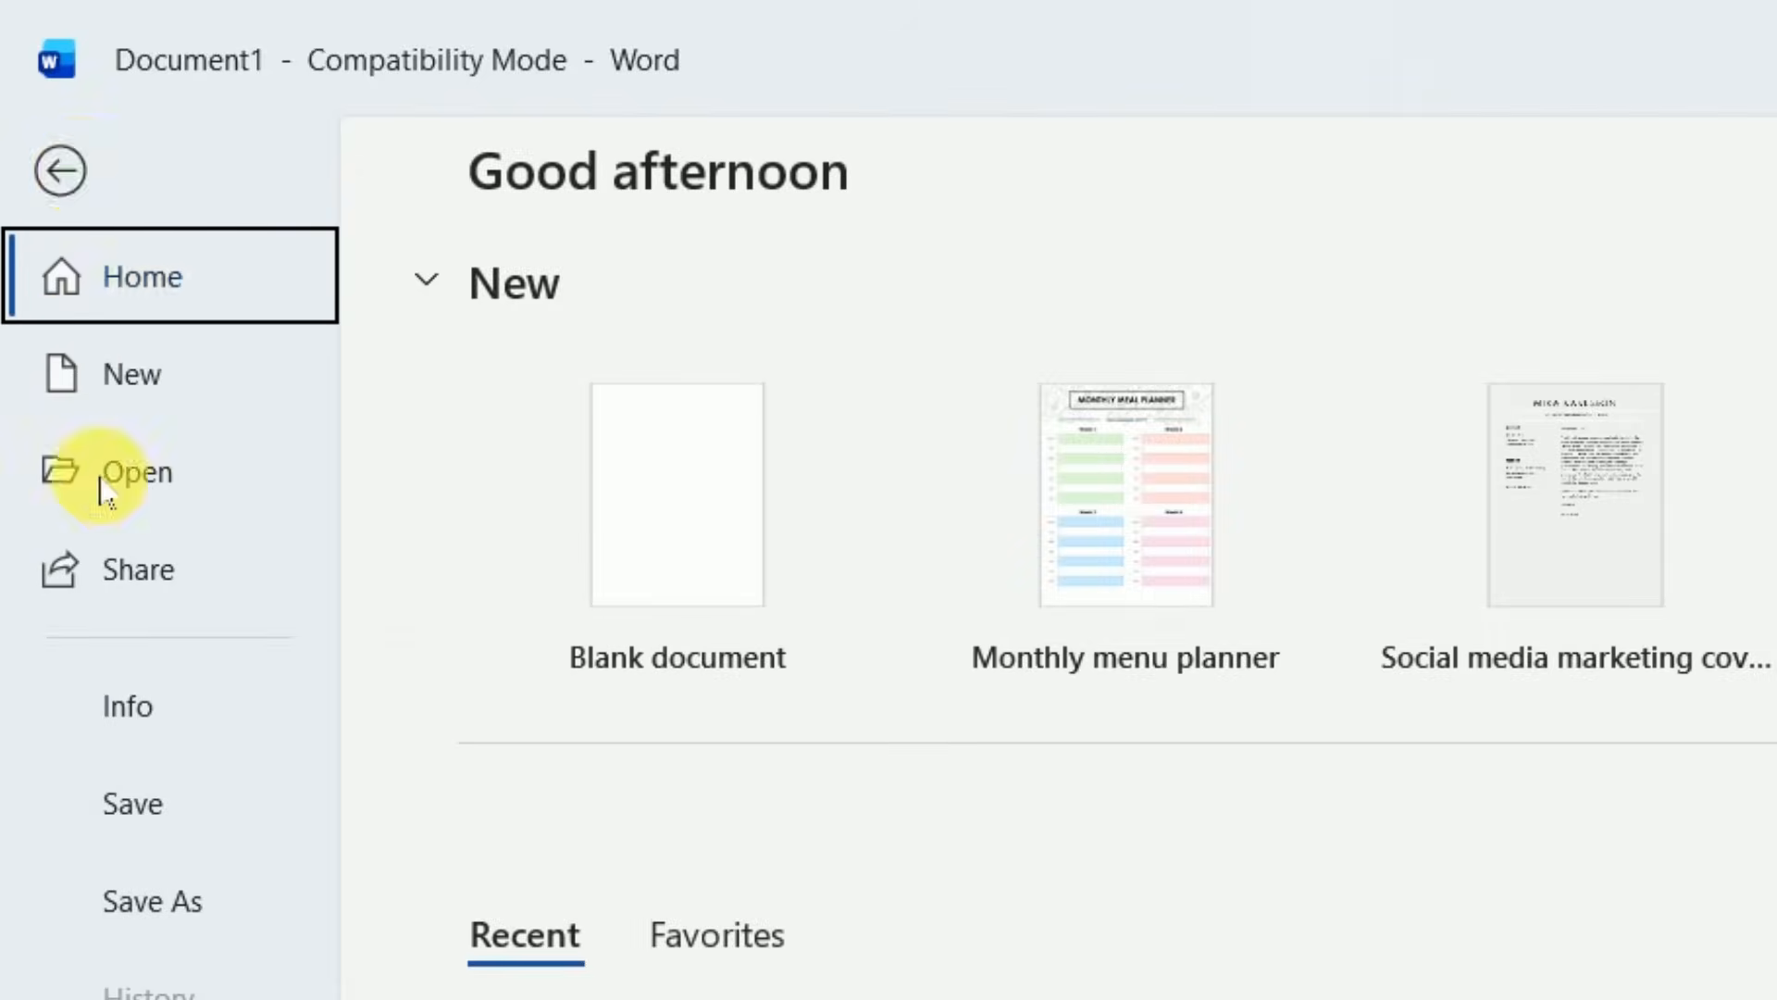
pyautogui.click(125, 338)
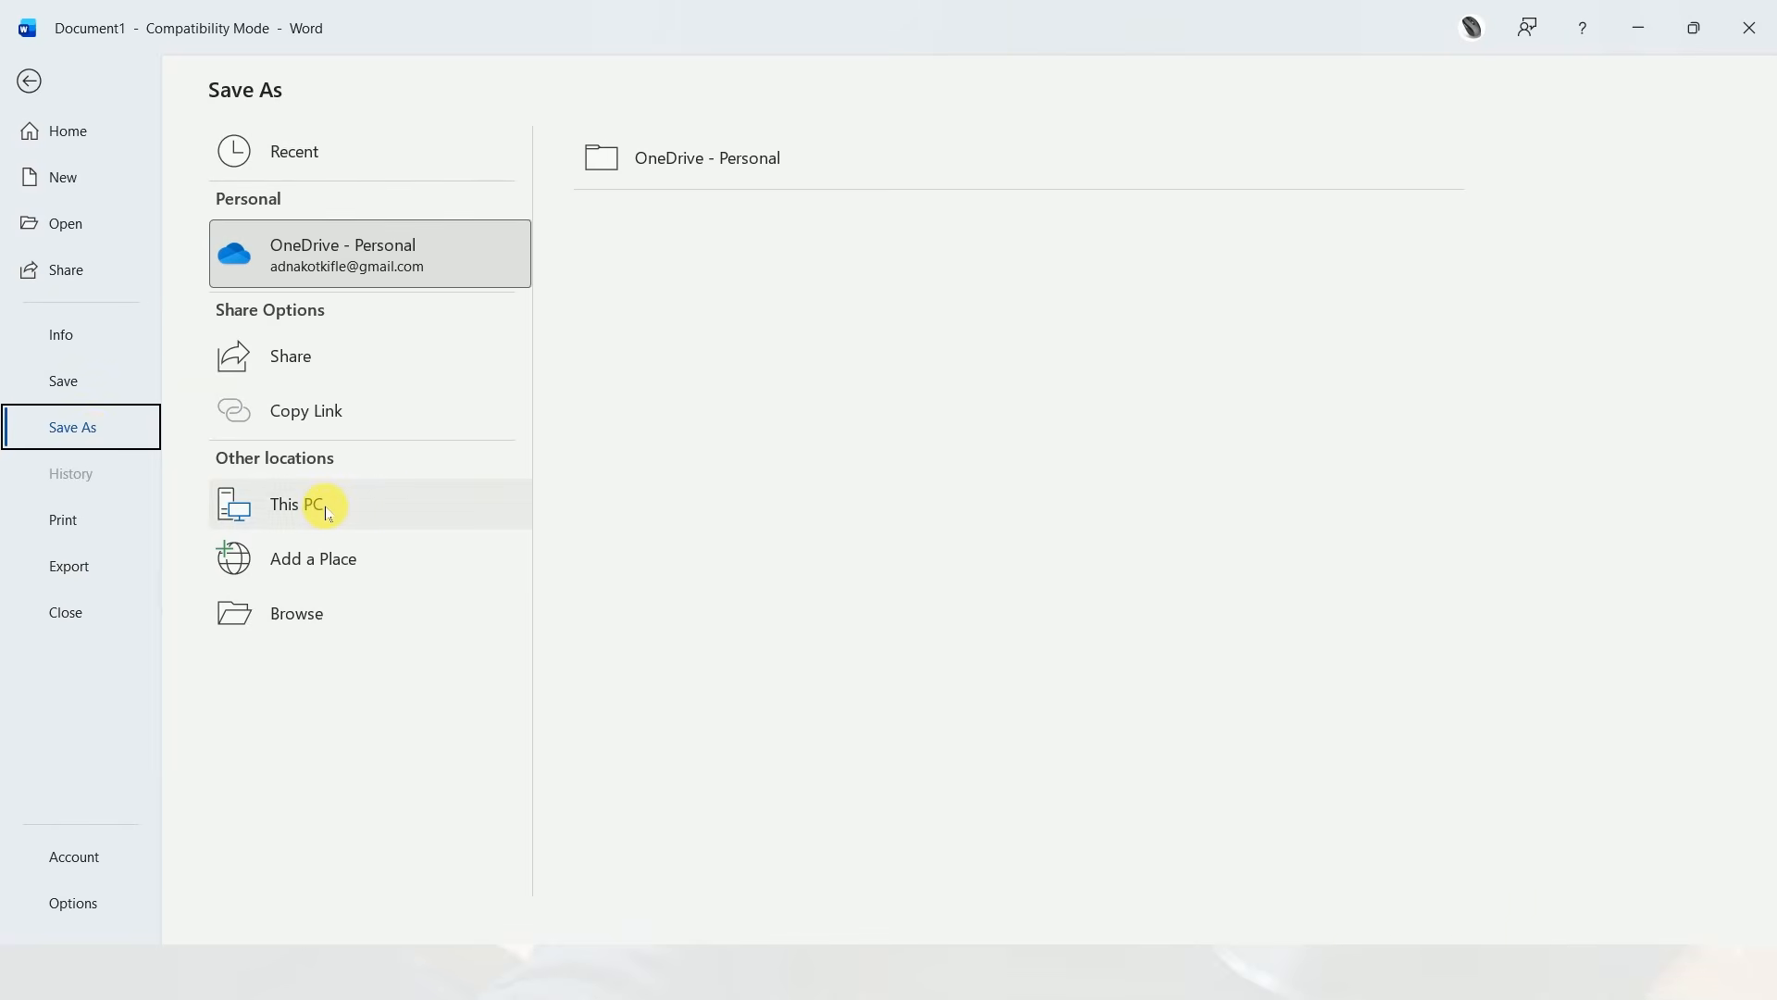
pyautogui.click(324, 507)
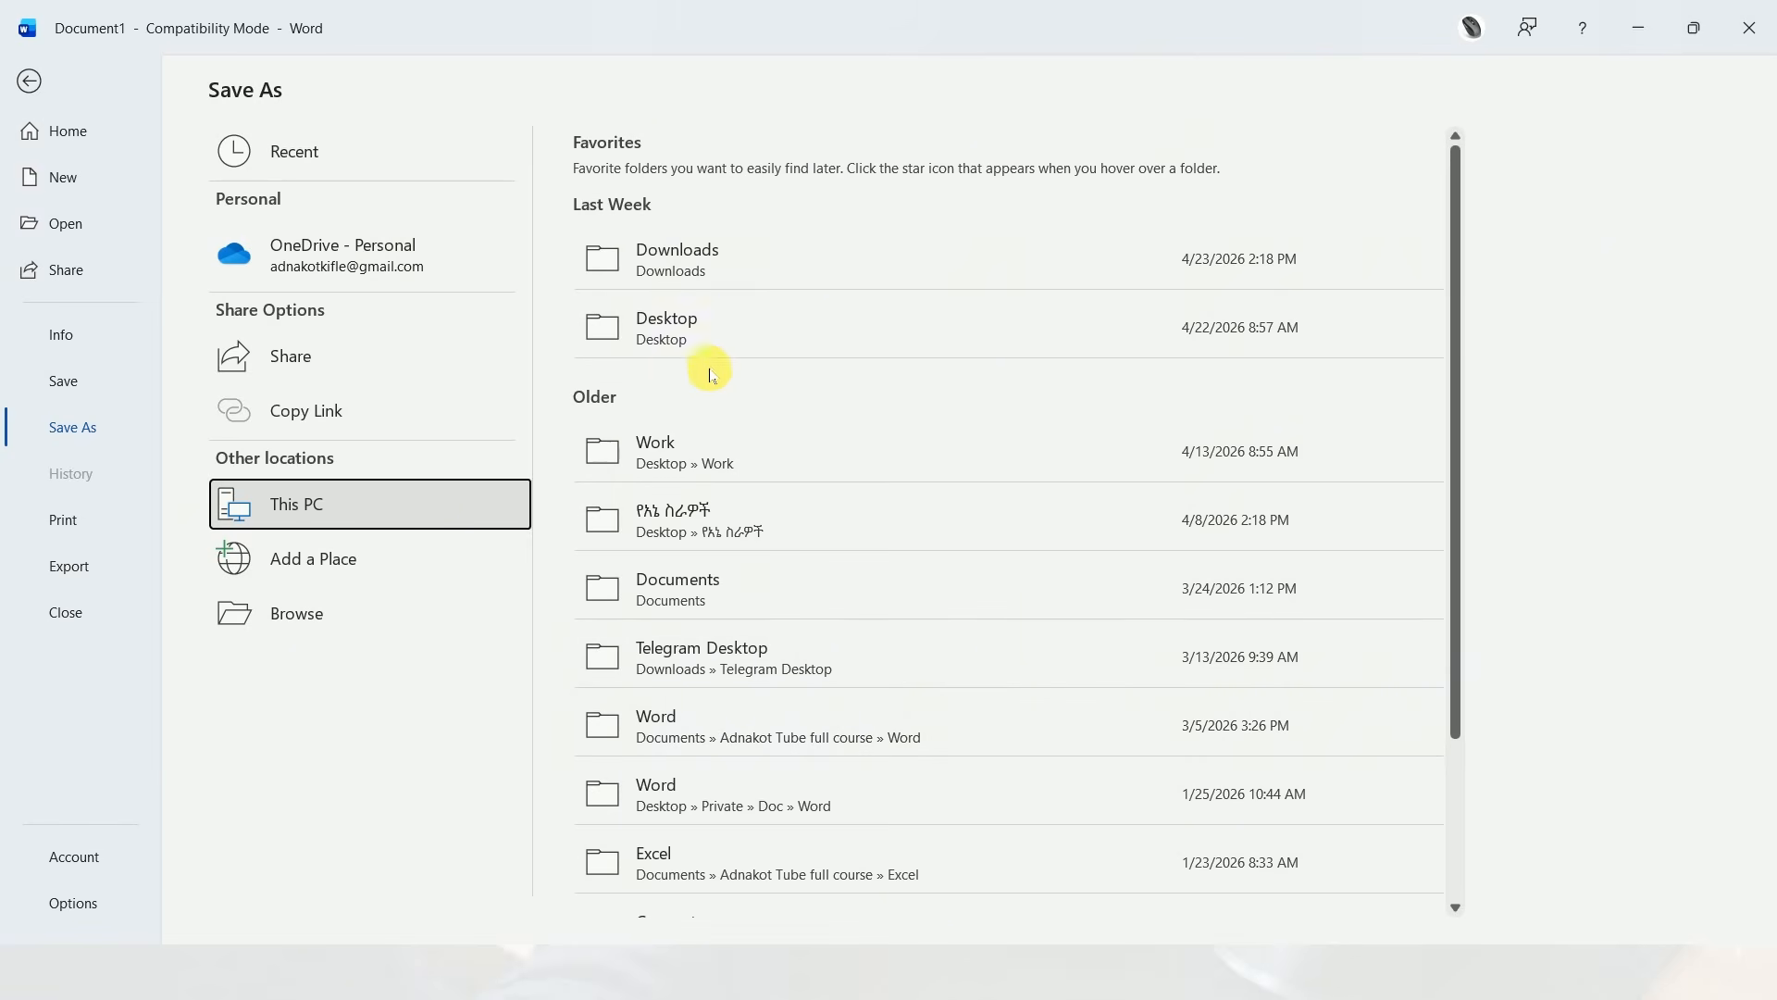
pyautogui.click(687, 345)
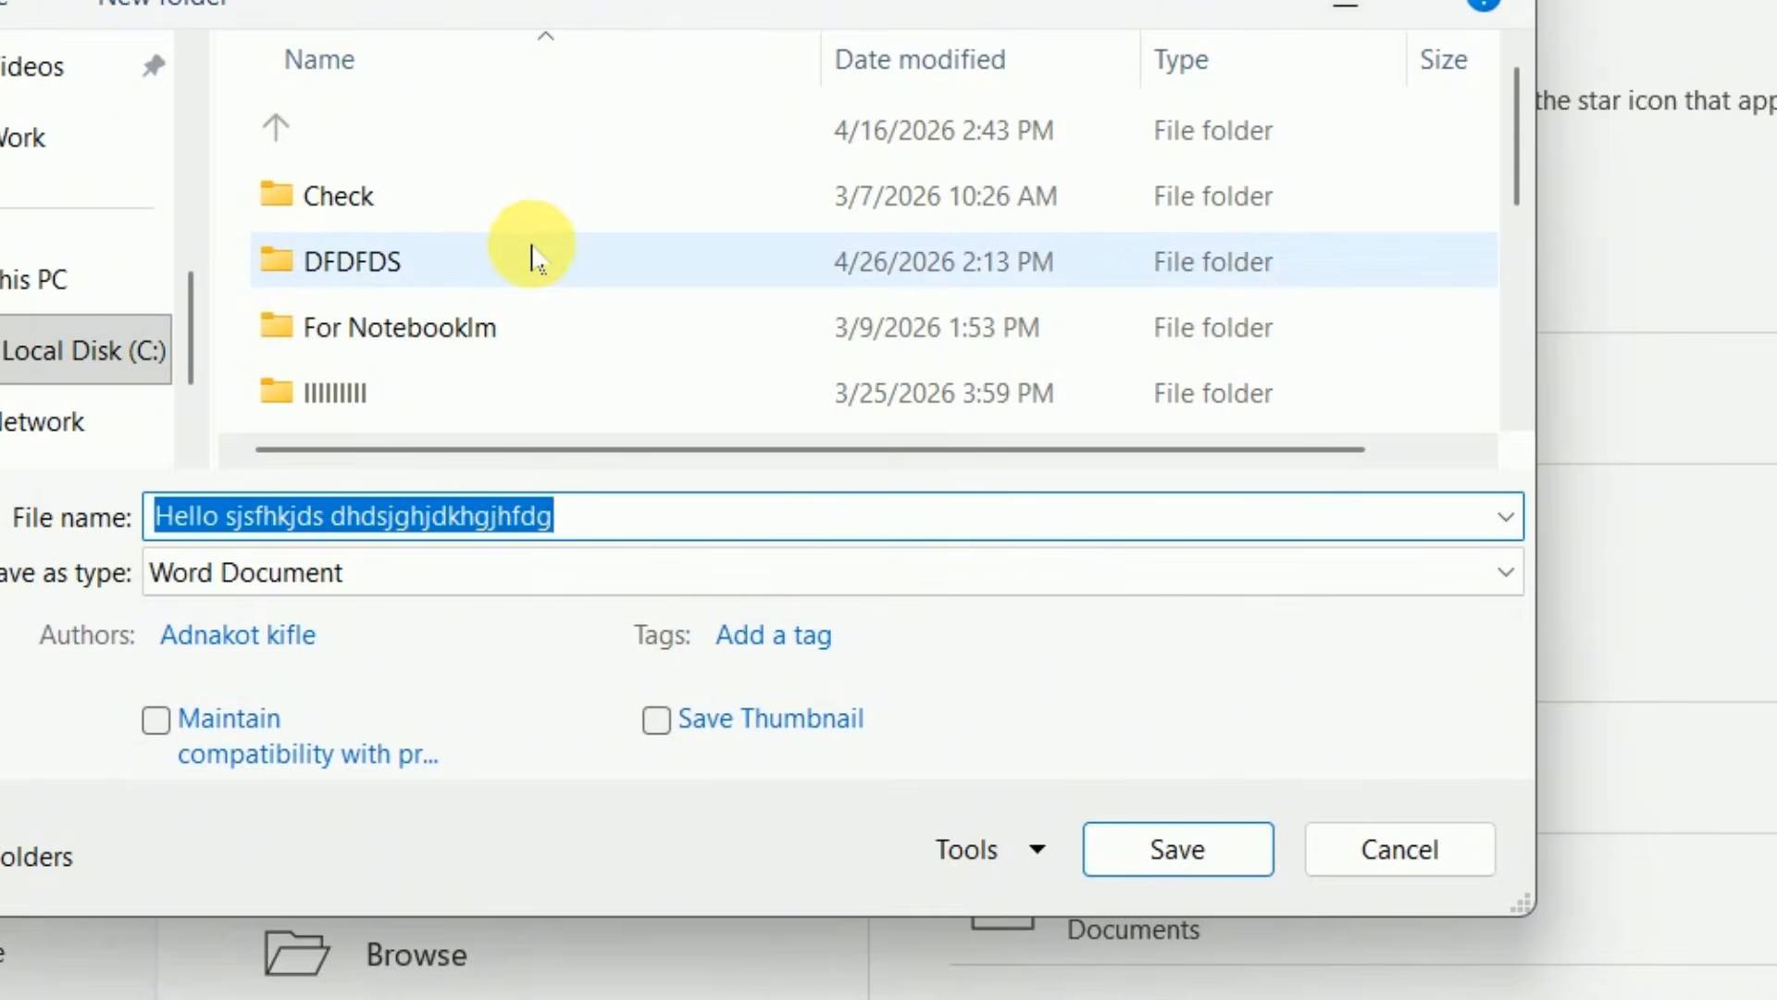
# Choose the "My works" folder on the Desktop as the save destination
pyautogui.scroll(-1, 535, 260)
pyautogui.scroll(-1, 539, 259)
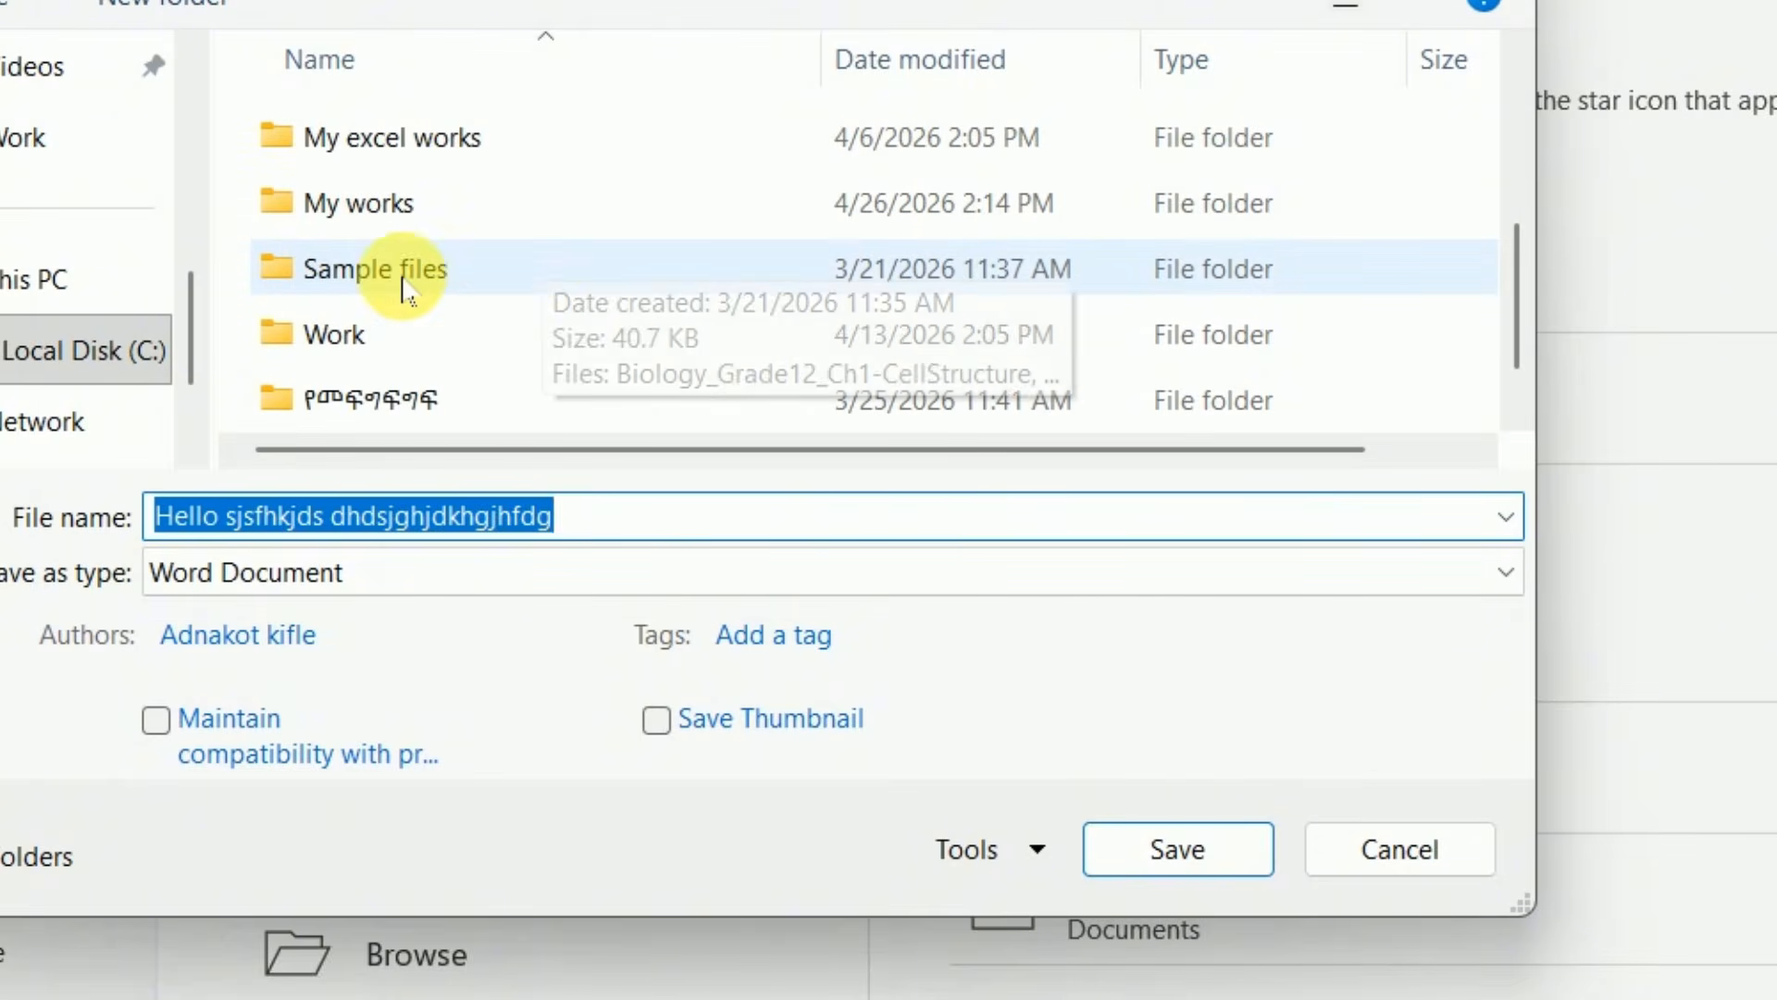
pyautogui.click(357, 218)
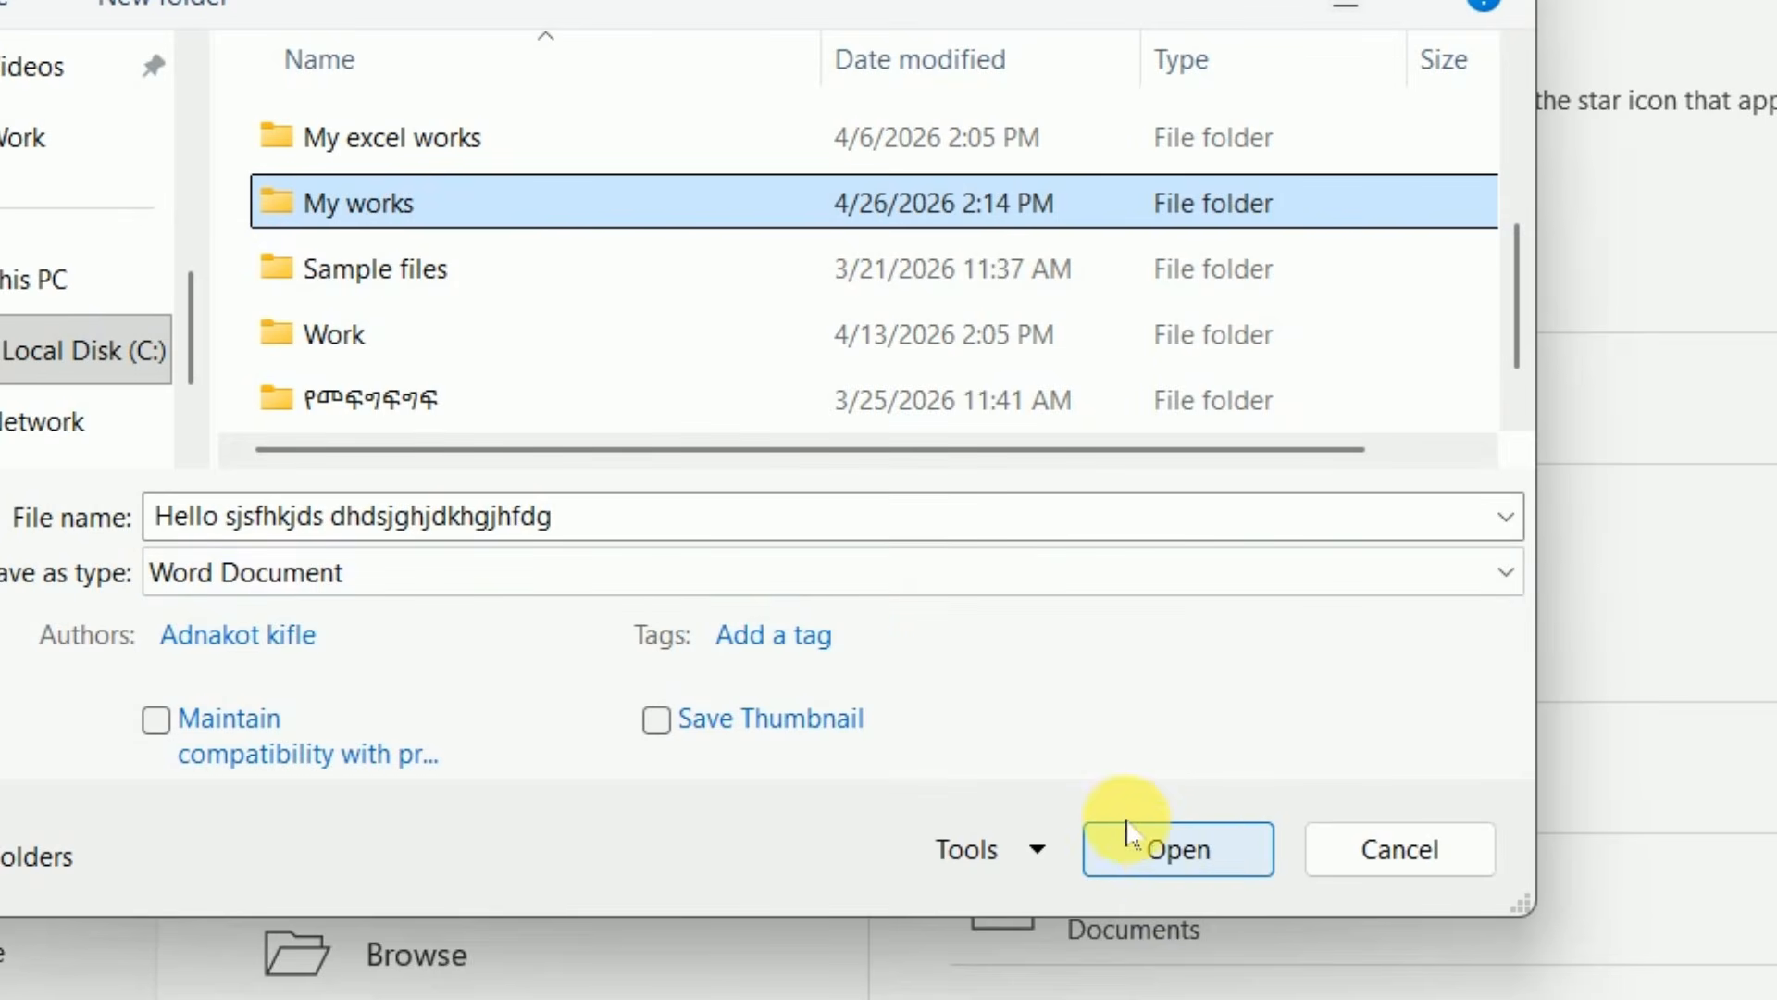
pyautogui.click(1178, 847)
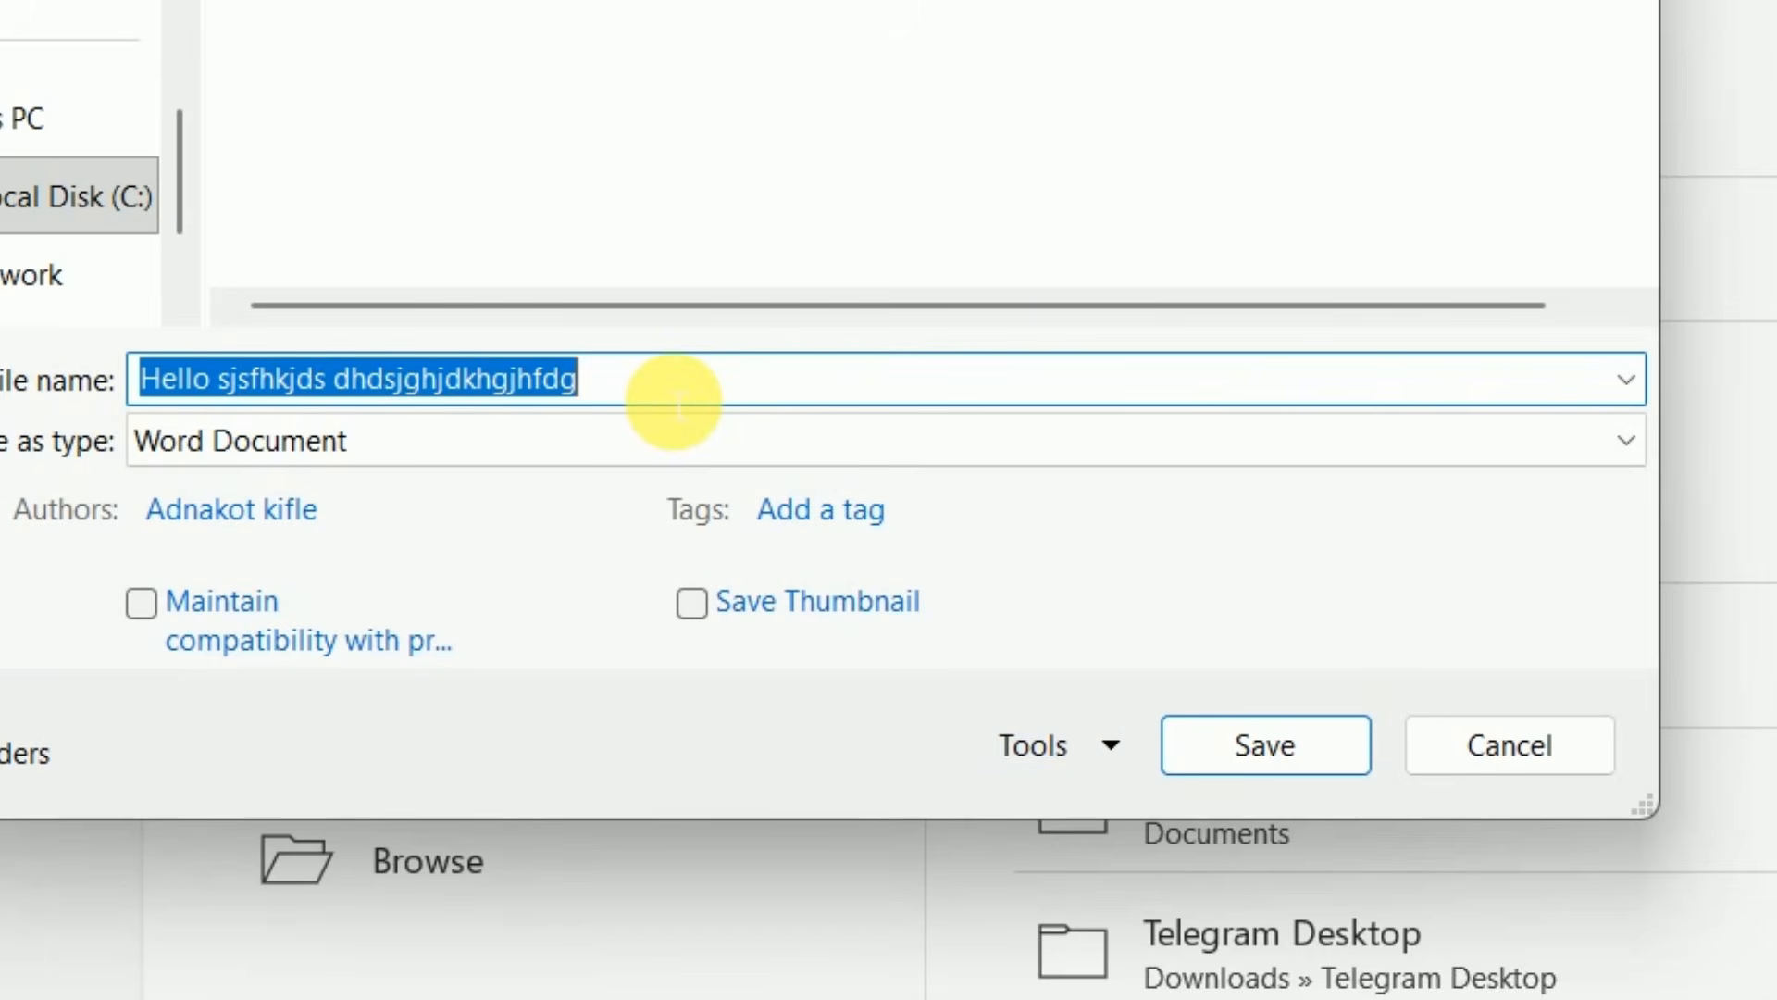
# Name the file "Letter for h", set its file type to PDF and save it
pyautogui.write('l')
pyautogui.press('BackSpace')
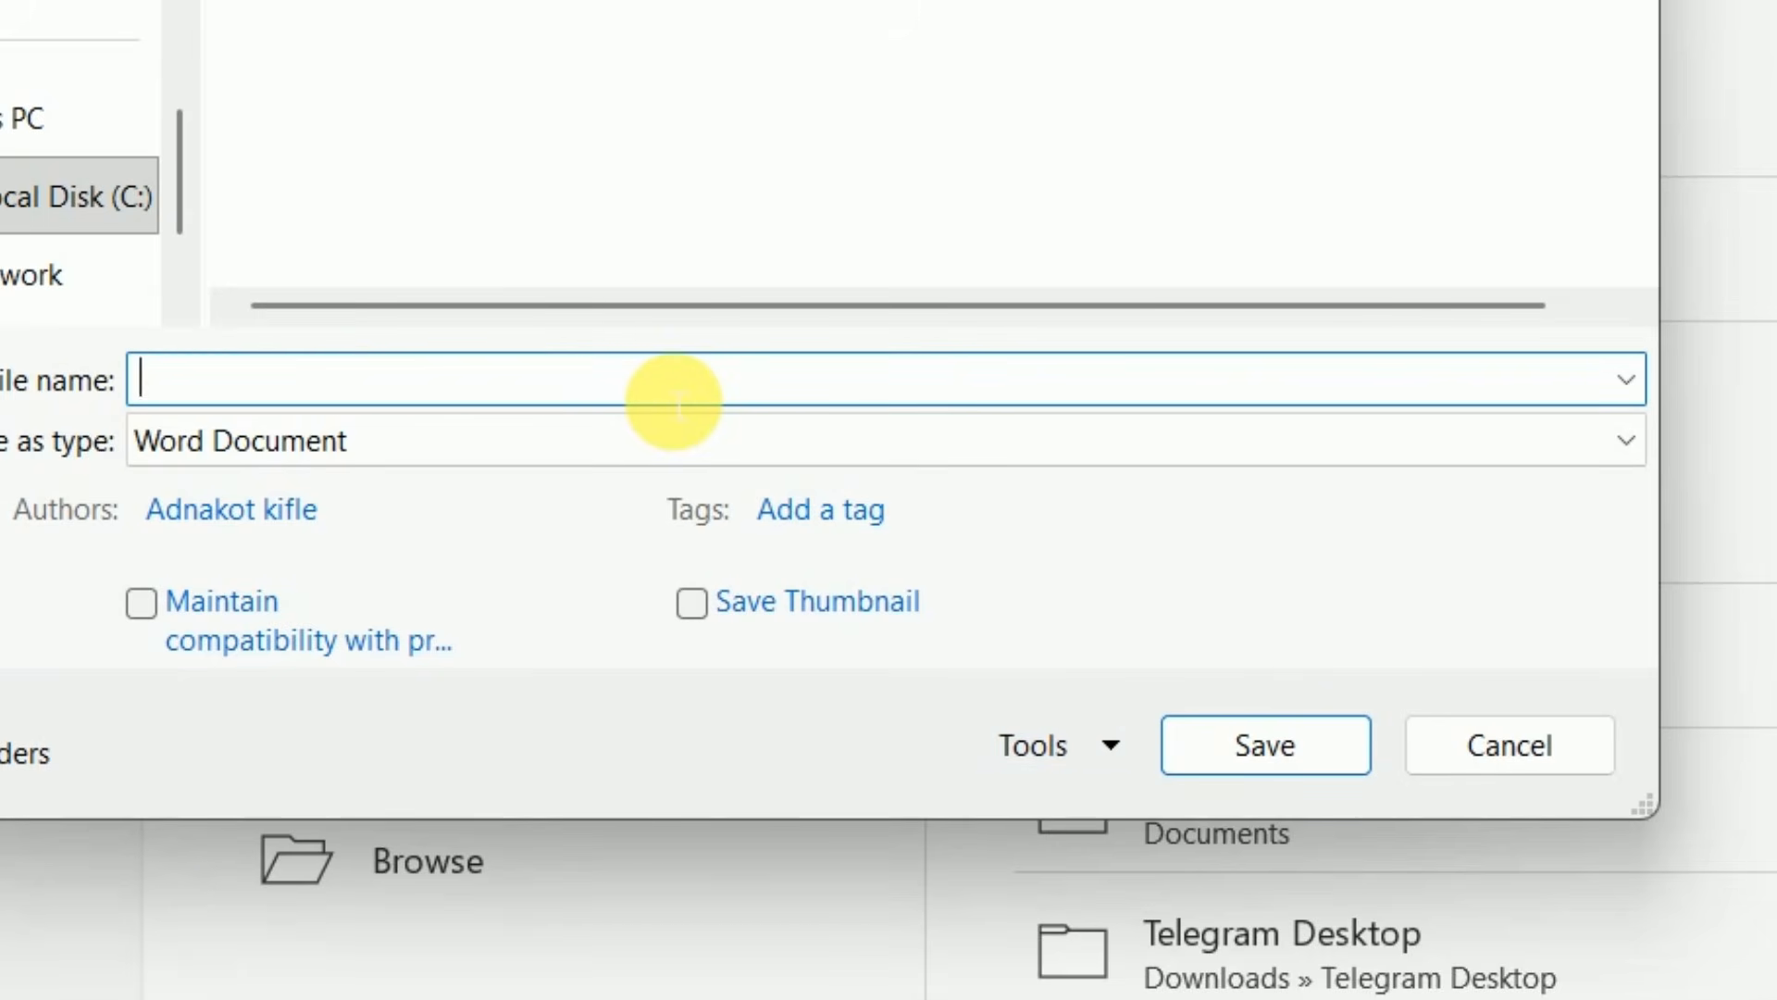
pyautogui.write('Letter')
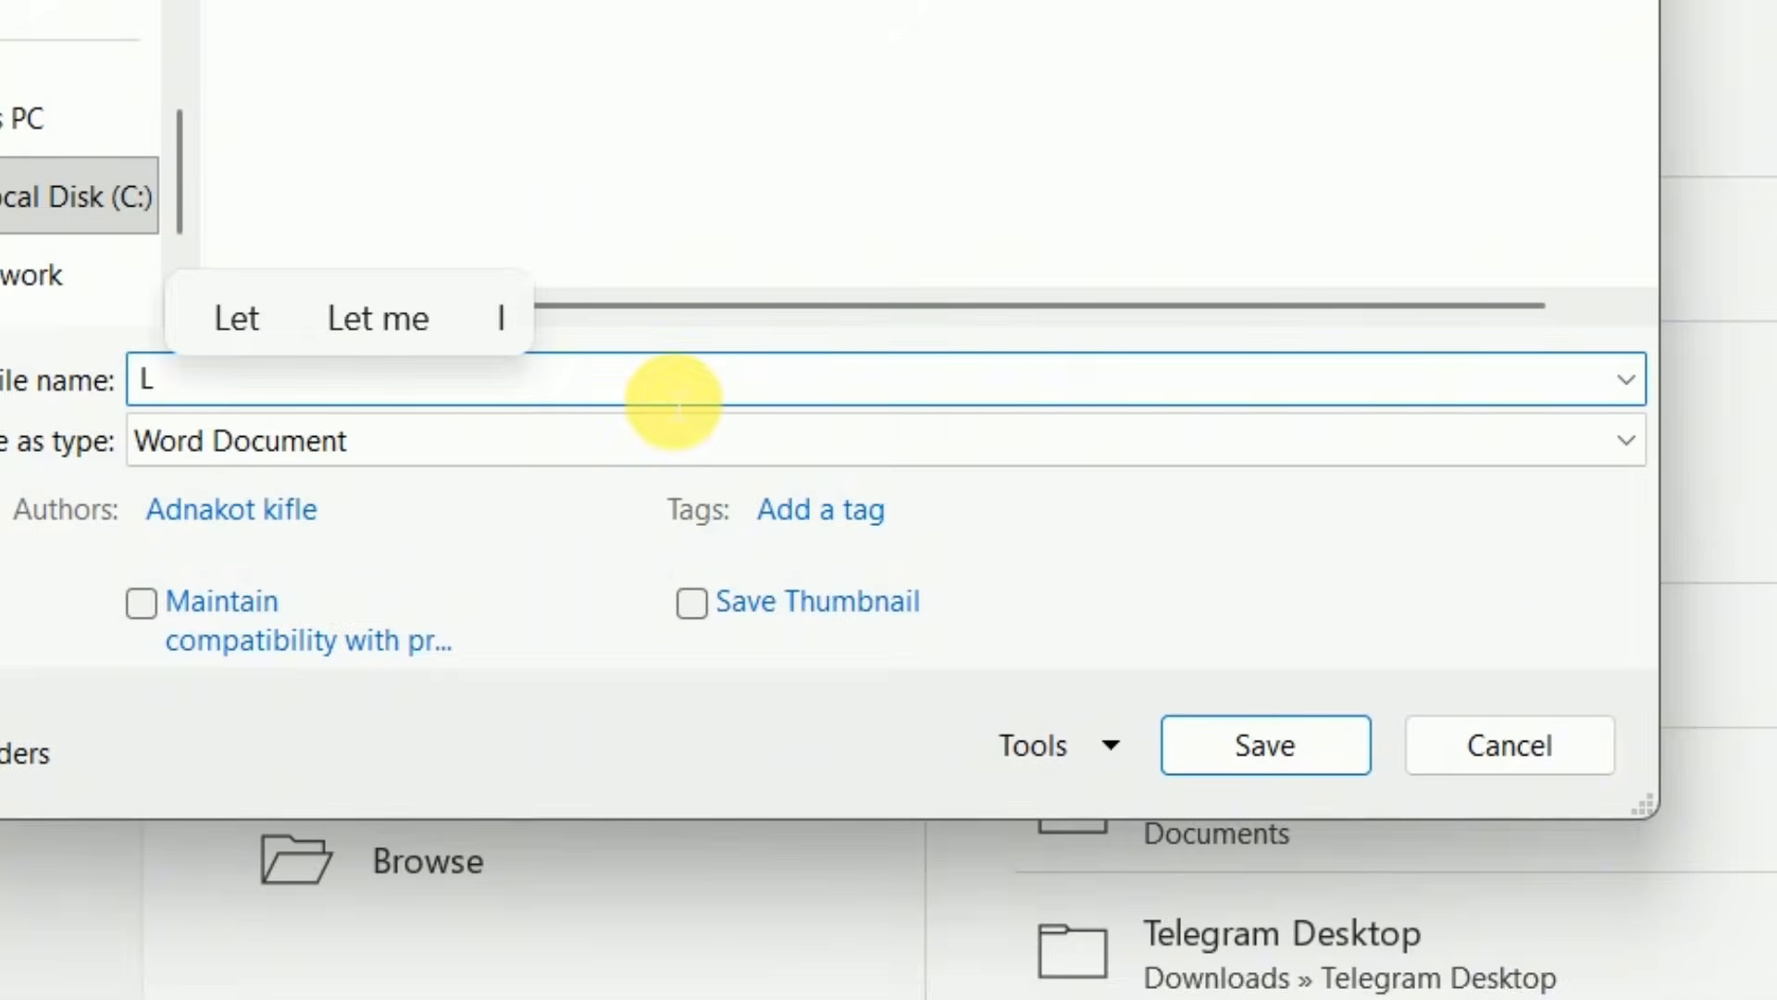
pyautogui.write(' for h')
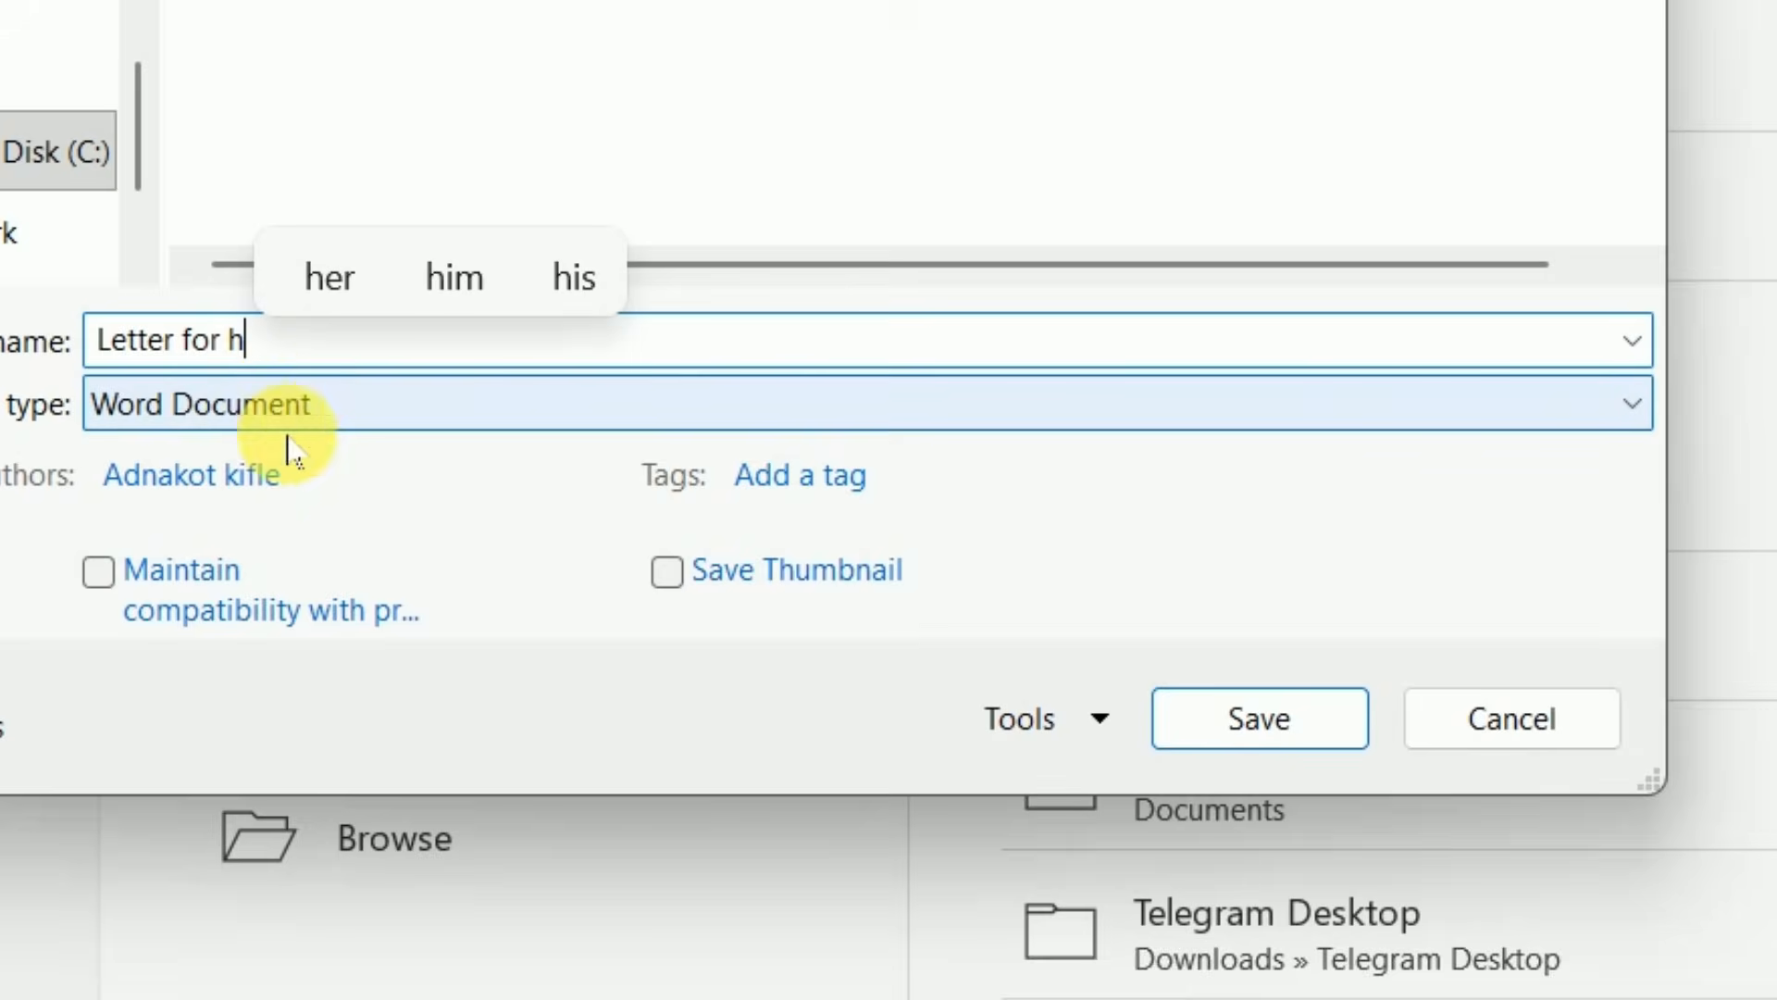
pyautogui.click(334, 401)
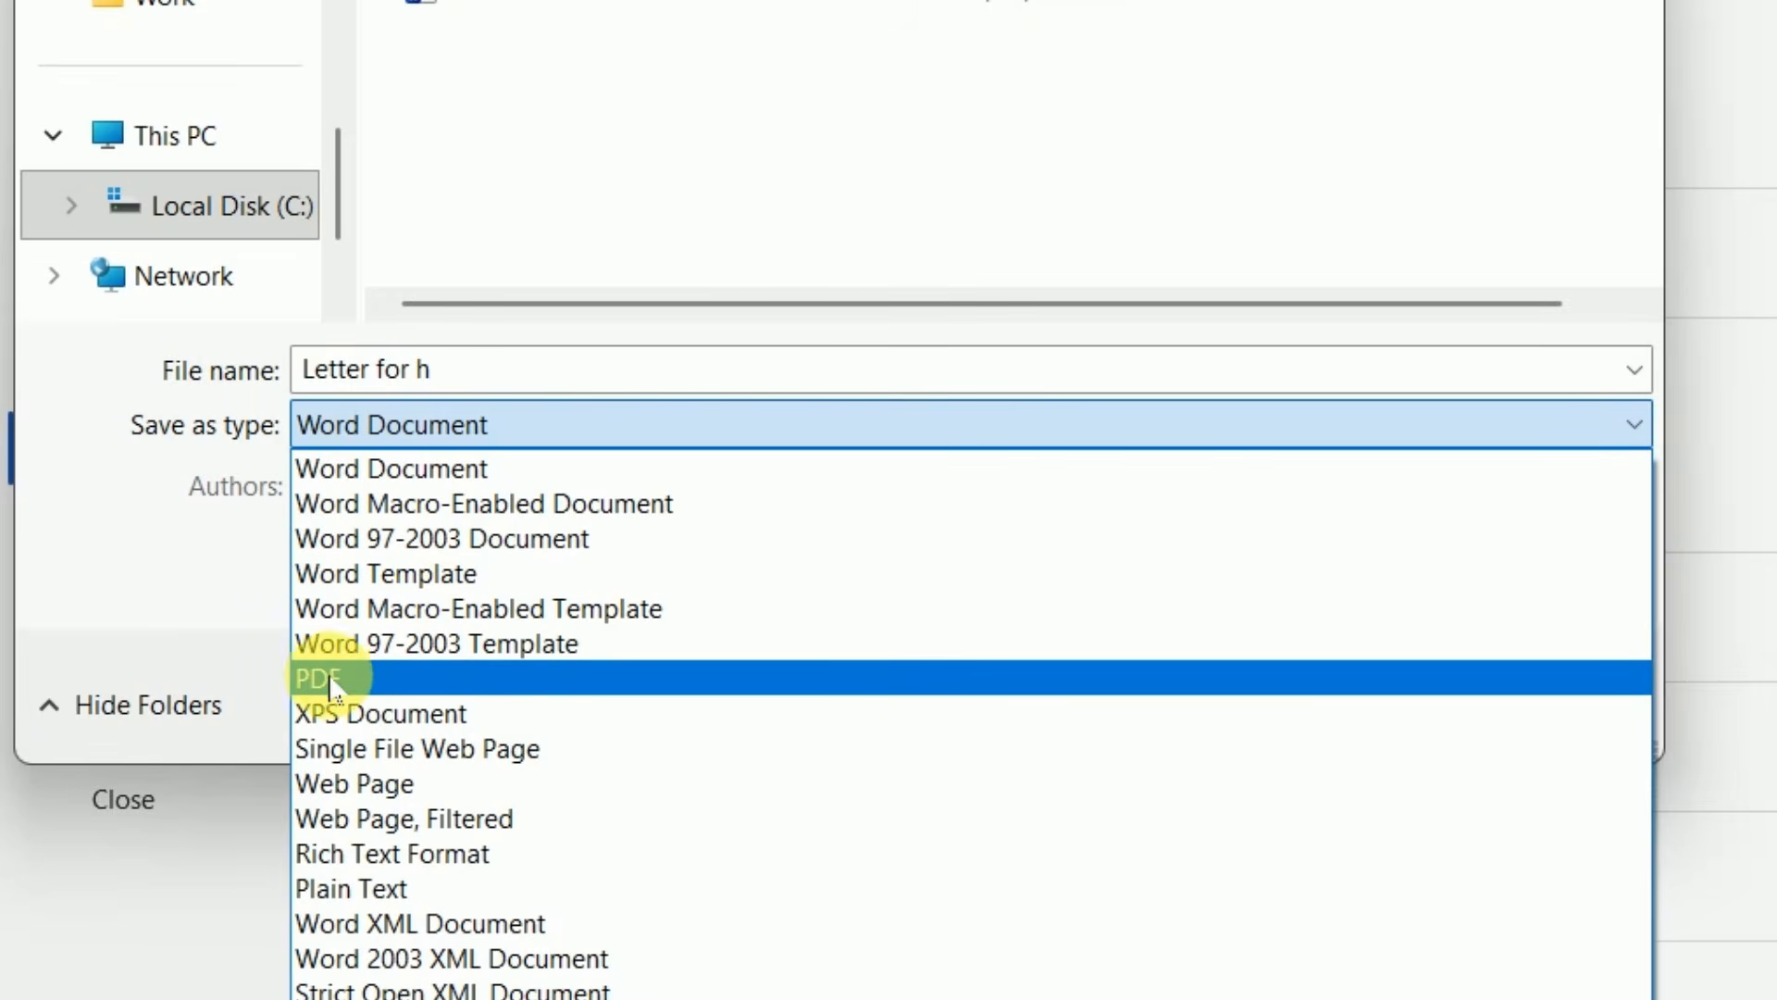
pyautogui.click(351, 690)
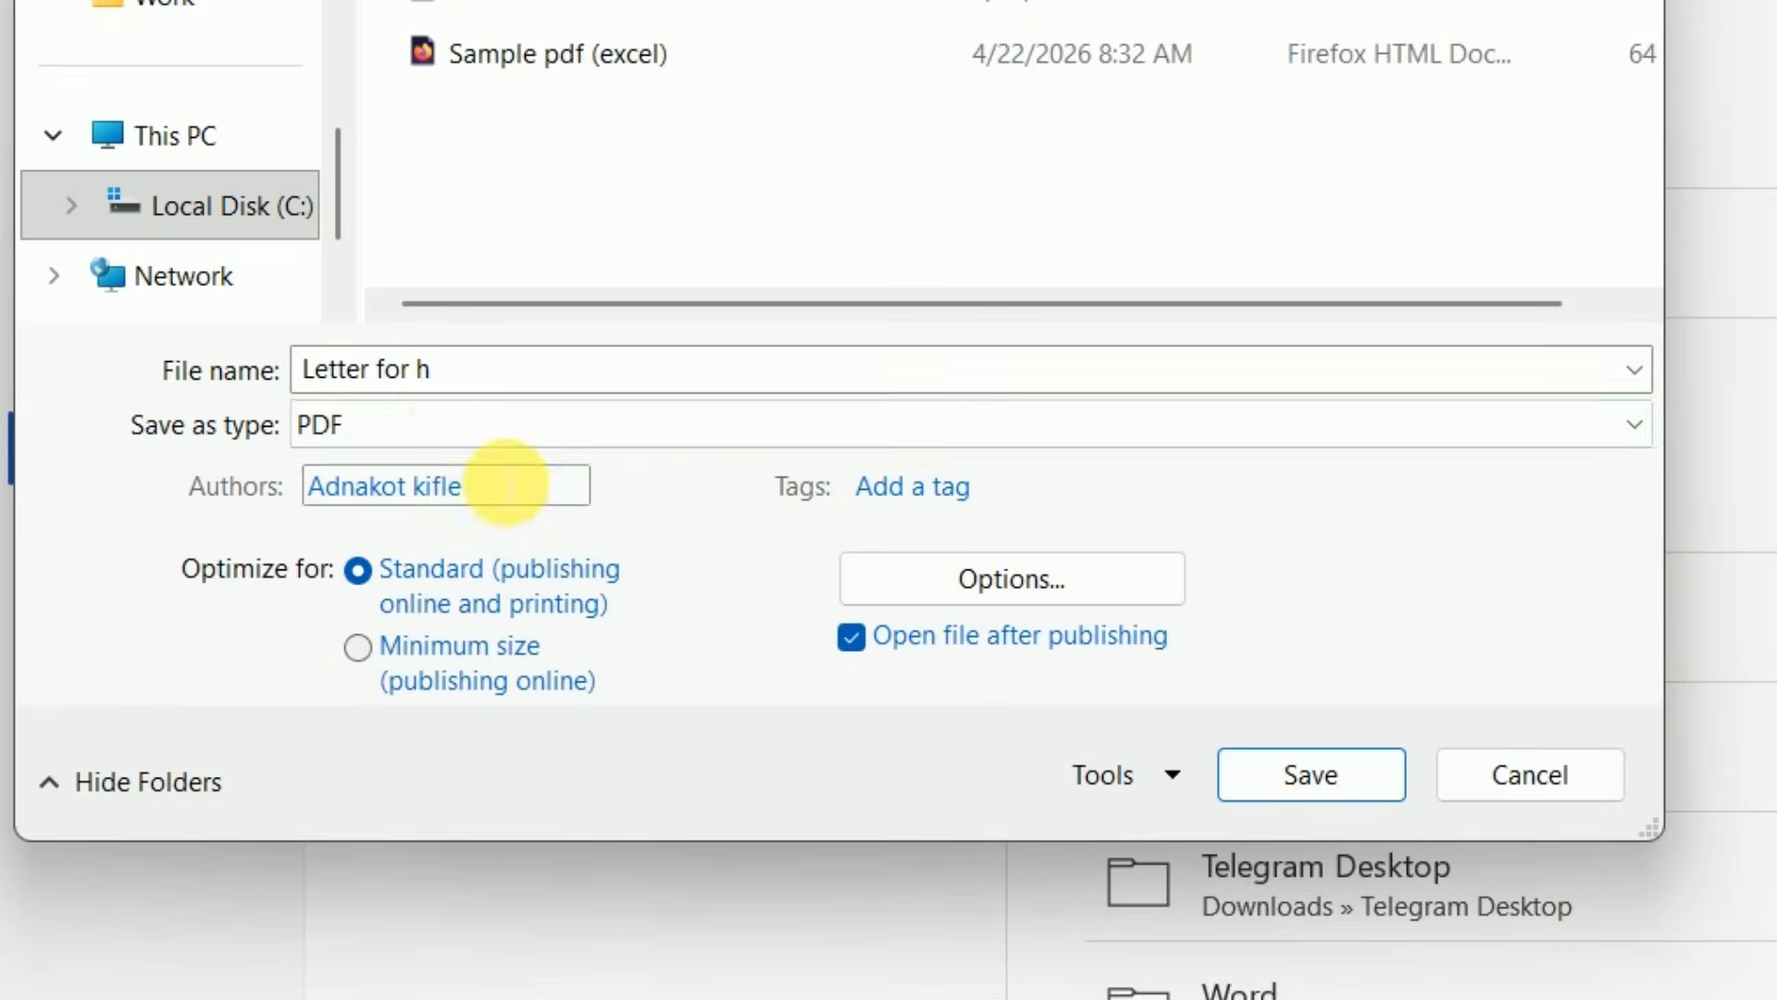
pyautogui.click(1296, 778)
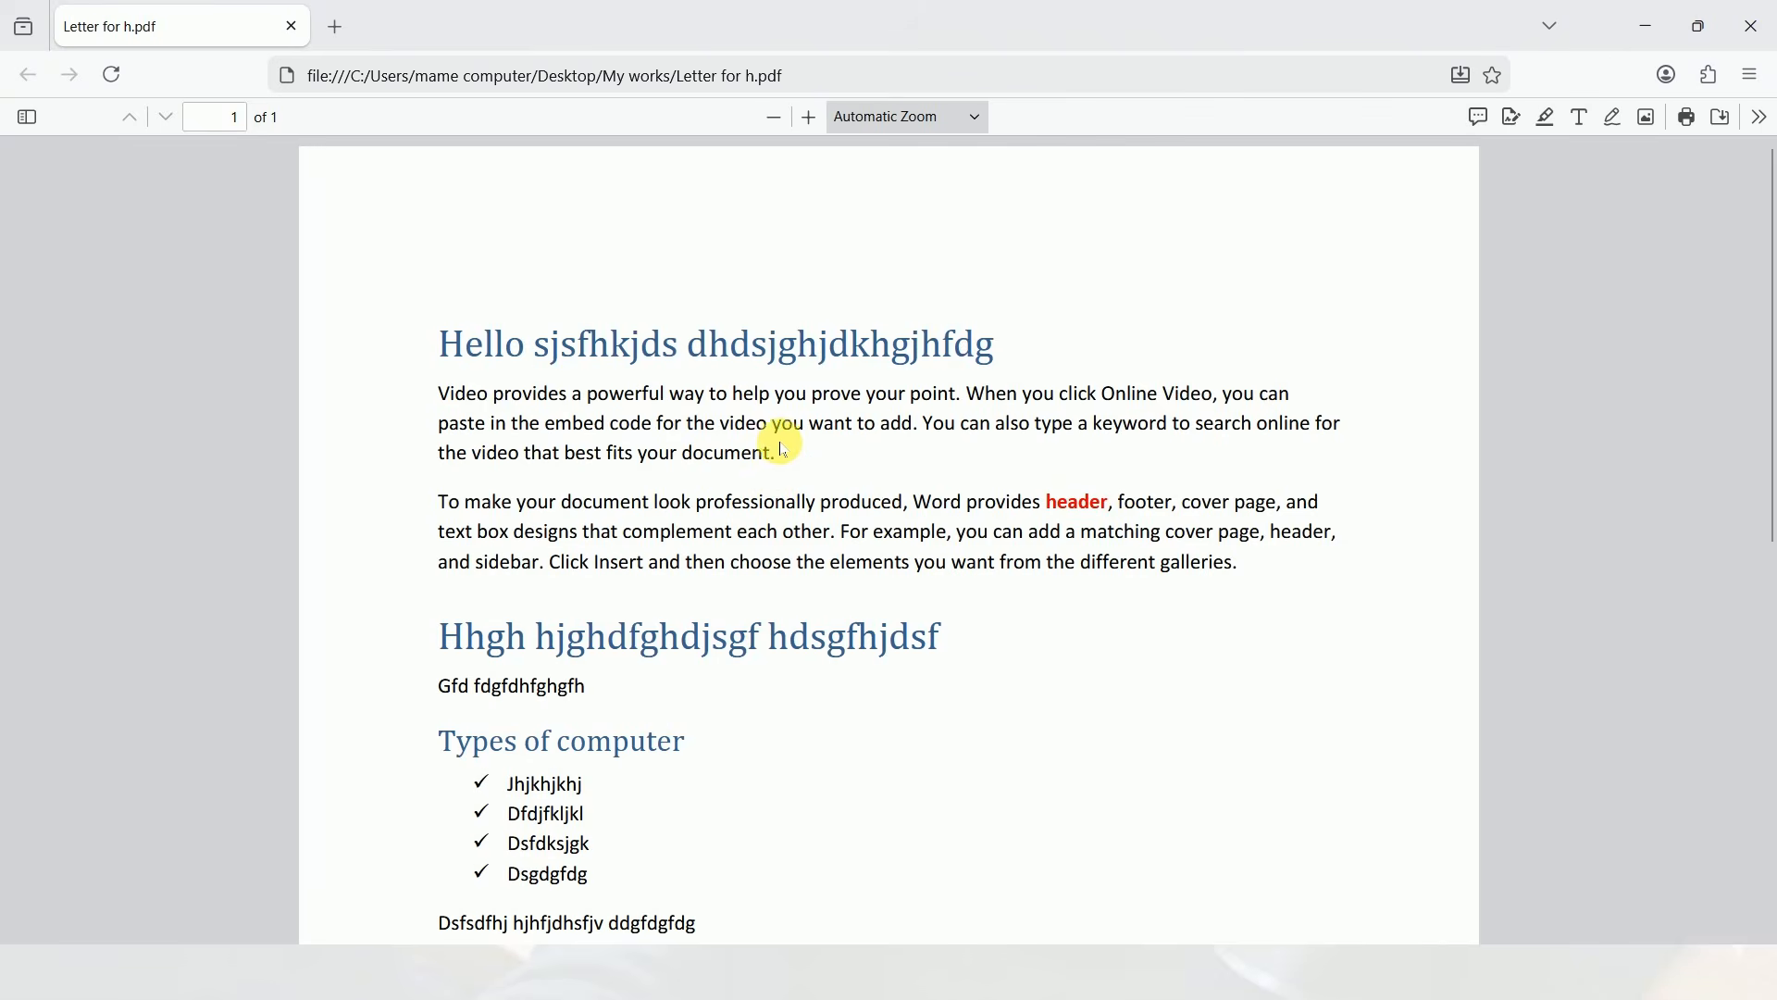
# Look through the exported PDF from the headings down to the table and close it
pyautogui.scroll(-8, 782, 442)
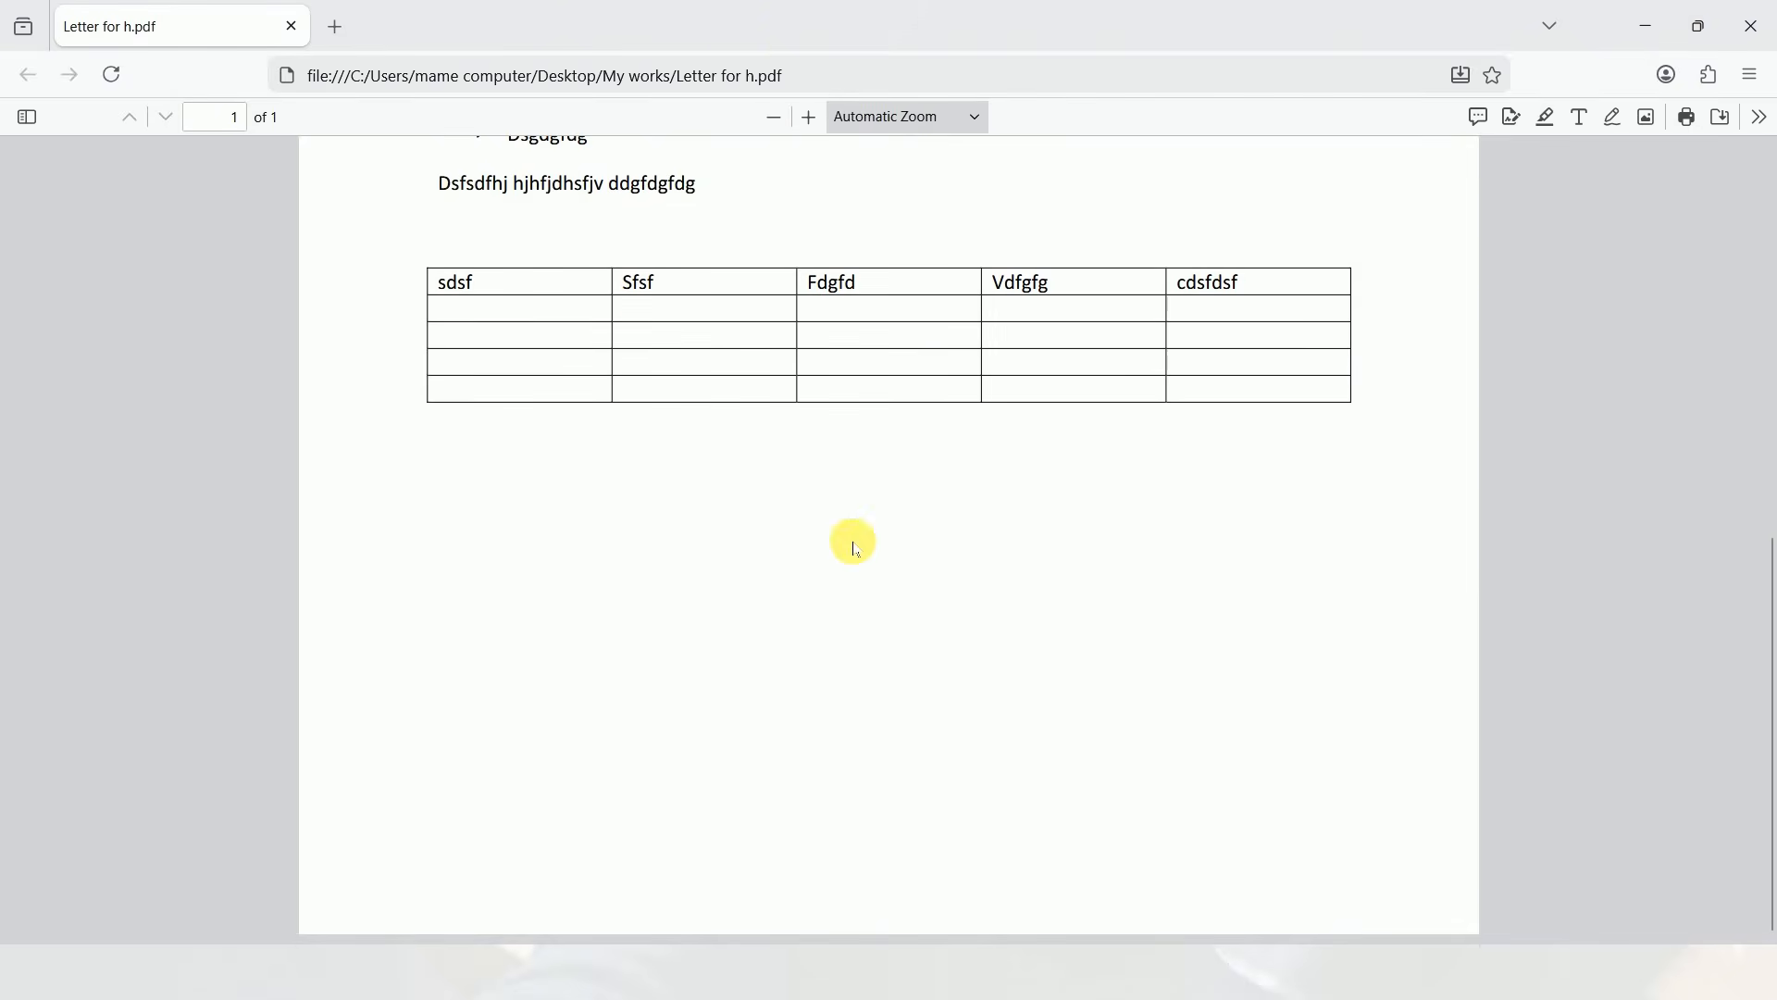
pyautogui.scroll(8, 854, 546)
pyautogui.scroll(-8, 845, 527)
pyautogui.scroll(8, 857, 552)
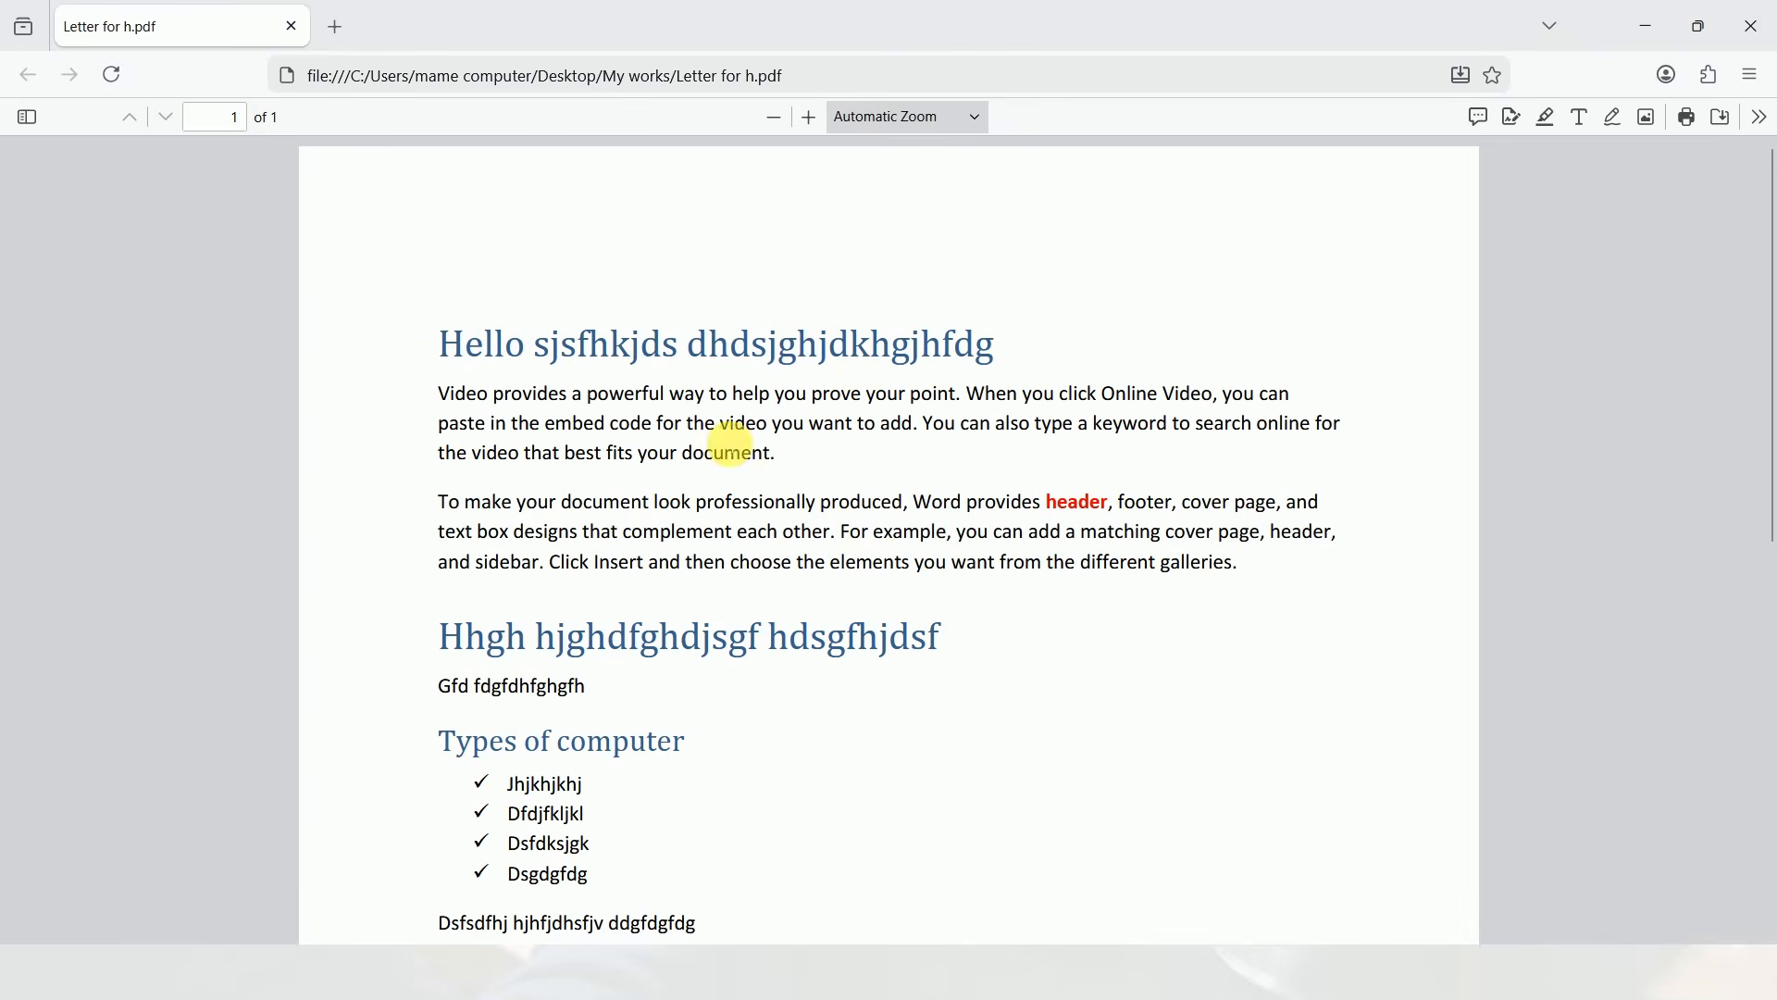
pyautogui.click(1752, 26)
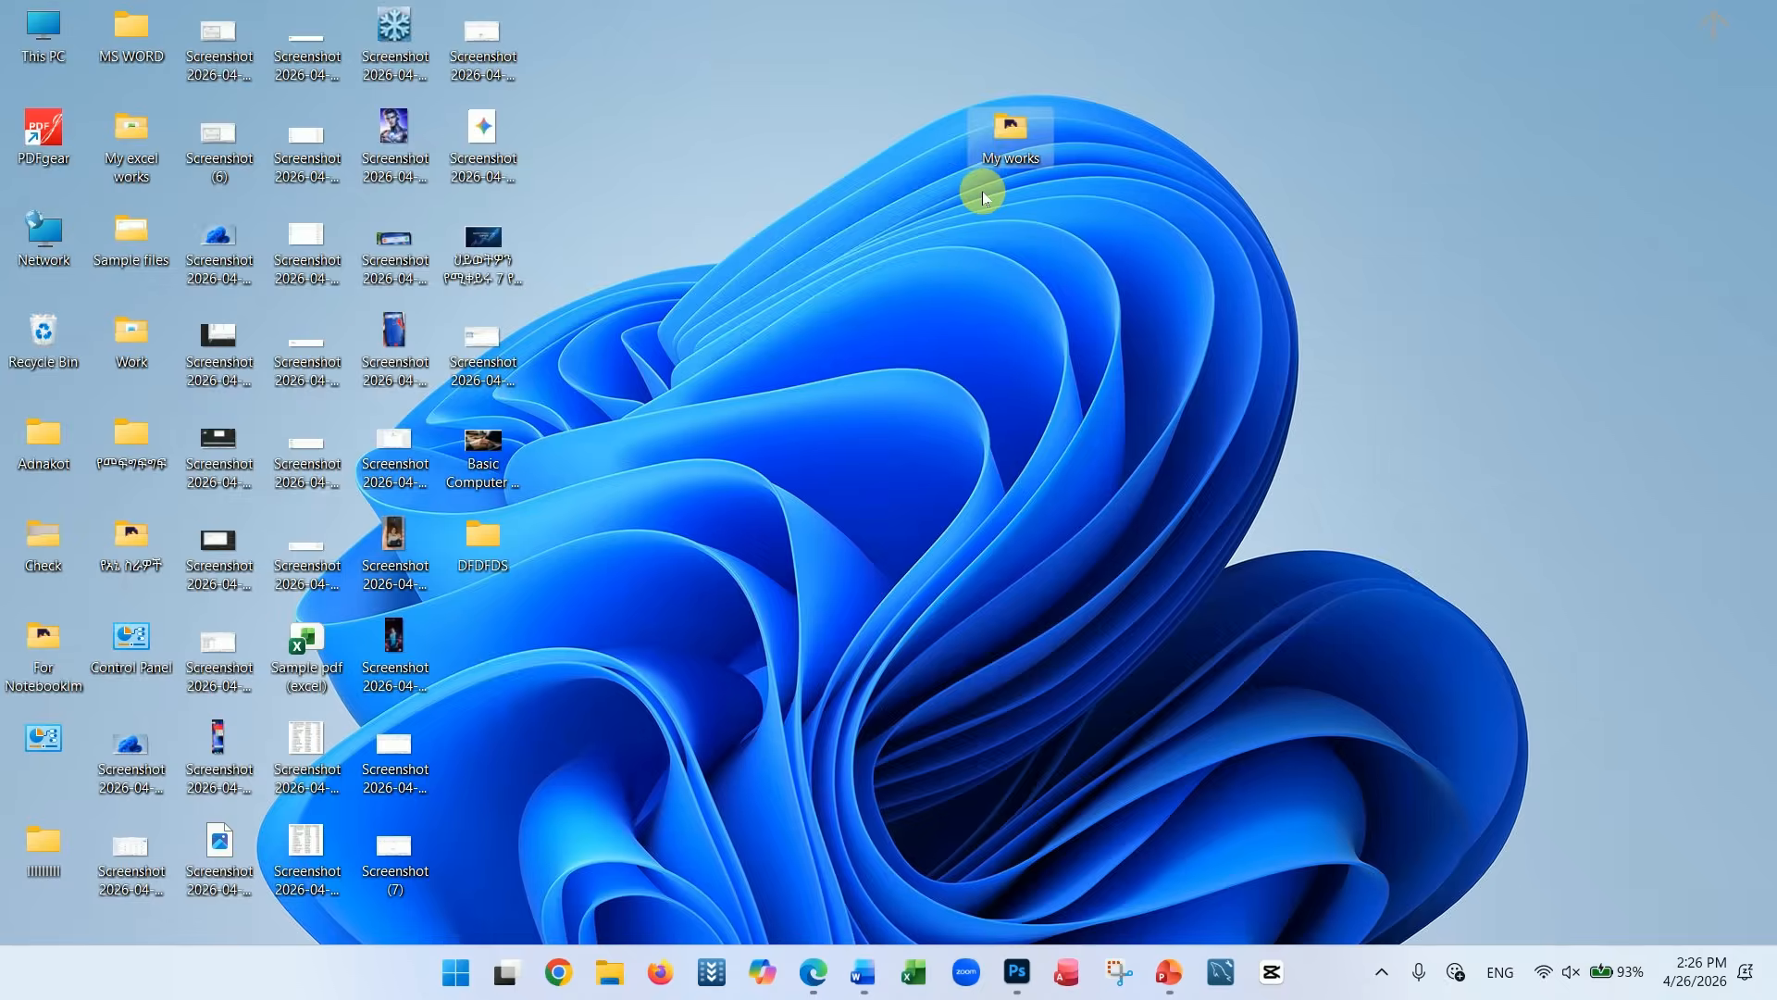
# Open the "My works" folder on the desktop and open the "Letter for h" PDF from it
pyautogui.click(1013, 126)
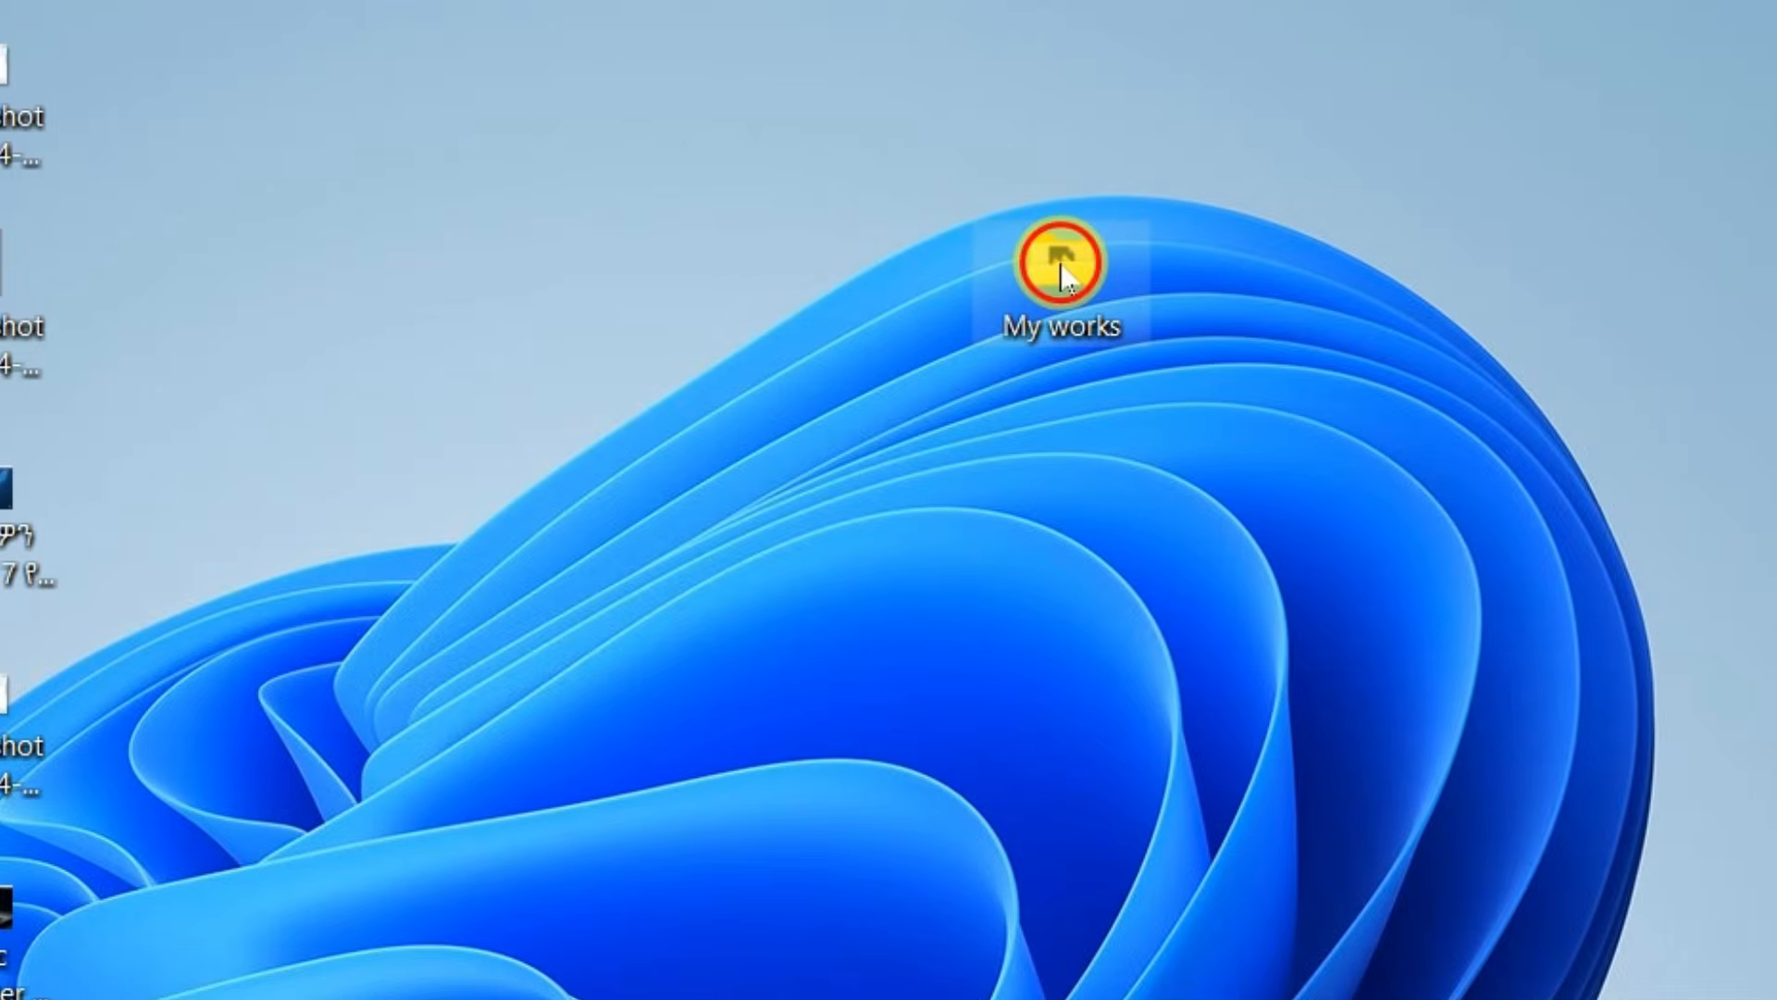
pyautogui.doubleClick(1060, 262)
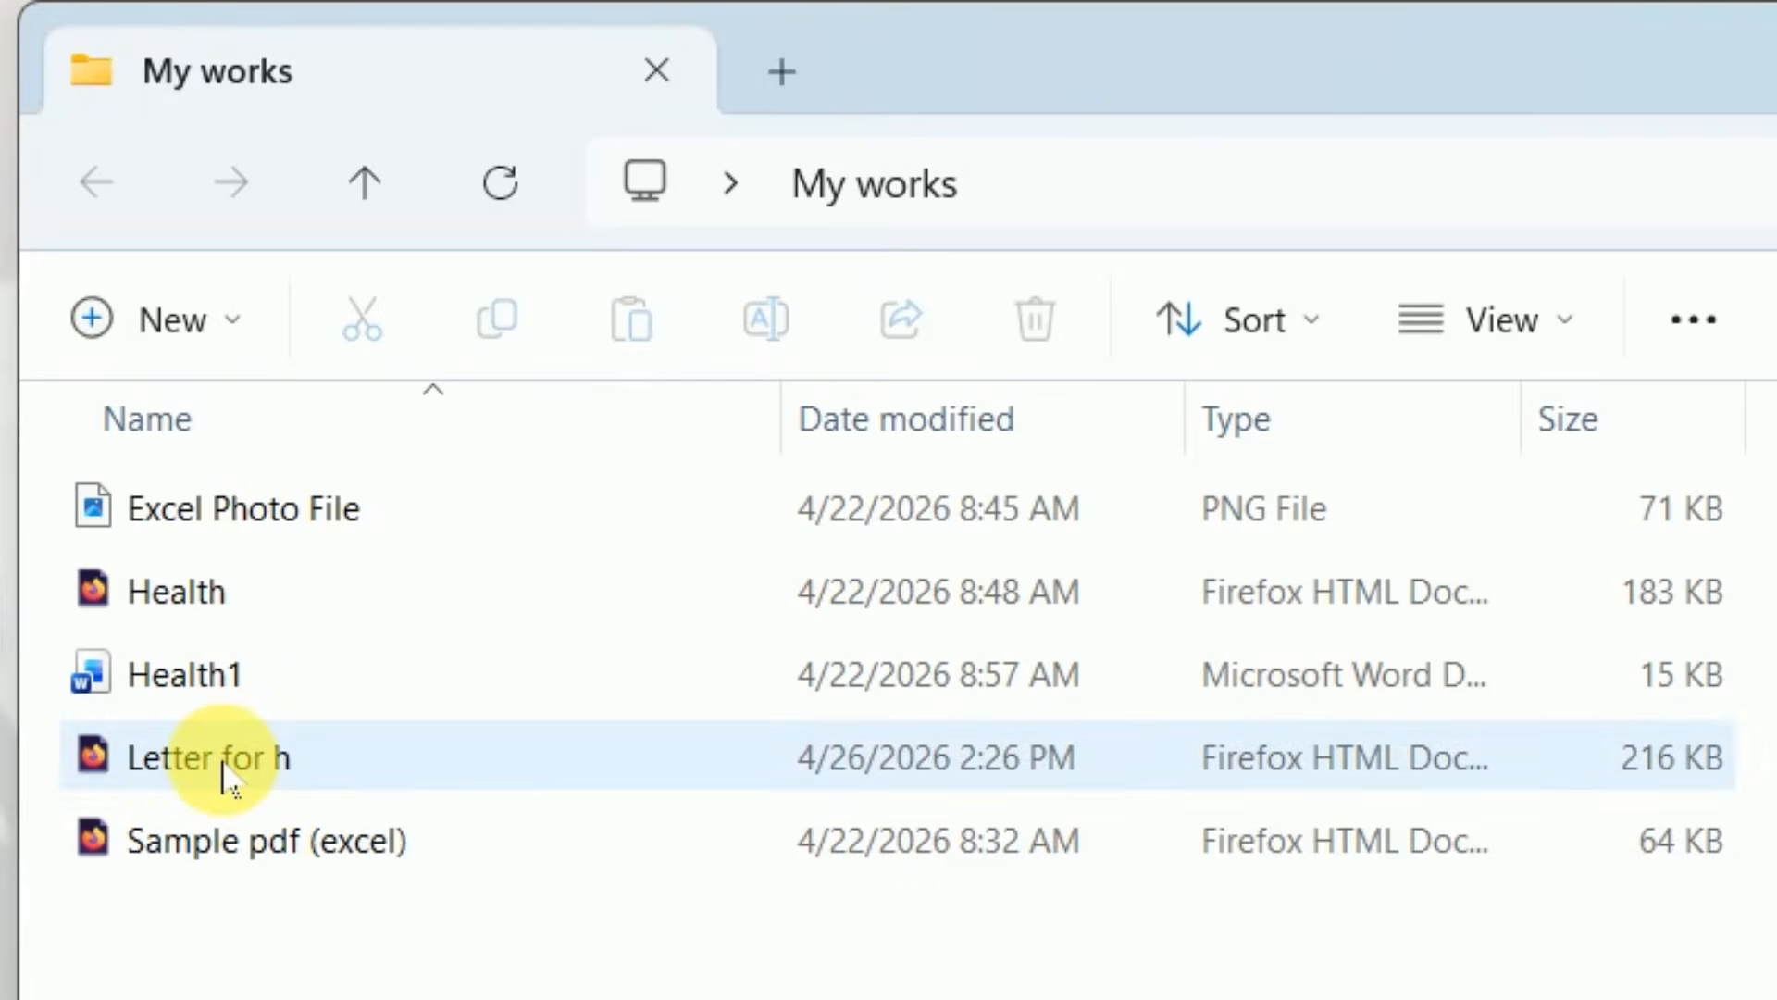
pyautogui.doubleClick(227, 768)
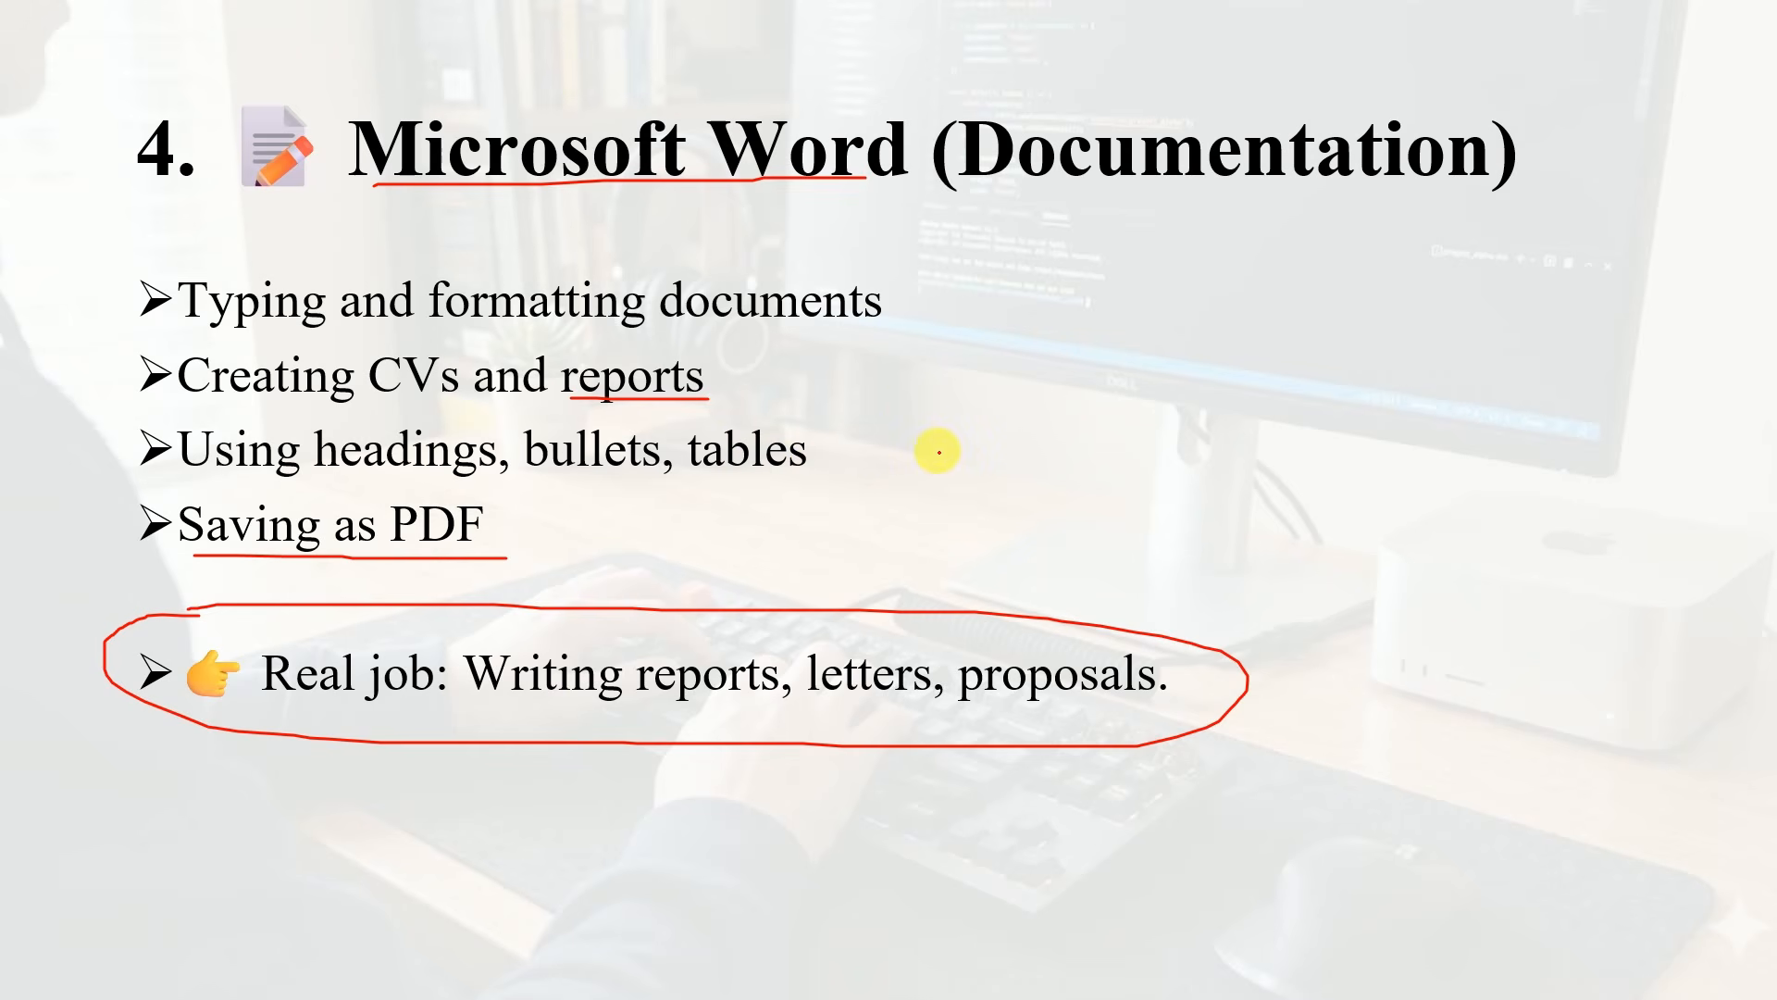
pyautogui.press('Right')
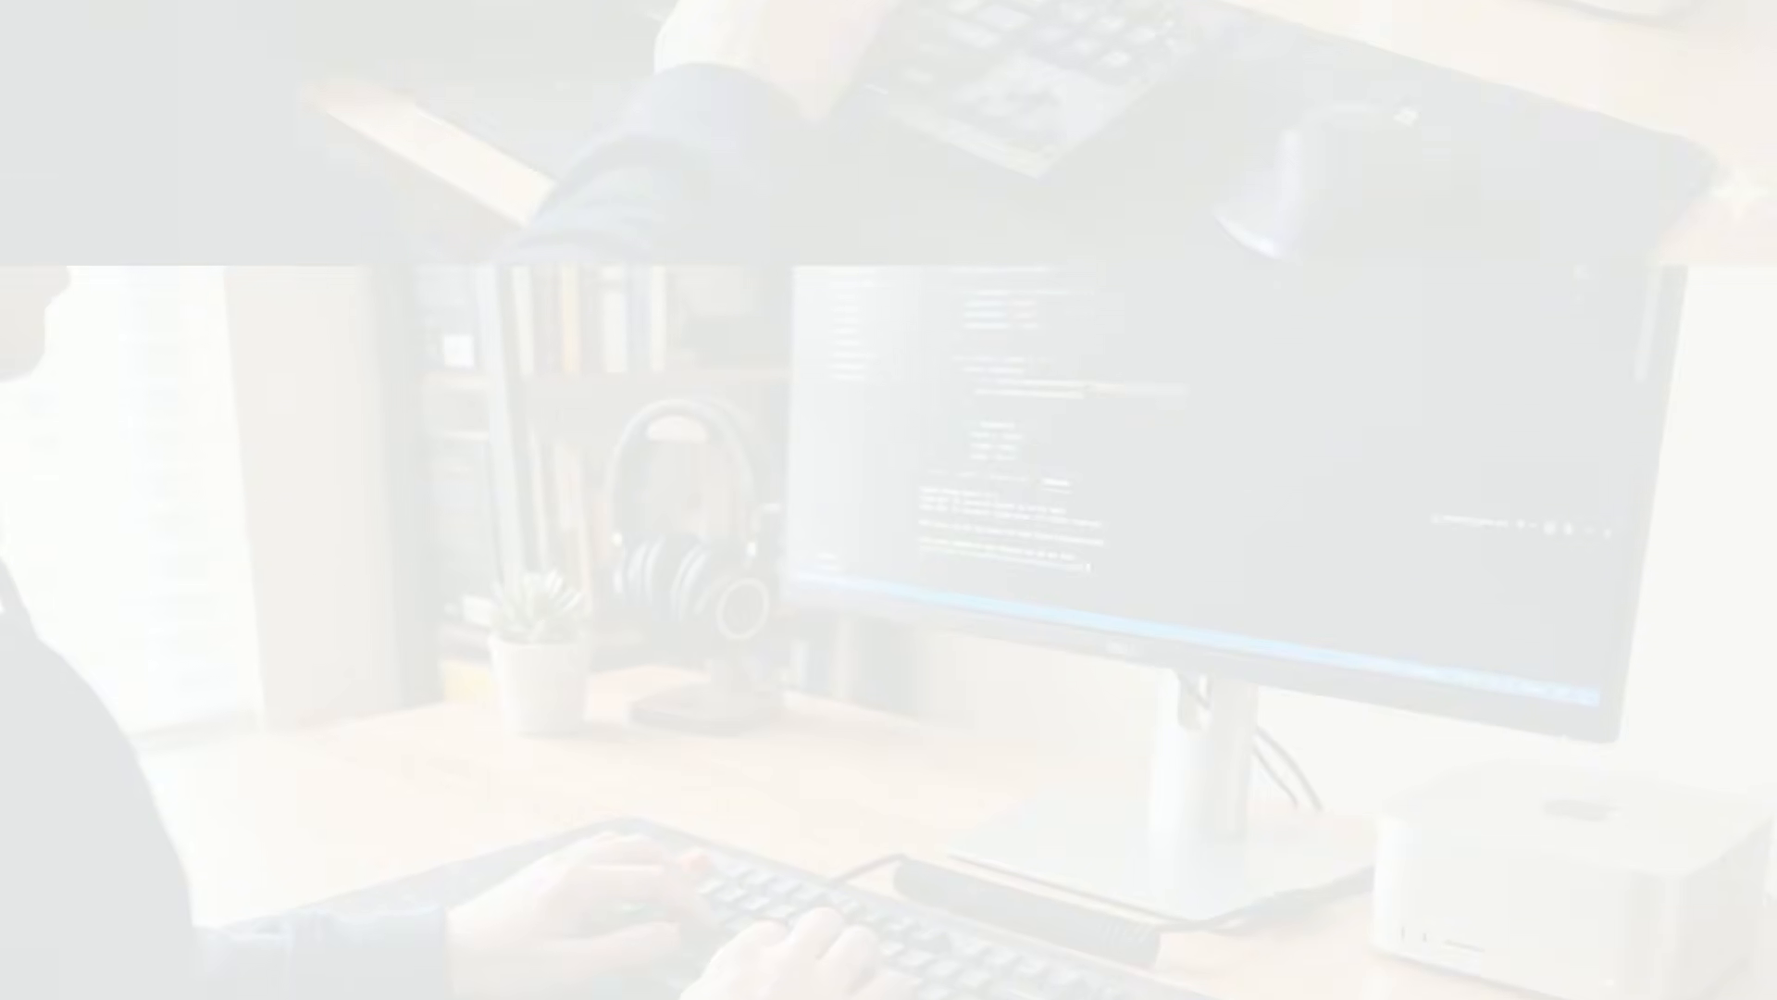
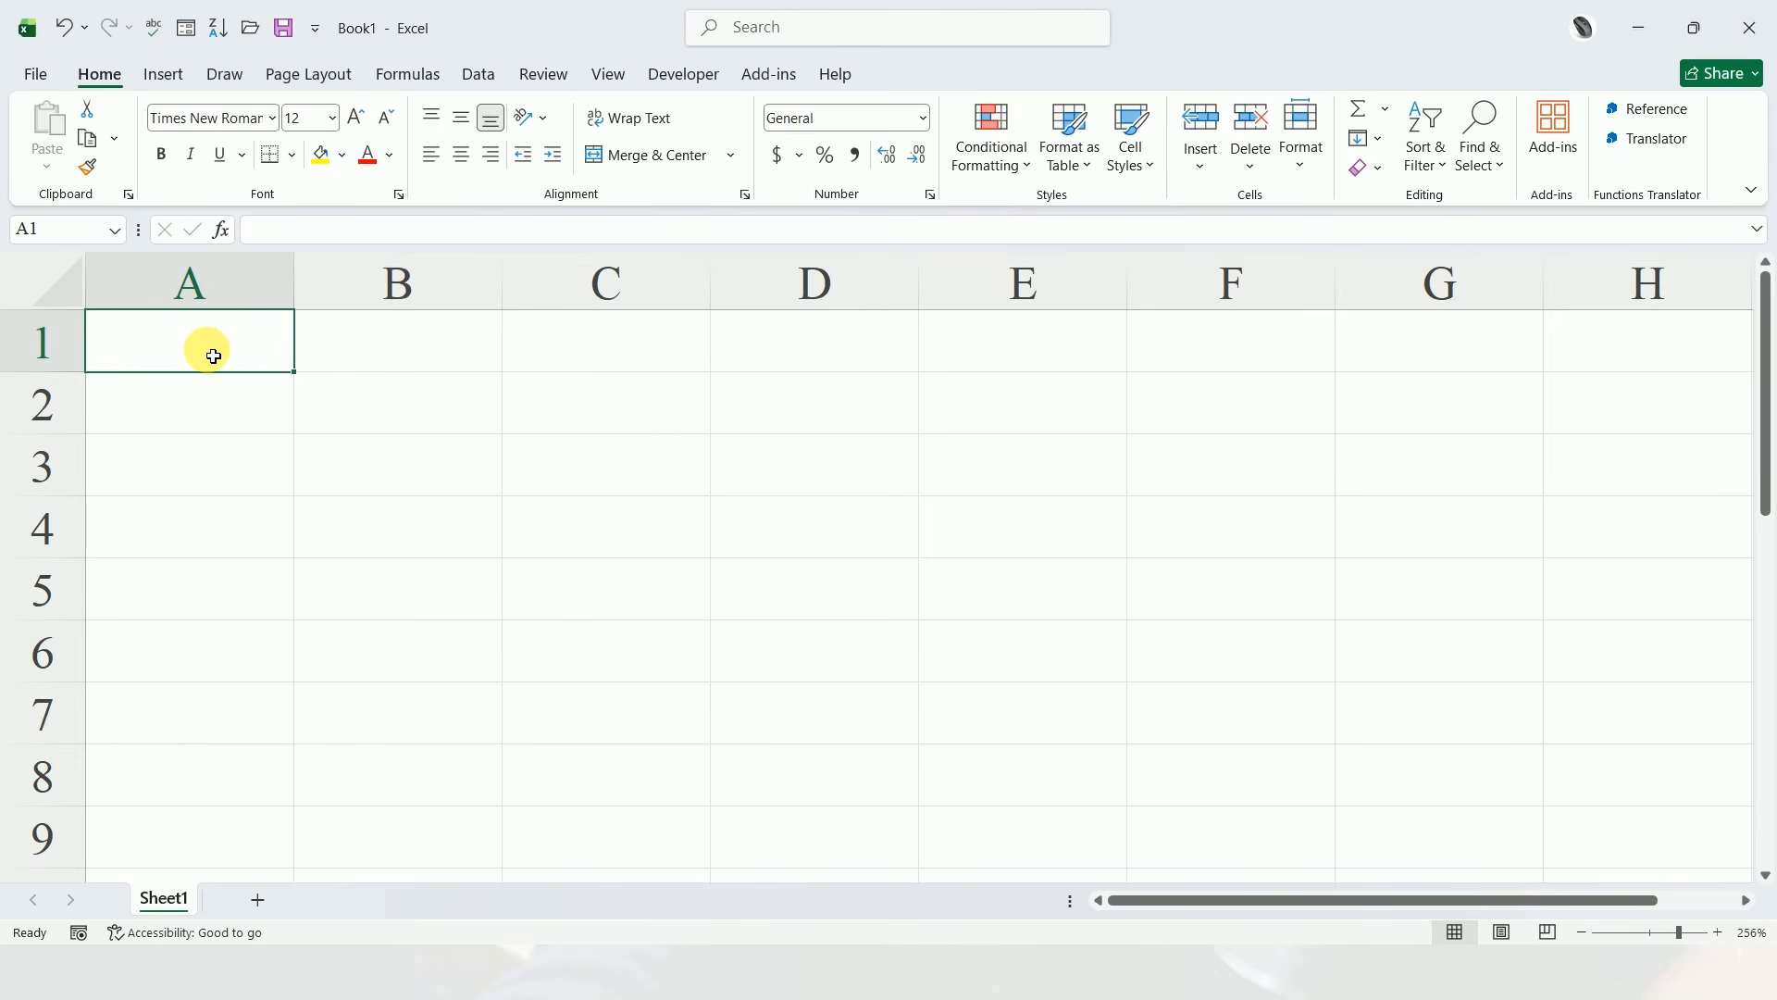
# Enter the column headers "Name" in cell A1 and "Sales" in cell B1
pyautogui.write('Name')
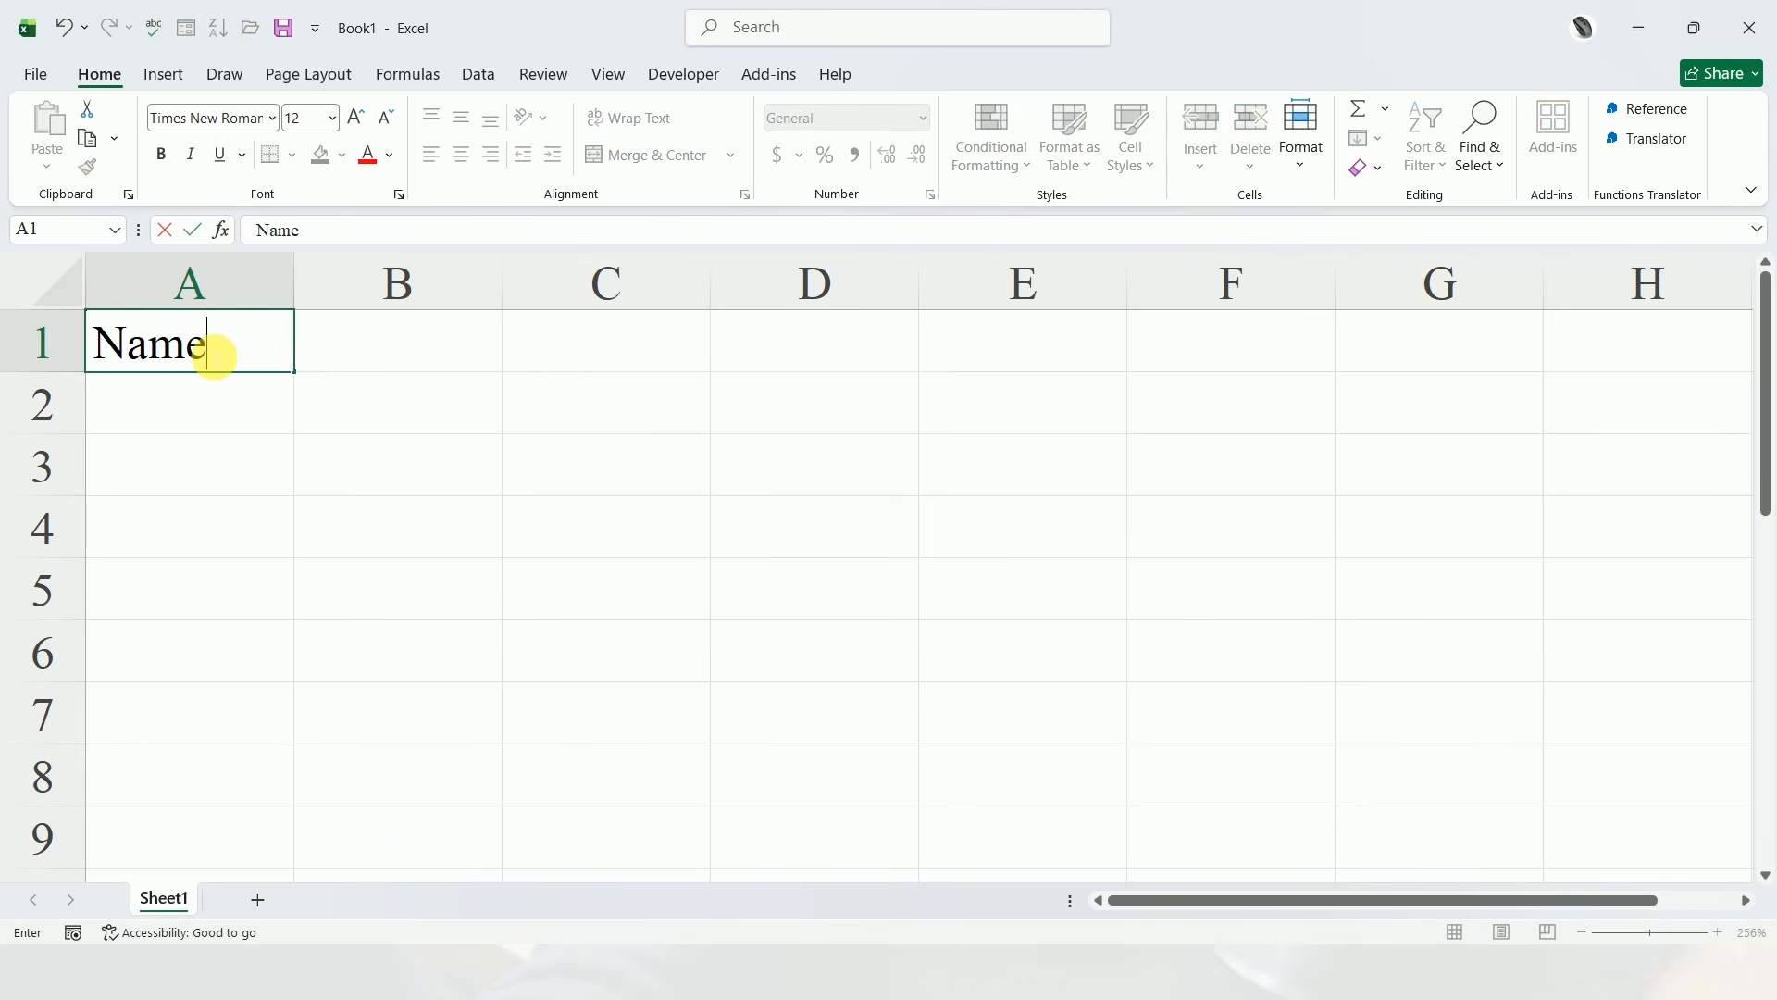
pyautogui.click(405, 345)
pyautogui.click(212, 348)
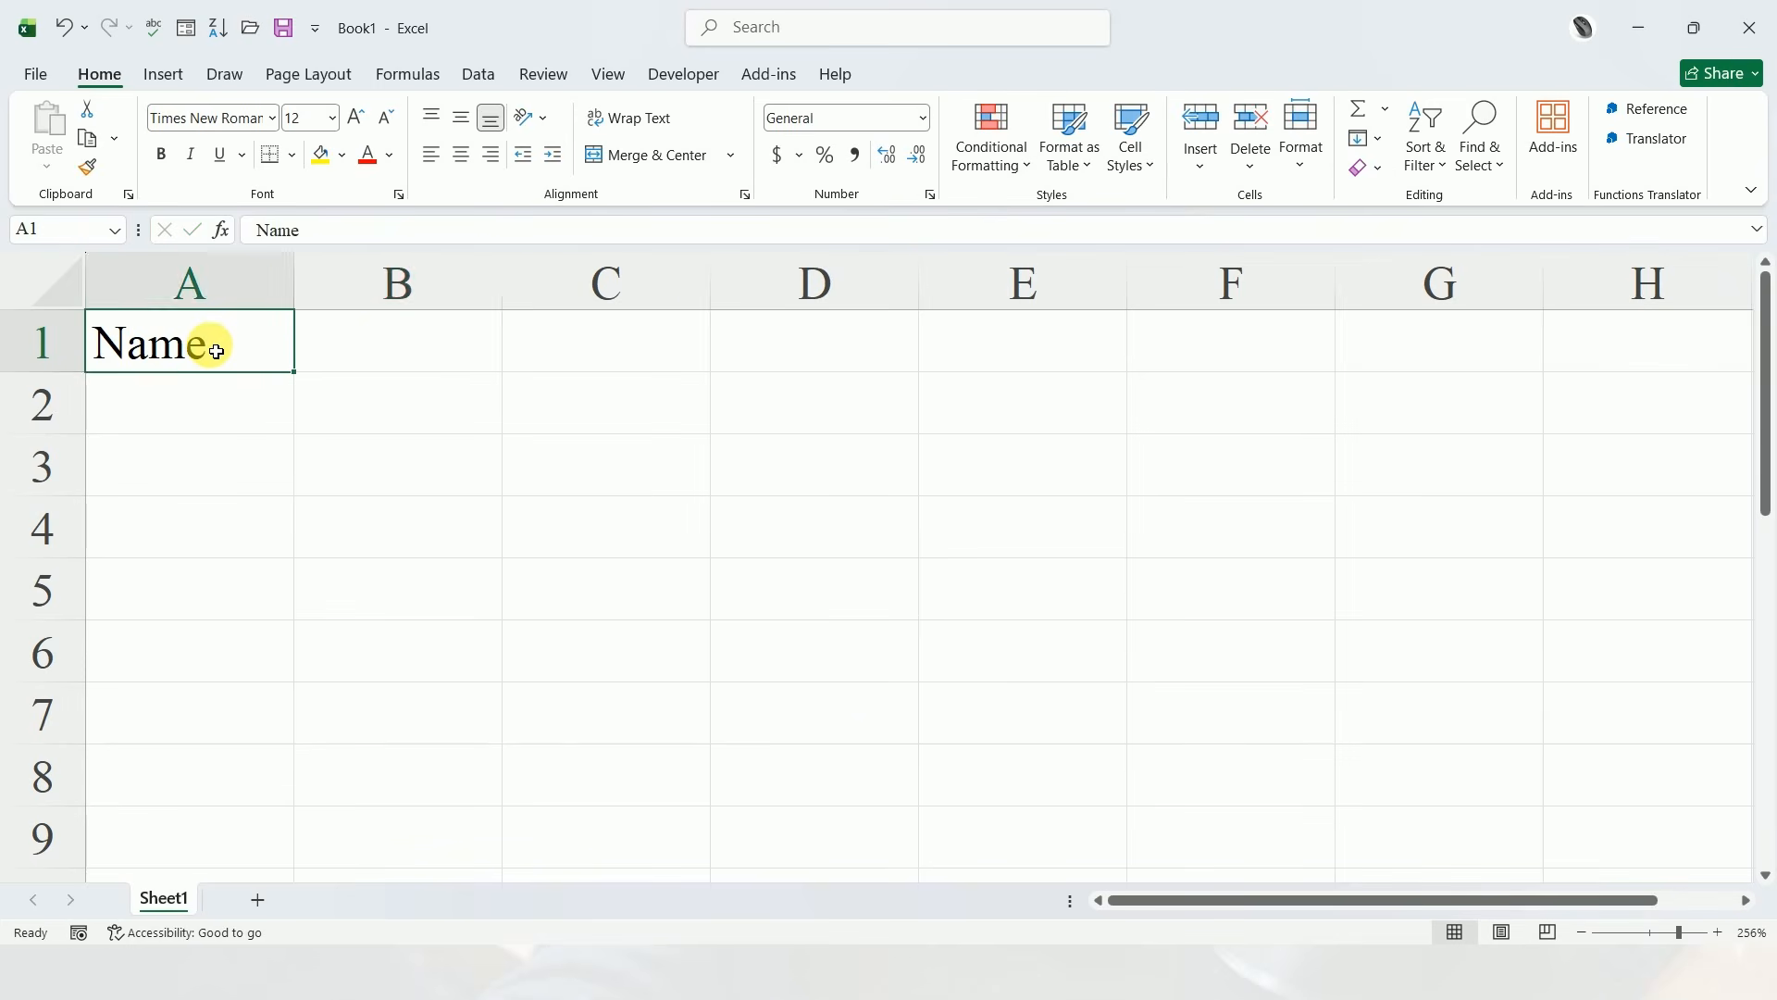
pyautogui.press('Tab')
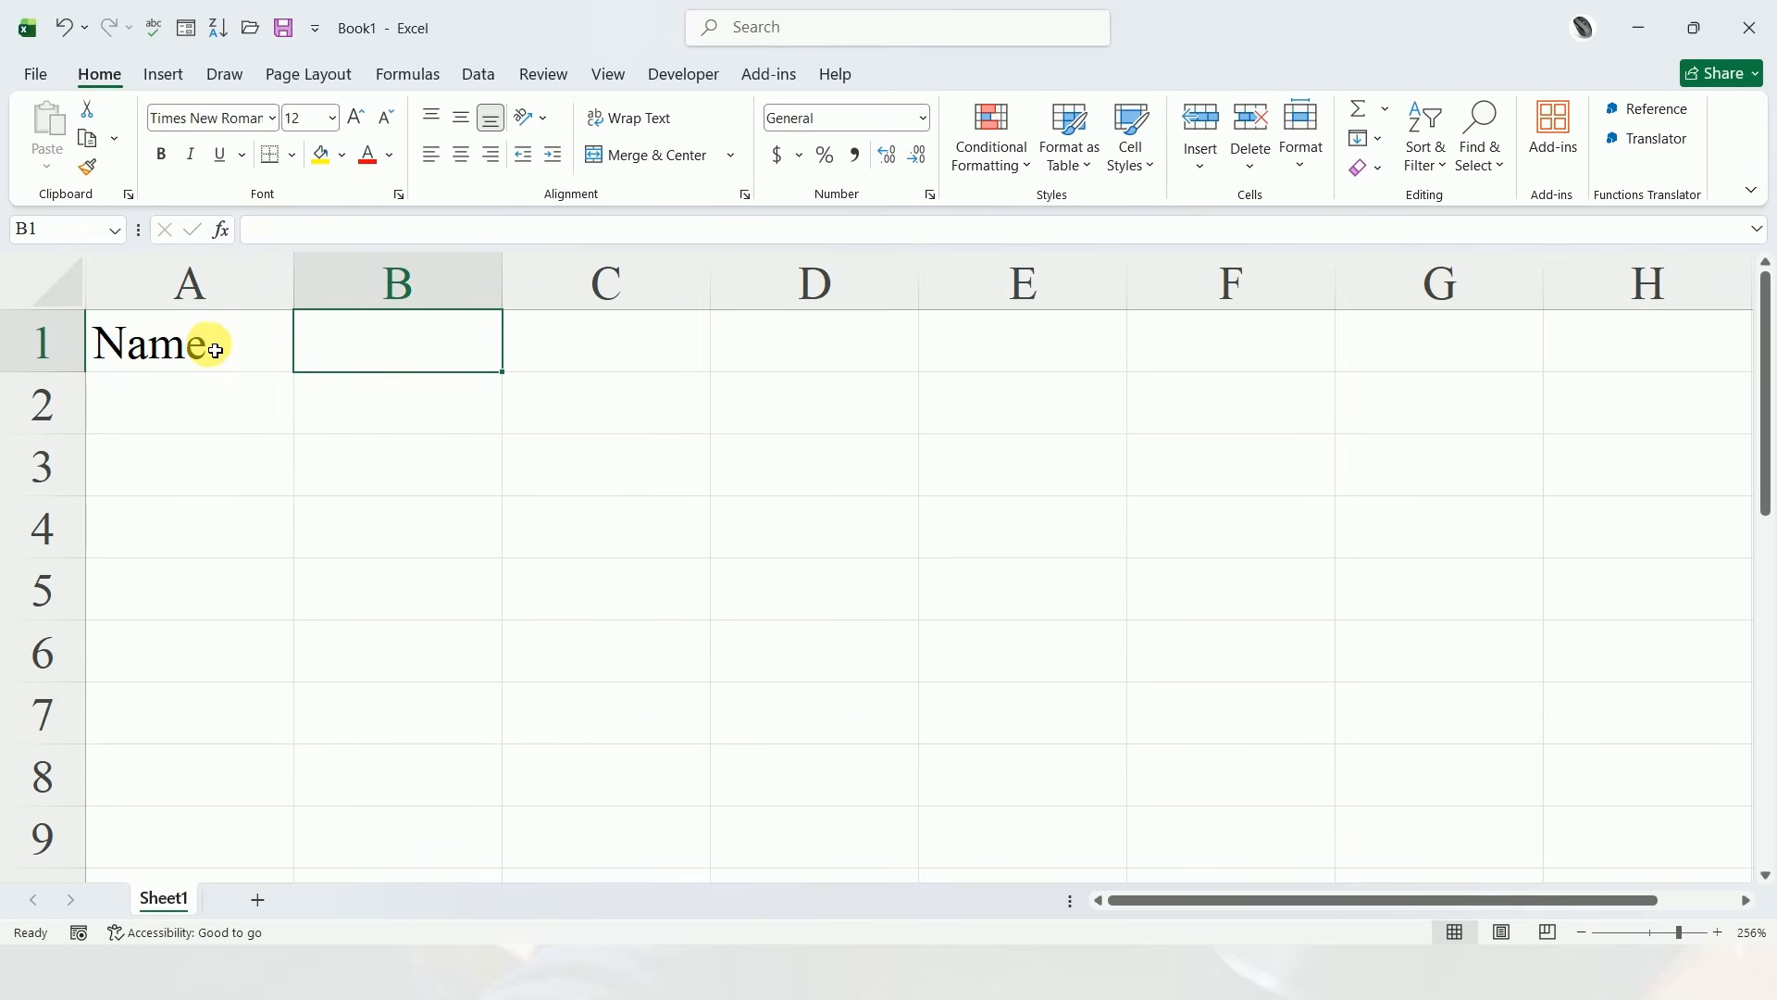
pyautogui.press('Return')
pyautogui.click(373, 350)
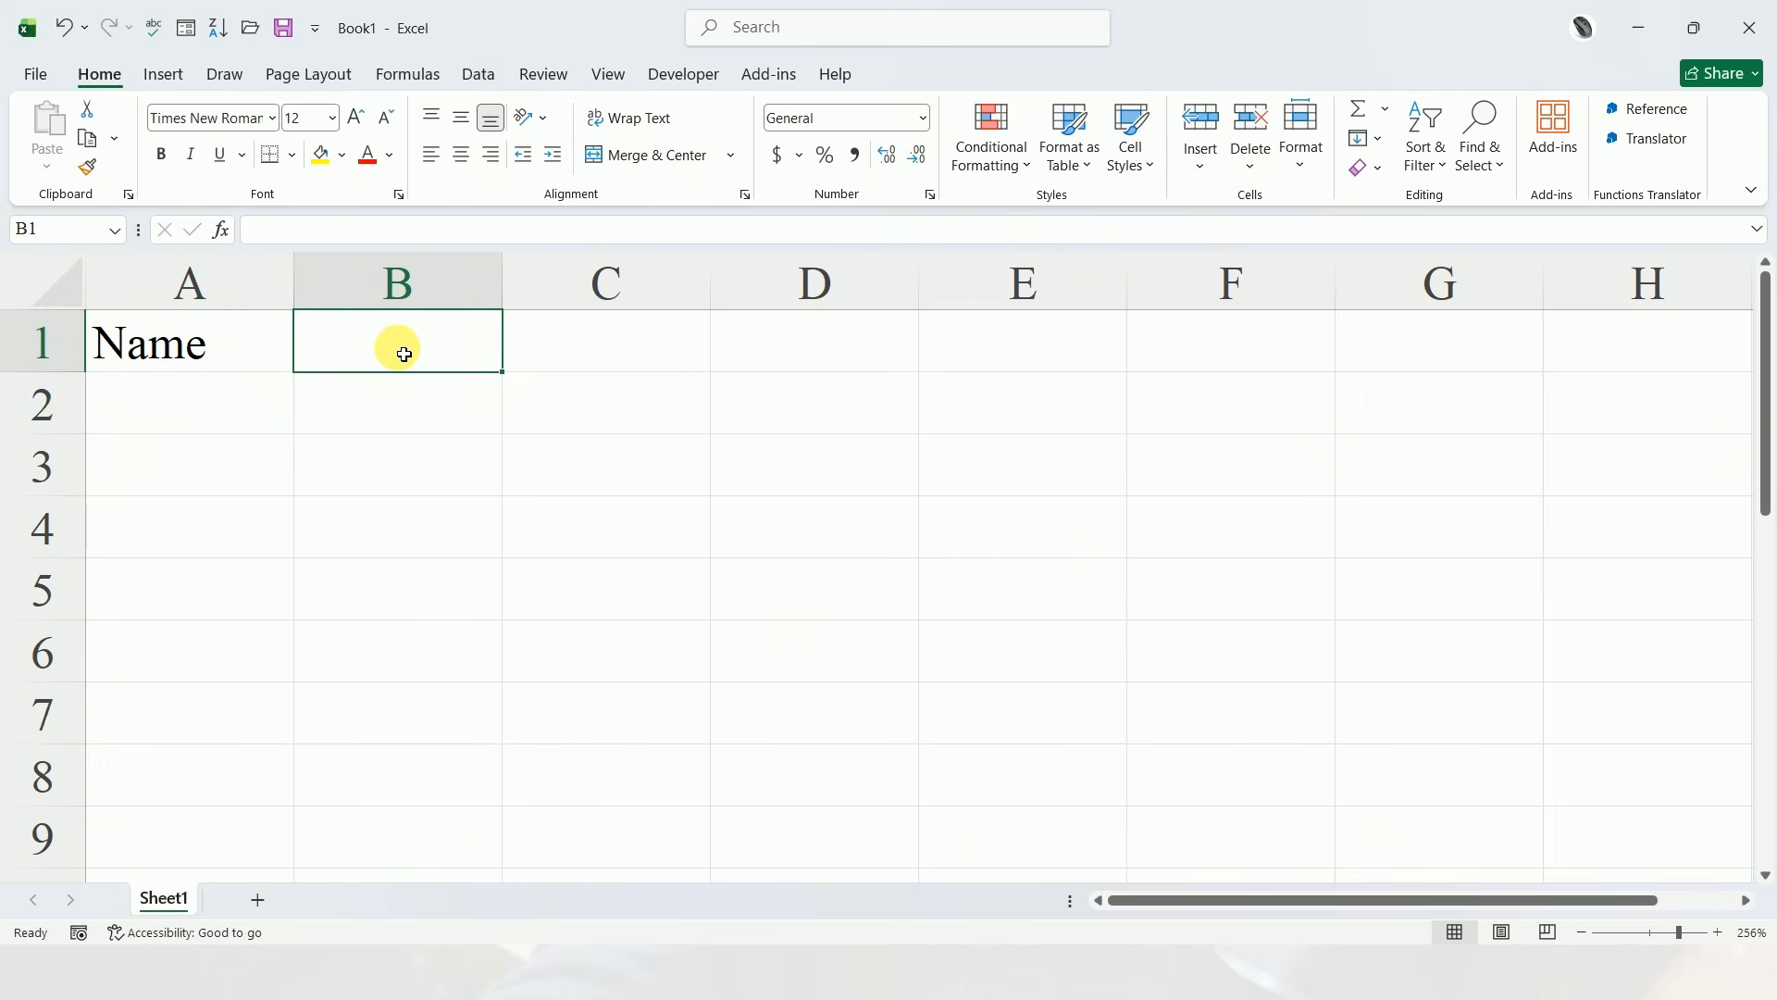
pyautogui.write('Sales')
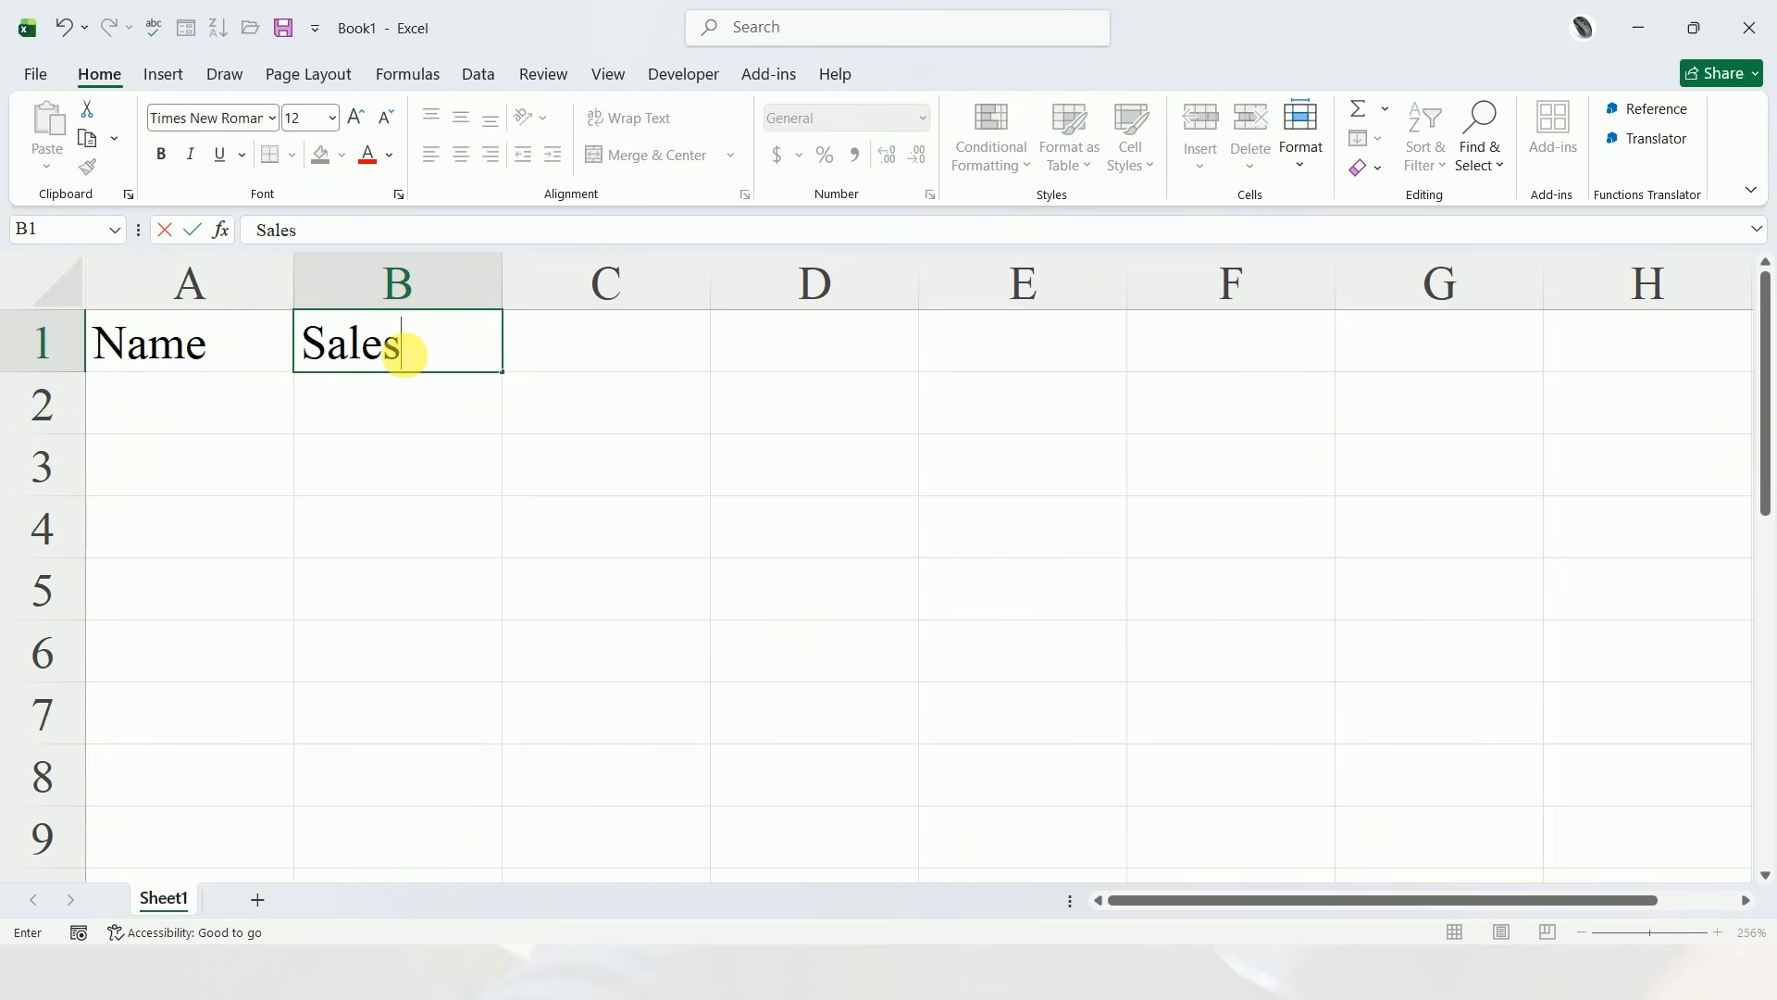
# Fill cells A2 to A6 under the Name header with five salespeople's first names
pyautogui.click(227, 409)
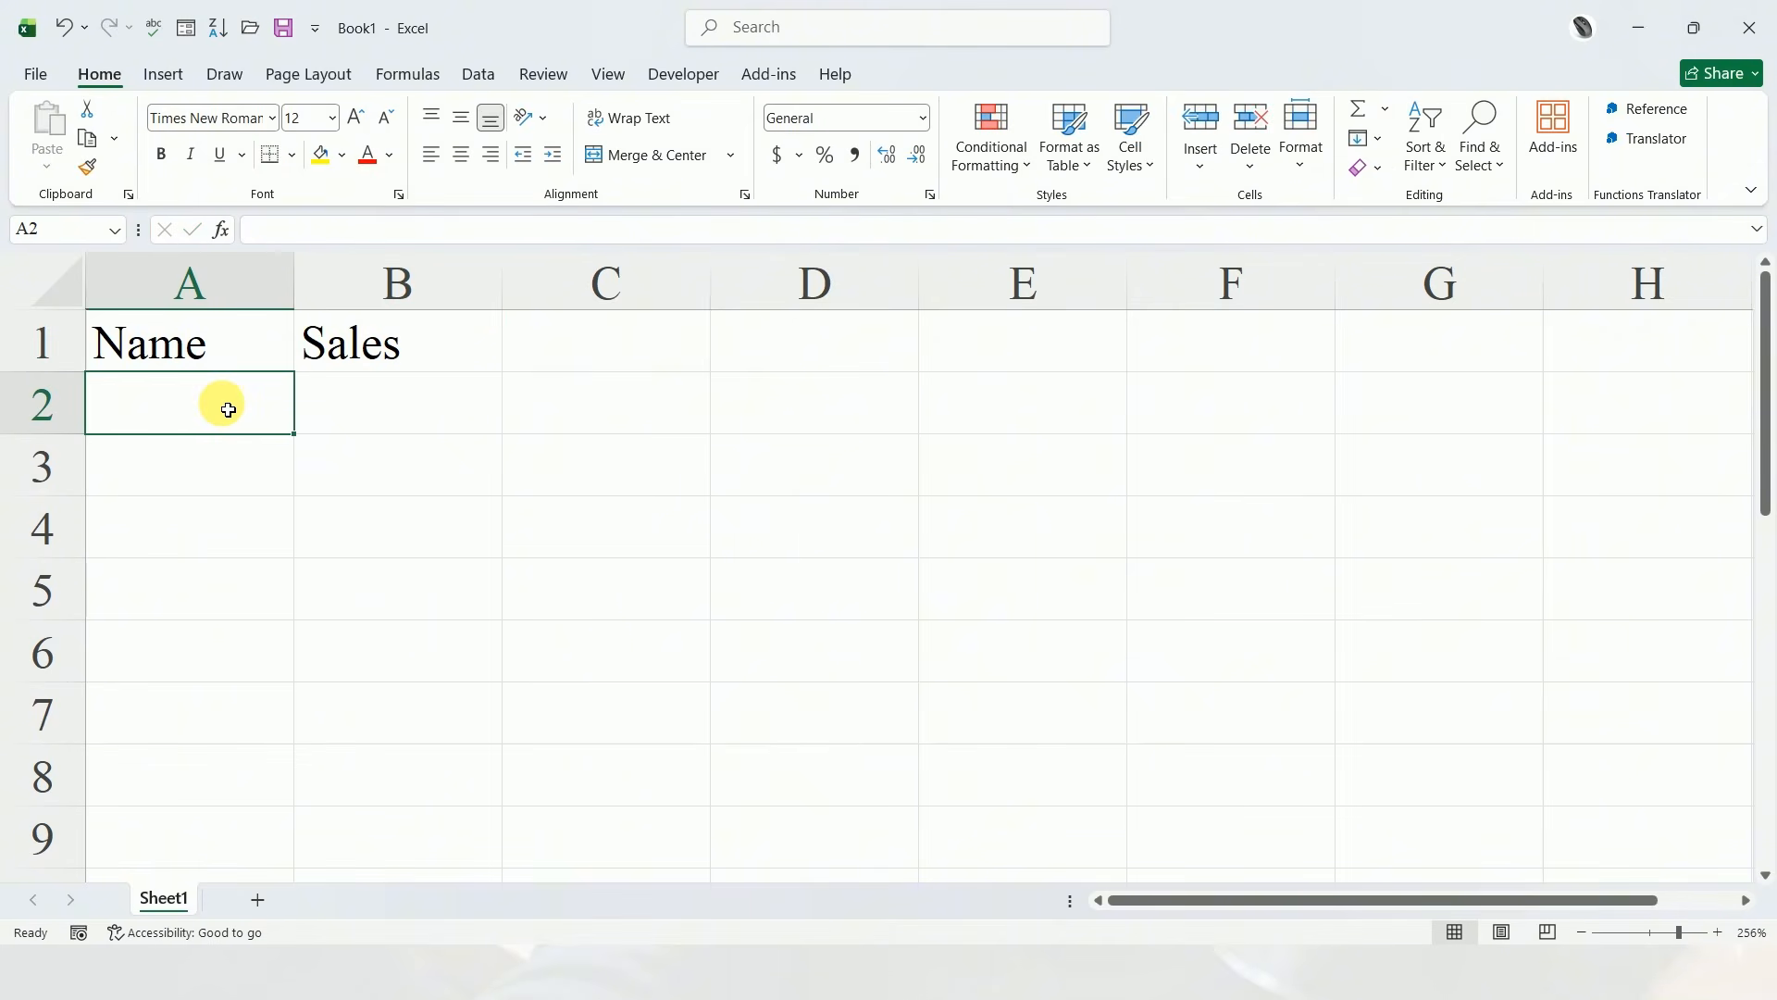
pyautogui.write('Alemu')
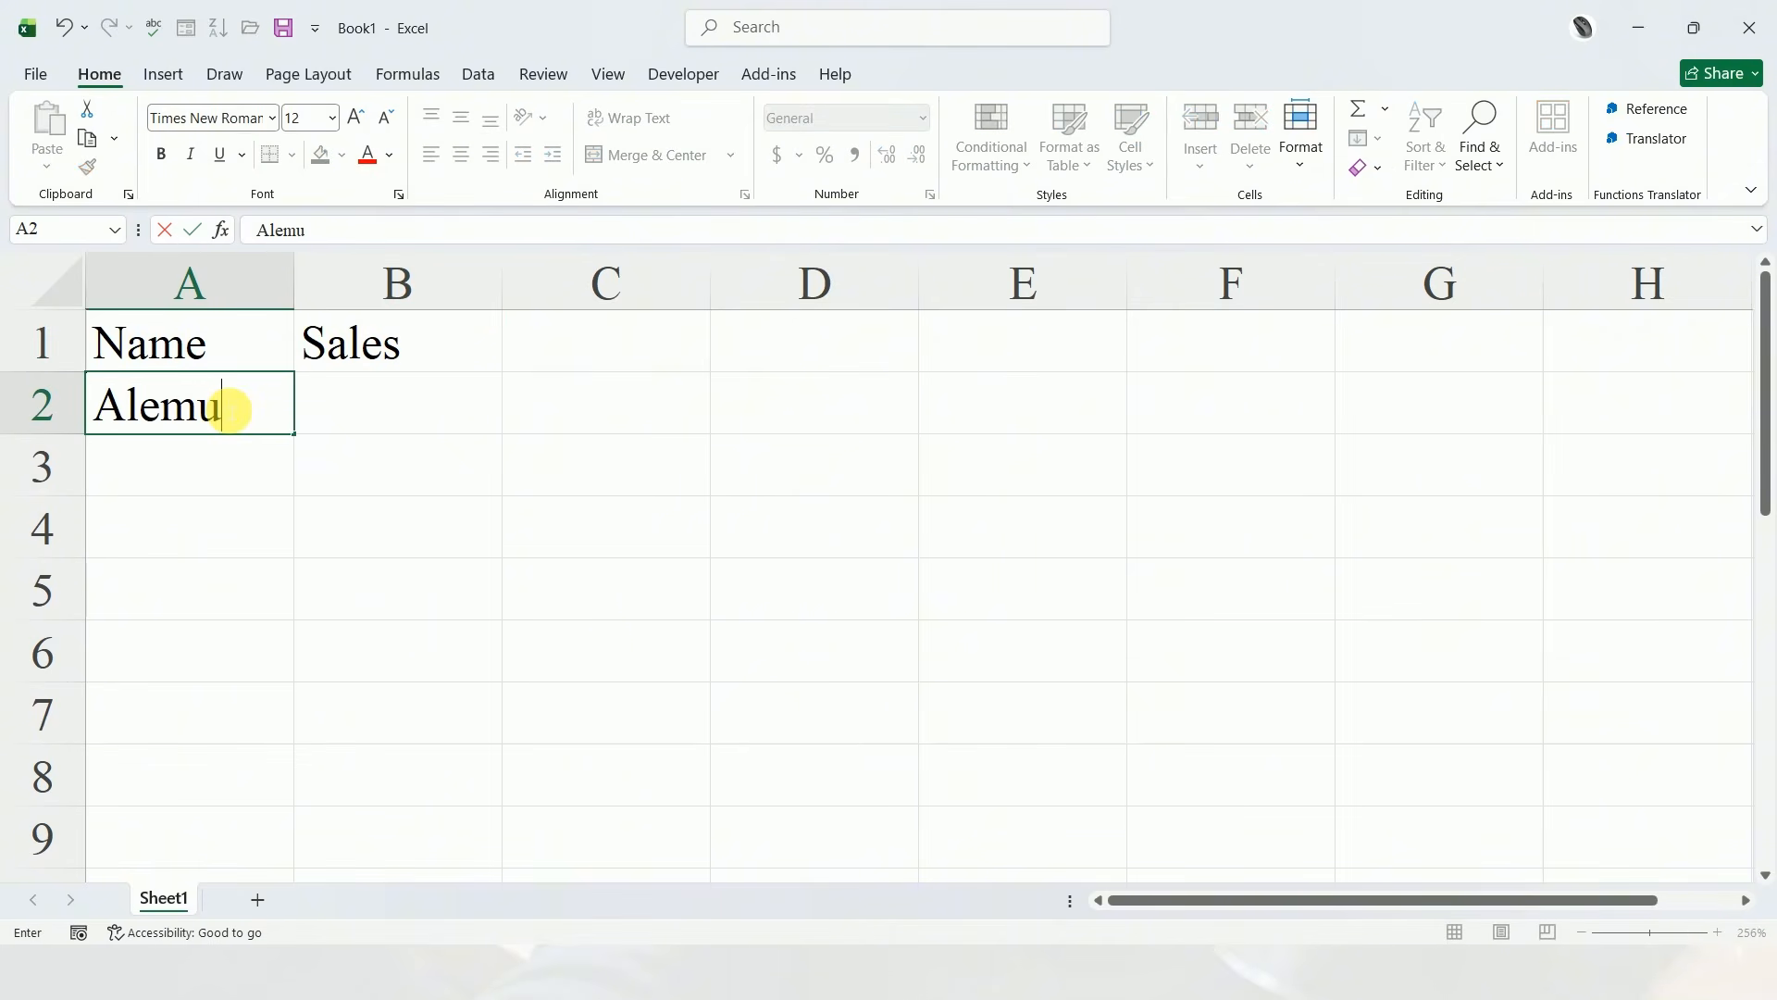
pyautogui.click(195, 474)
pyautogui.write('Ali')
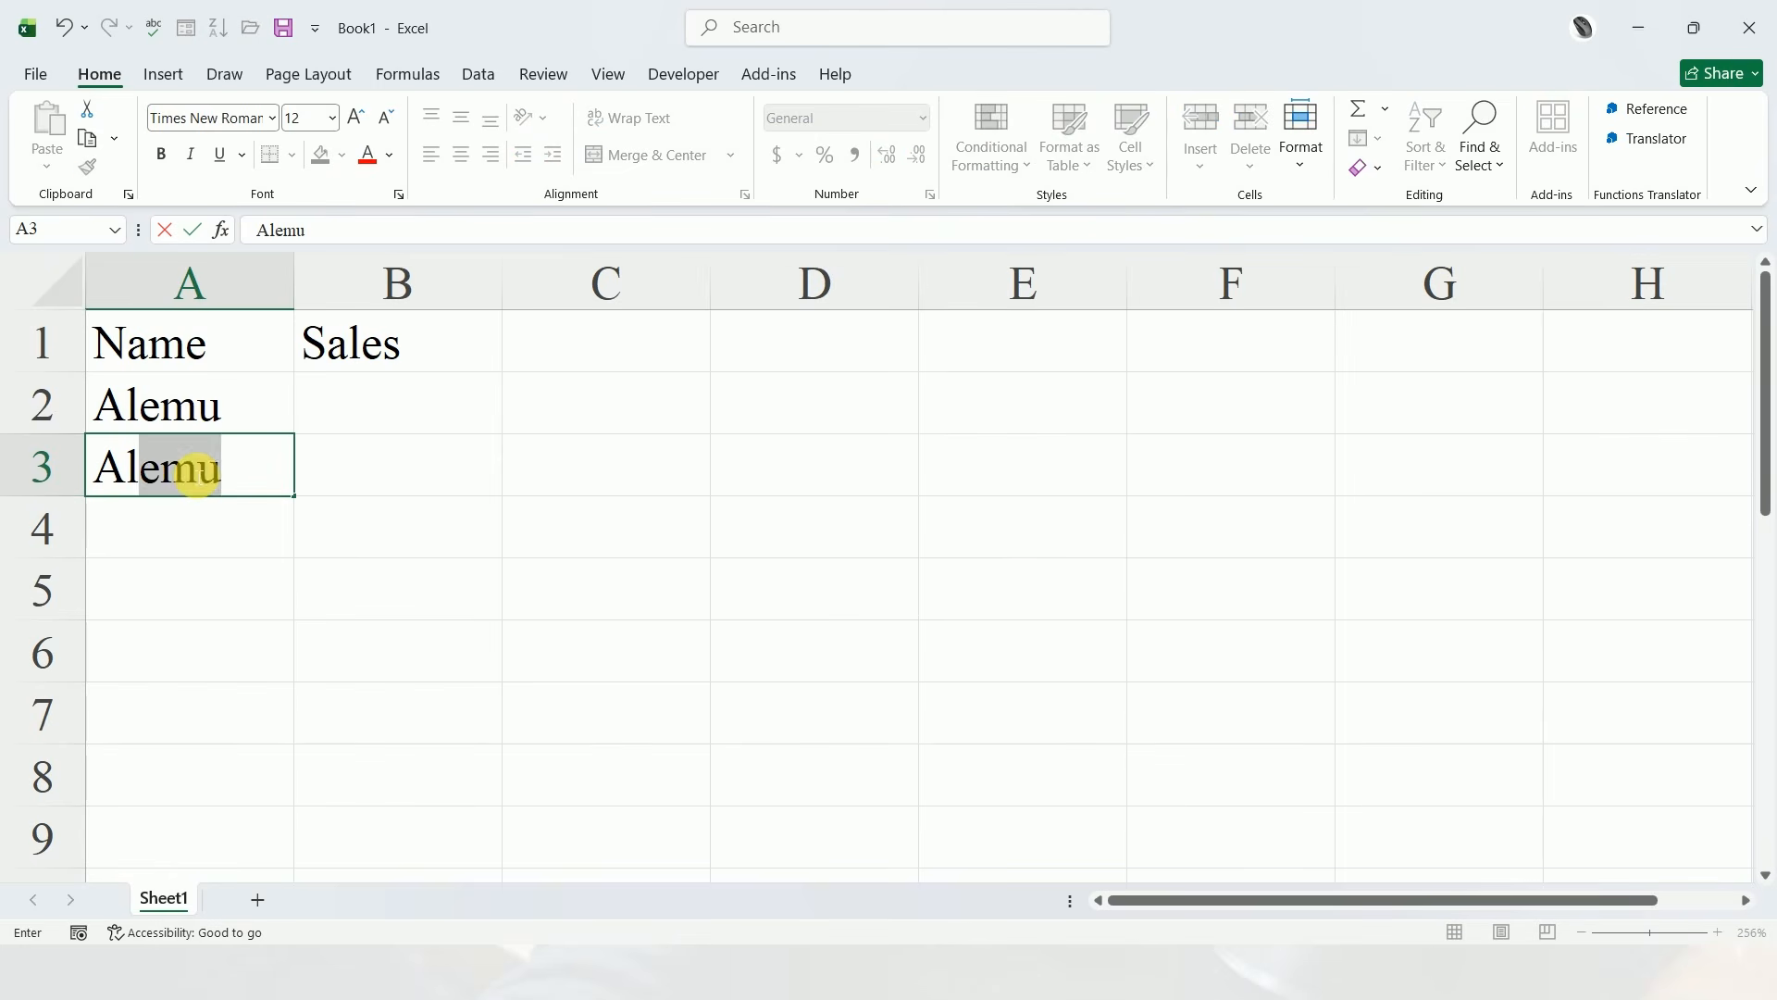
pyautogui.click(189, 536)
pyautogui.write('Girum')
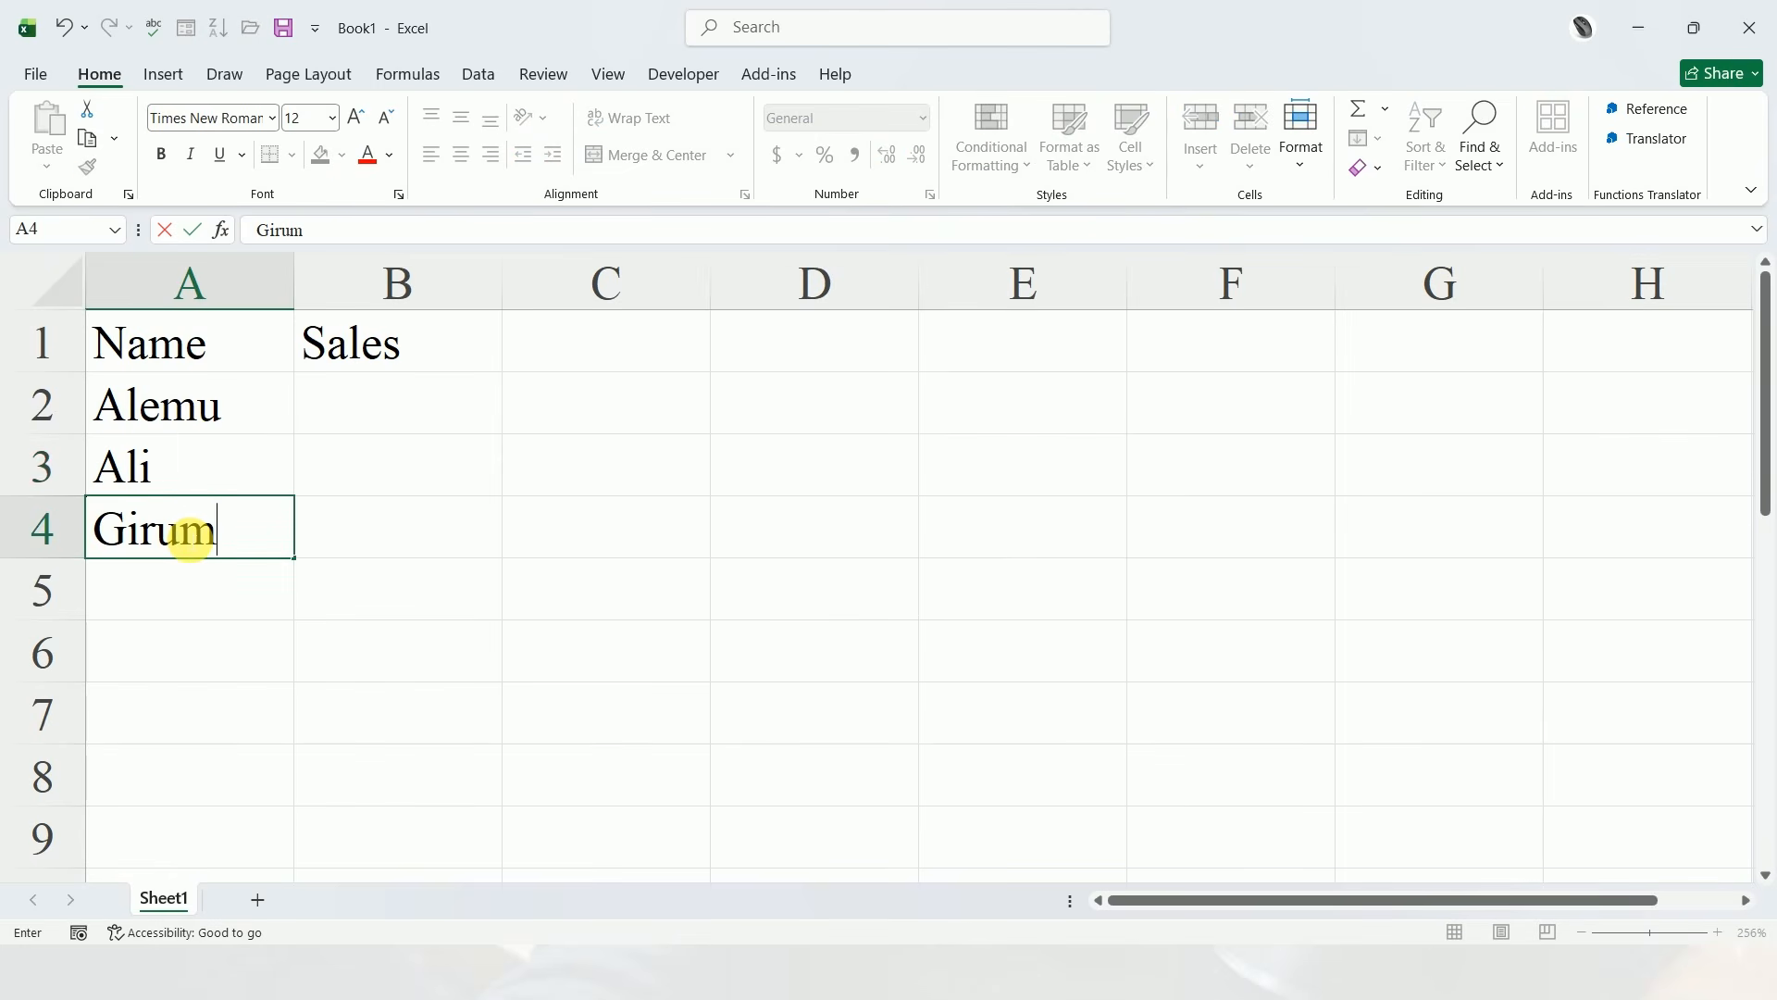
pyautogui.click(176, 602)
pyautogui.write('Chaltu')
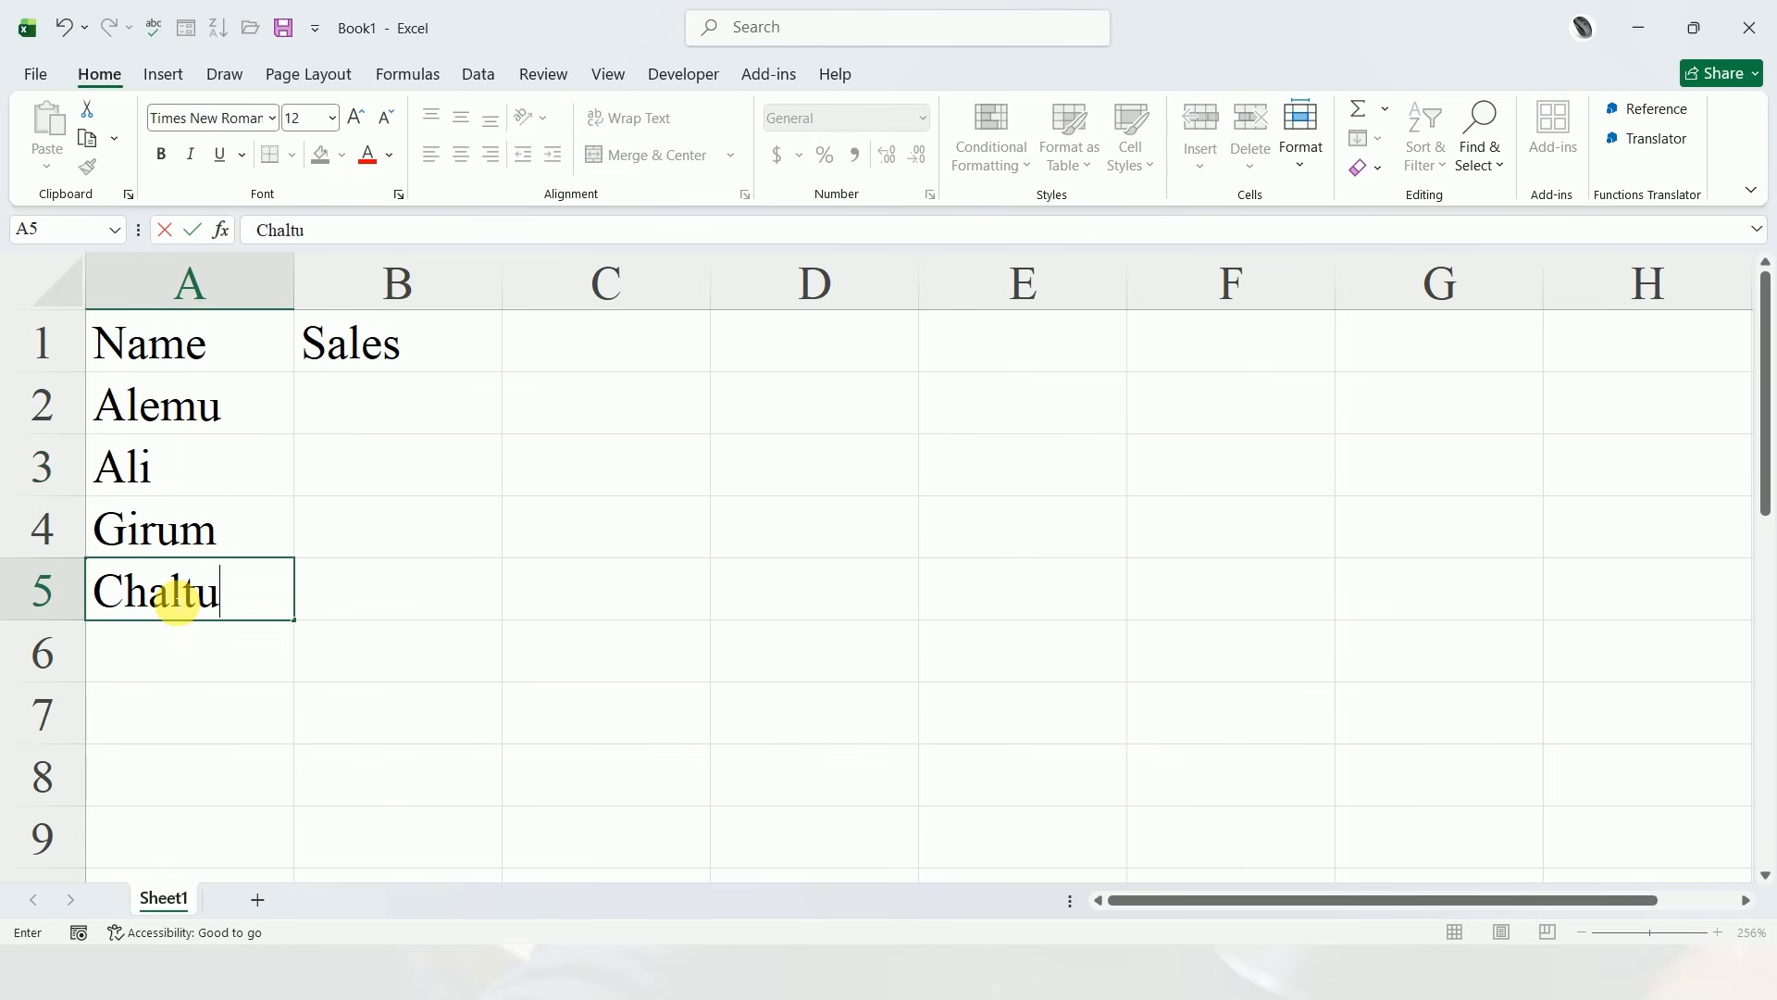
pyautogui.click(186, 653)
pyautogui.write('Dawit')
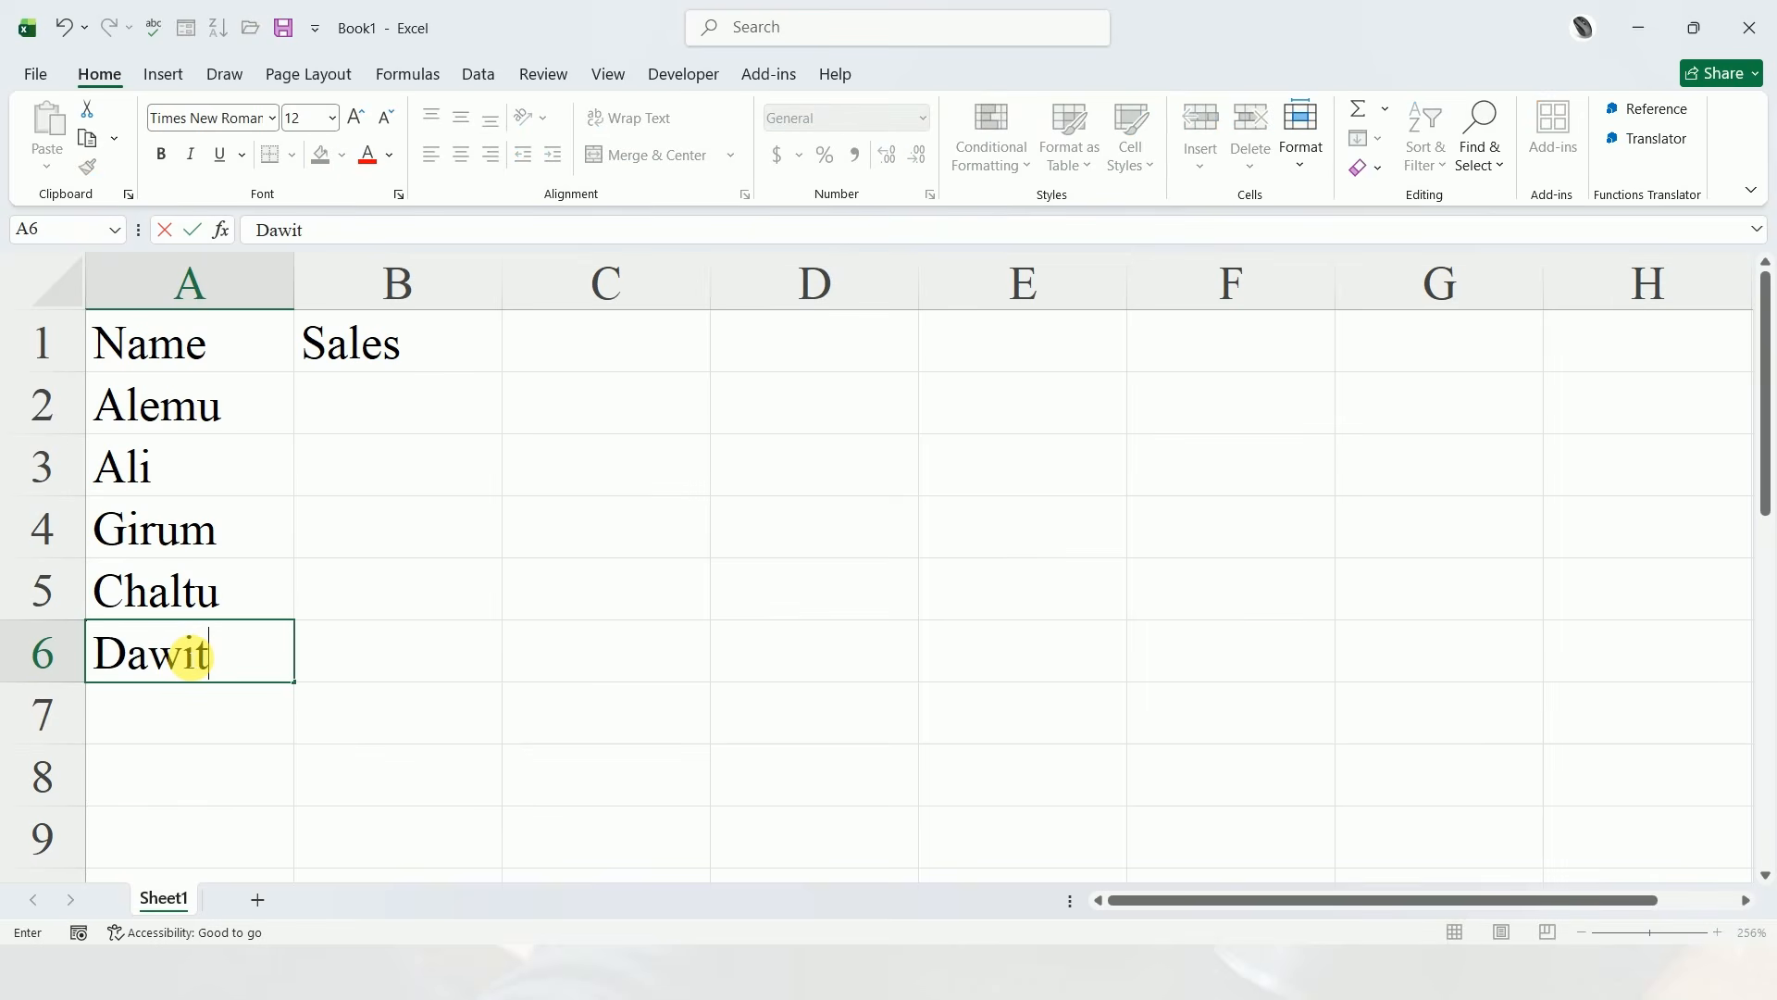
# Enter the sales figures 557, 355, 436, 333 and 363 in cells B2 to B6
pyautogui.click(407, 396)
pyautogui.write('557')
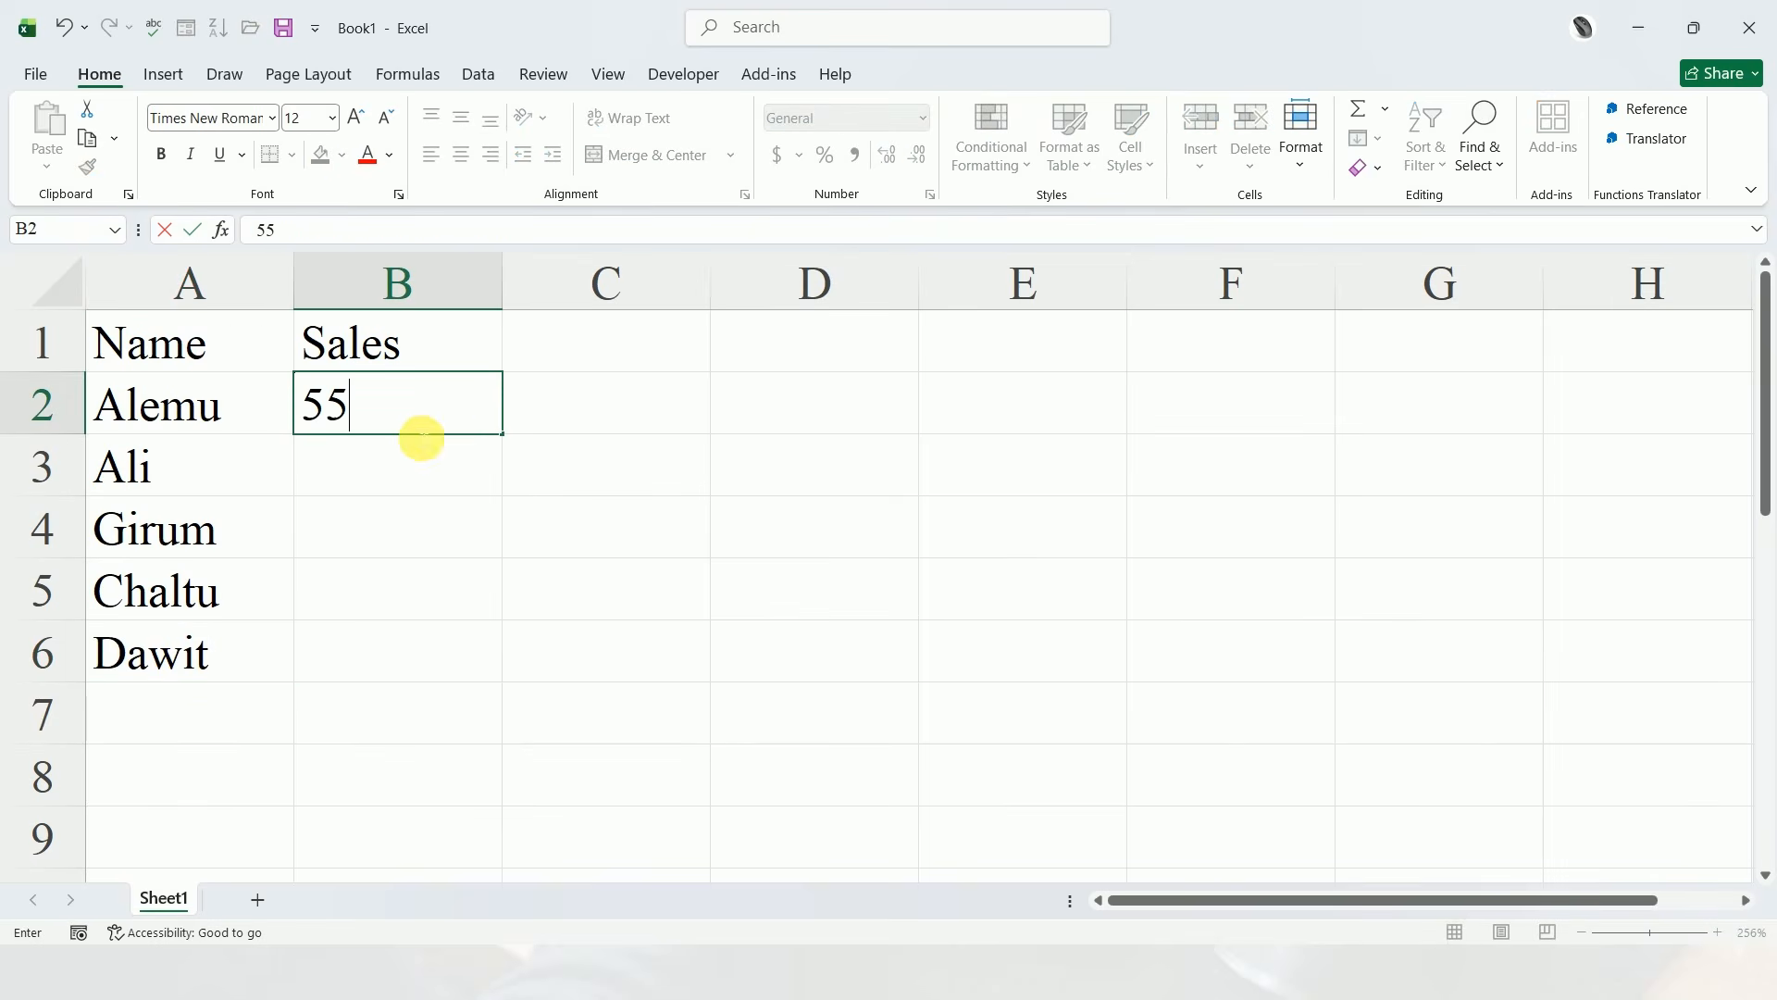
pyautogui.click(390, 461)
pyautogui.write('35')
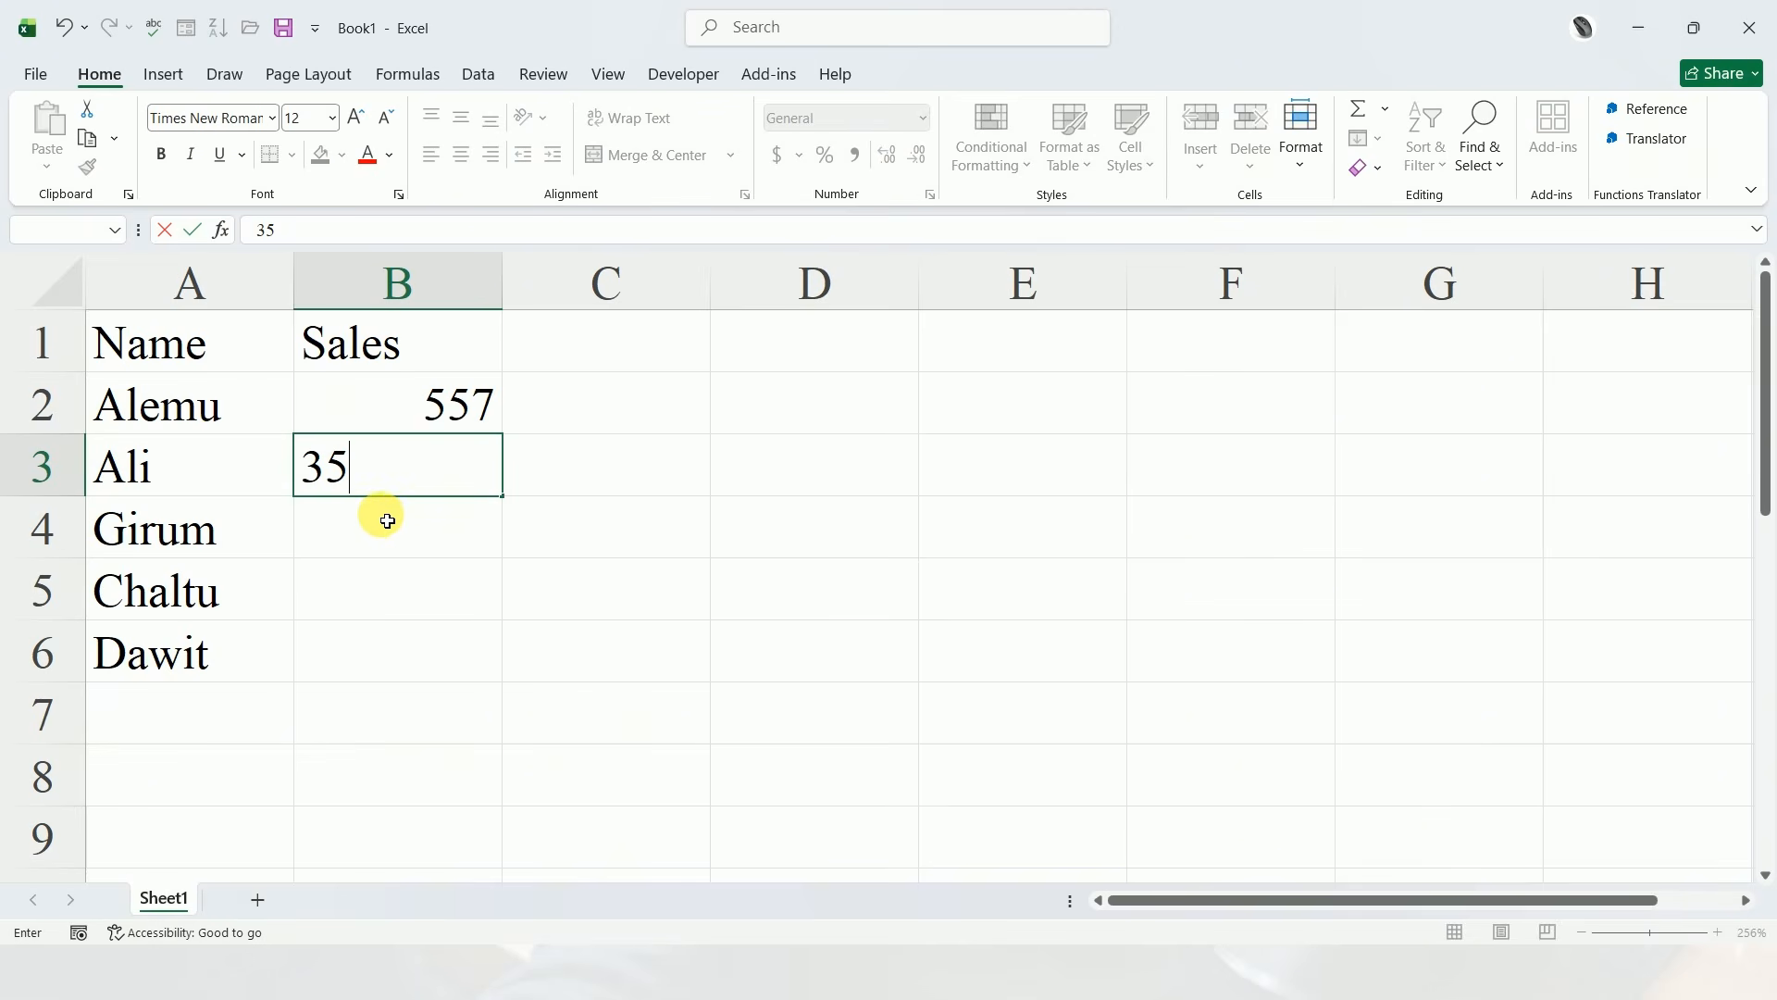
pyautogui.write('5')
pyautogui.click(389, 524)
pyautogui.write('43')
pyautogui.click(579, 702)
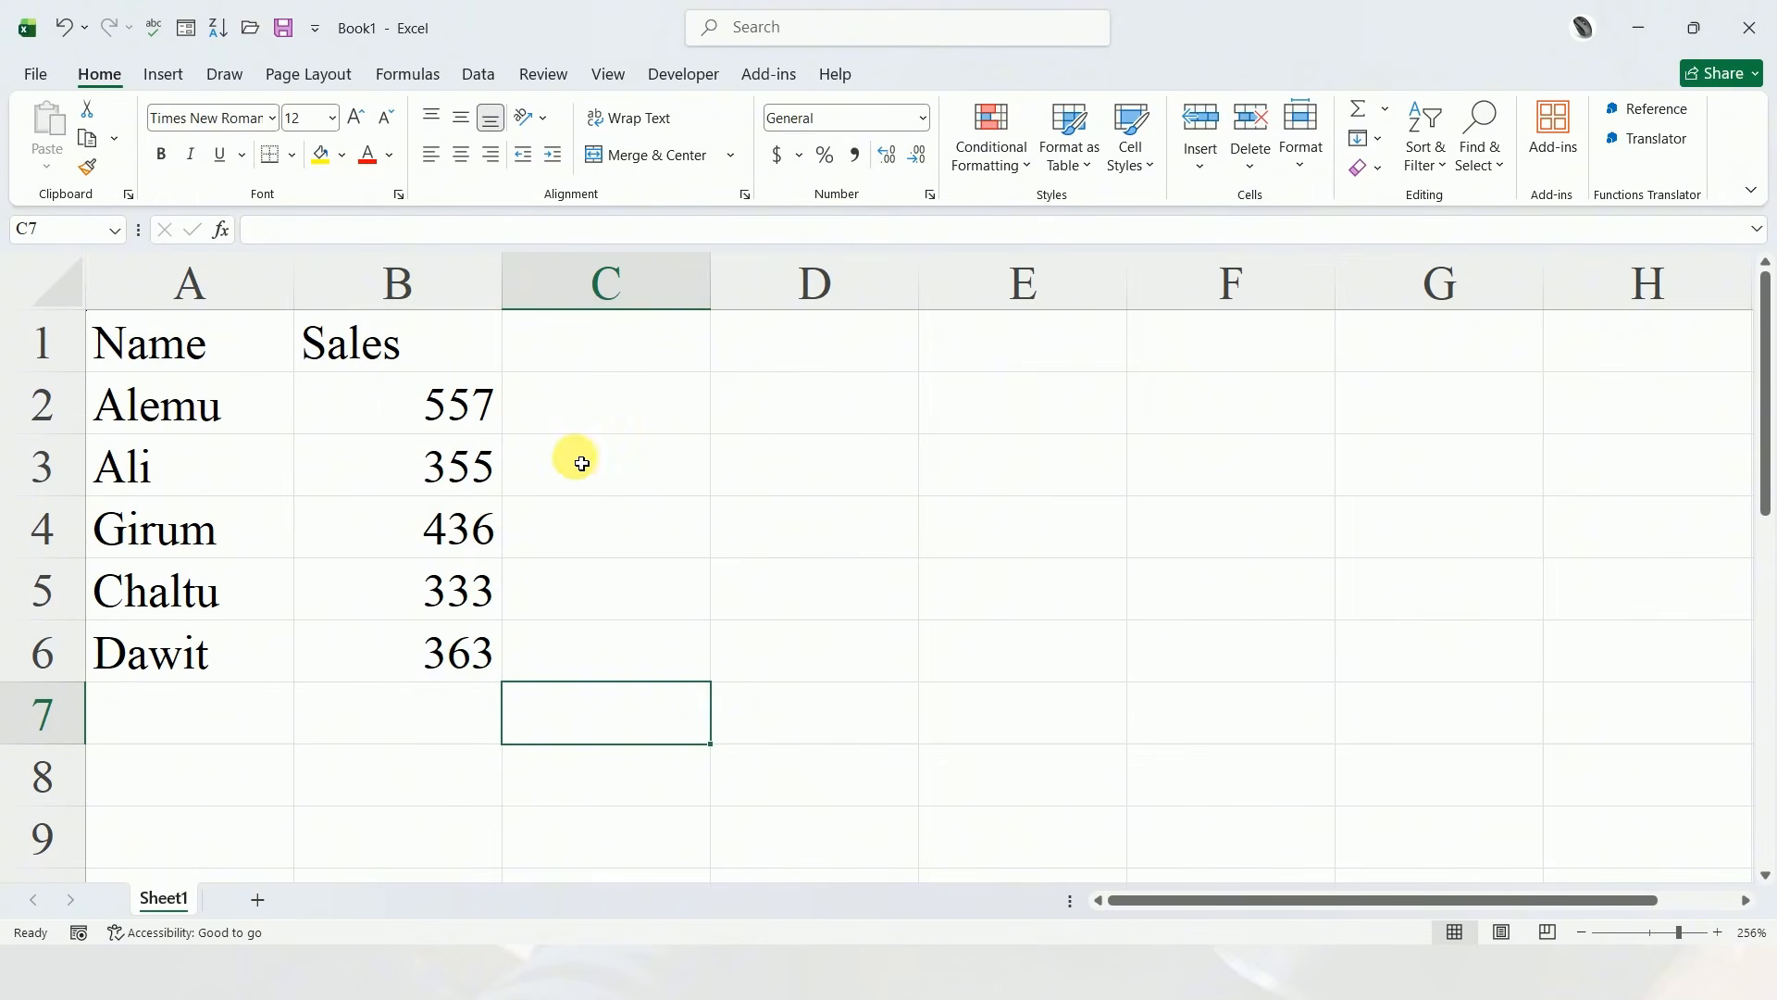
# Make the Name and Sales headers in A1:B1 bold
pyautogui.click(268, 357)
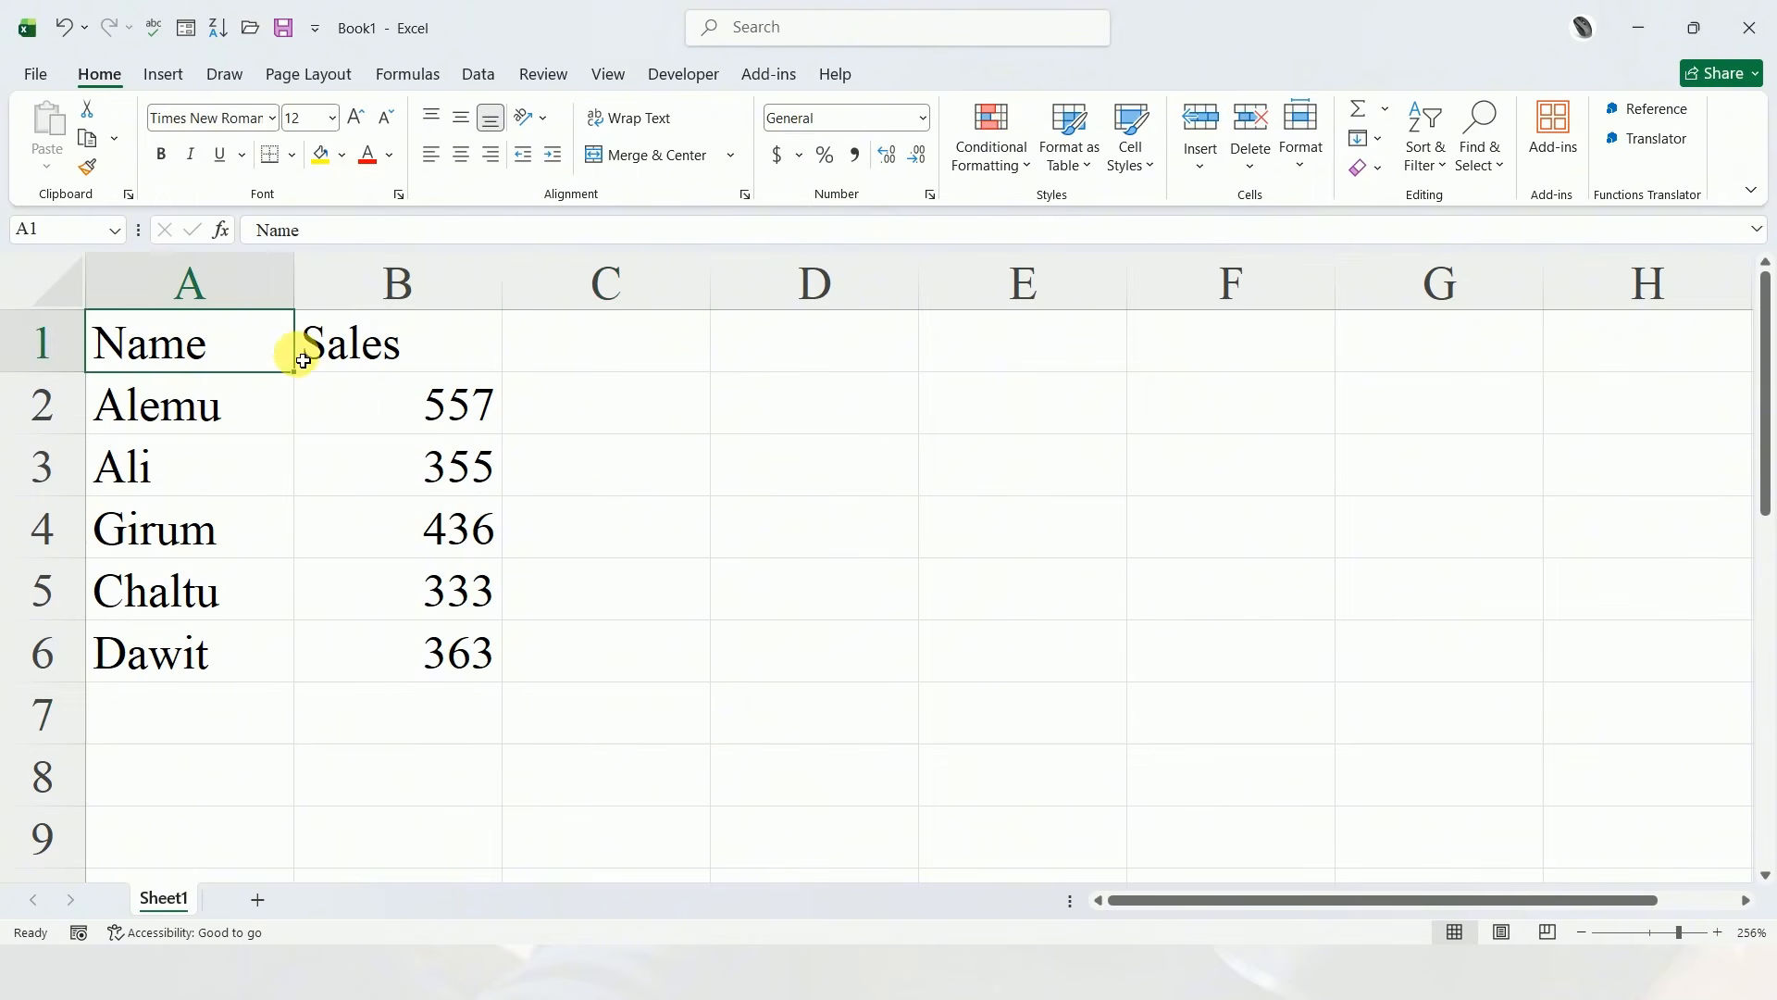
pyautogui.moveTo(302, 360); pyautogui.dragTo(391, 354)
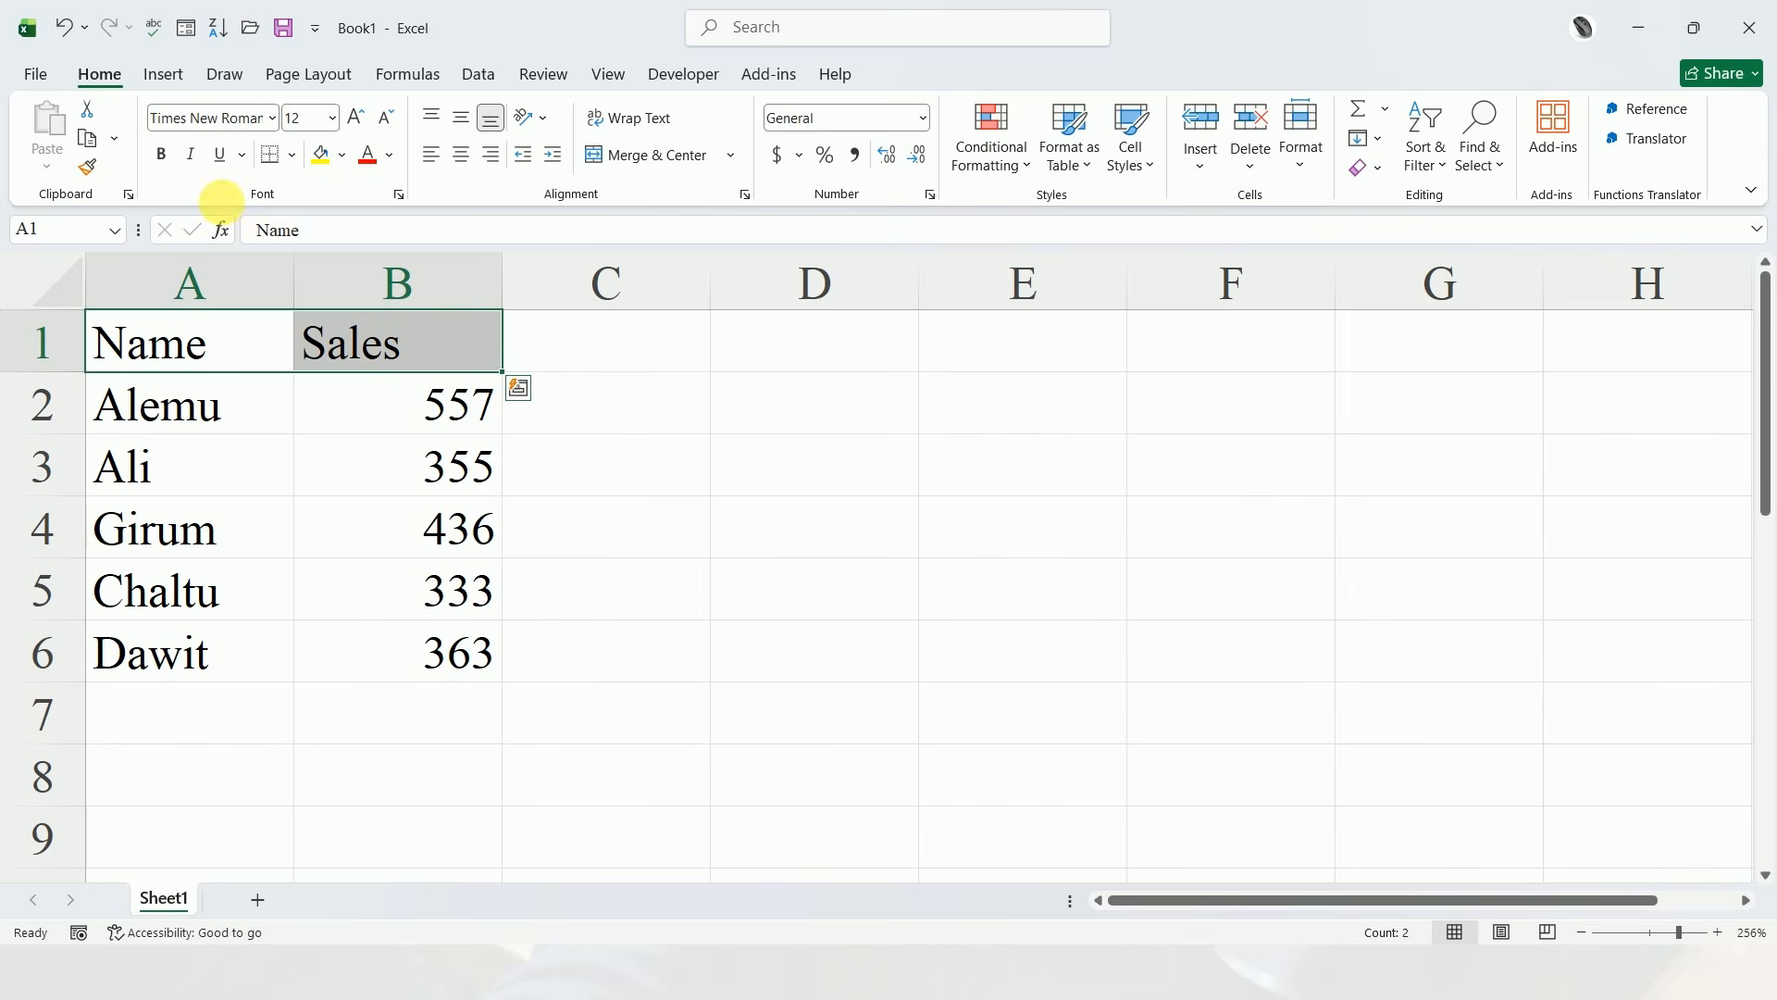
pyautogui.click(161, 155)
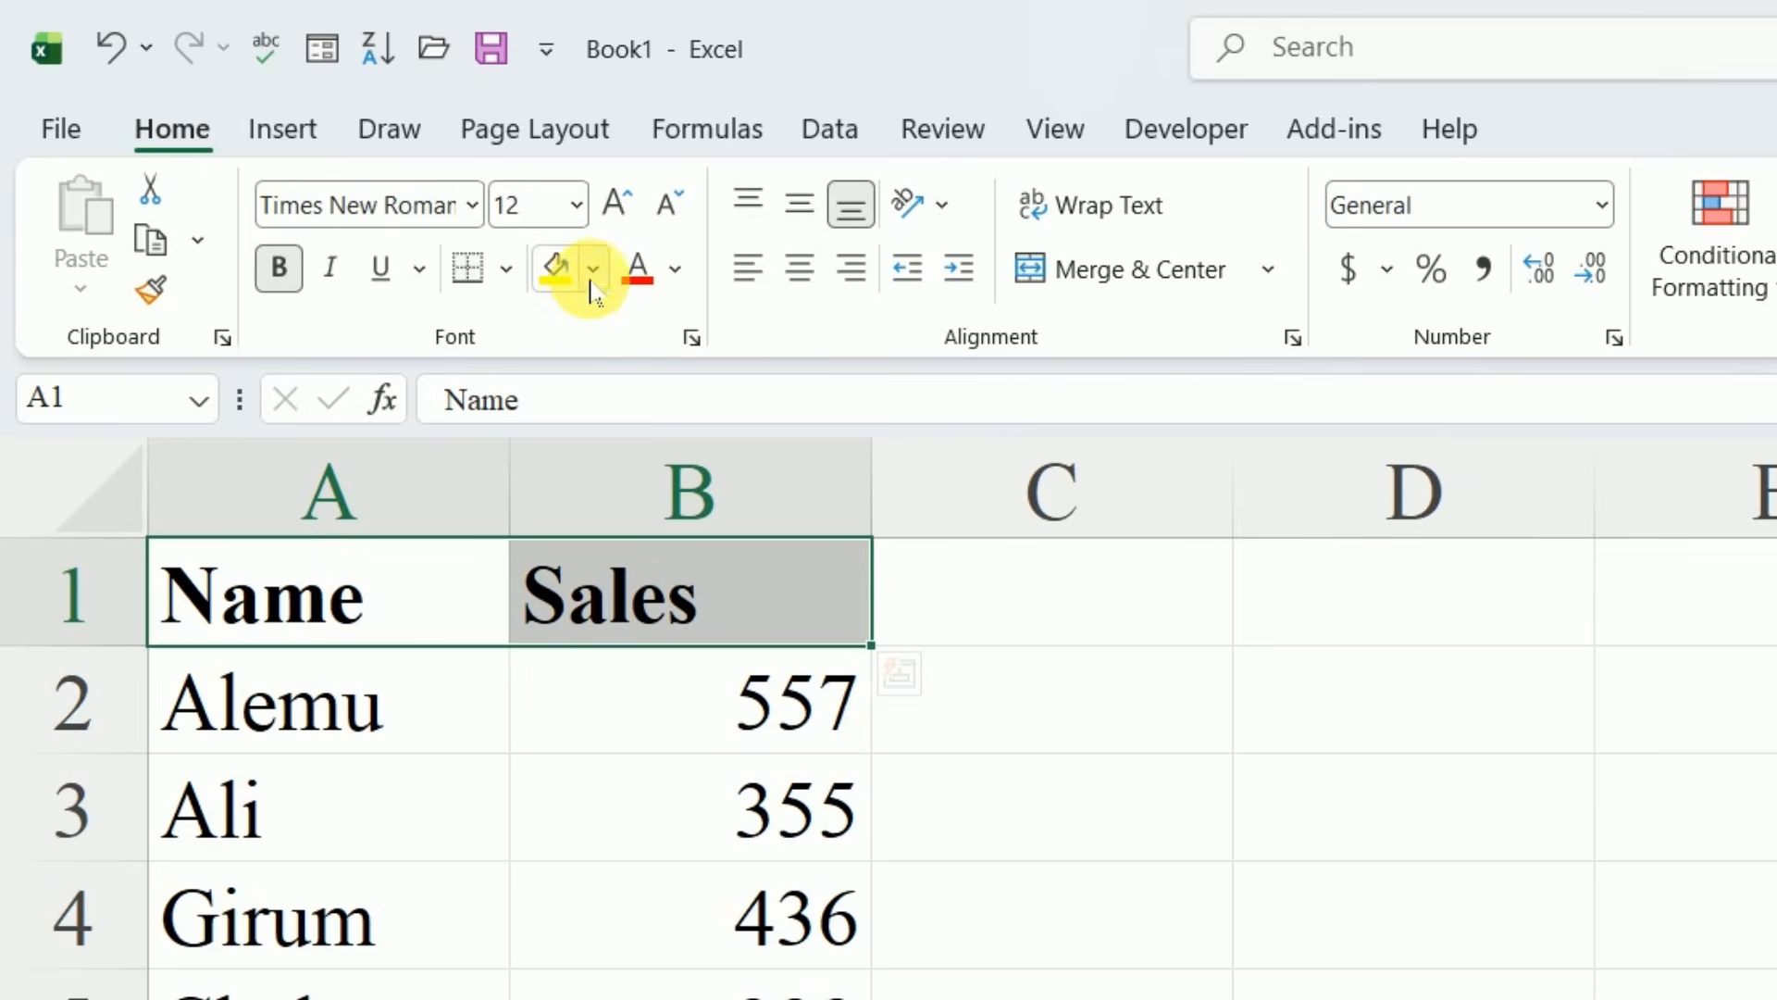
pyautogui.click(342, 158)
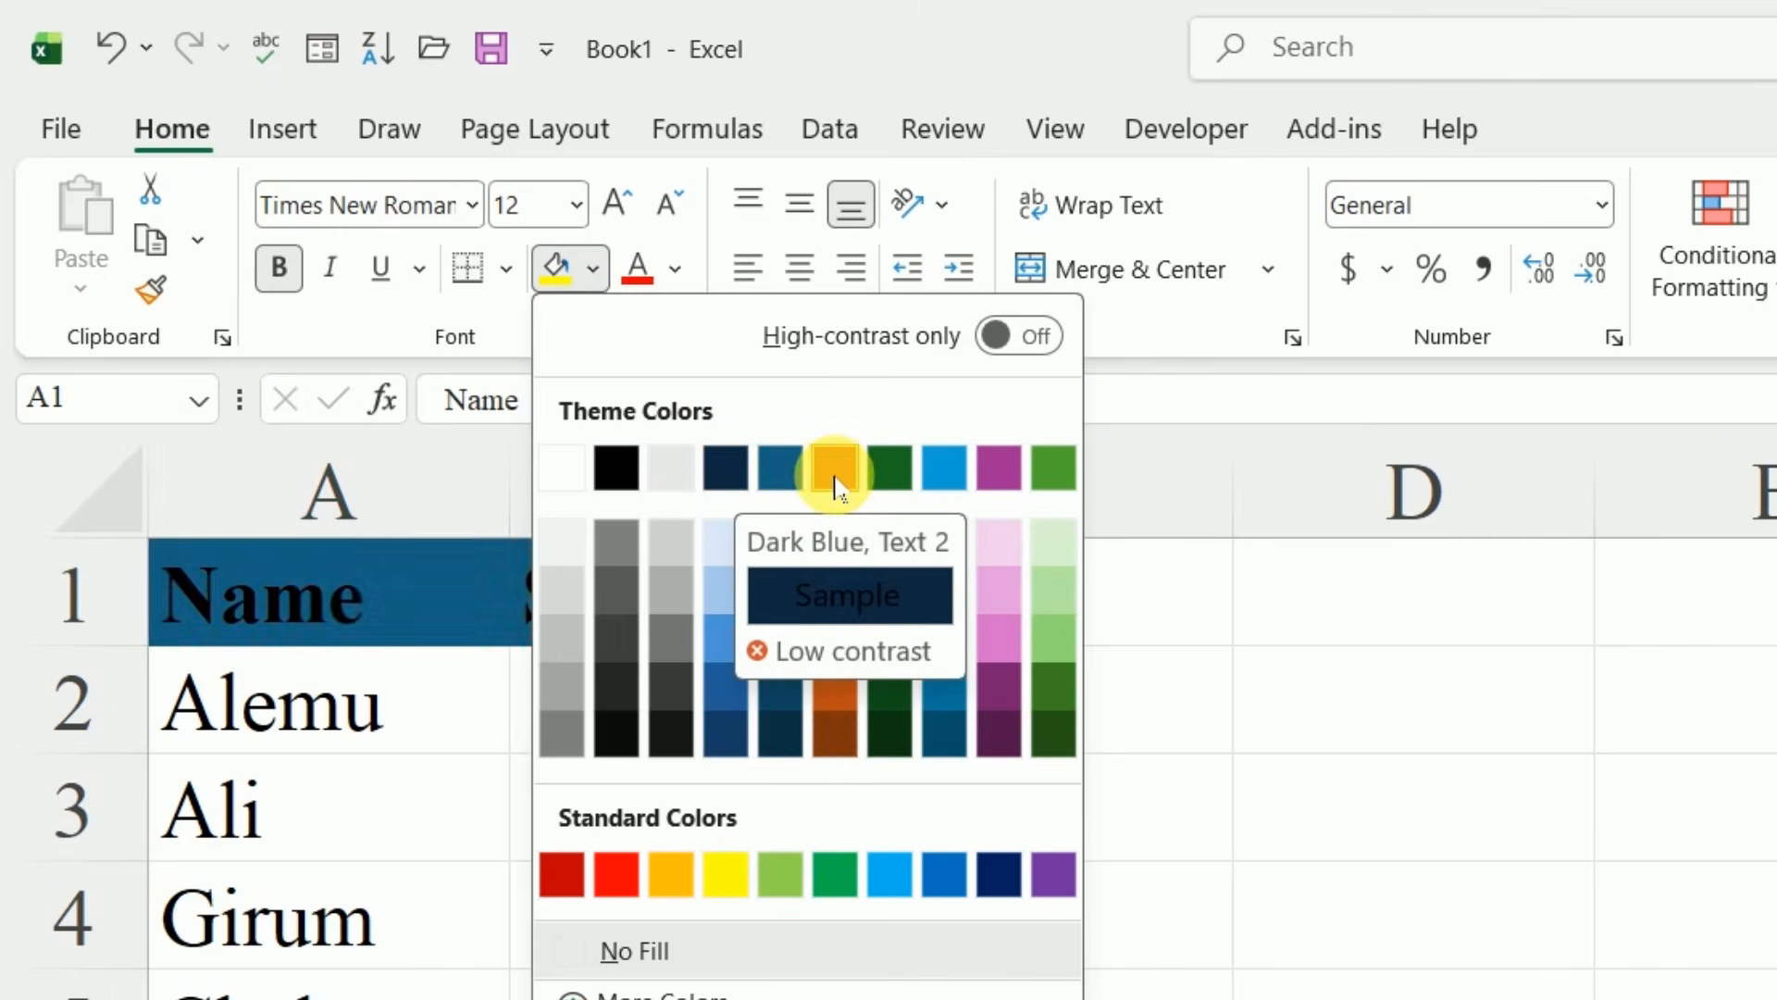
pyautogui.press('Escape')
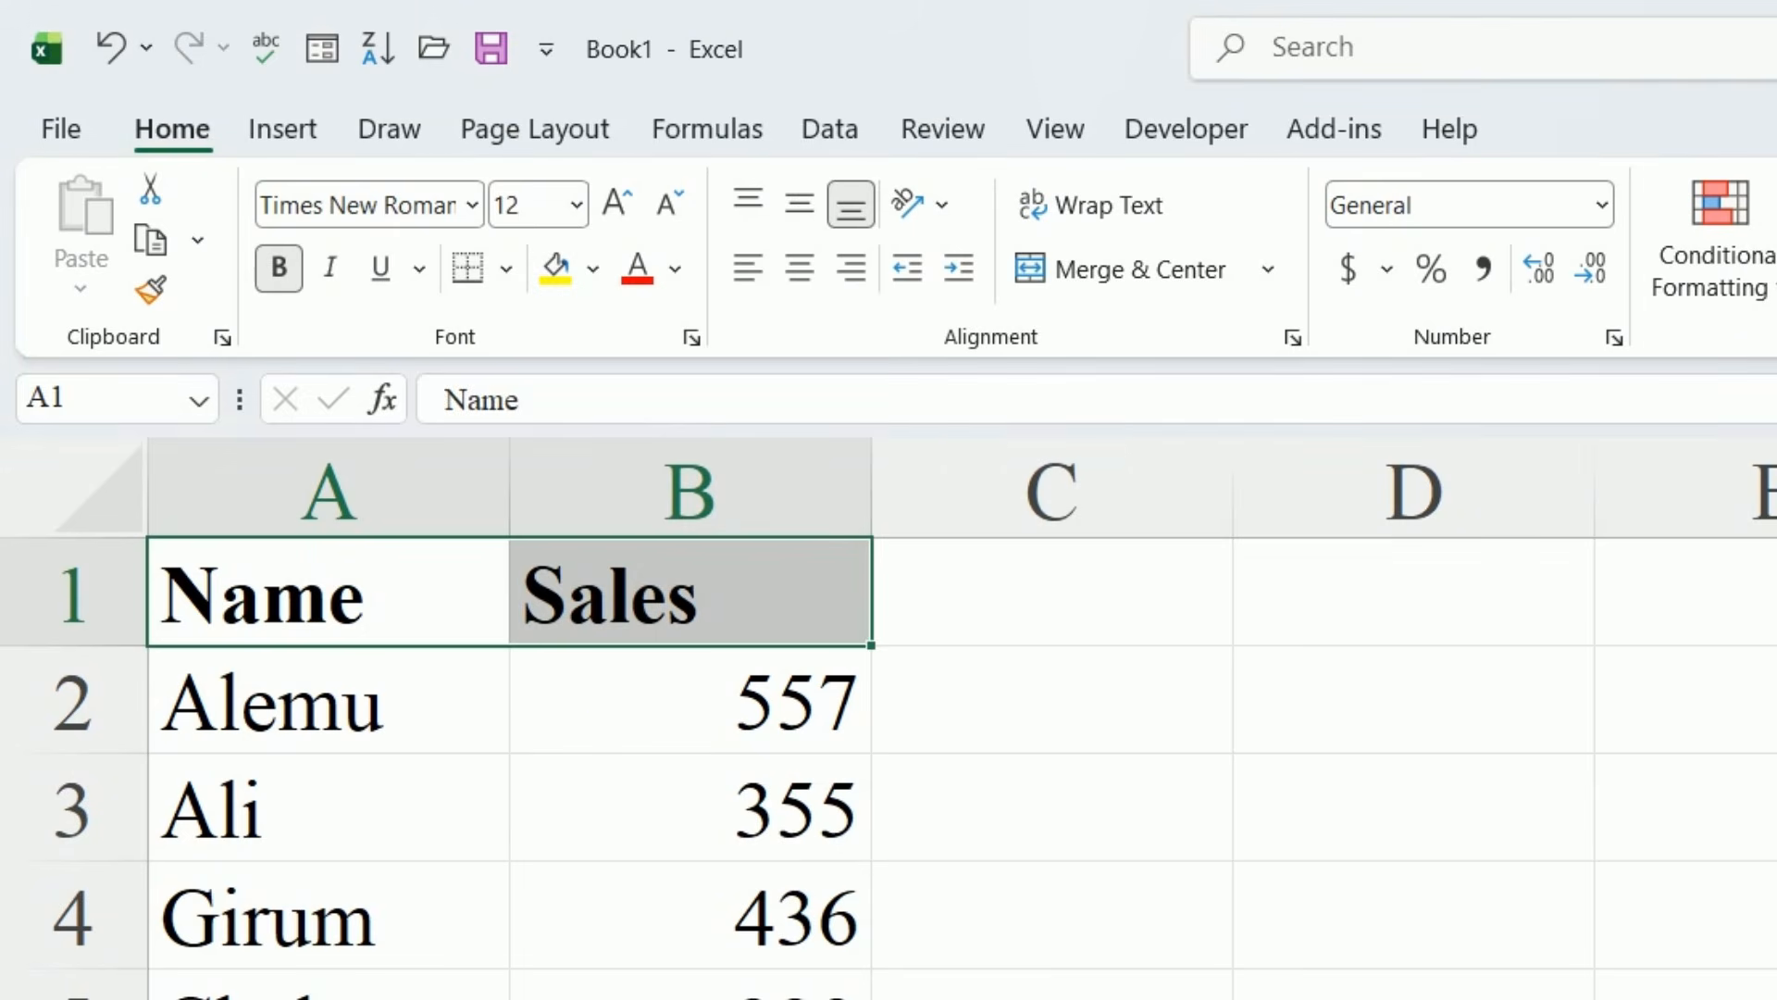
pyautogui.click(1053, 993)
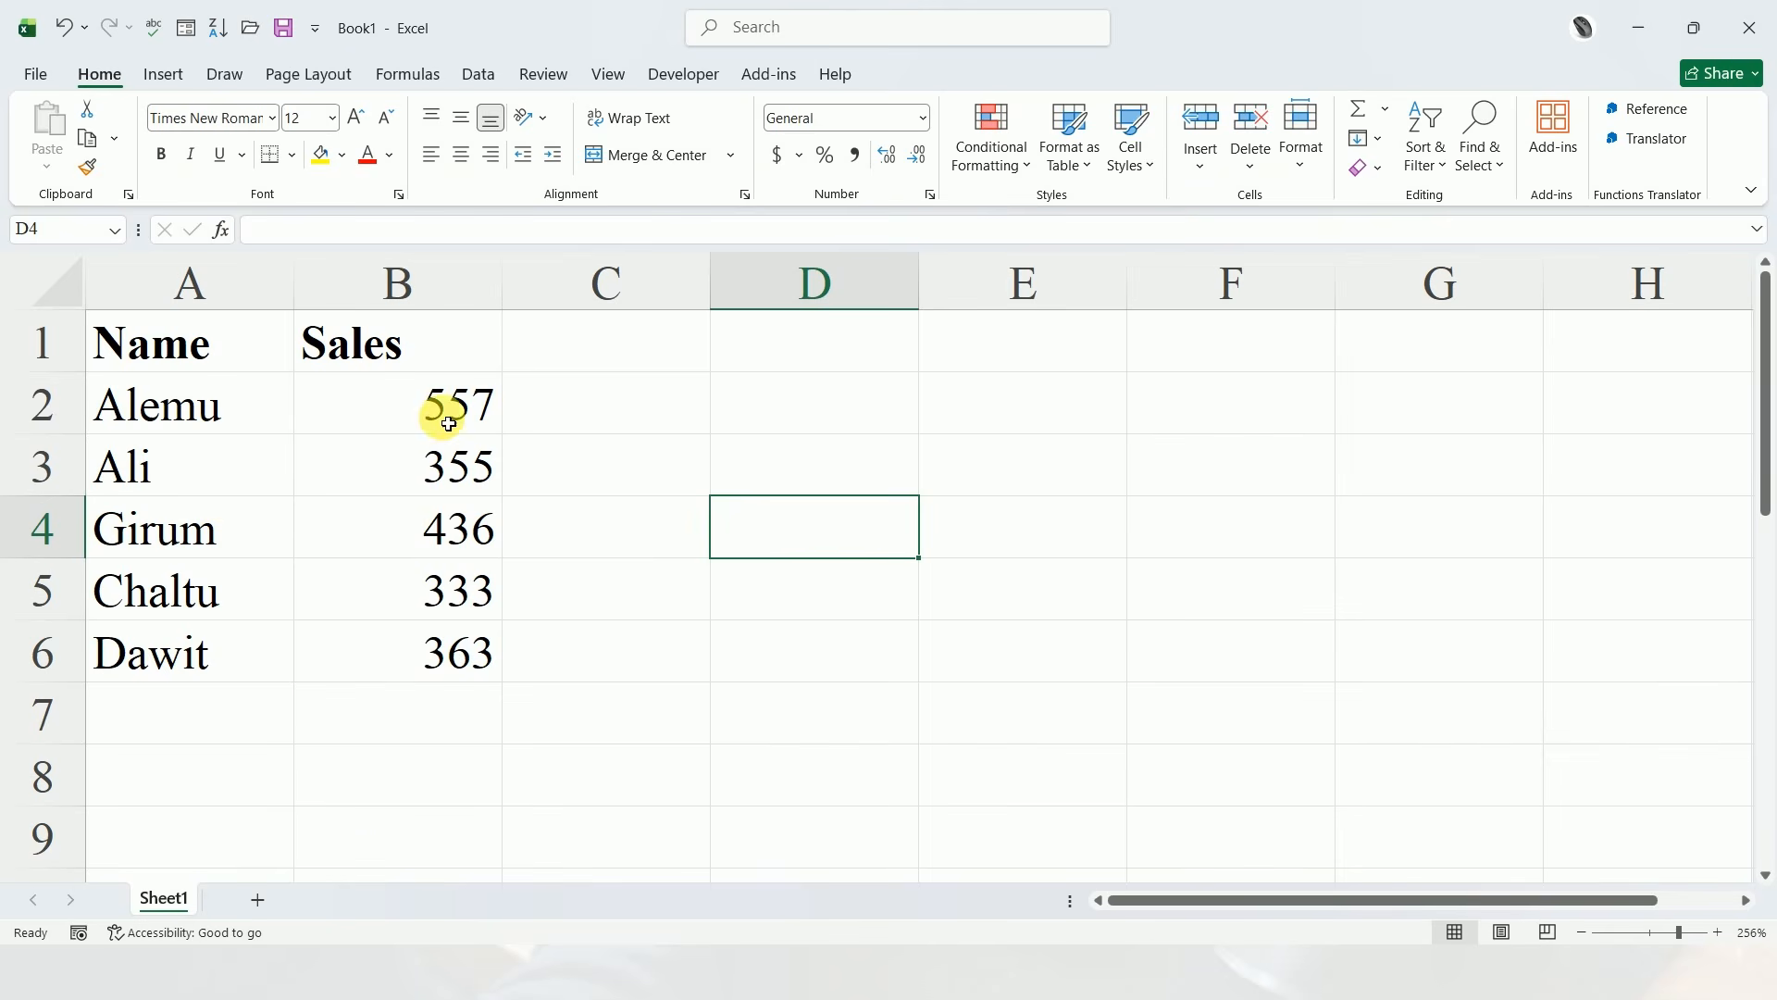
# Label the row below the sales data "Total" in cell A7
pyautogui.moveTo(776, 730); pyautogui.dragTo(777, 852)
pyautogui.moveTo(449, 493); pyautogui.dragTo(460, 656)
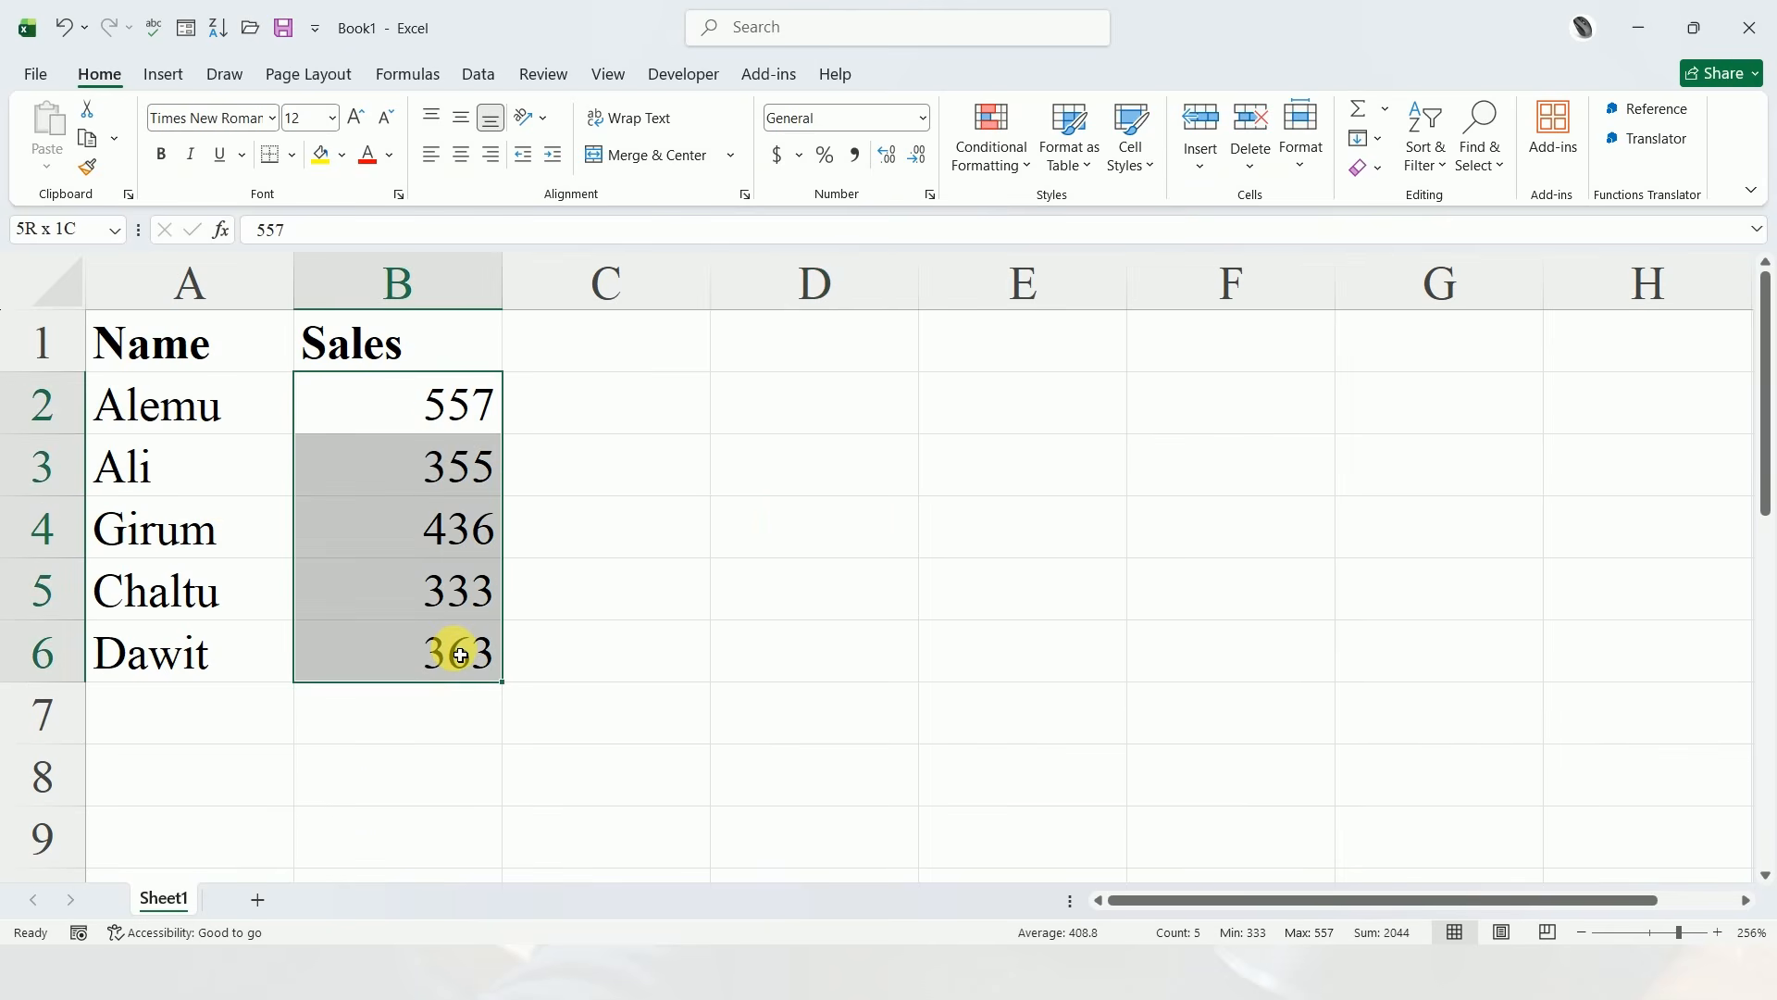
pyautogui.click(399, 722)
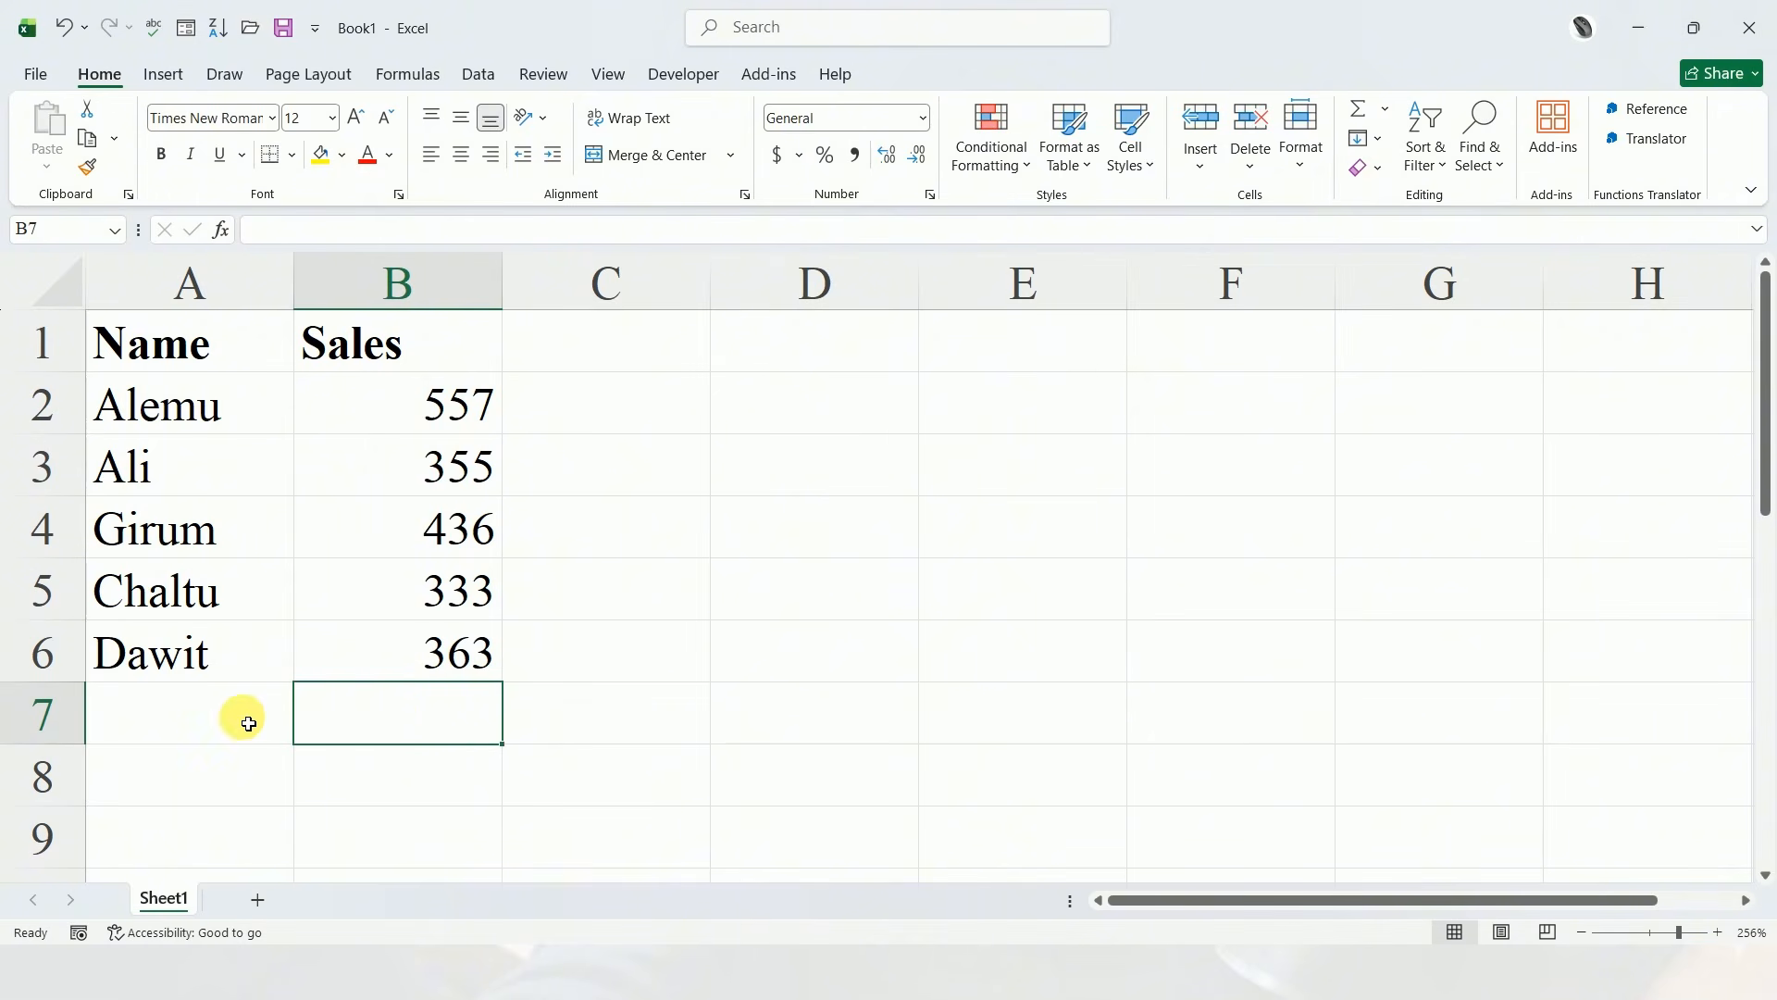
pyautogui.click(193, 730)
pyautogui.write('Total')
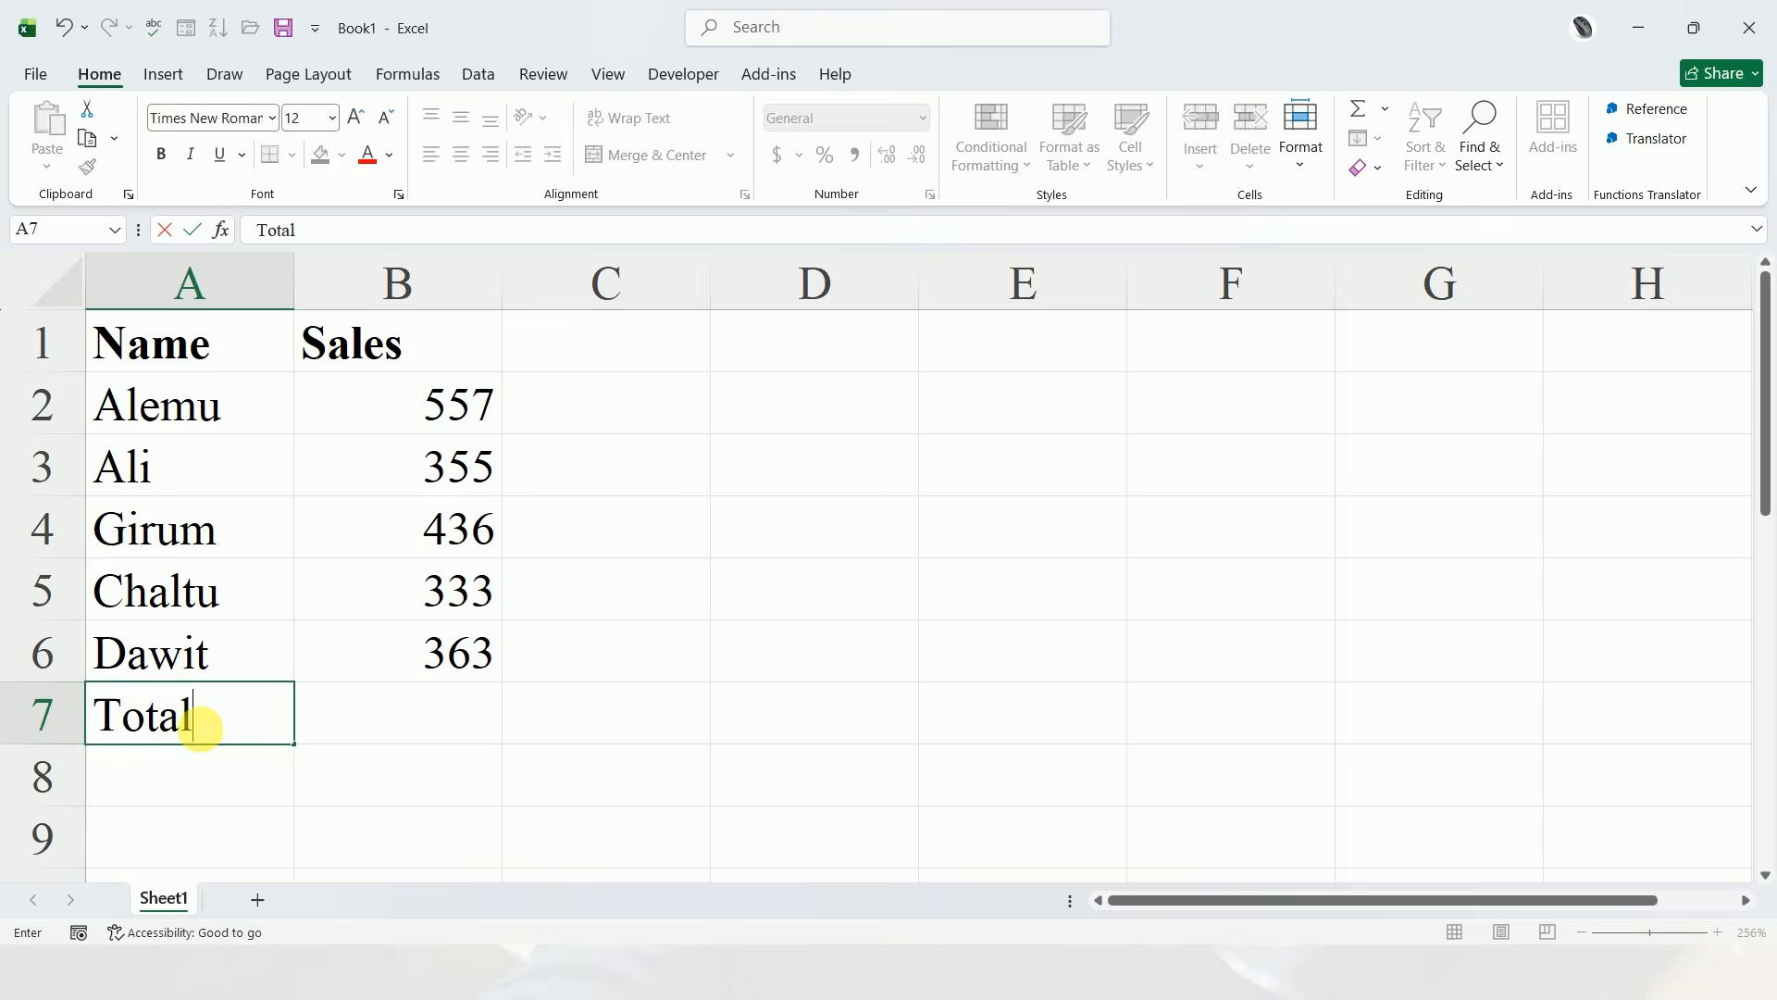
# Total the sales in cell B7 with the formula =sum(B2:B6)
pyautogui.click(398, 731)
pyautogui.write('=sum')
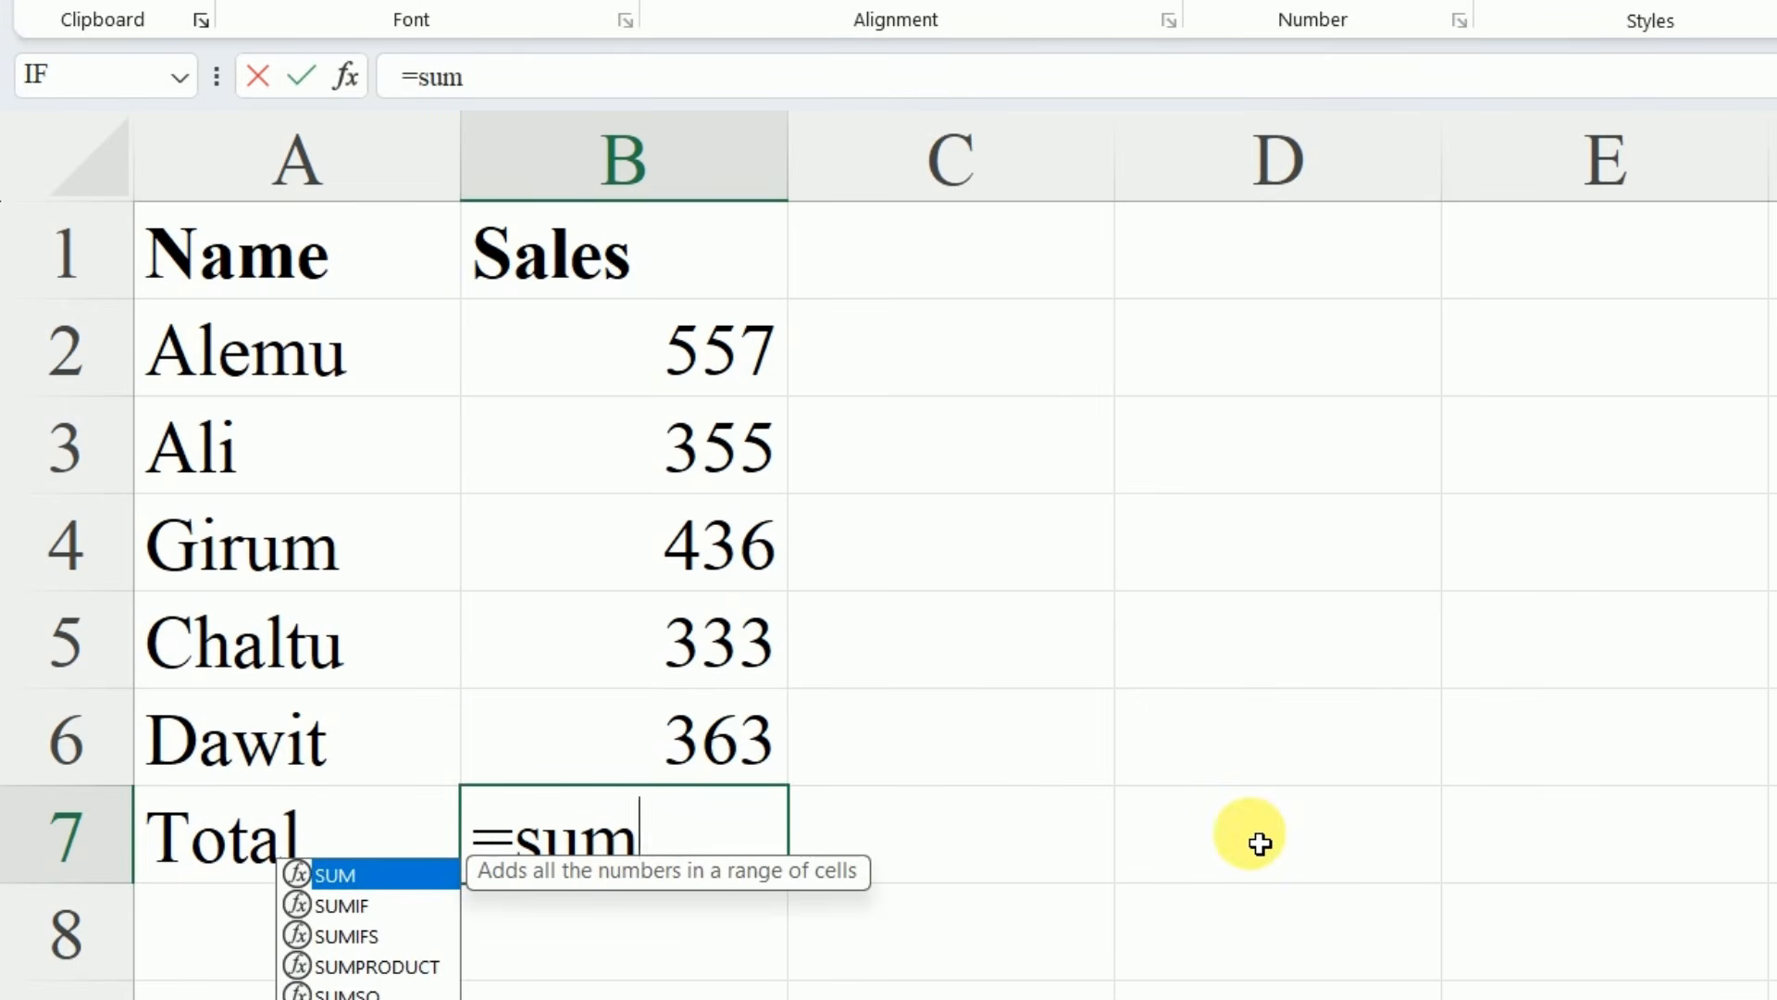
pyautogui.write('(')
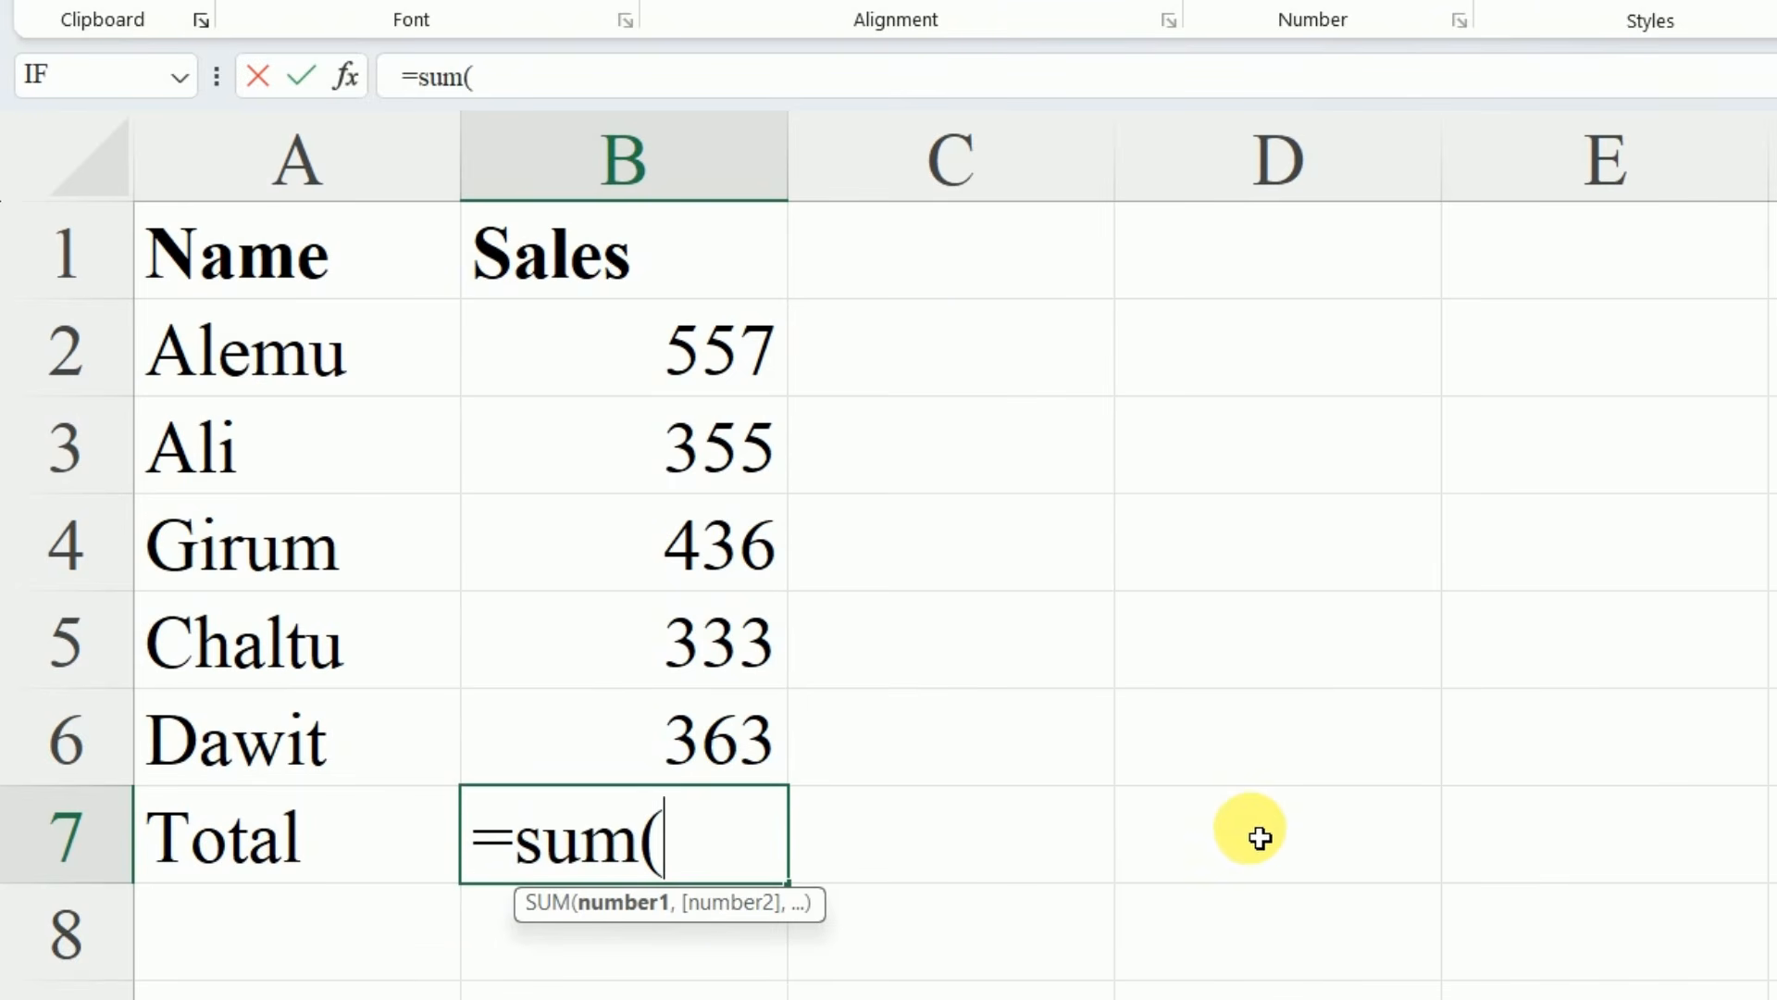
pyautogui.moveTo(709, 380); pyautogui.dragTo(707, 732)
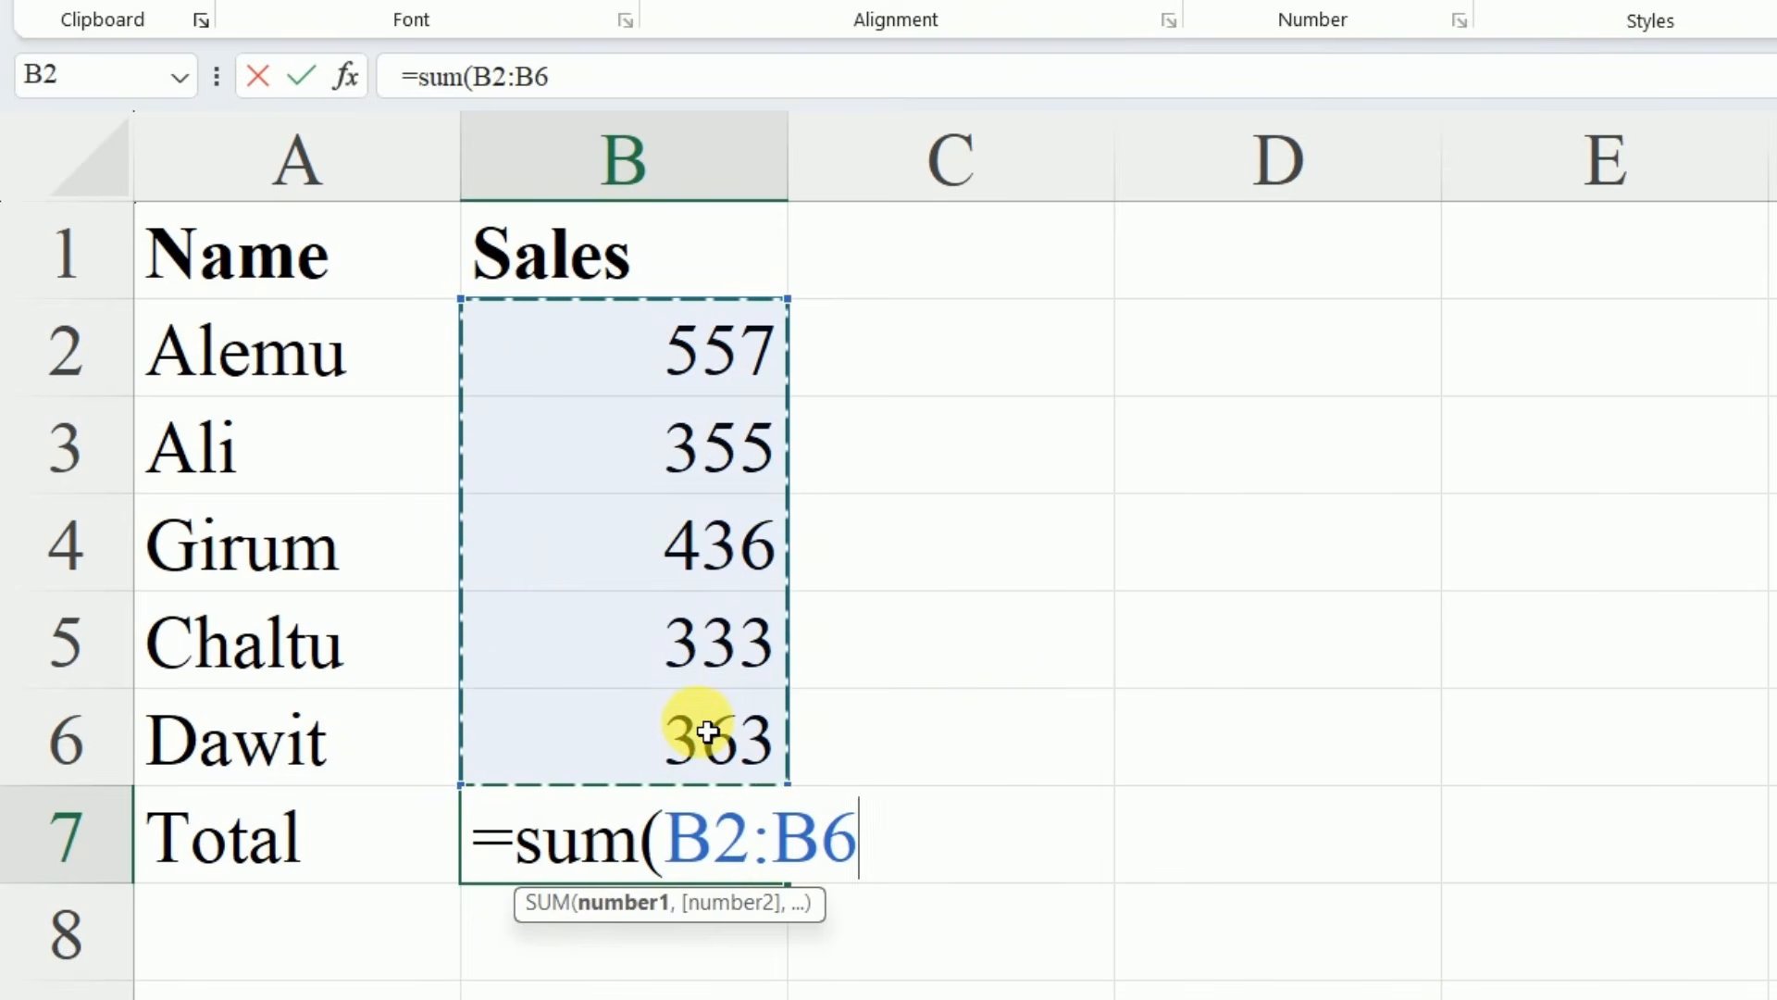
pyautogui.write(')')
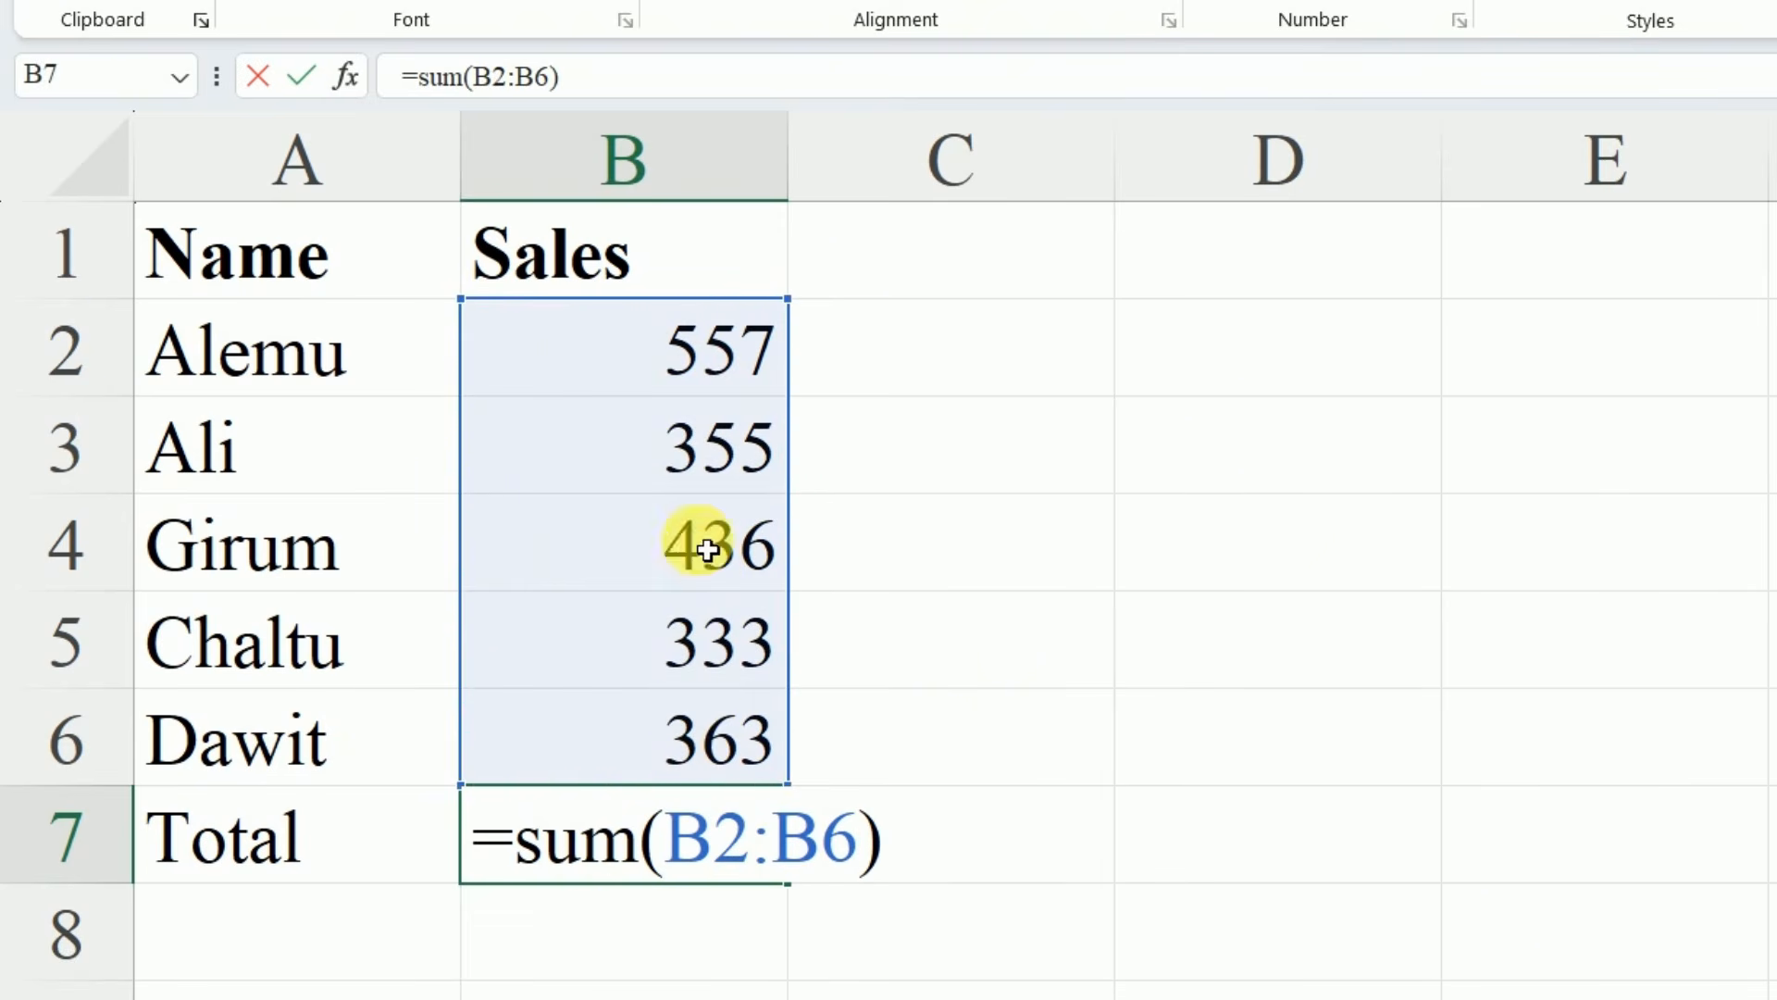
pyautogui.press('Return')
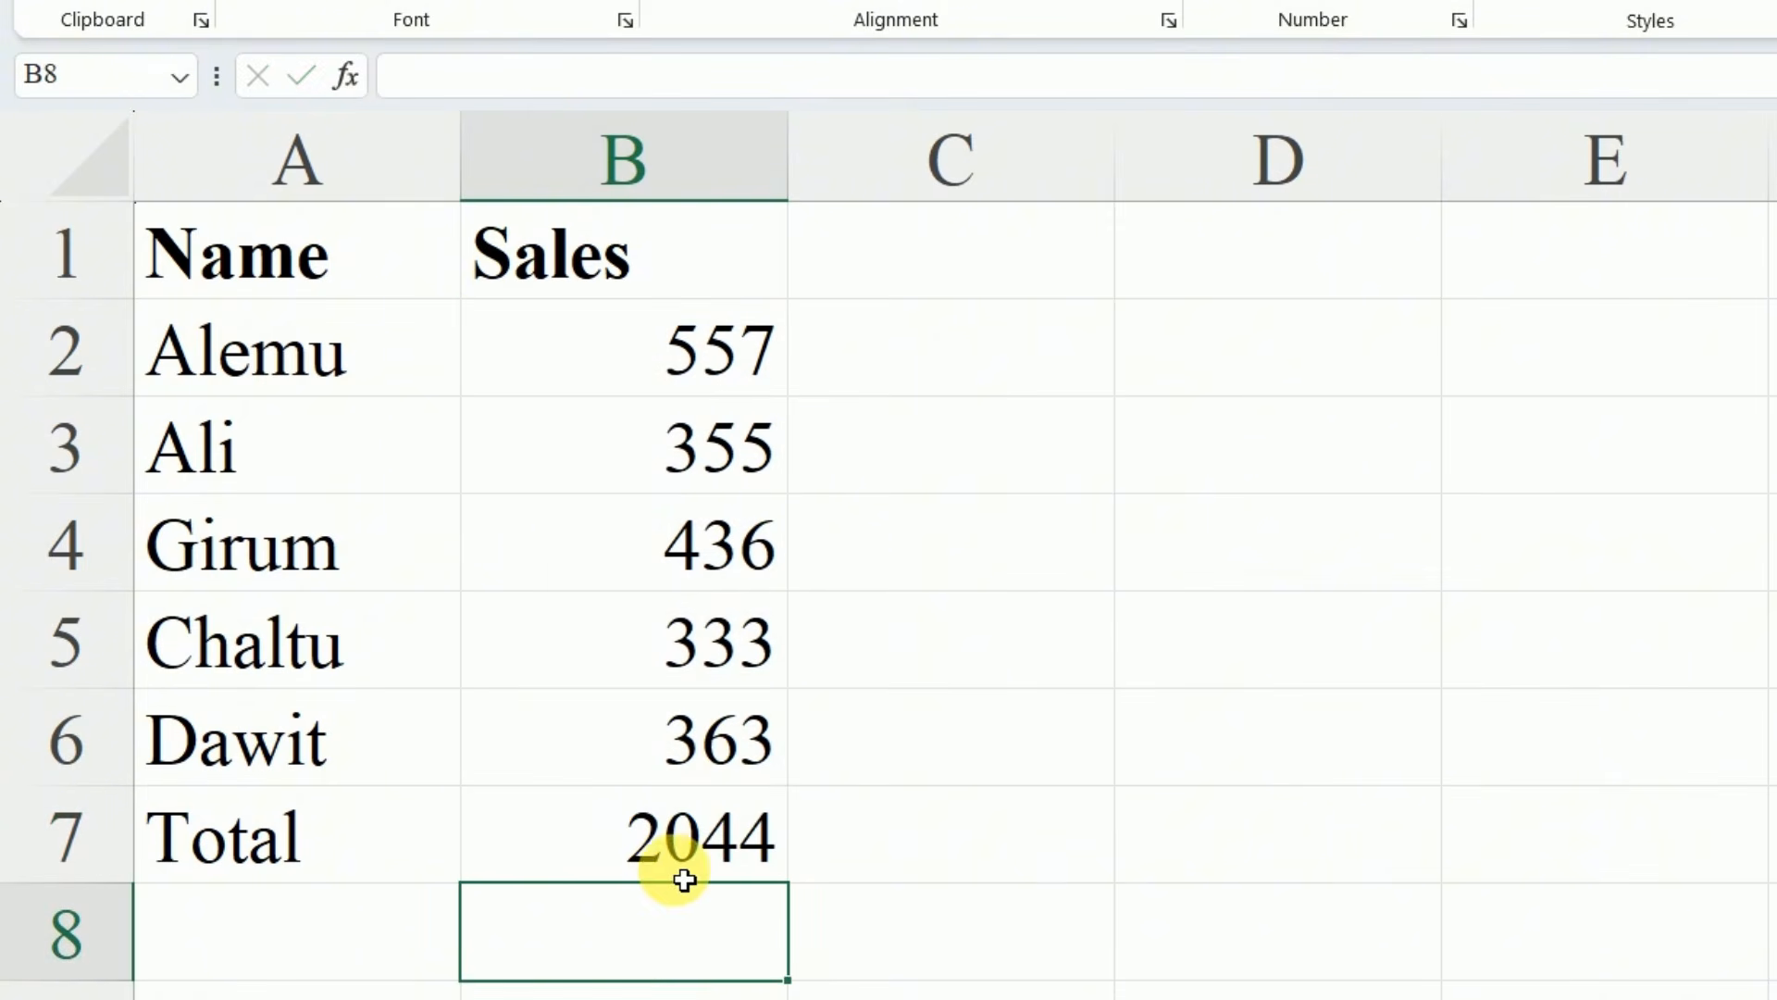
# Inspect the SUM formula and its referenced range in cell B7, leaving it as it is
pyautogui.click(709, 861)
pyautogui.doubleClick(709, 861)
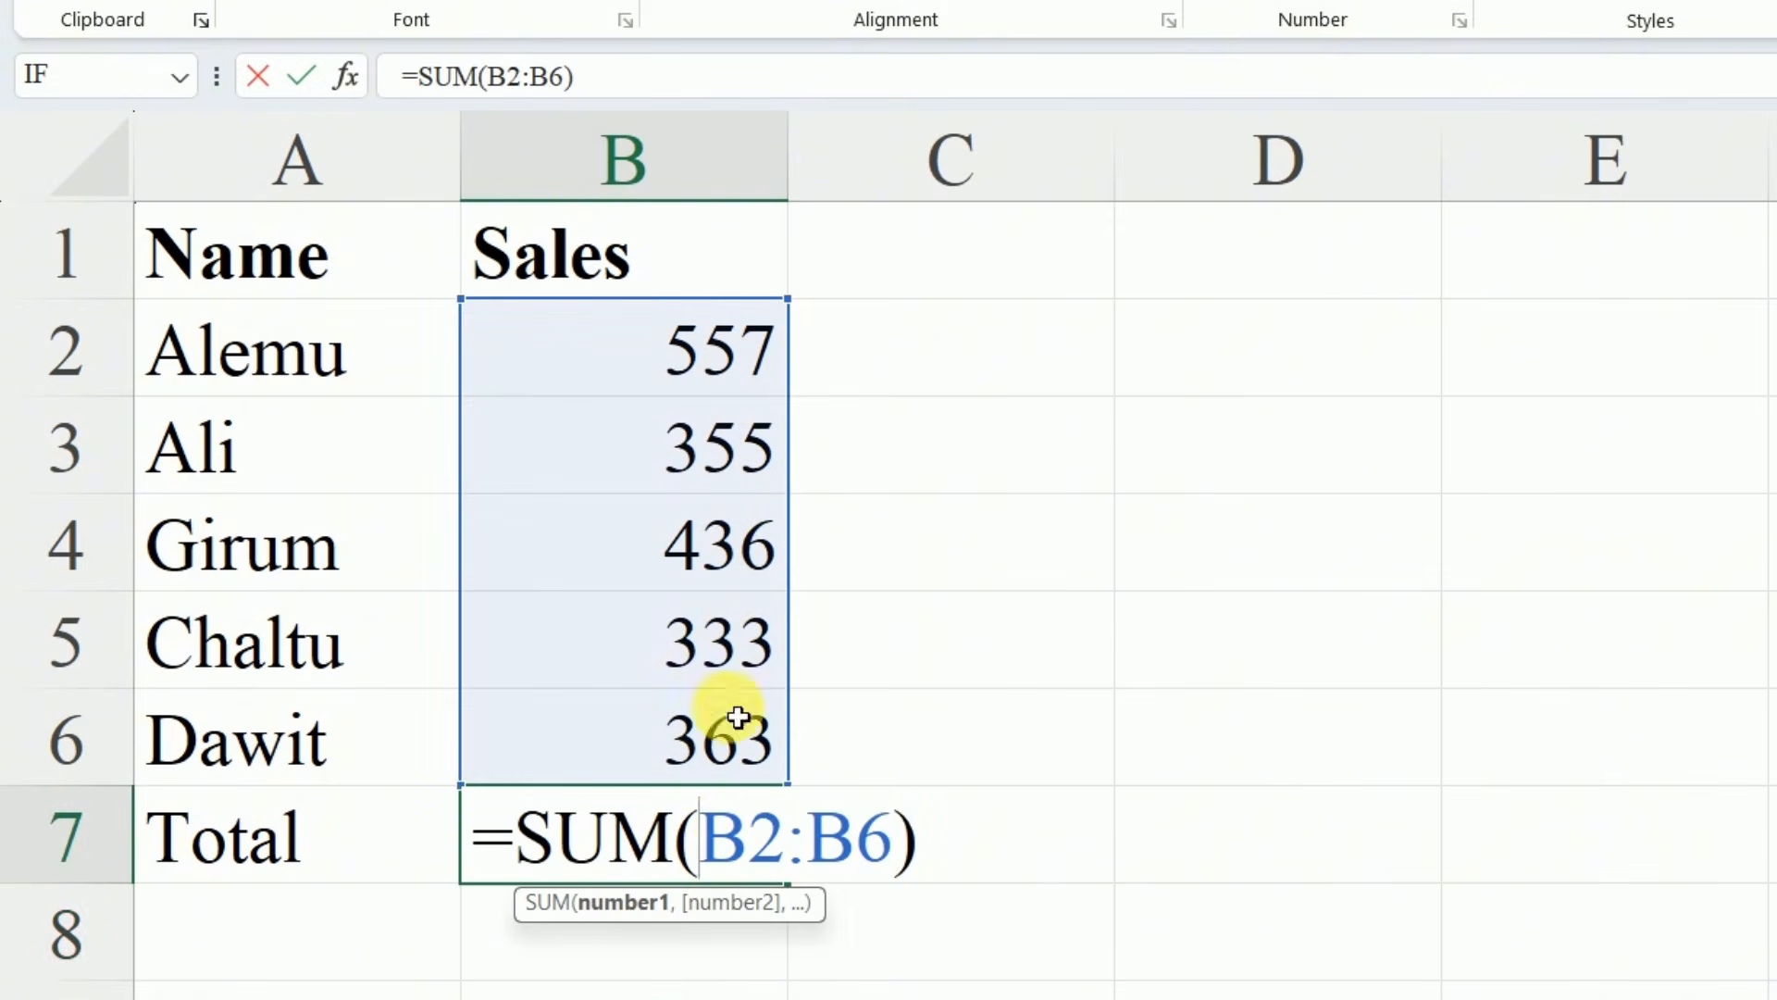
pyautogui.press('Return')
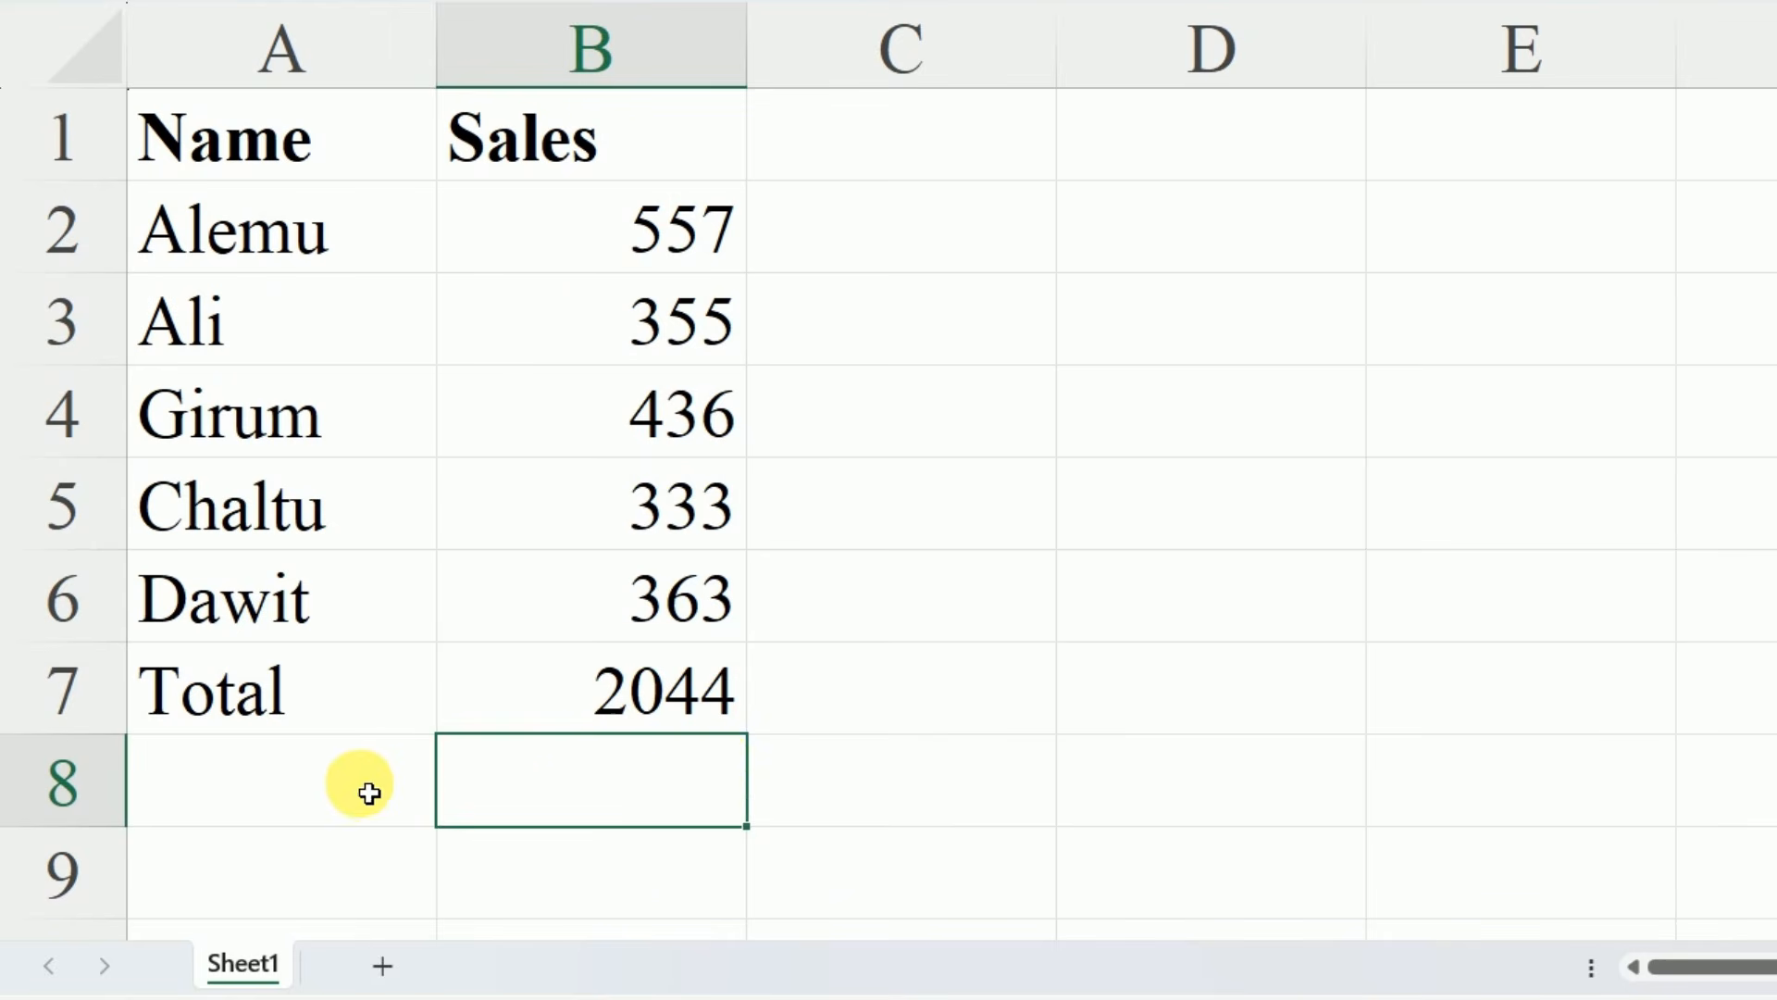
# Label the row below the total "Average" in cell A8
pyautogui.click(369, 956)
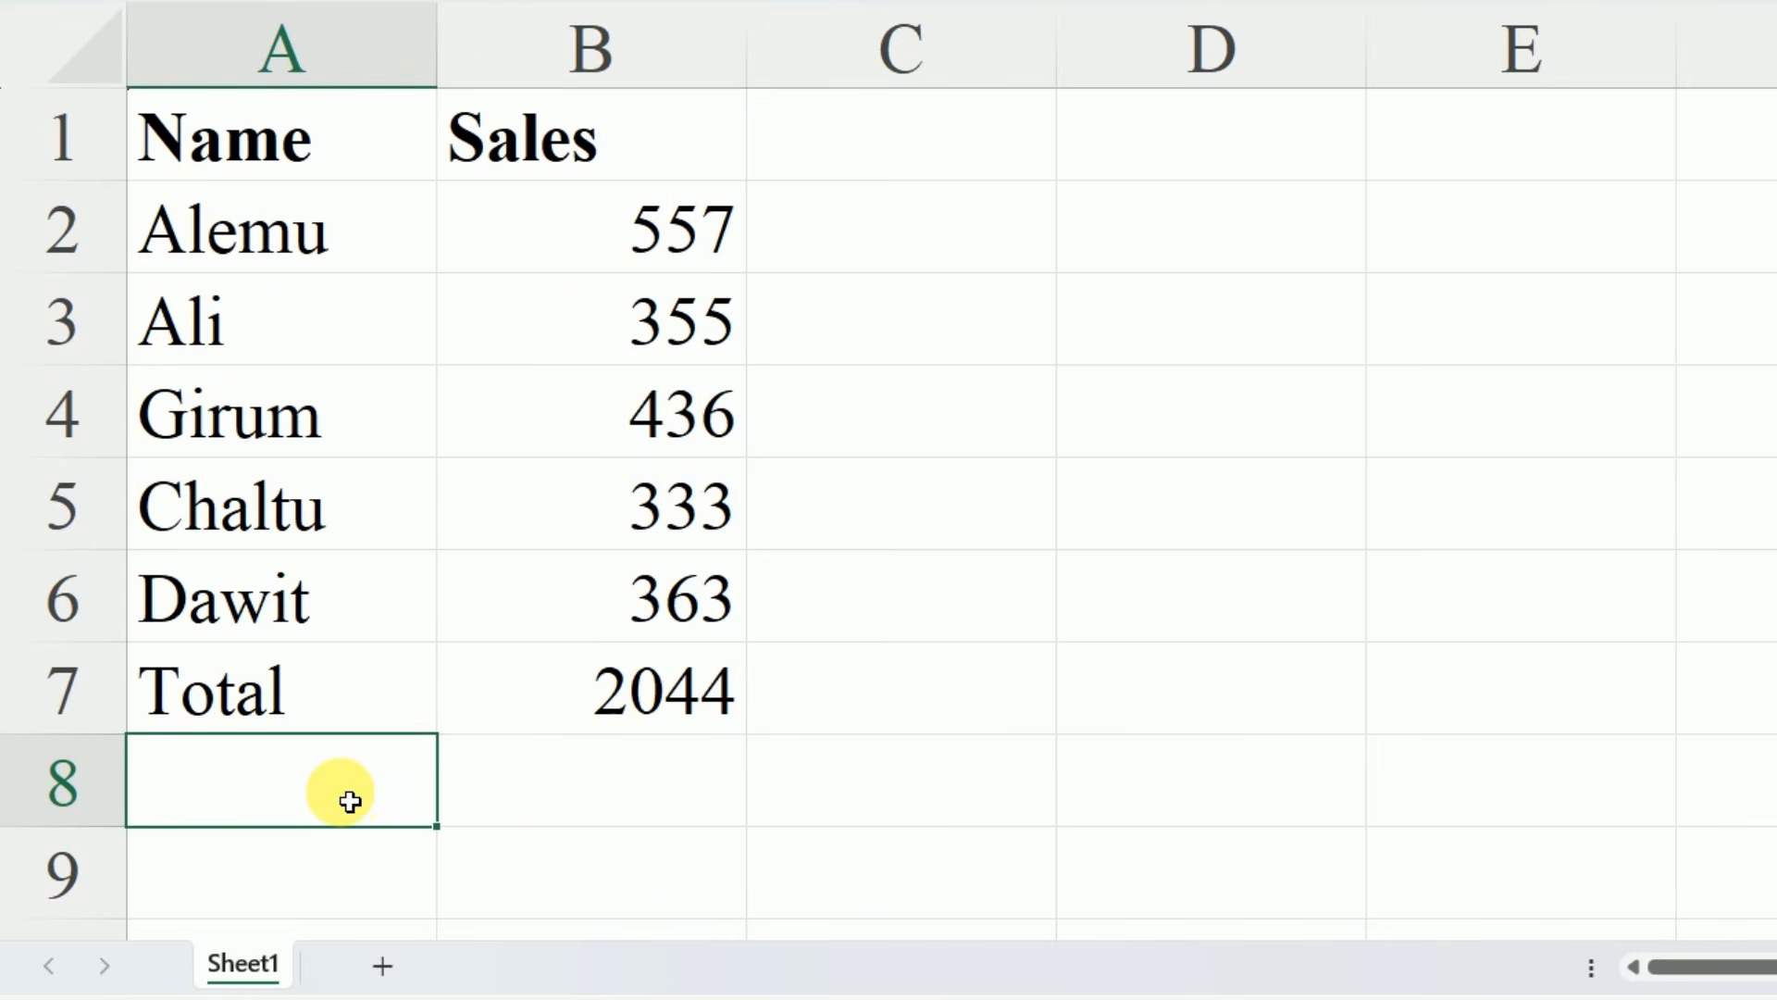
pyautogui.write('A')
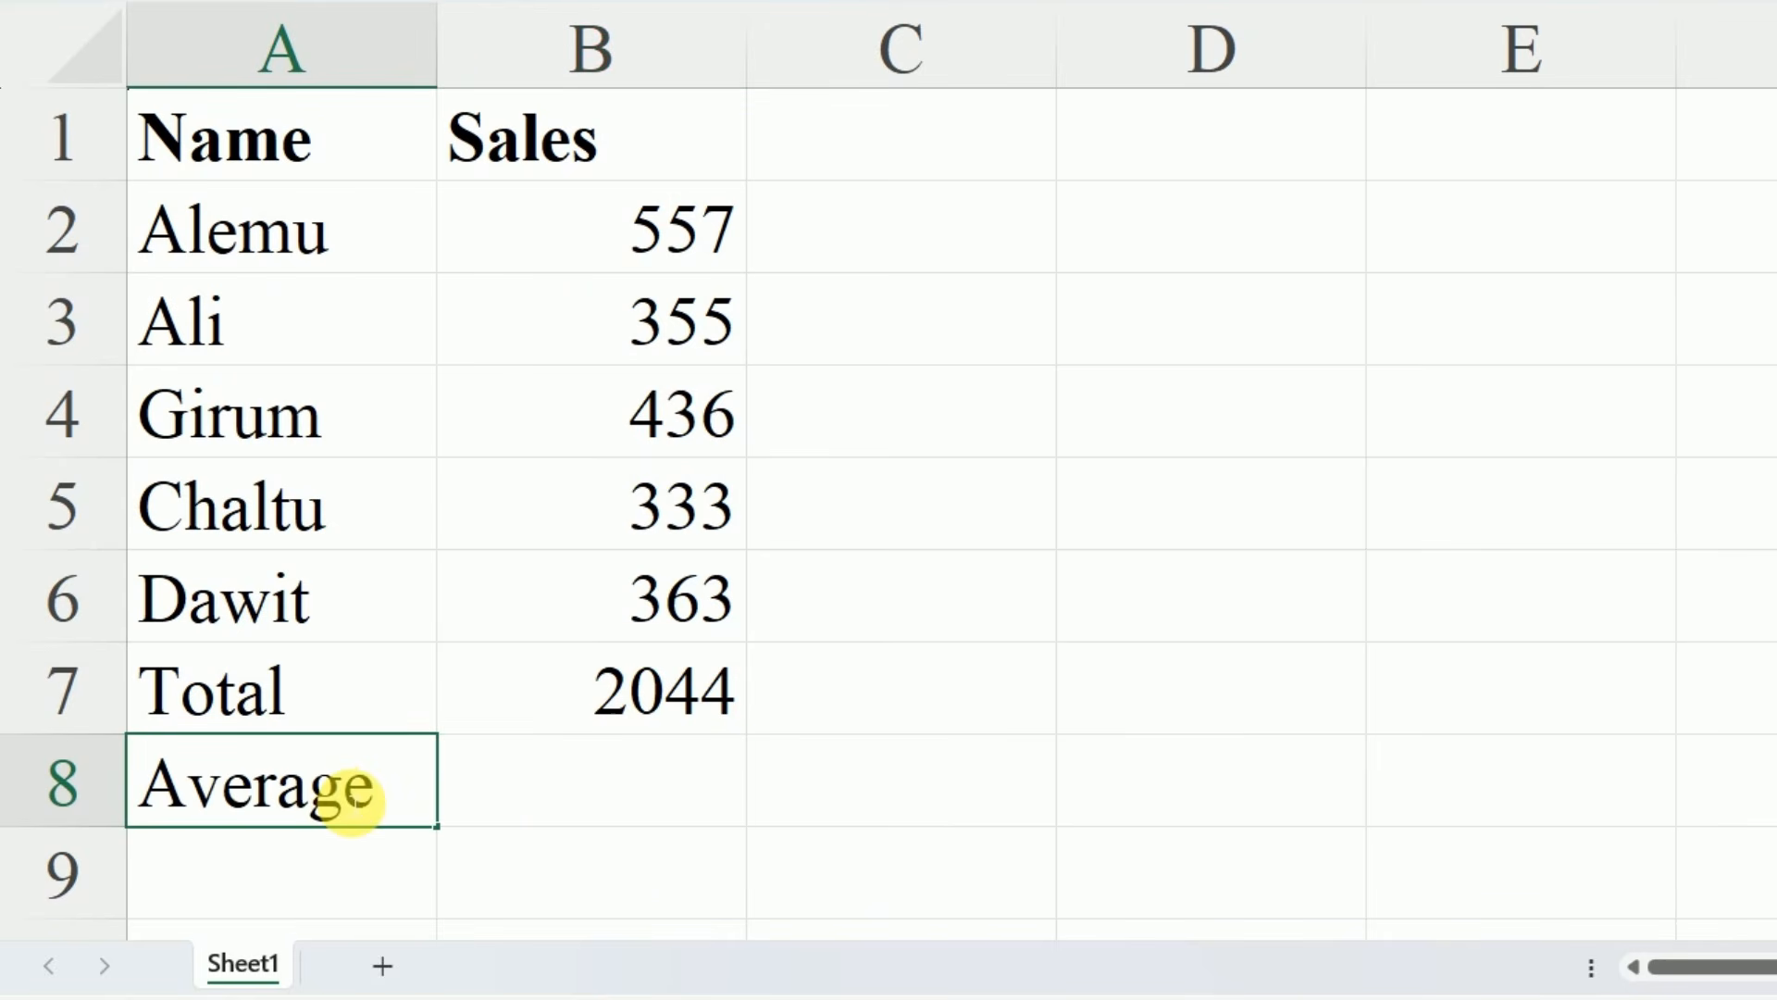
pyautogui.write('verage')
# Calculate the average of the sales figures in cell B8 with the formula =AVERAGE(B2:B6)
pyautogui.click(578, 814)
pyautogui.write('=')
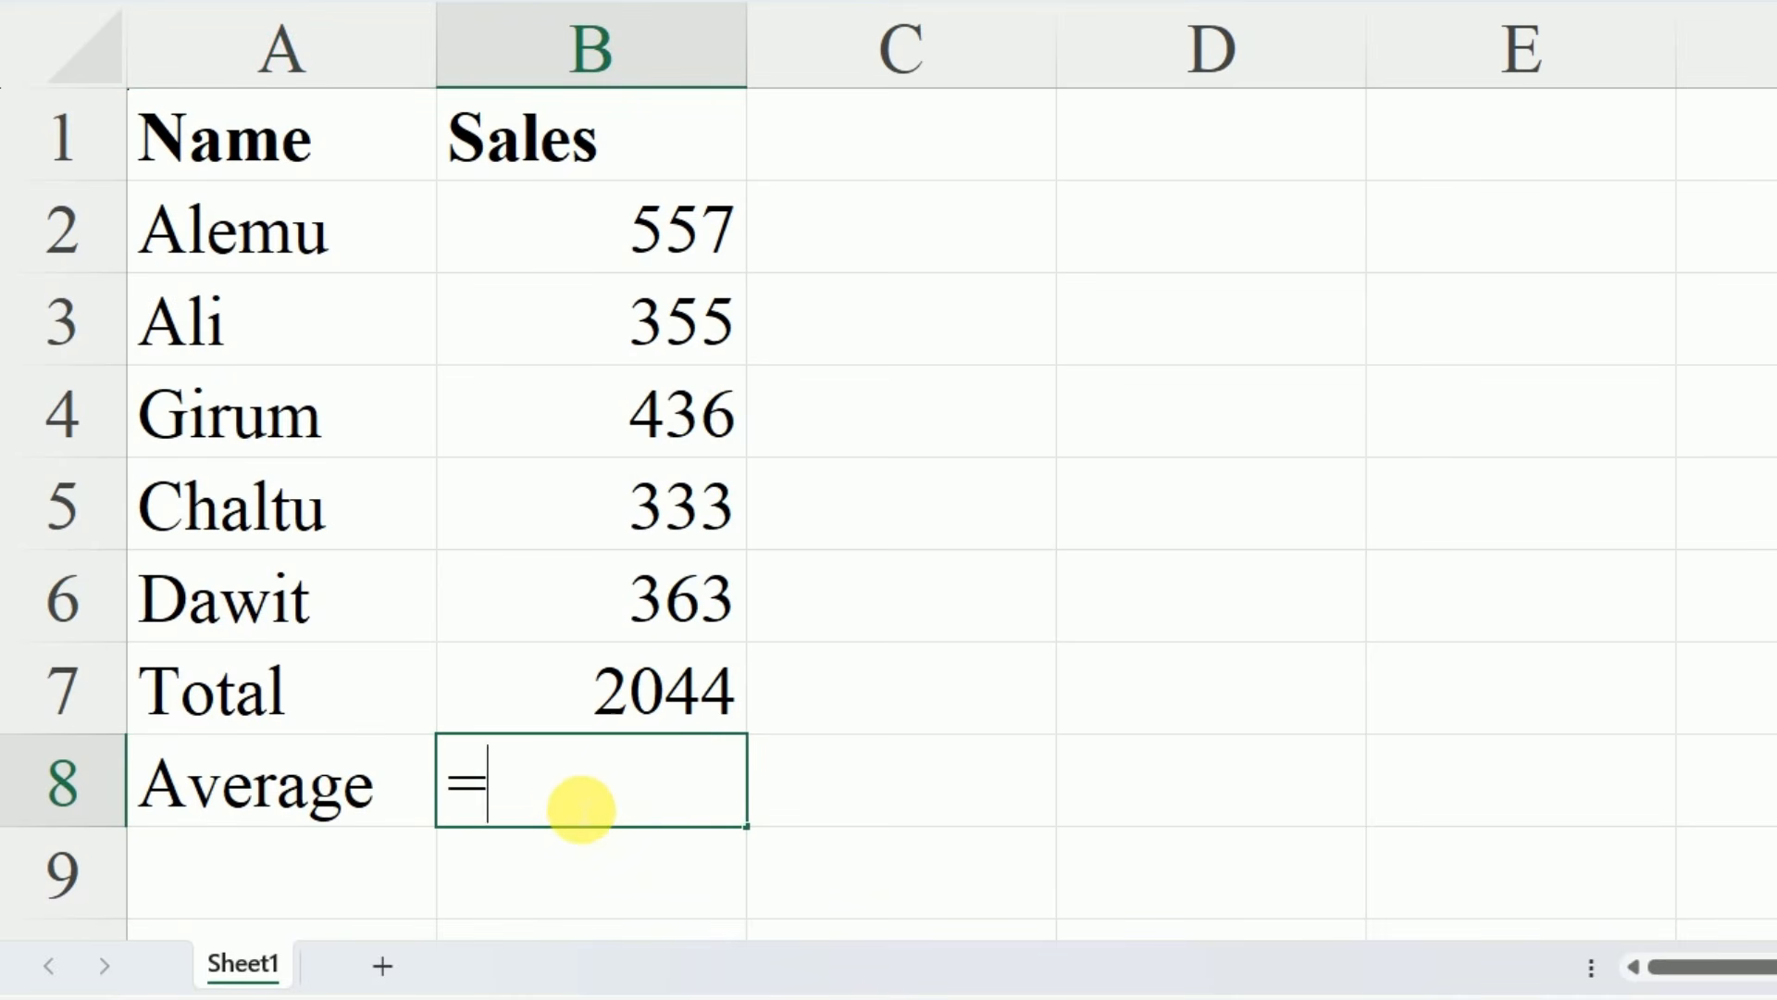
pyautogui.write('aver')
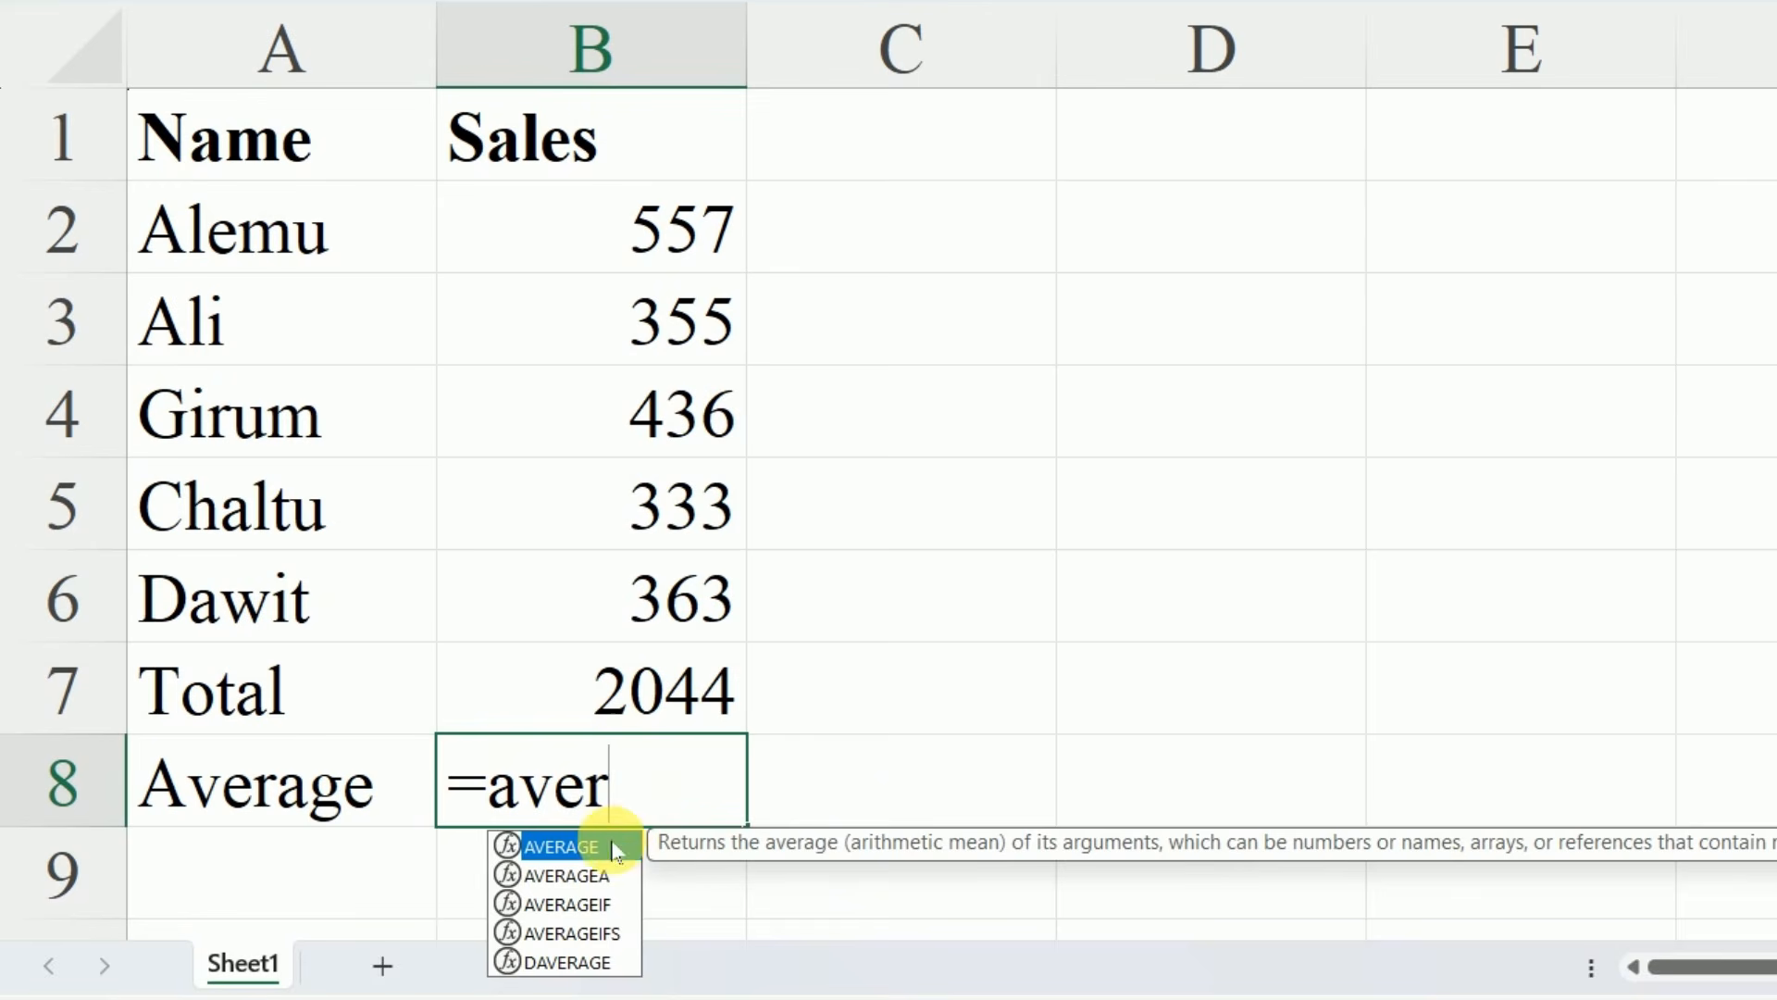
pyautogui.doubleClick(574, 848)
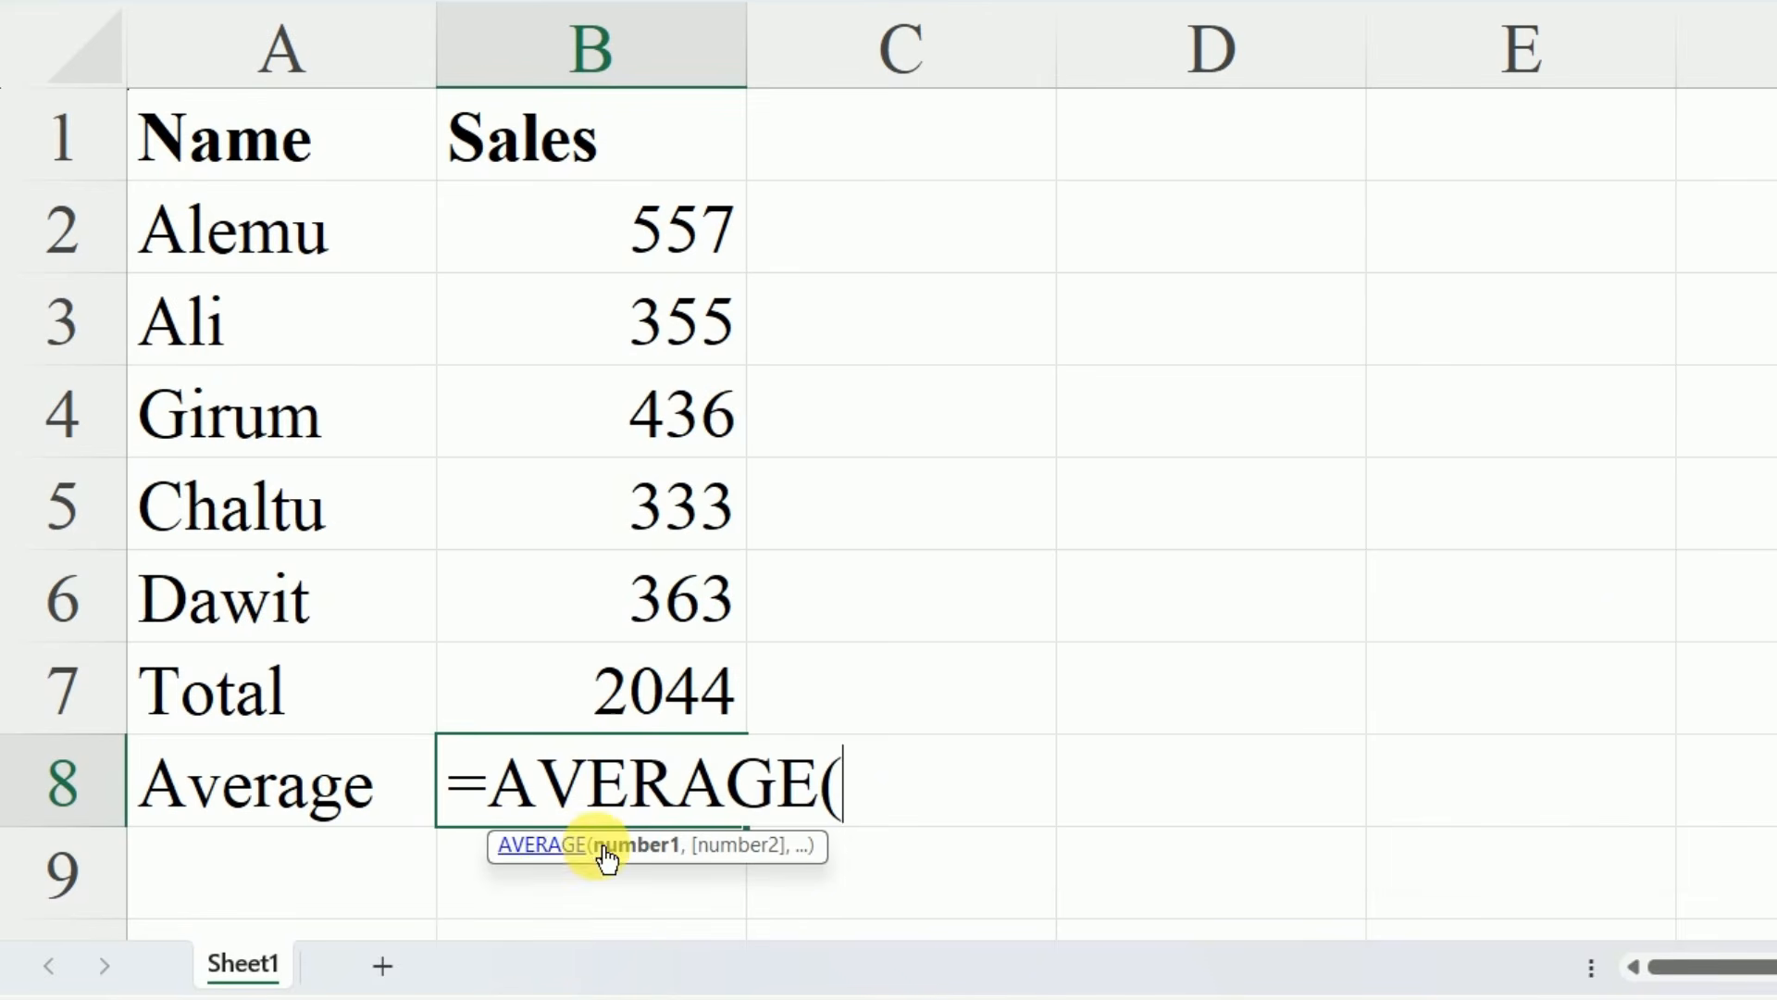
pyautogui.moveTo(635, 238); pyautogui.dragTo(645, 576)
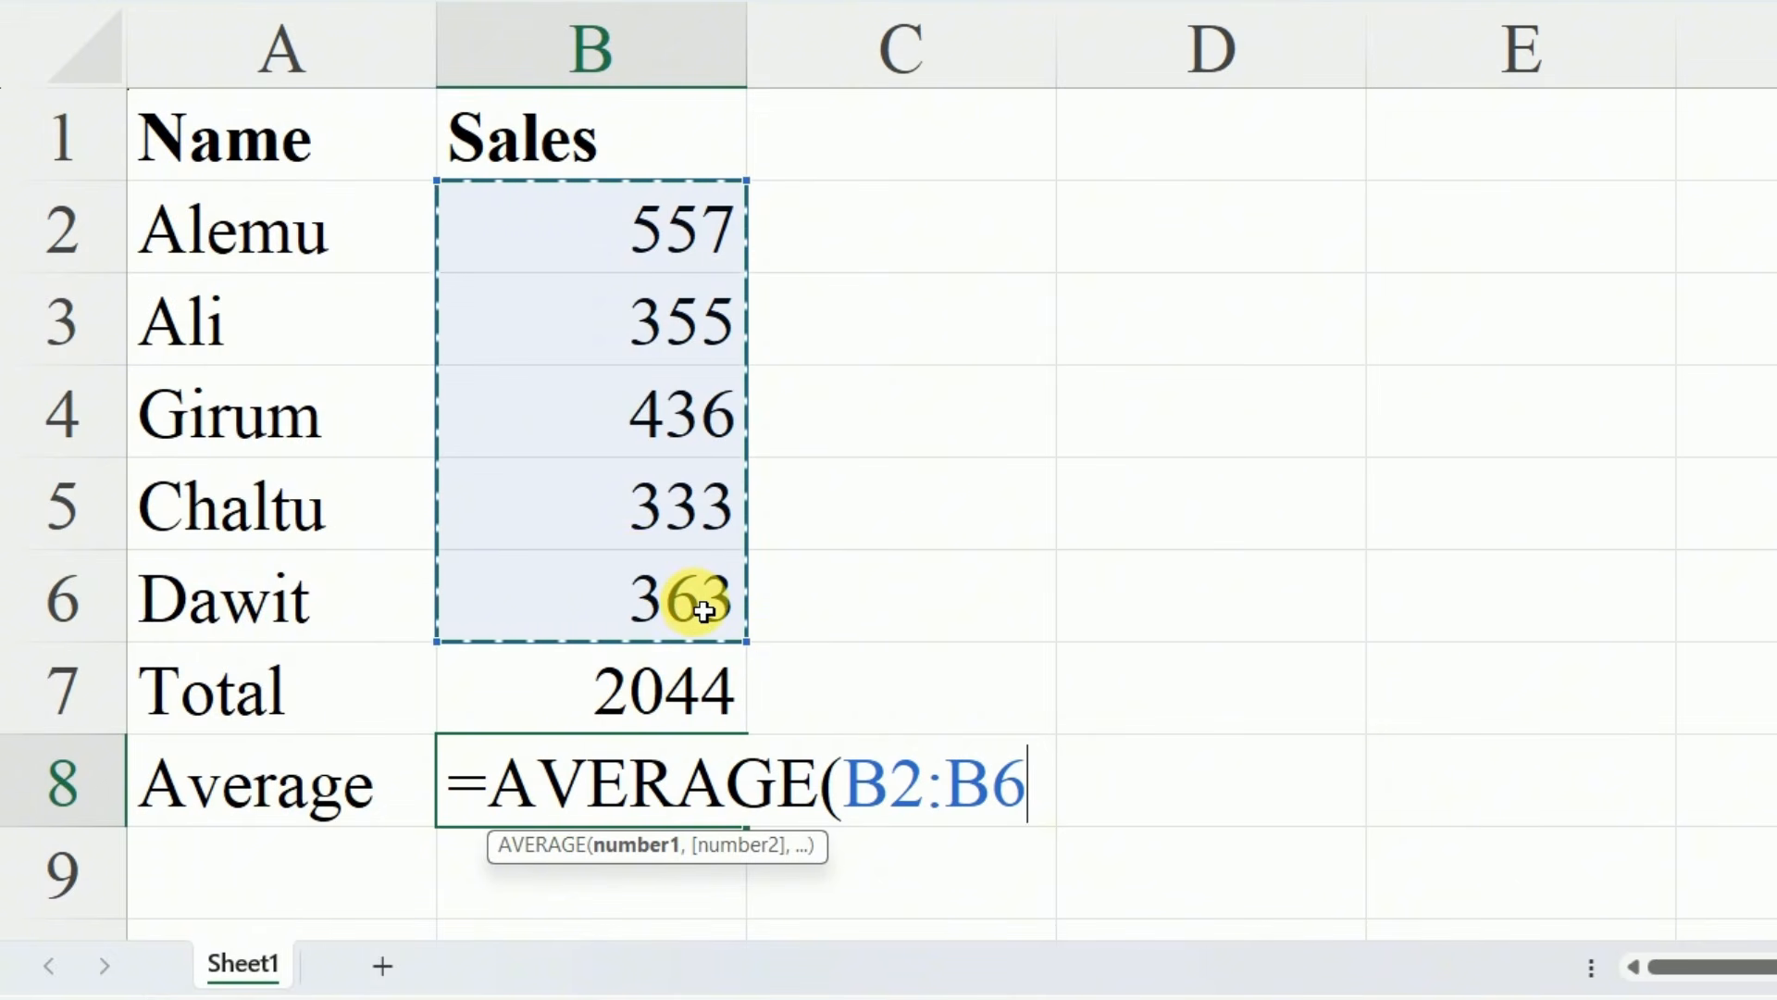
pyautogui.write(')')
pyautogui.press('Return')
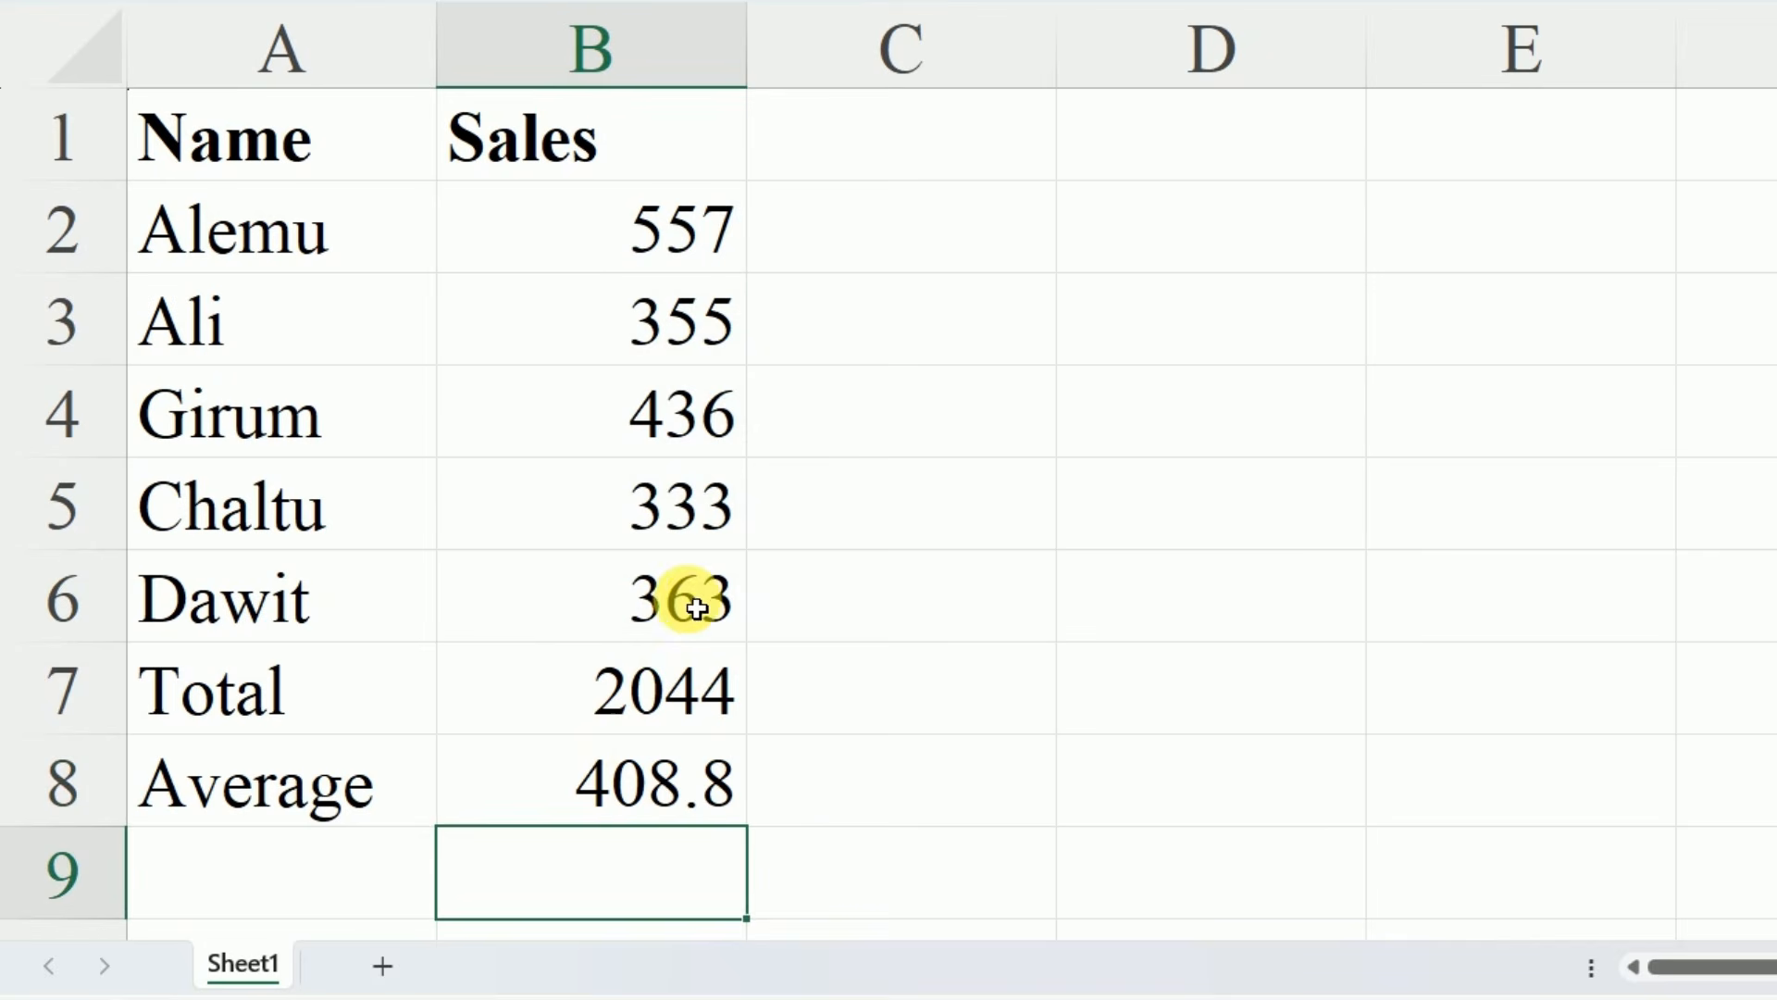
pyautogui.click(894, 712)
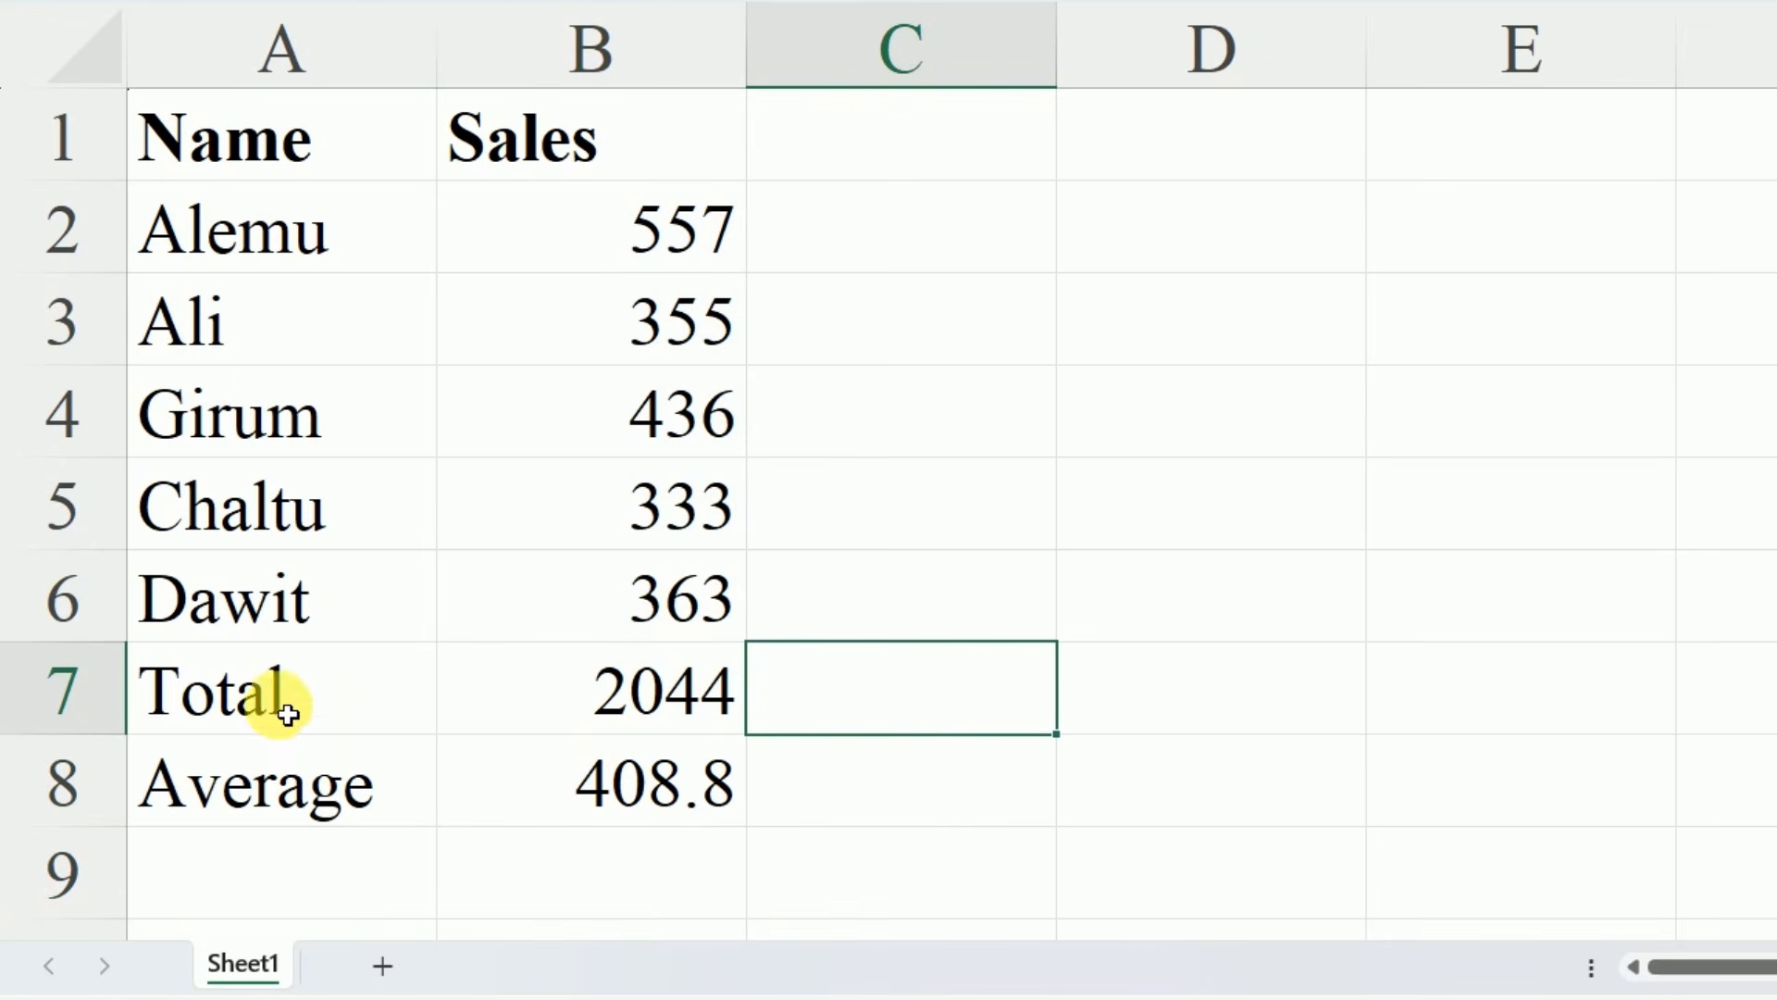
# Make the Total and Average labels in cells A7:A8 bold
pyautogui.moveTo(287, 713); pyautogui.dragTo(276, 783)
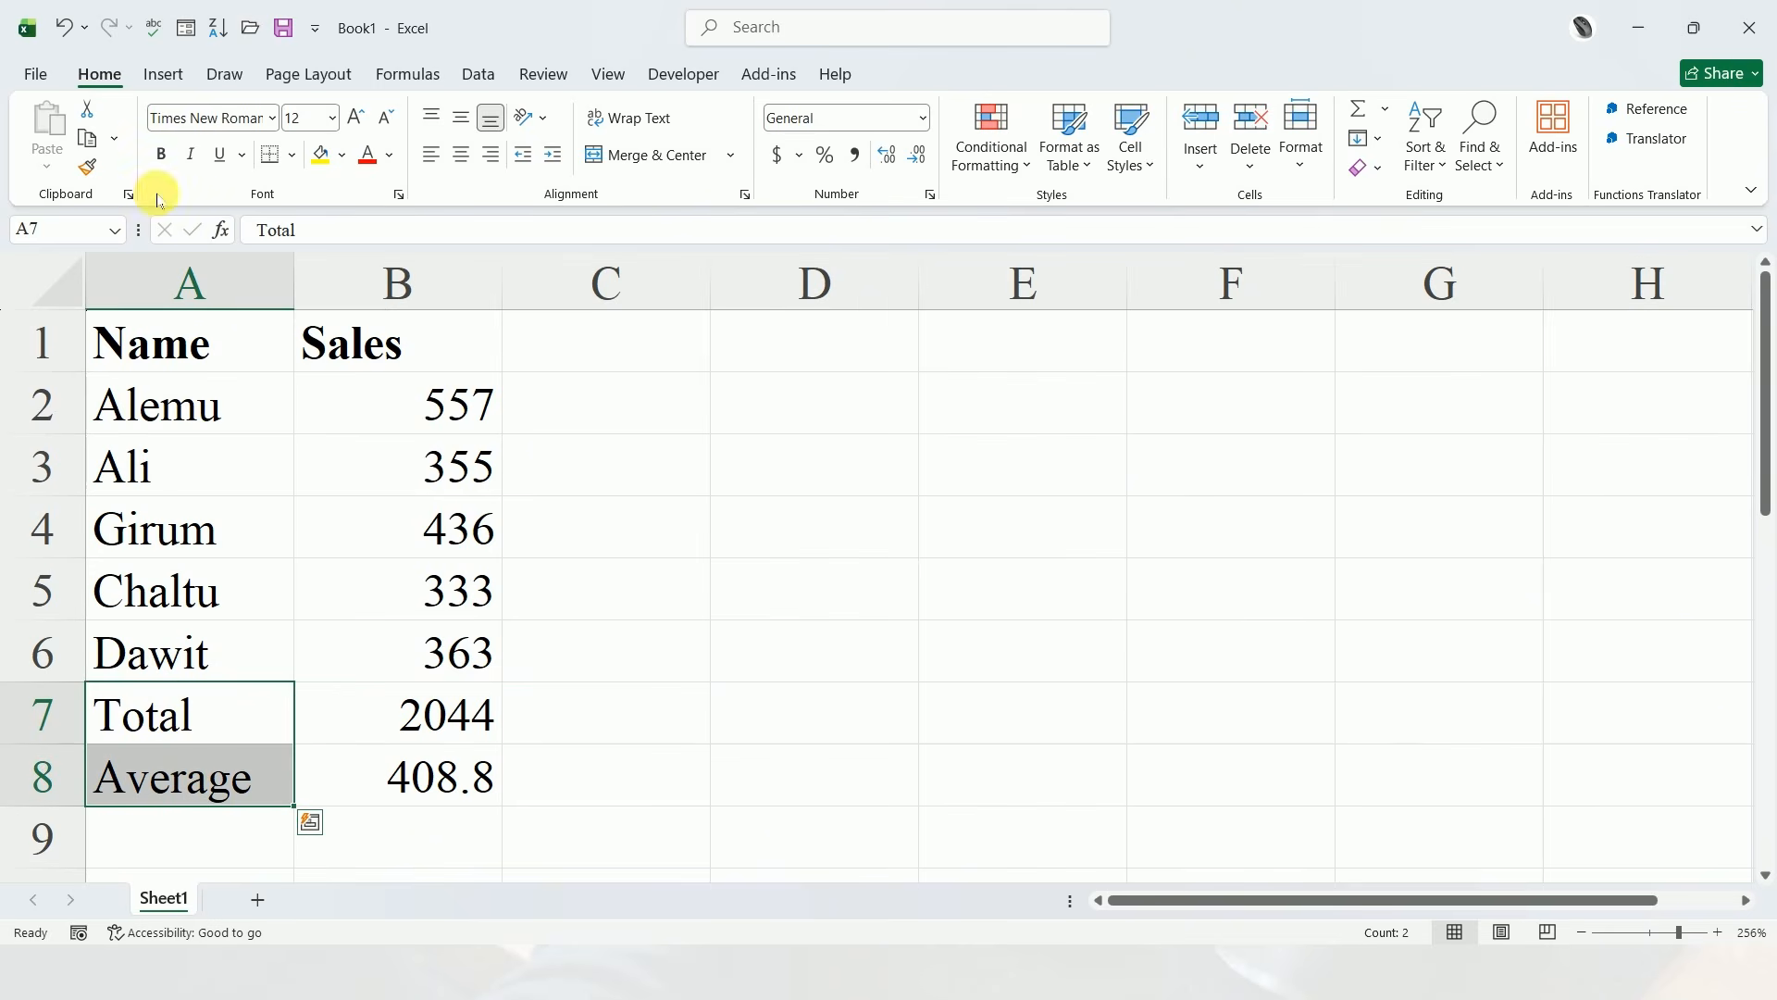
pyautogui.click(162, 155)
pyautogui.click(699, 581)
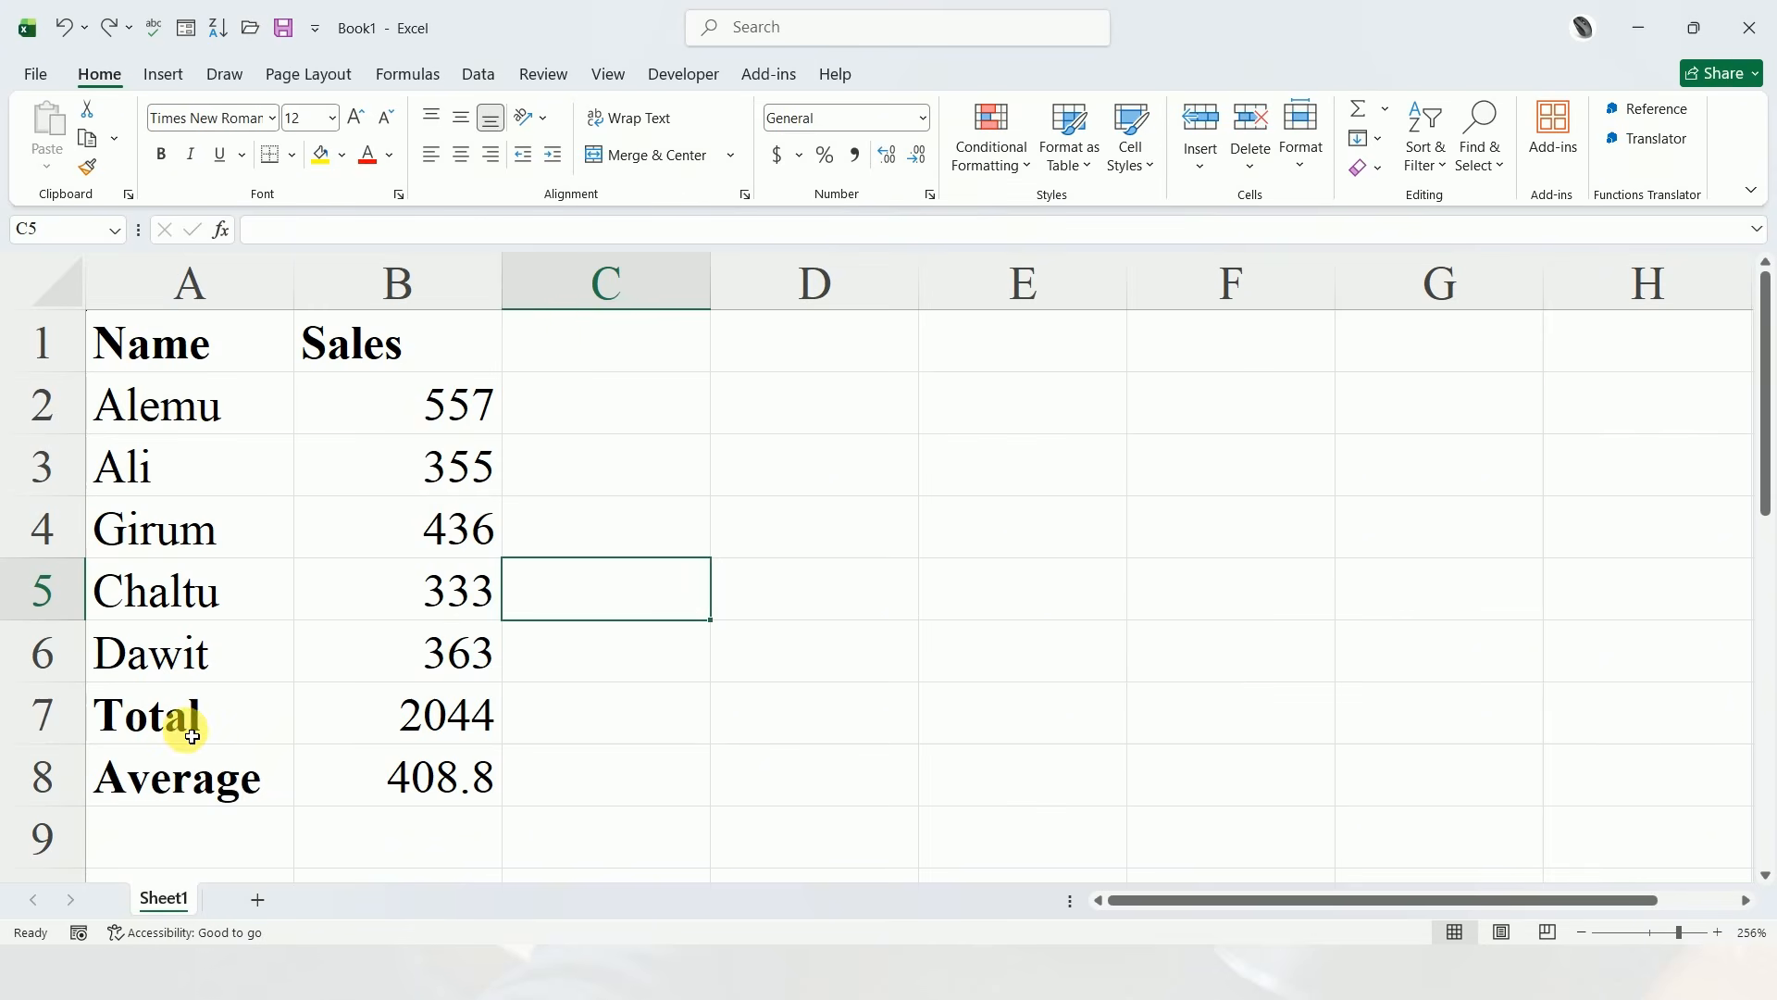
# Clear the contents of the Total and Average rows in A7:B8
pyautogui.moveTo(182, 726); pyautogui.dragTo(435, 785)
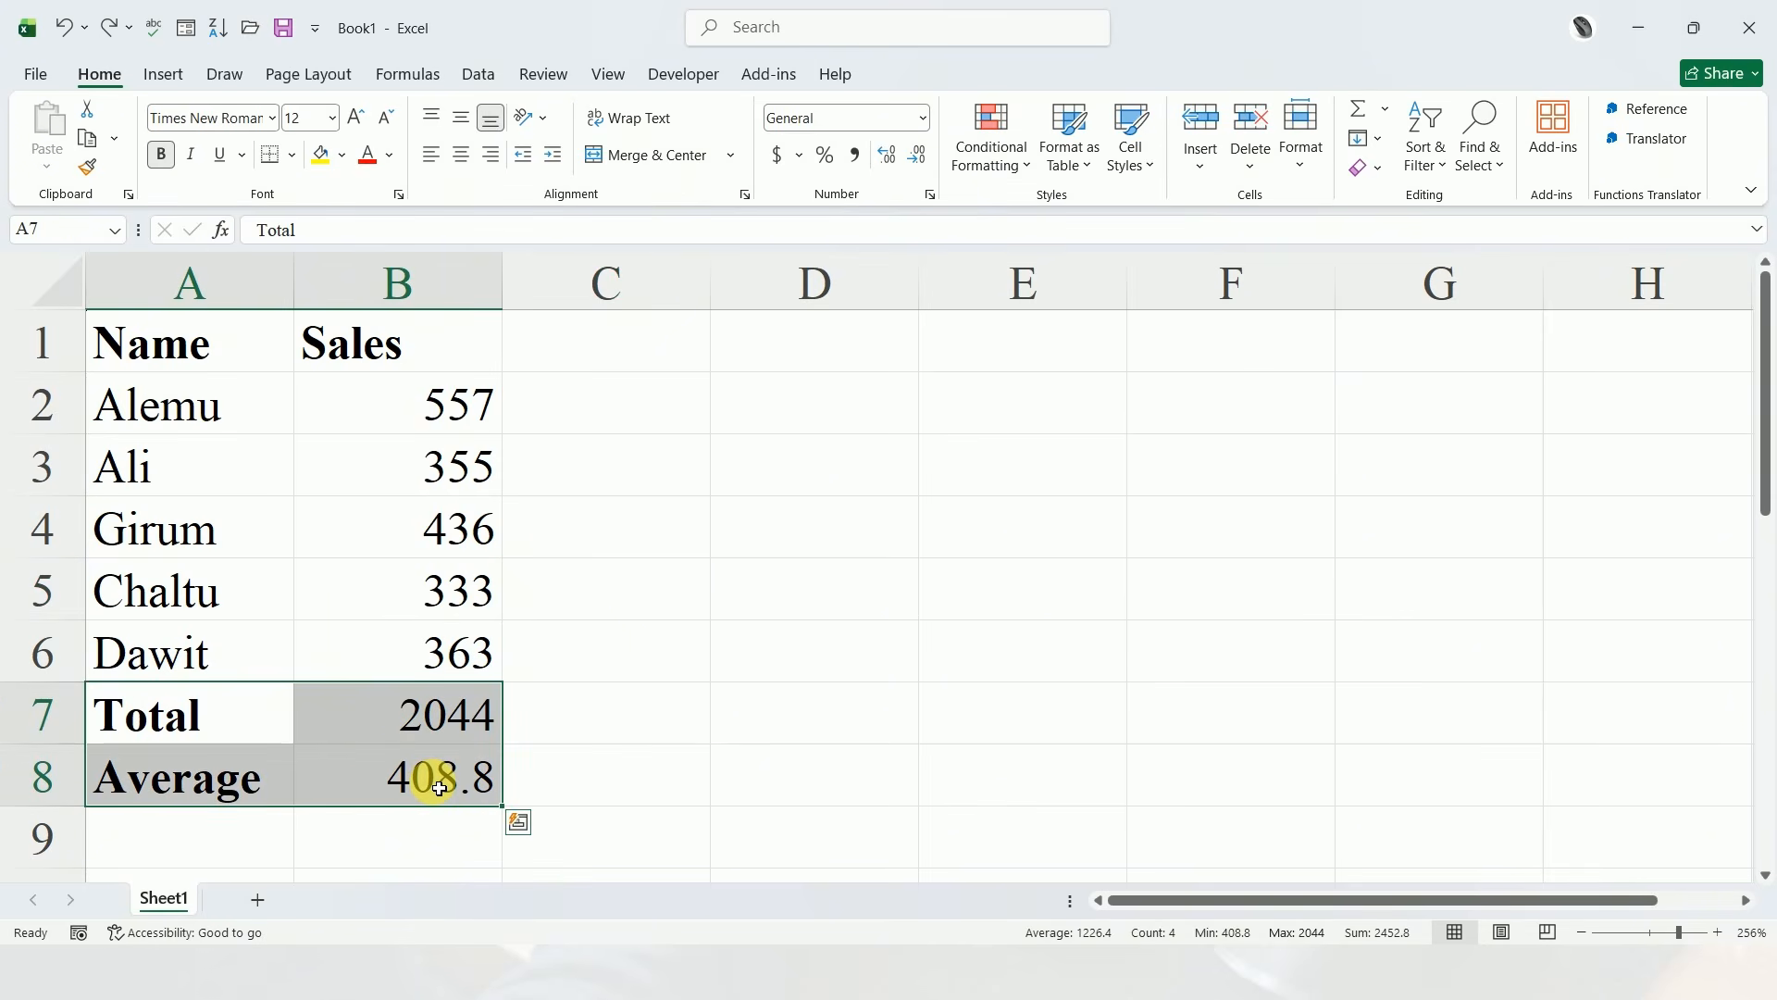
pyautogui.press('Delete')
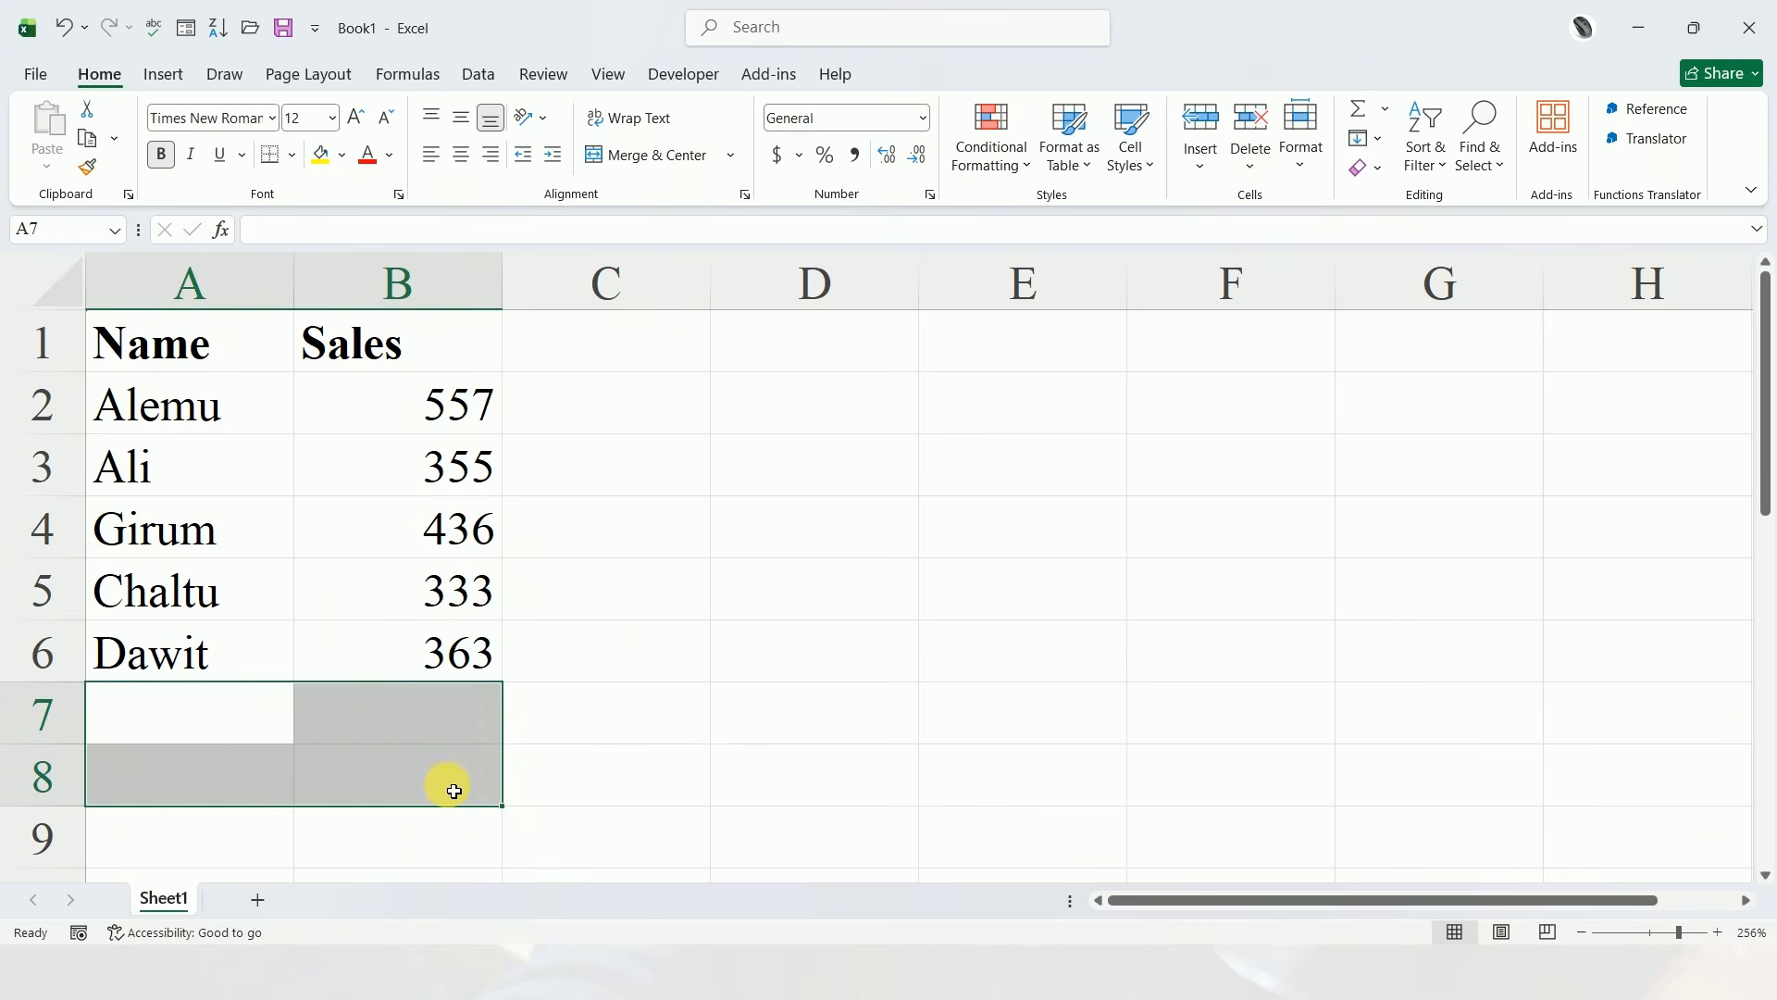
pyautogui.click(590, 752)
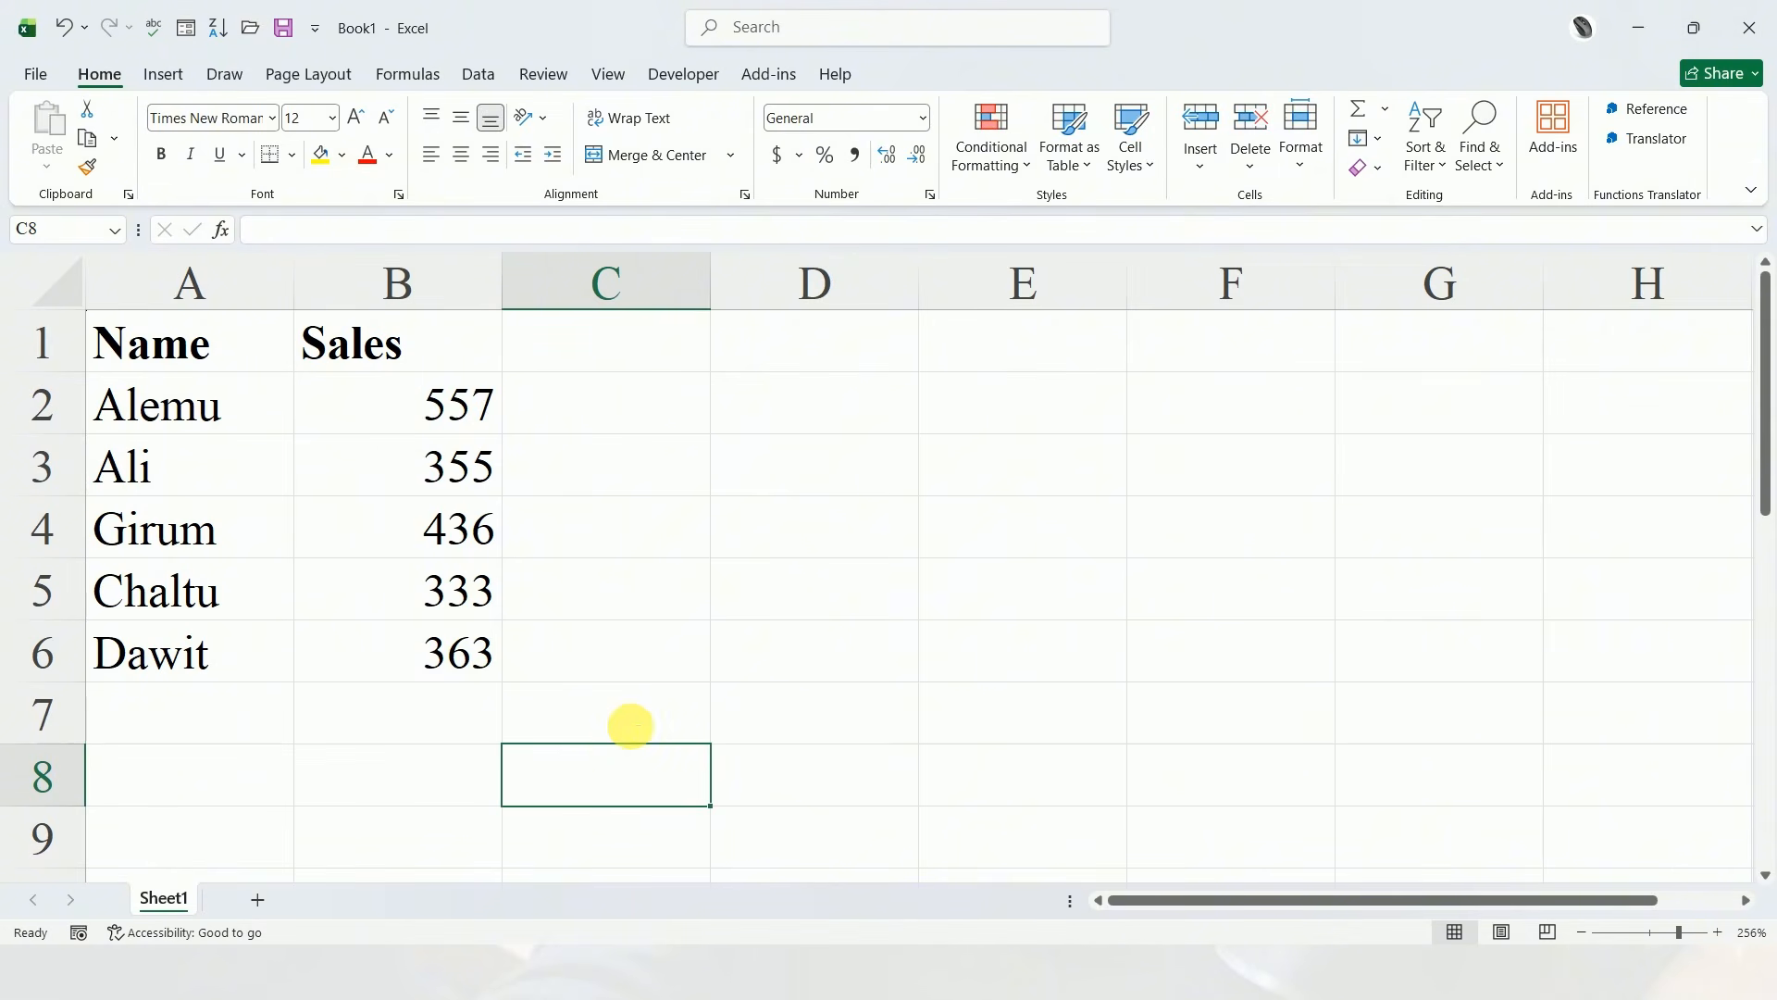
pyautogui.click(666, 671)
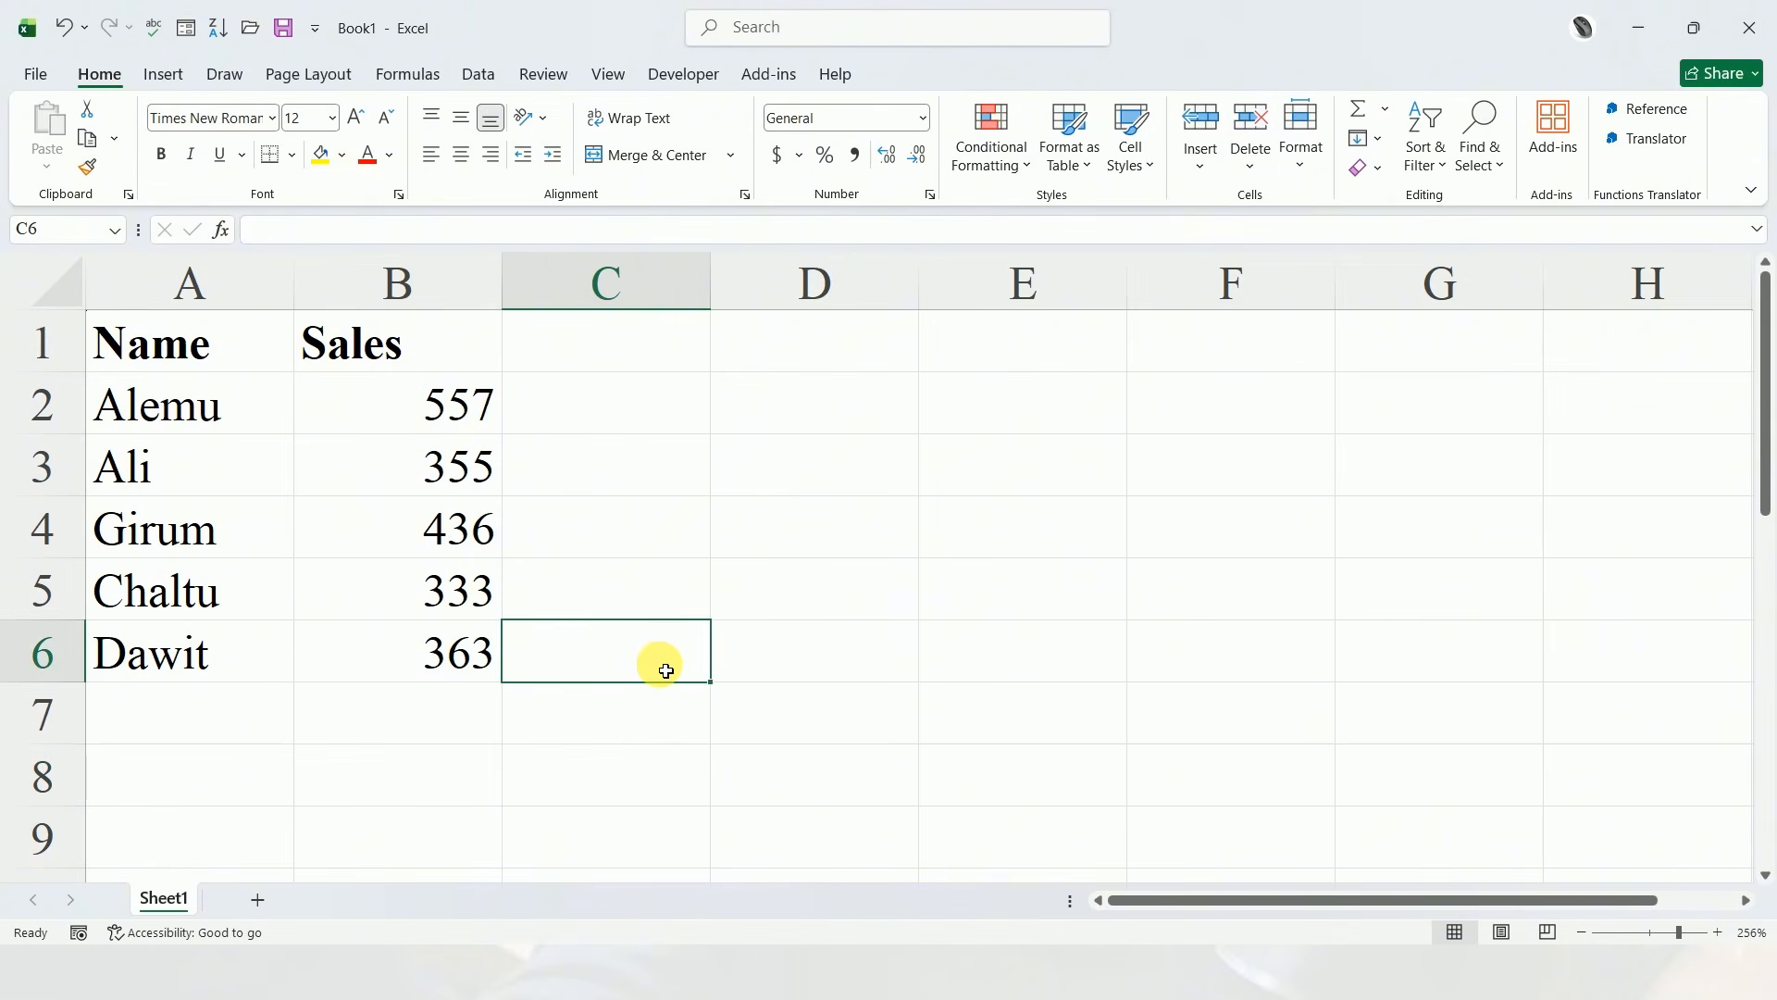
# Convert the sales data in A1:B6 into a formatted table, treating its first row as headers
pyautogui.click(347, 552)
pyautogui.click(257, 479)
pyautogui.click(331, 415)
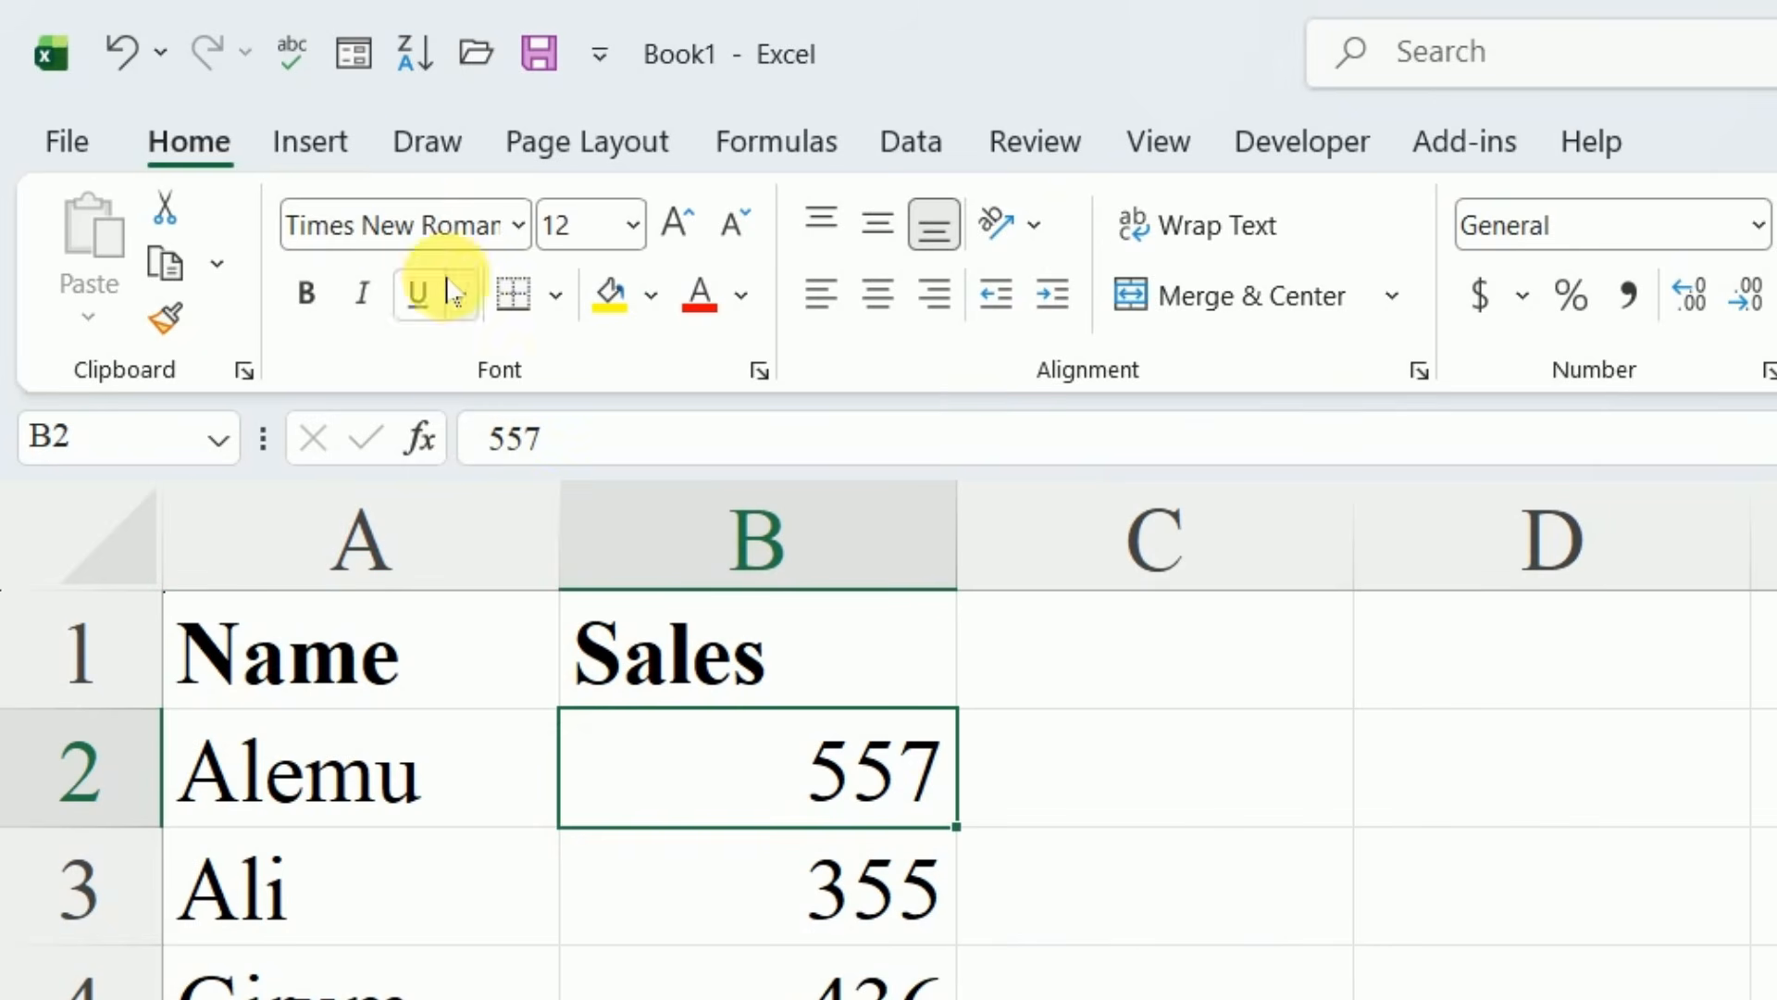
pyautogui.click(321, 169)
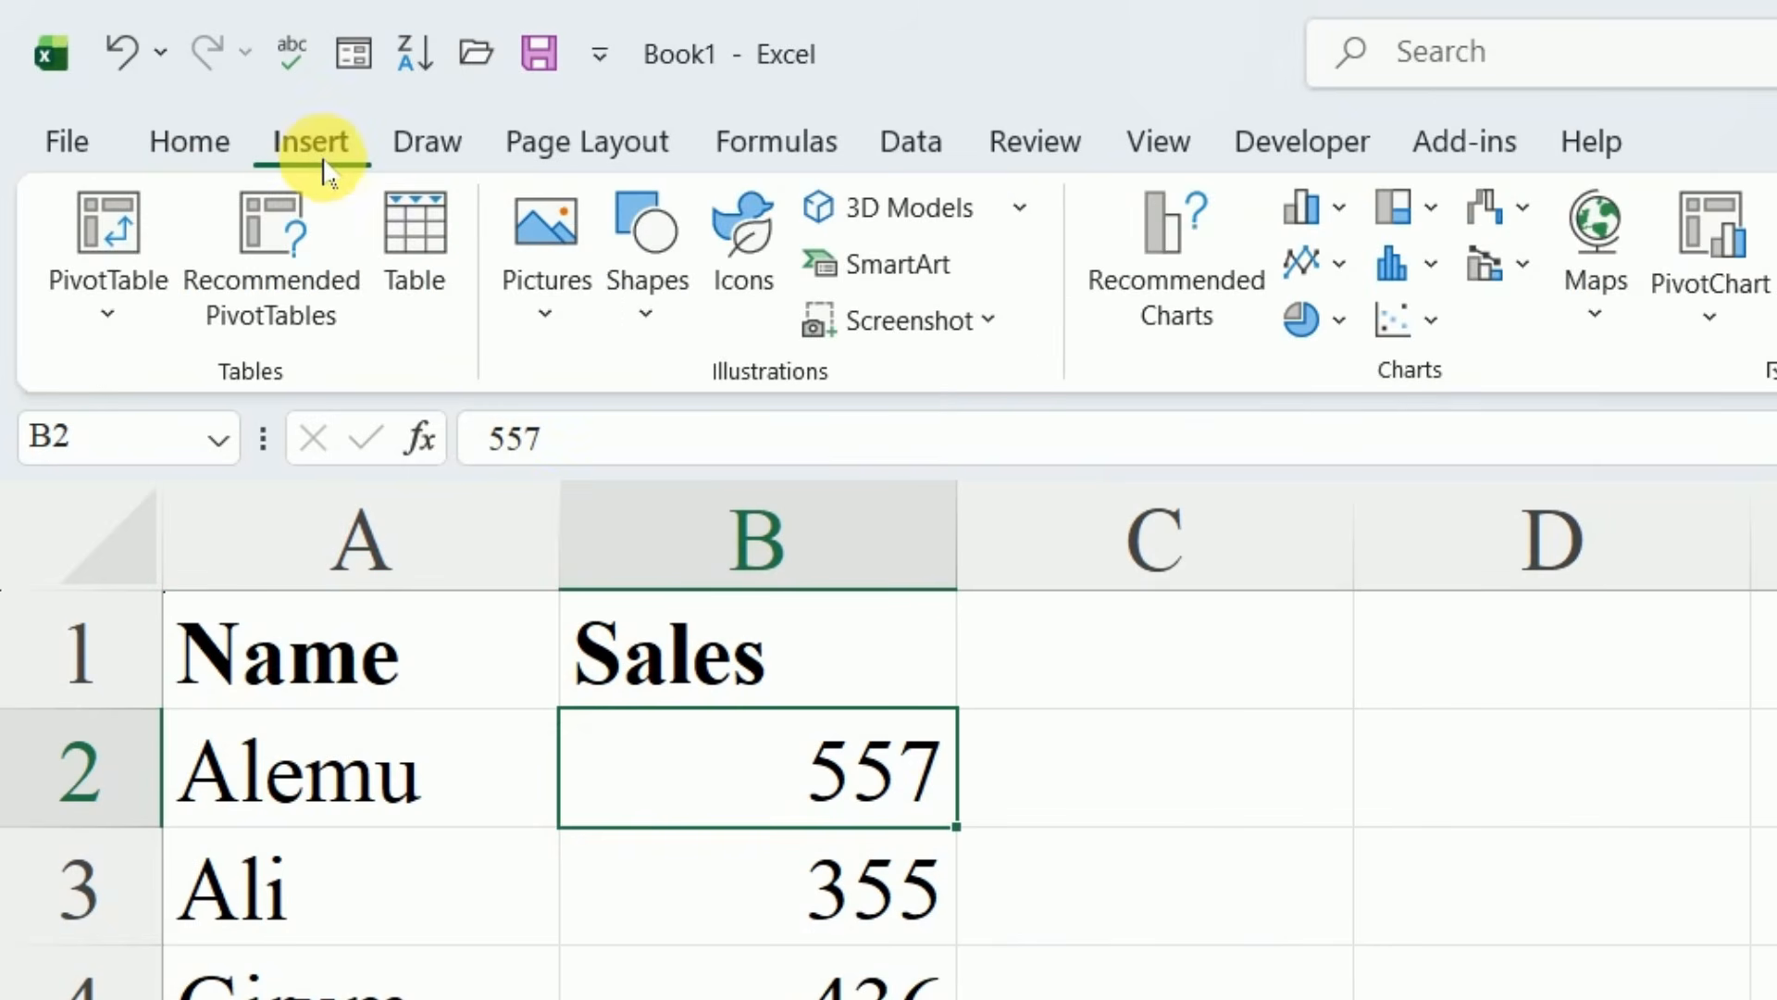
pyautogui.click(414, 248)
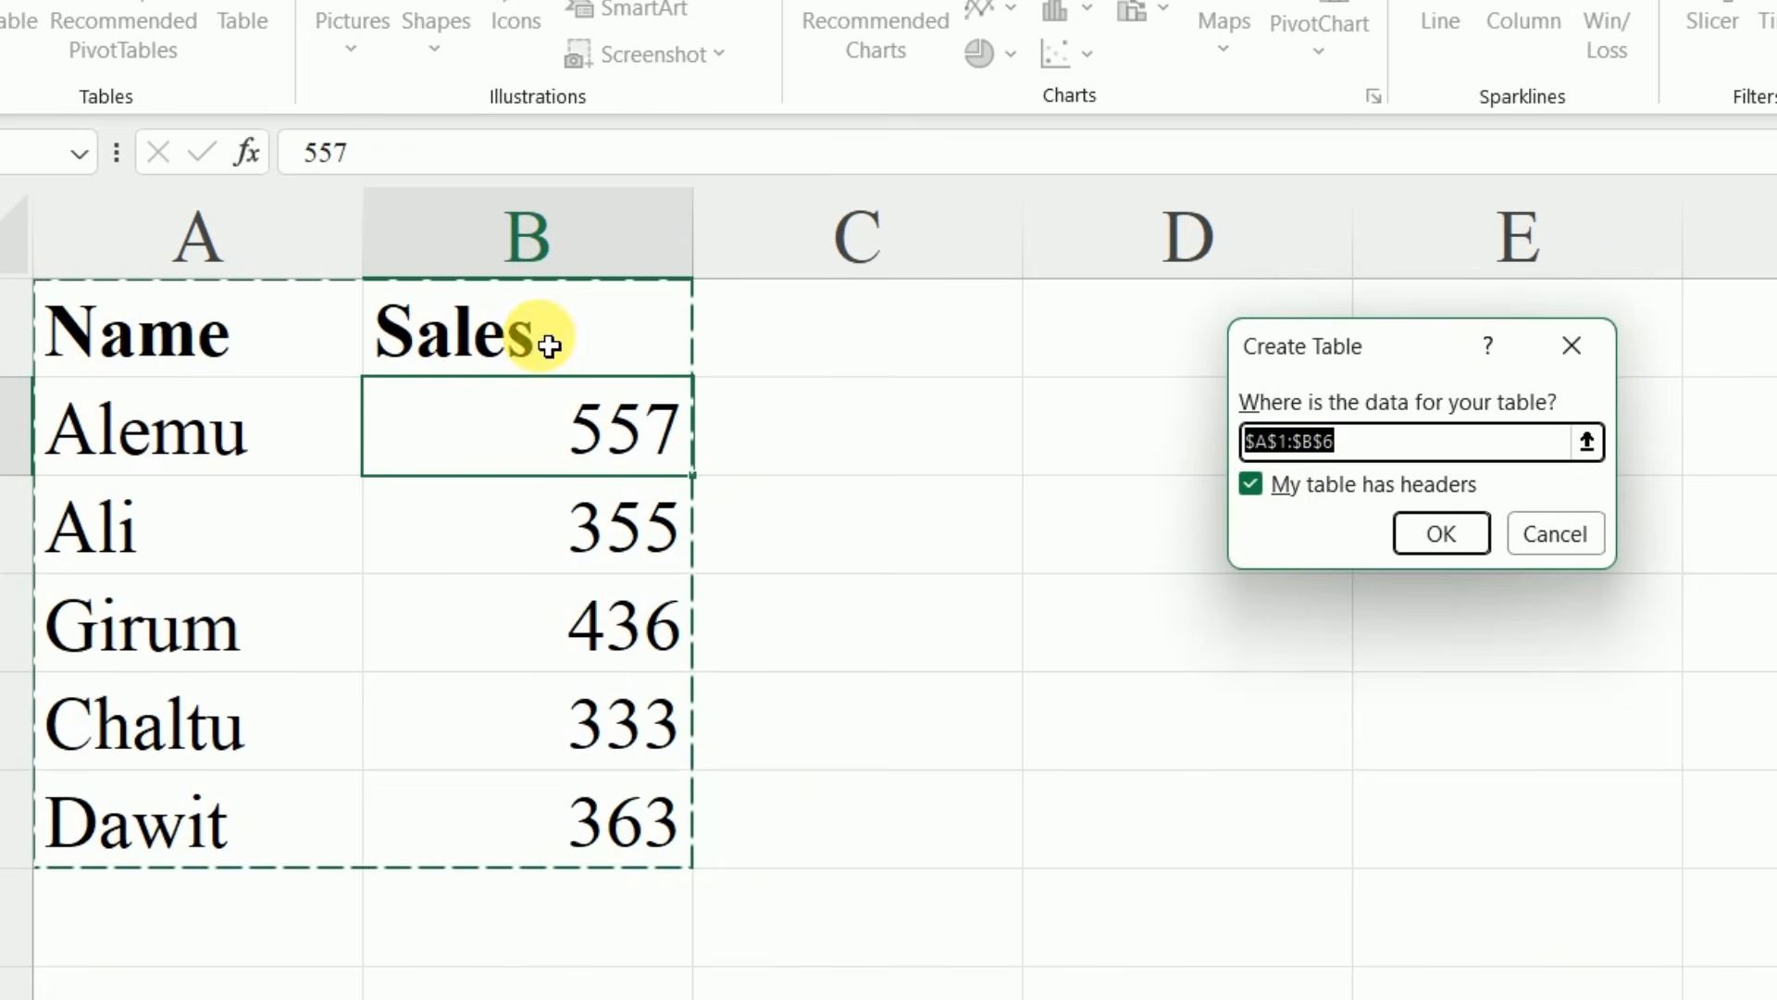
pyautogui.click(1430, 533)
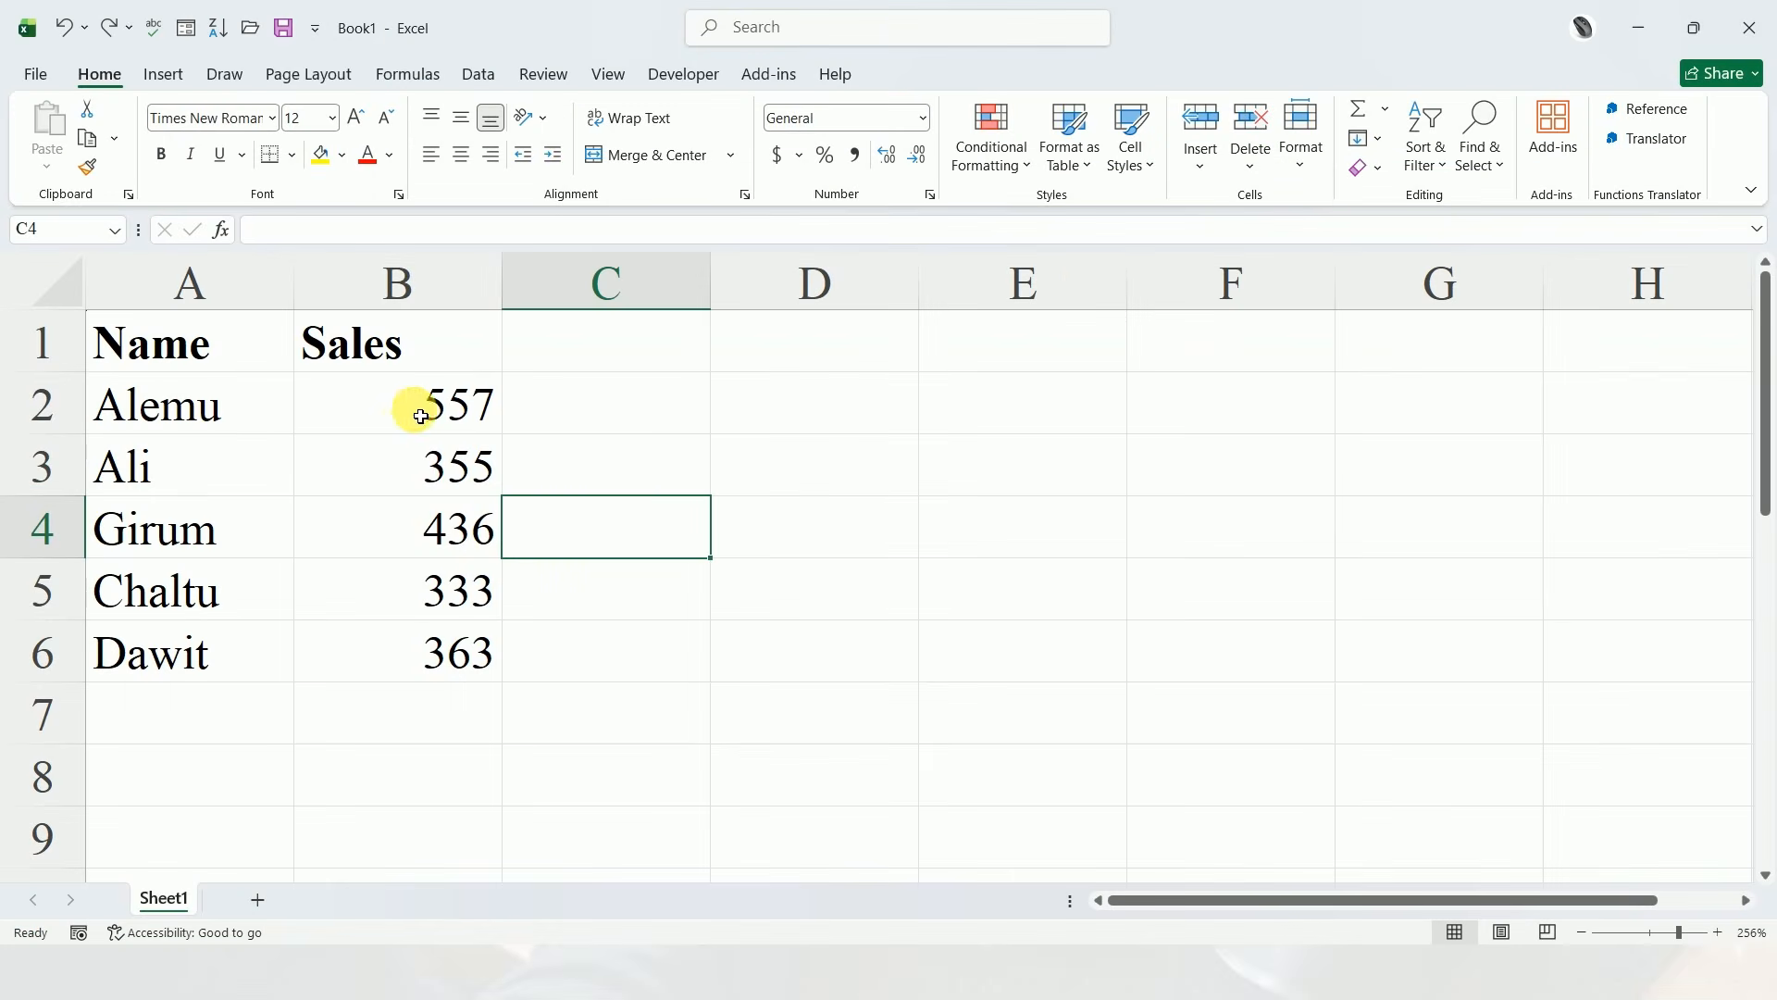
# Sort the data rows by the Sales column from smallest to largest, and again from largest to smallest
pyautogui.moveTo(417, 405); pyautogui.dragTo(426, 641)
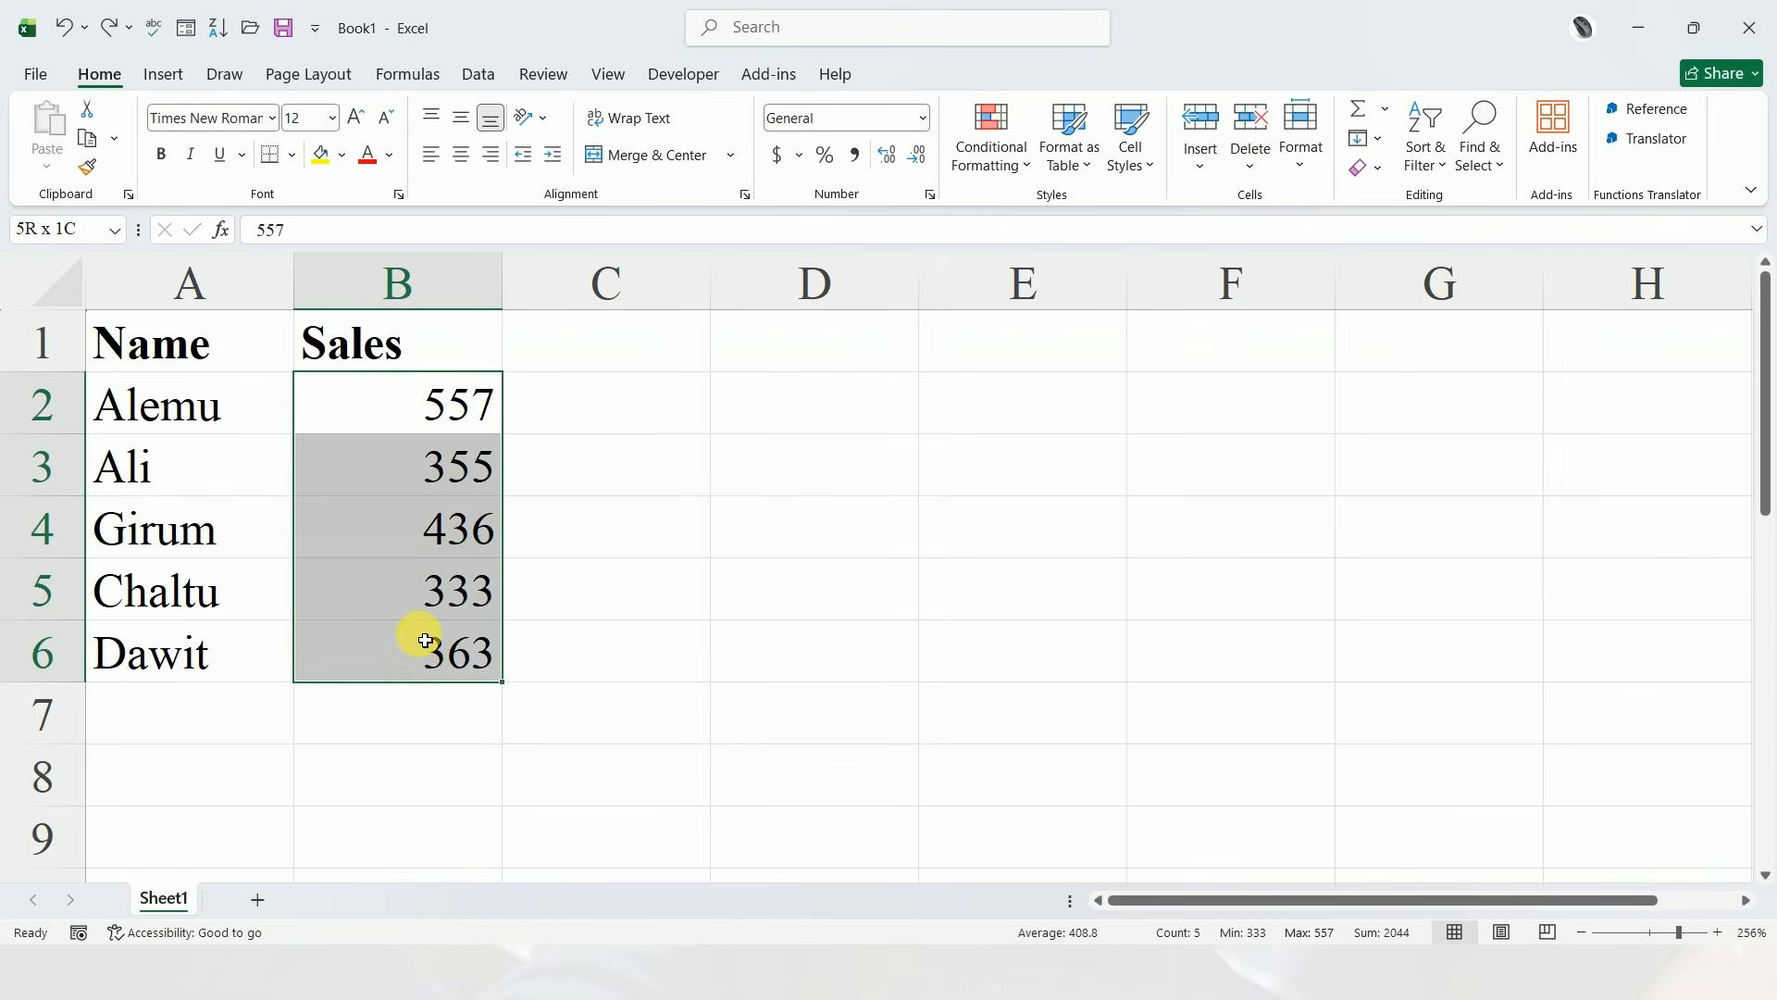
pyautogui.click(595, 527)
pyautogui.click(445, 426)
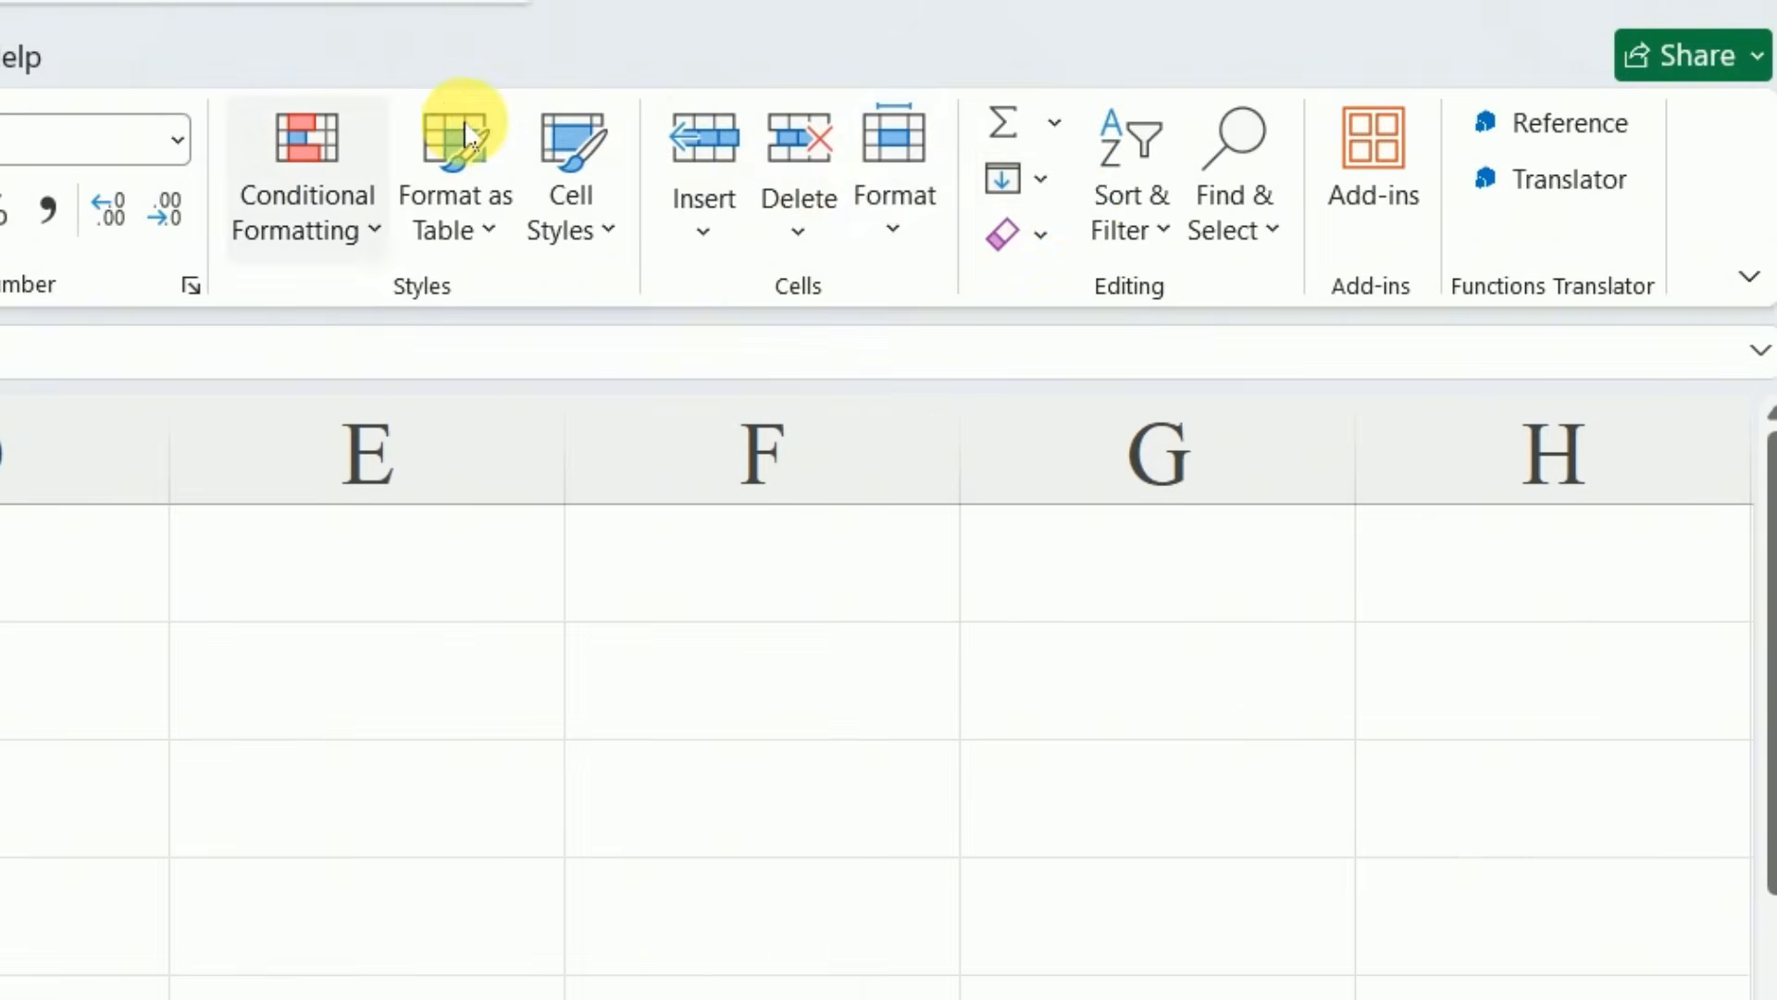
pyautogui.click(1145, 239)
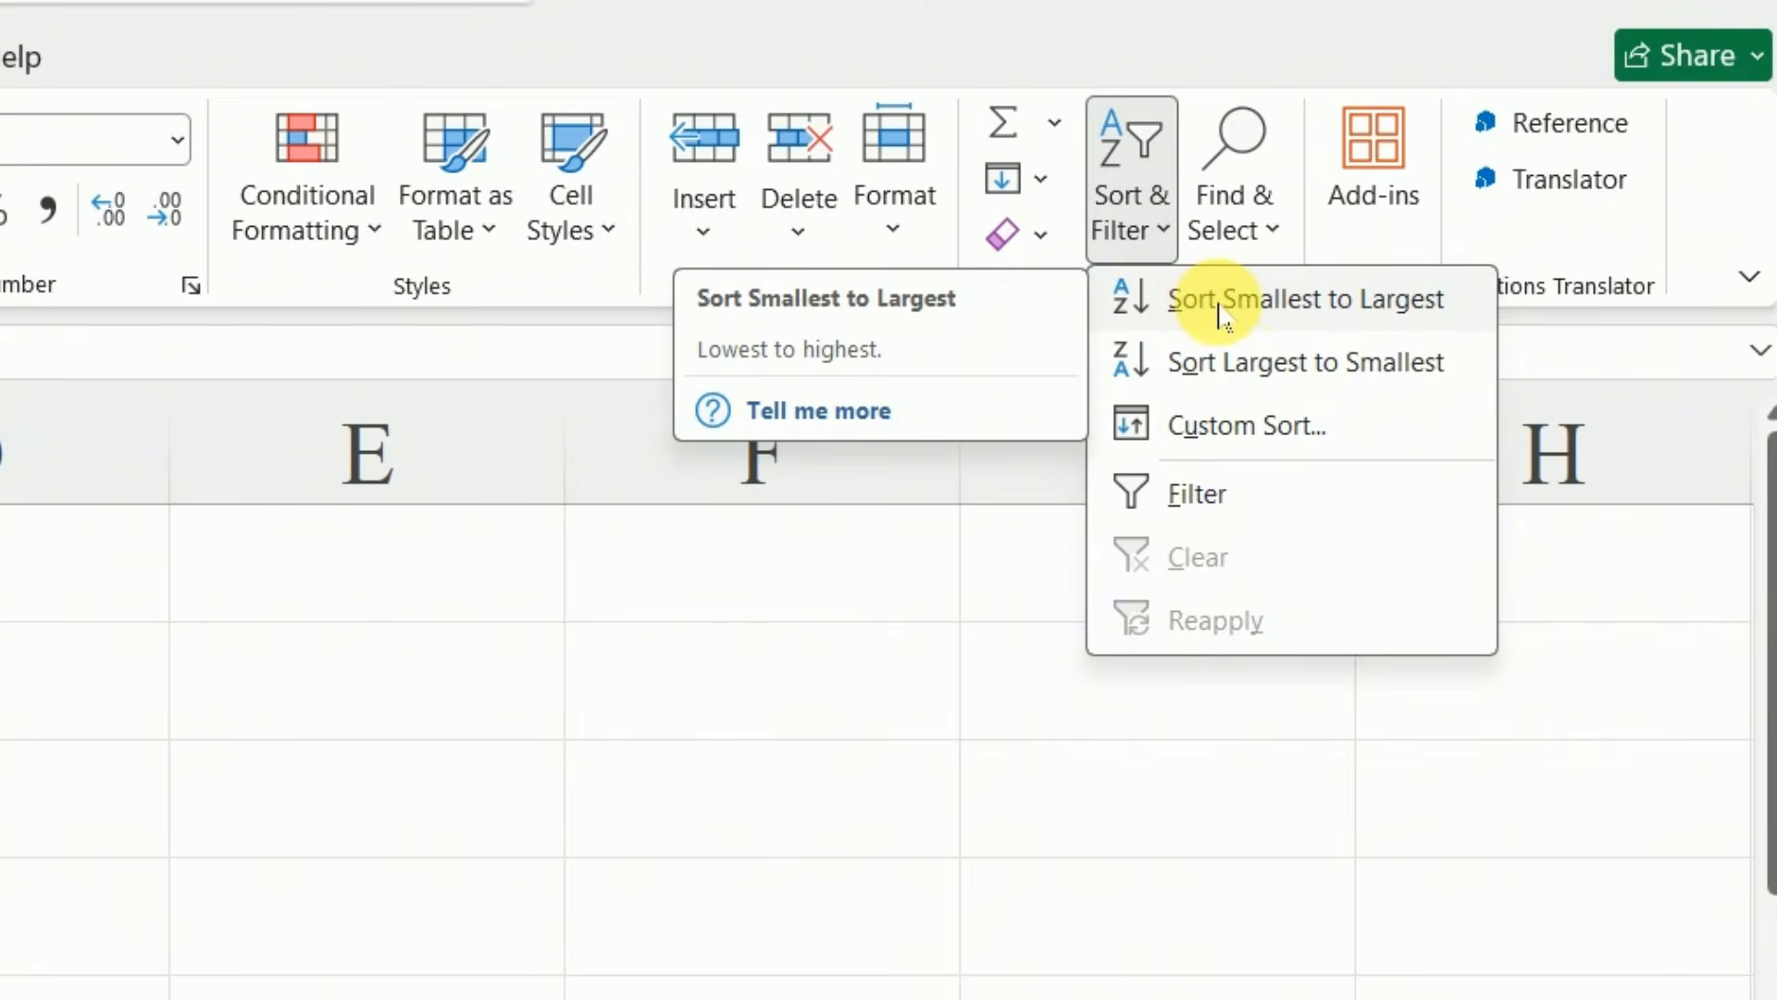
pyautogui.click(1218, 313)
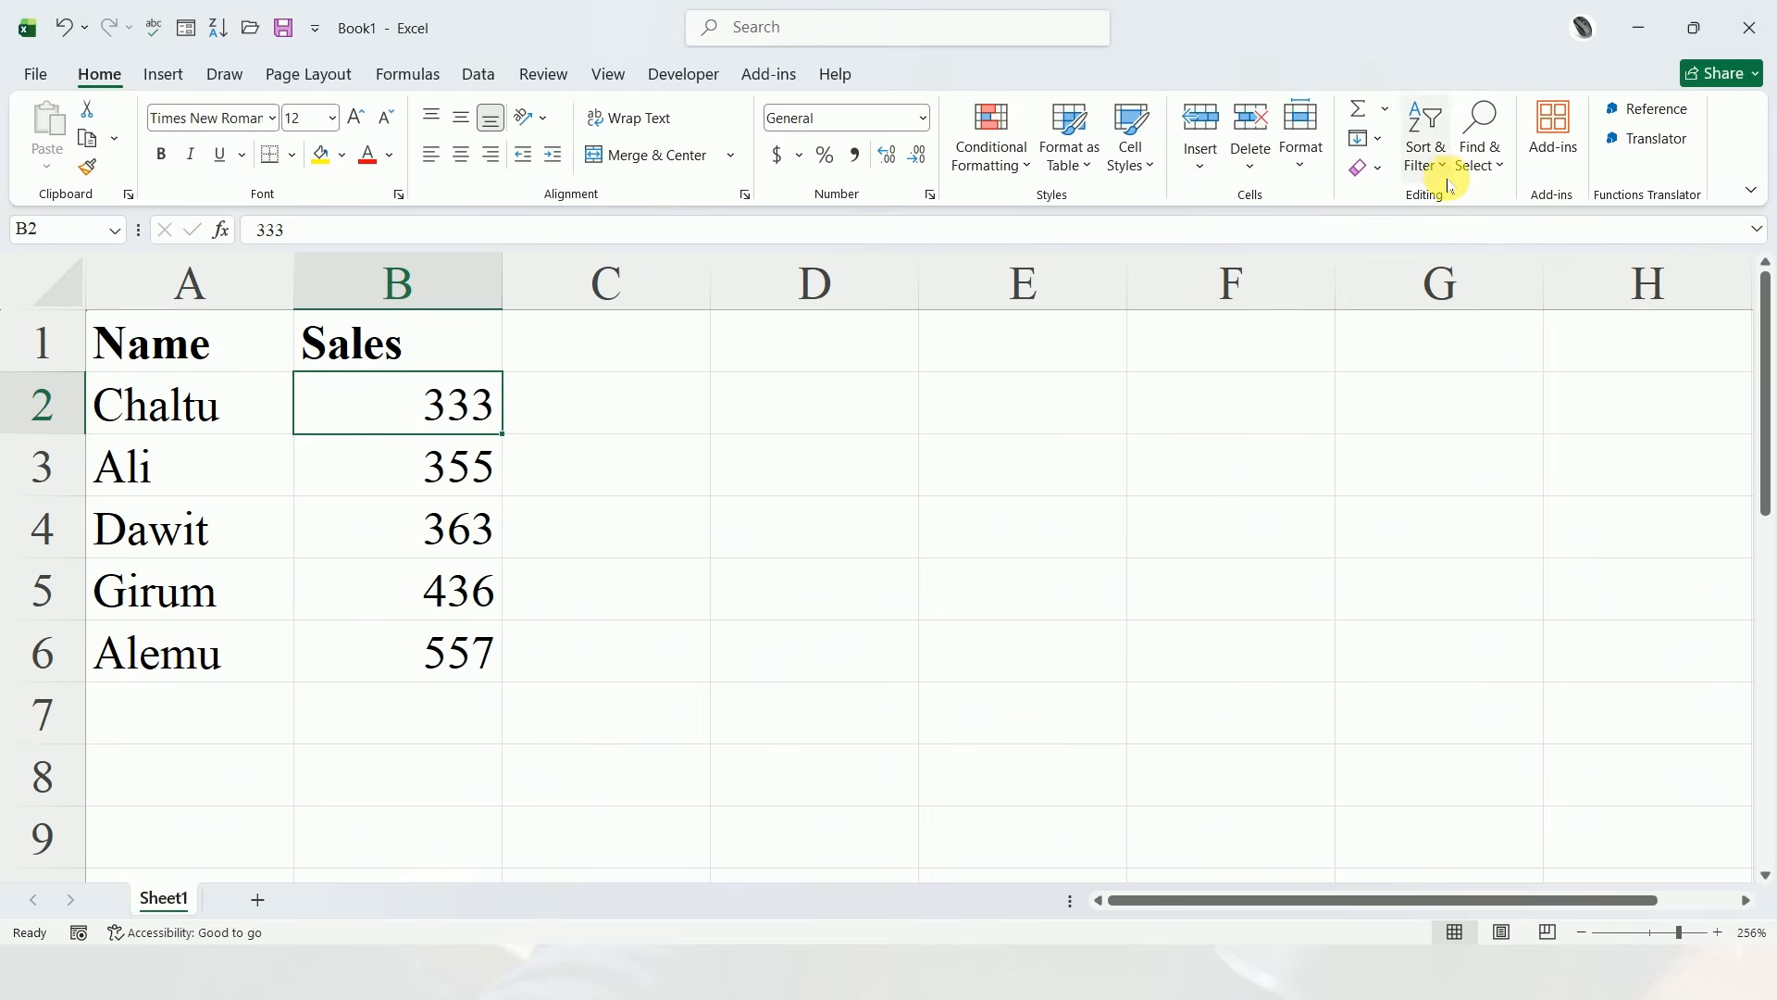
pyautogui.click(1444, 171)
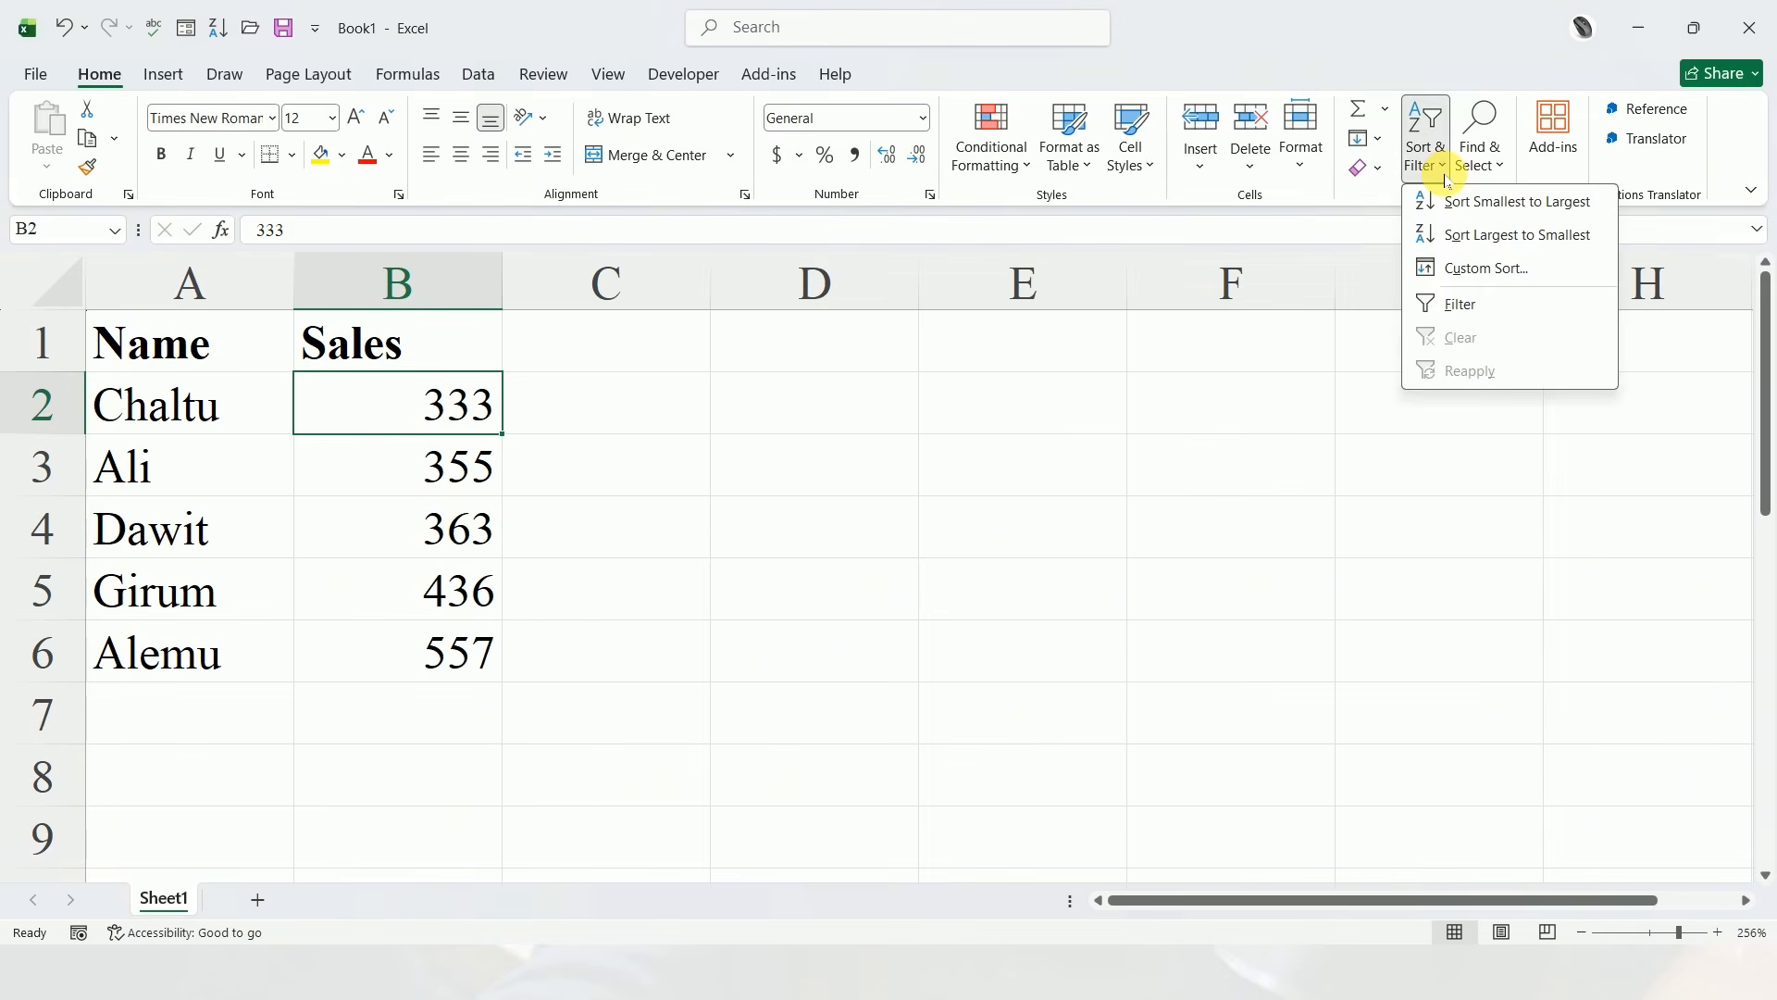
pyautogui.click(1473, 237)
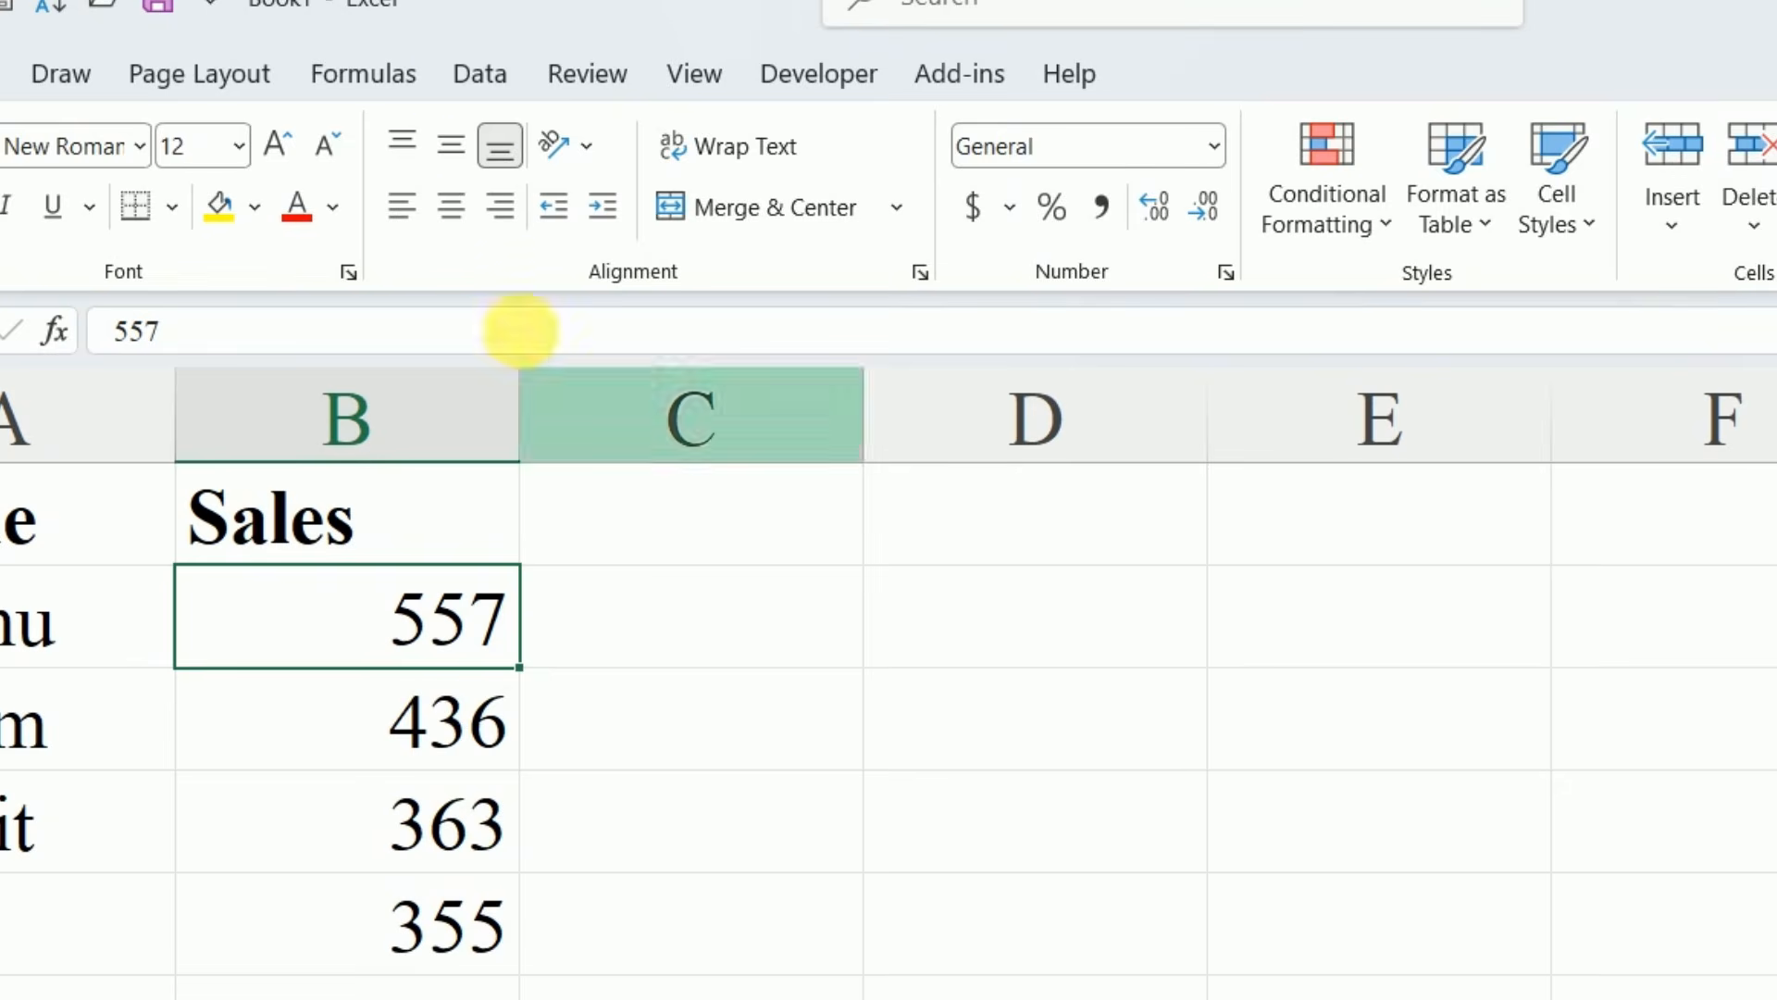
# Re-sort the rows by Sales in ascending and again in descending order with the quick sort commands of the data tools
pyautogui.click(473, 73)
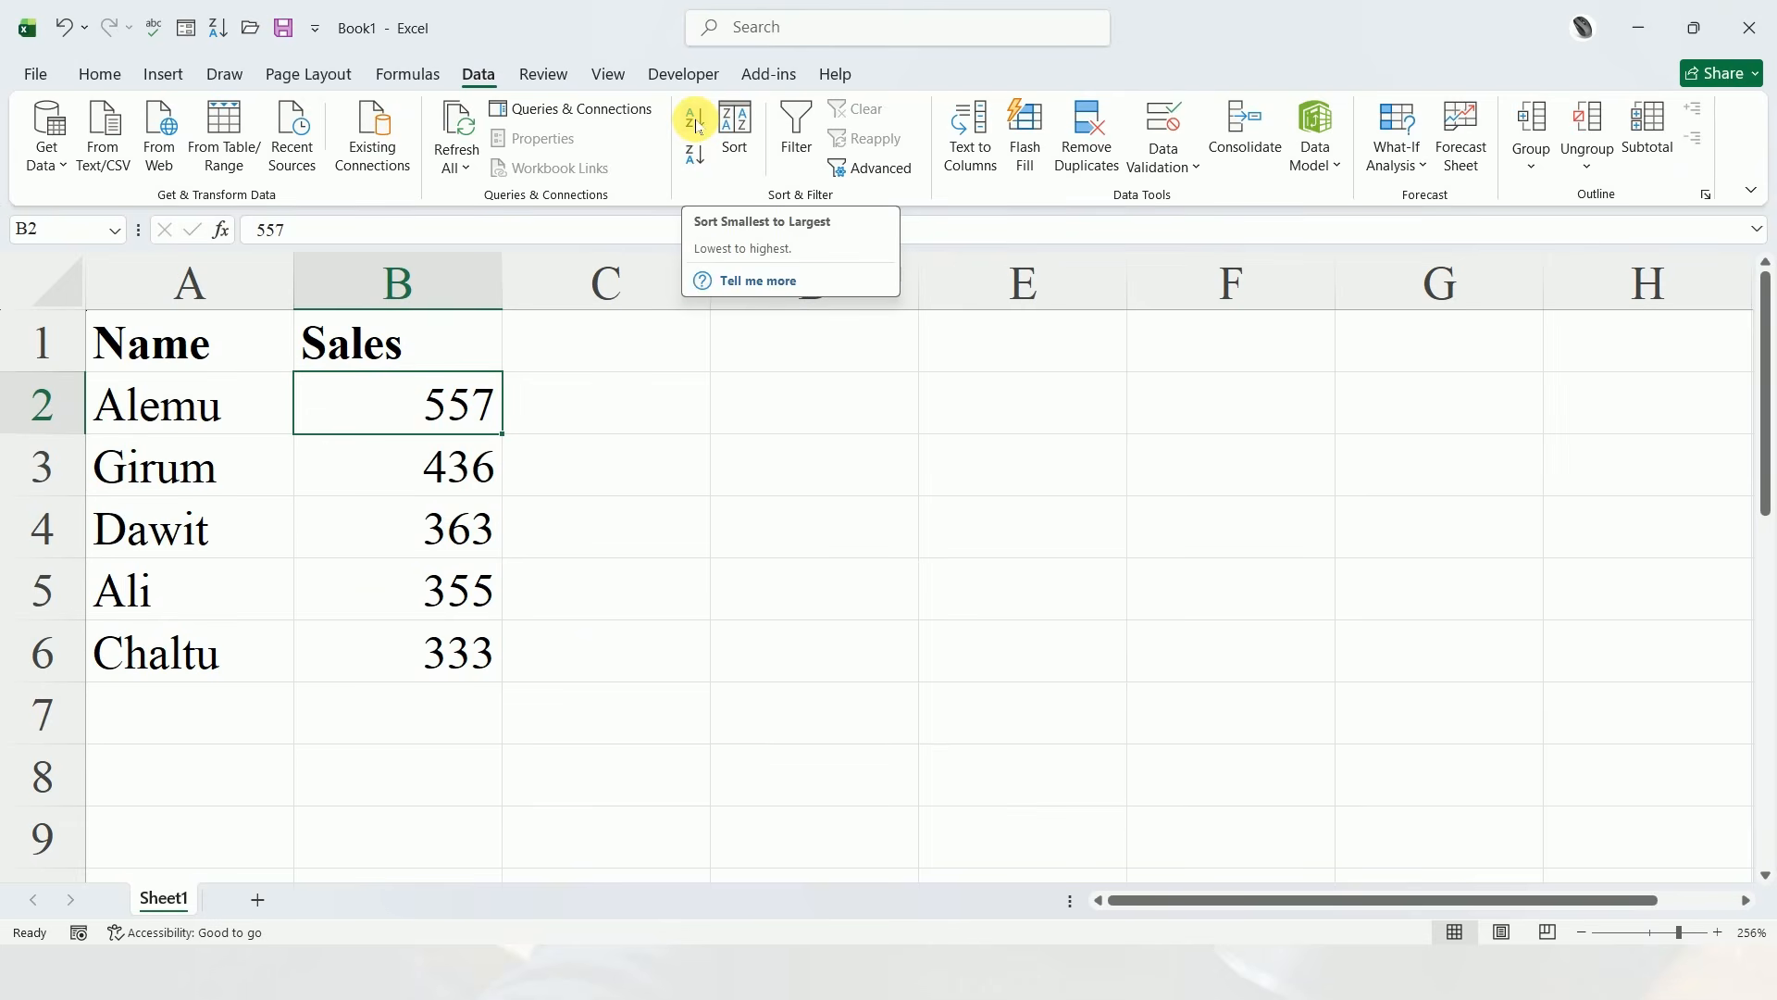
pyautogui.click(839, 156)
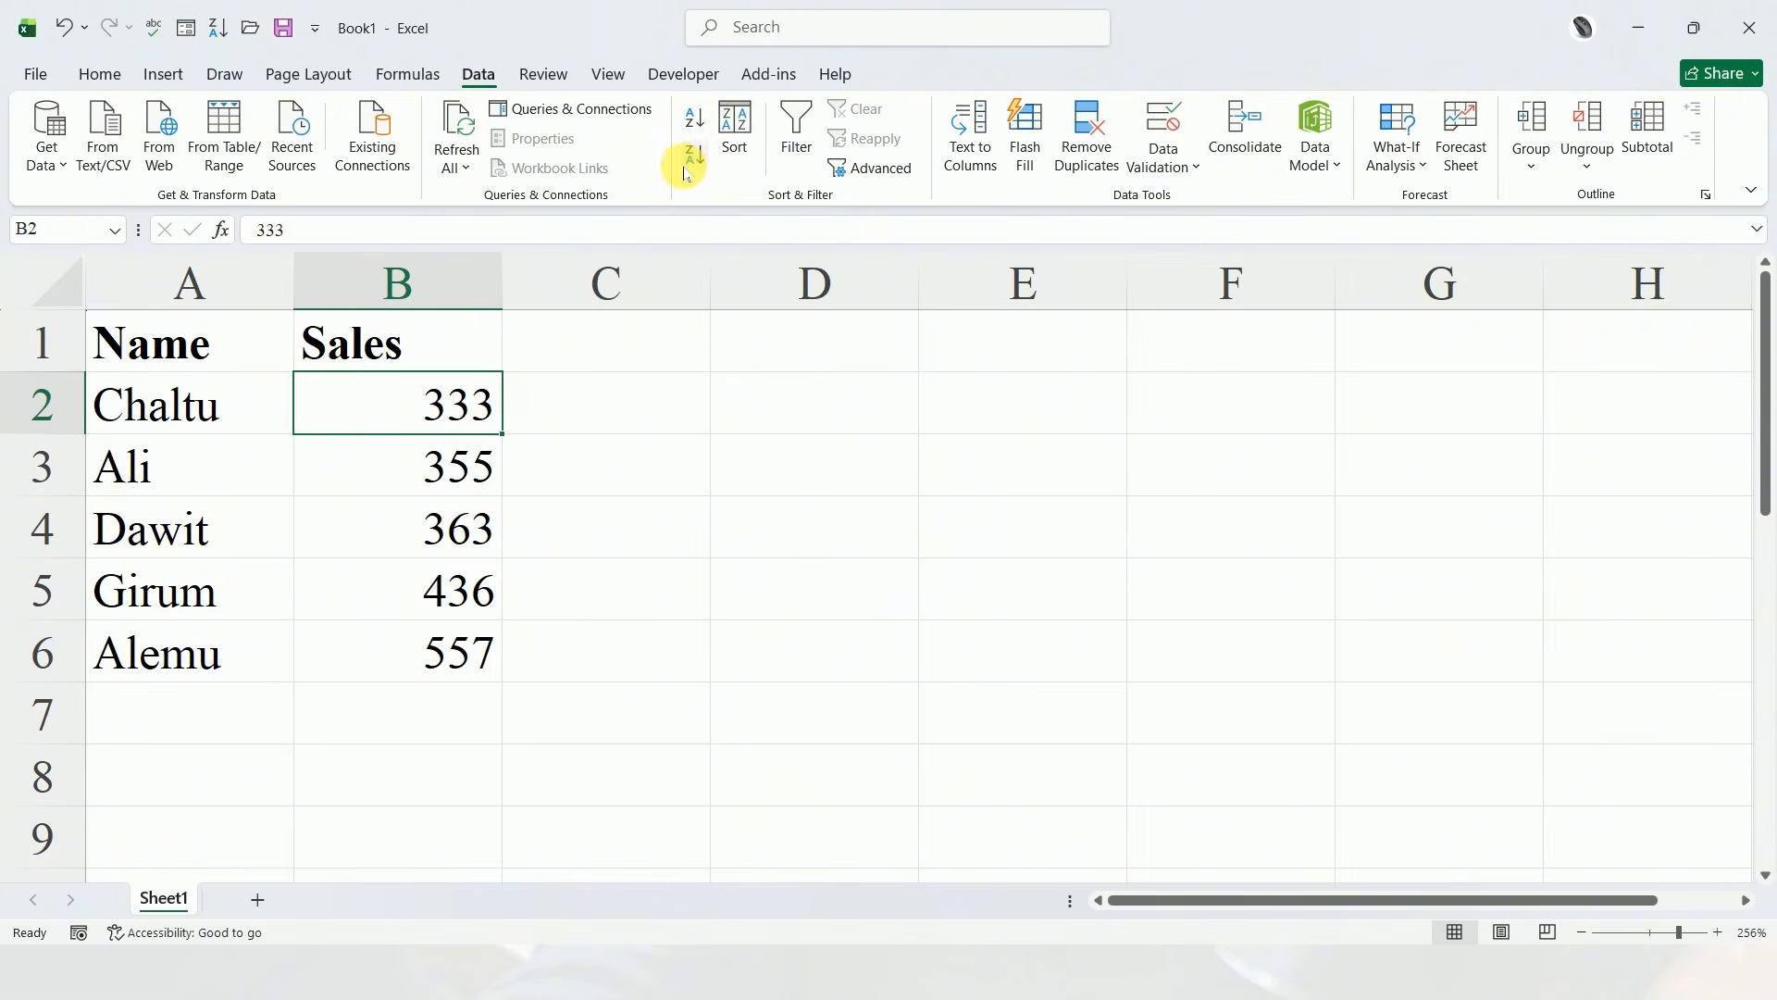
pyautogui.click(693, 160)
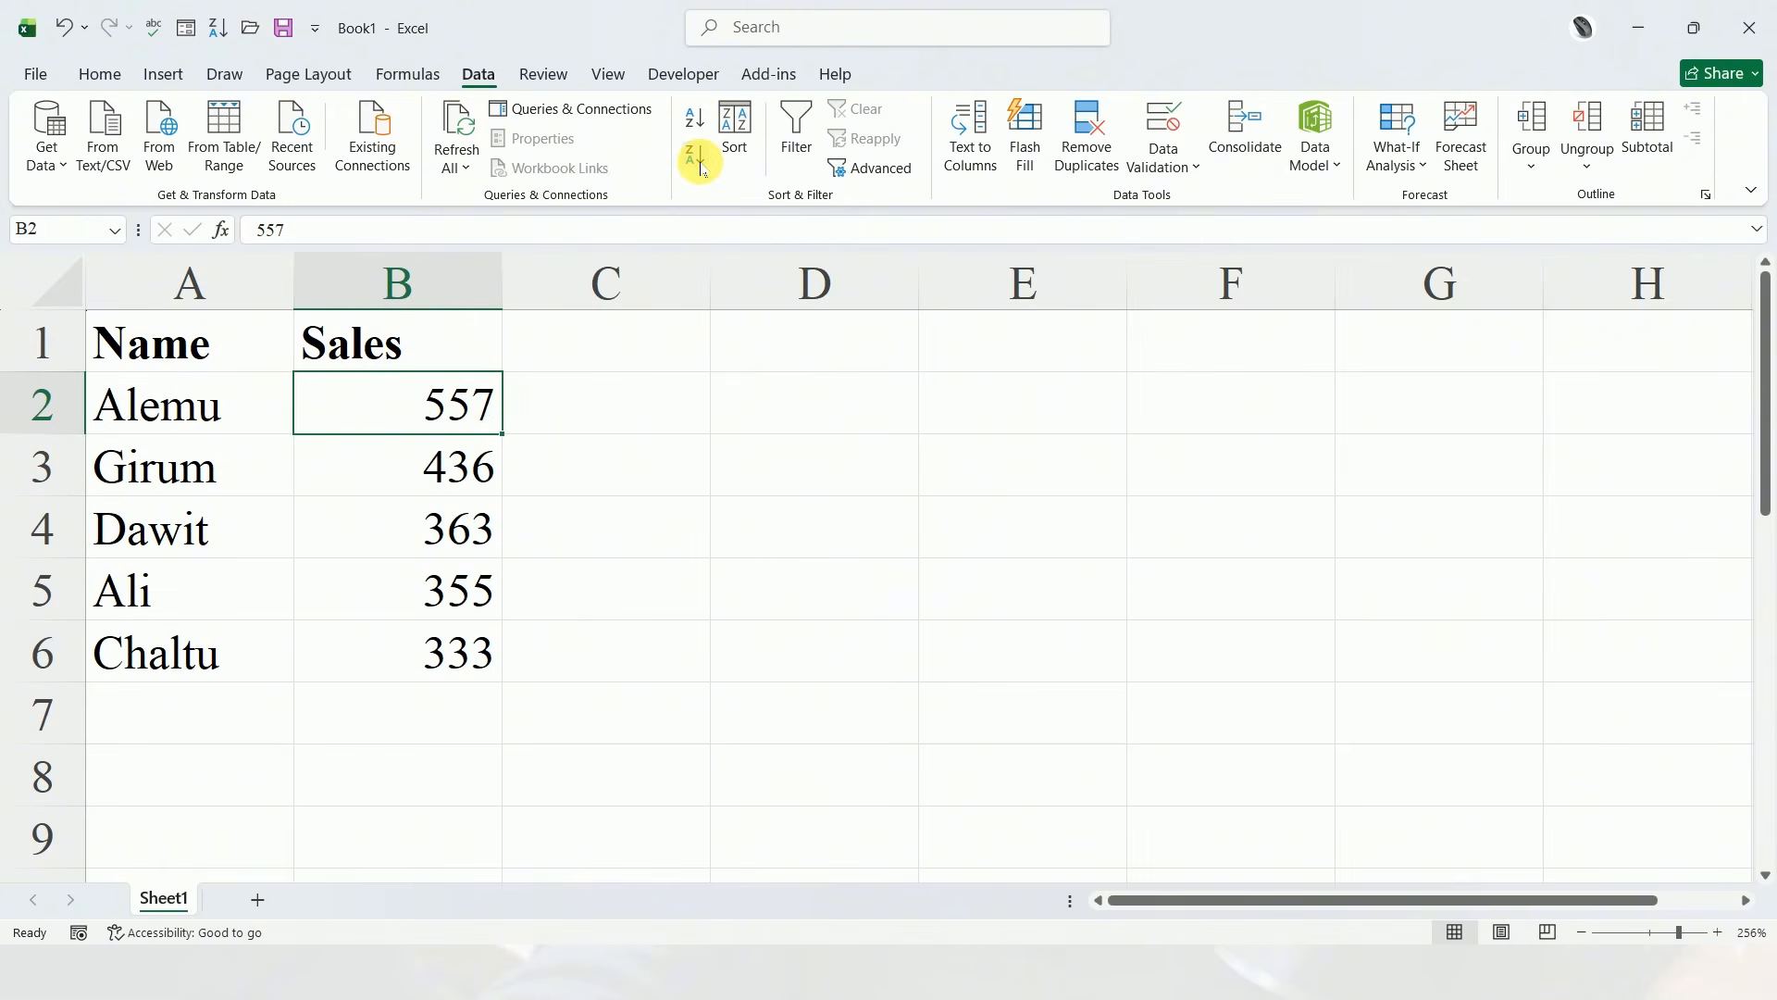
# Sort the data rows alphabetically by the Name column from A to Z
pyautogui.click(606, 528)
pyautogui.click(253, 398)
pyautogui.click(200, 480)
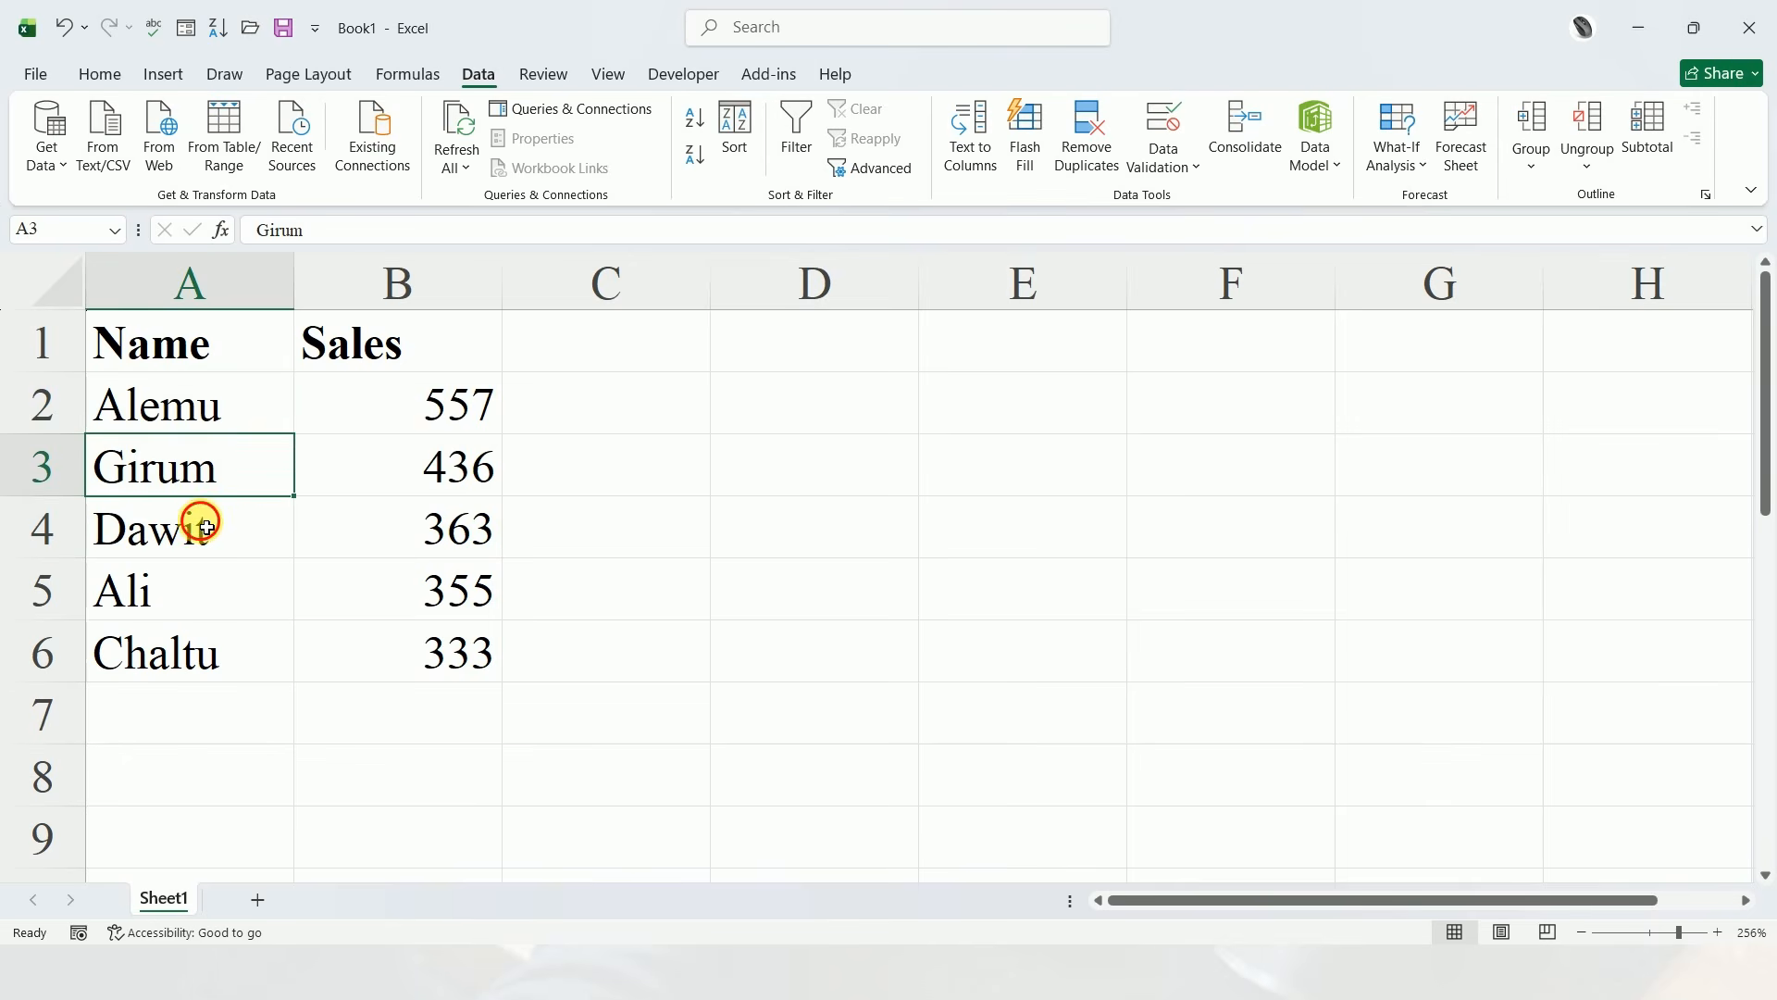
pyautogui.click(203, 525)
pyautogui.click(193, 412)
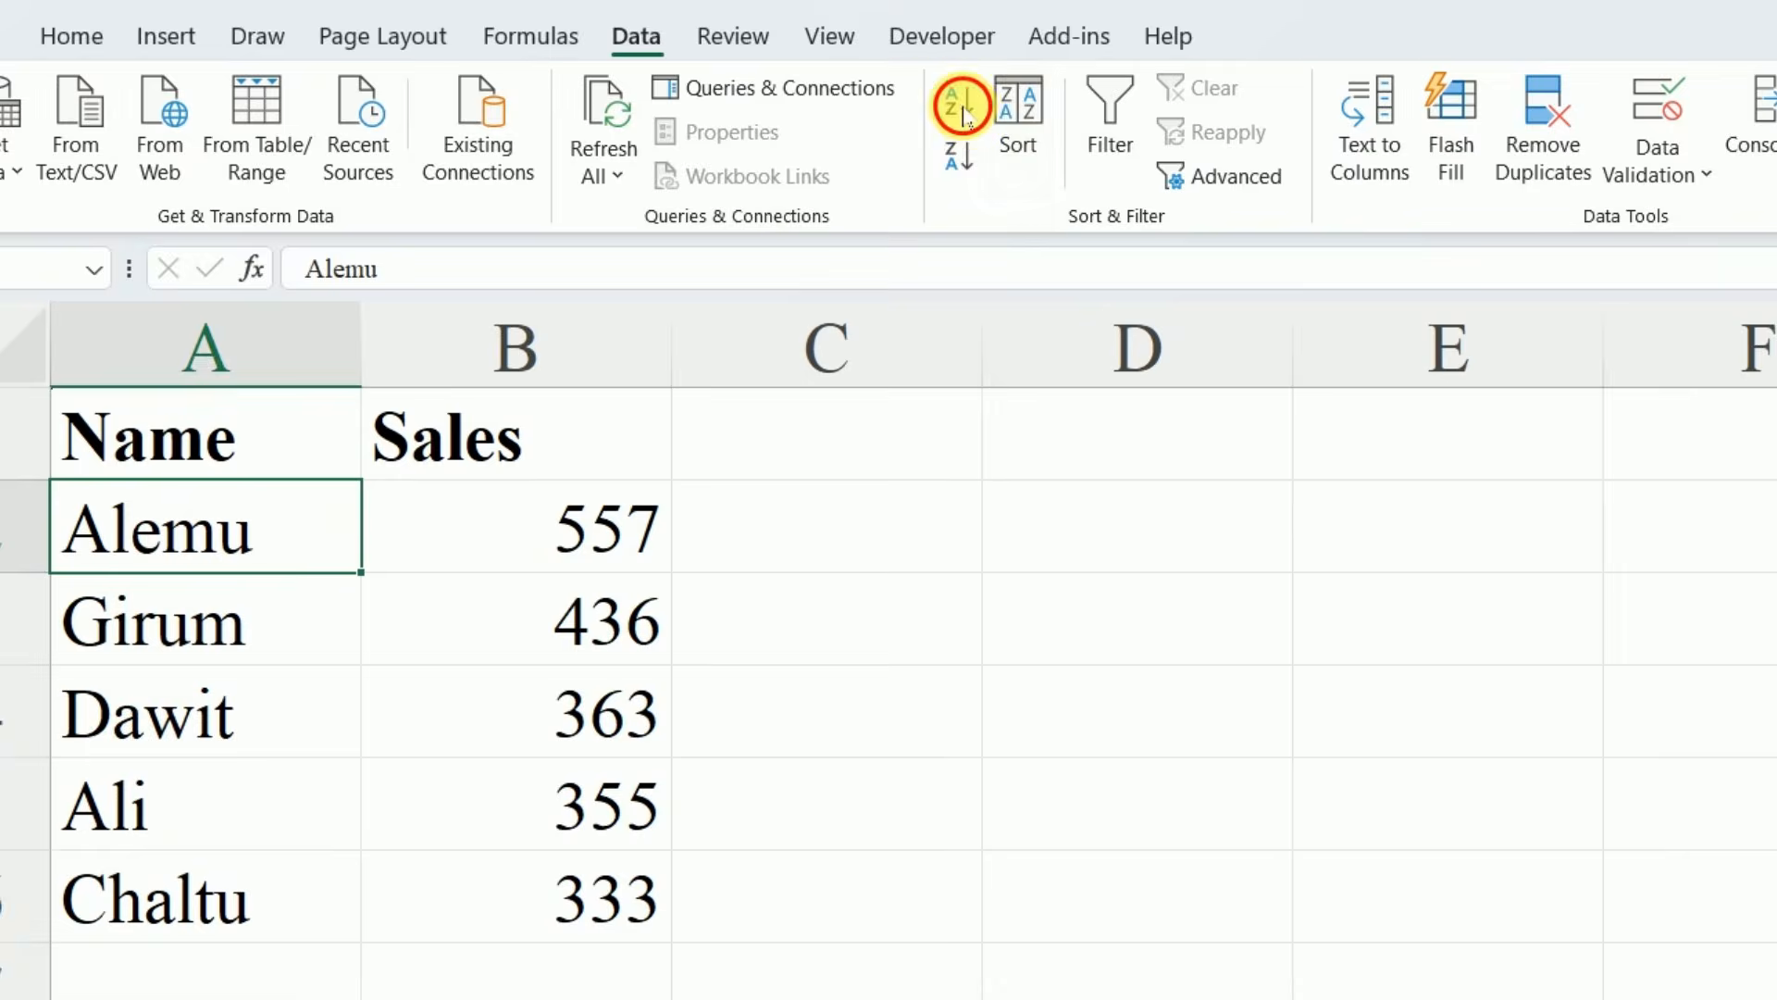
pyautogui.click(695, 116)
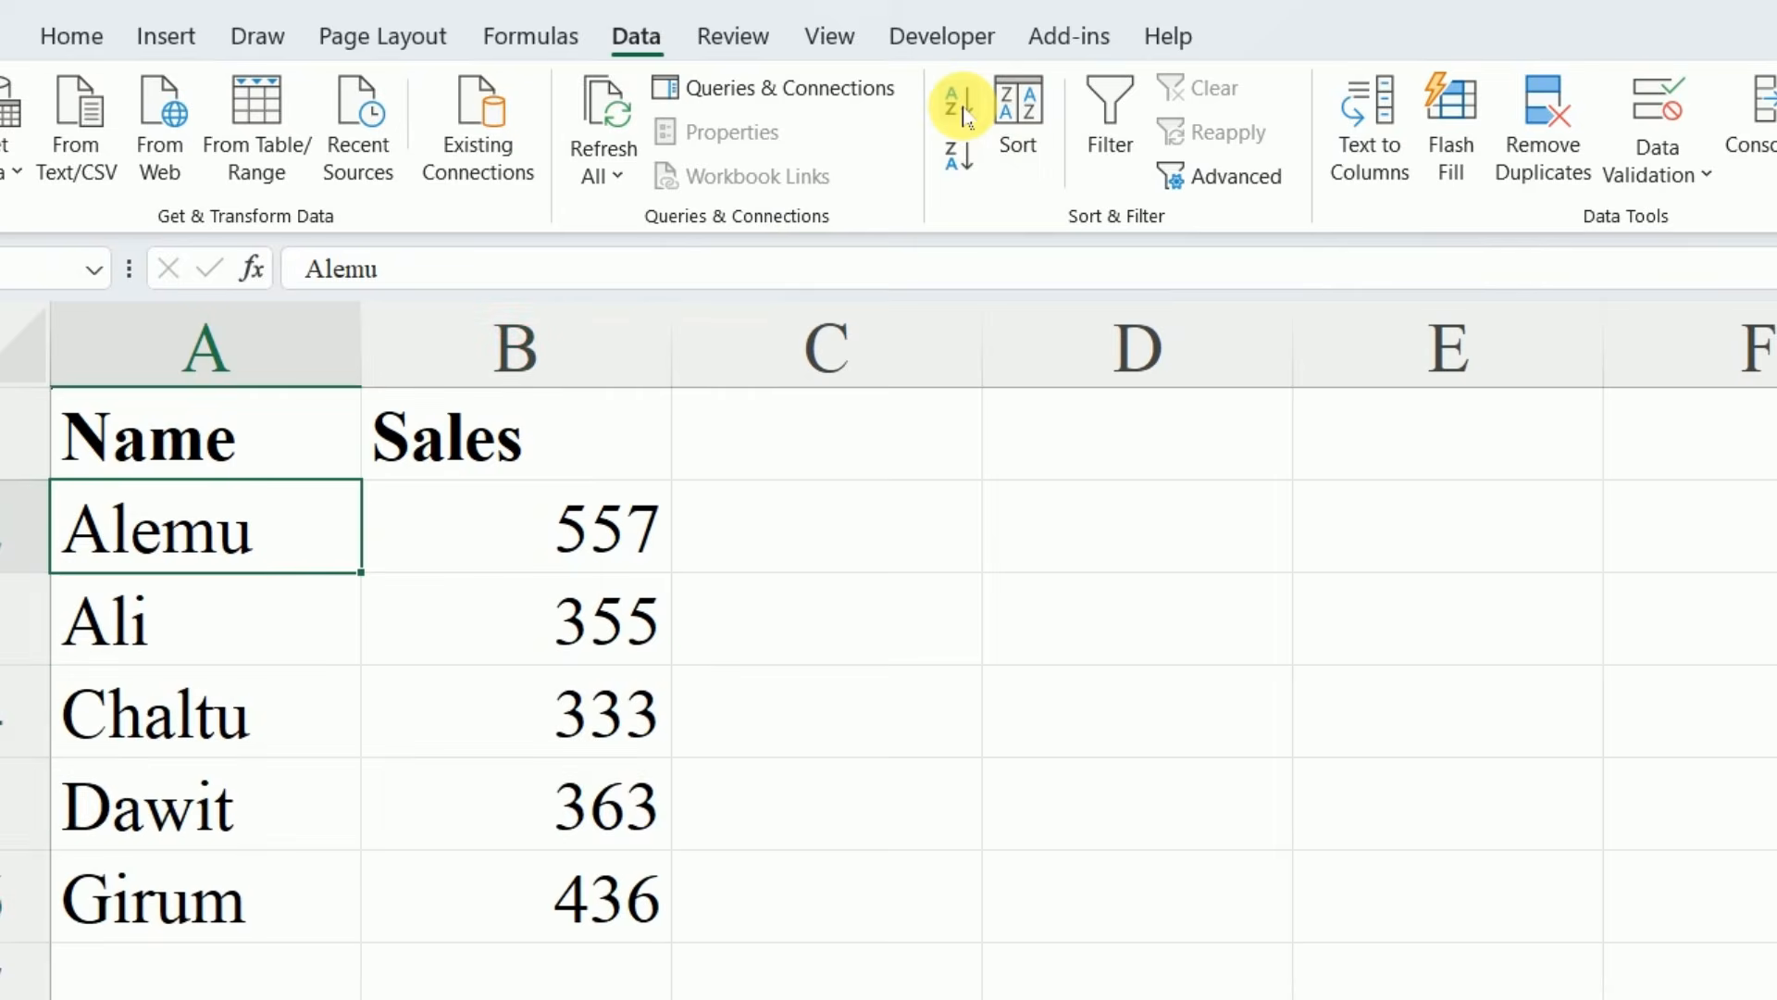
pyautogui.click(139, 602)
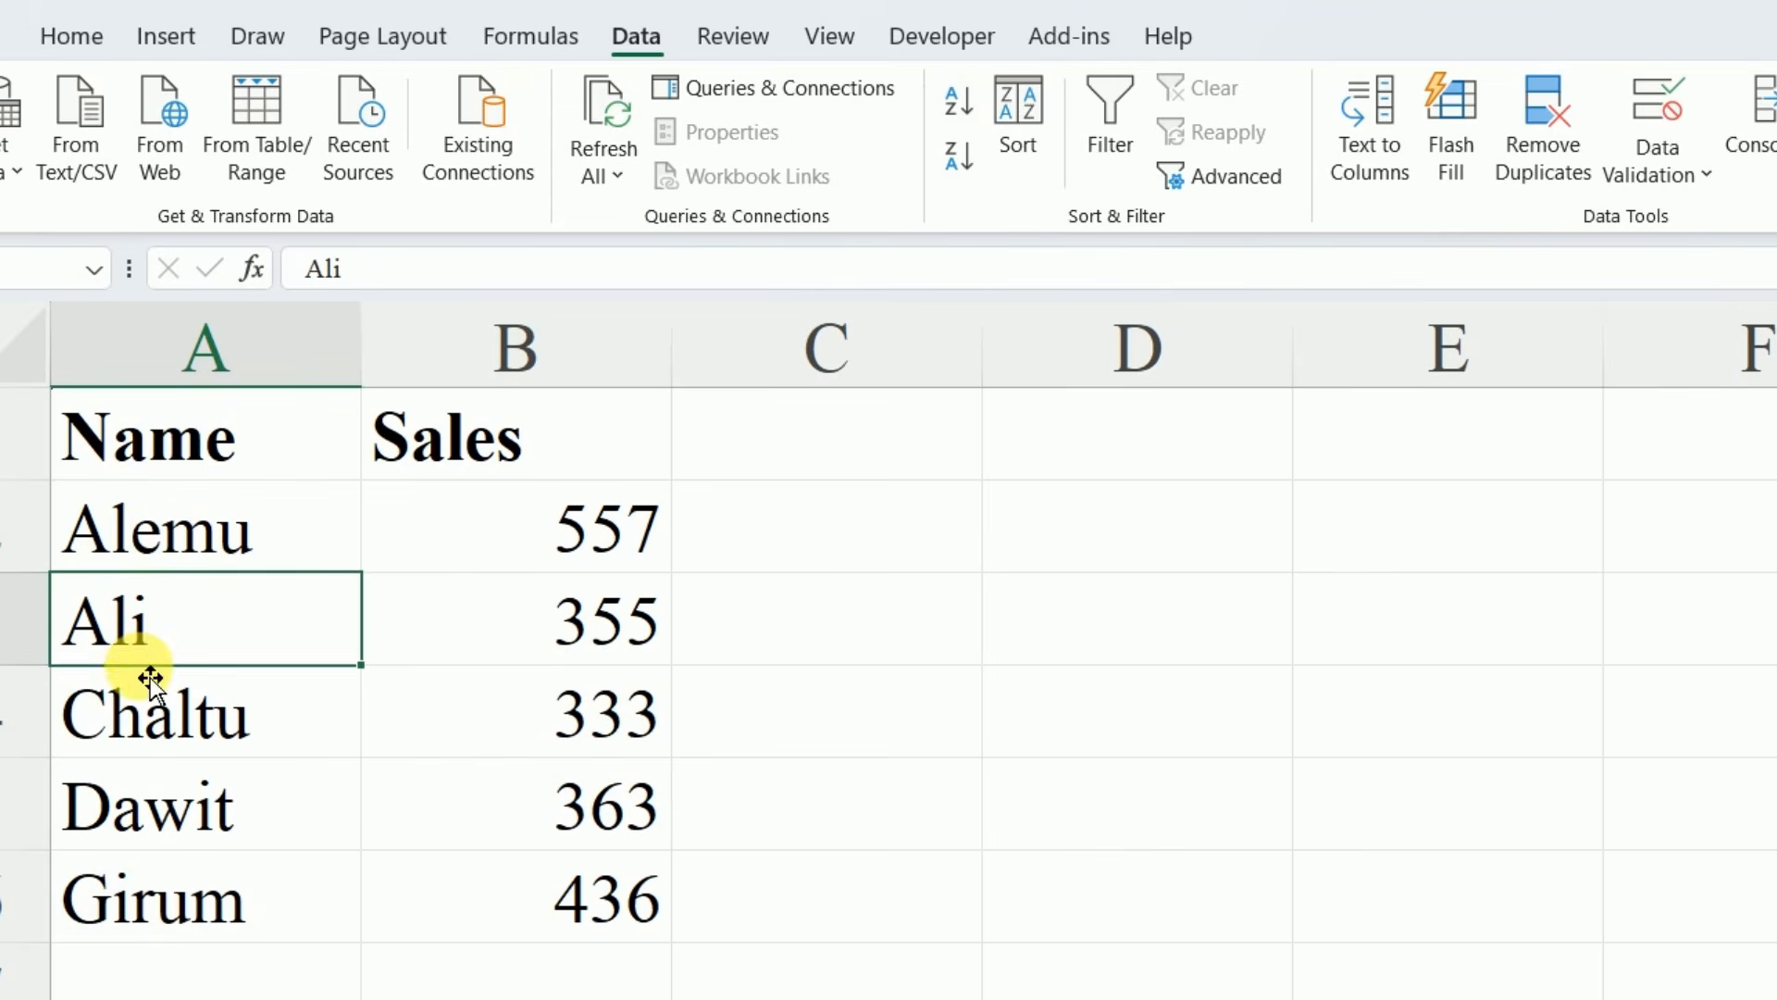
pyautogui.click(150, 729)
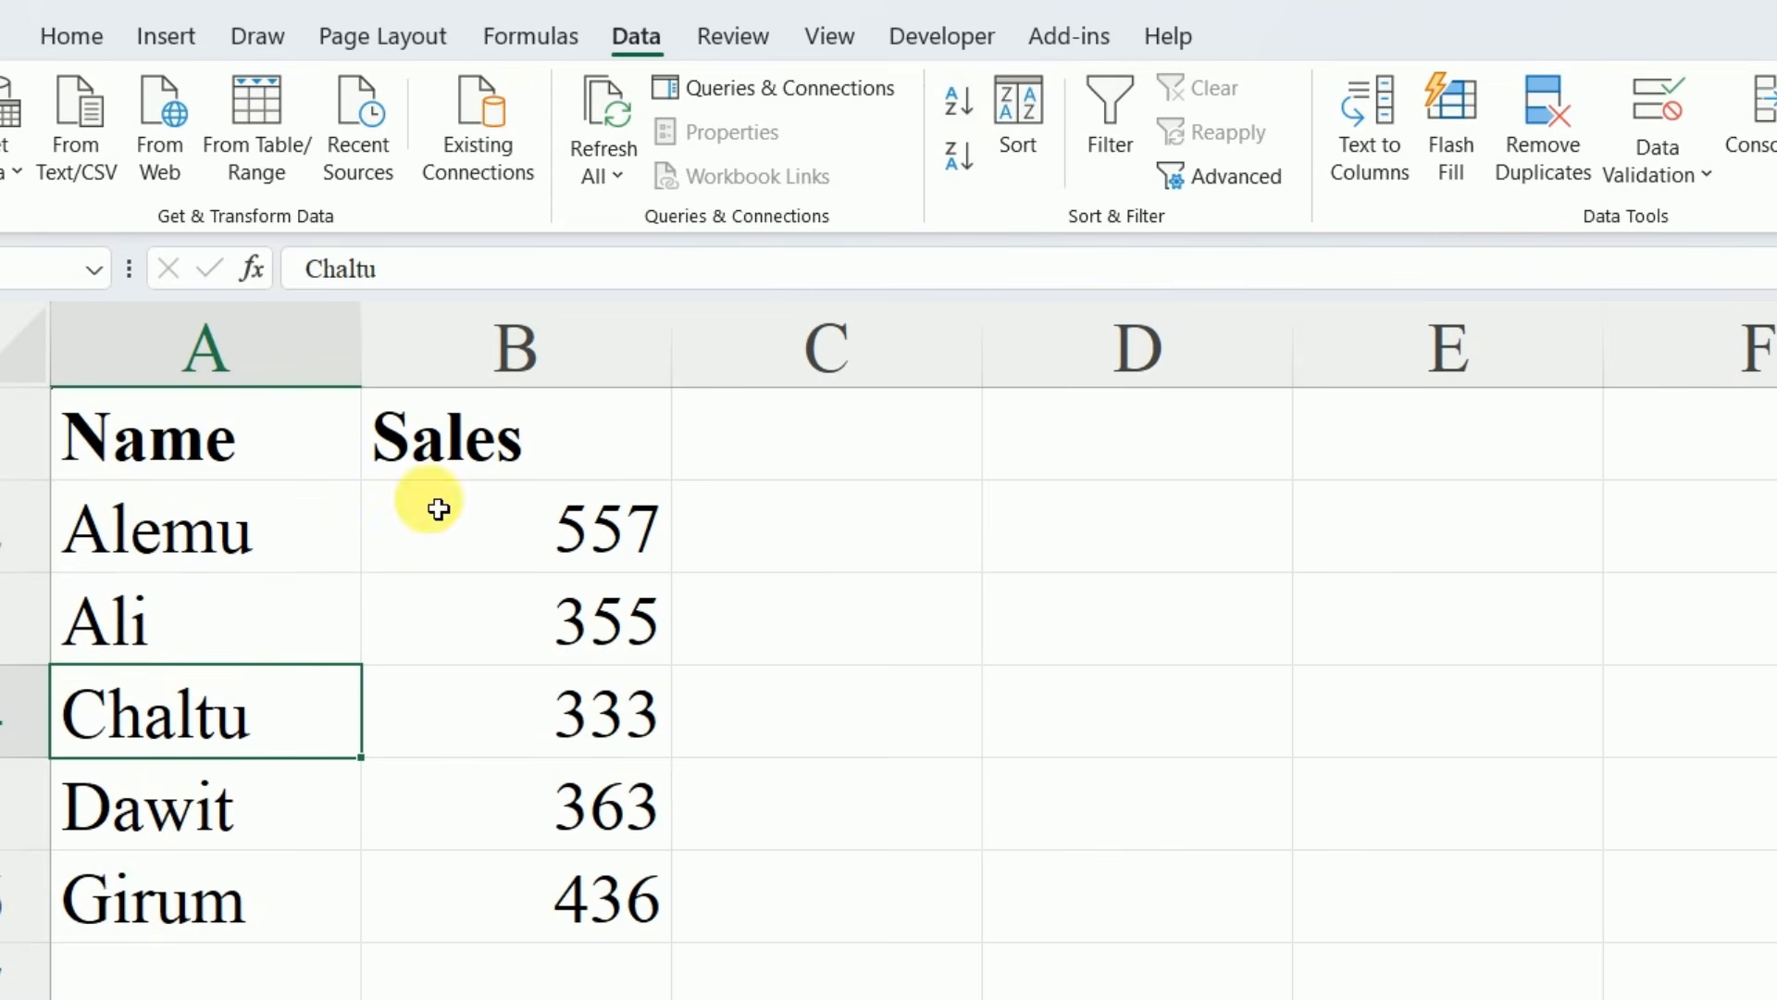
pyautogui.click(867, 752)
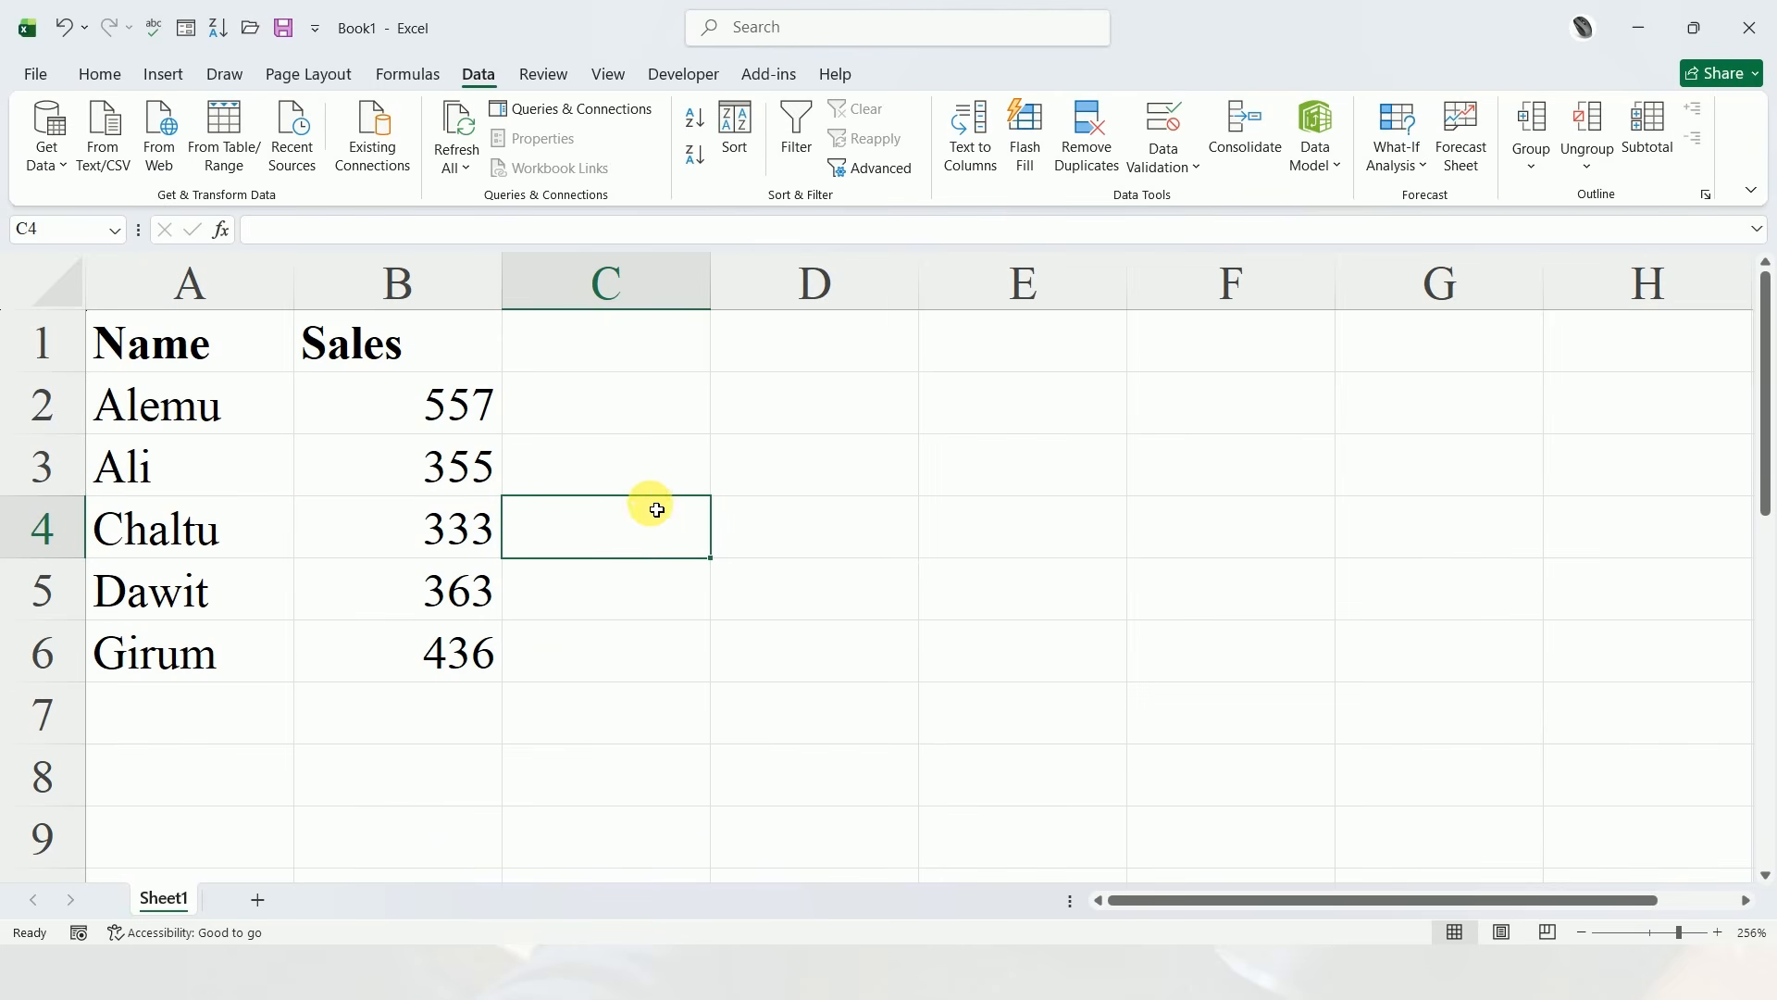
# Insert the recommended clustered column chart for the Name and Sales data
pyautogui.click(330, 535)
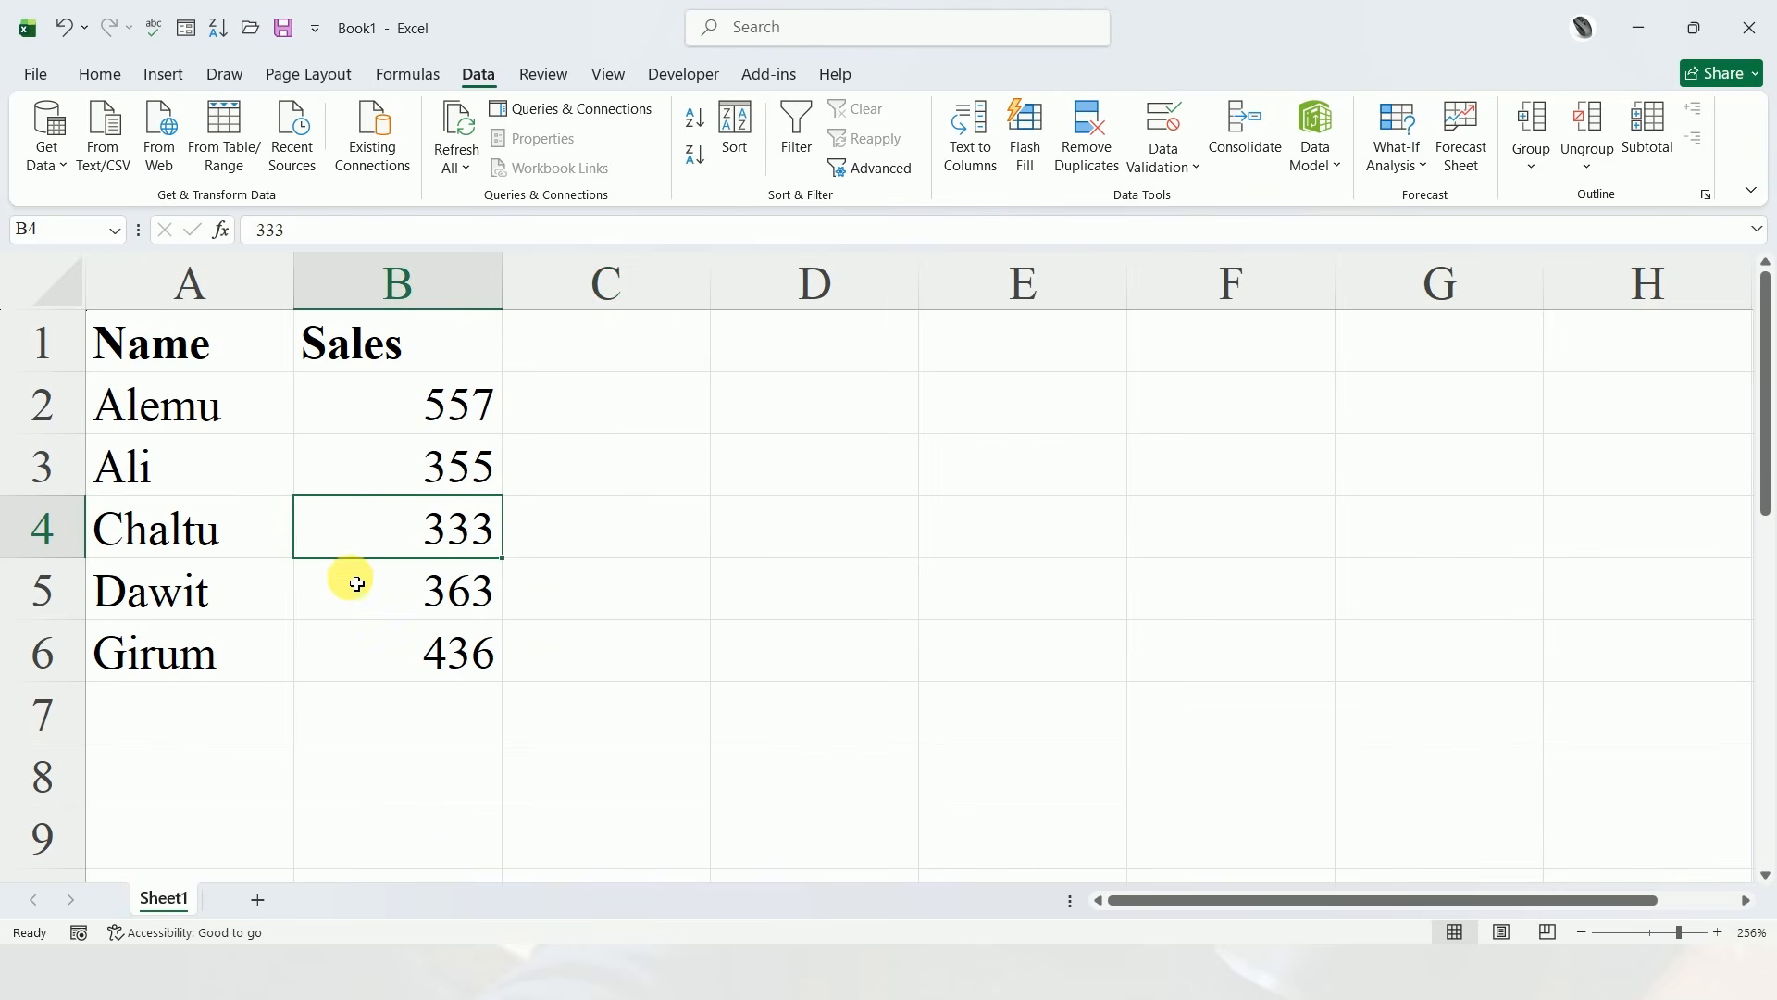
pyautogui.click(368, 612)
pyautogui.click(252, 483)
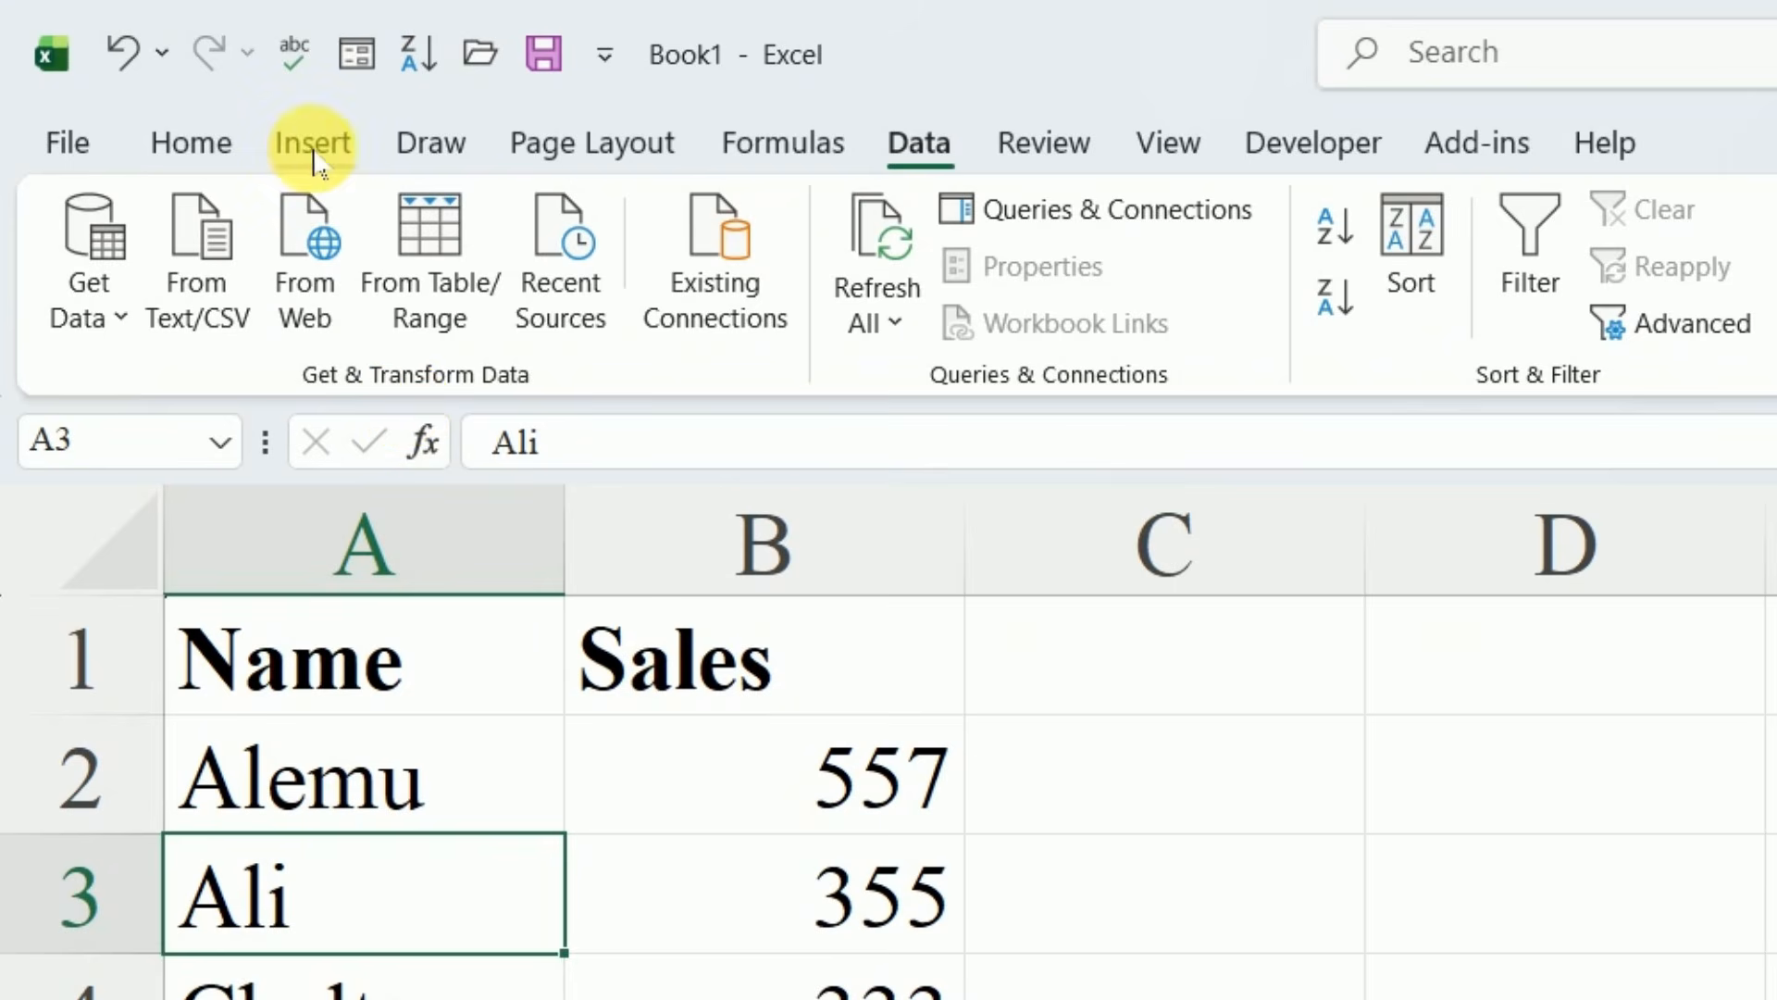
pyautogui.click(311, 148)
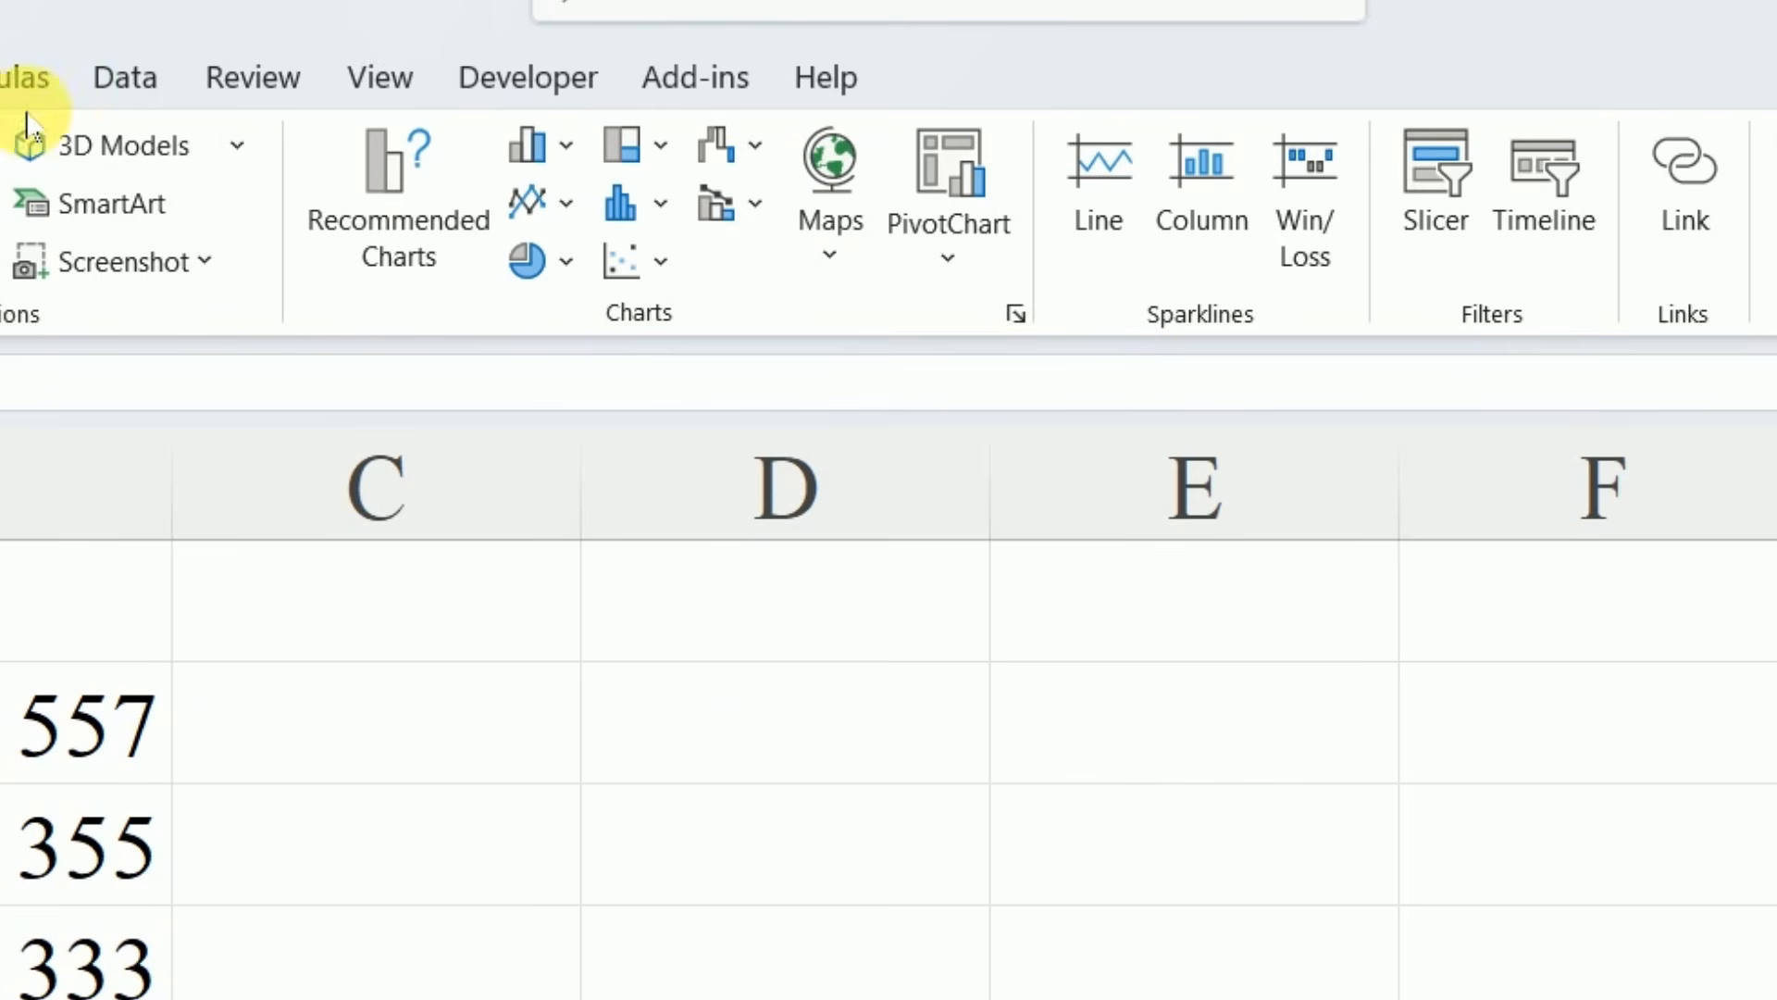
pyautogui.click(370, 215)
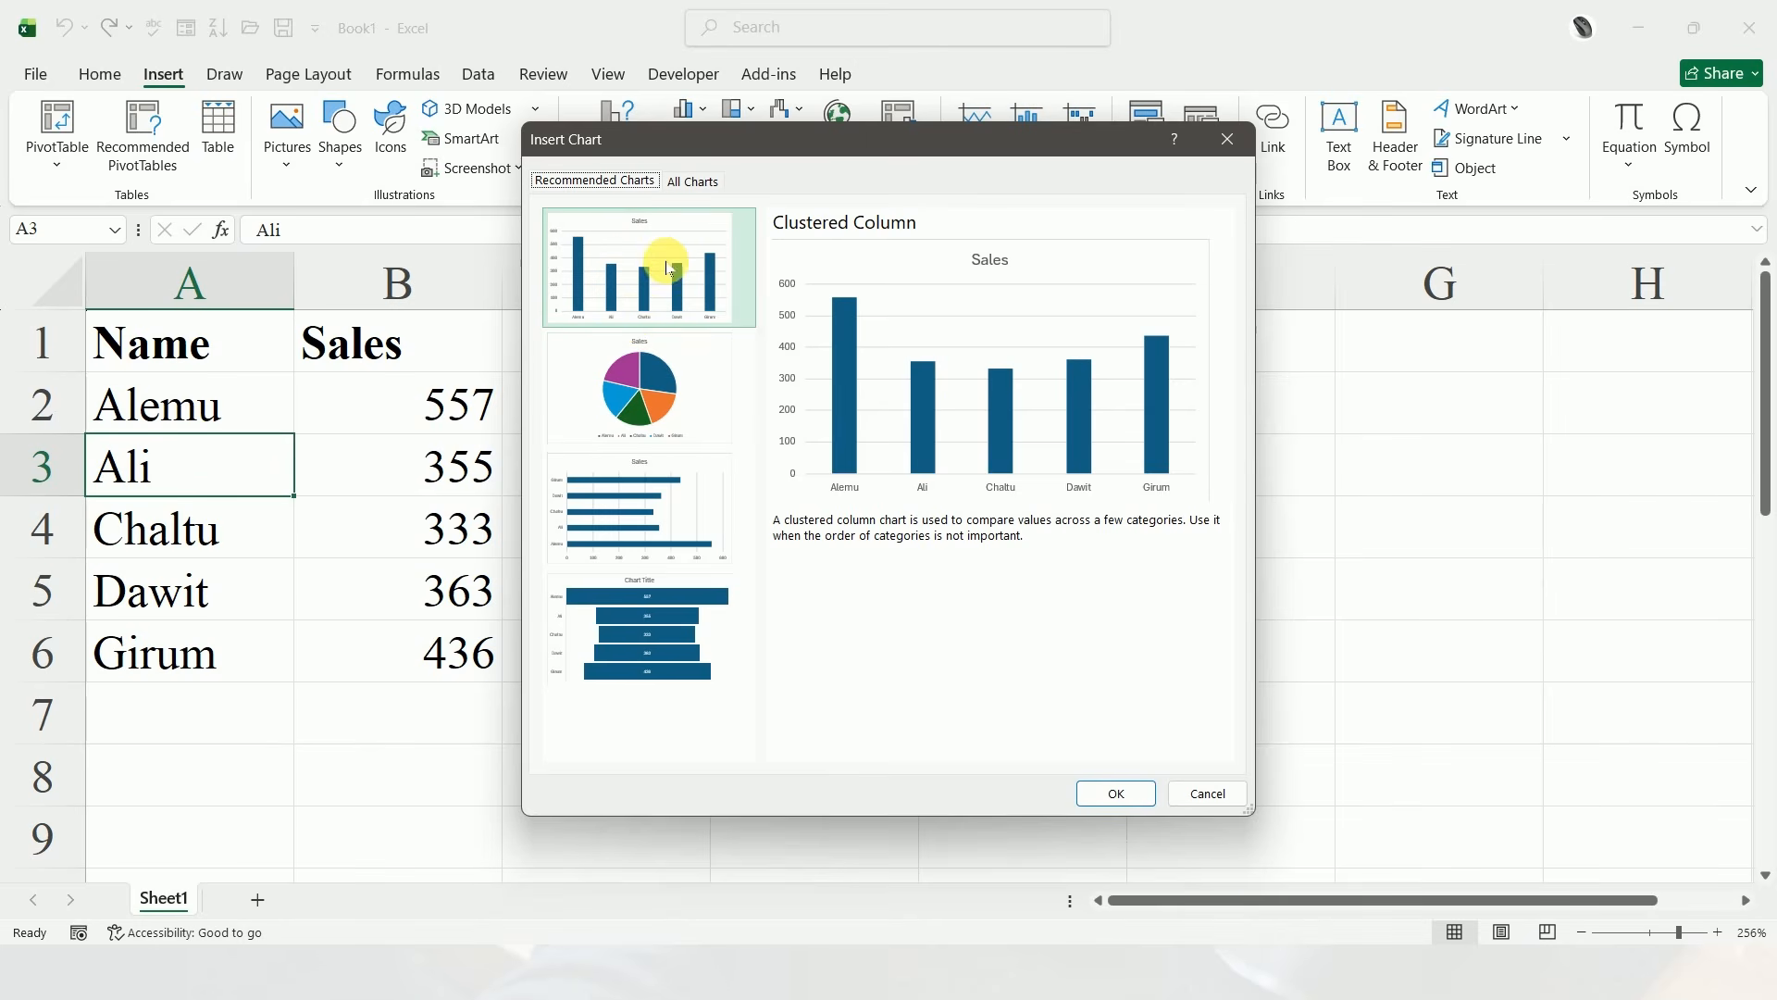
pyautogui.click(623, 267)
pyautogui.click(1104, 791)
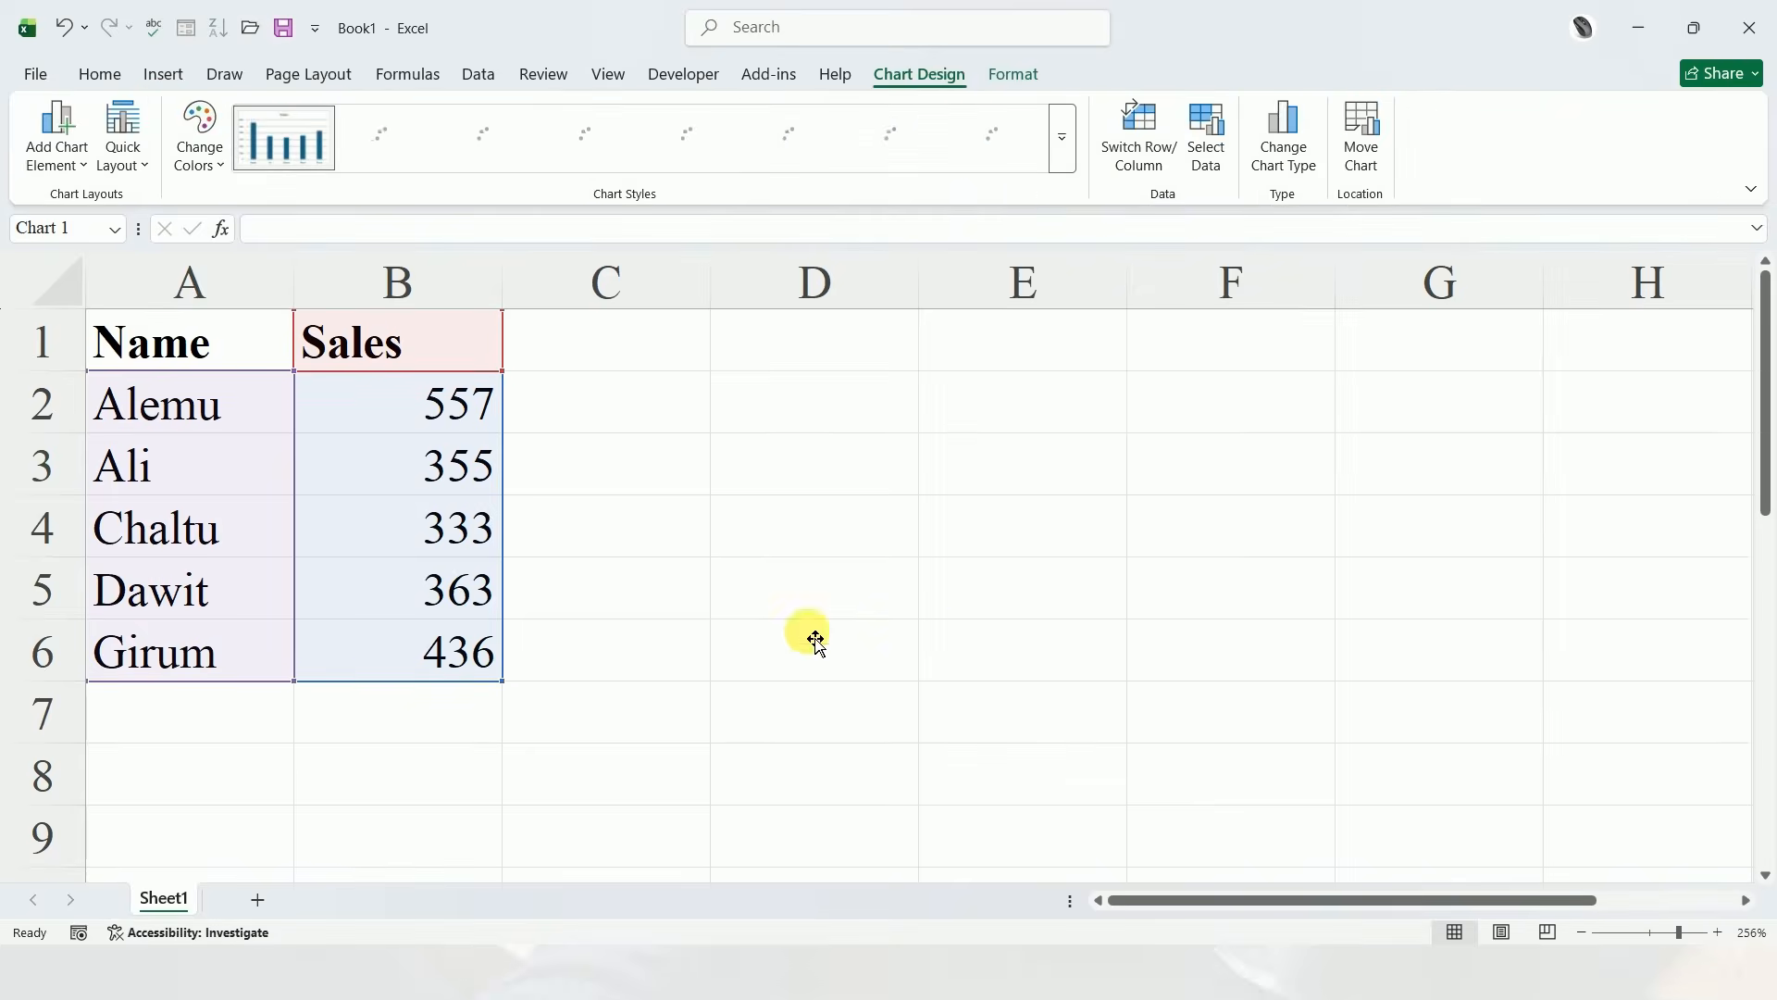
# Move and shrink the Sales chart so it sits beside the data, covering about columns C to F and rows 1 to 9
pyautogui.moveTo(475, 372); pyautogui.dragTo(655, 462)
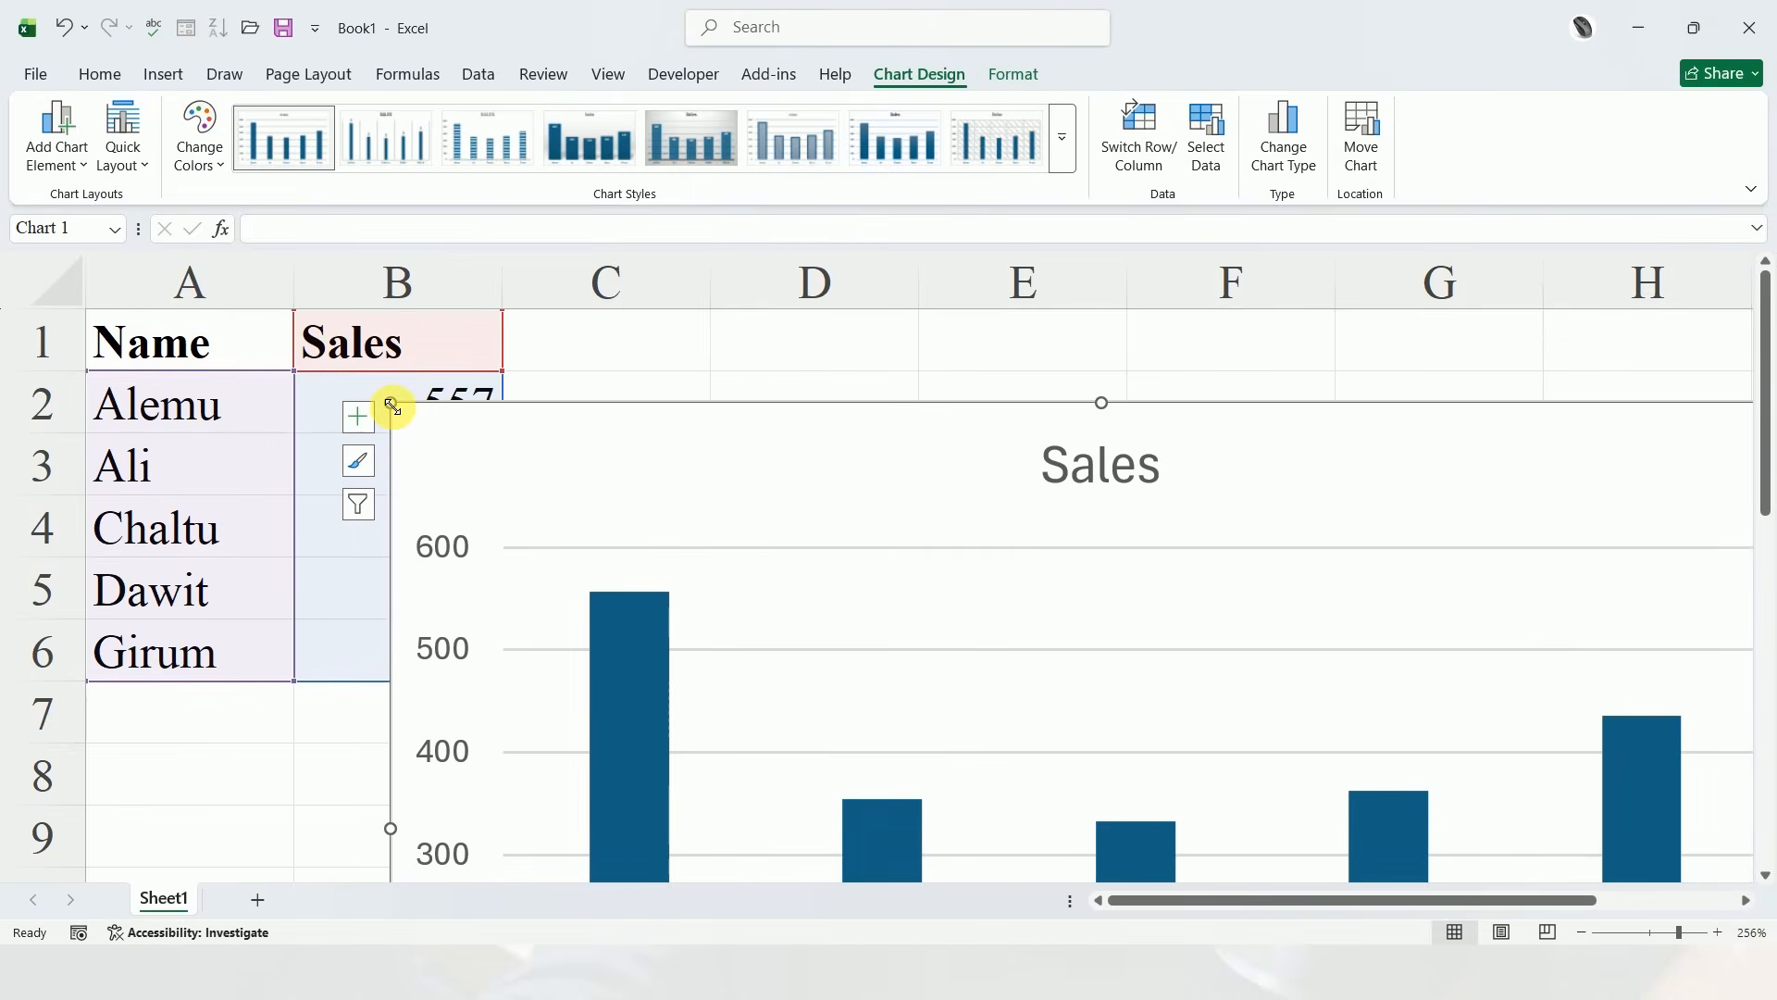
pyautogui.moveTo(392, 405); pyautogui.dragTo(583, 348)
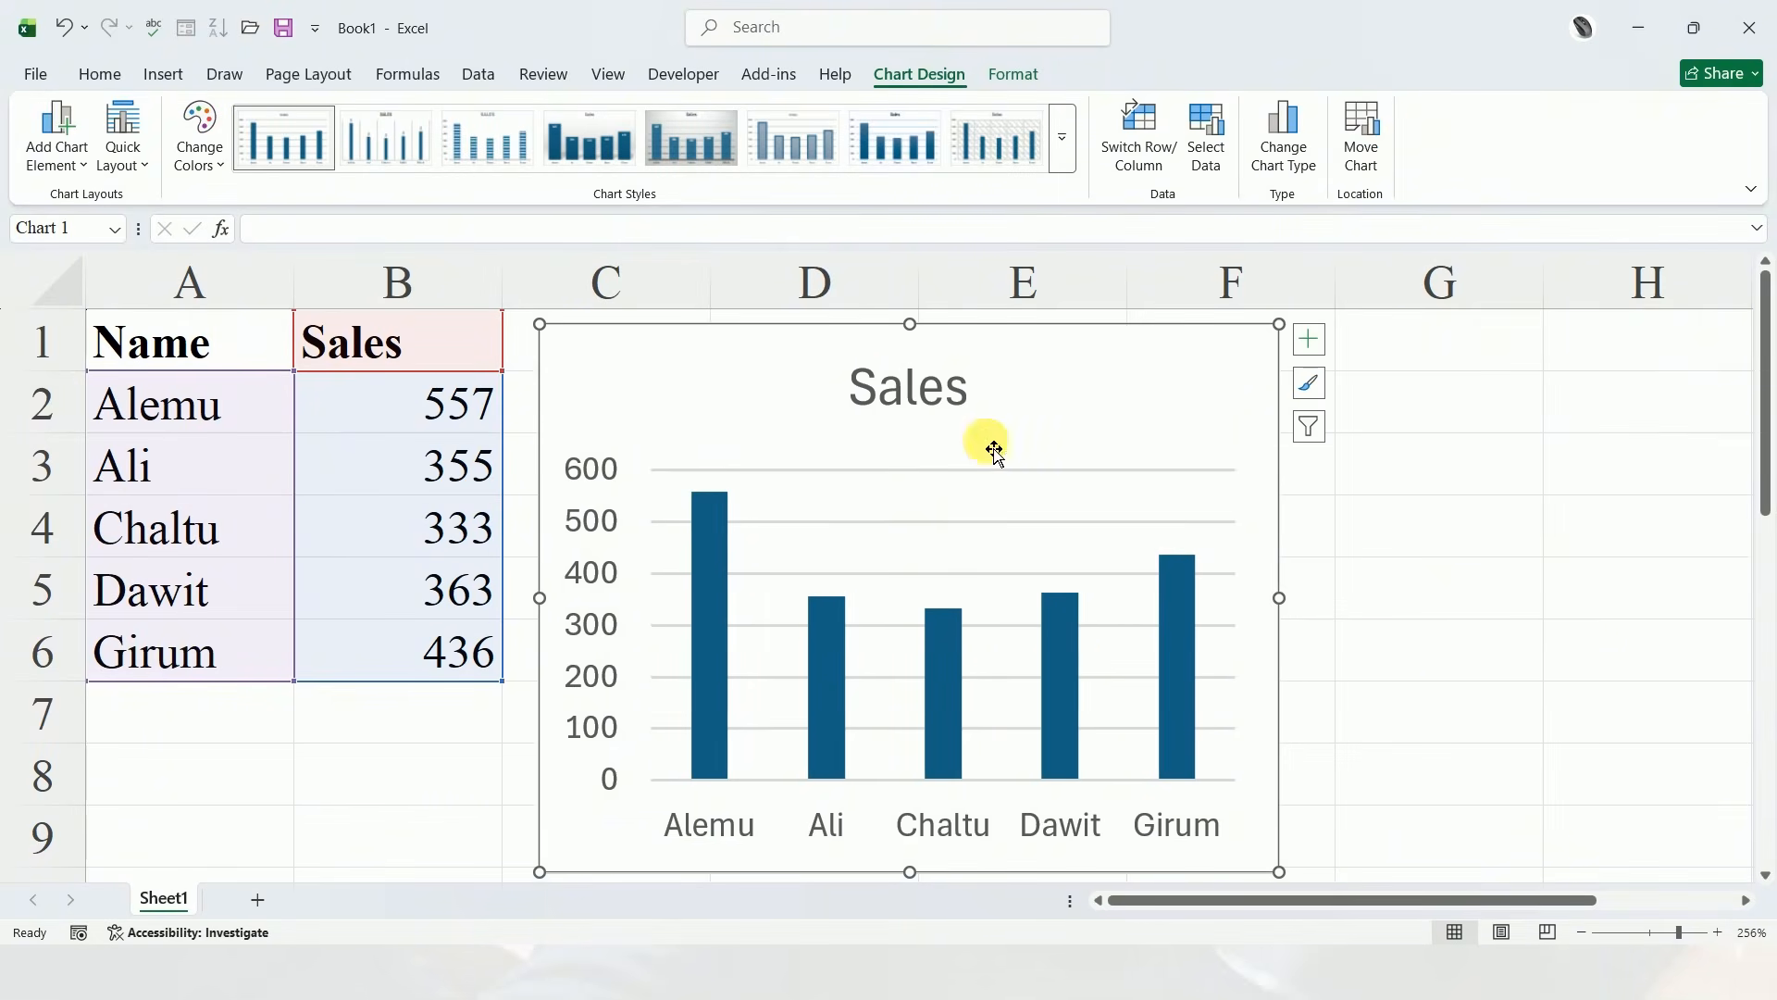
pyautogui.click(1426, 657)
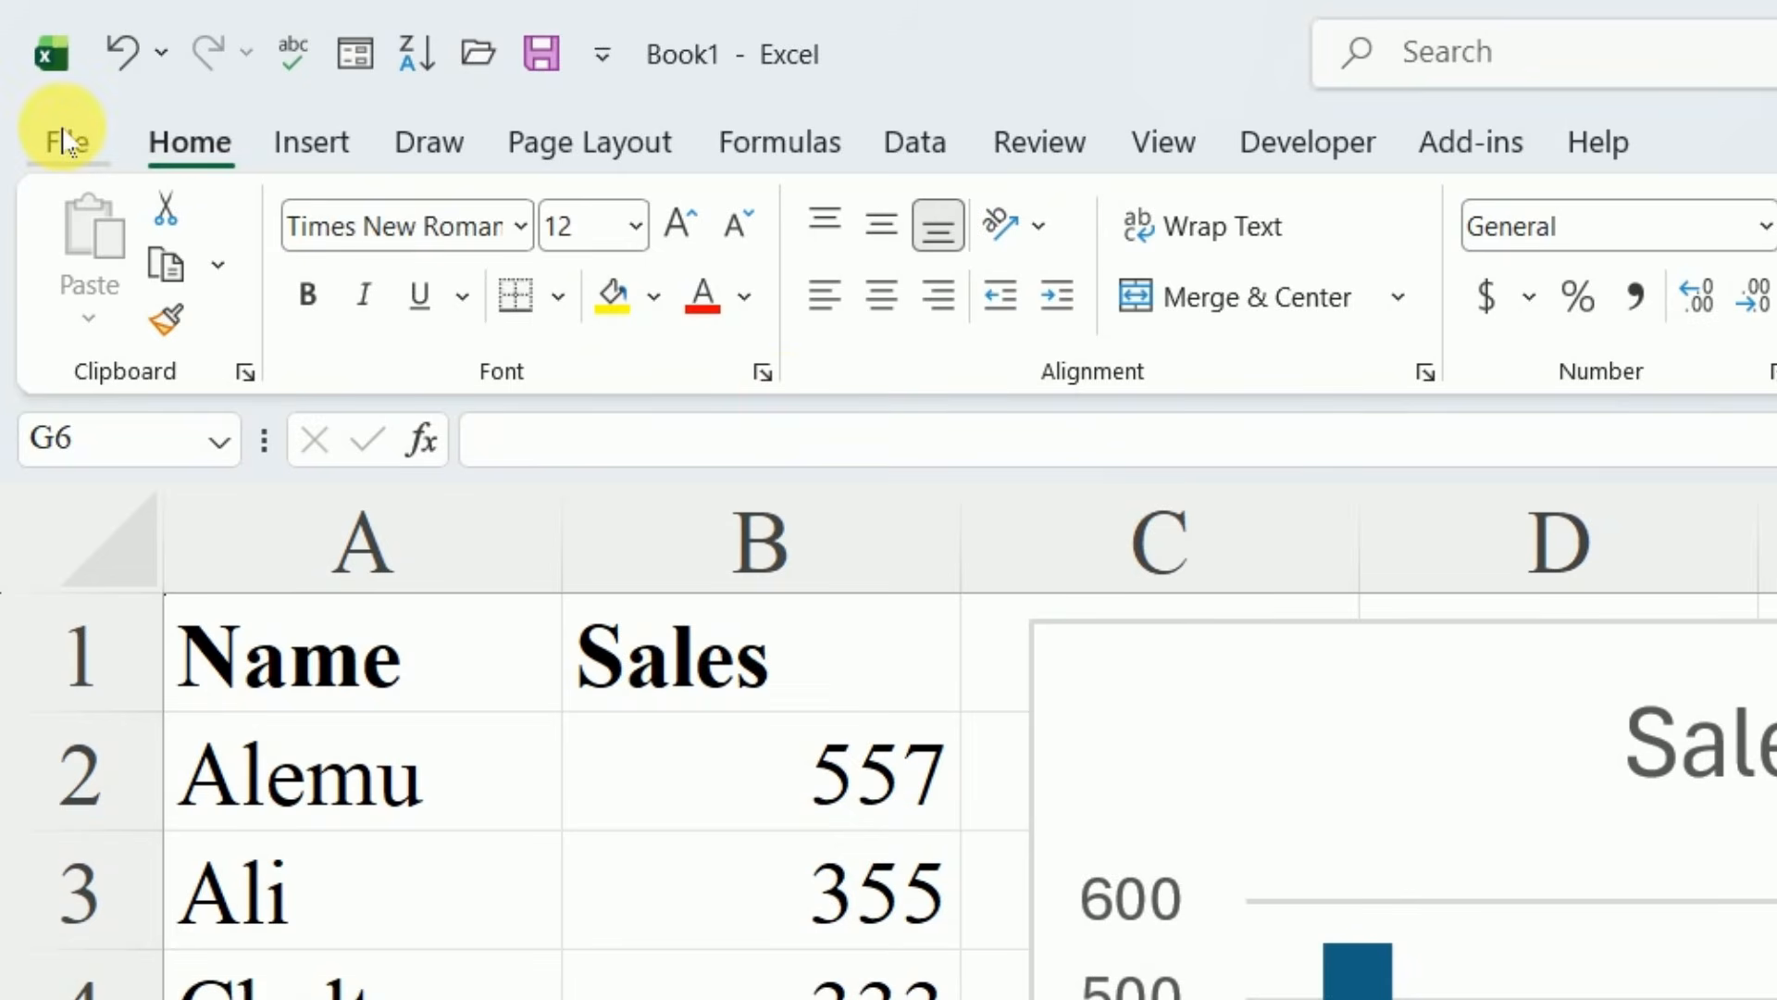
# Check the options for sharing the workbook and close them without sharing
pyautogui.click(66, 143)
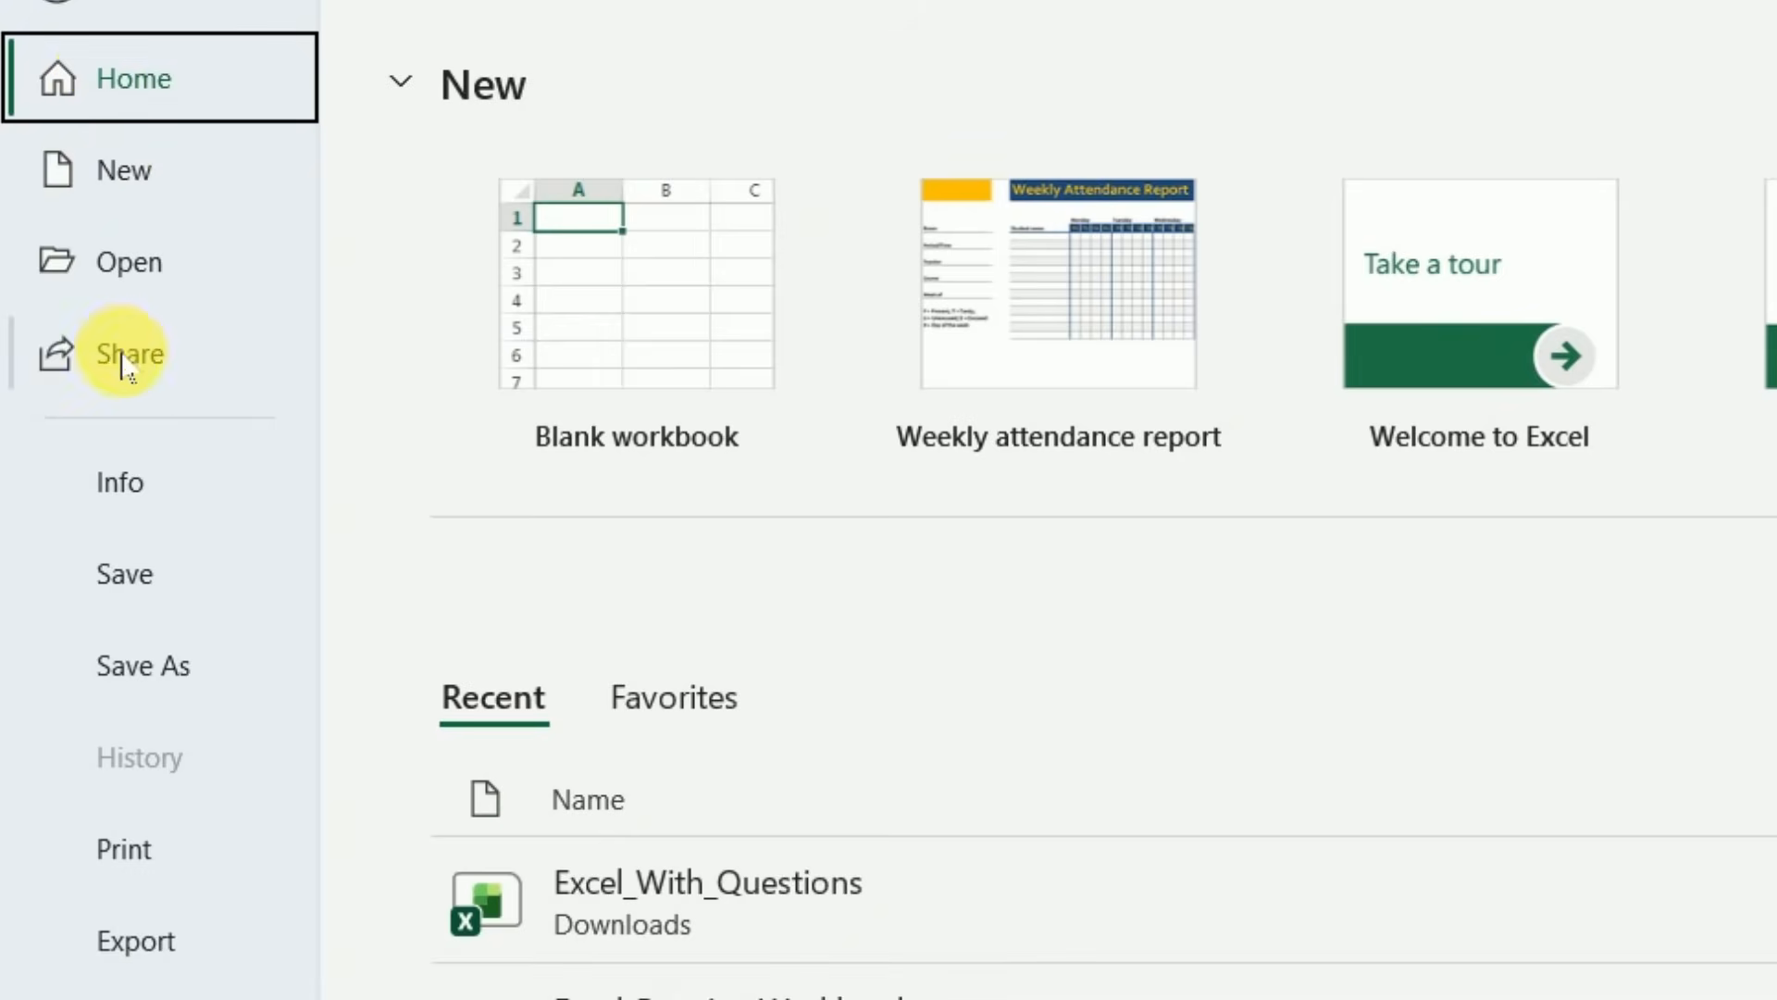
pyautogui.click(138, 356)
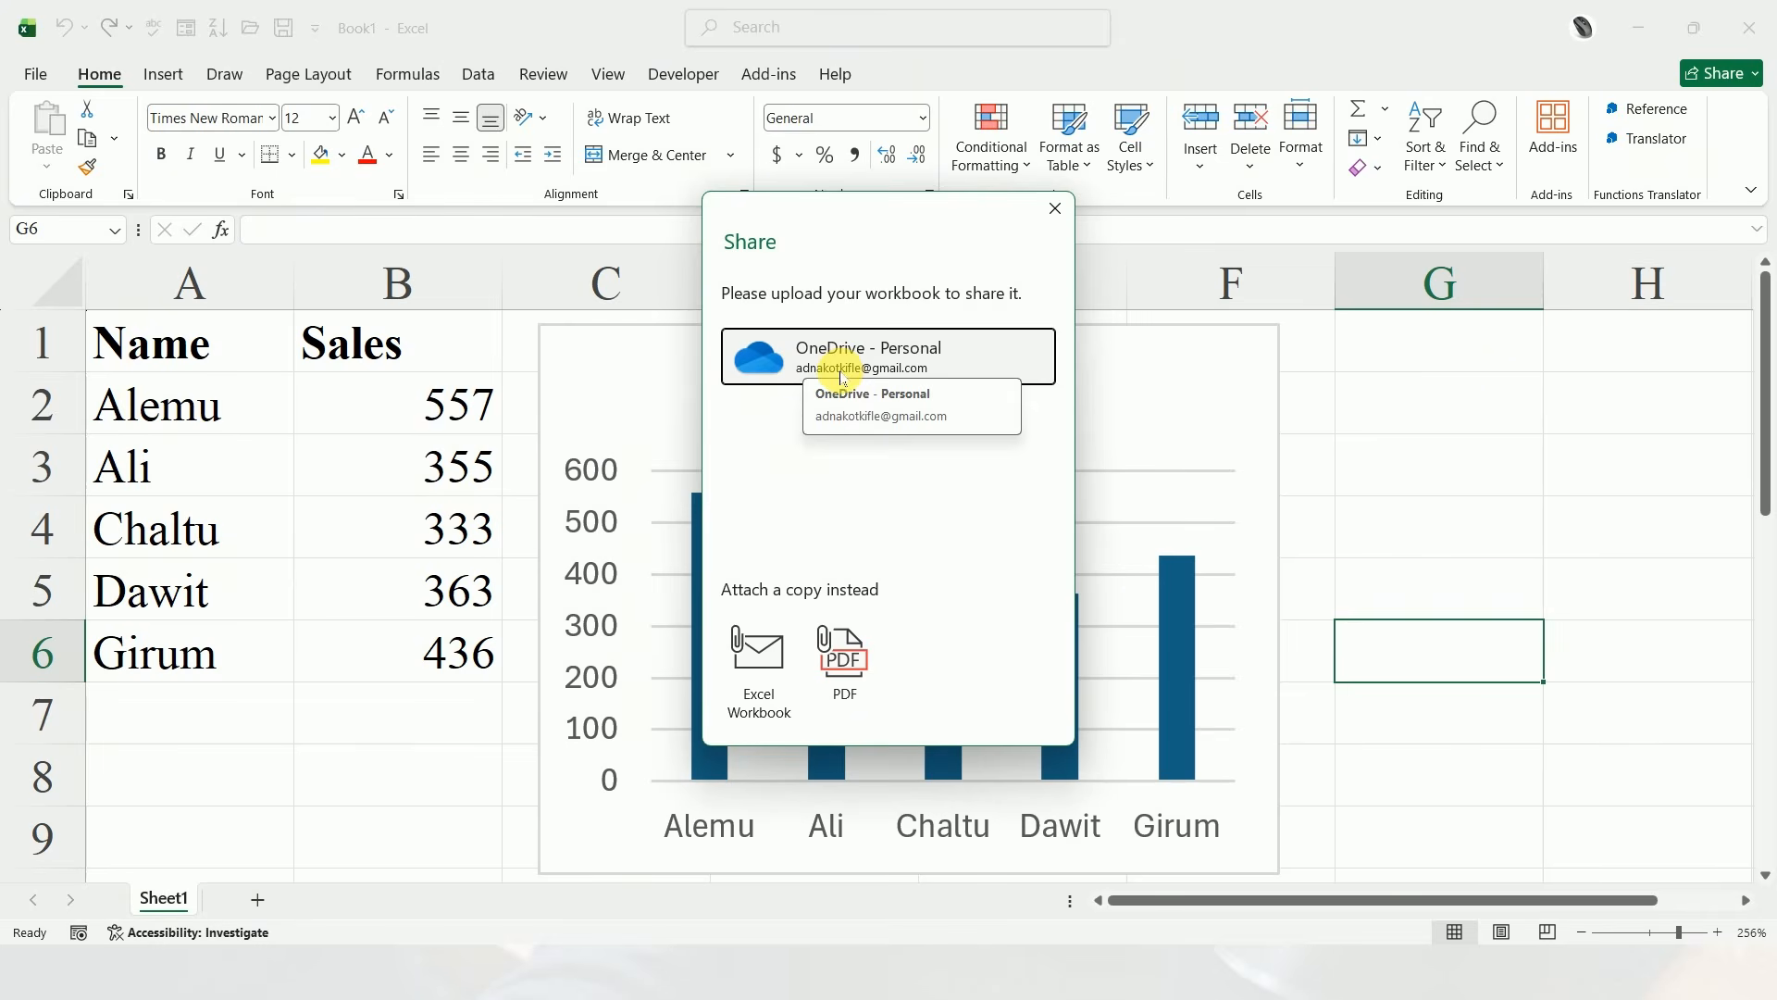
pyautogui.click(1056, 208)
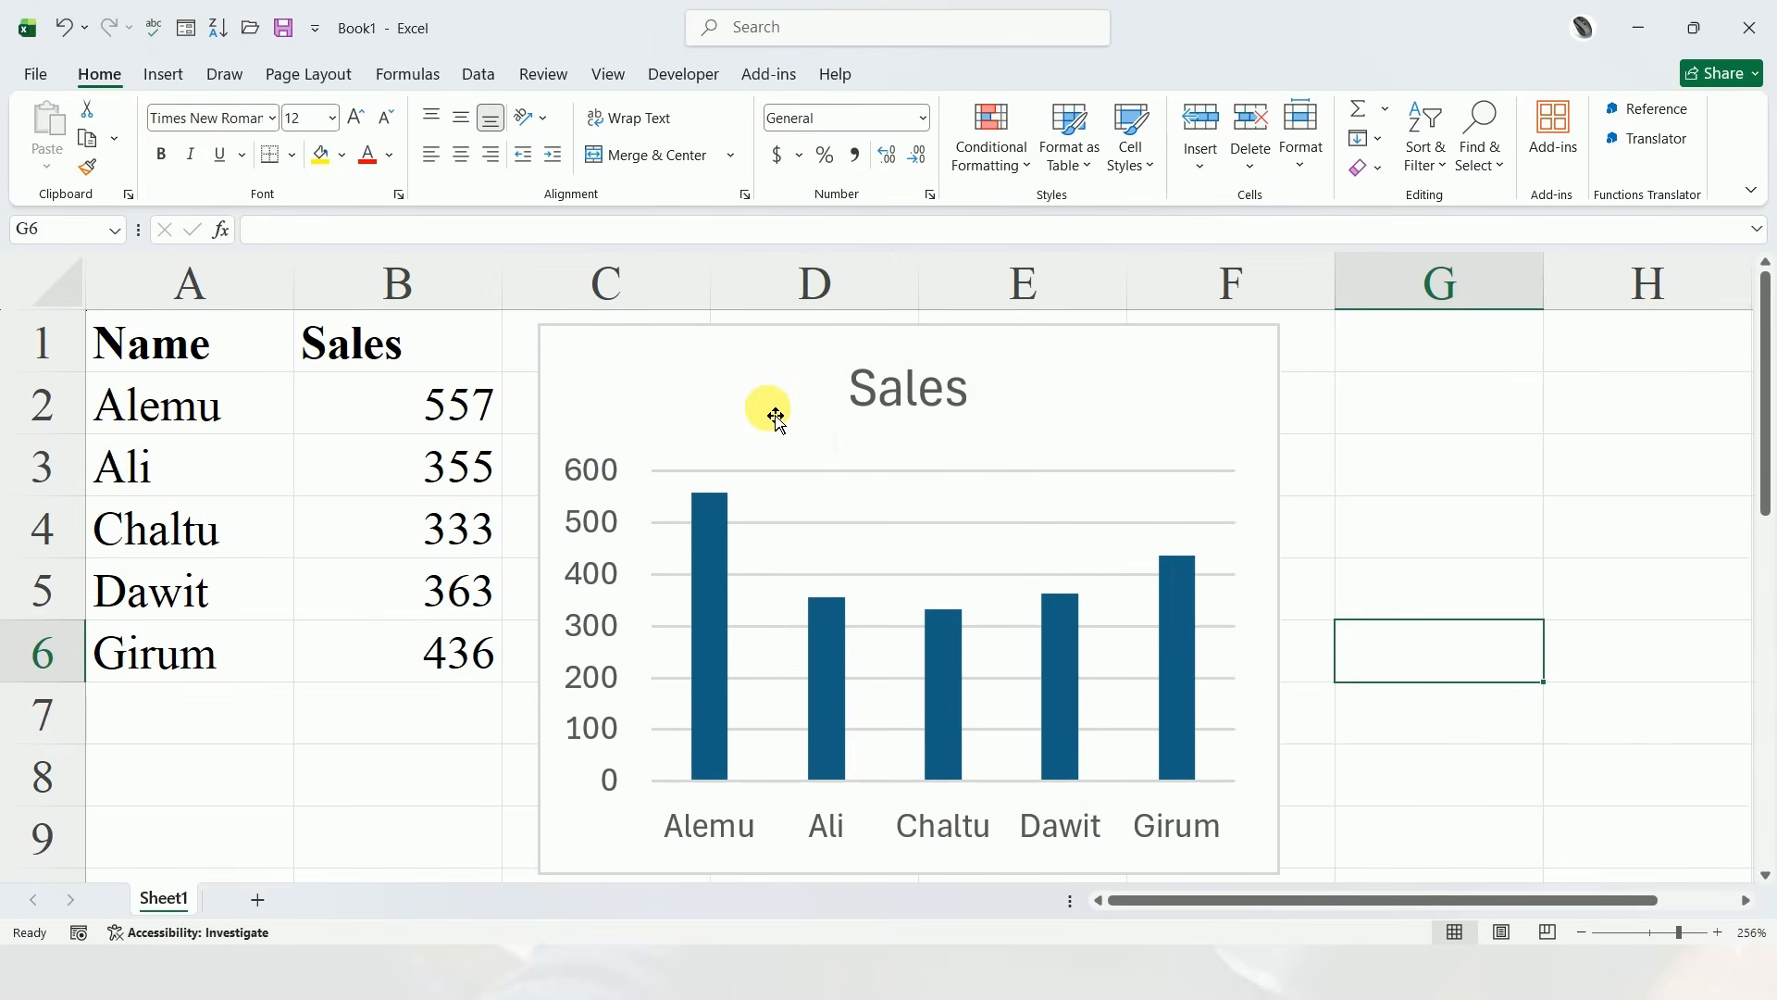
# Save the workbook on this PC as "June report" in the My works folder on the Desktop
pyautogui.click(43, 74)
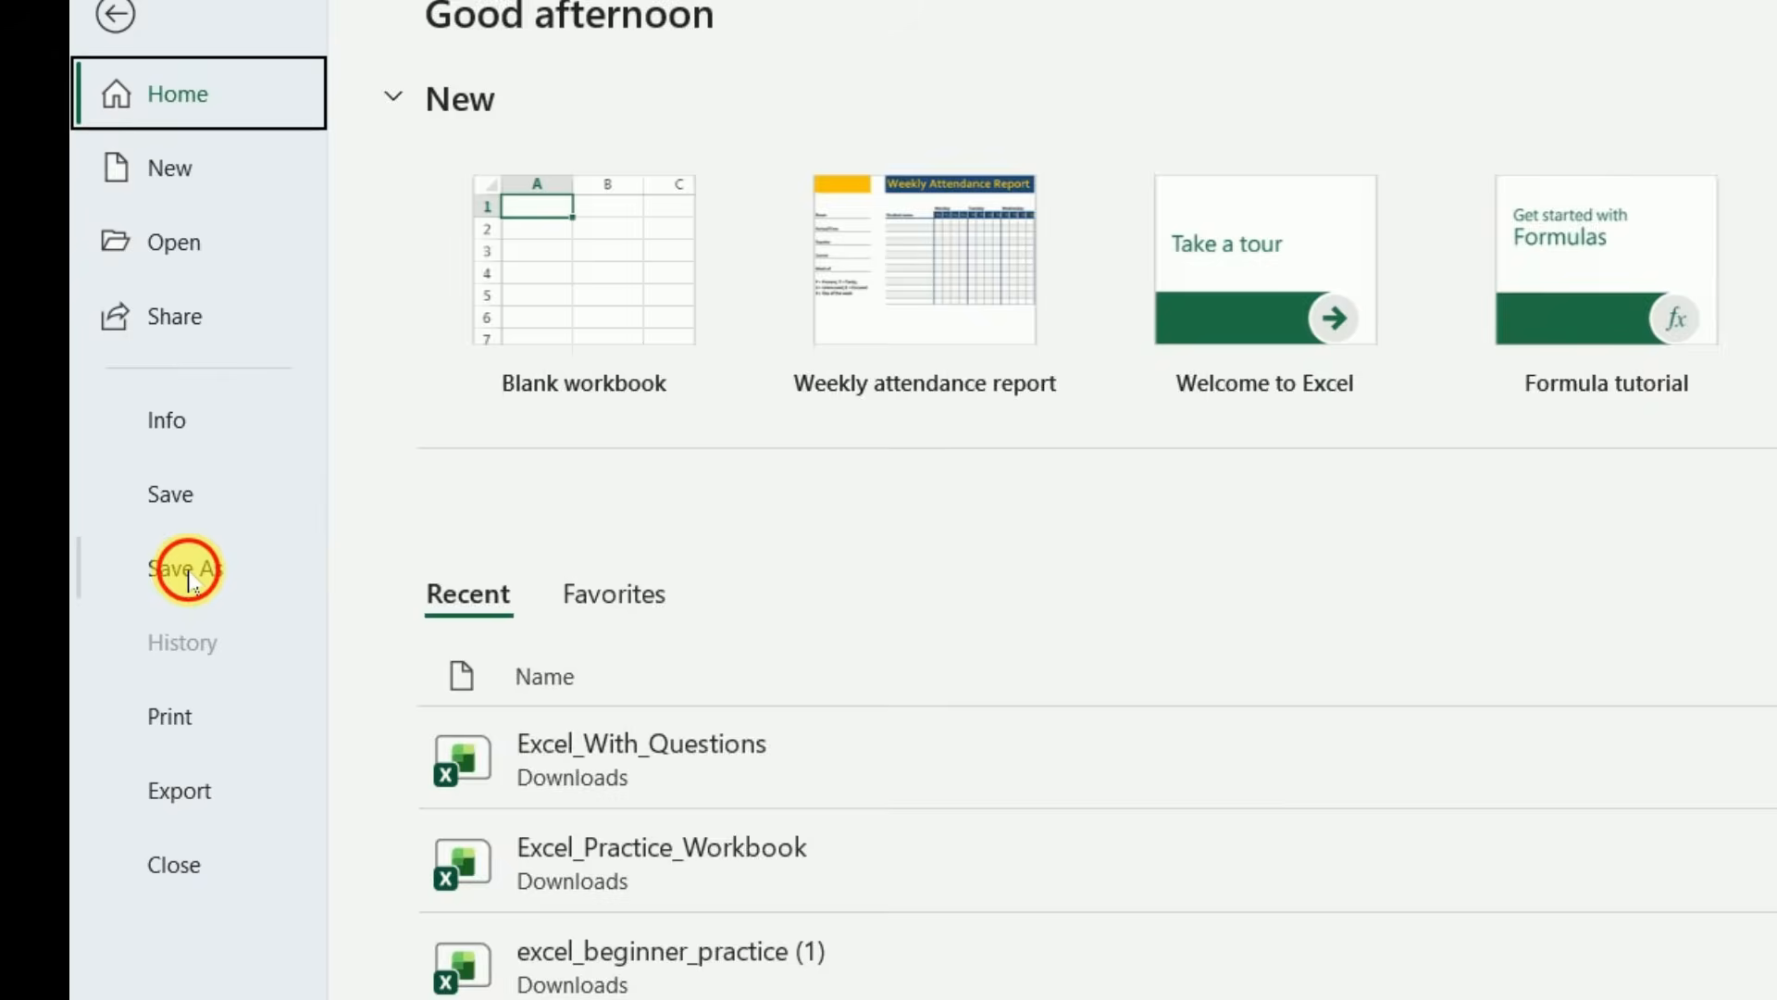
pyautogui.click(72, 424)
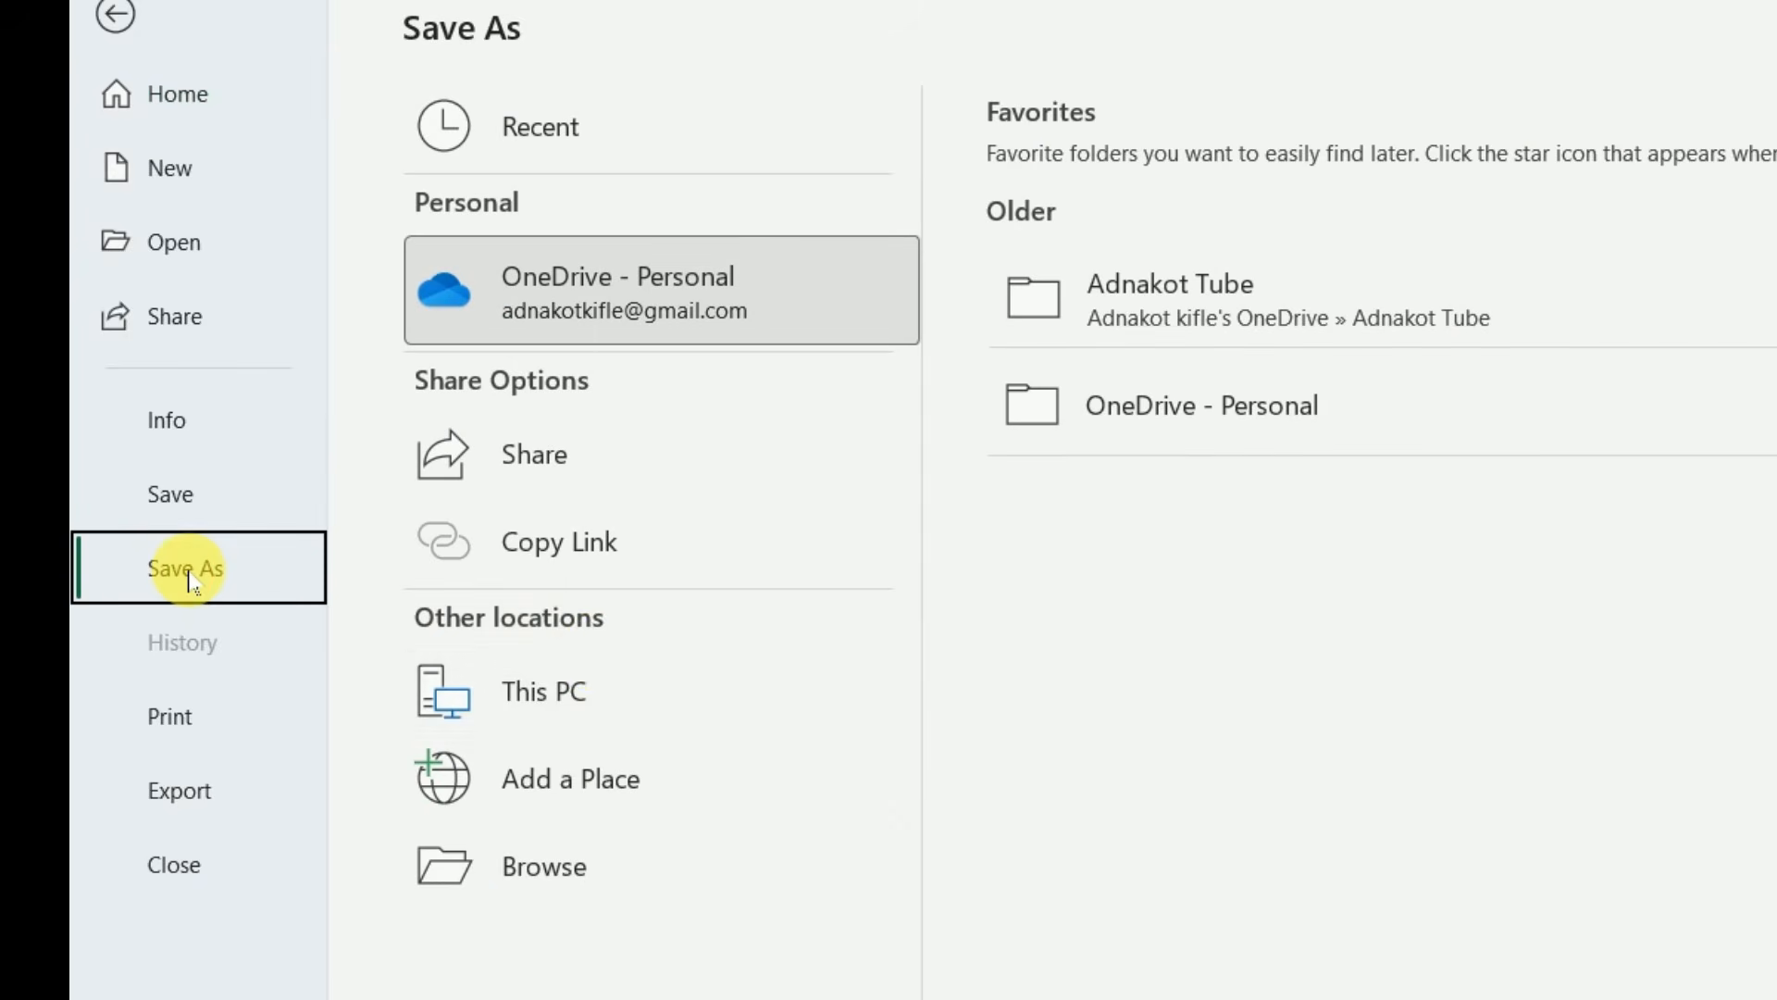
pyautogui.click(579, 691)
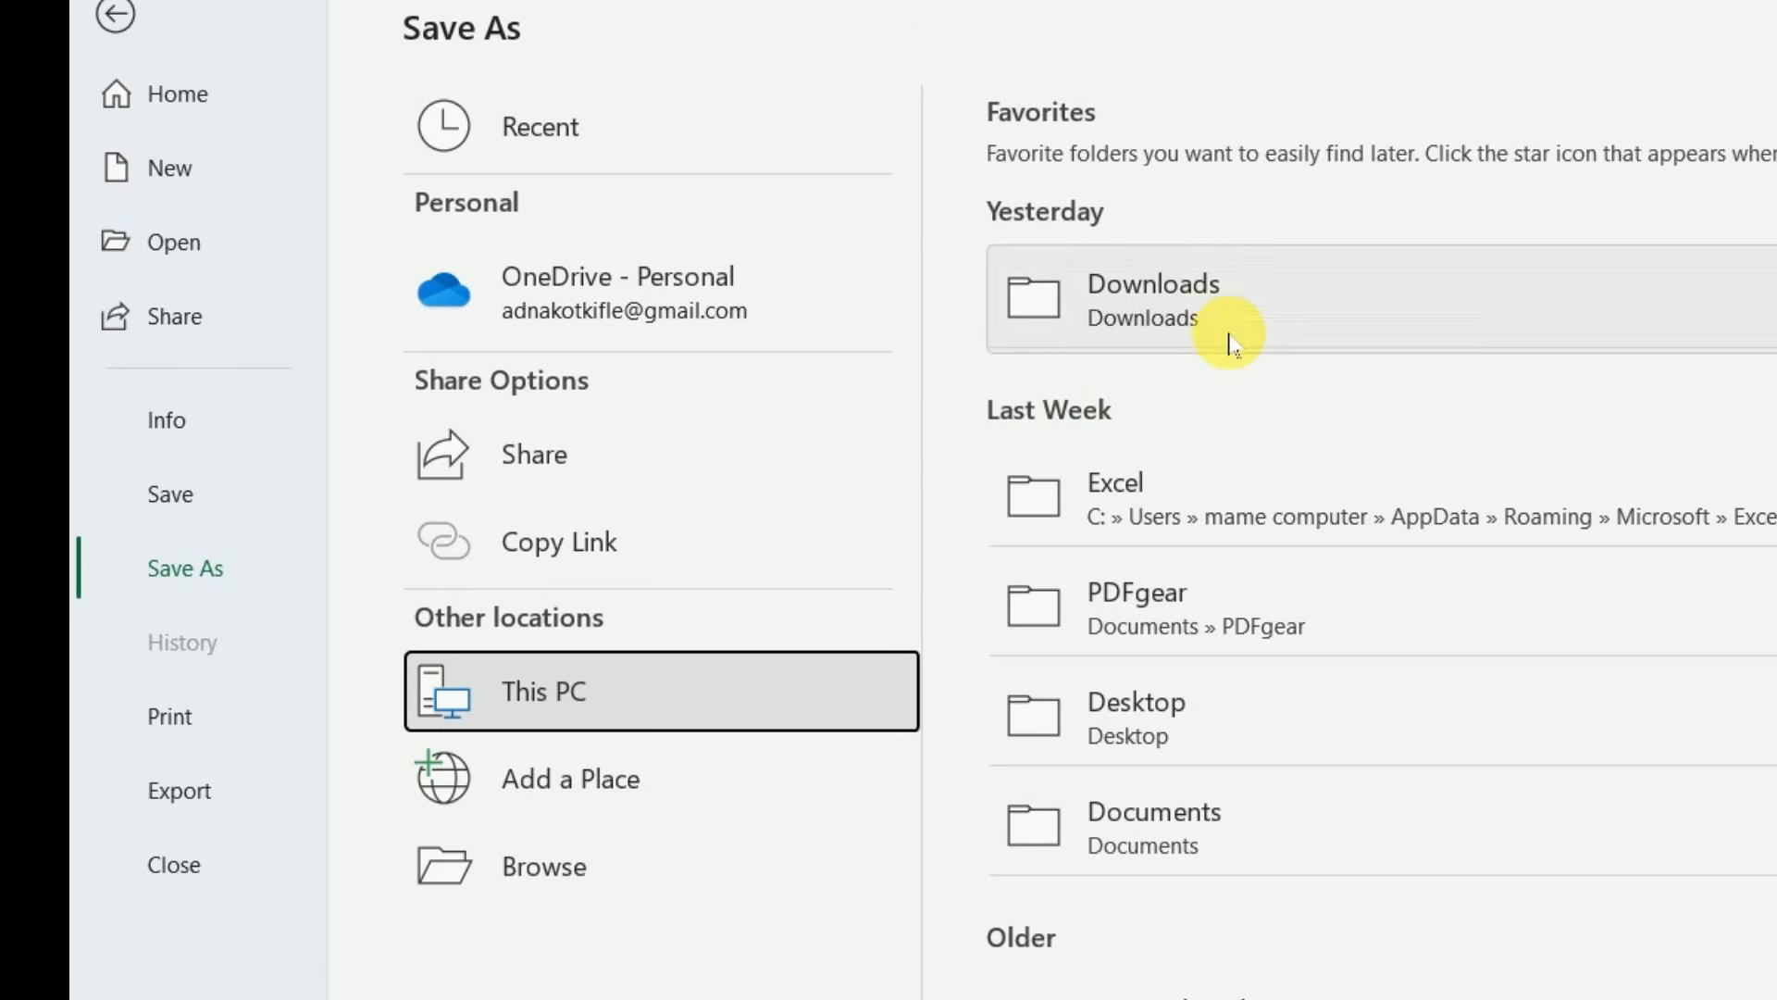
pyautogui.click(1210, 736)
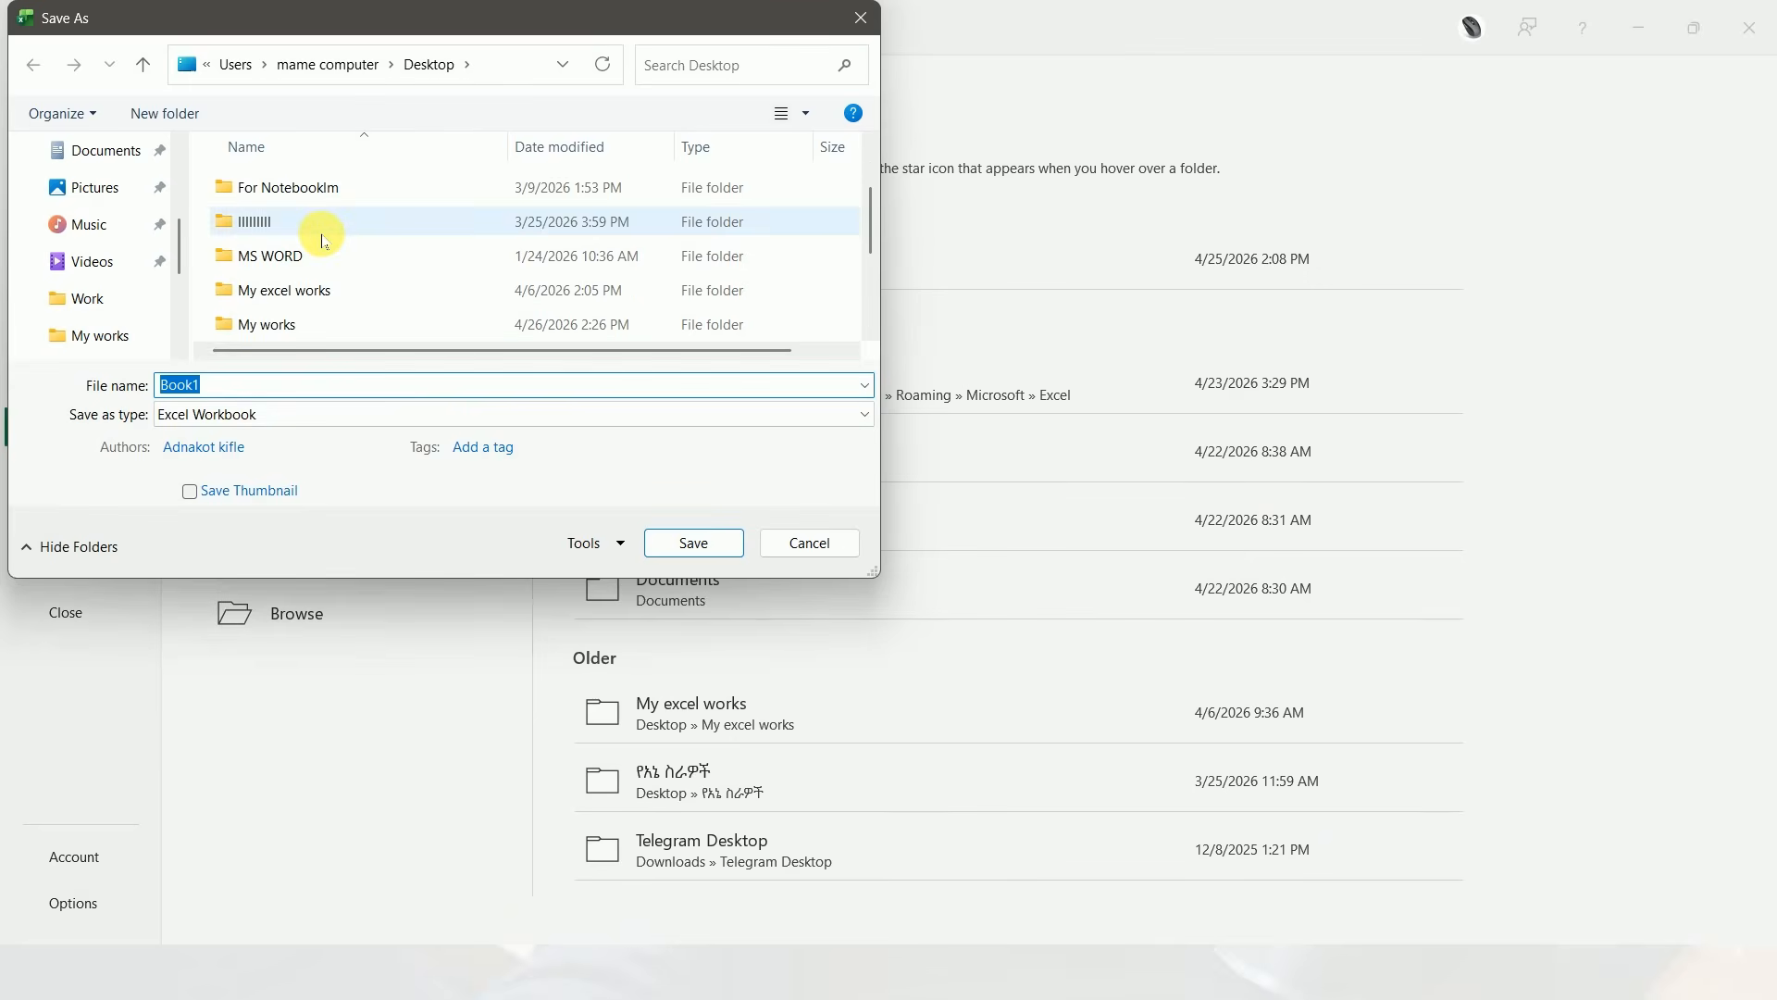
pyautogui.scroll(-1, 335, 262)
pyautogui.doubleClick(260, 228)
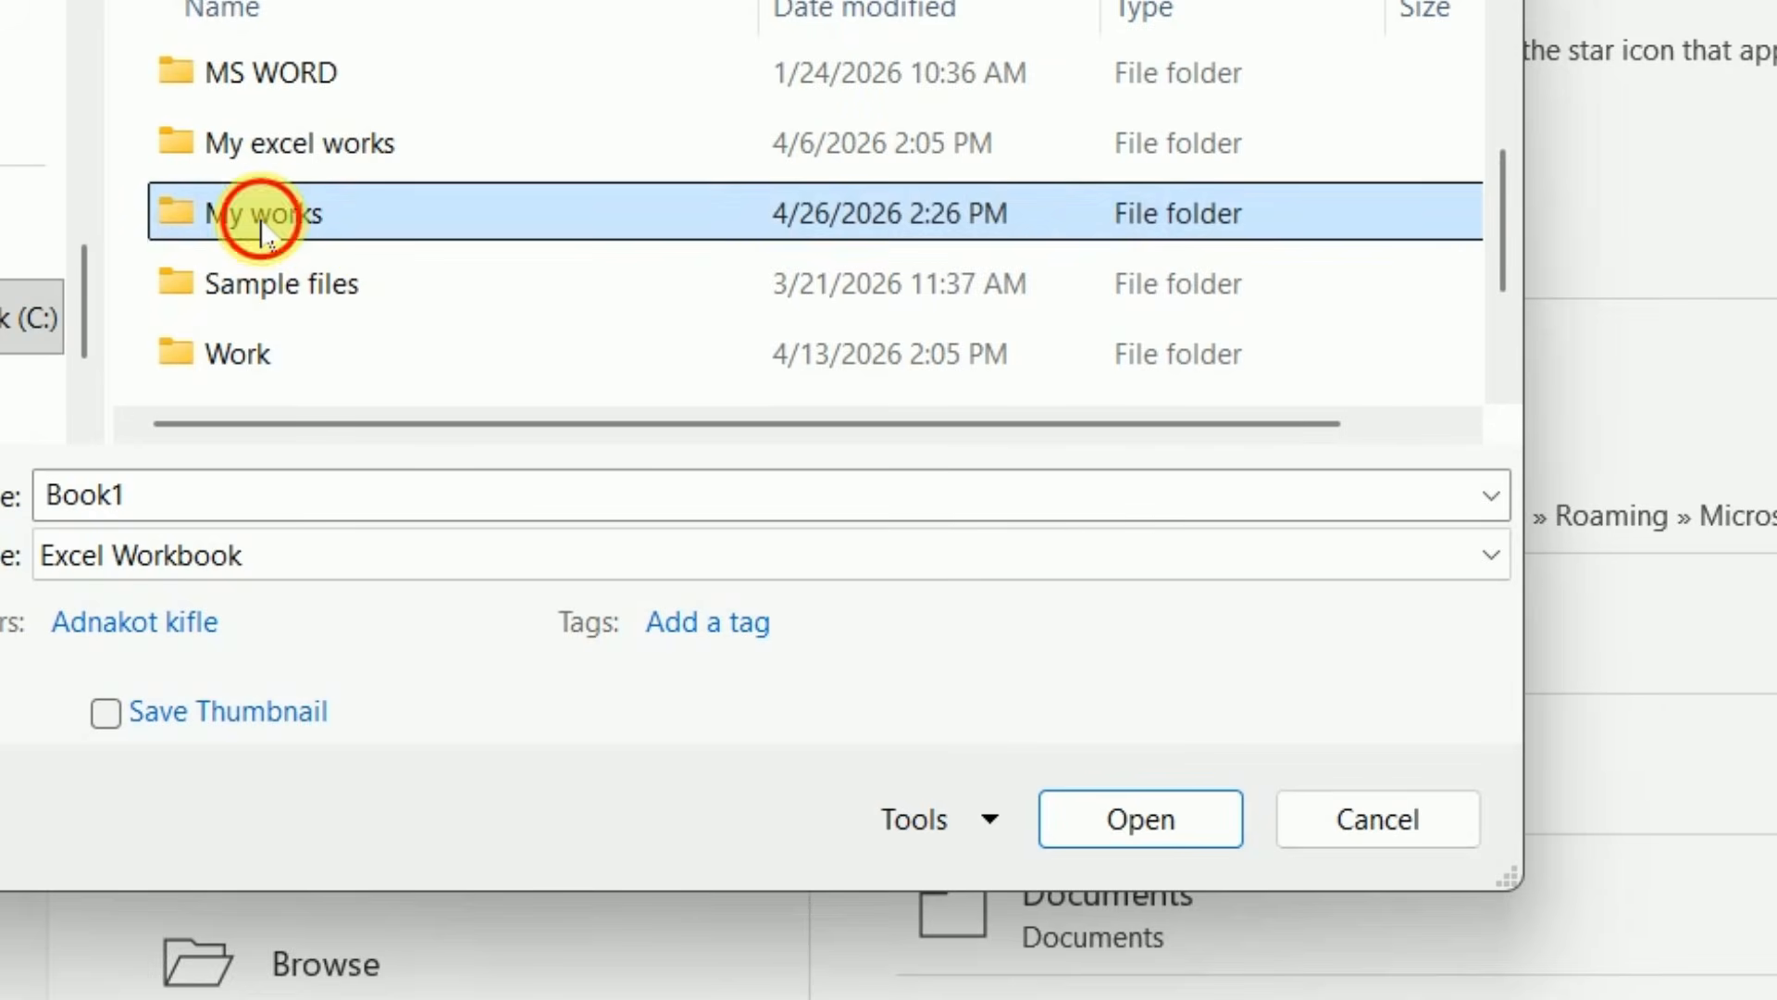
pyautogui.click(254, 510)
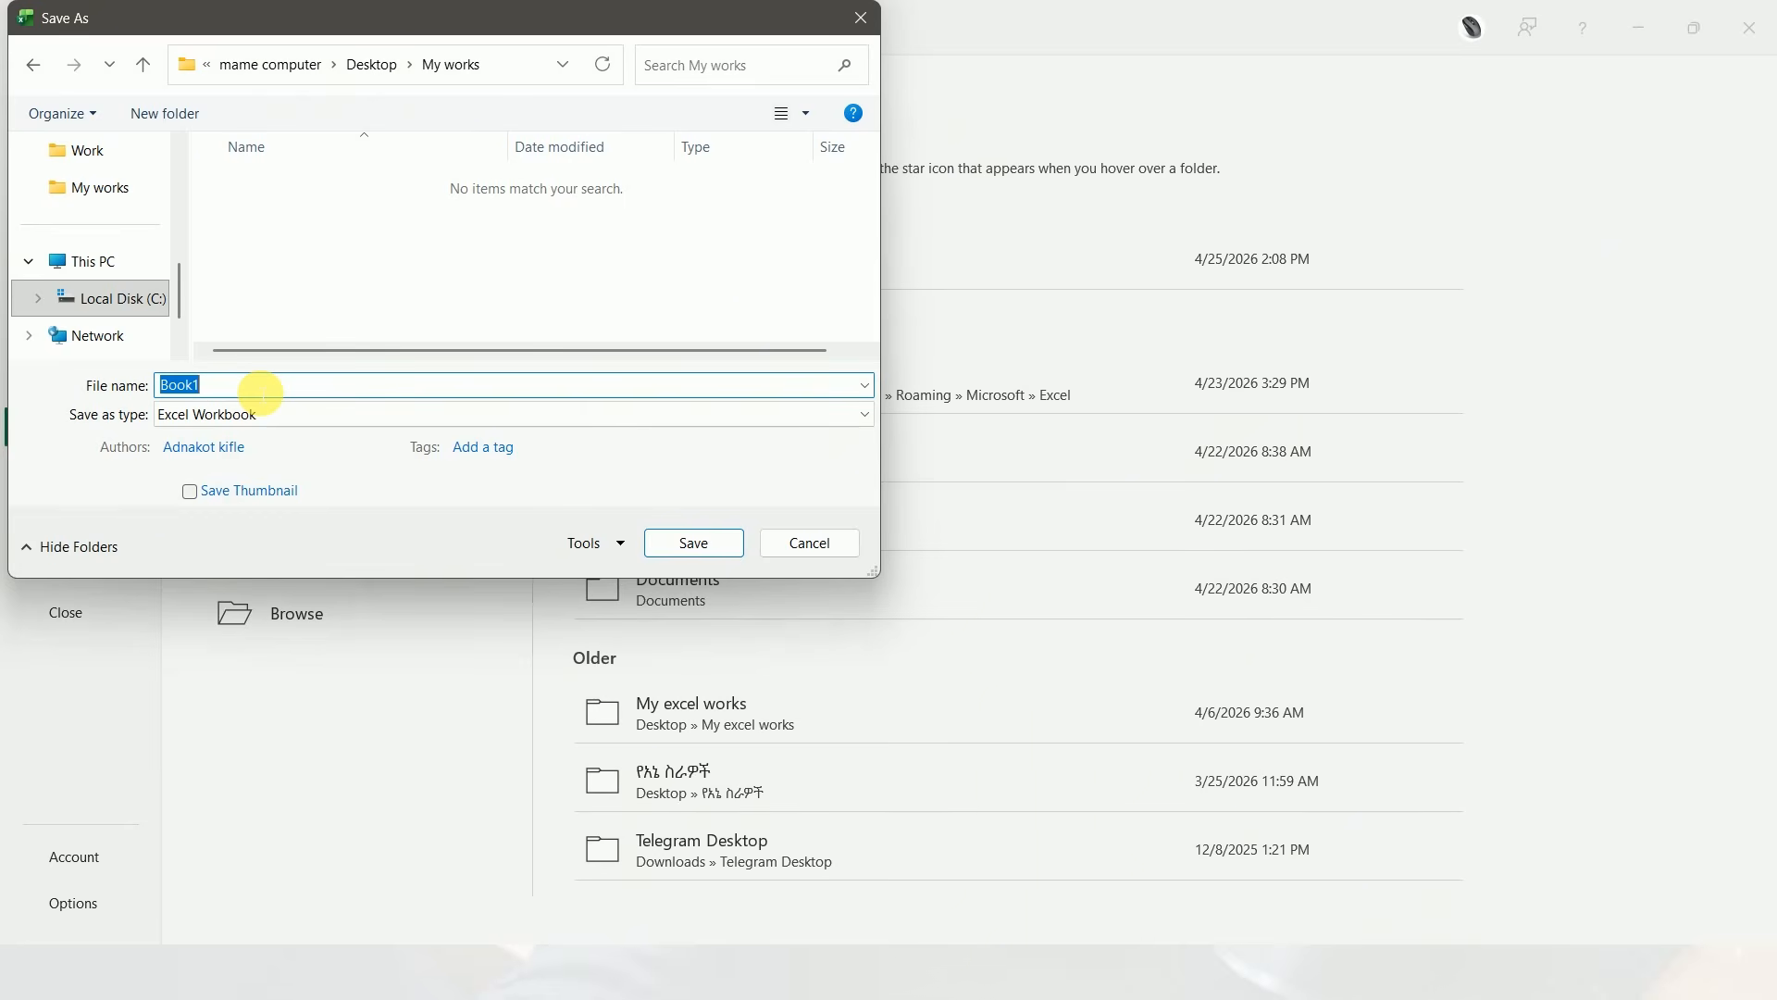
pyautogui.write('June report')
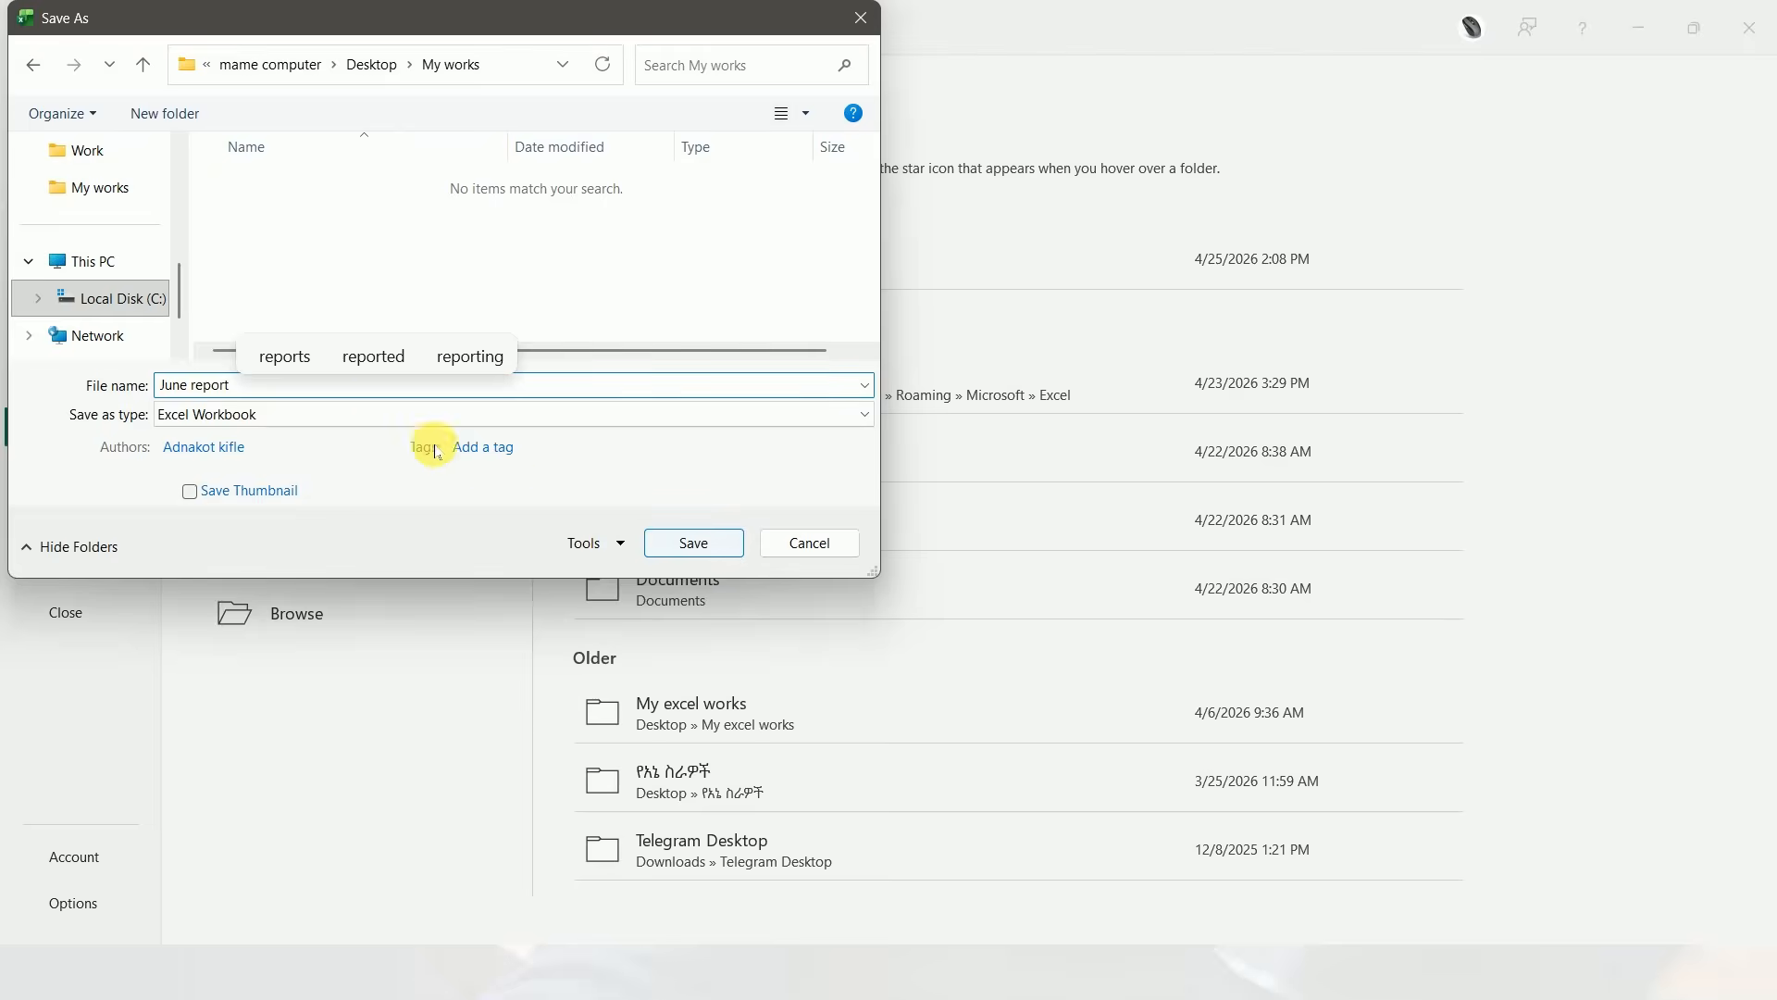
pyautogui.click(1313, 682)
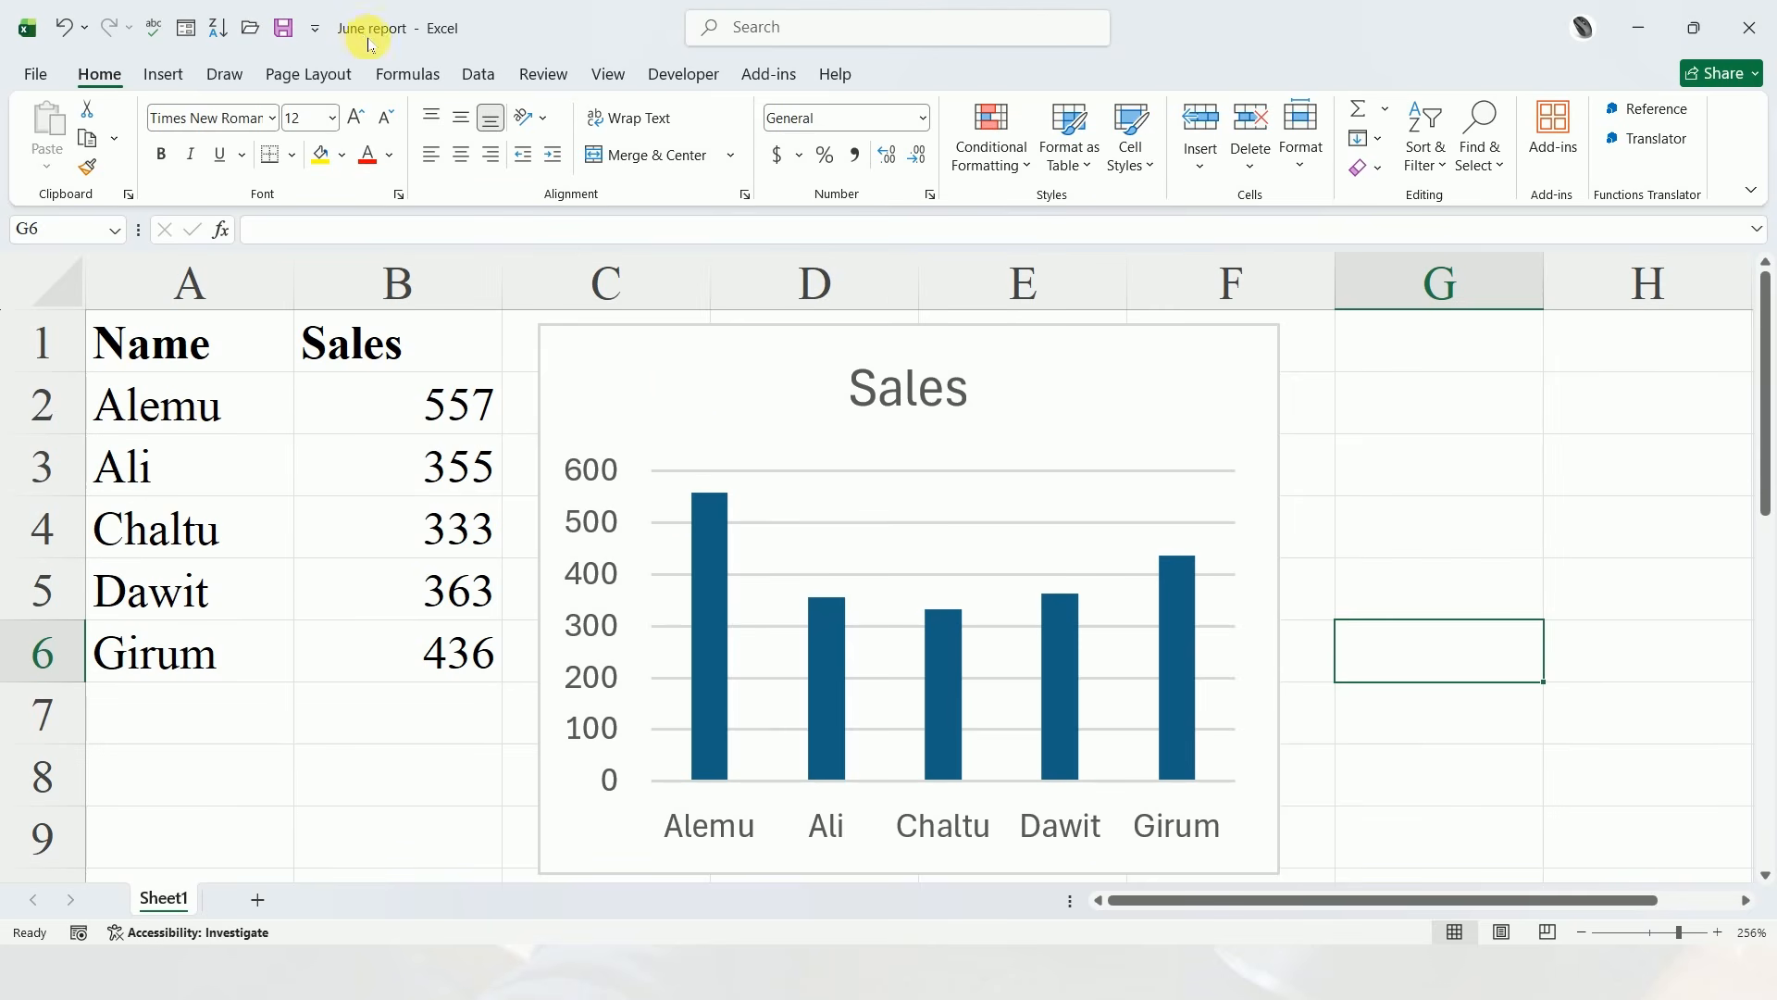
# Switch to the Windows desktop and open the My works folder in File Explorer
pyautogui.press('super+d')
pyautogui.click(859, 367)
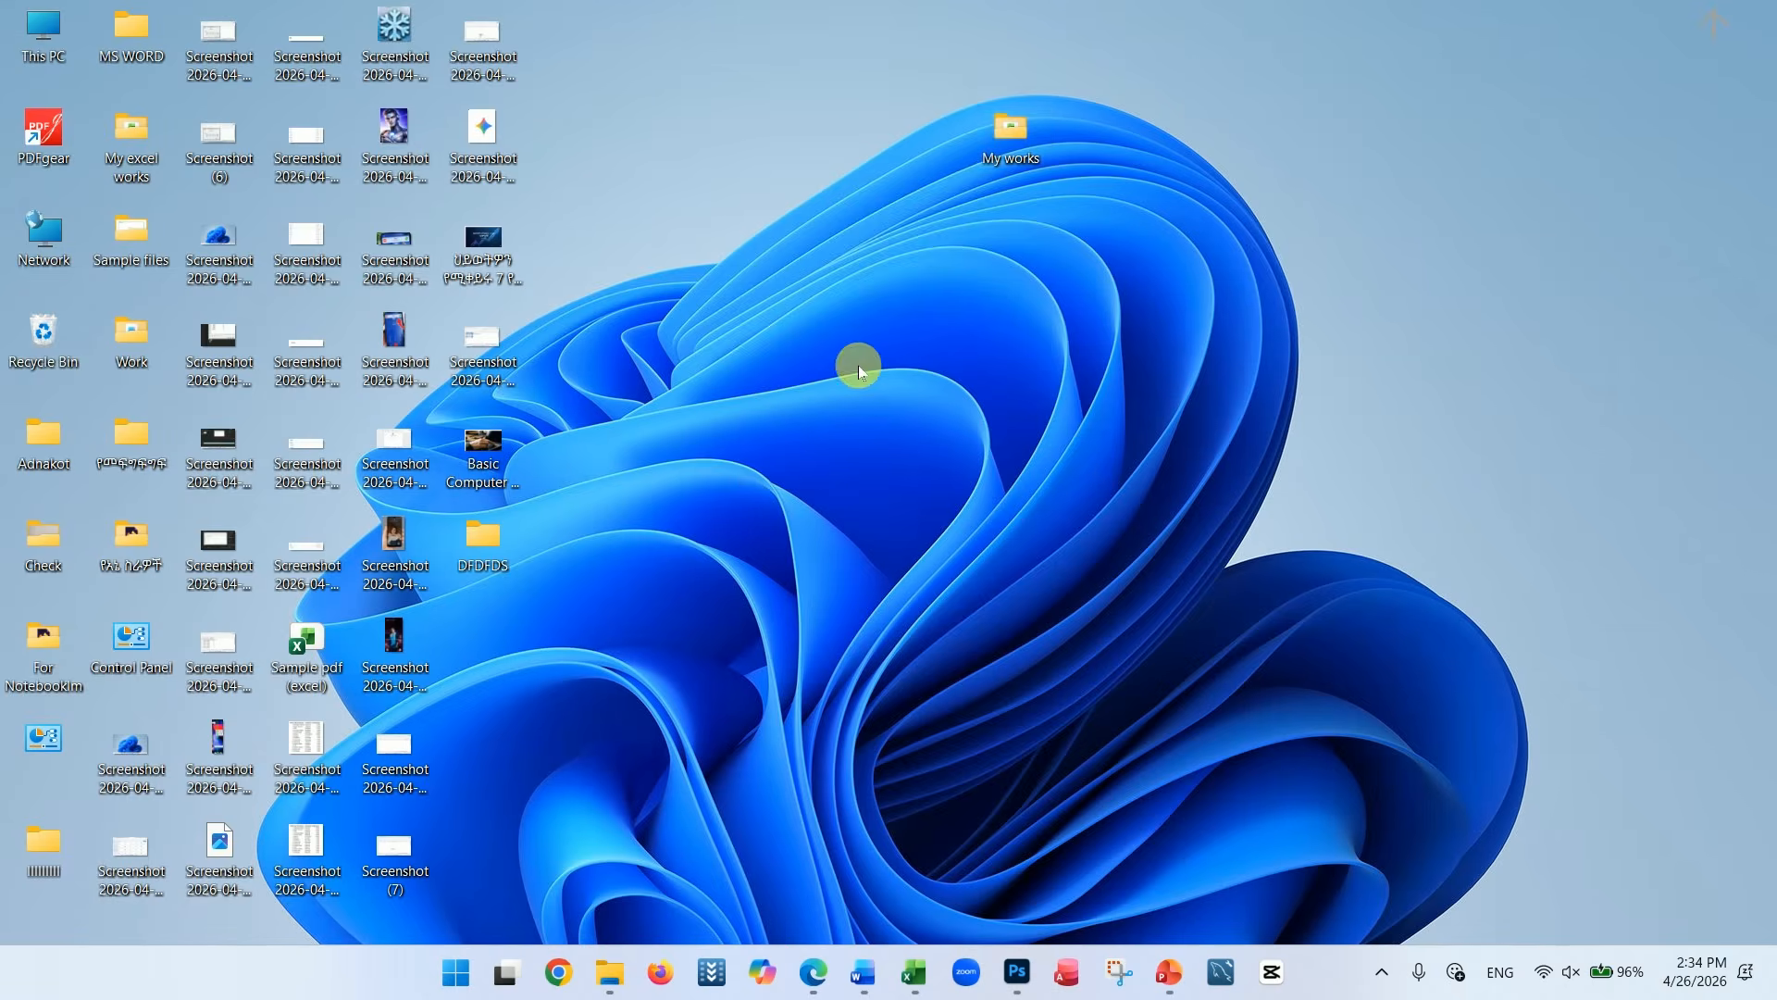
pyautogui.doubleClick(1012, 148)
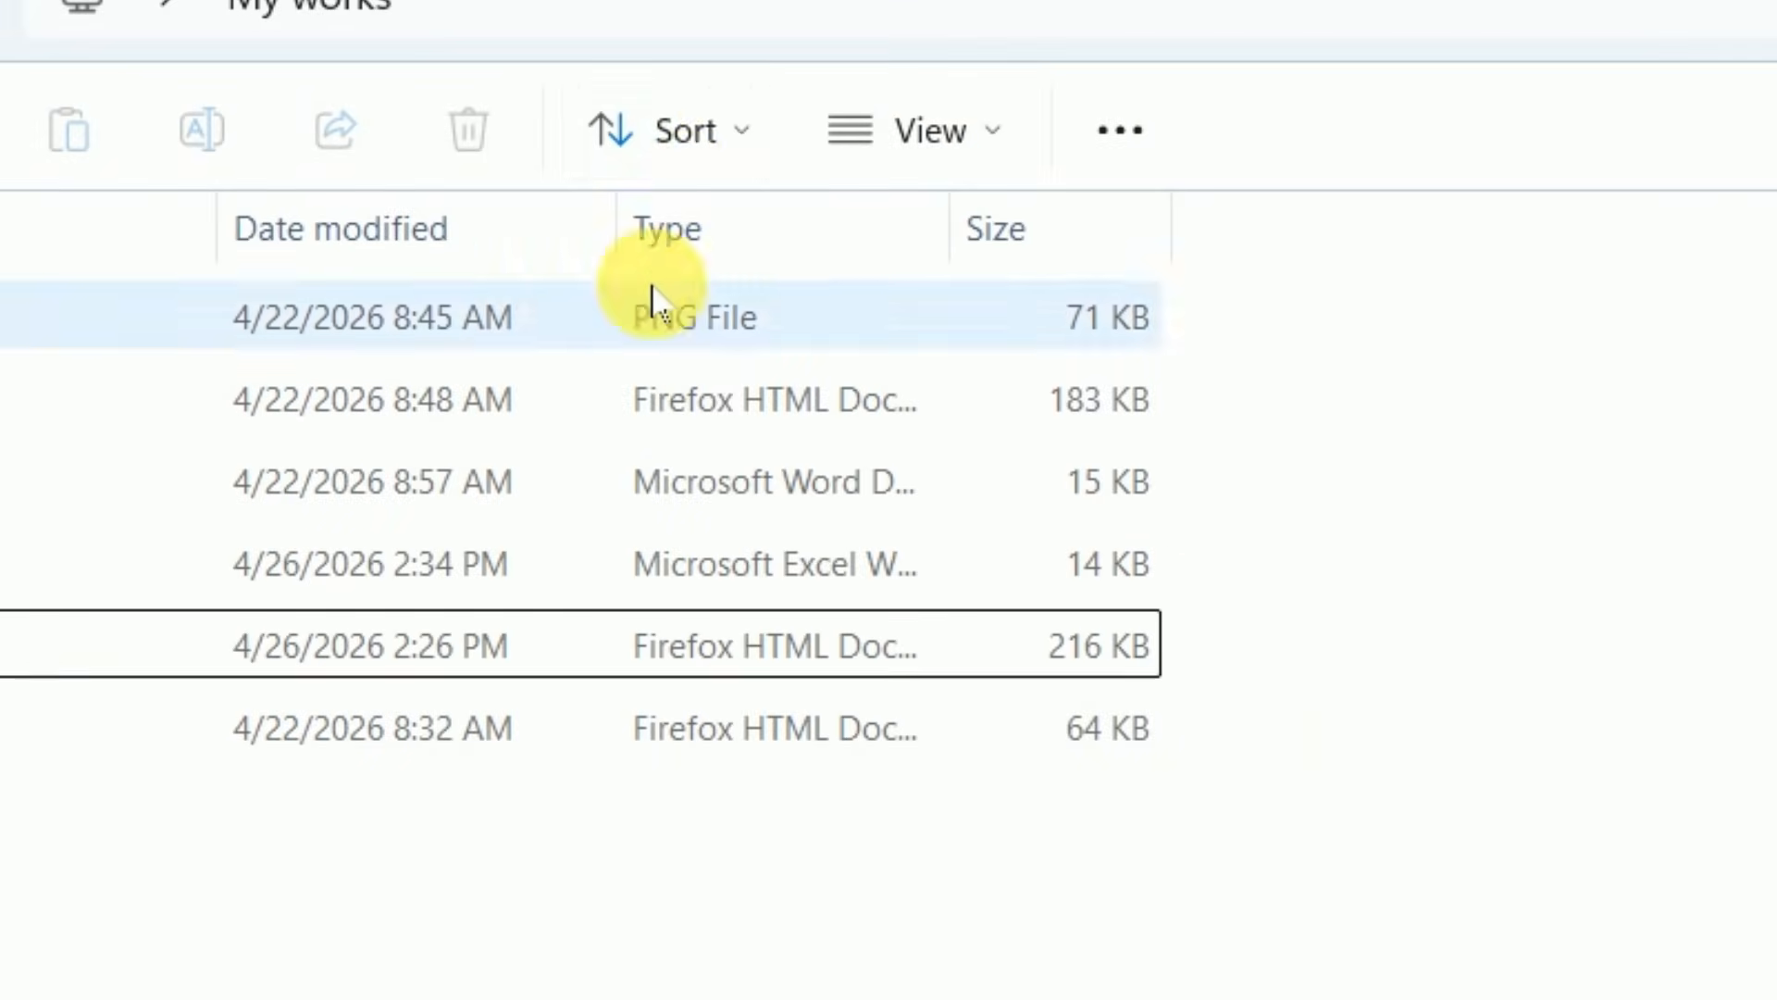
# Sort the files in the My works folder by date modified, in descending order
pyautogui.click(739, 151)
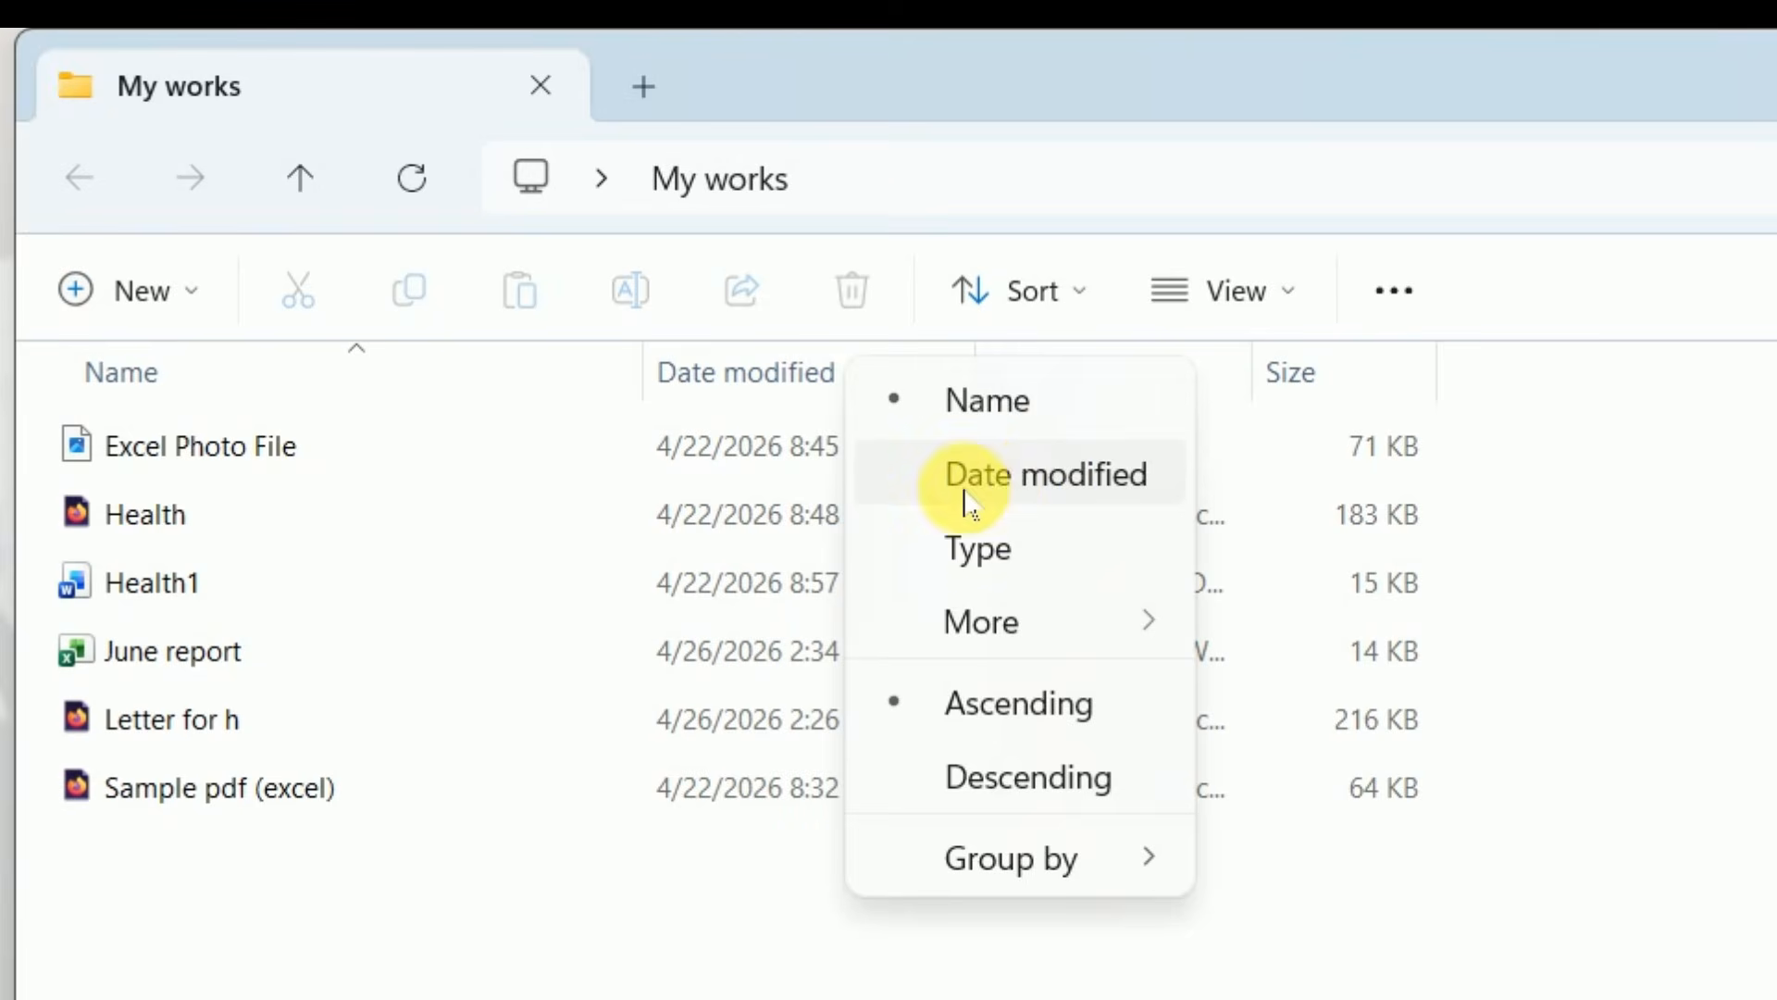
pyautogui.click(996, 483)
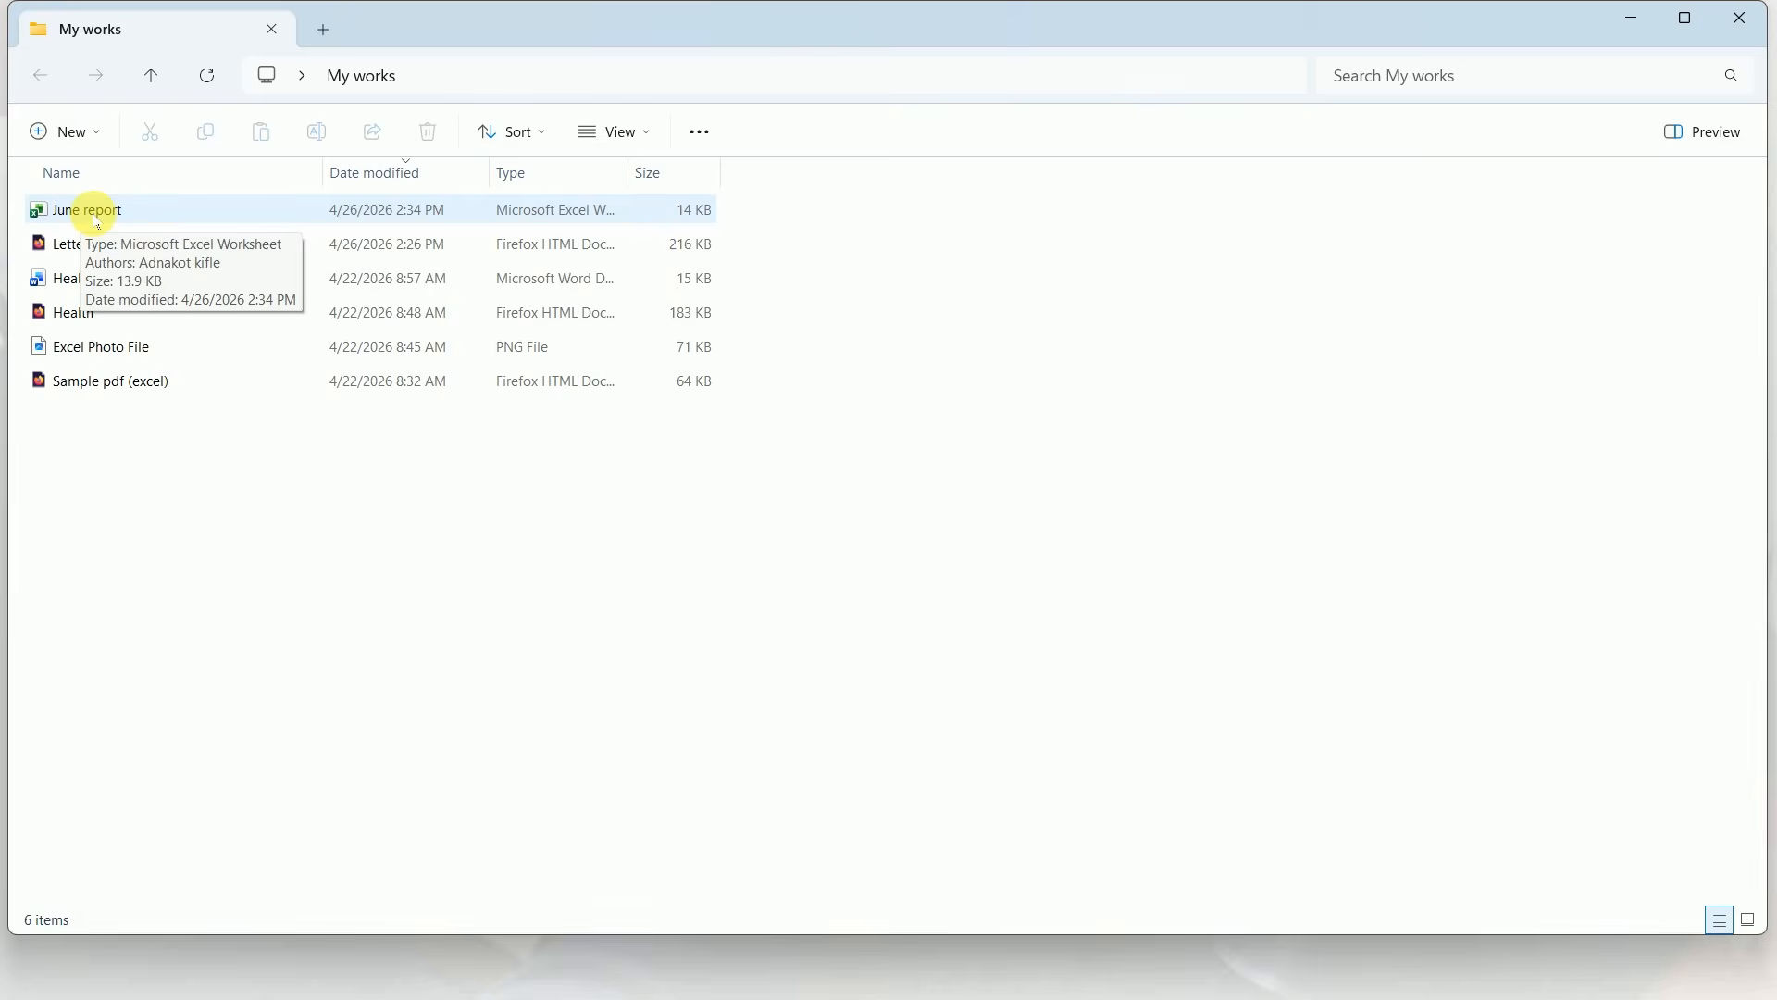
pyautogui.click(546, 139)
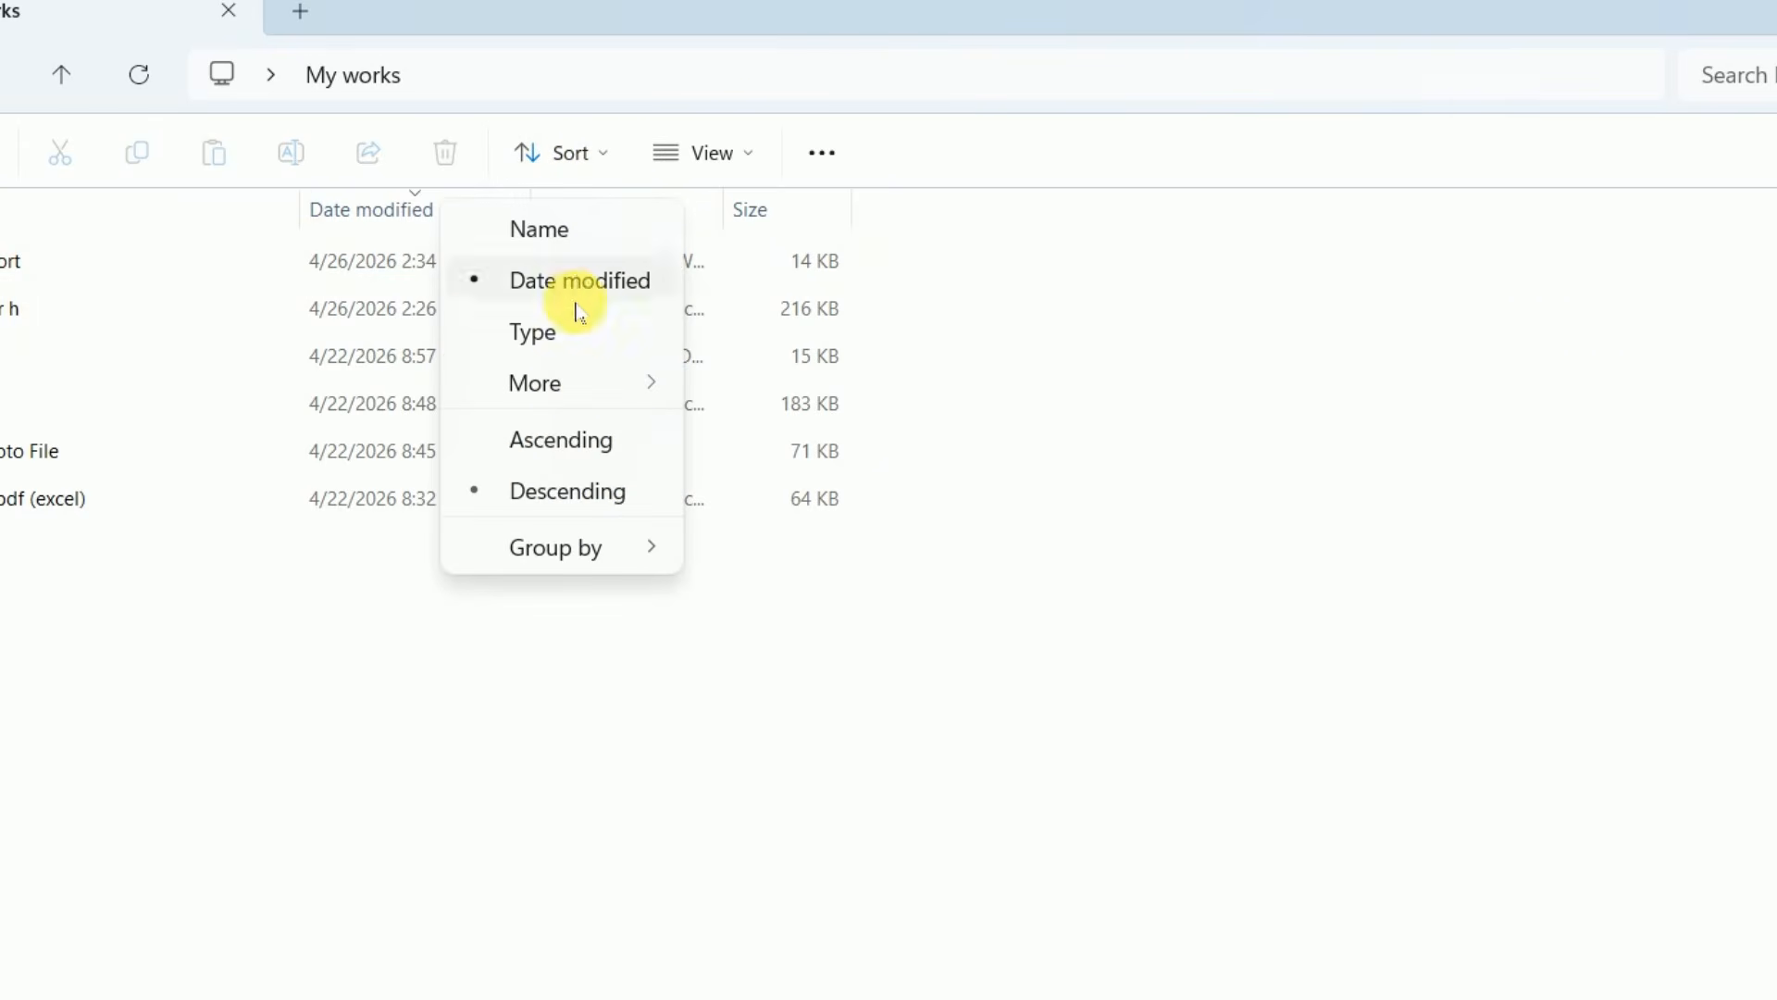
pyautogui.click(155, 645)
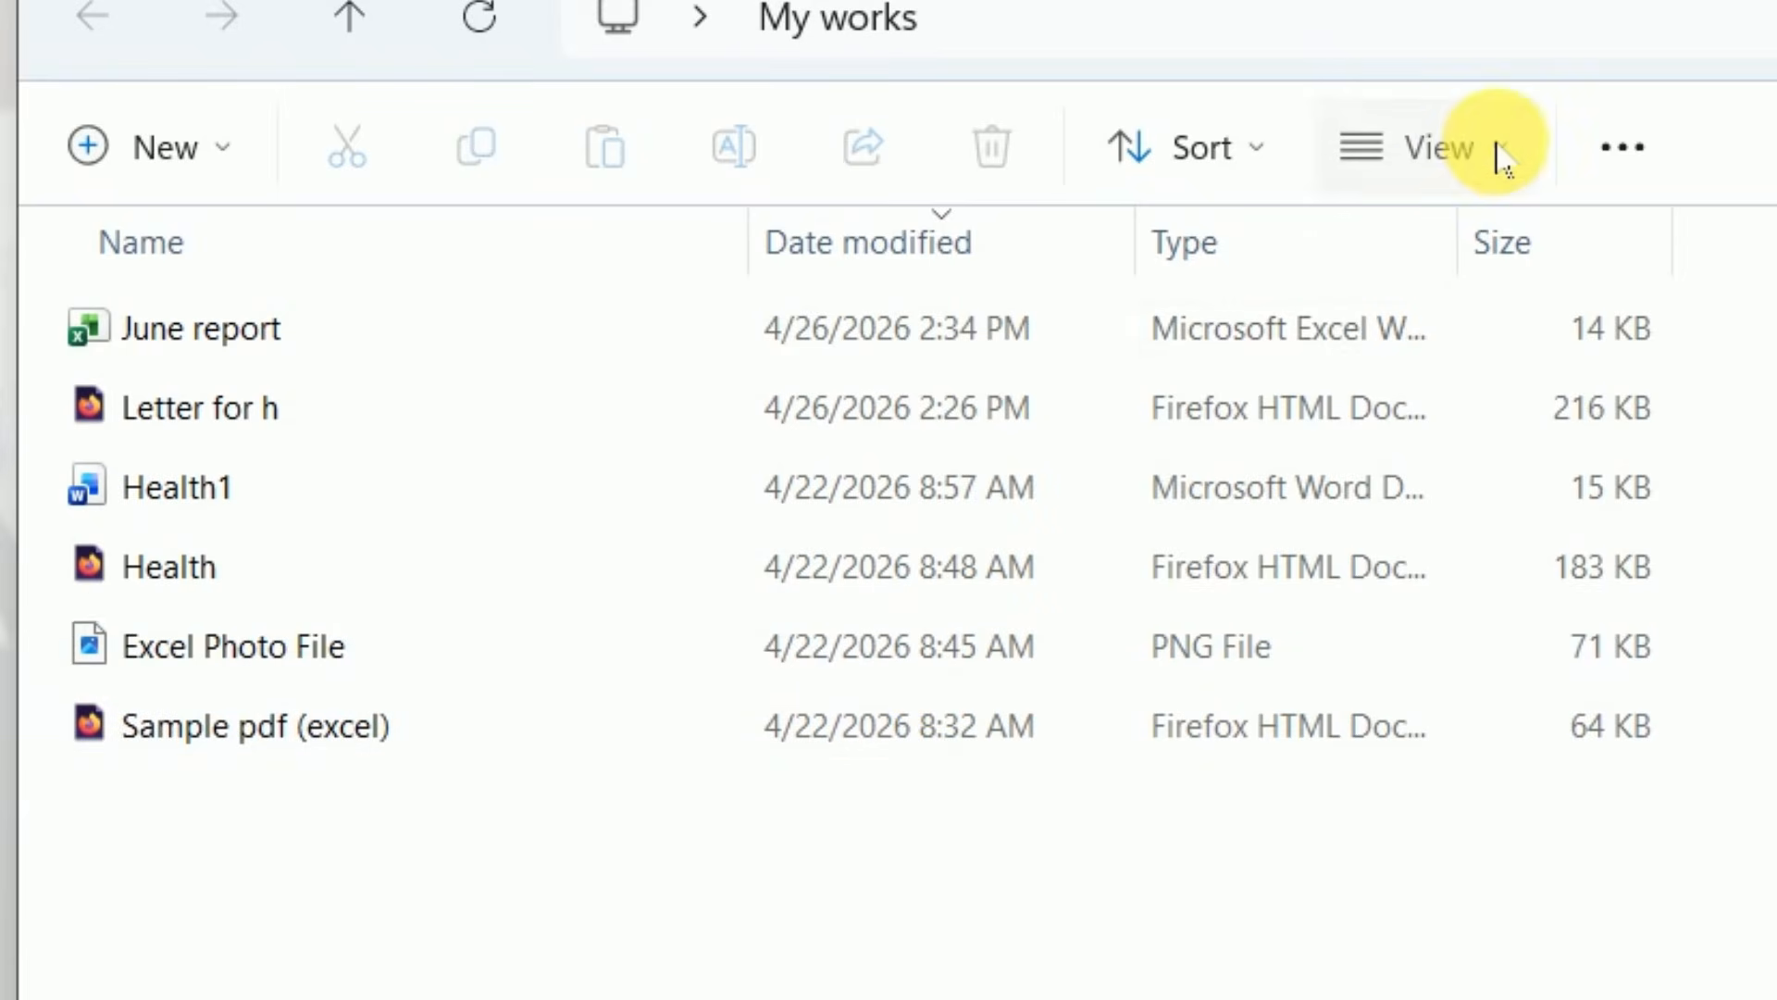
# Display the files in the My works folder as large icons
pyautogui.click(1497, 149)
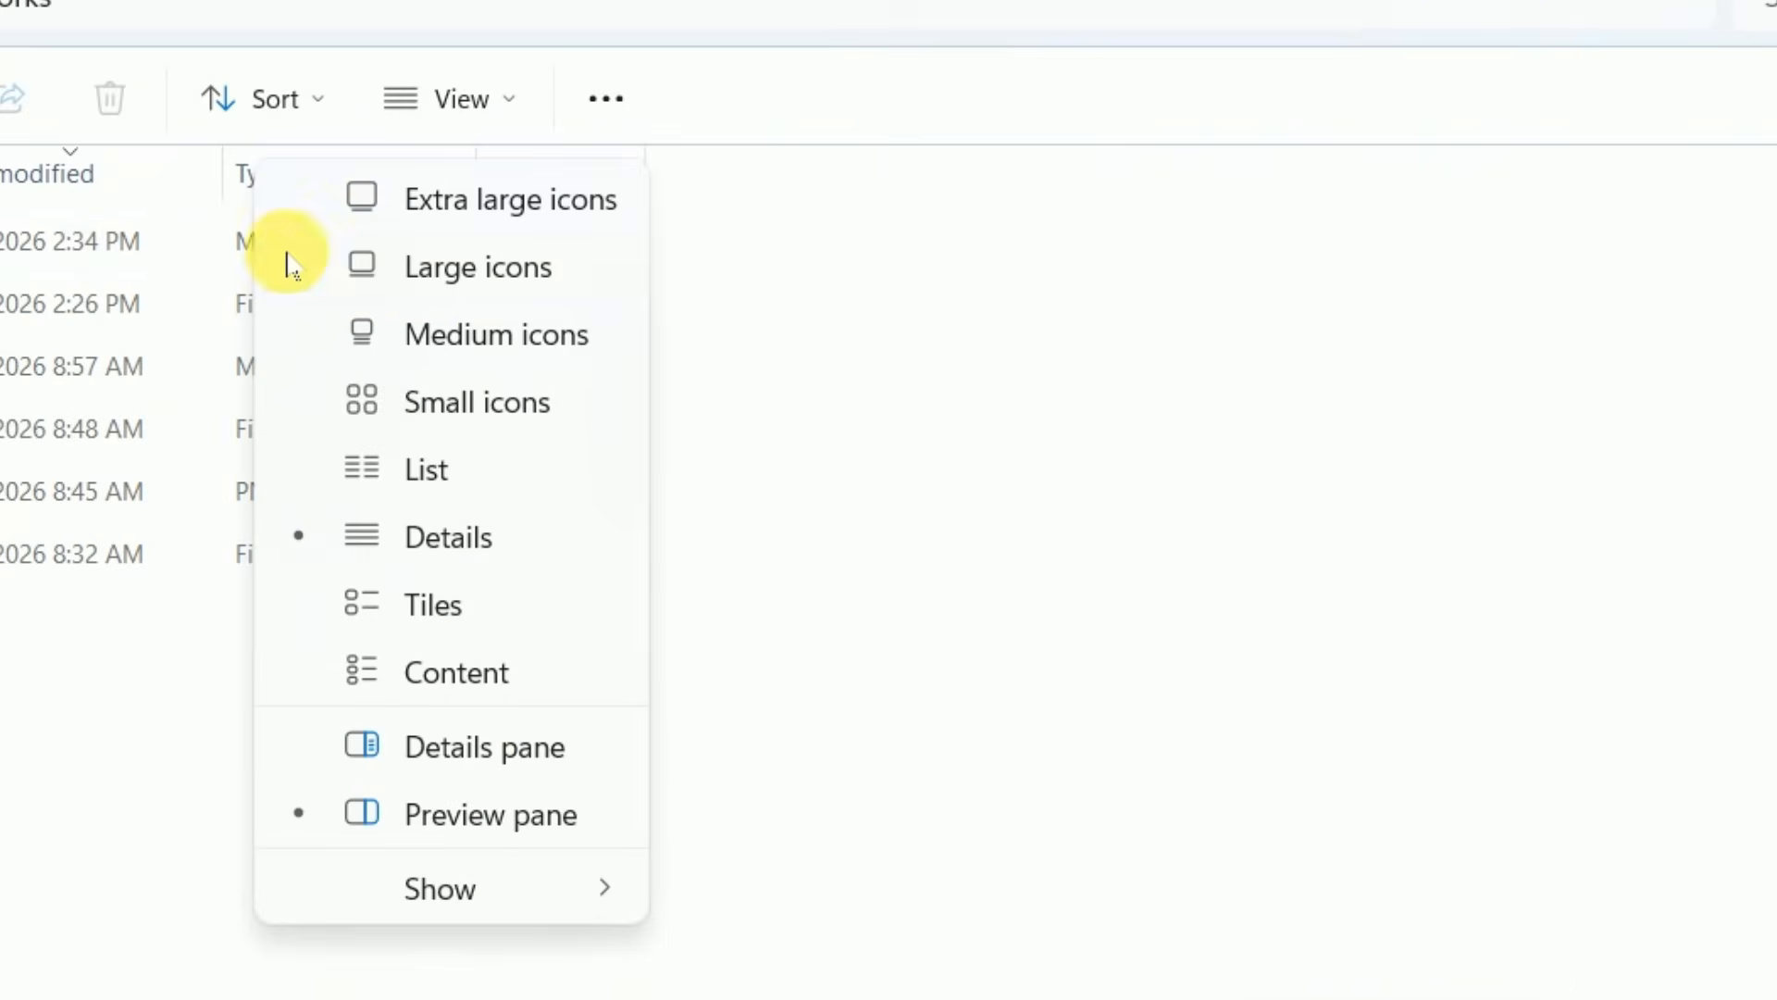
pyautogui.click(412, 267)
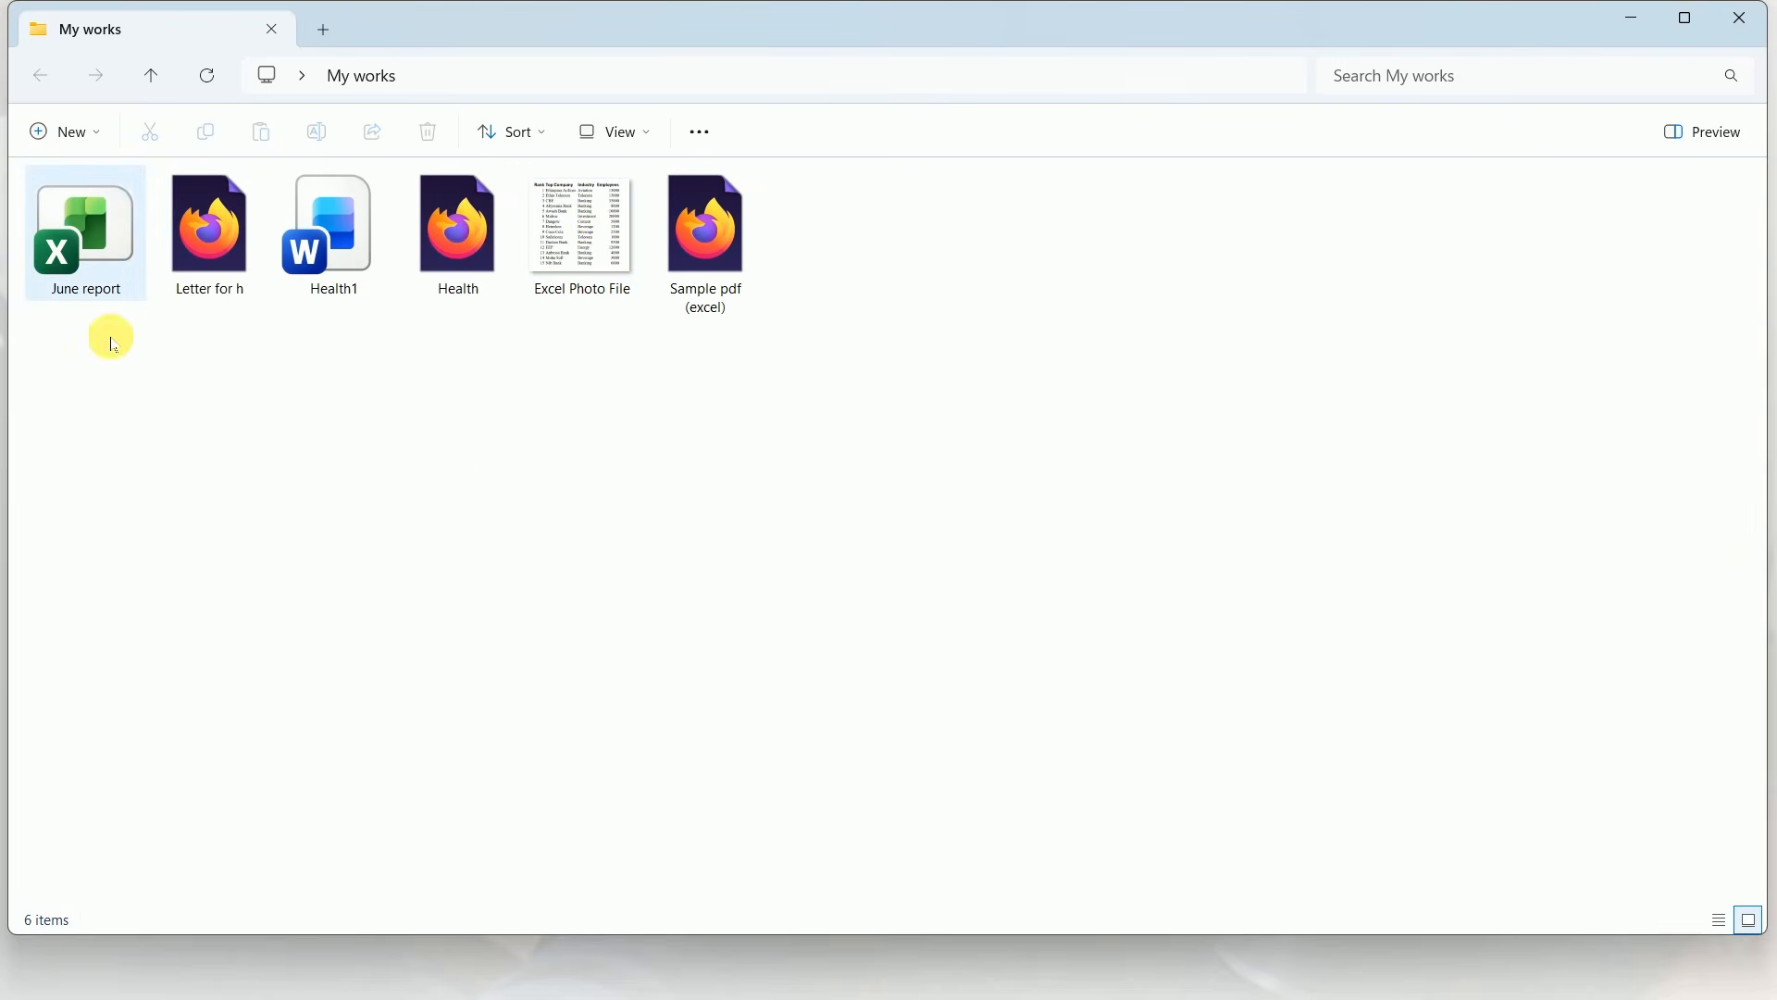
pyautogui.click(457, 493)
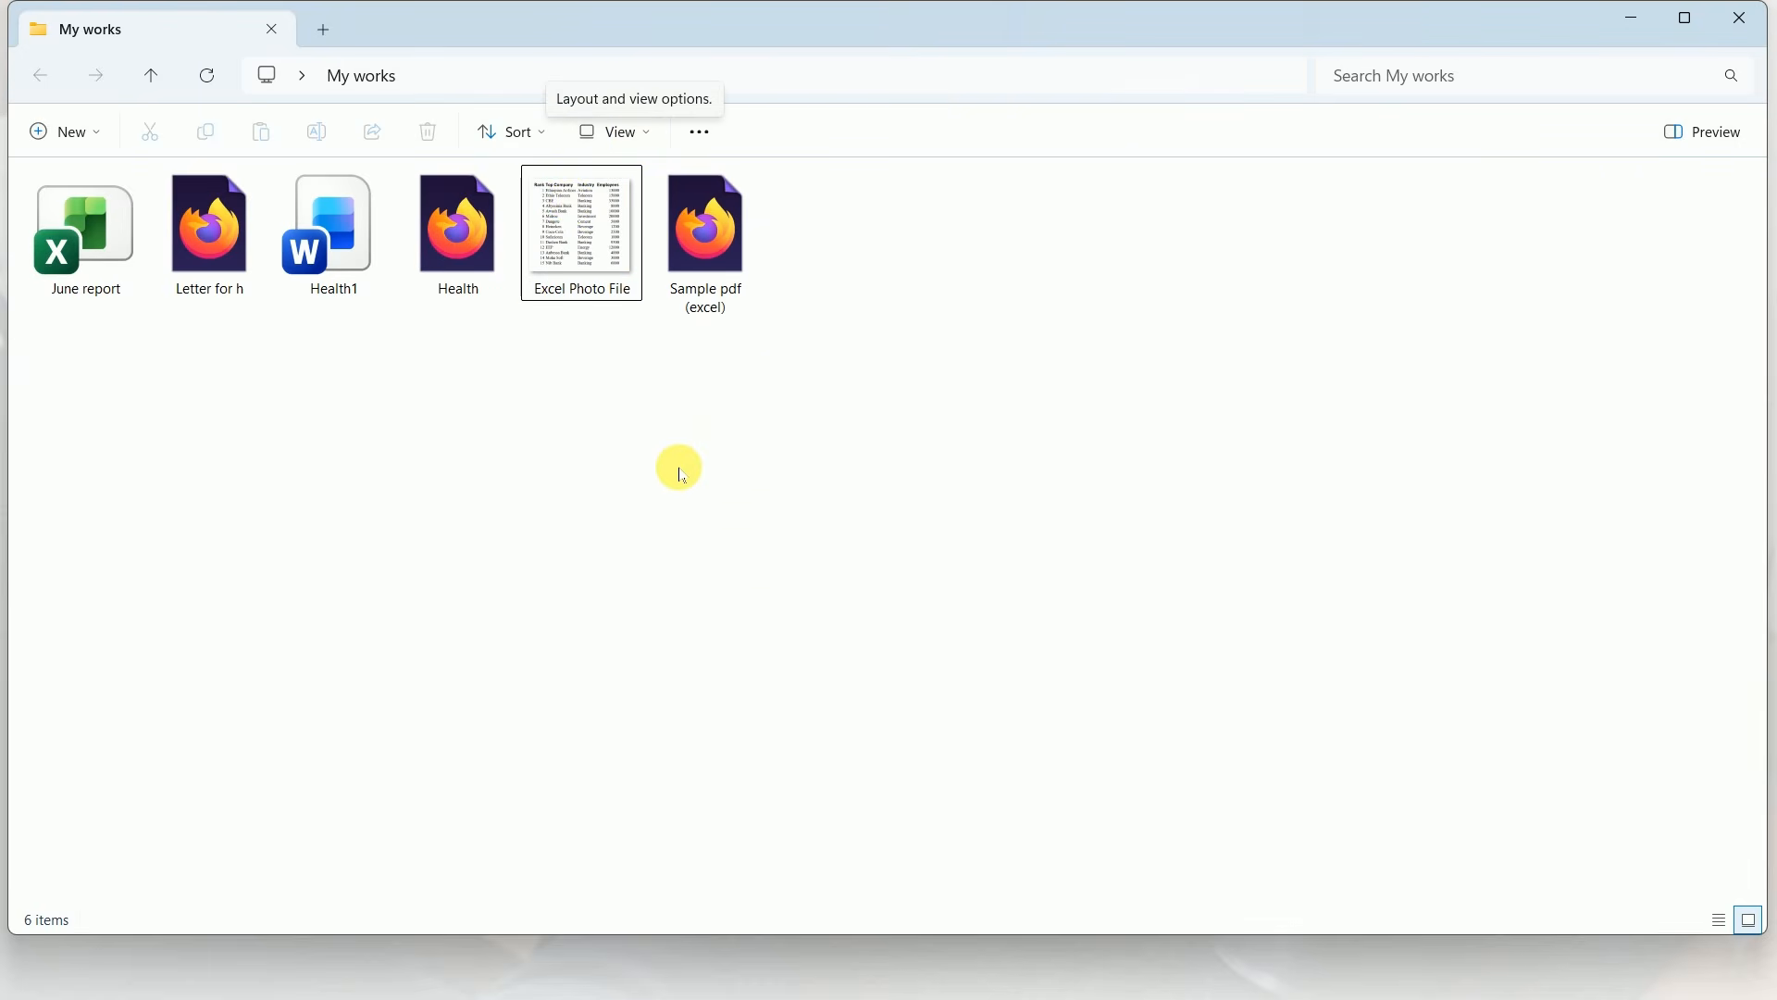
# Search the My works folder for "june" and minimize the folder window
pyautogui.click(1395, 76)
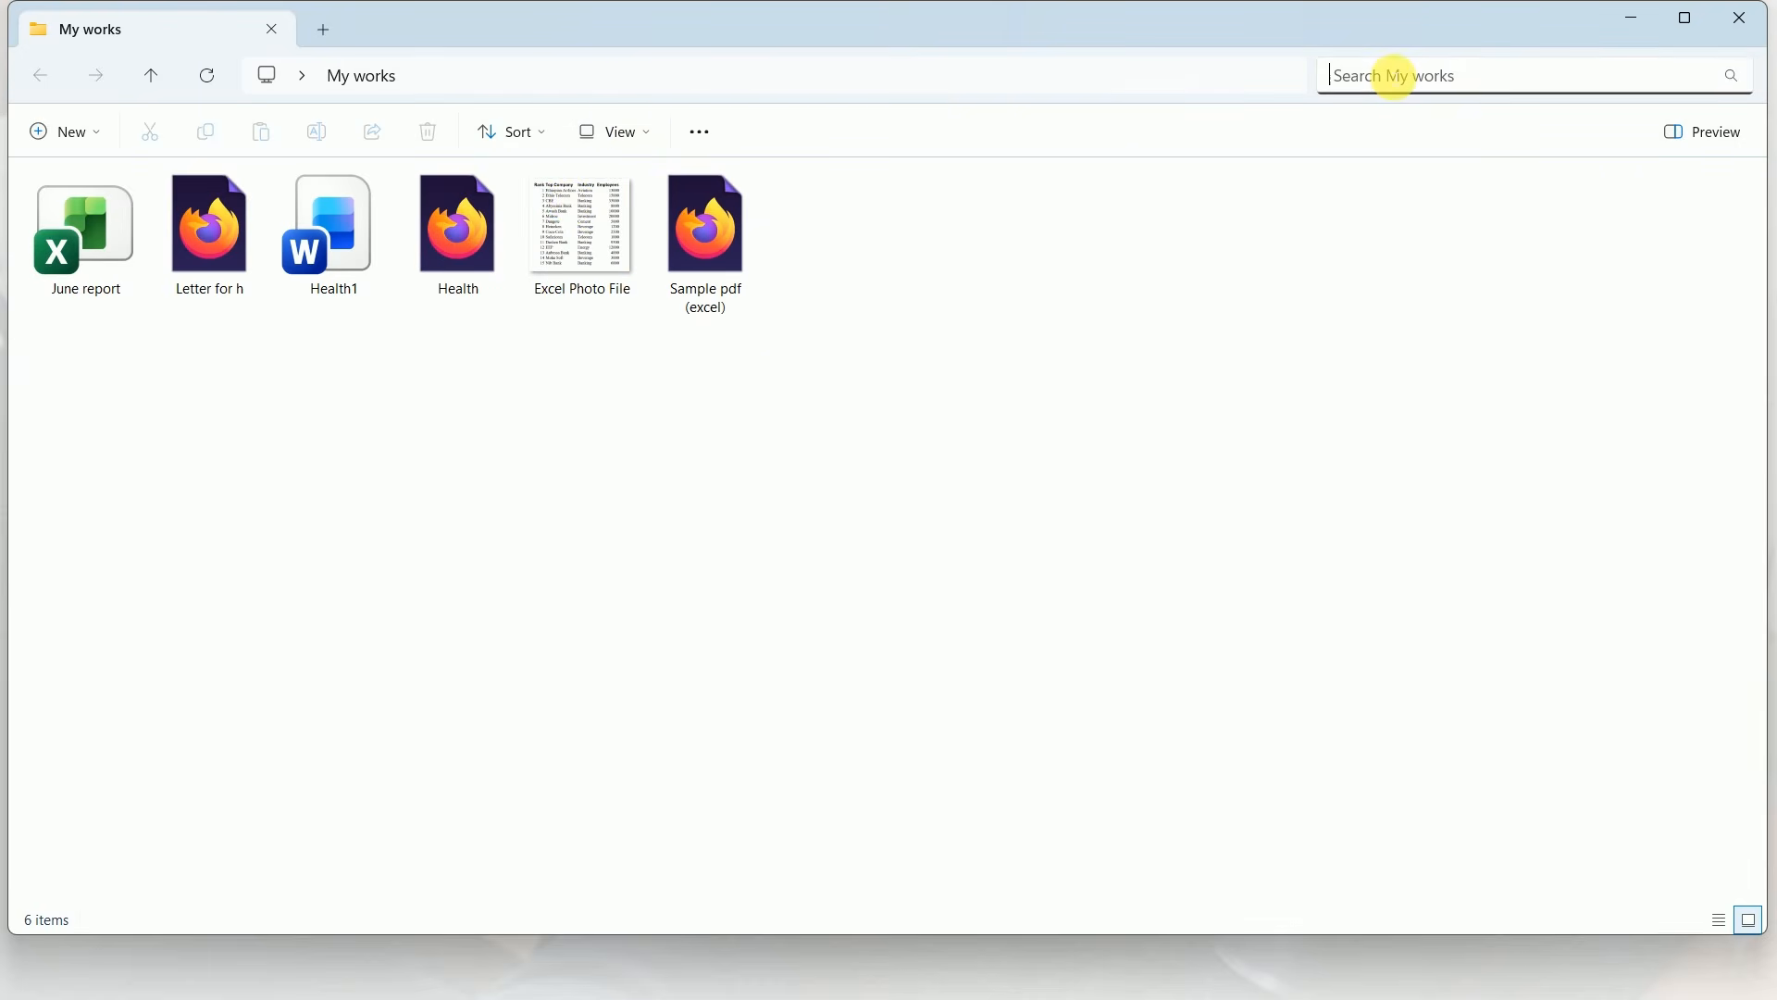
pyautogui.write('june')
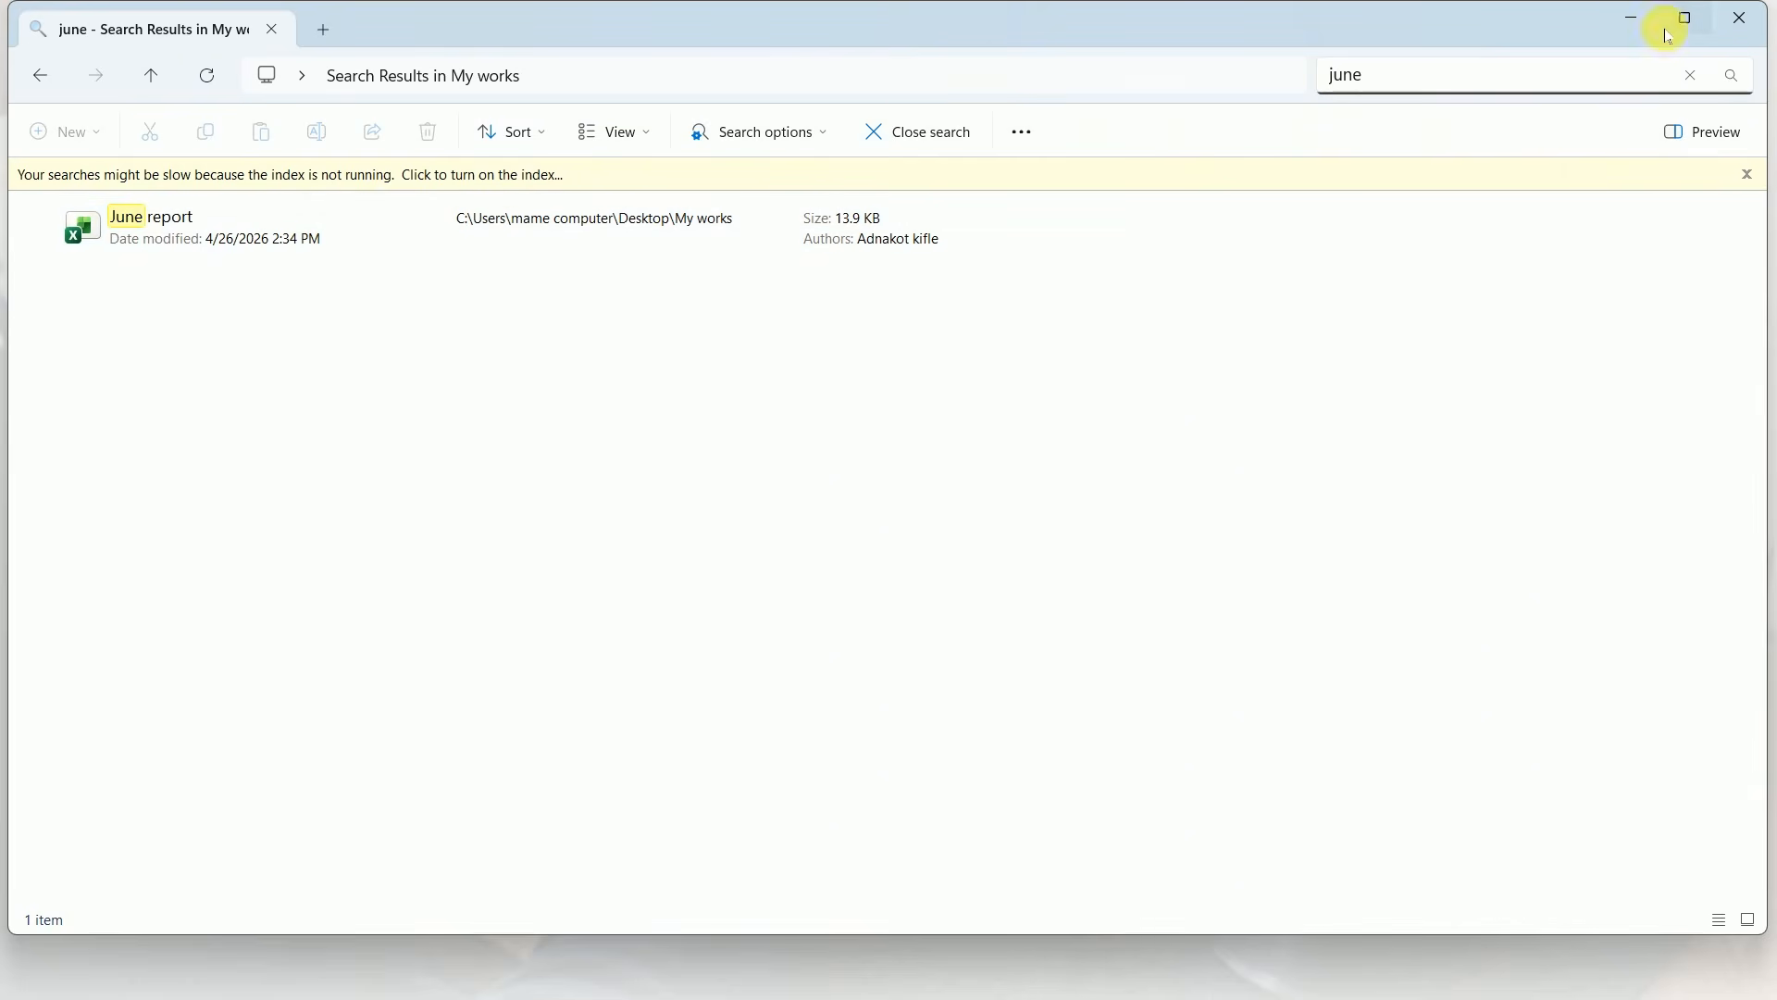
pyautogui.click(1632, 22)
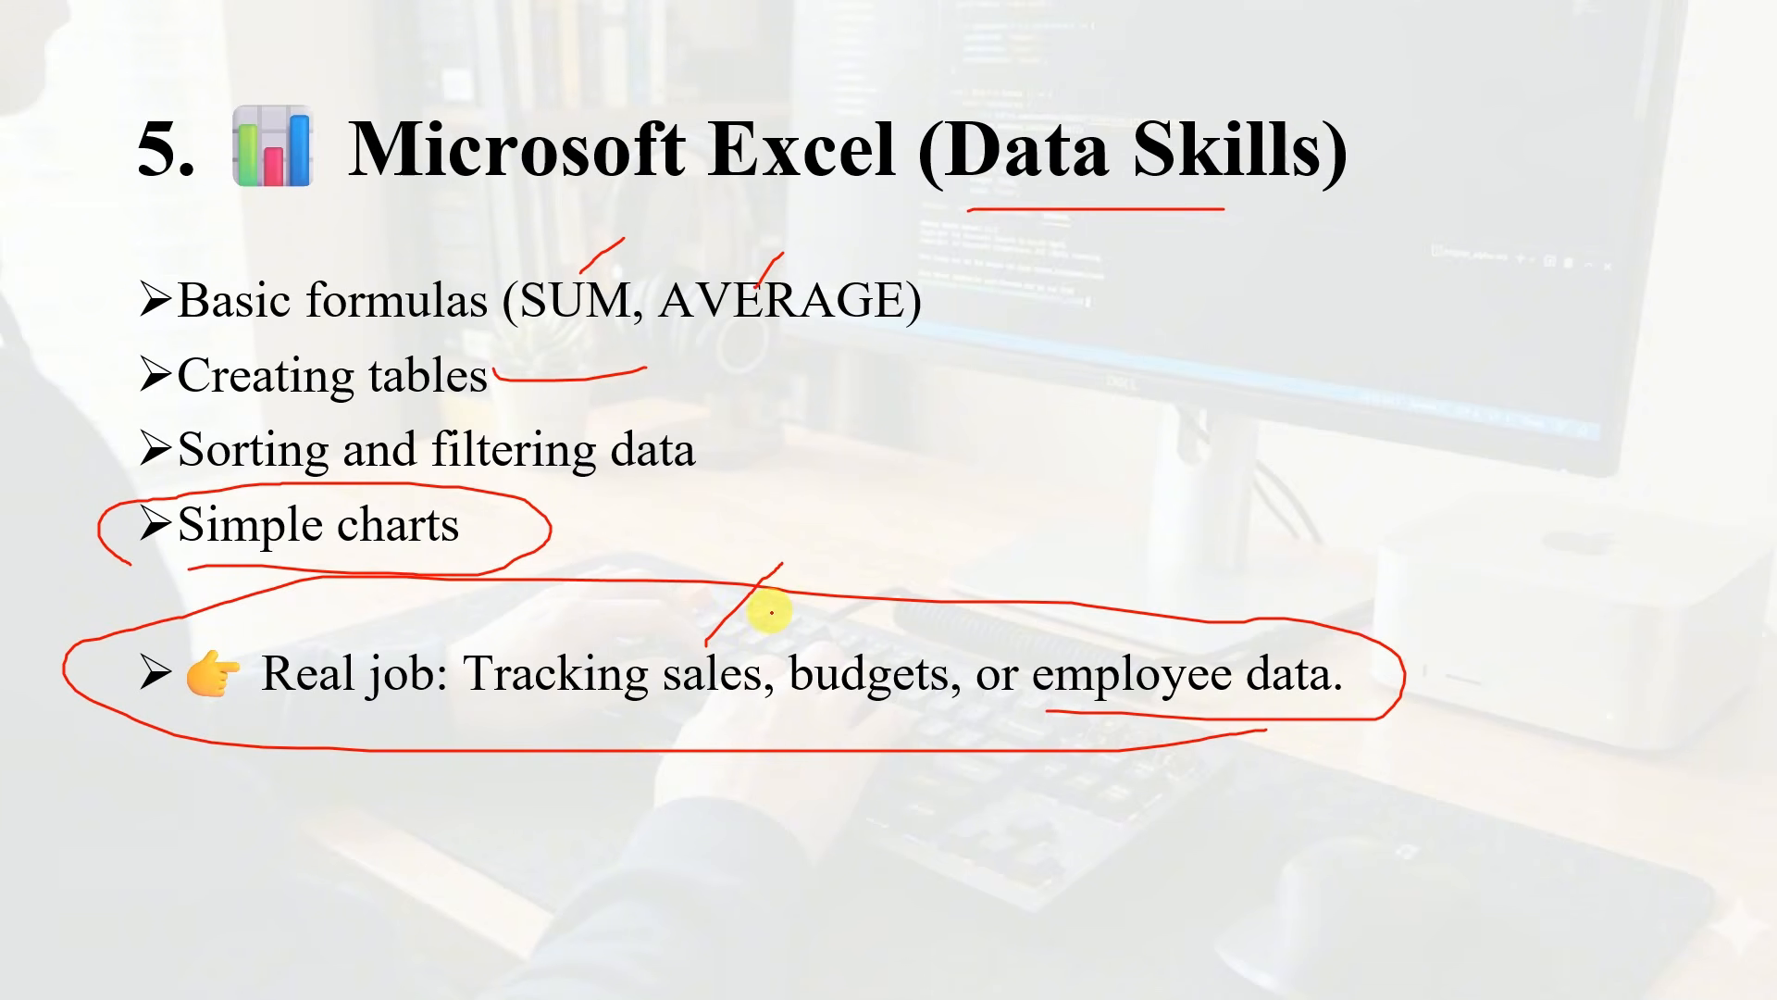
pyautogui.press('Right')
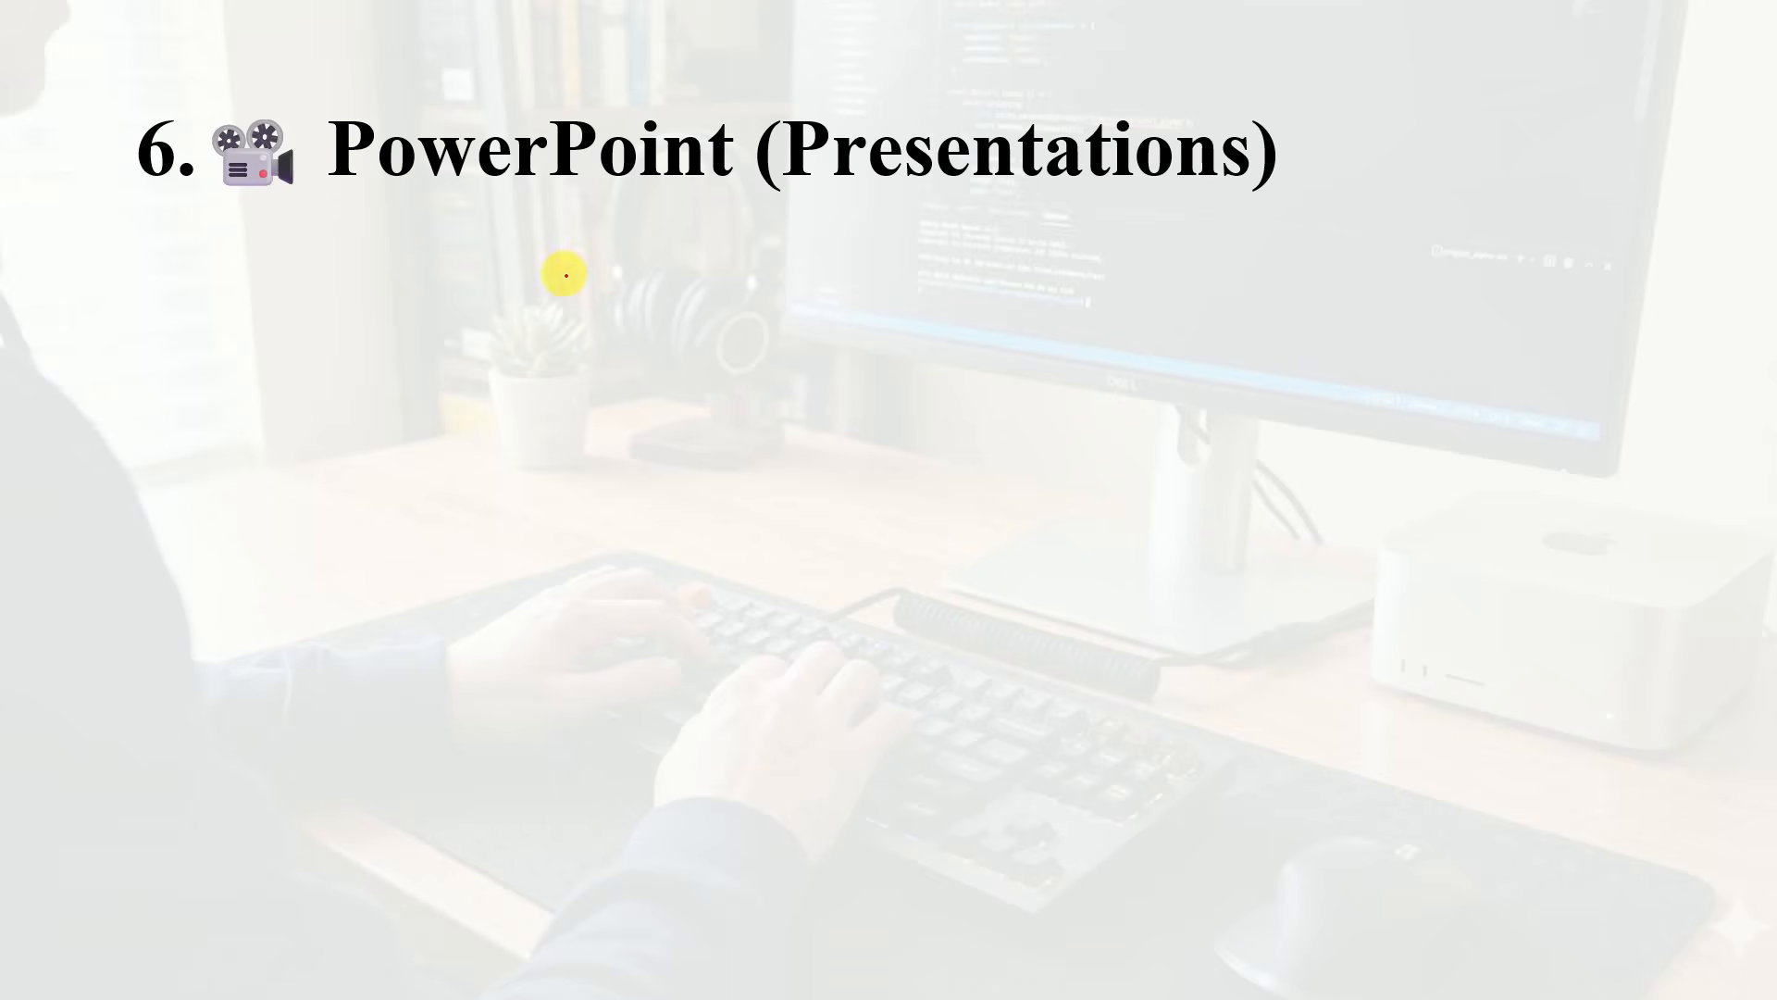
pyautogui.press('Right')
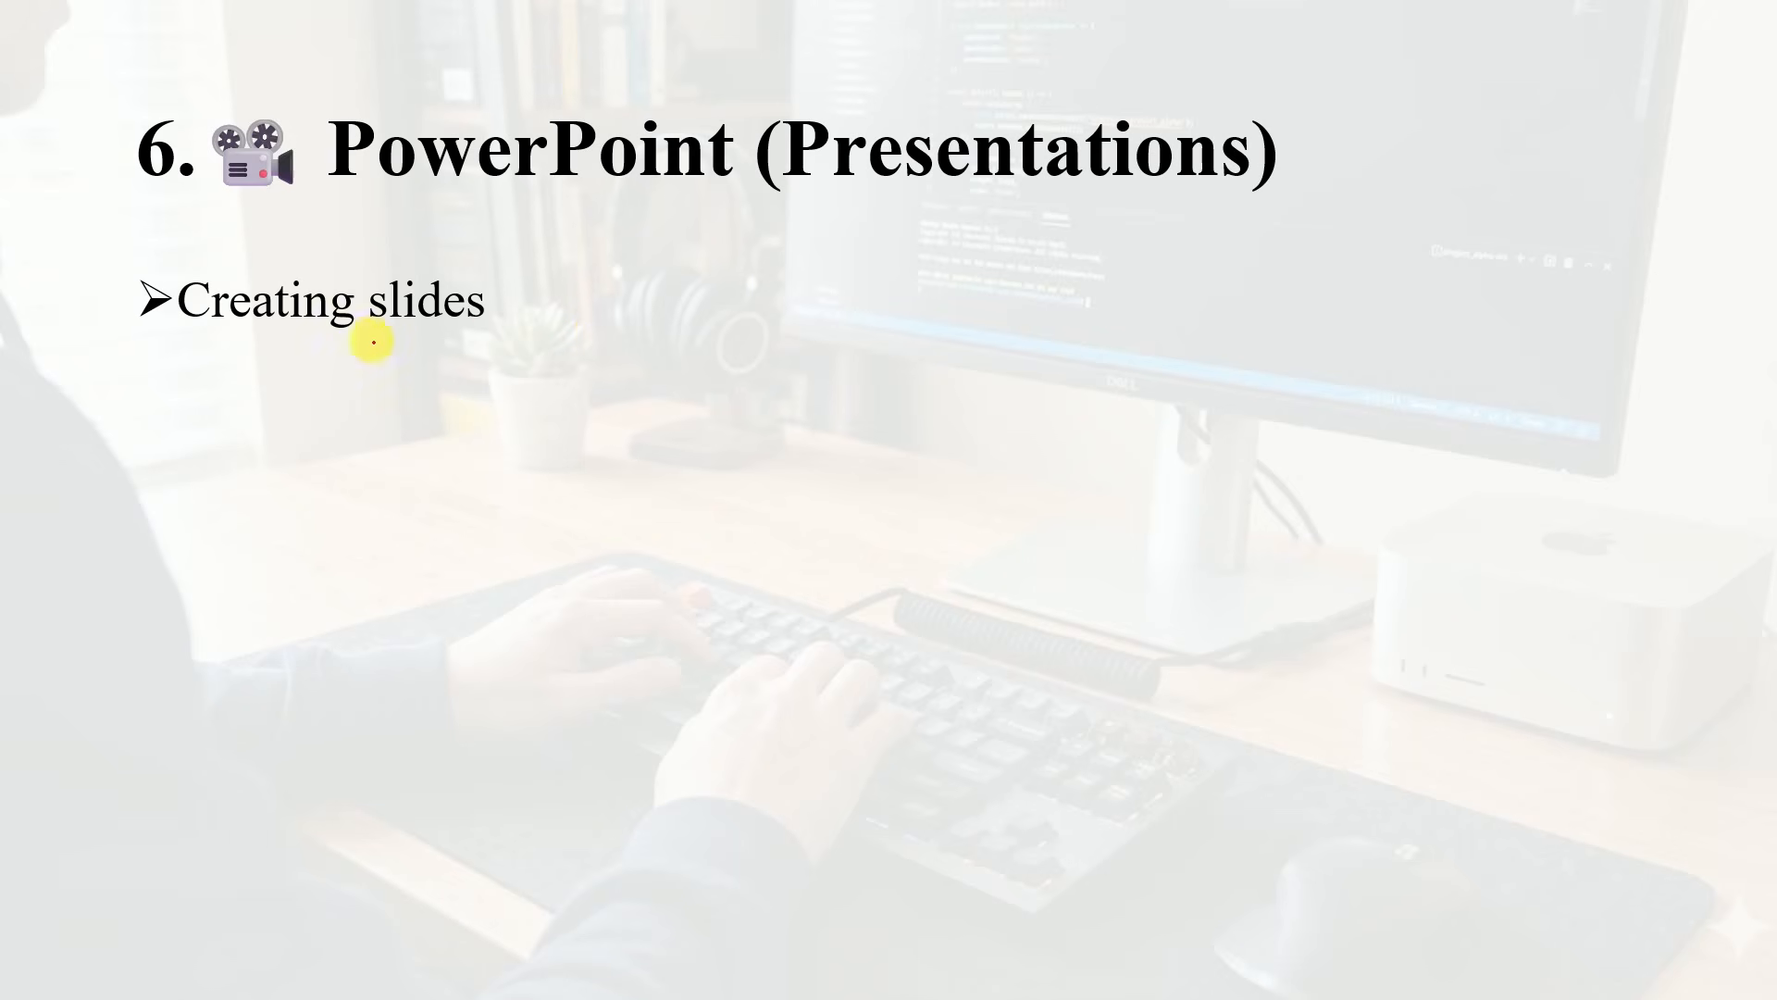
pyautogui.press('Right')
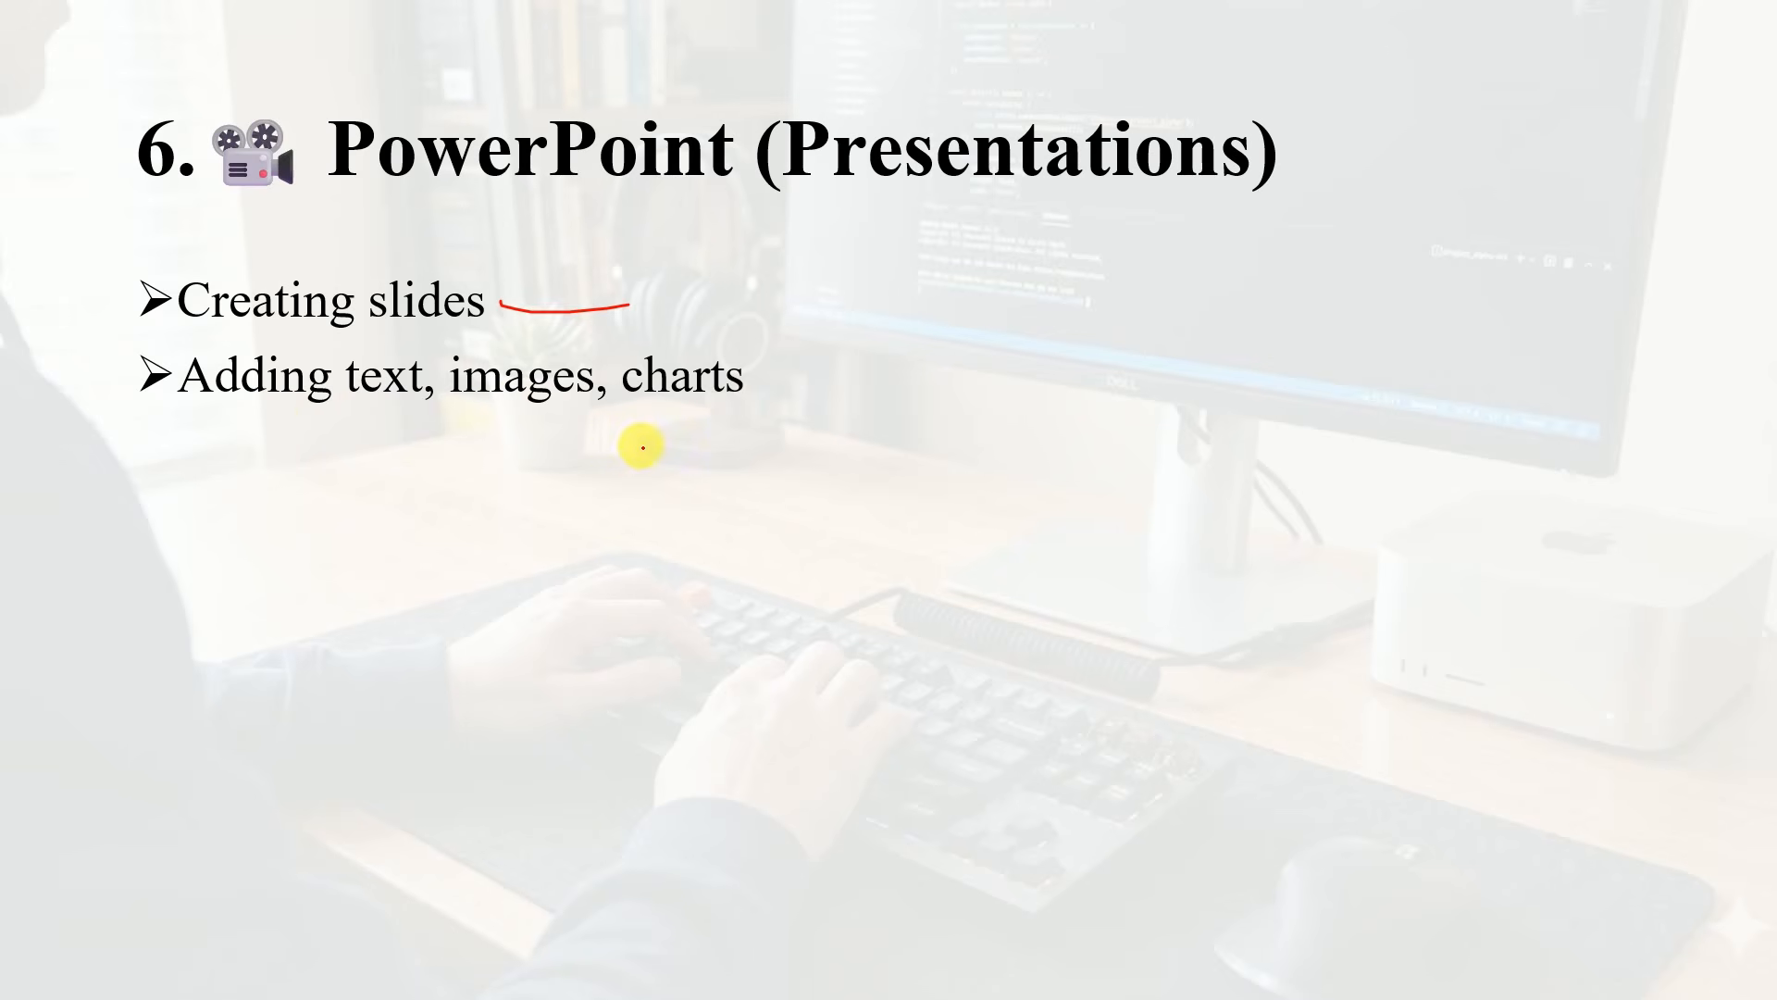
pyautogui.press('Right')
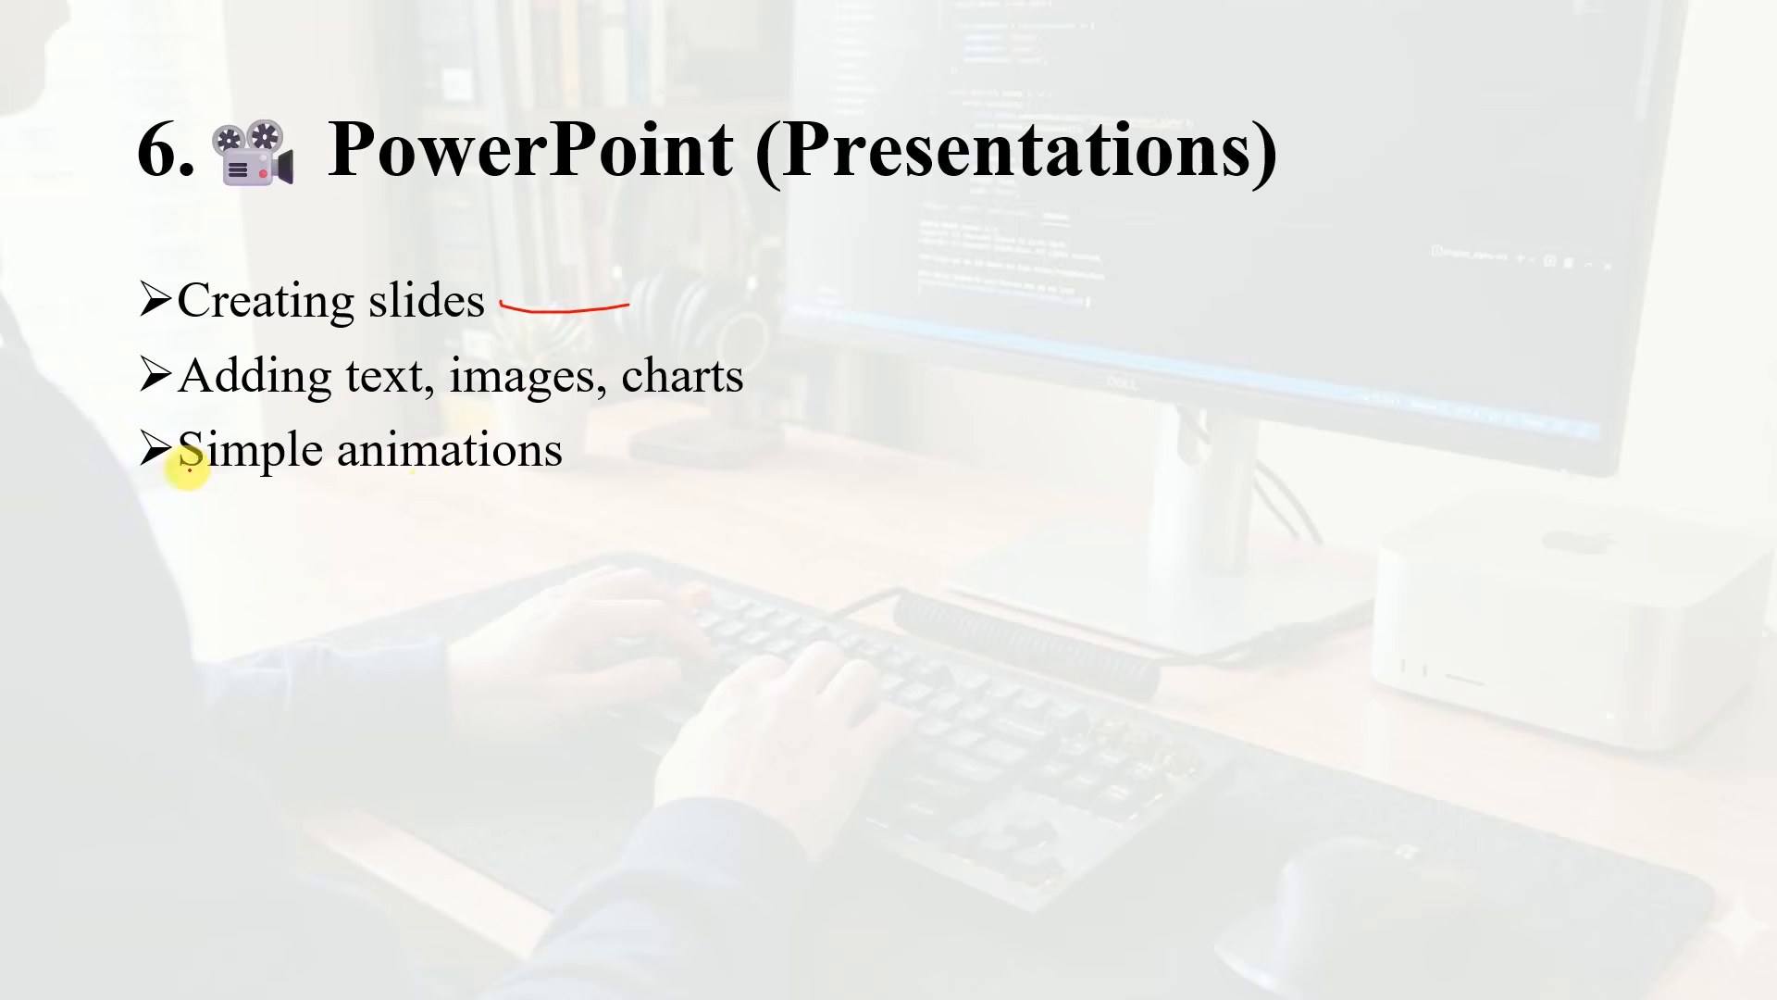
# Reveal the remaining bullet points on the PowerPoint slide and circle "project presentations" with the pen
pyautogui.press('Right')
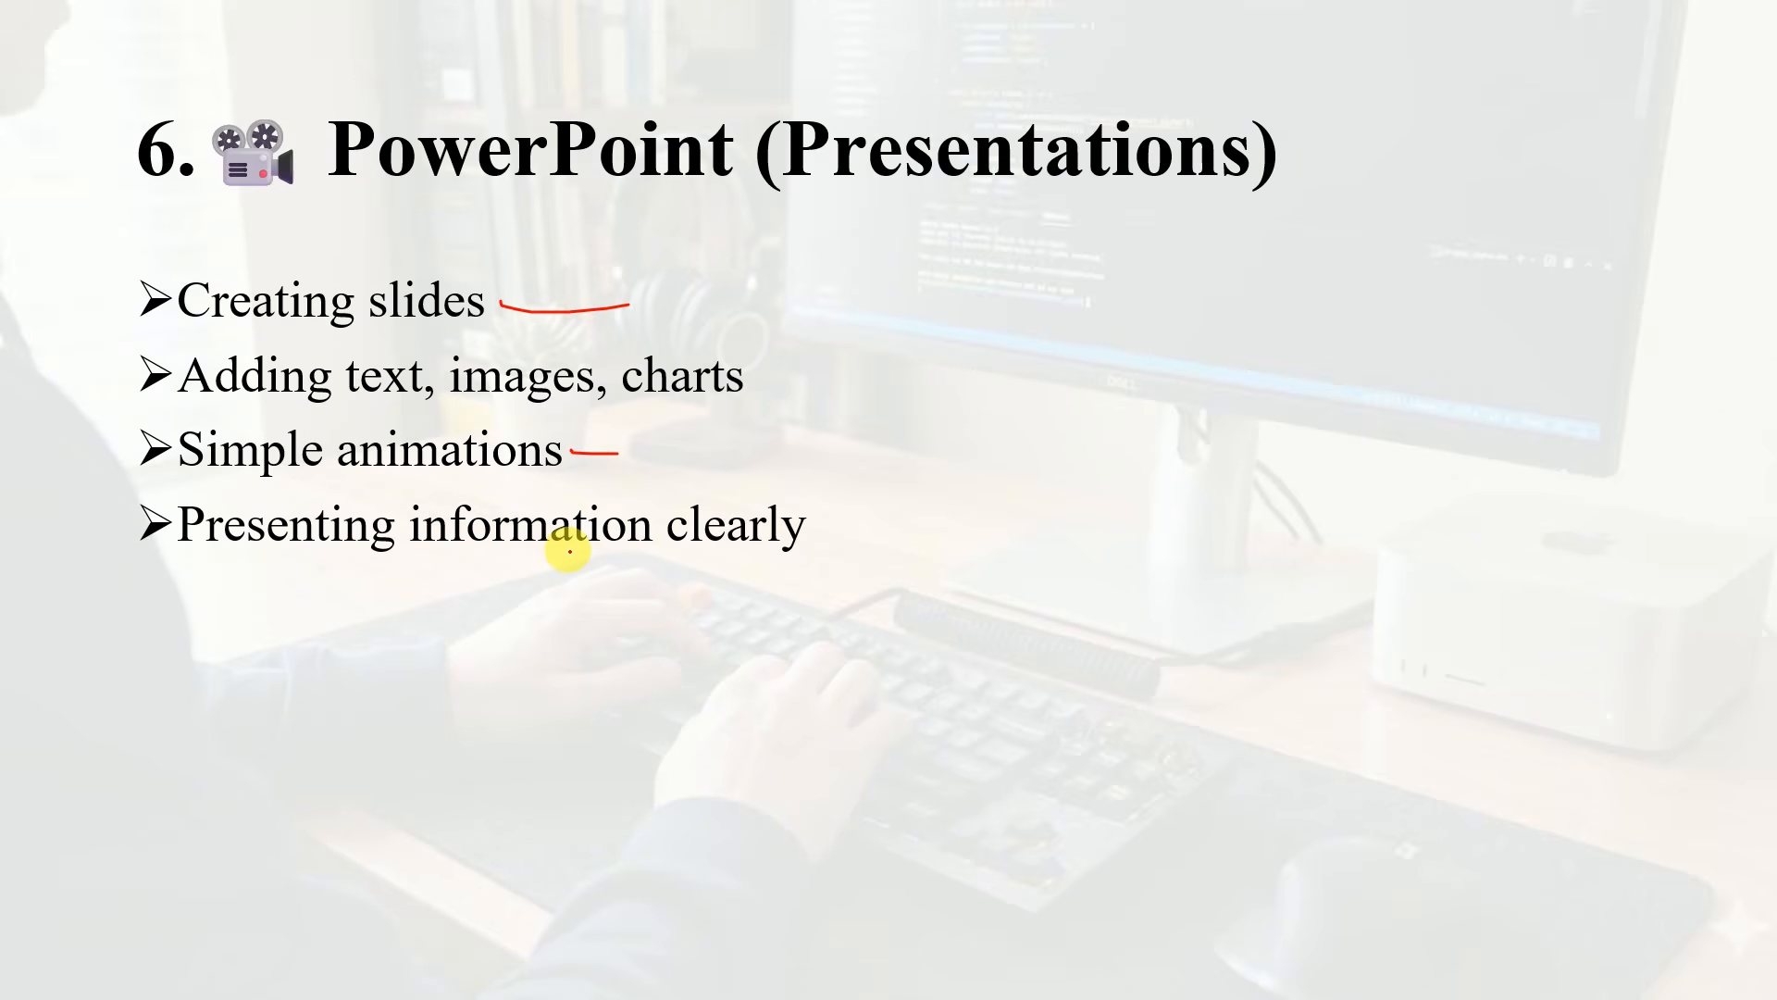
pyautogui.press('Right')
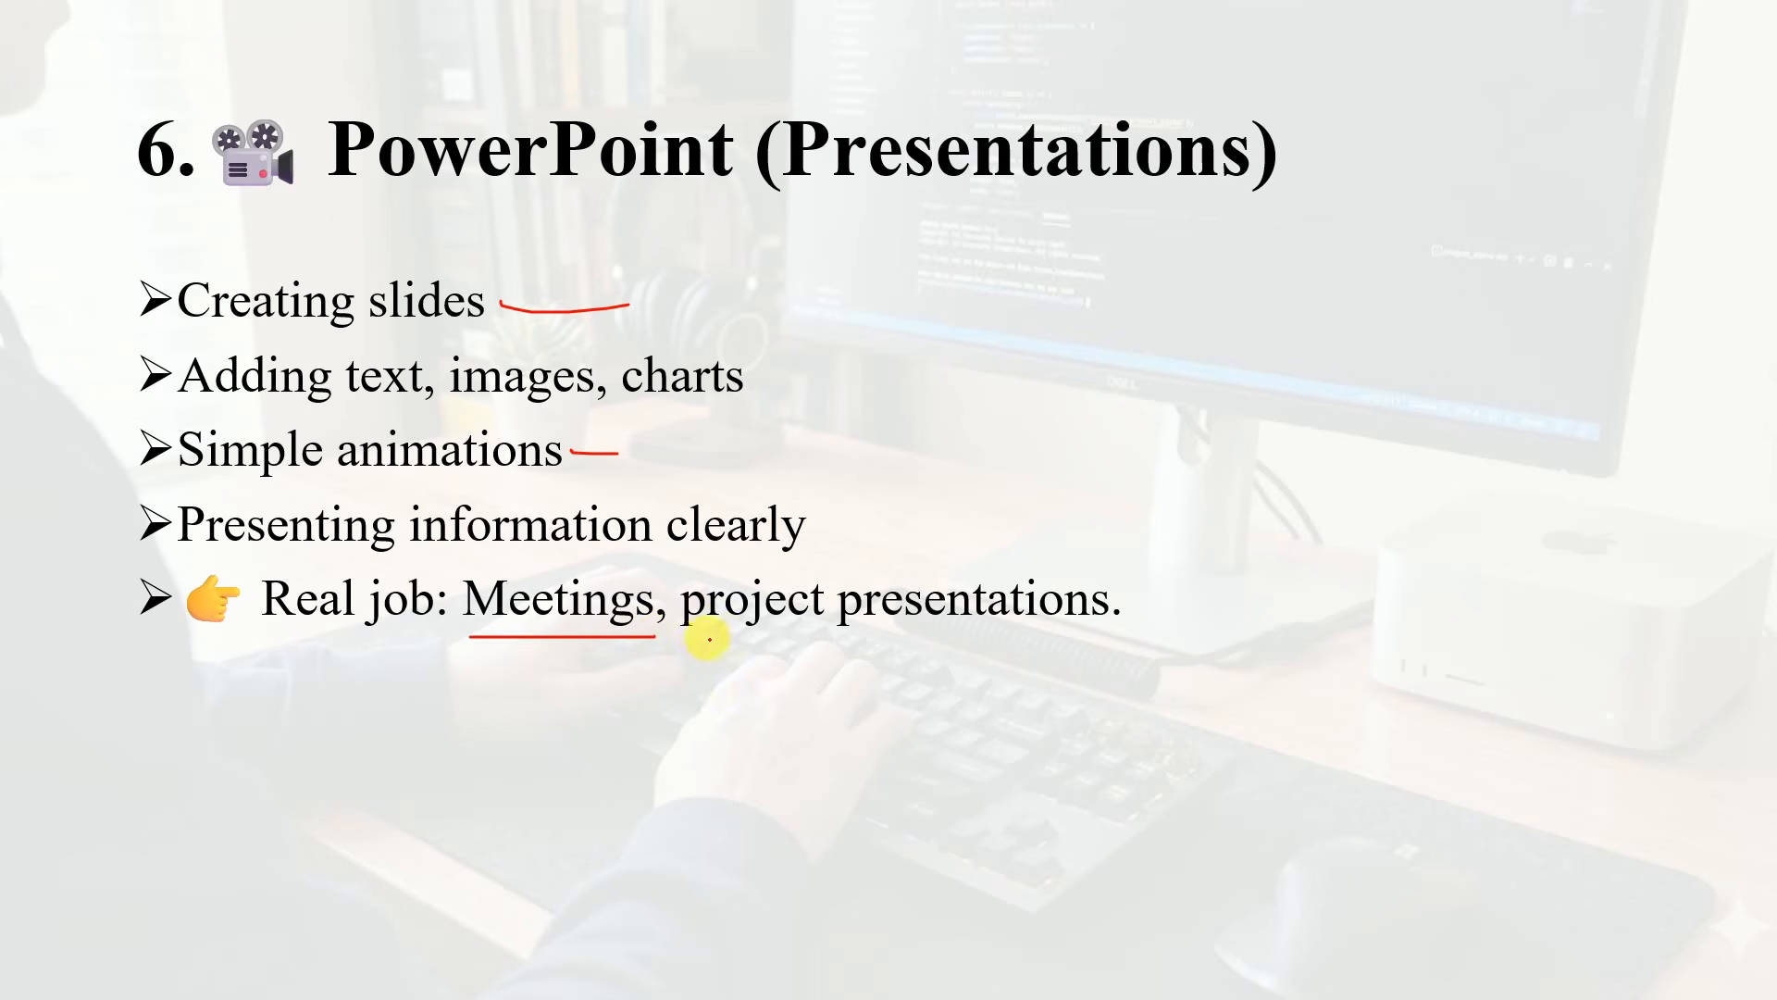
pyautogui.moveTo(680, 568)
pyautogui.mouseDown()
pyautogui.moveTo(682, 600)
pyautogui.moveTo(1154, 658)
pyautogui.moveTo(904, 559)
pyautogui.moveTo(648, 562)
pyautogui.mouseUp()
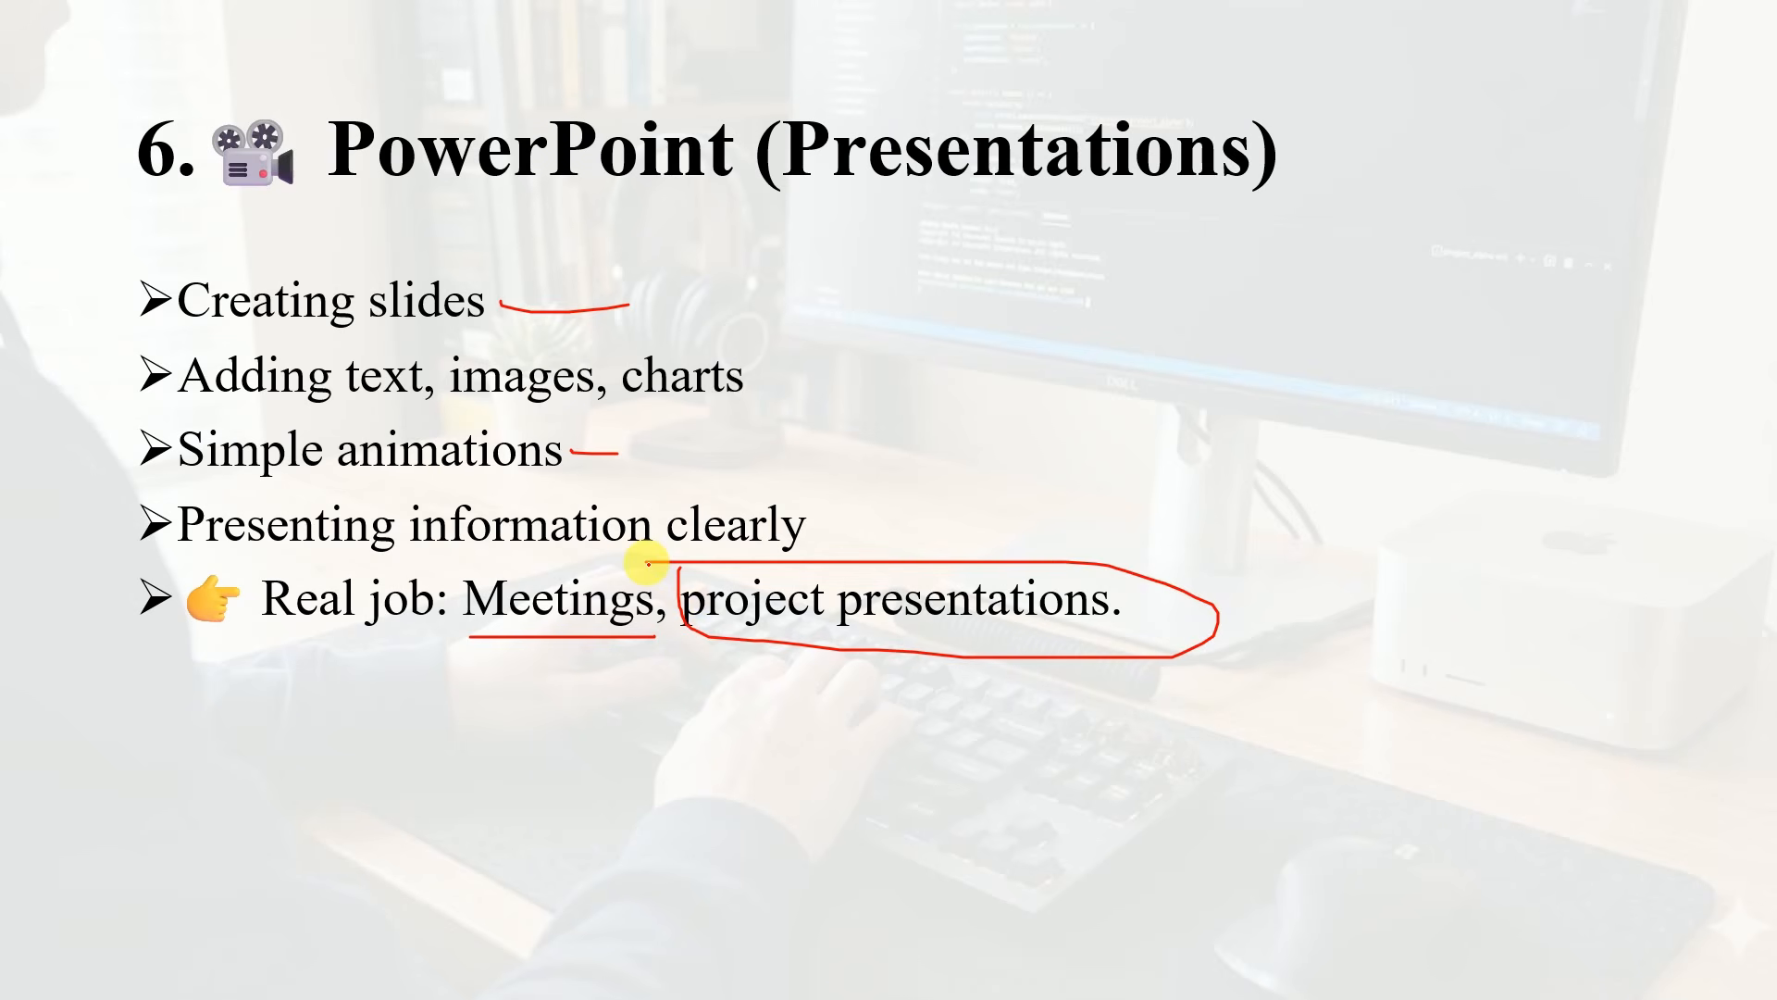
# Leave the slide show, switch to the PowerPoint editing window and create a new blank presentation
pyautogui.press('super+d')
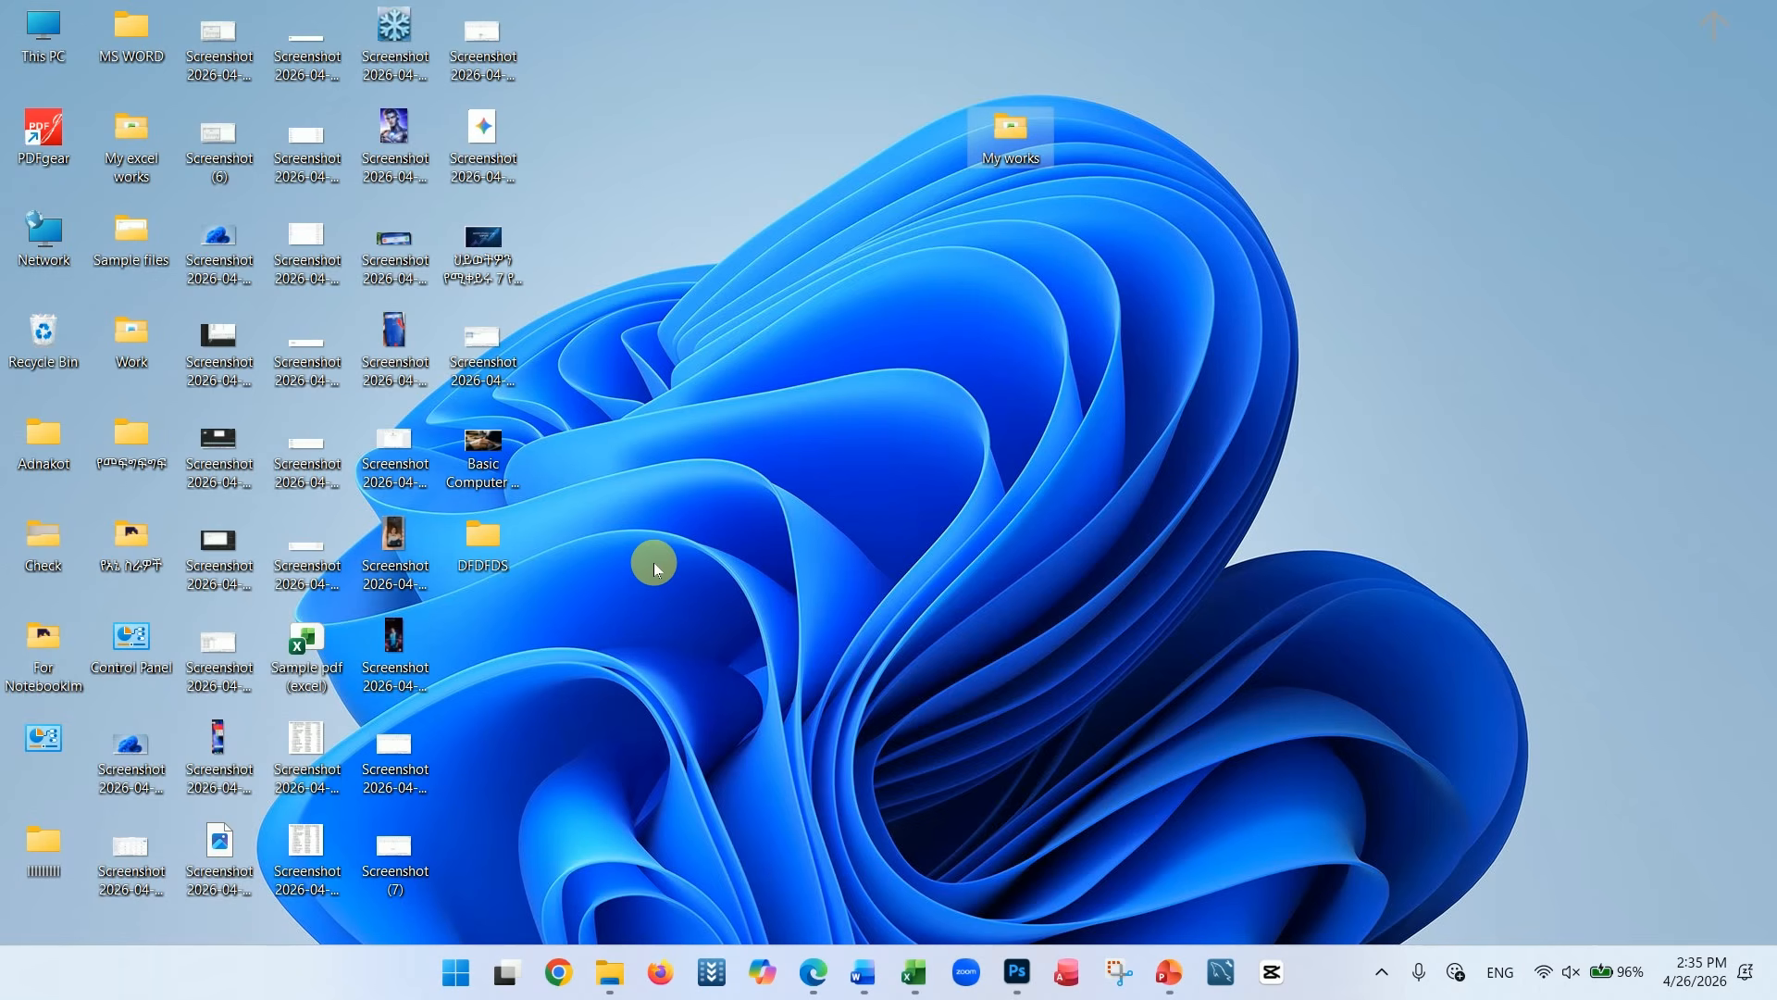
pyautogui.click(1173, 973)
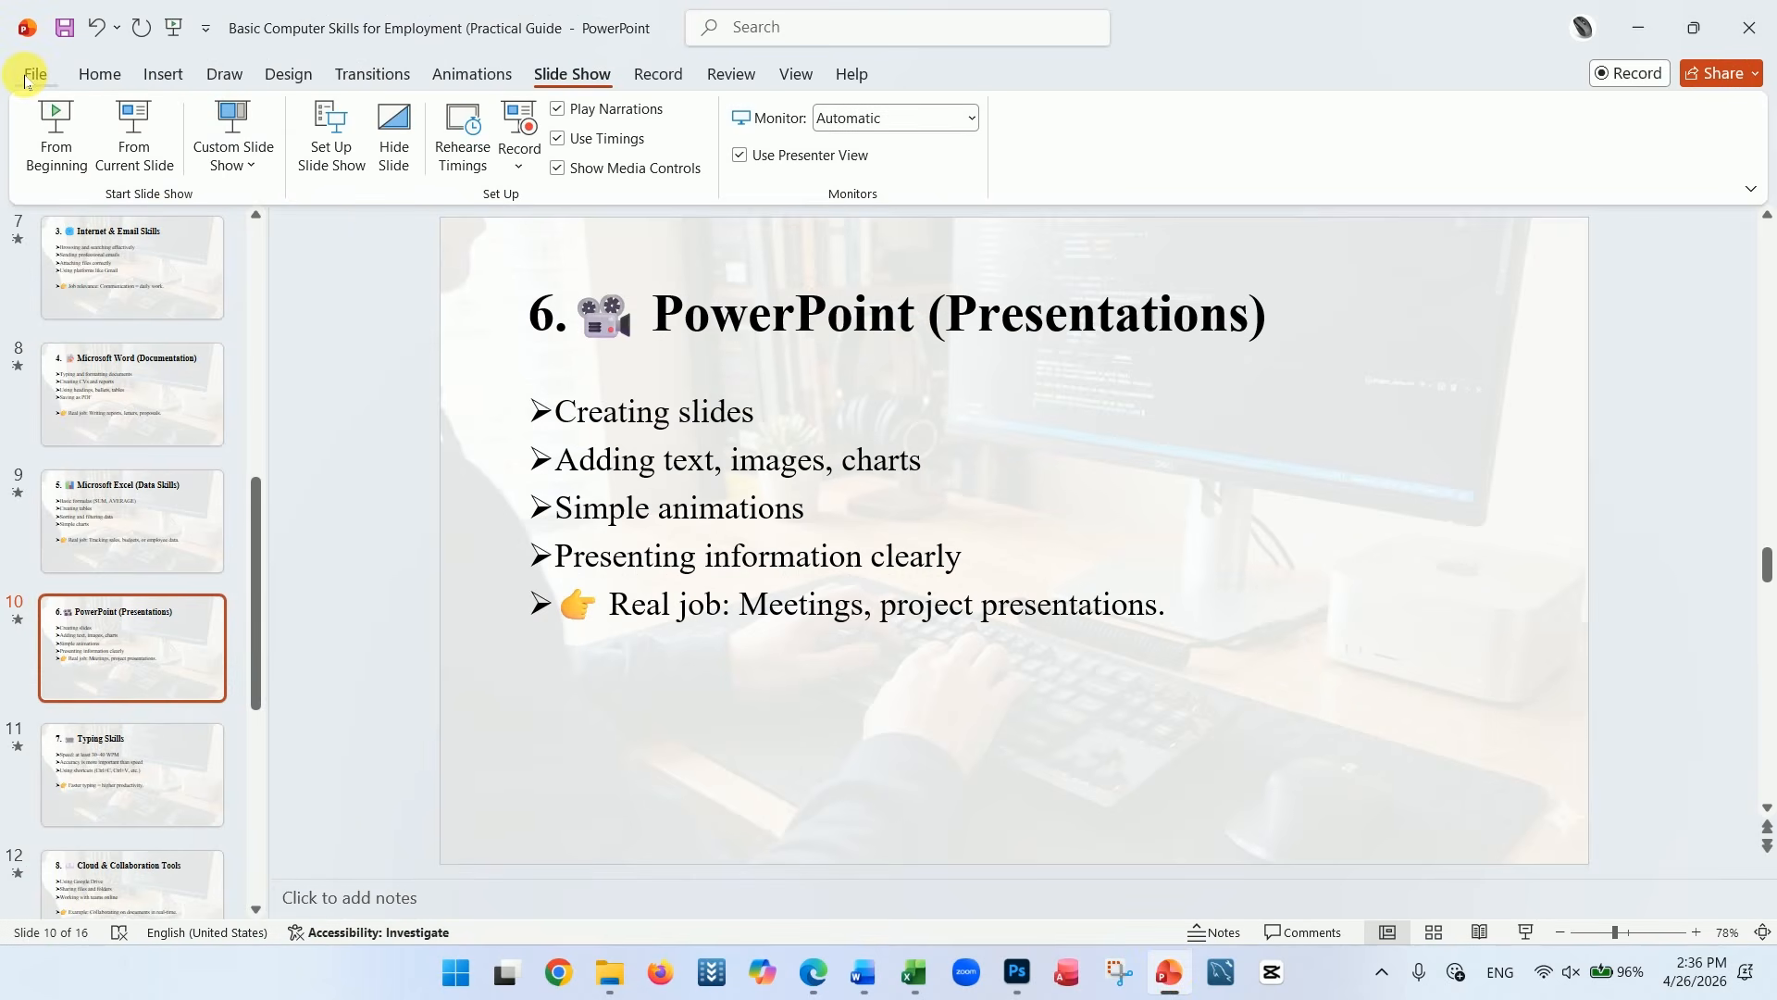
pyautogui.click(32, 71)
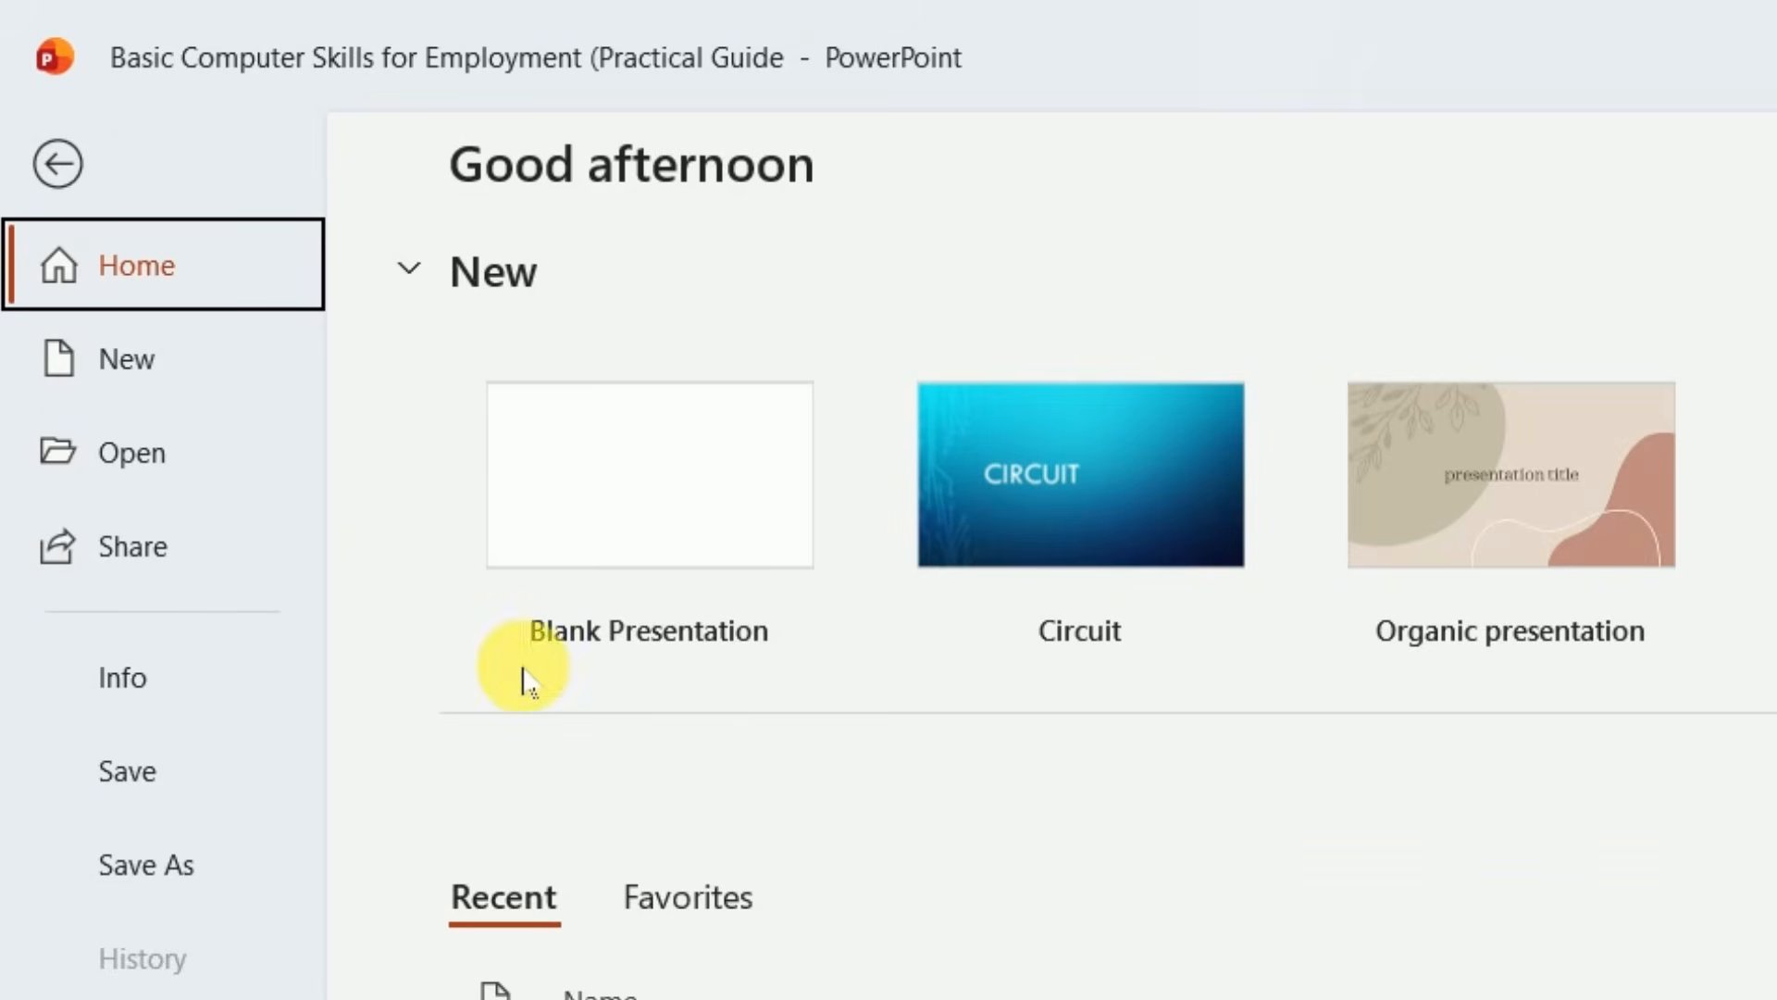
pyautogui.click(562, 515)
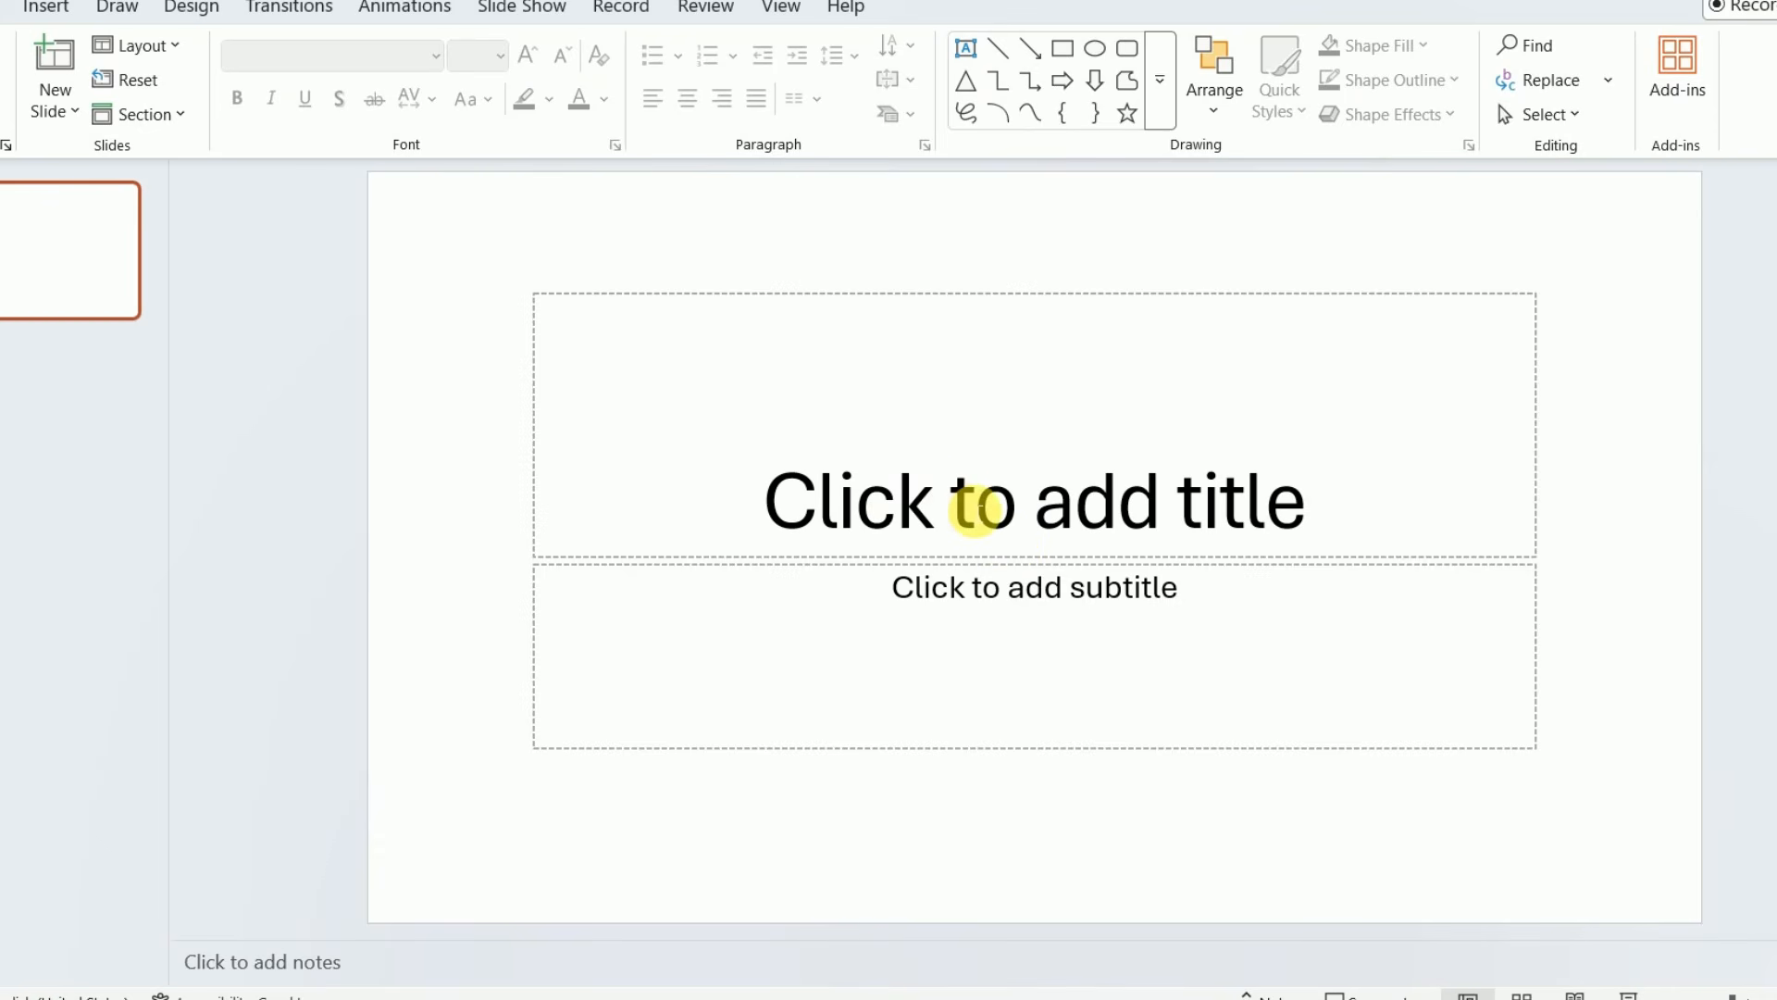
# Enter "Road" as the title and the presenter's name as the subtitle of the first slide
pyautogui.click(975, 509)
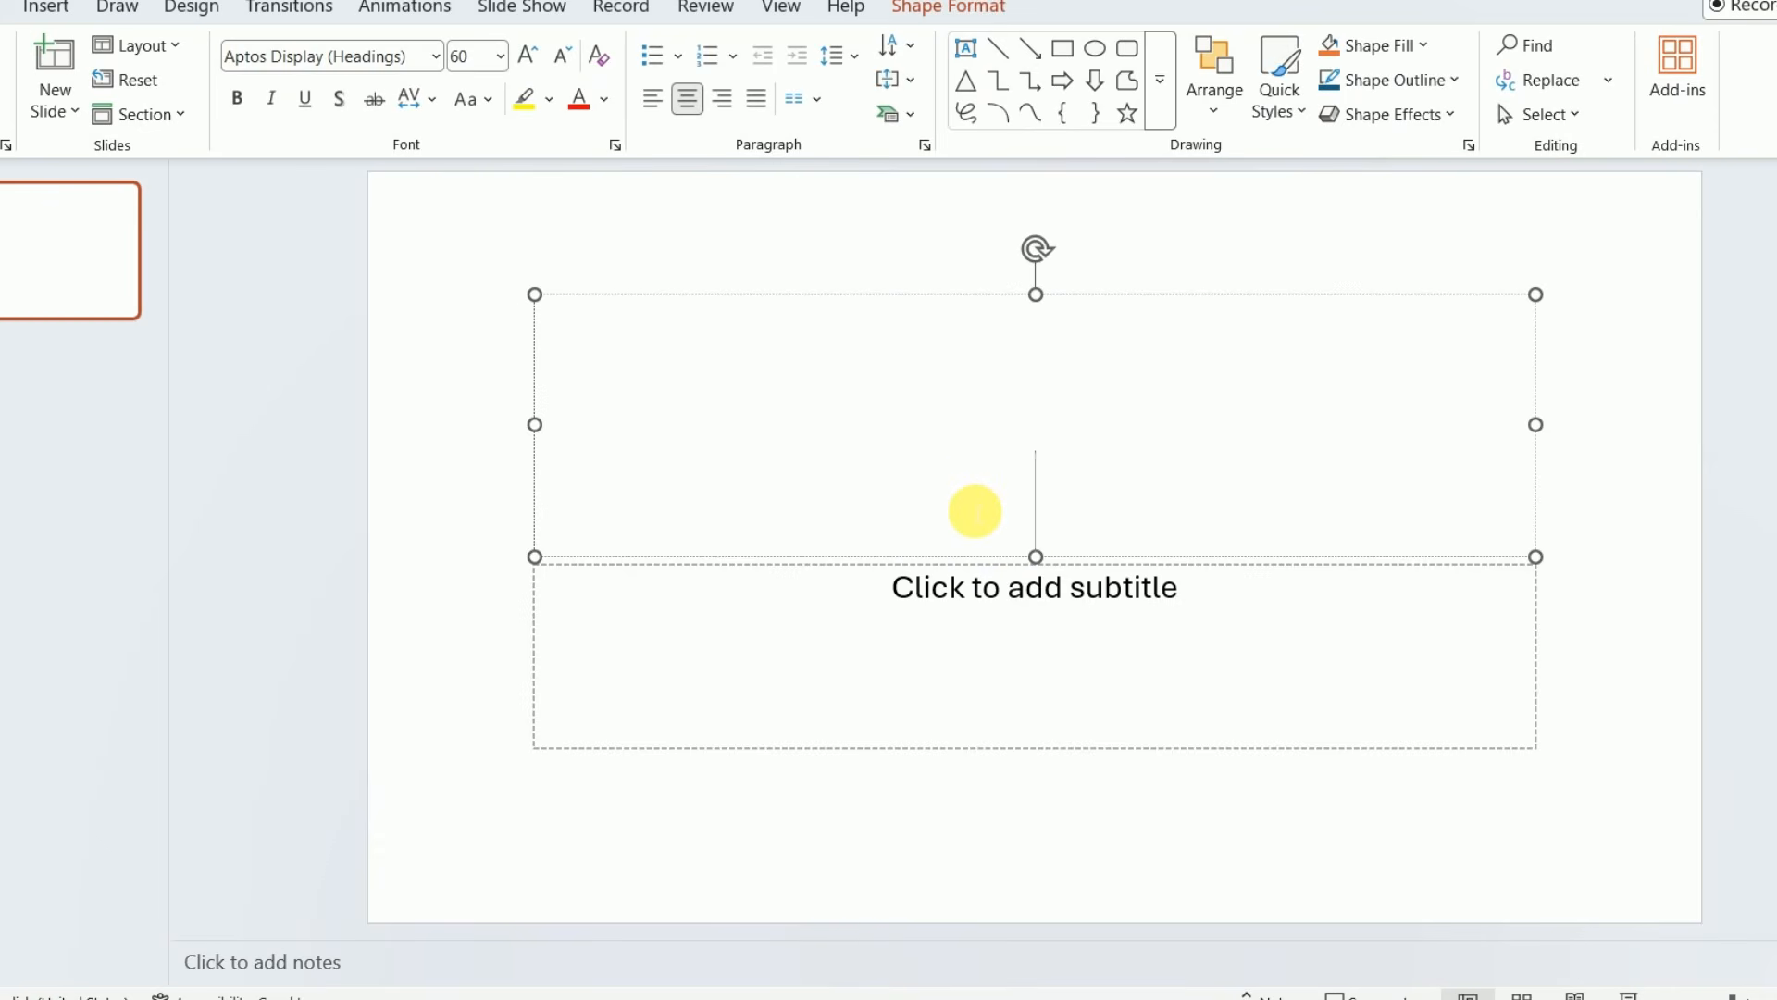
pyautogui.write('Roa')
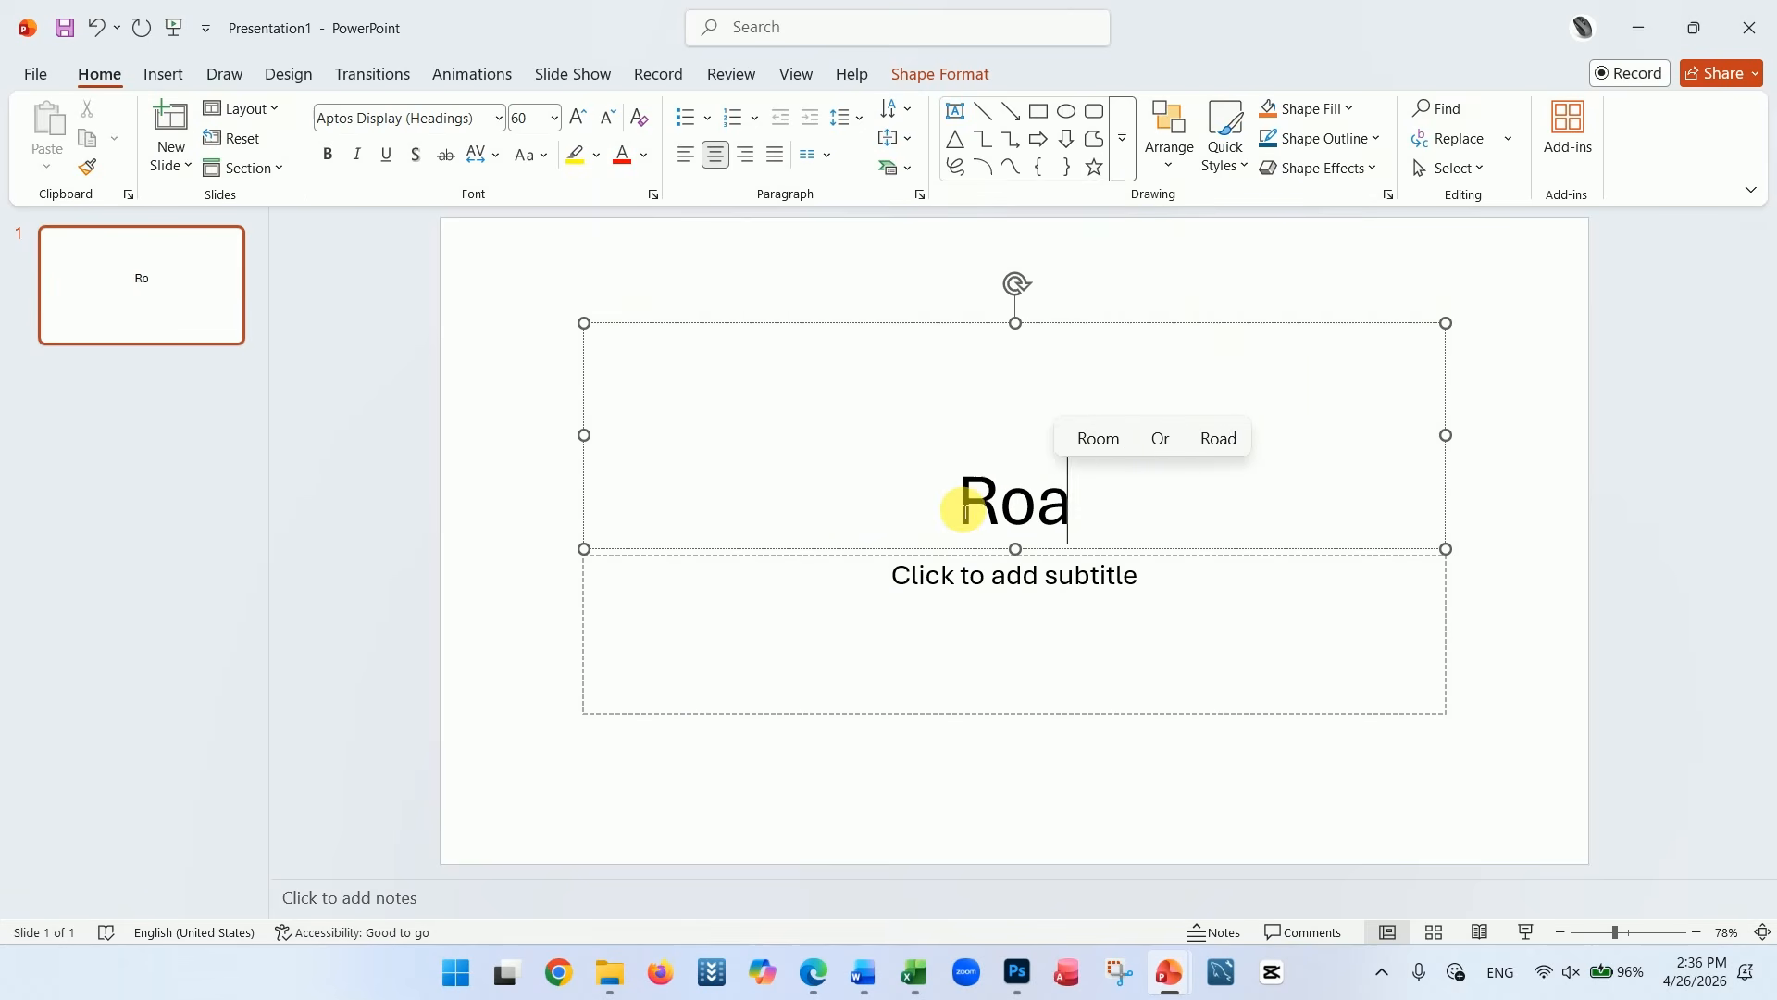
pyautogui.write('d')
pyautogui.click(973, 583)
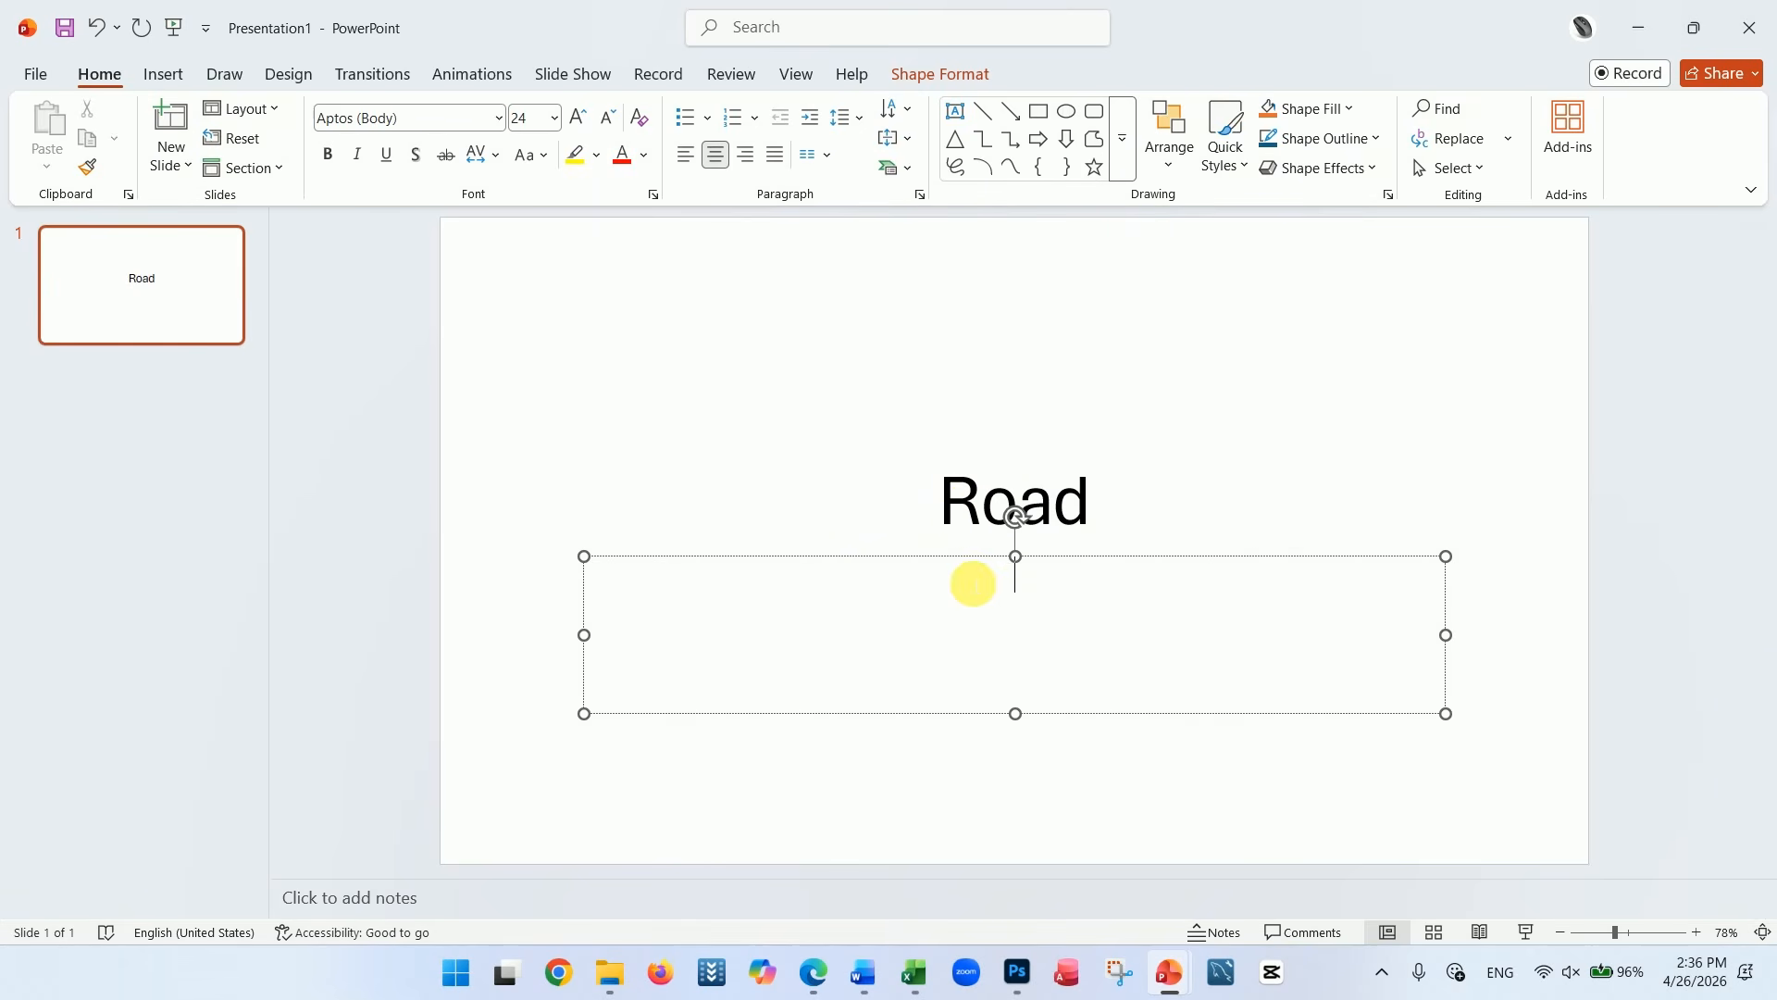
pyautogui.write('Adnakot')
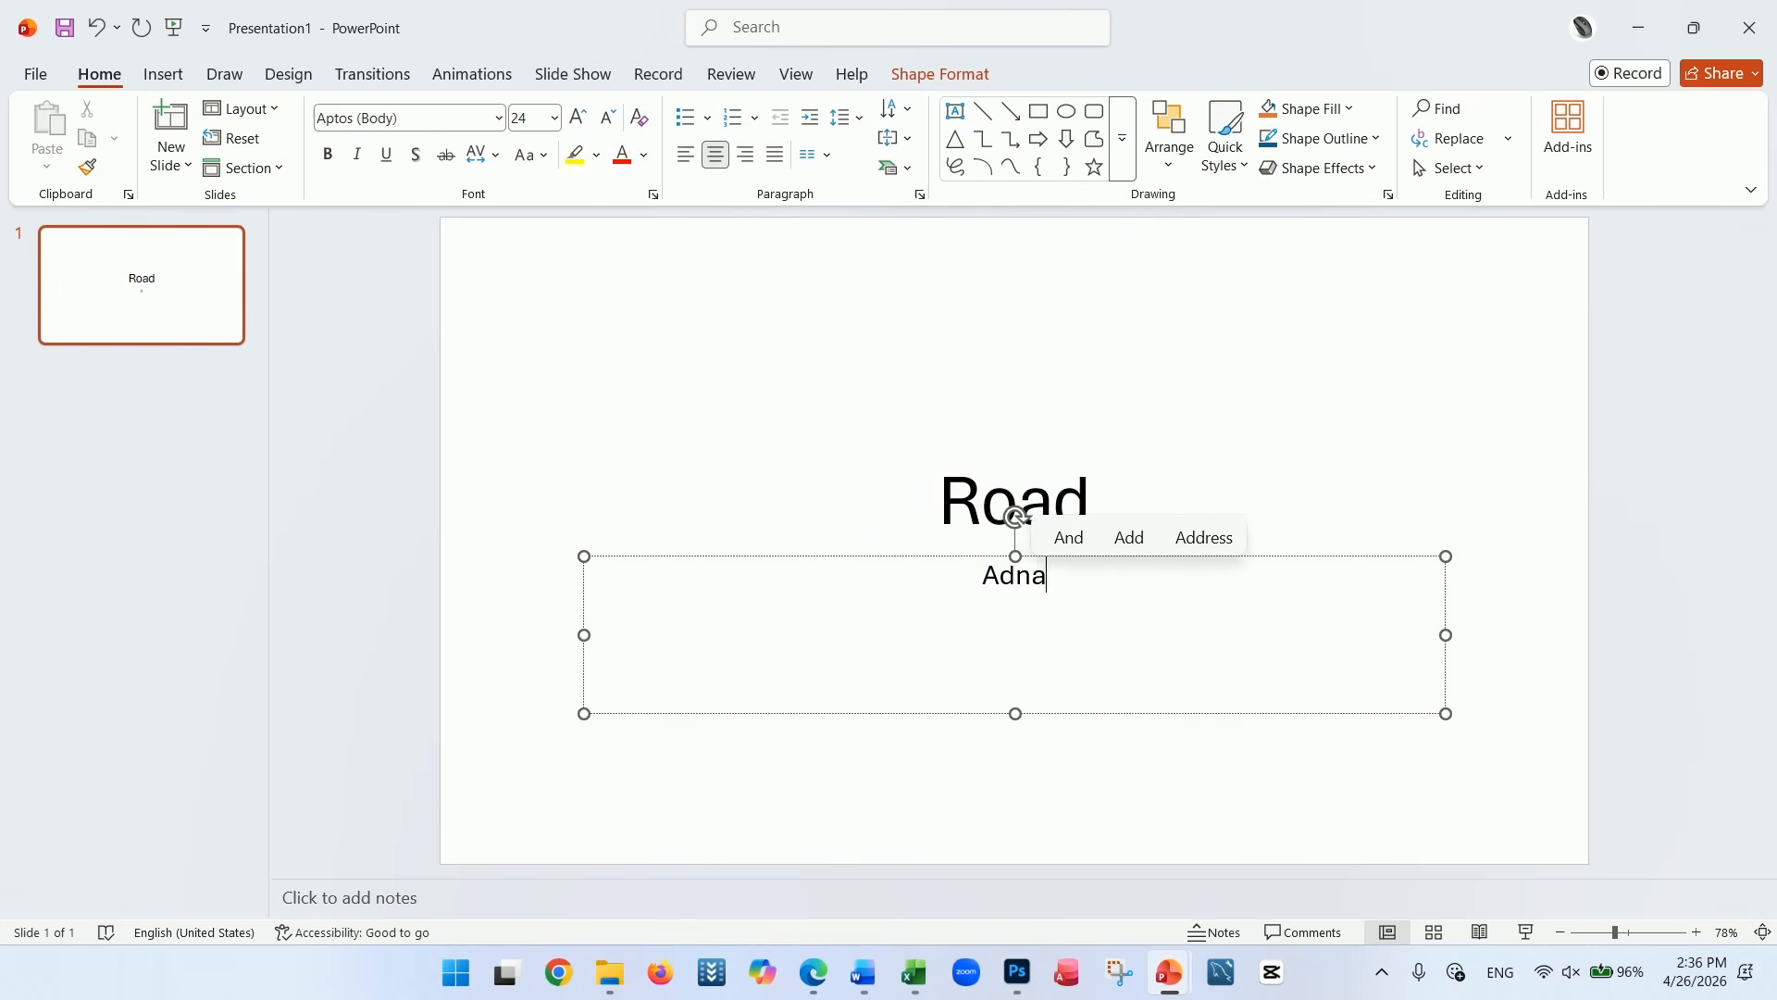
pyautogui.click(511, 469)
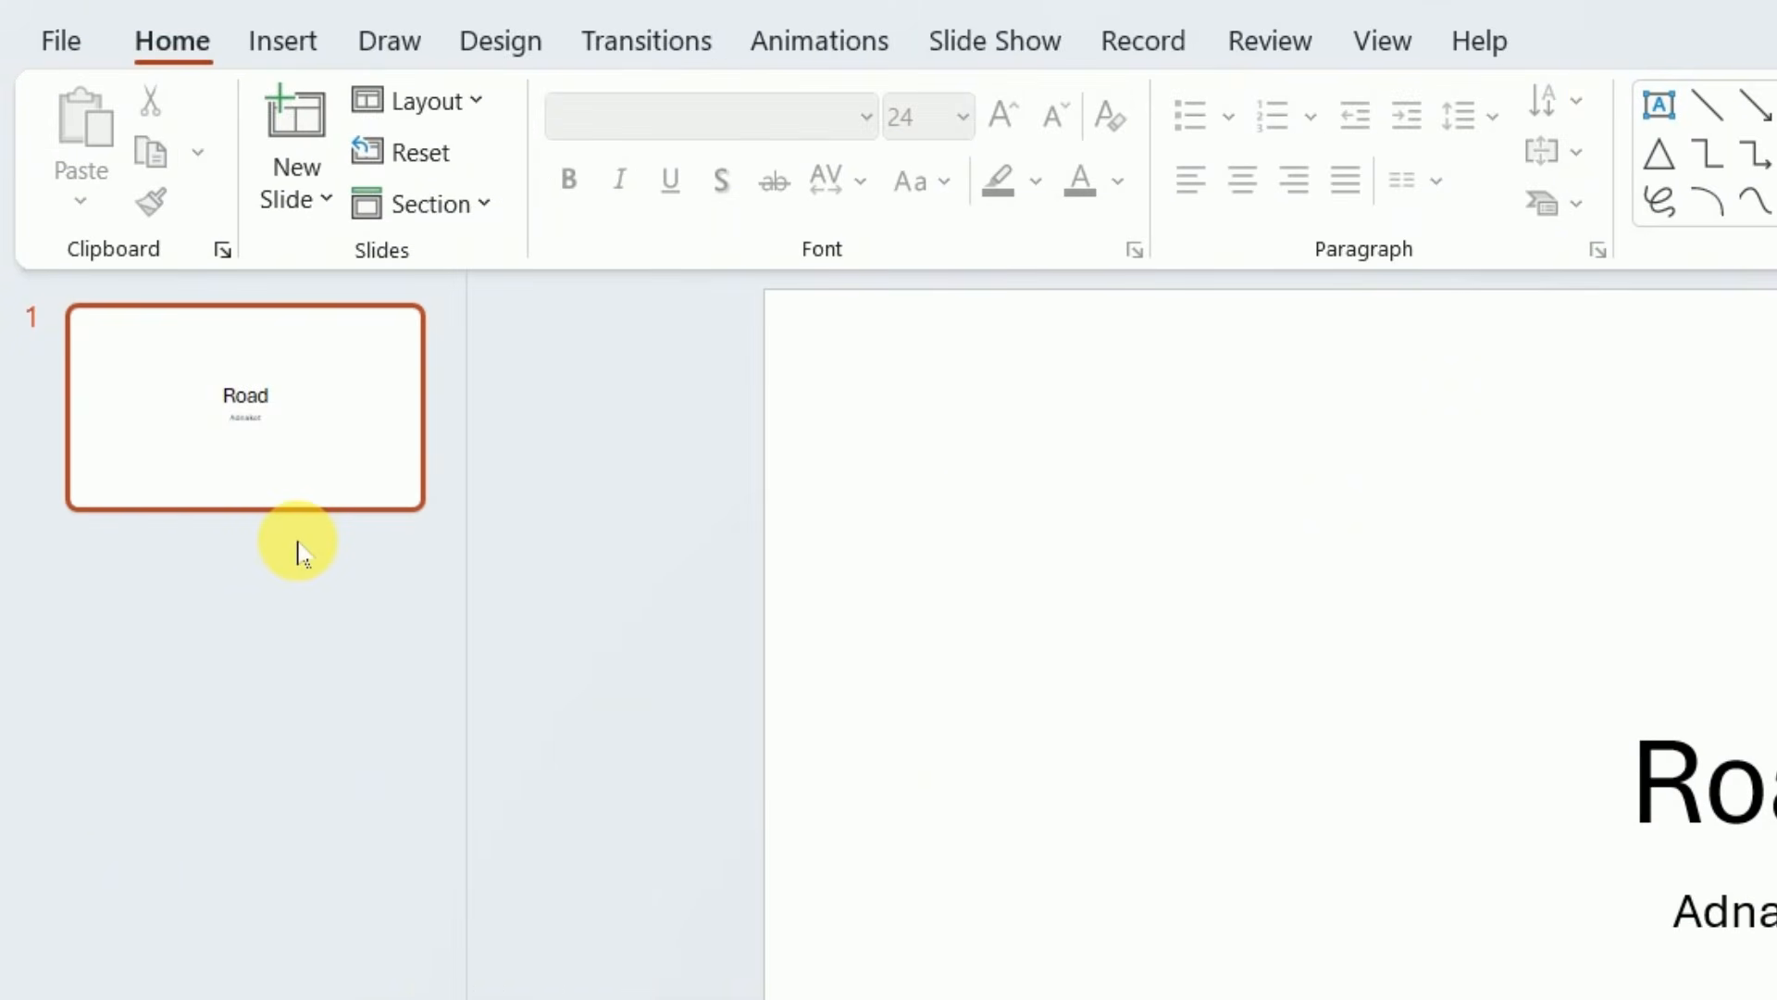
# Add a second slide after the title slide and give it the title "Types of Road"
pyautogui.click(237, 543)
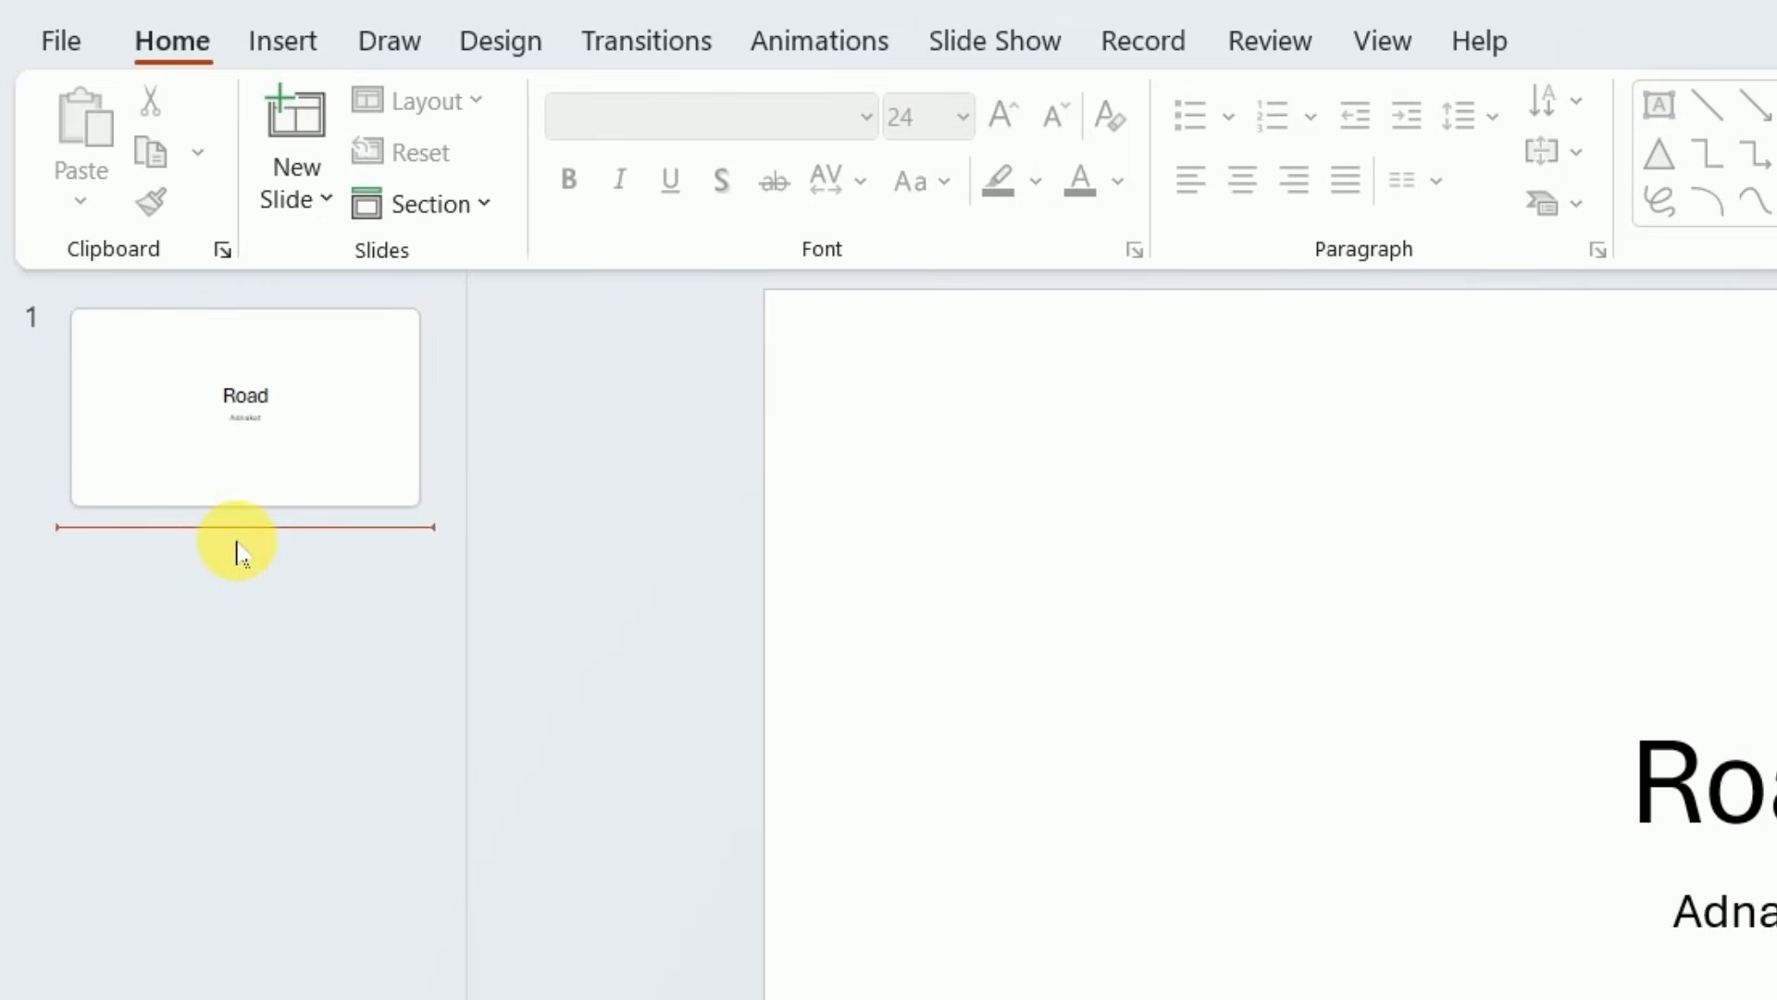
pyautogui.rightClick(239, 543)
pyautogui.click(369, 706)
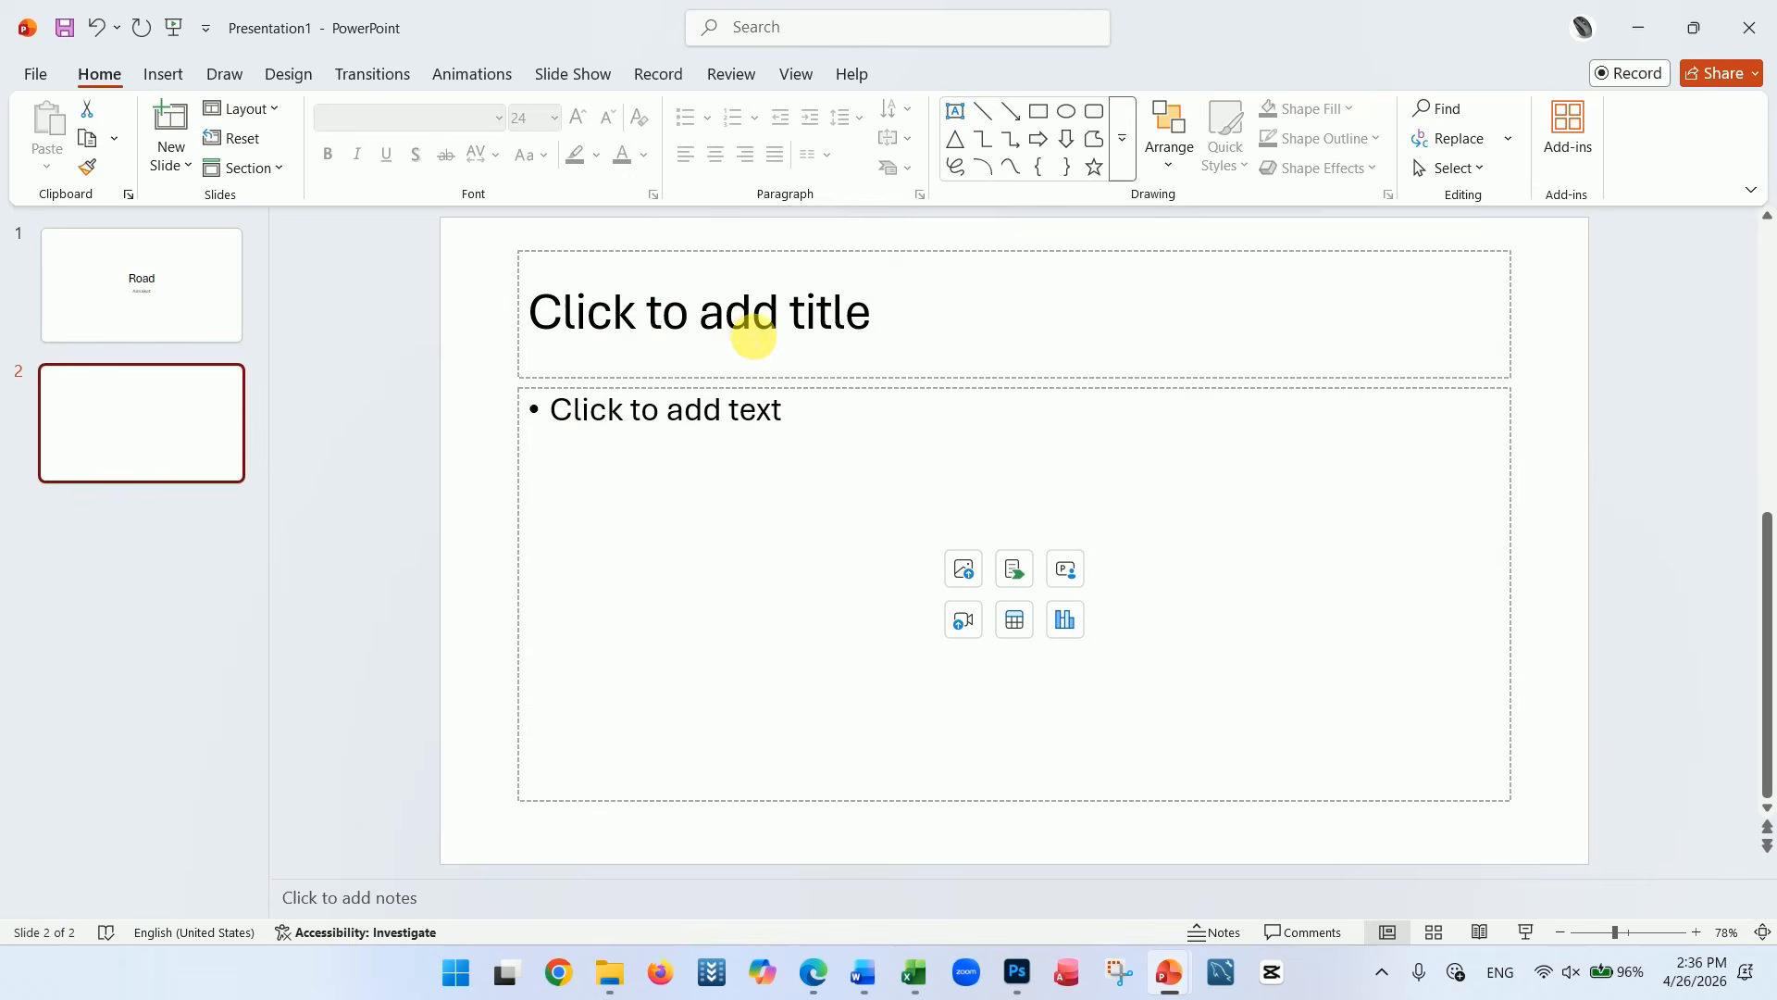
pyautogui.click(1299, 493)
pyautogui.write('T')
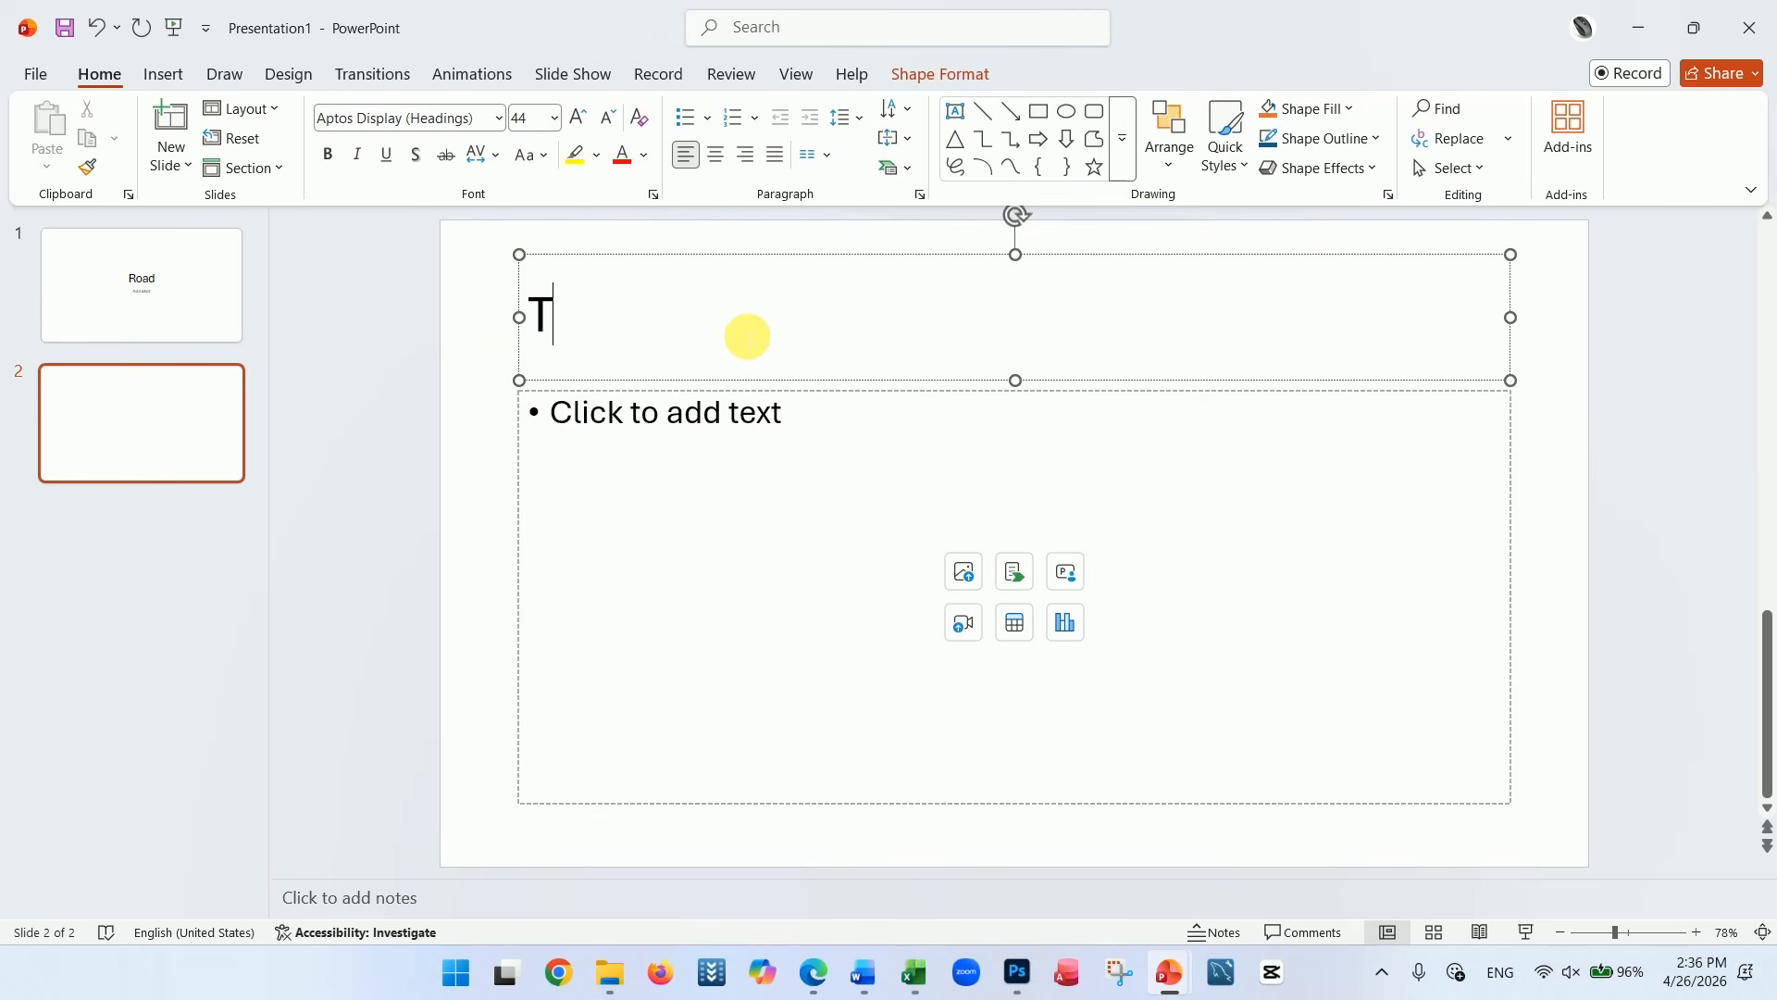
pyautogui.write('ypes of')
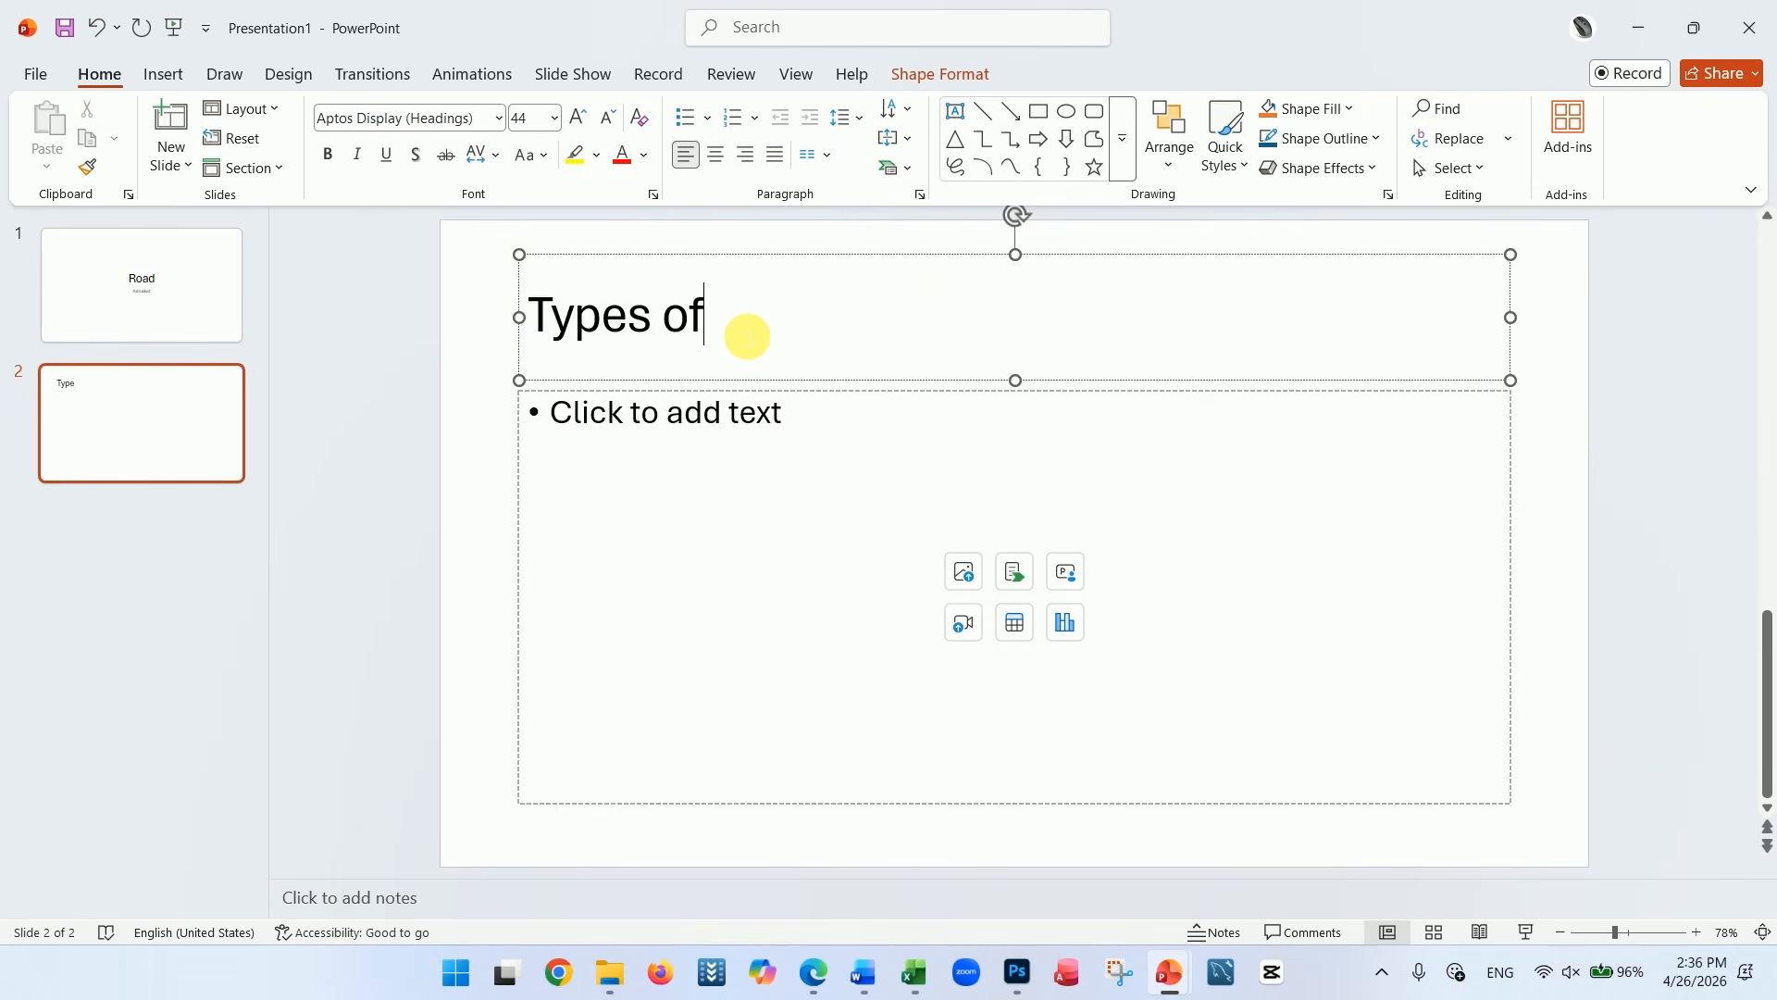
pyautogui.write(' ro')
pyautogui.press('BackSpace')
pyautogui.press('BackSpace')
pyautogui.write('Road')
# Enter the four bullet items "Dfdfdg", "Gfdg", "Dgdg" and "fdgdg" in the second slide's text placeholder
pyautogui.click(731, 440)
pyautogui.write('dfdfdg')
pyautogui.press('Return')
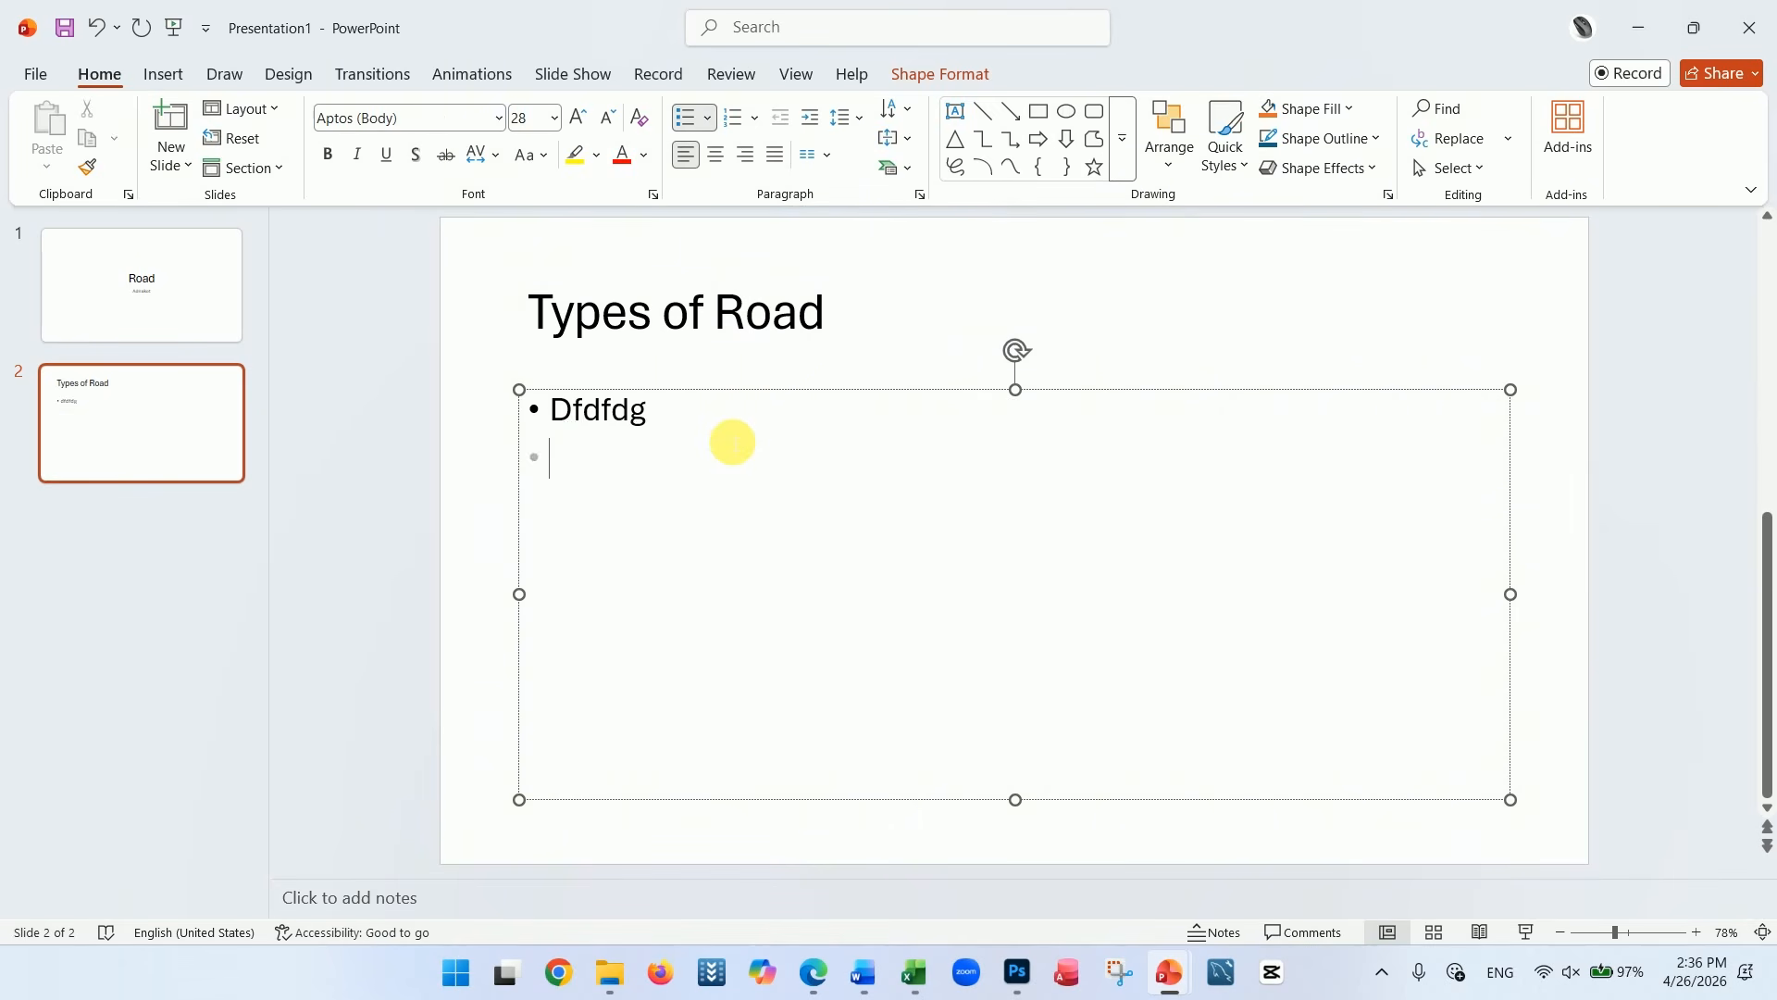
pyautogui.write('gfdg')
pyautogui.press('Return')
pyautogui.write('dgdg')
pyautogui.press('Return')
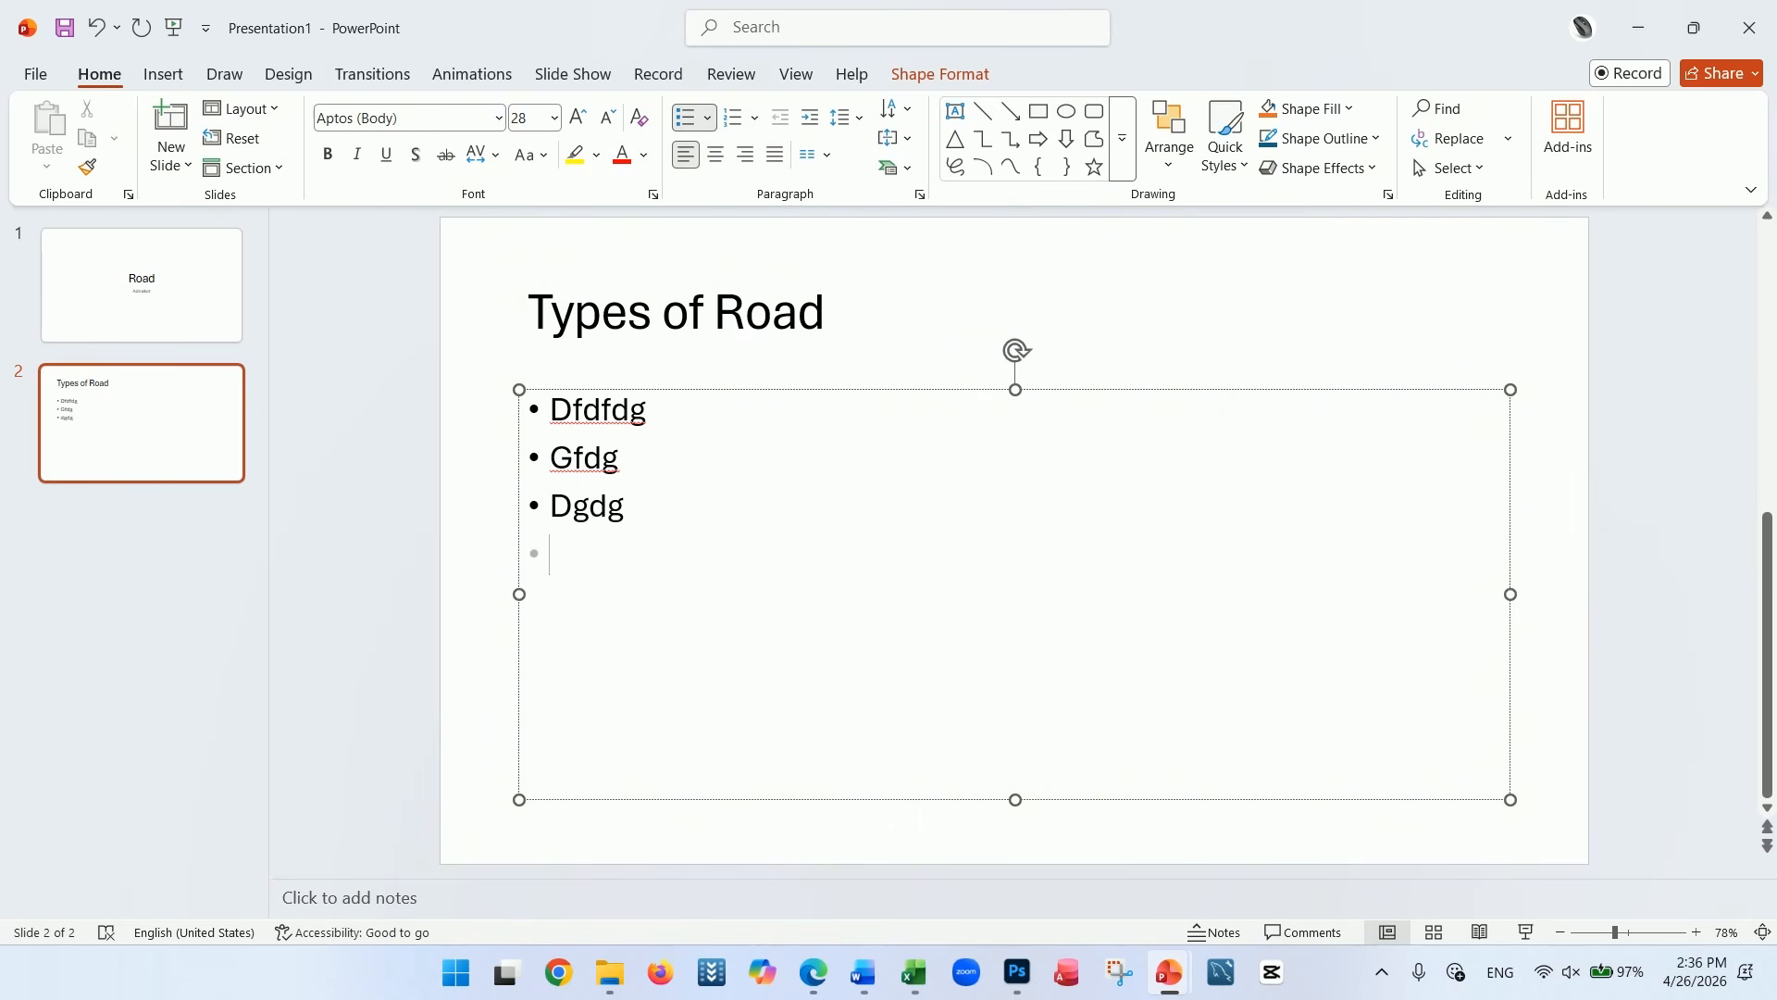
pyautogui.write('fdgdg')
pyautogui.click(375, 523)
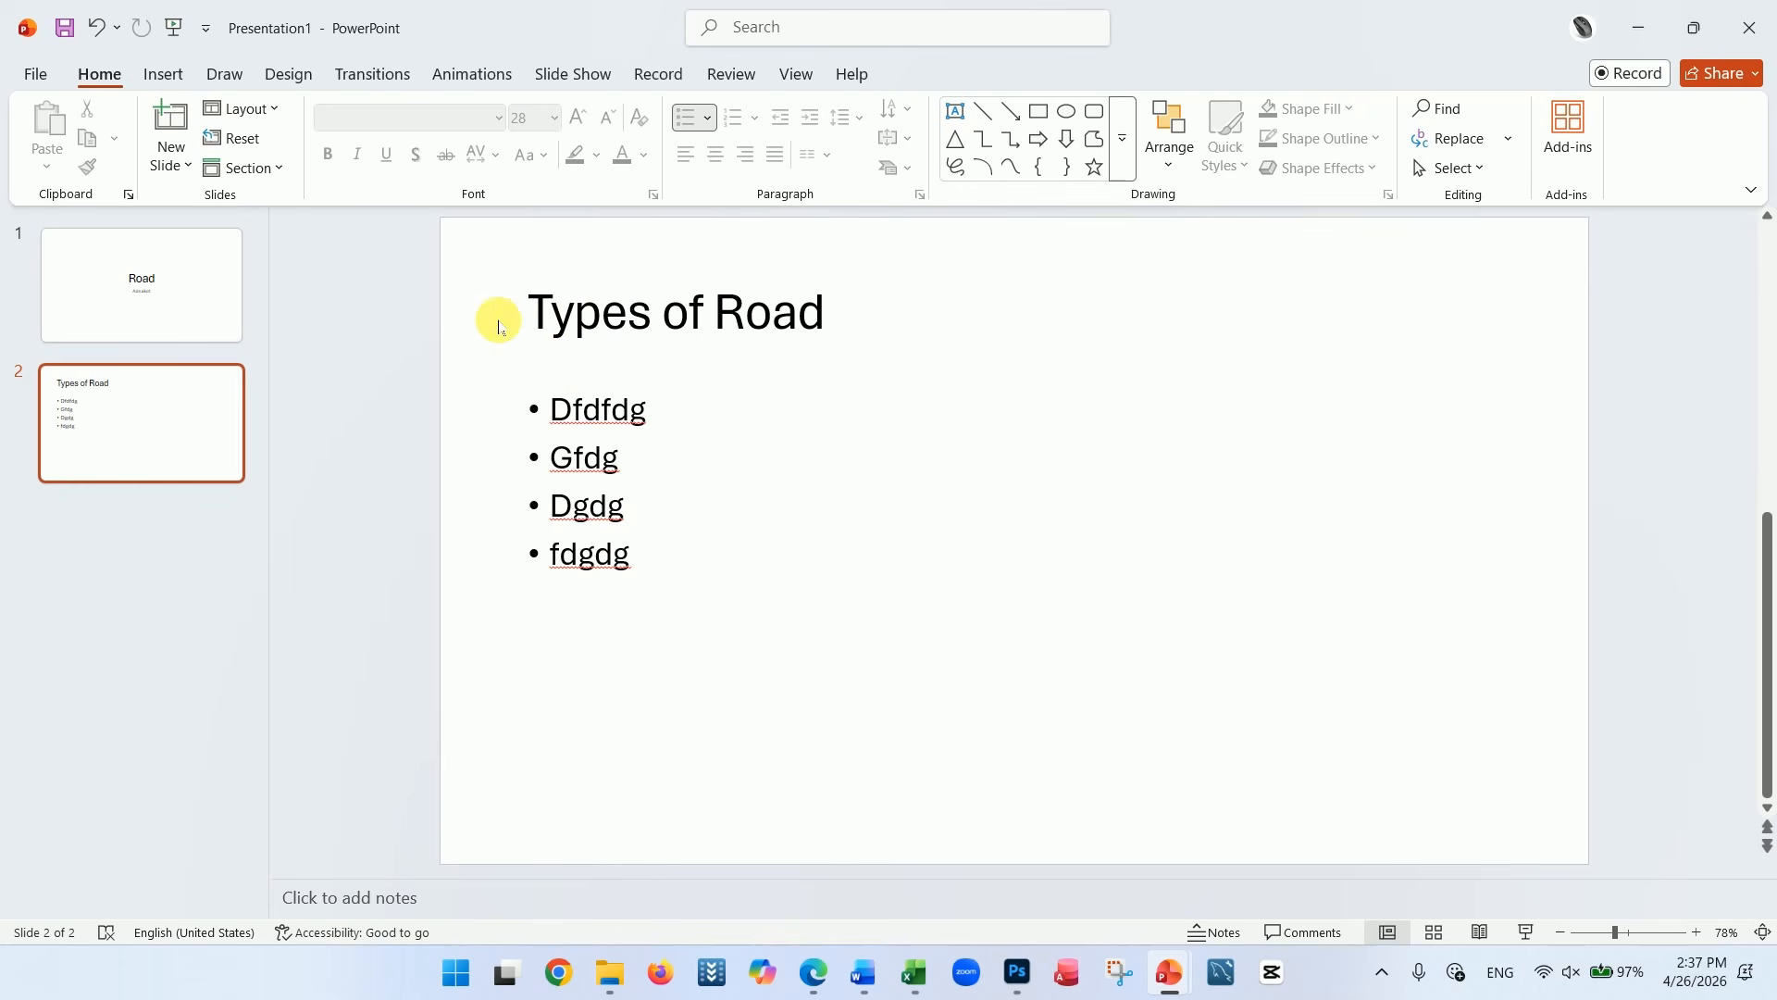
# Make the title "Road" on the first slide bold
pyautogui.click(222, 286)
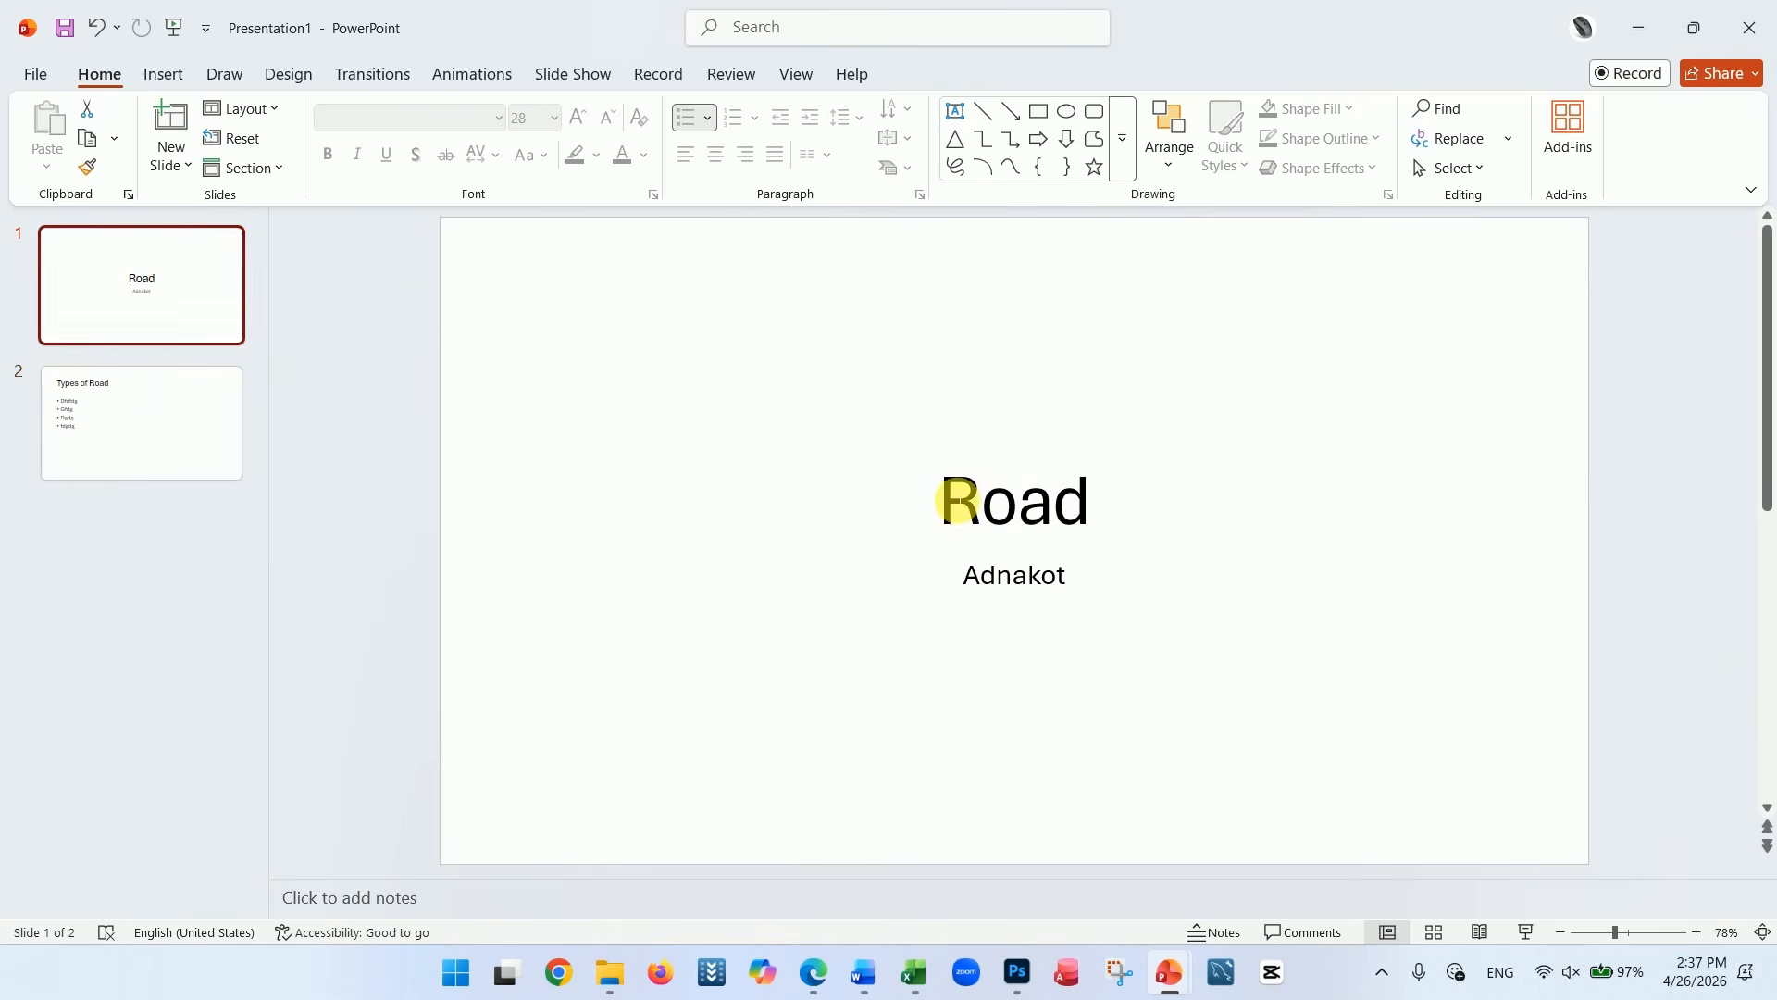
pyautogui.click(941, 500)
pyautogui.click(929, 323)
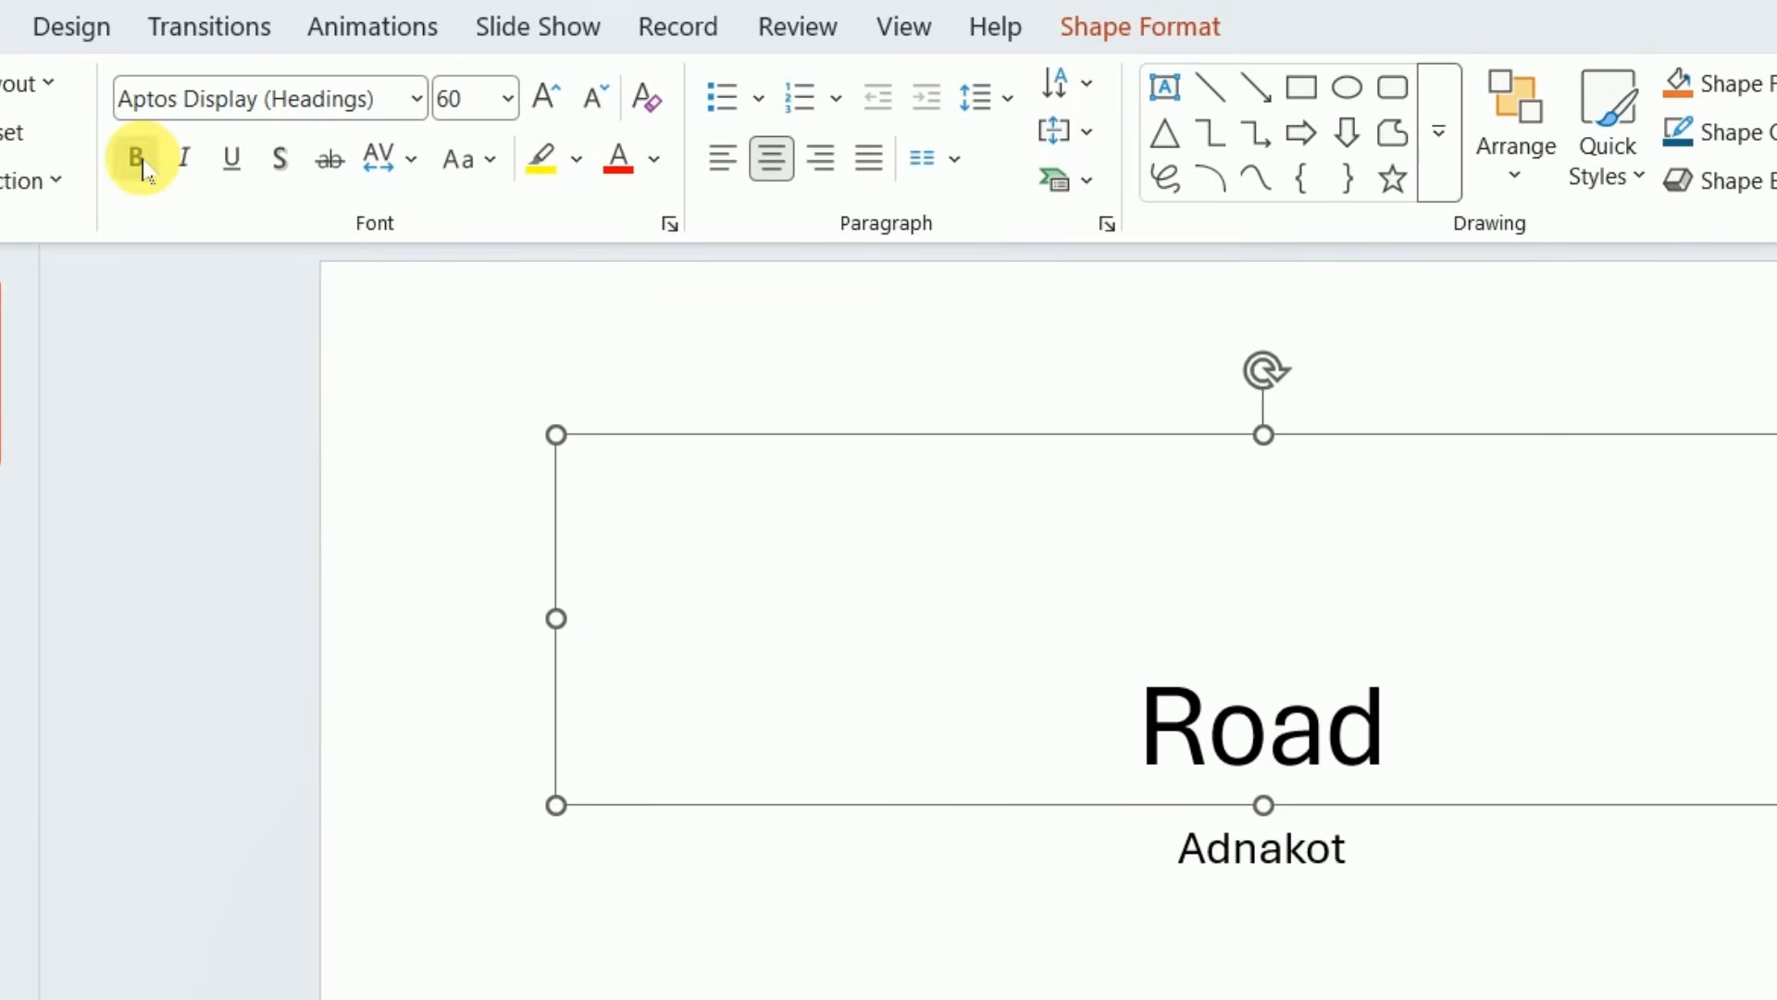
pyautogui.click(328, 154)
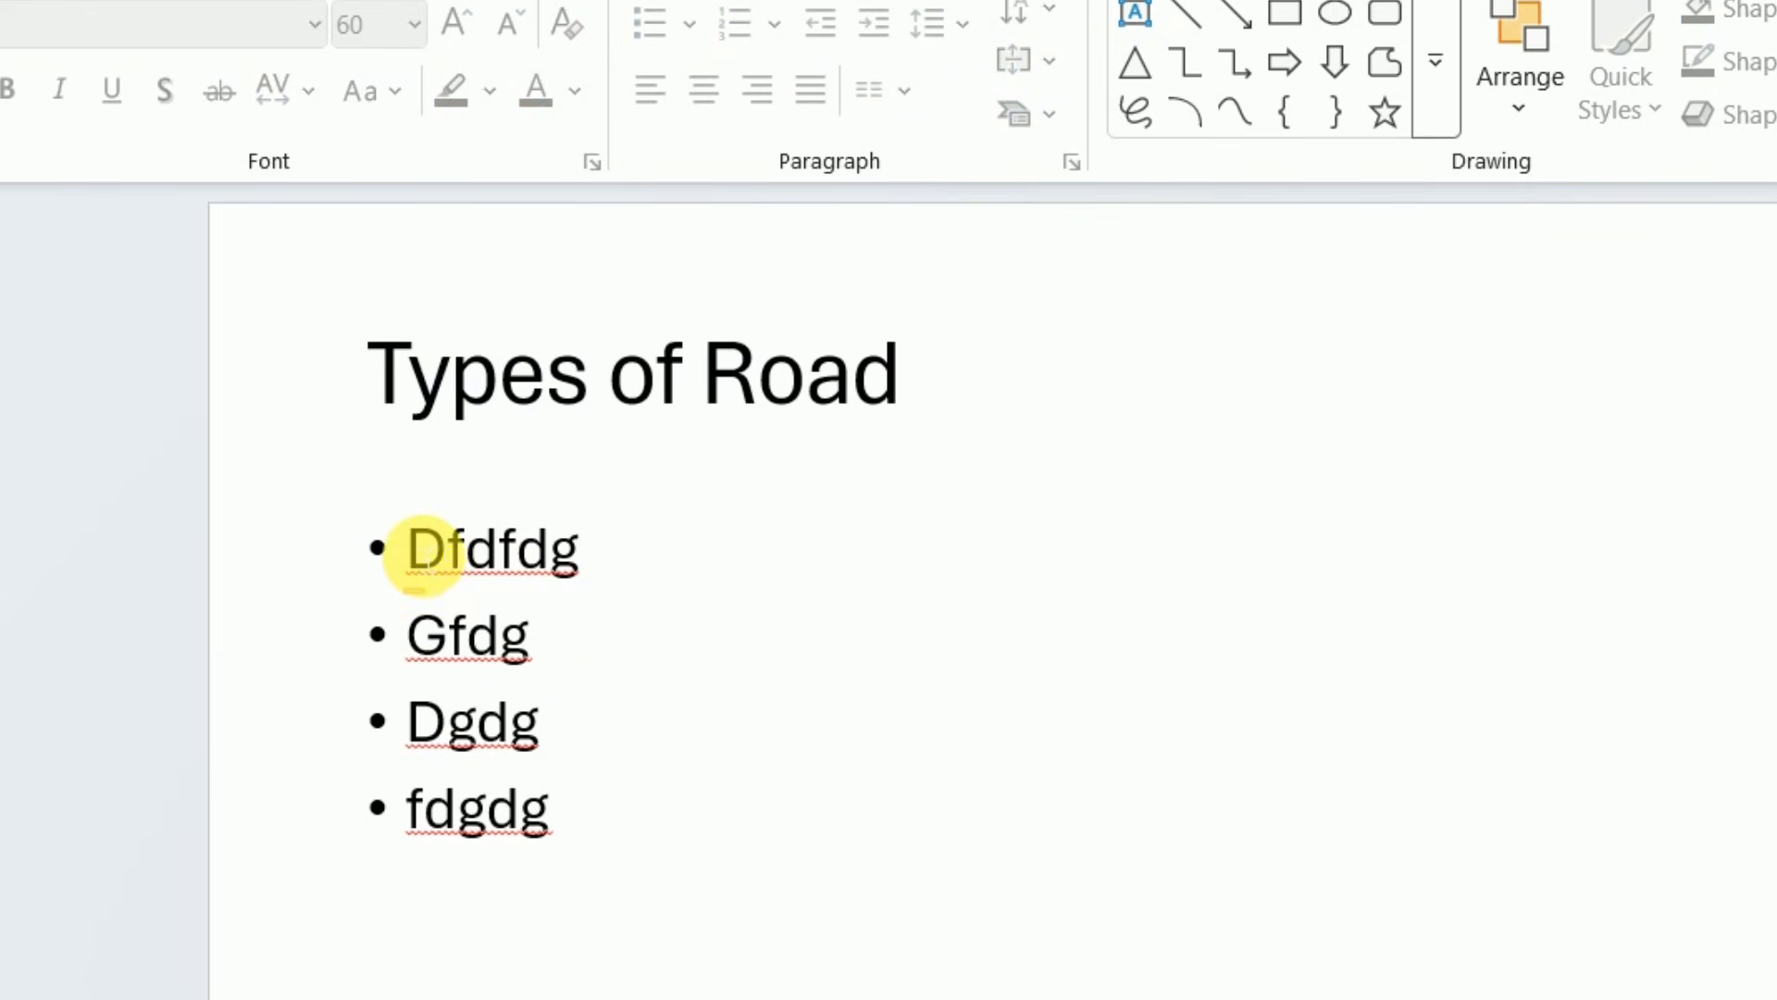
# Change the bullets of all four items on the "Types of Road" slide to Star Bullets
pyautogui.moveTo(412, 555); pyautogui.dragTo(595, 891)
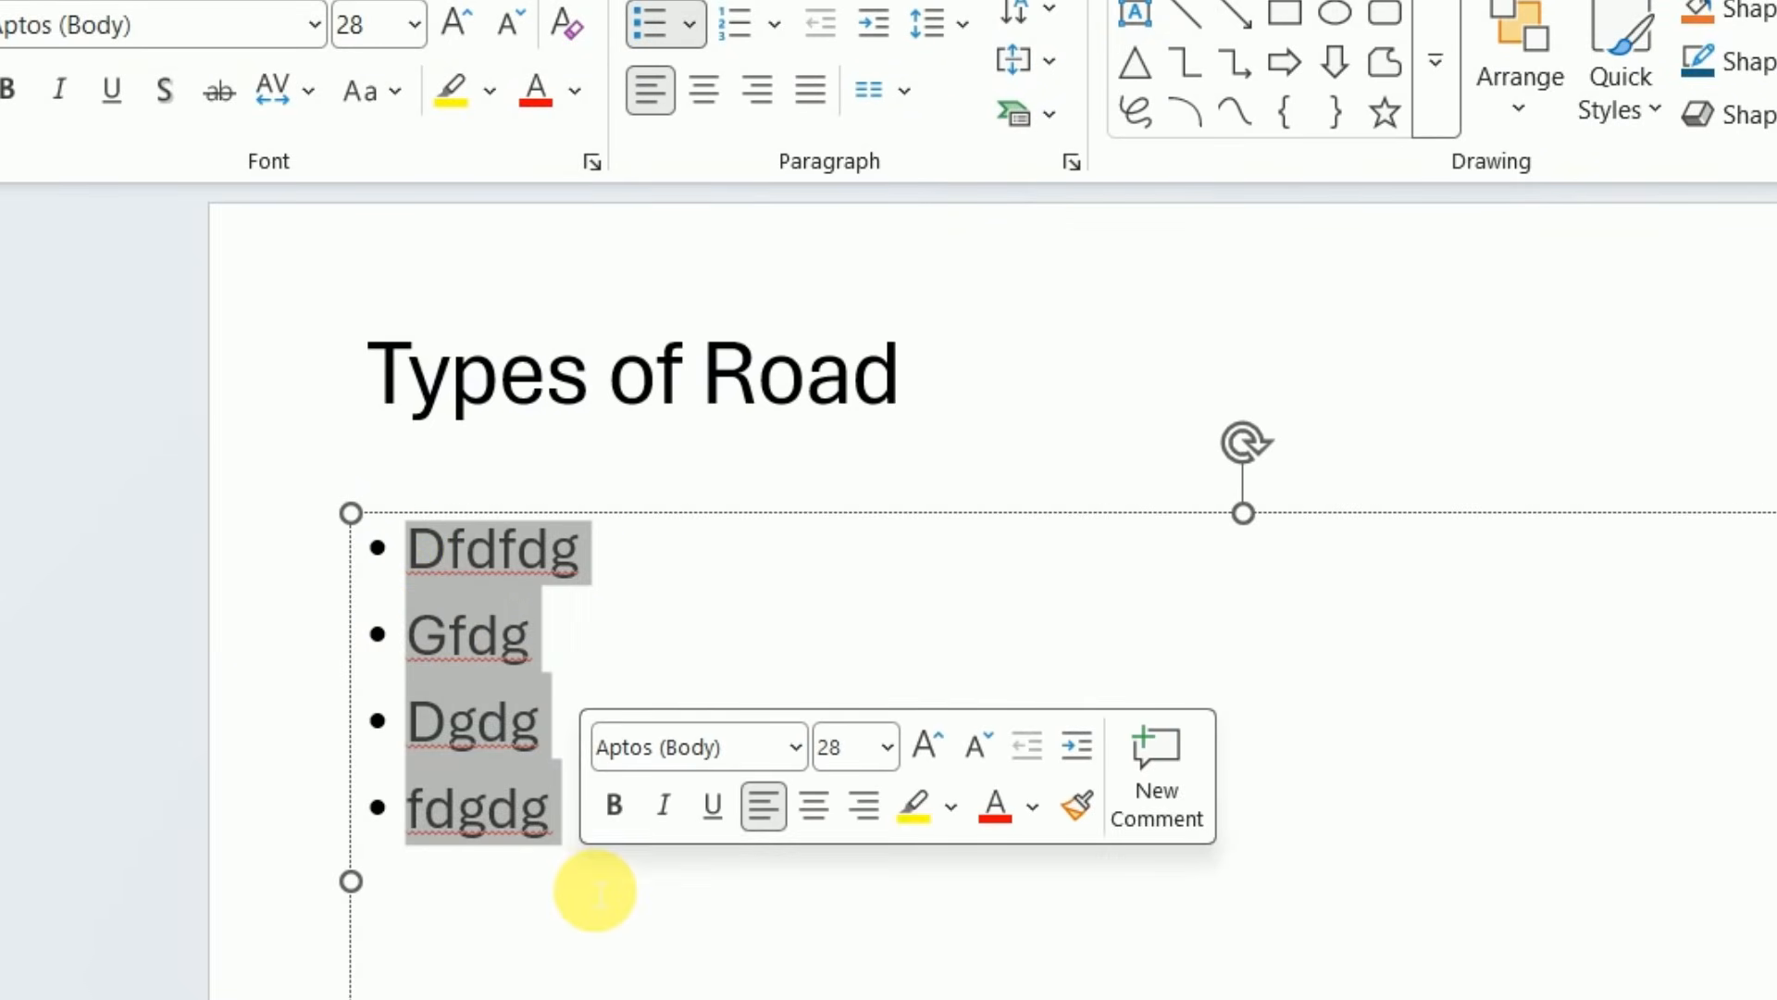
pyautogui.click(691, 35)
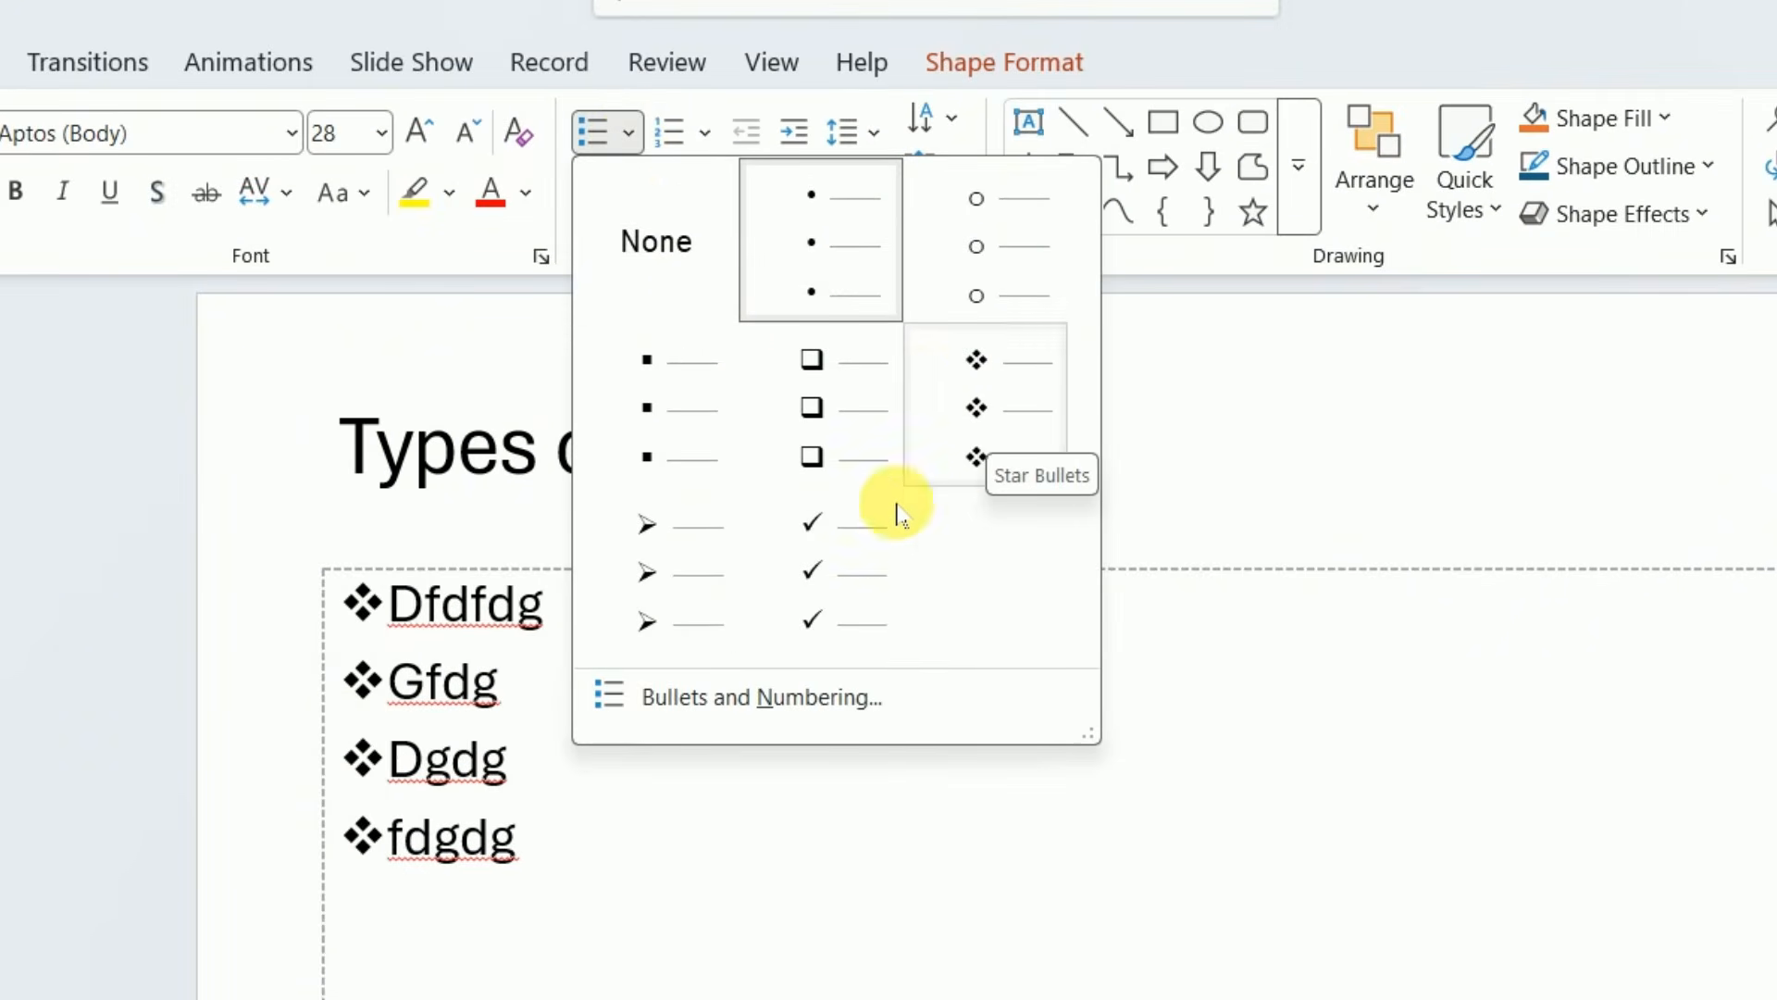
pyautogui.click(1032, 405)
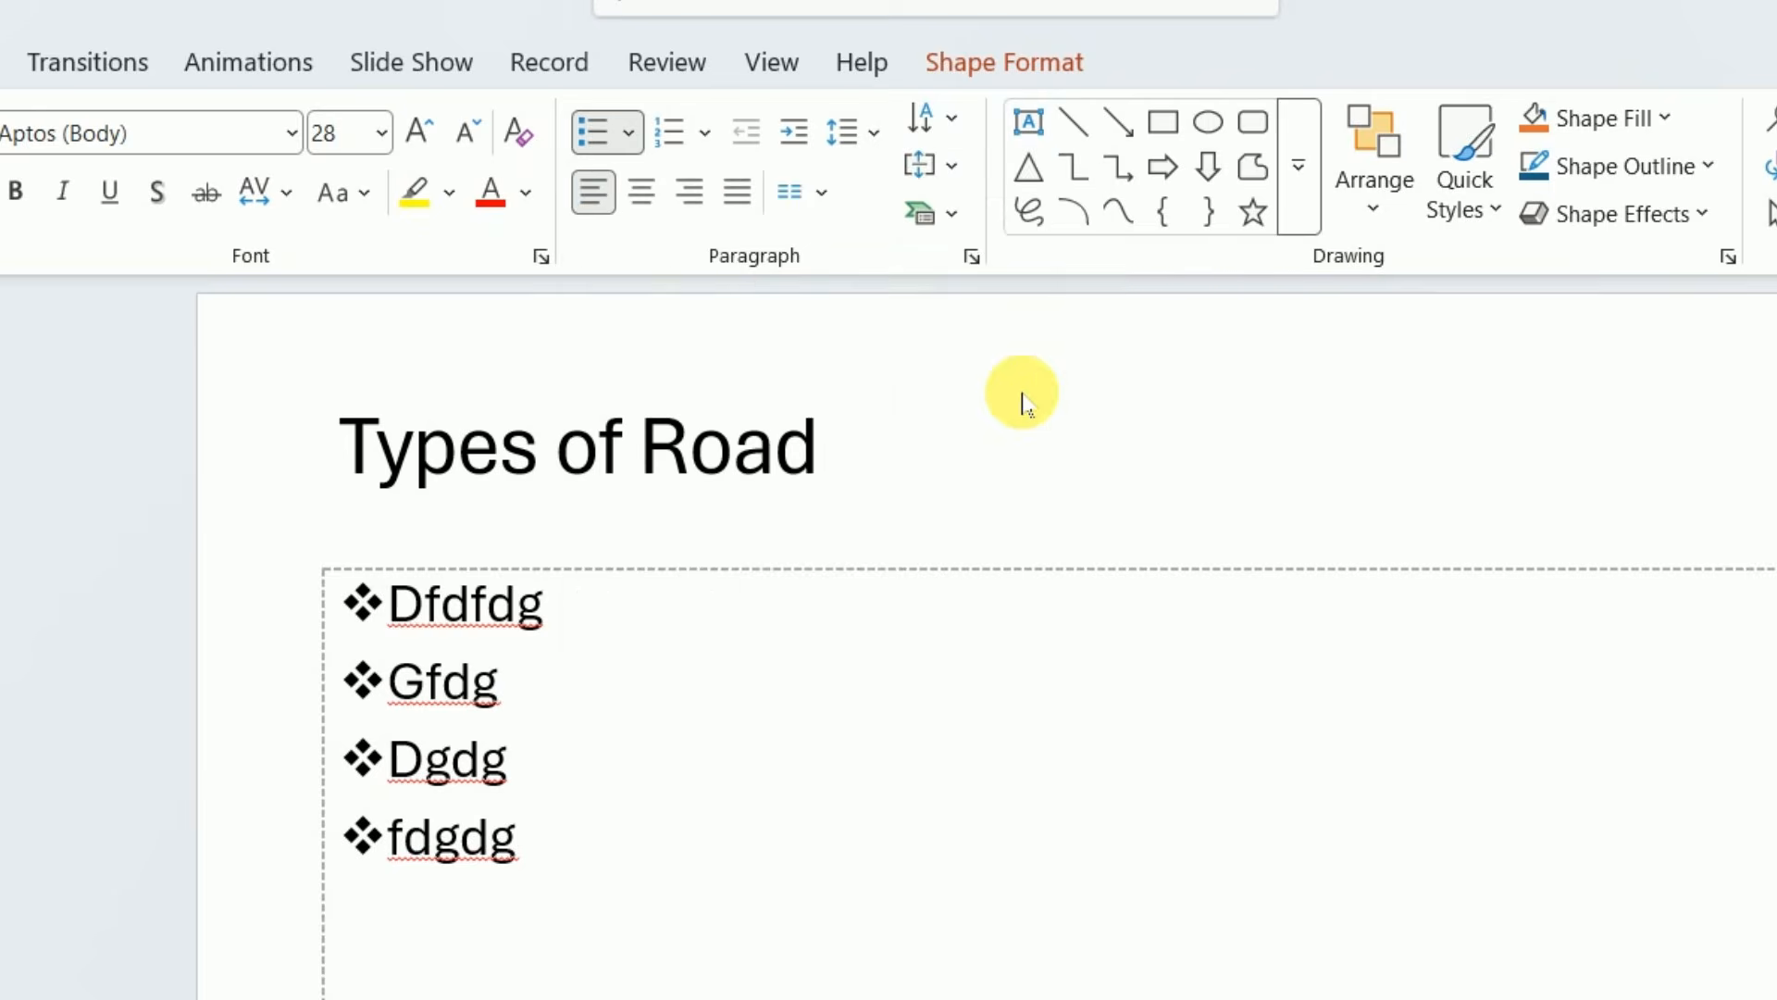
pyautogui.click(88, 819)
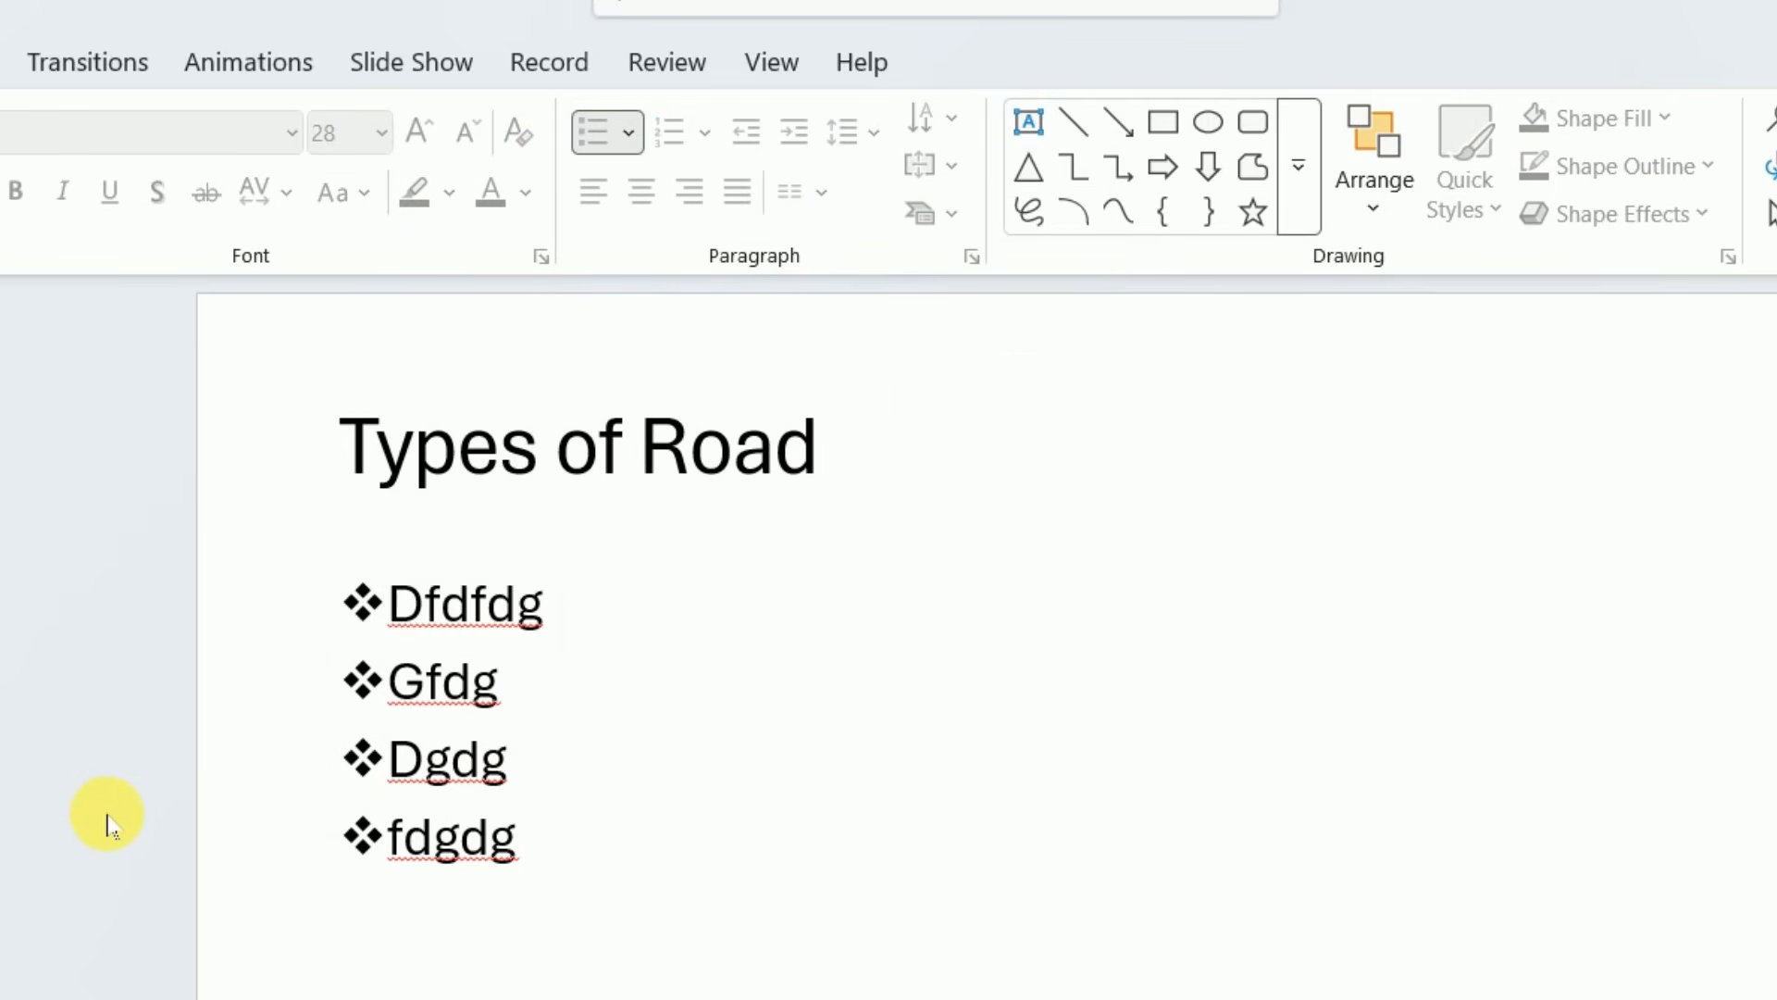
# Add a third slide after the "Types of Road" slide
pyautogui.rightClick(157, 500)
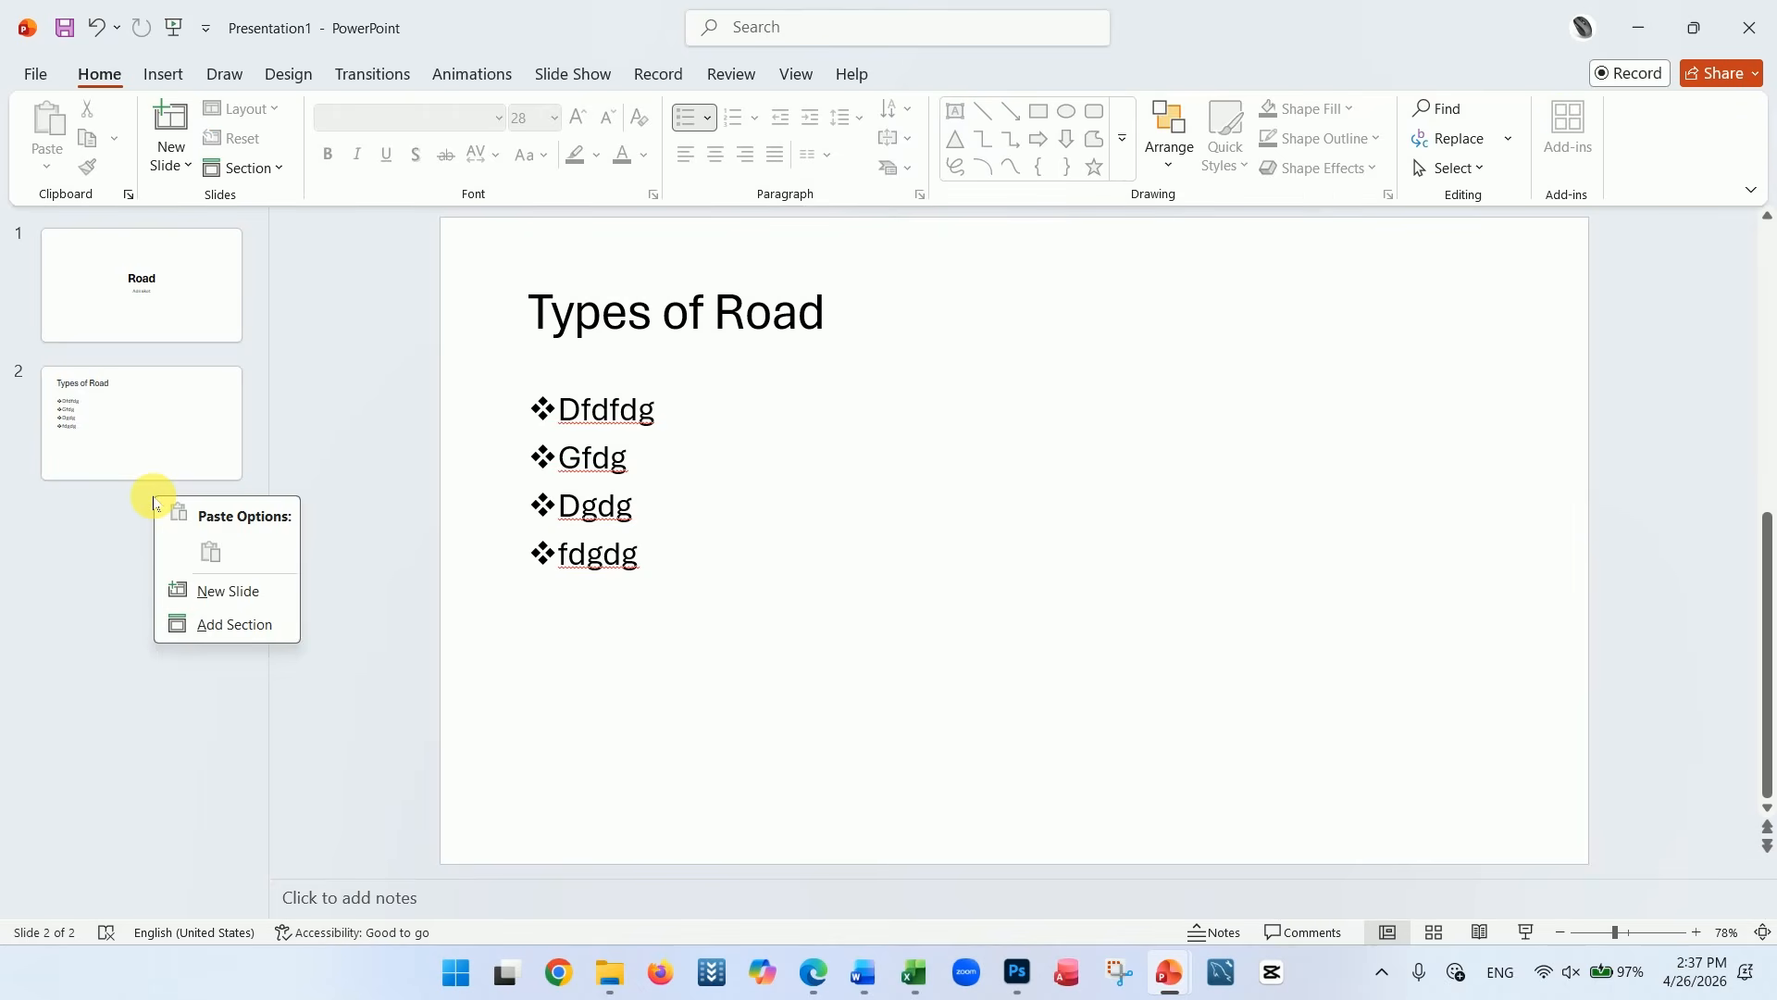
pyautogui.click(209, 589)
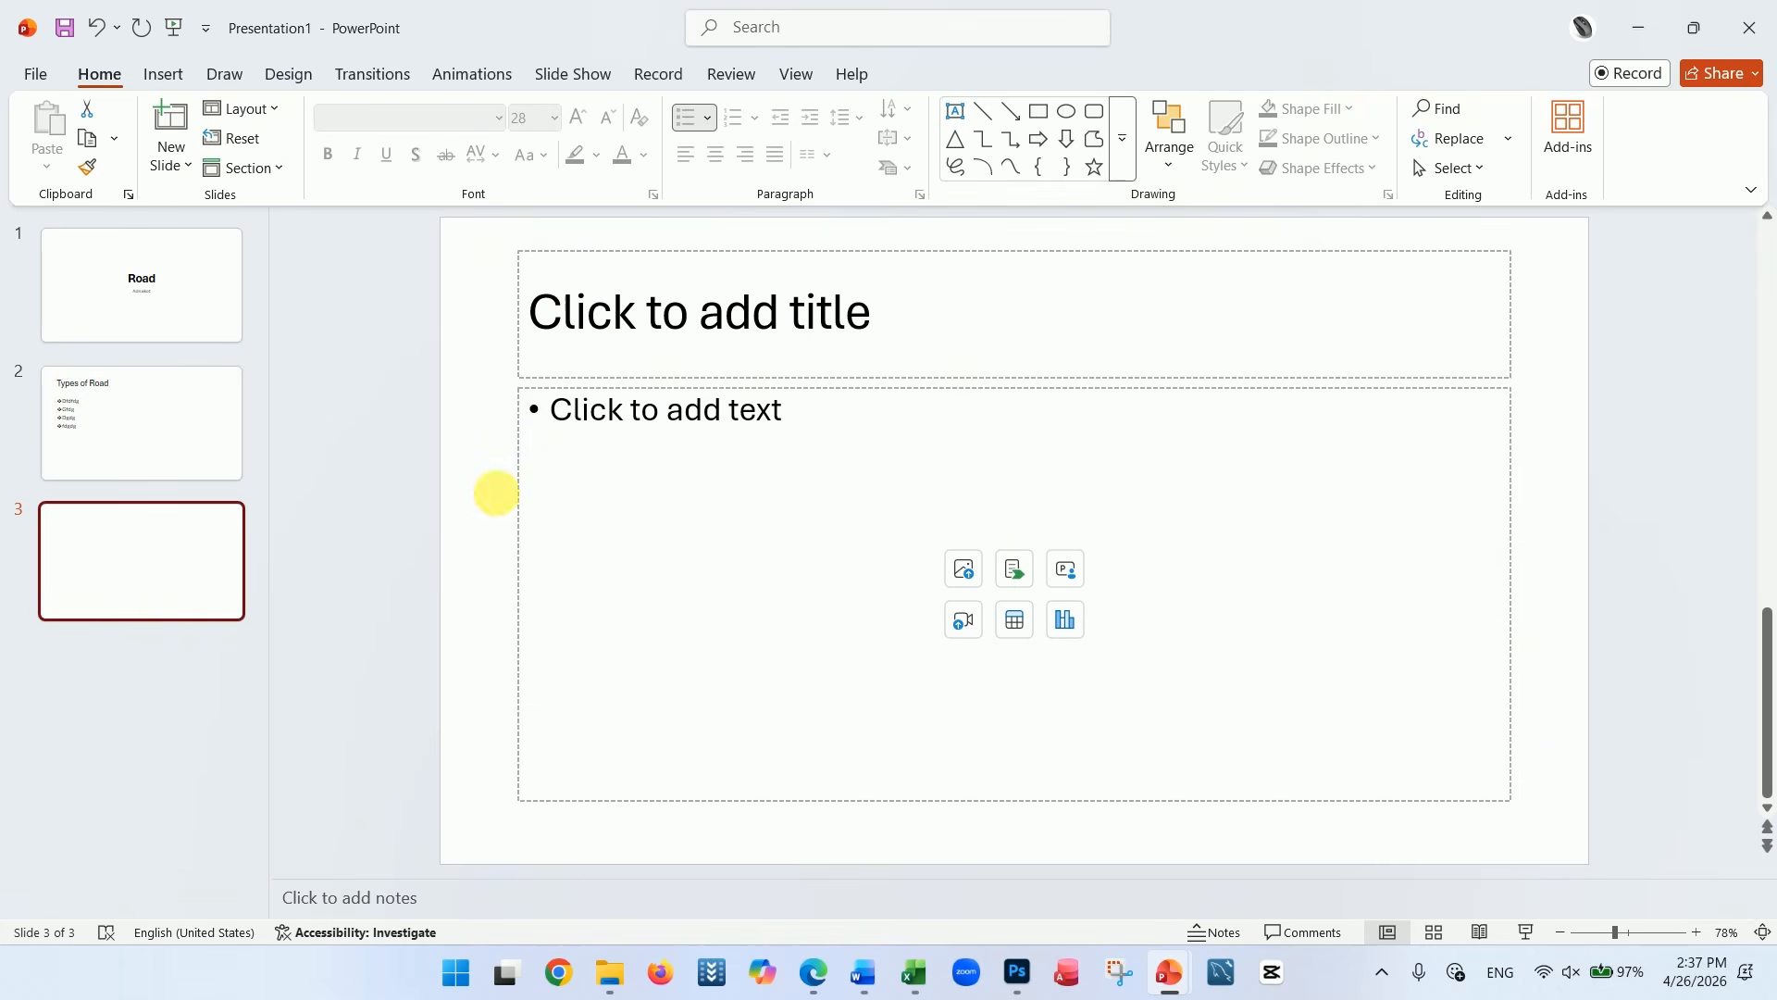
# Delete the title and text placeholders from the third slide, and undo both deletions
pyautogui.click(727, 257)
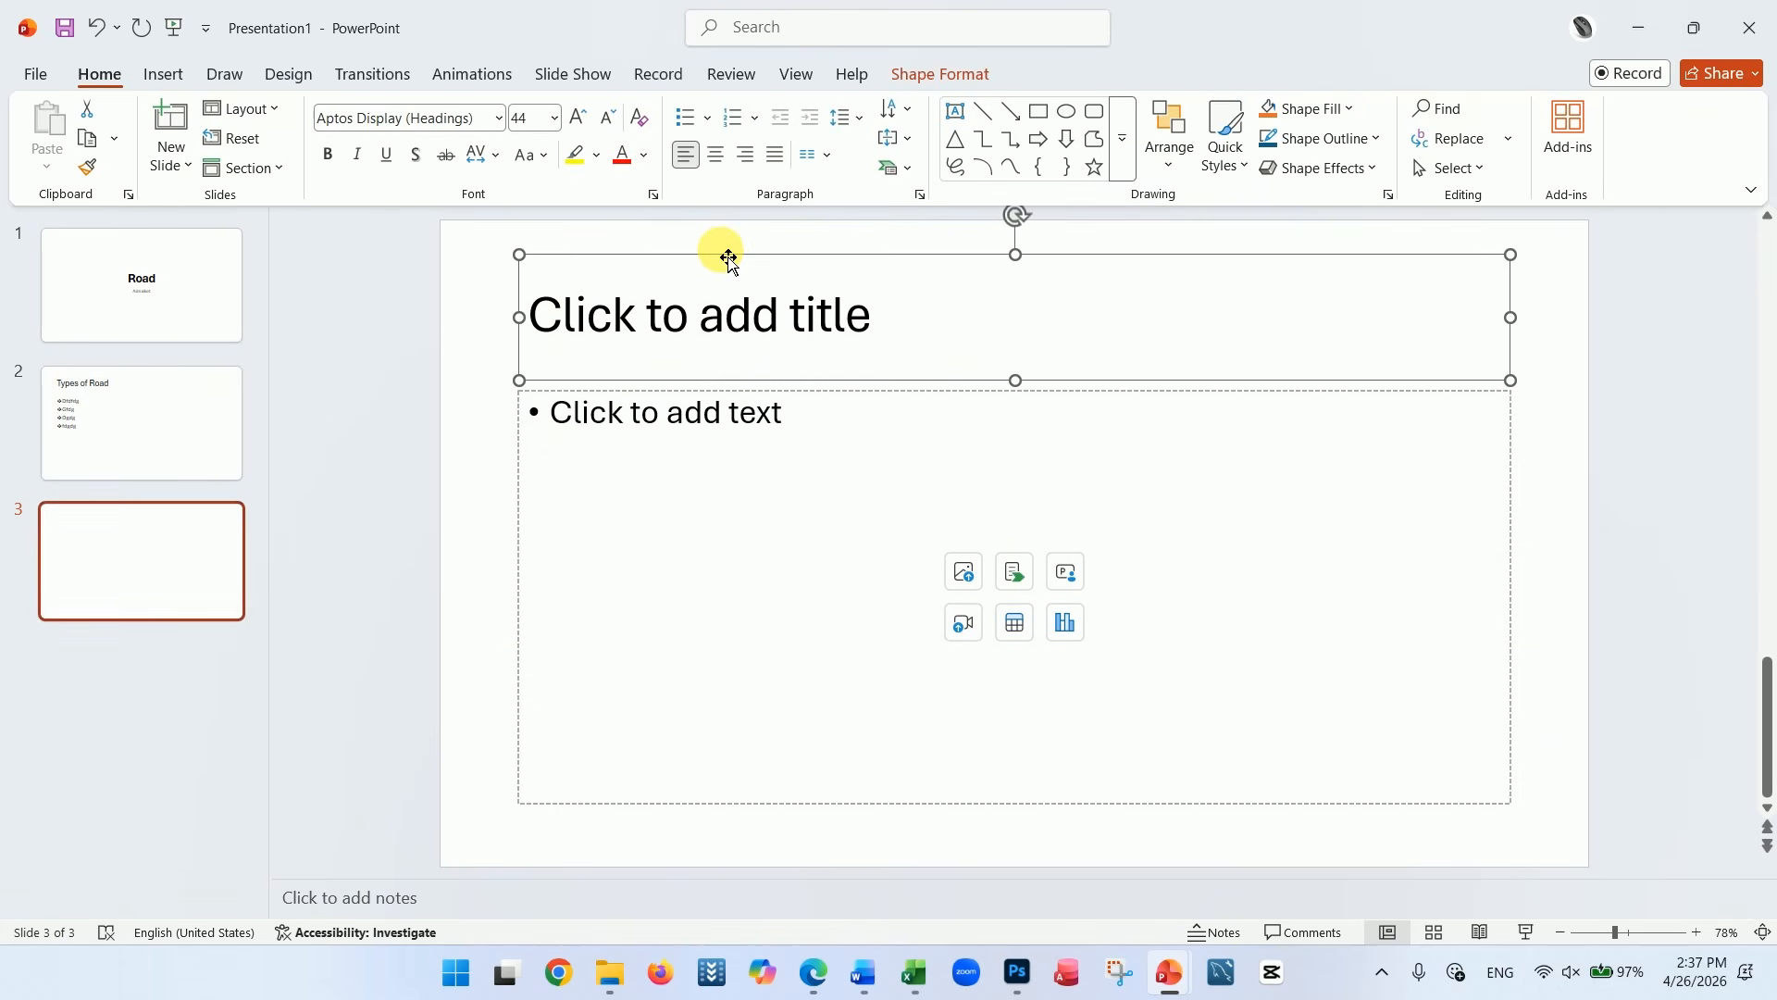
pyautogui.press('Delete')
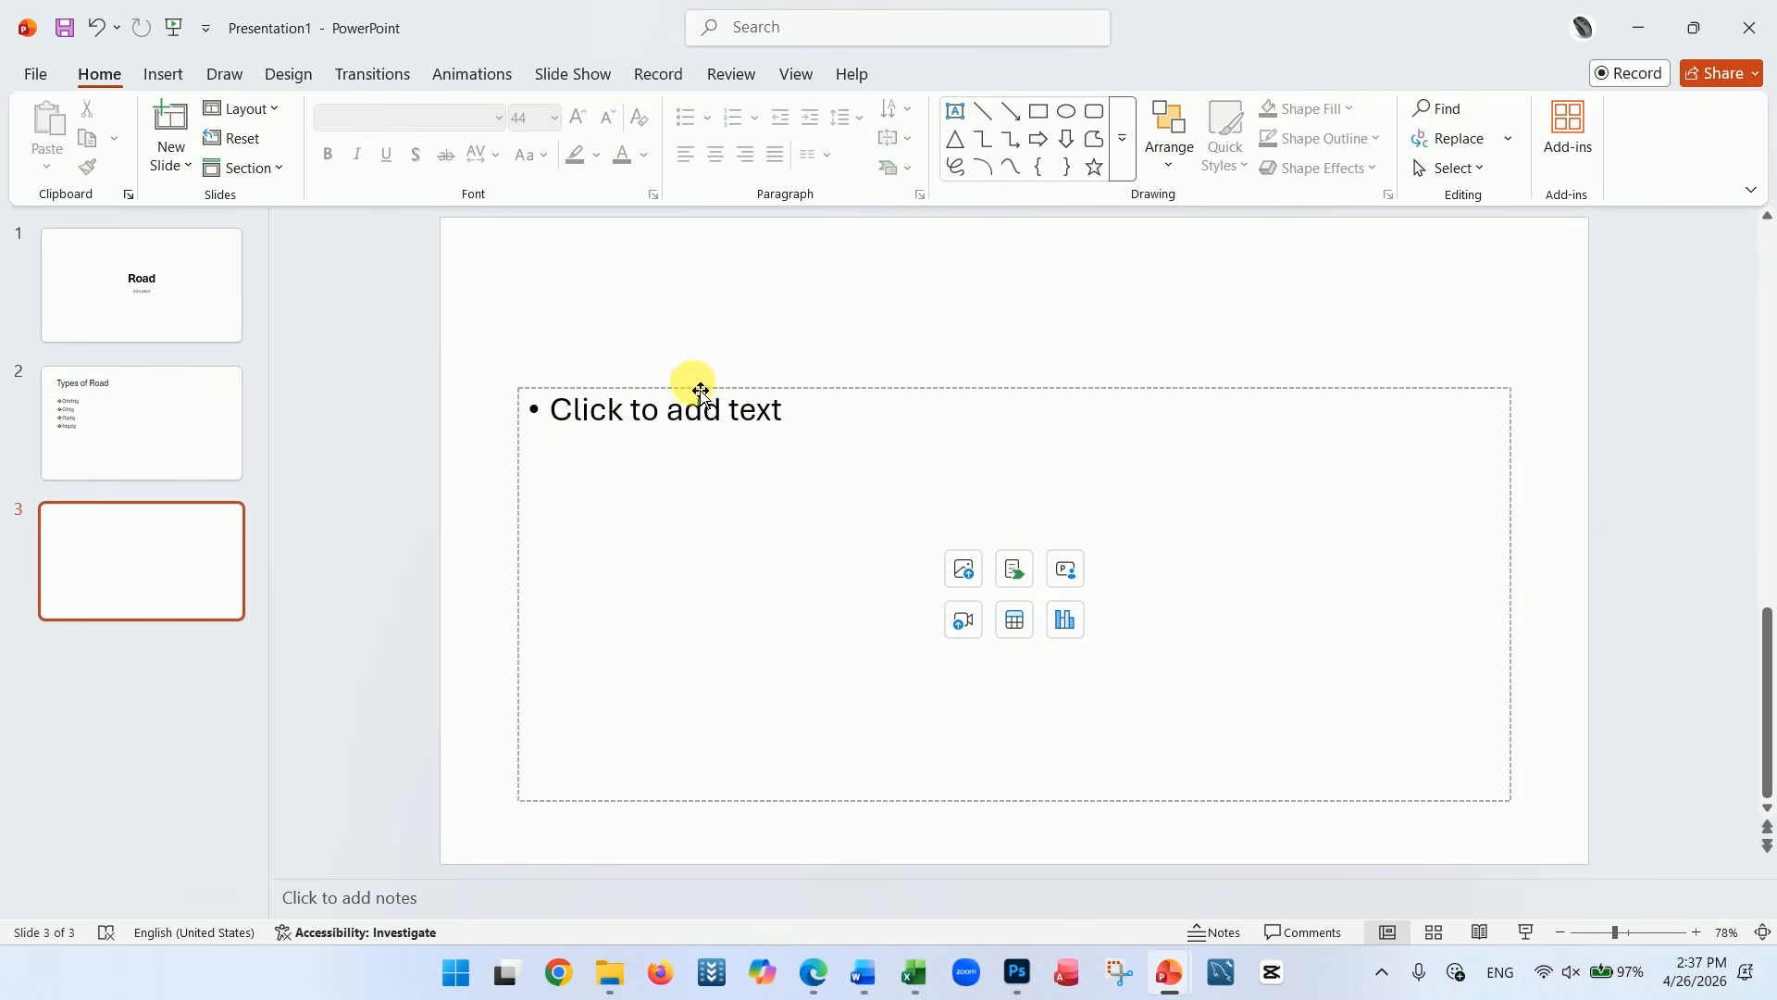
pyautogui.click(701, 391)
pyautogui.press('Delete')
pyautogui.hotkey('ctrl', 'z')
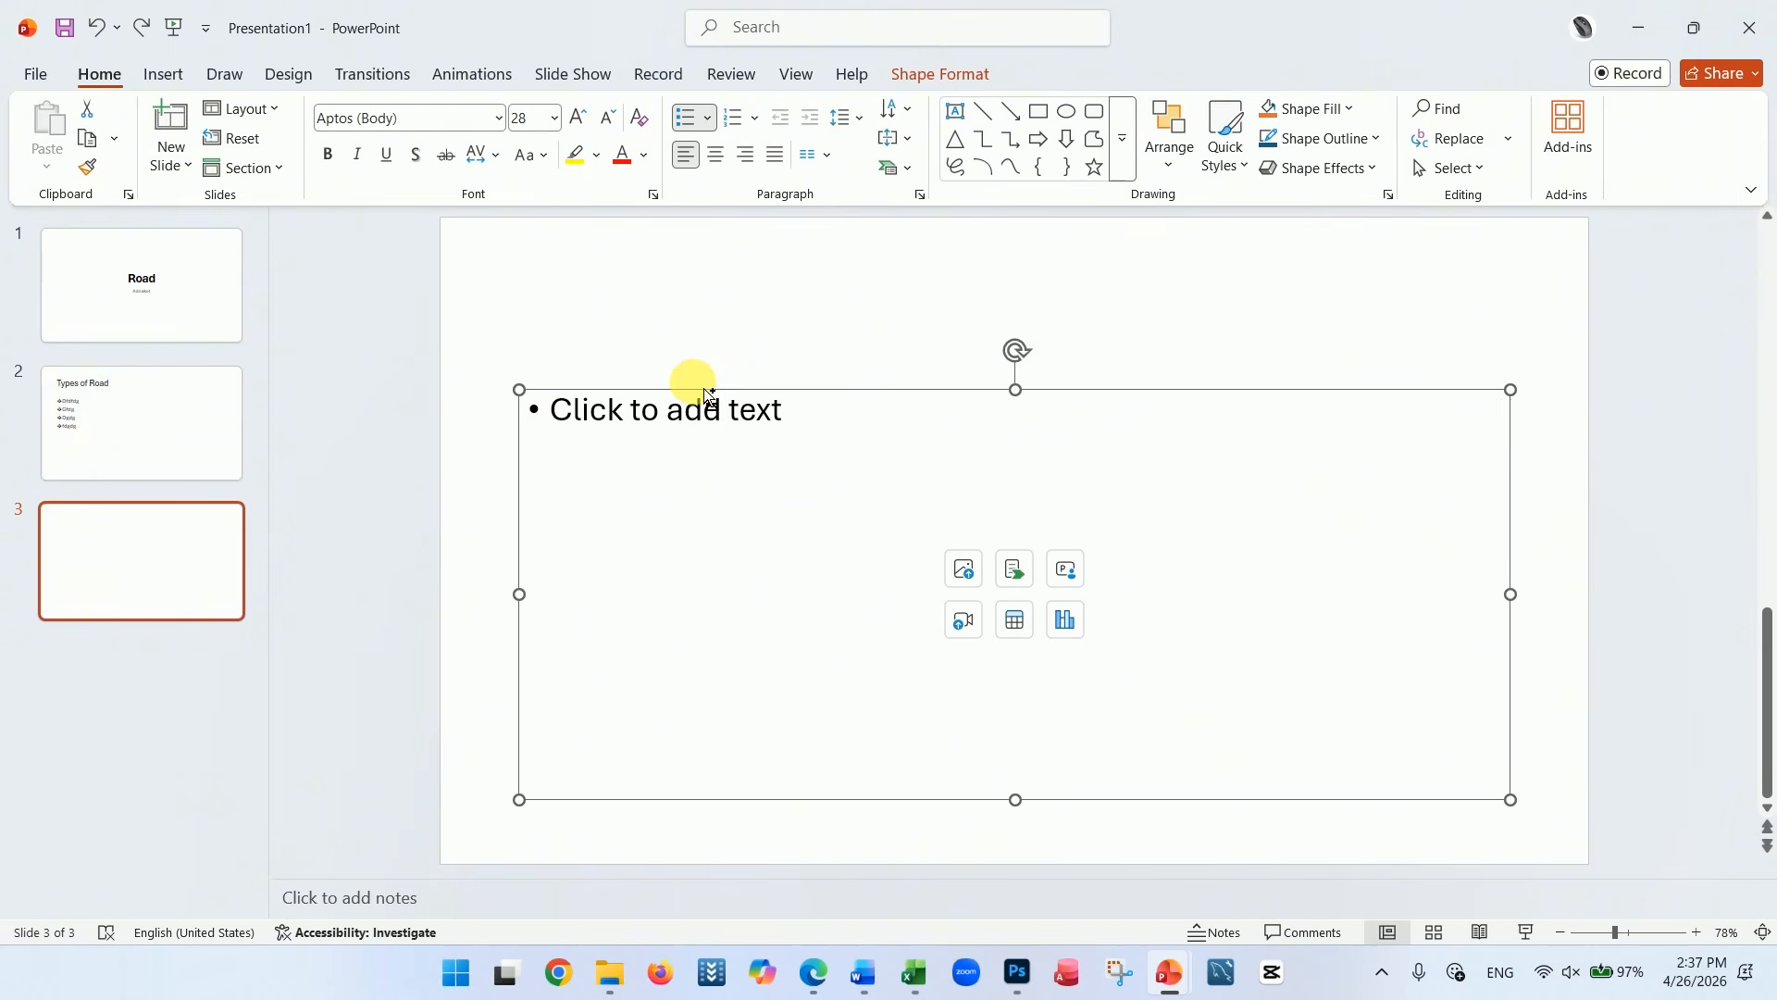
pyautogui.hotkey('ctrl', 'z')
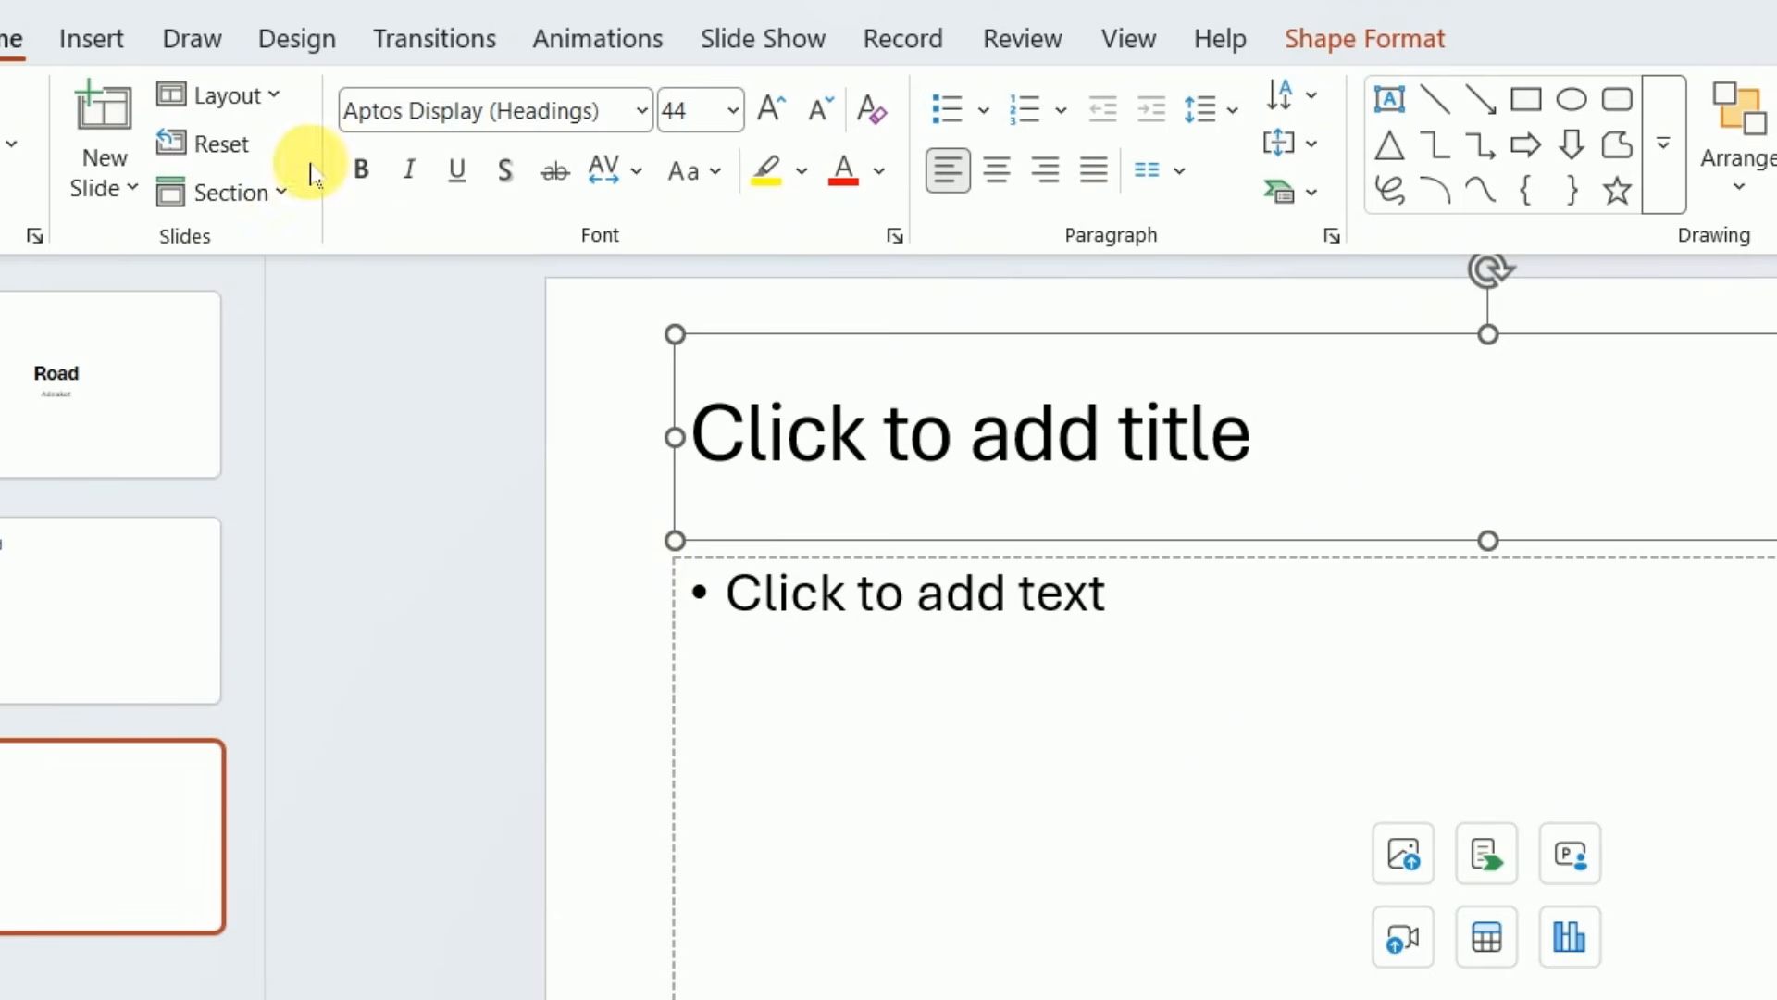
# Apply the Blank layout to the third slide
pyautogui.click(274, 111)
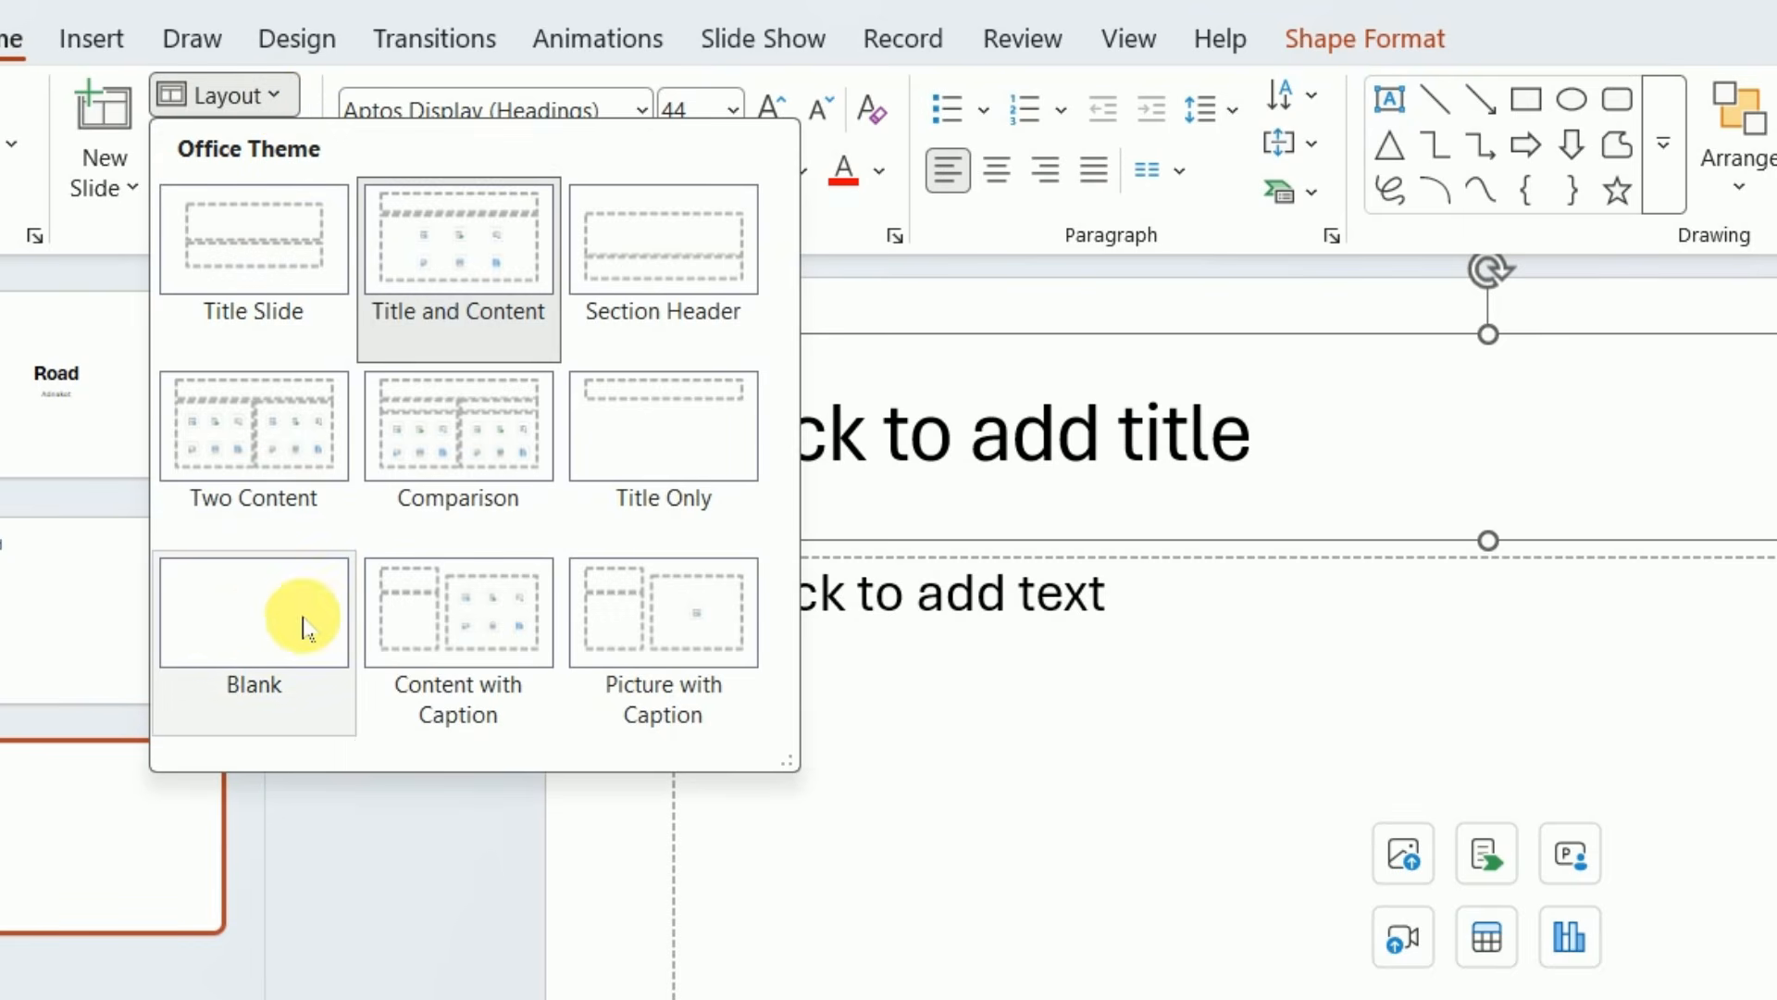
pyautogui.click(266, 623)
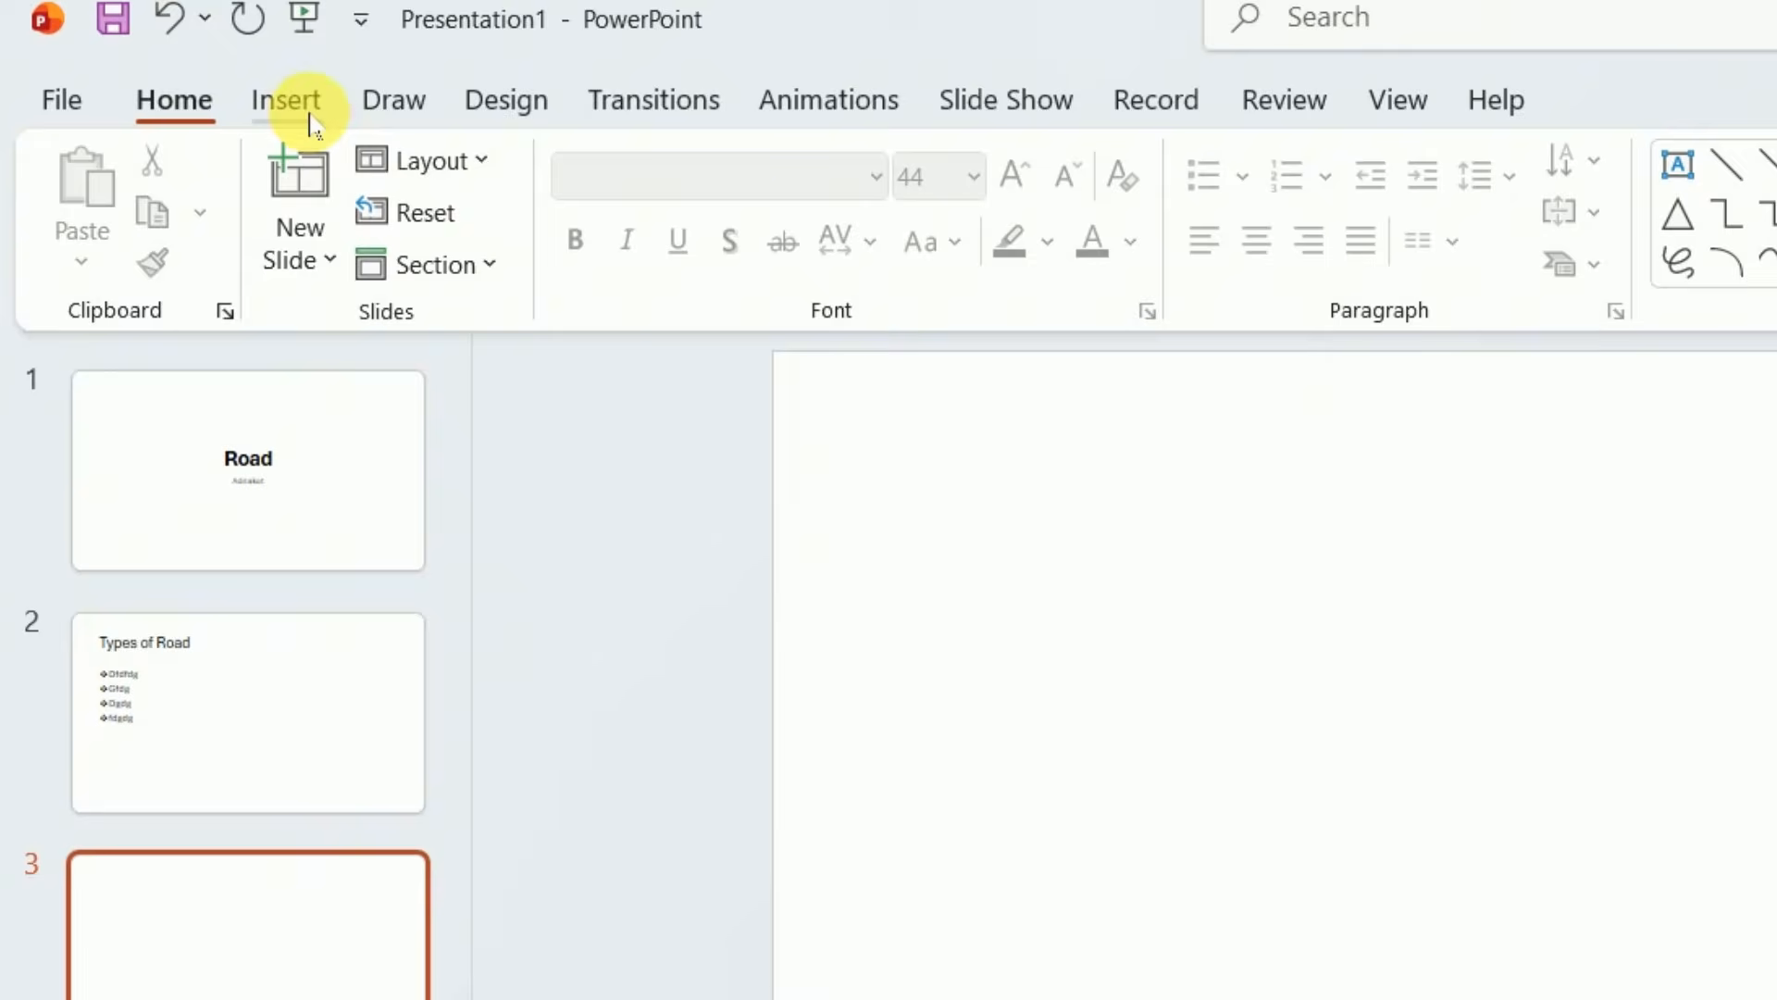
# Insert the picture dgfds from the Downloads folder on this device into the blank third slide
pyautogui.click(172, 78)
pyautogui.click(180, 176)
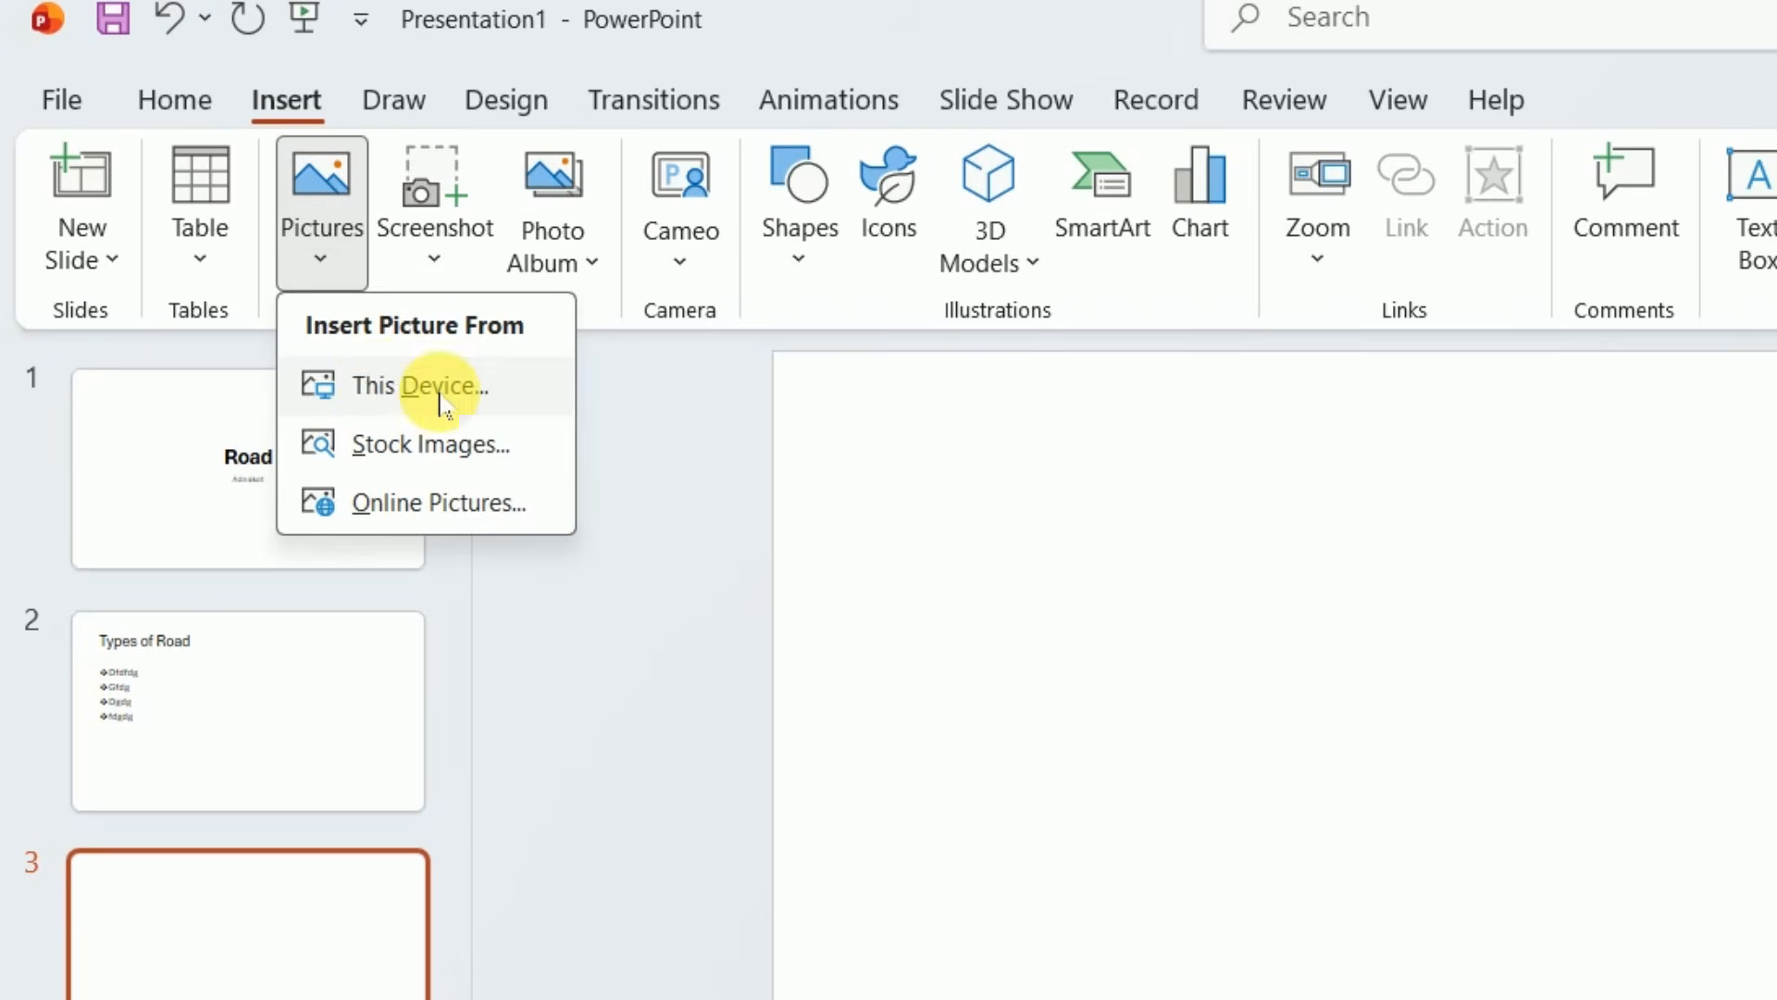
pyautogui.click(377, 390)
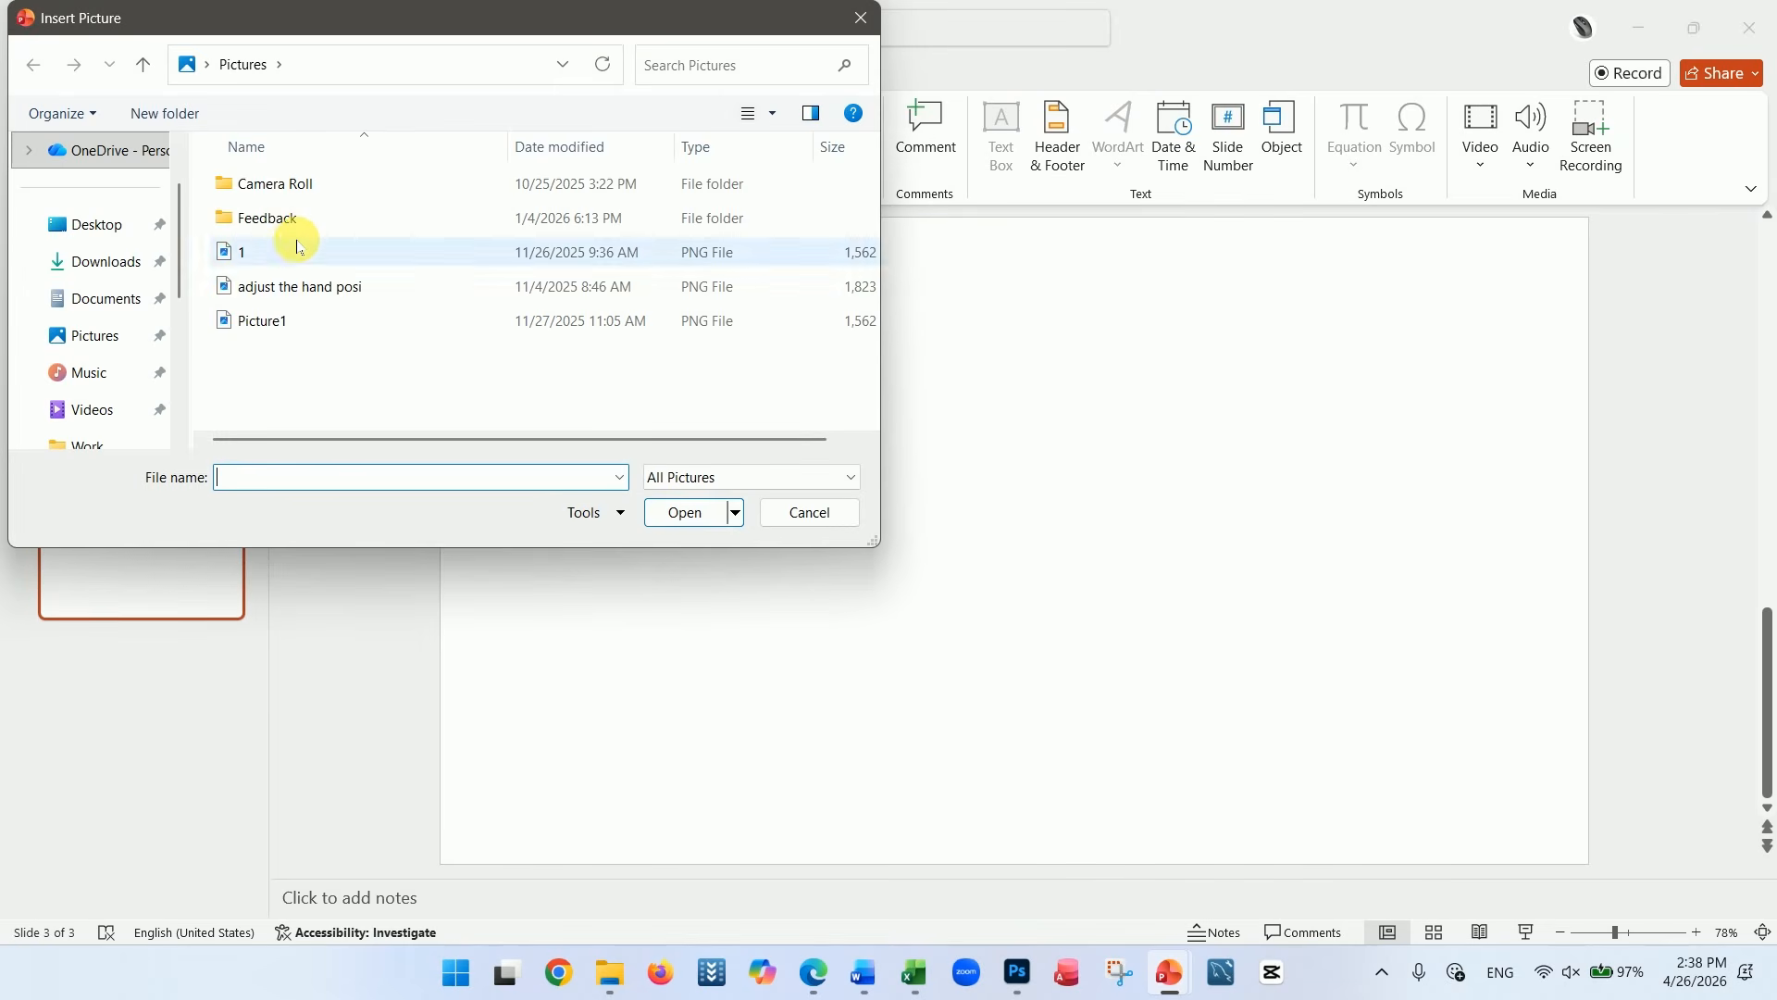
pyautogui.click(111, 266)
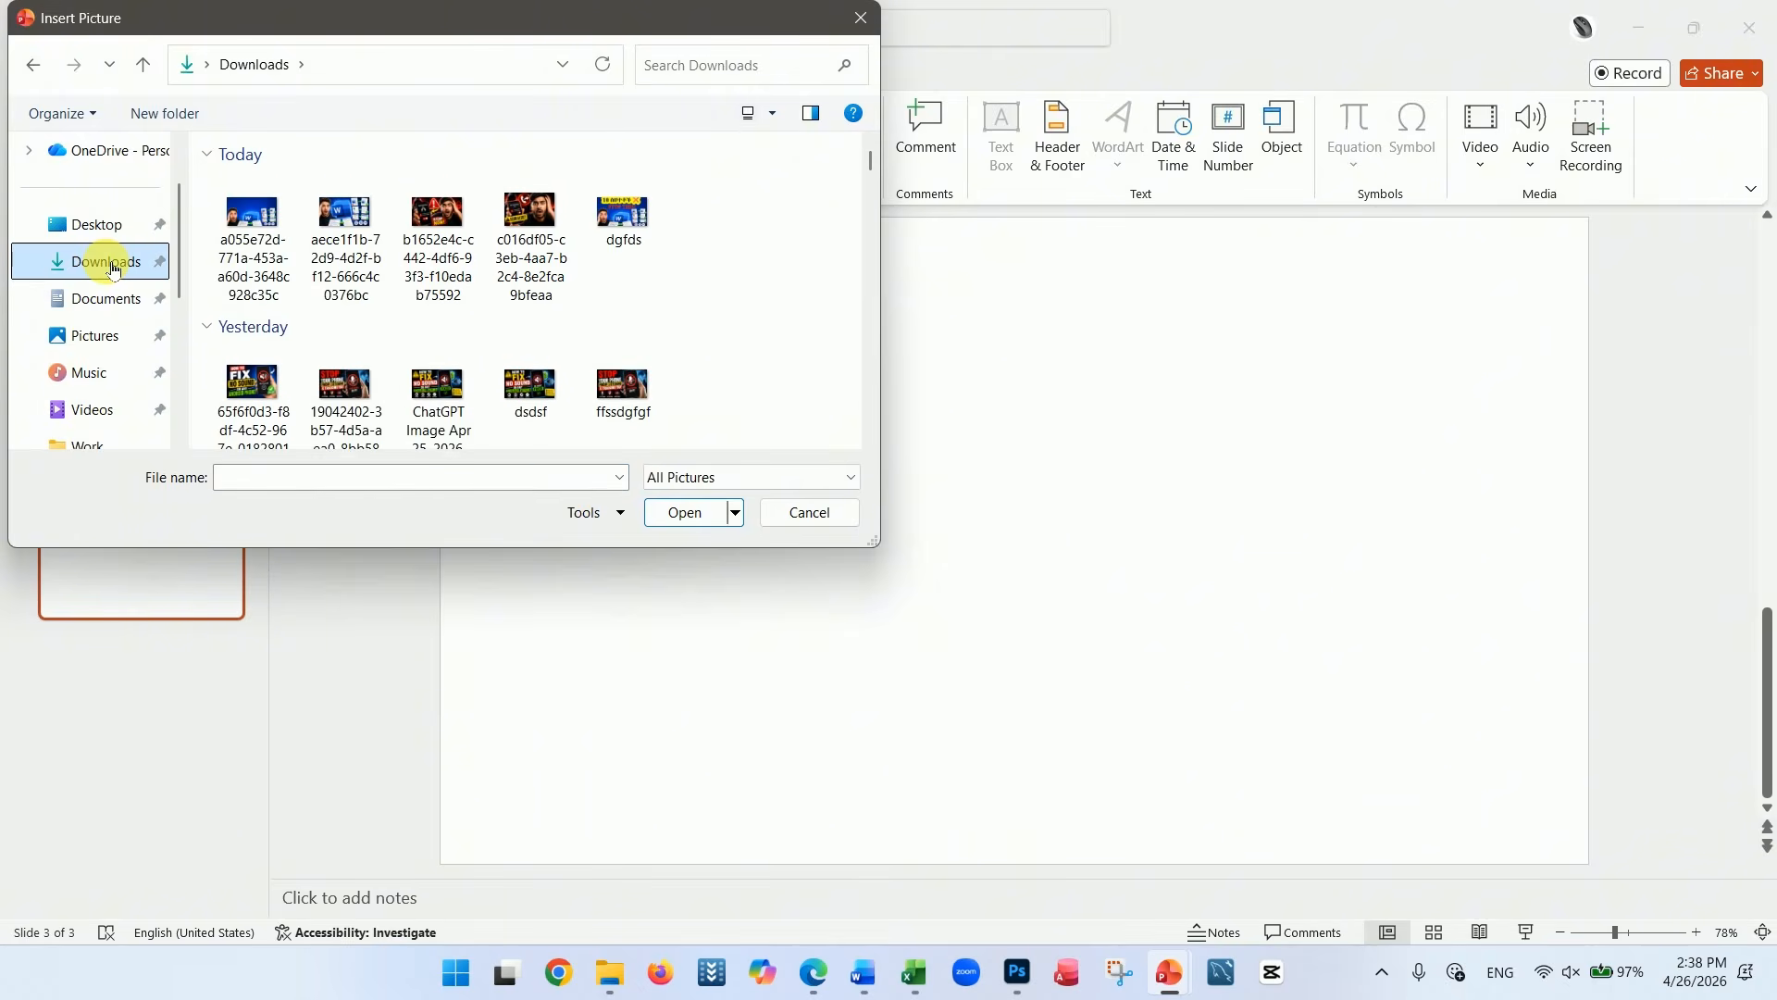
pyautogui.click(629, 219)
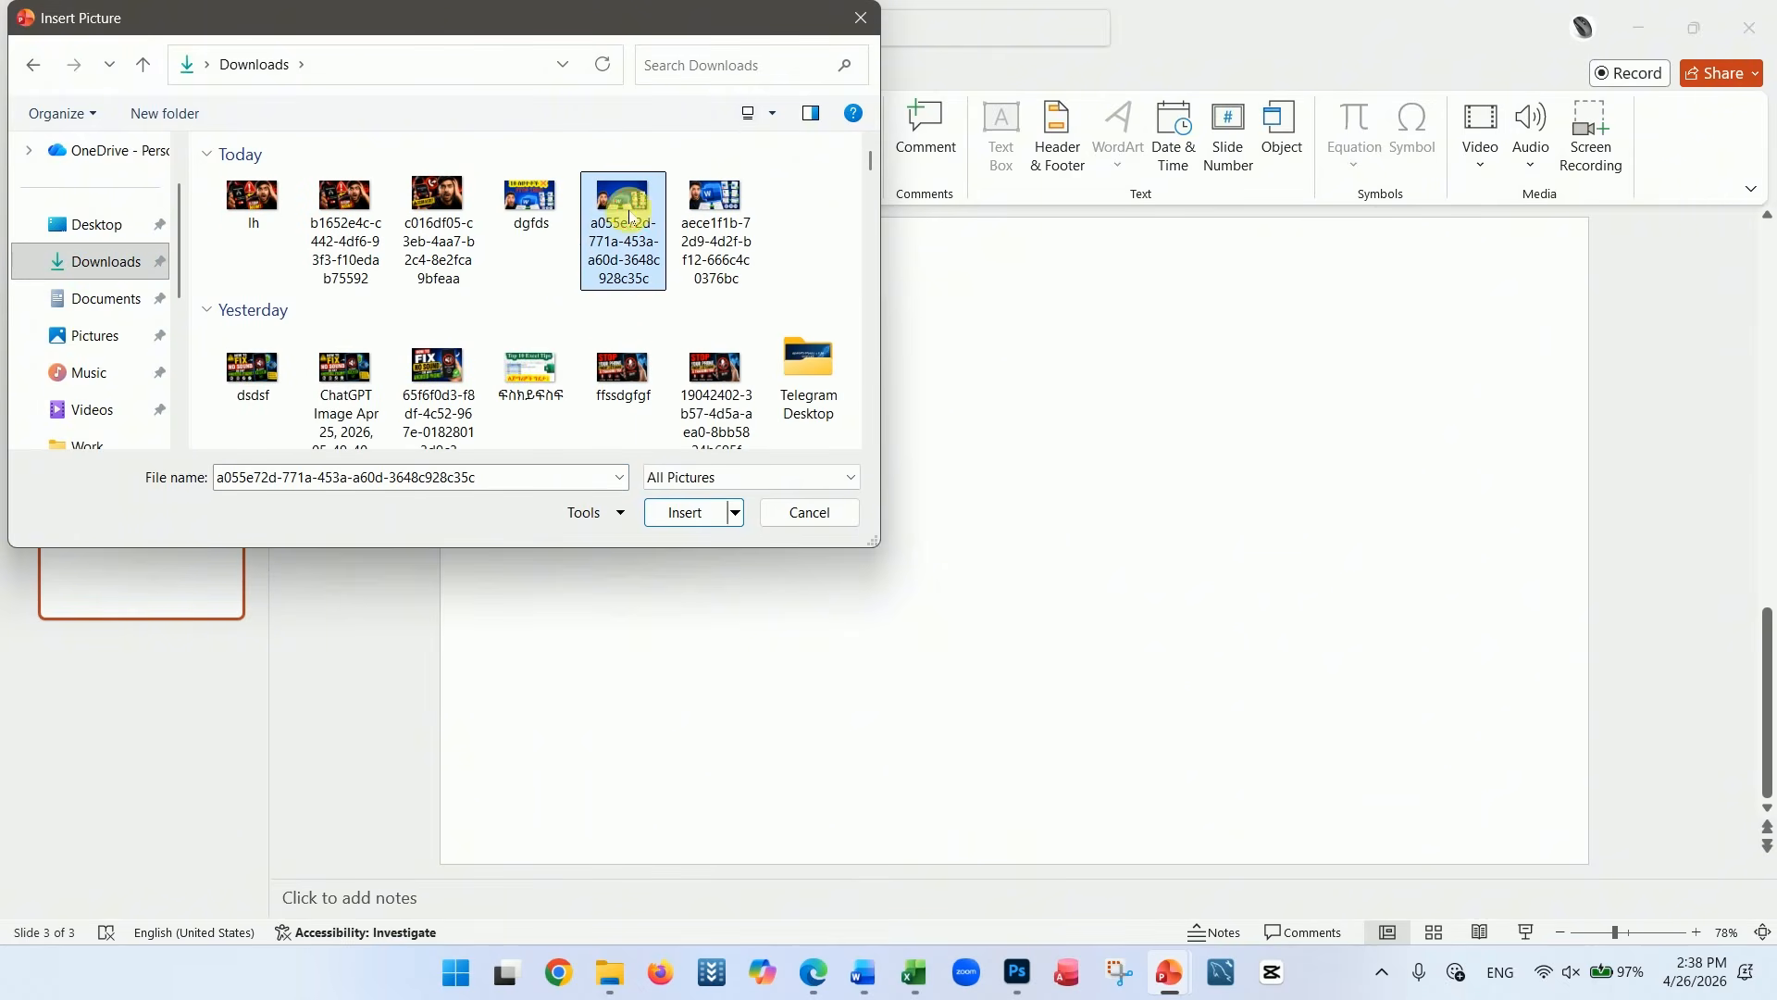
pyautogui.click(553, 206)
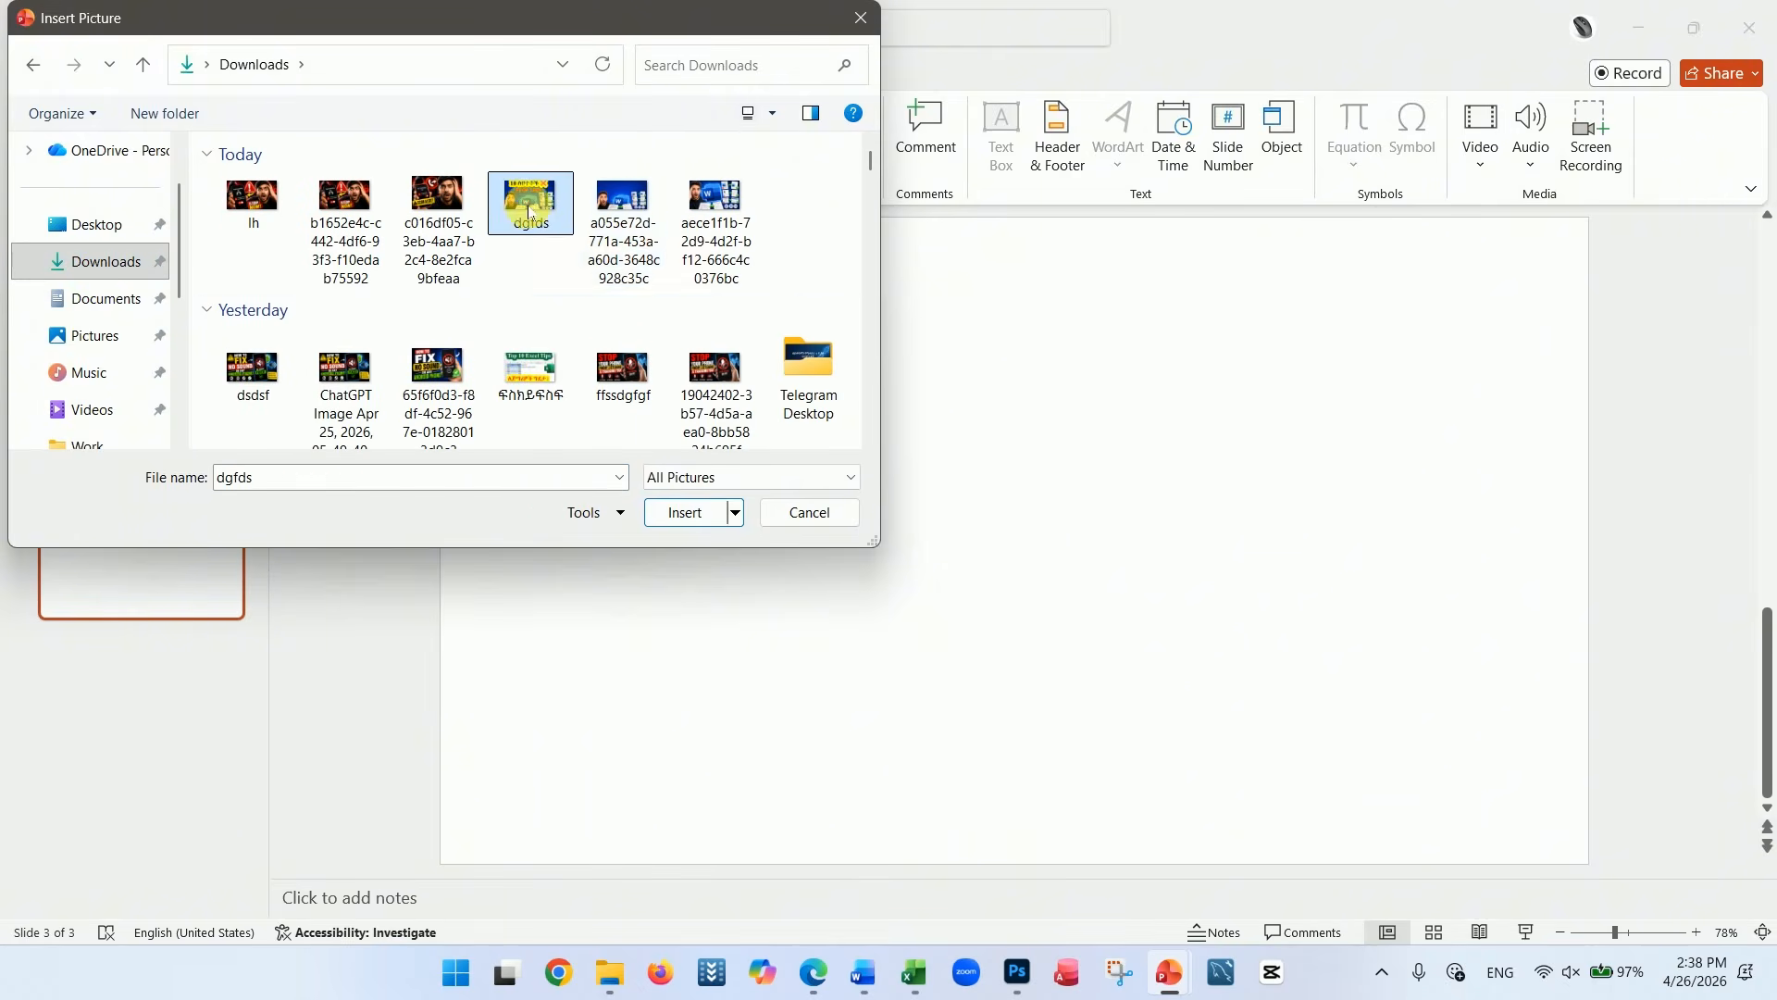
pyautogui.click(683, 512)
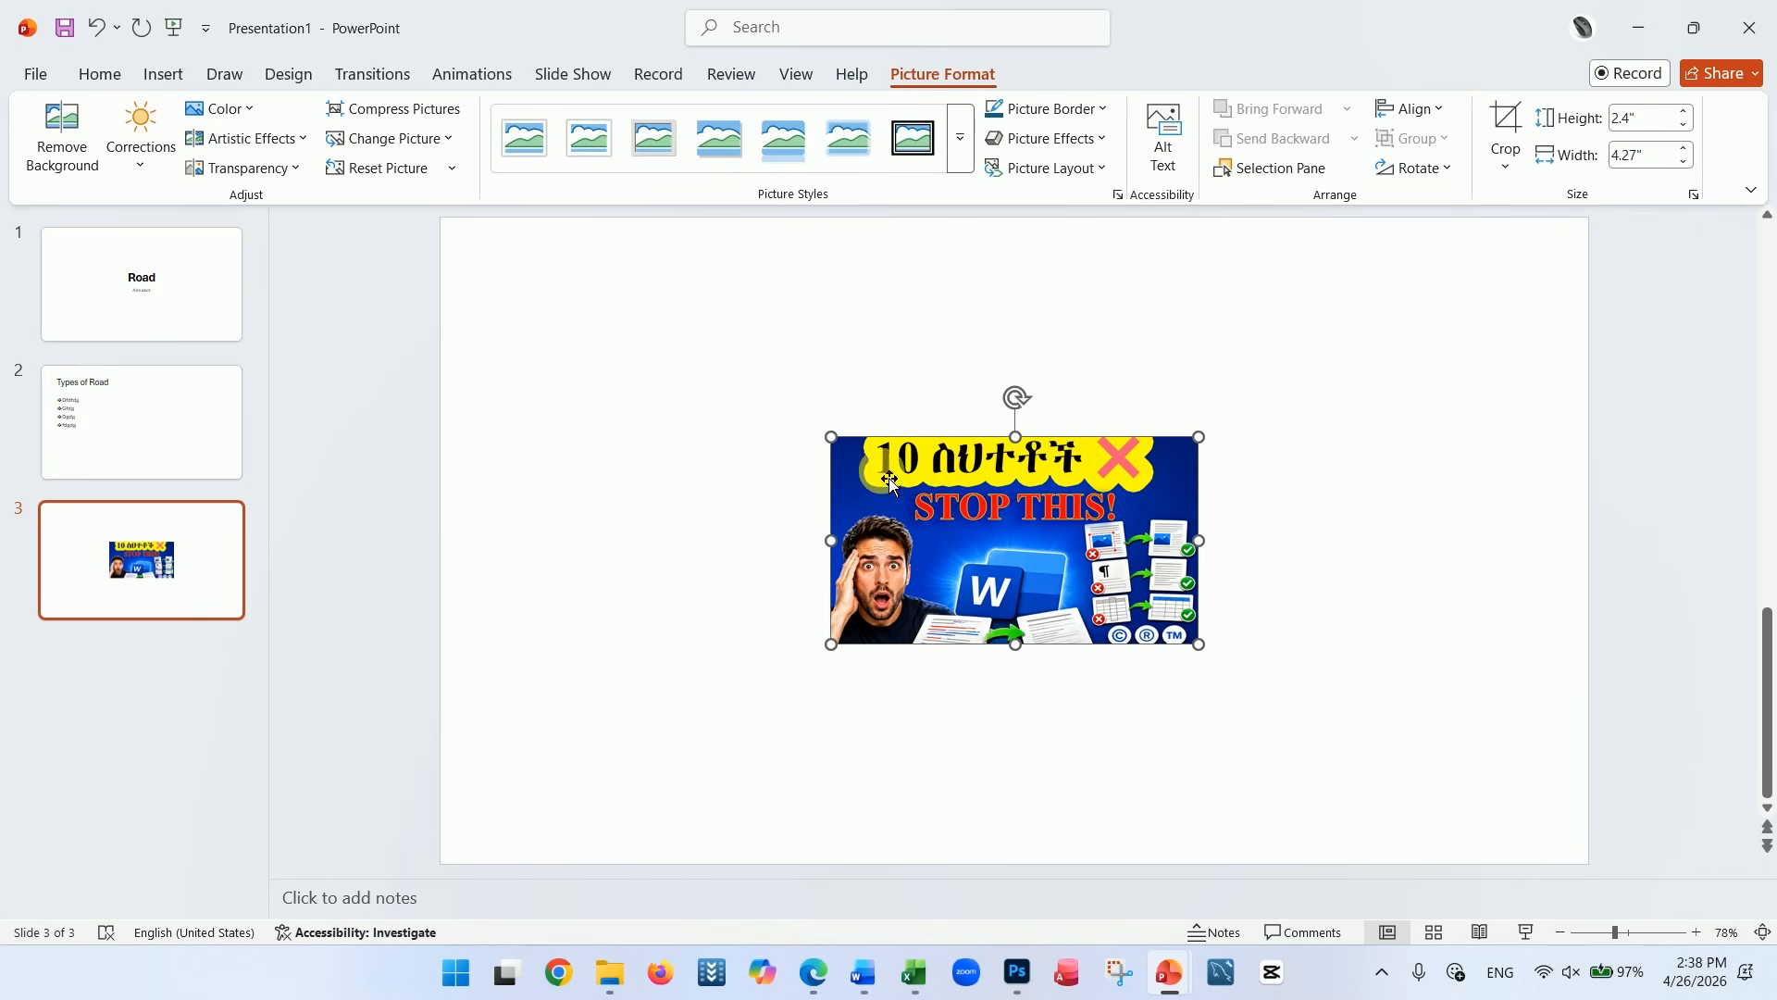
# Enlarge the inserted picture proportionally from its corners until it covers the whole third slide
pyautogui.moveTo(831, 435); pyautogui.dragTo(511, 261)
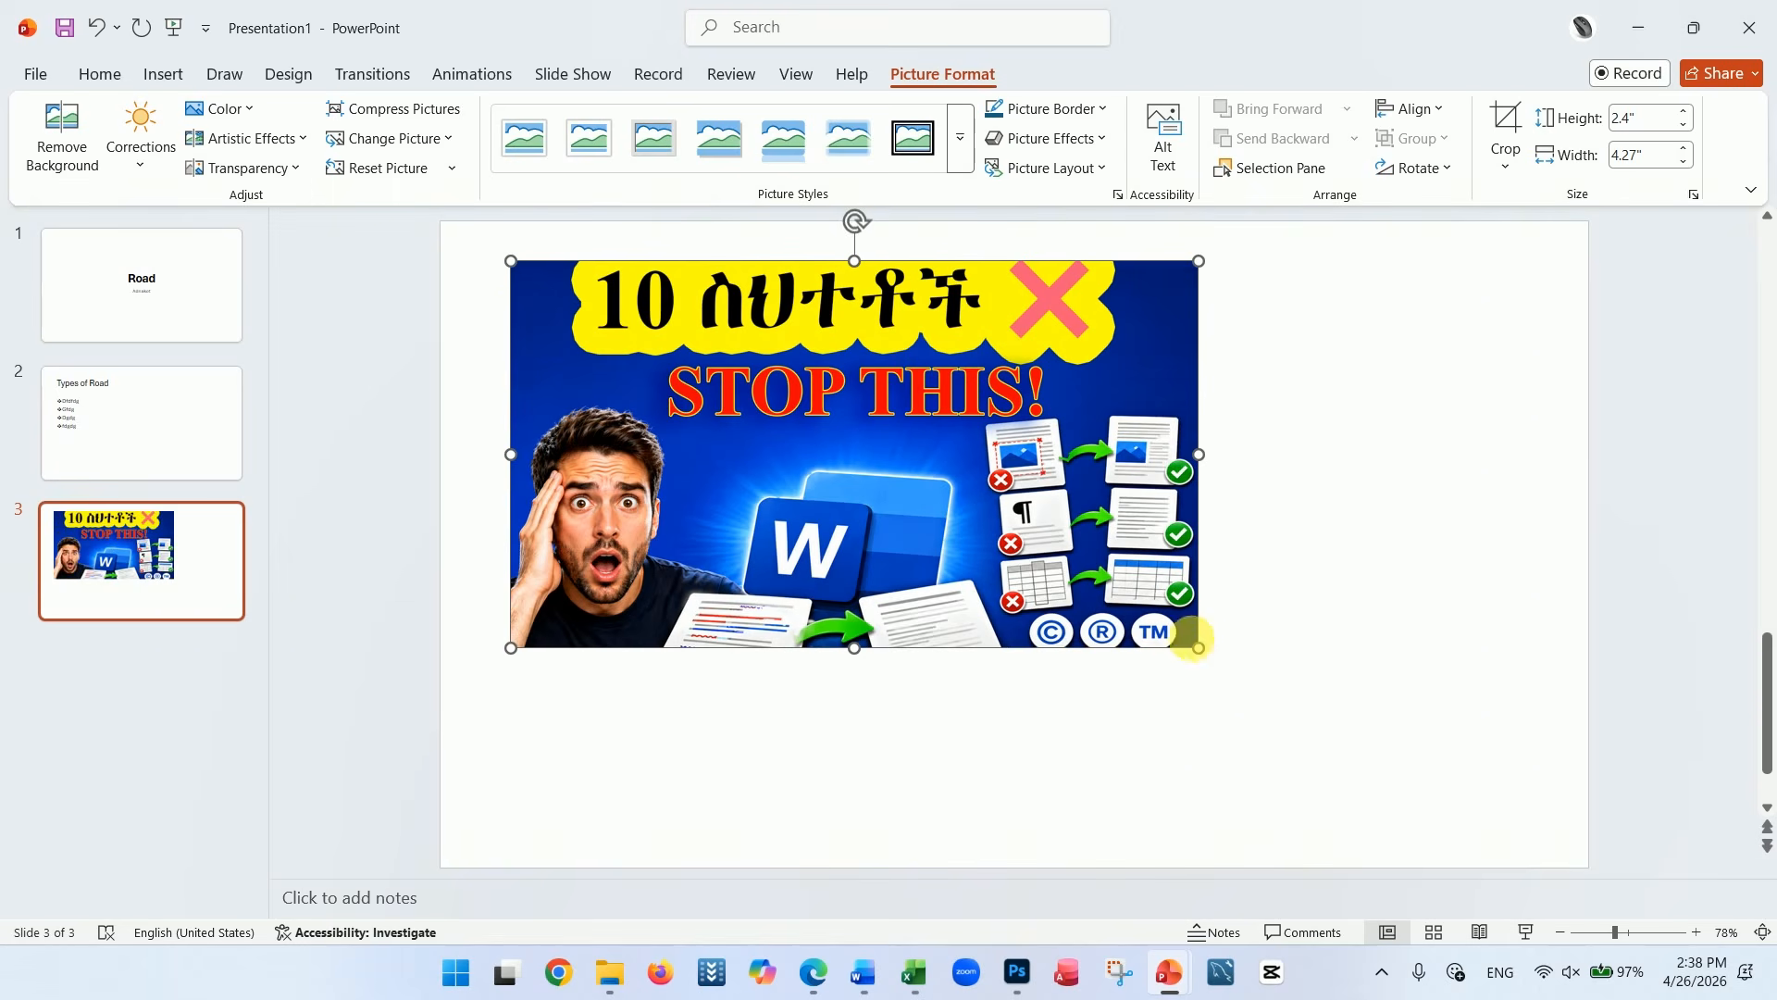
pyautogui.moveTo(1212, 653); pyautogui.dragTo(1542, 842)
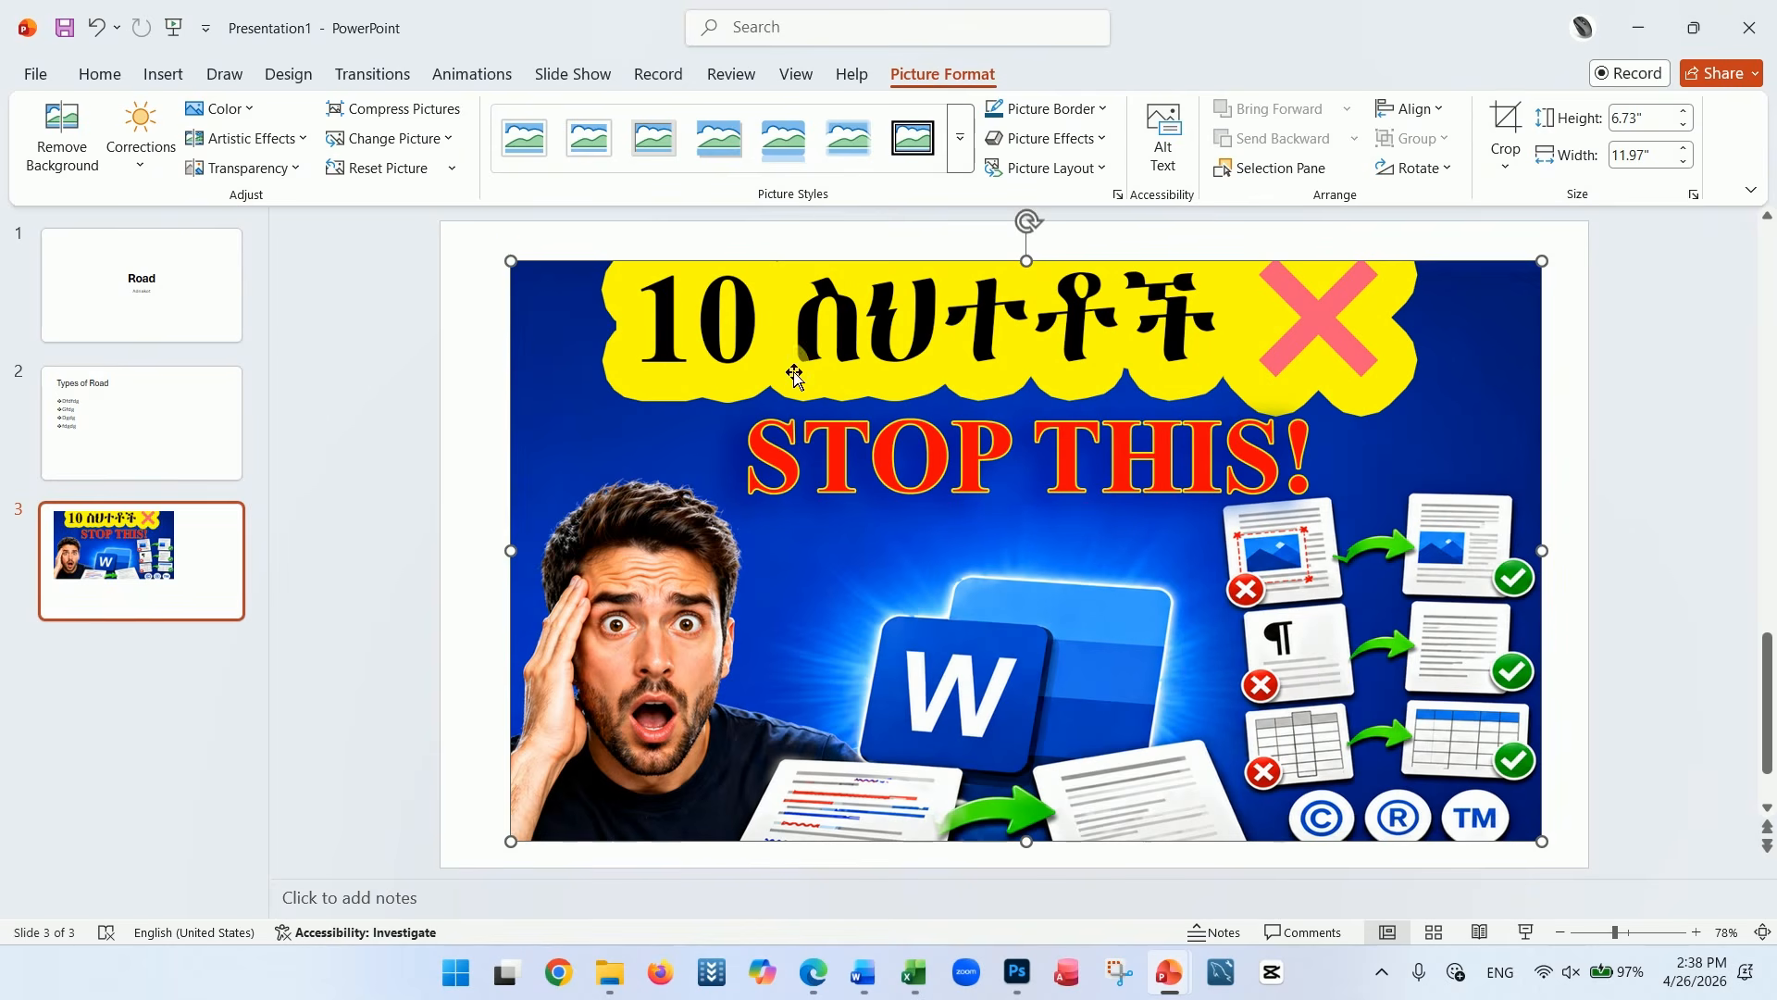
pyautogui.moveTo(511, 261); pyautogui.dragTo(440, 220)
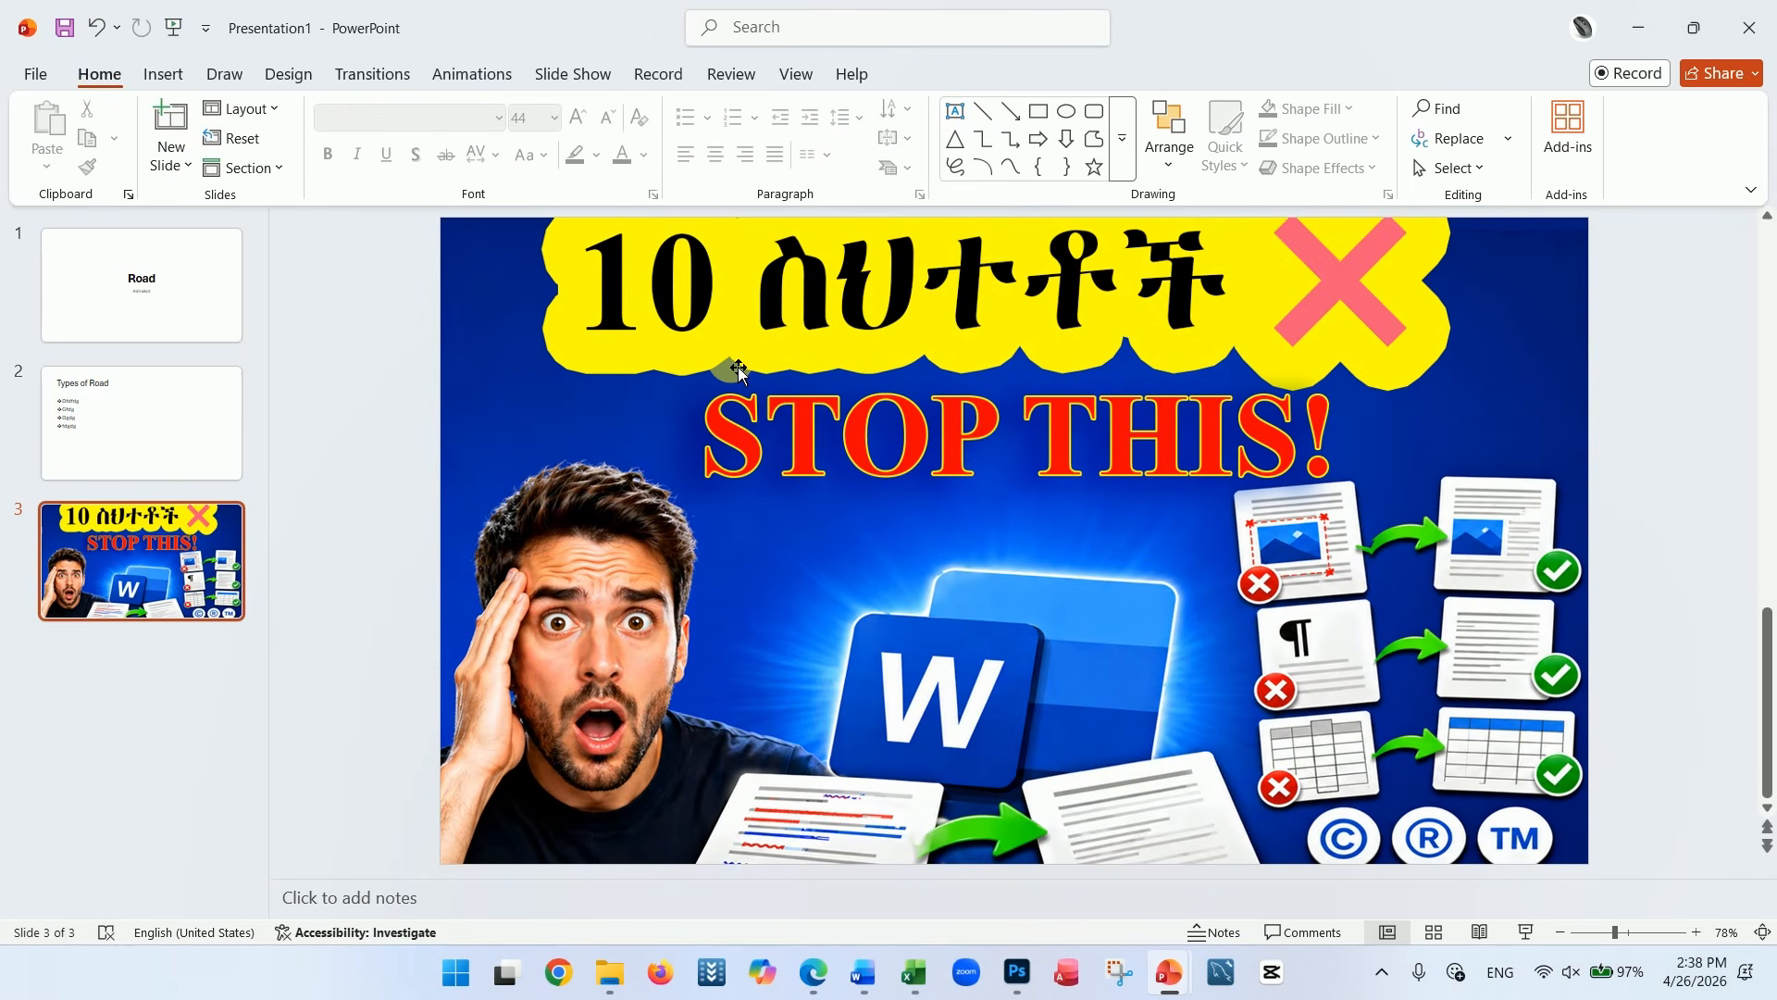
# Add a fourth slide after the picture slide and insert a pie chart on it
pyautogui.rightClick(149, 639)
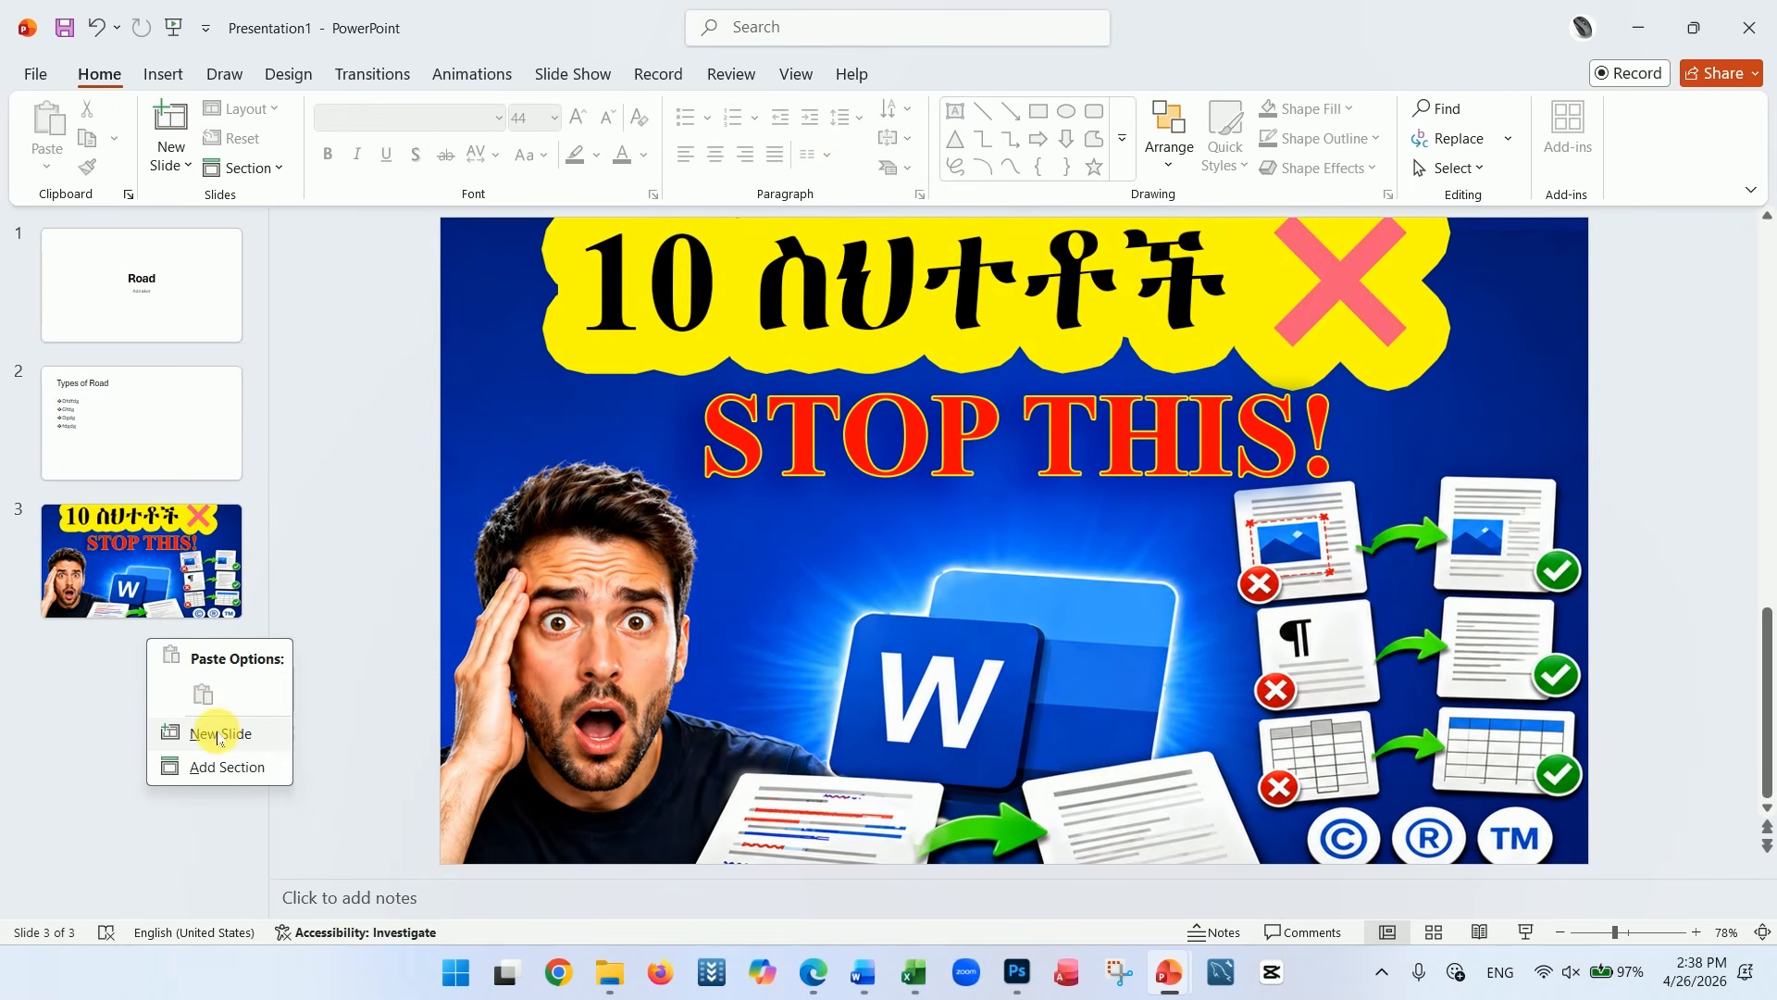
pyautogui.click(222, 731)
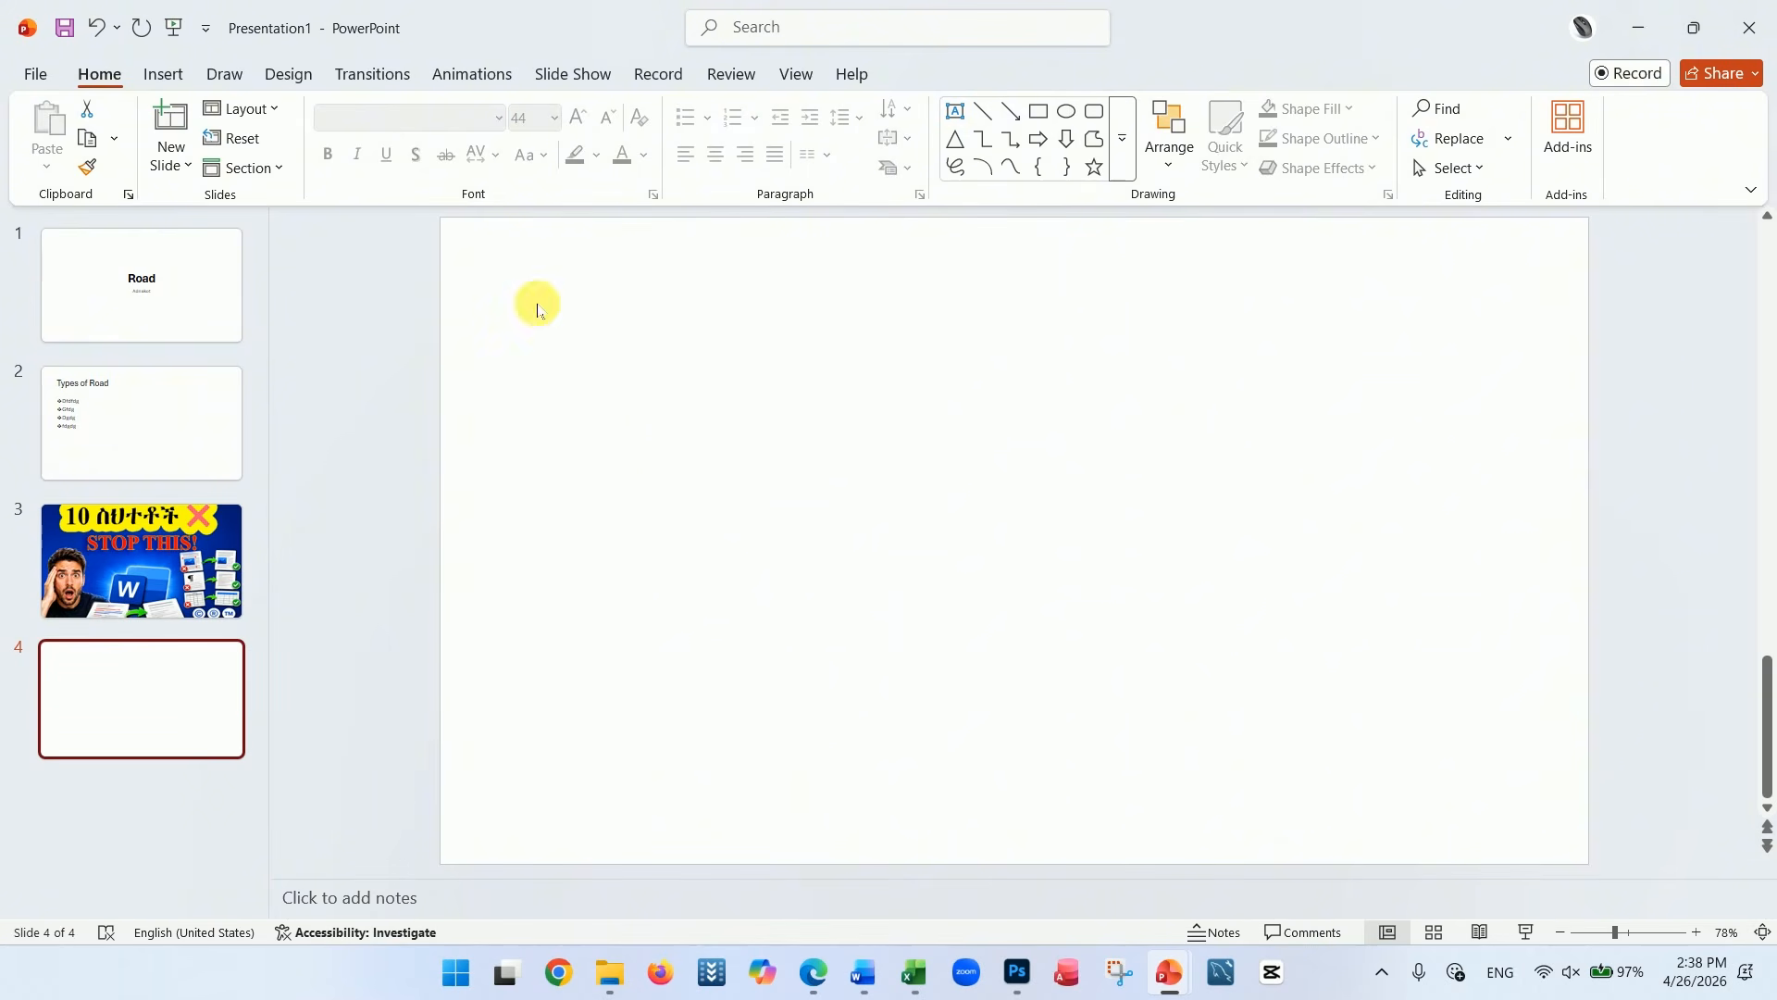
pyautogui.click(164, 74)
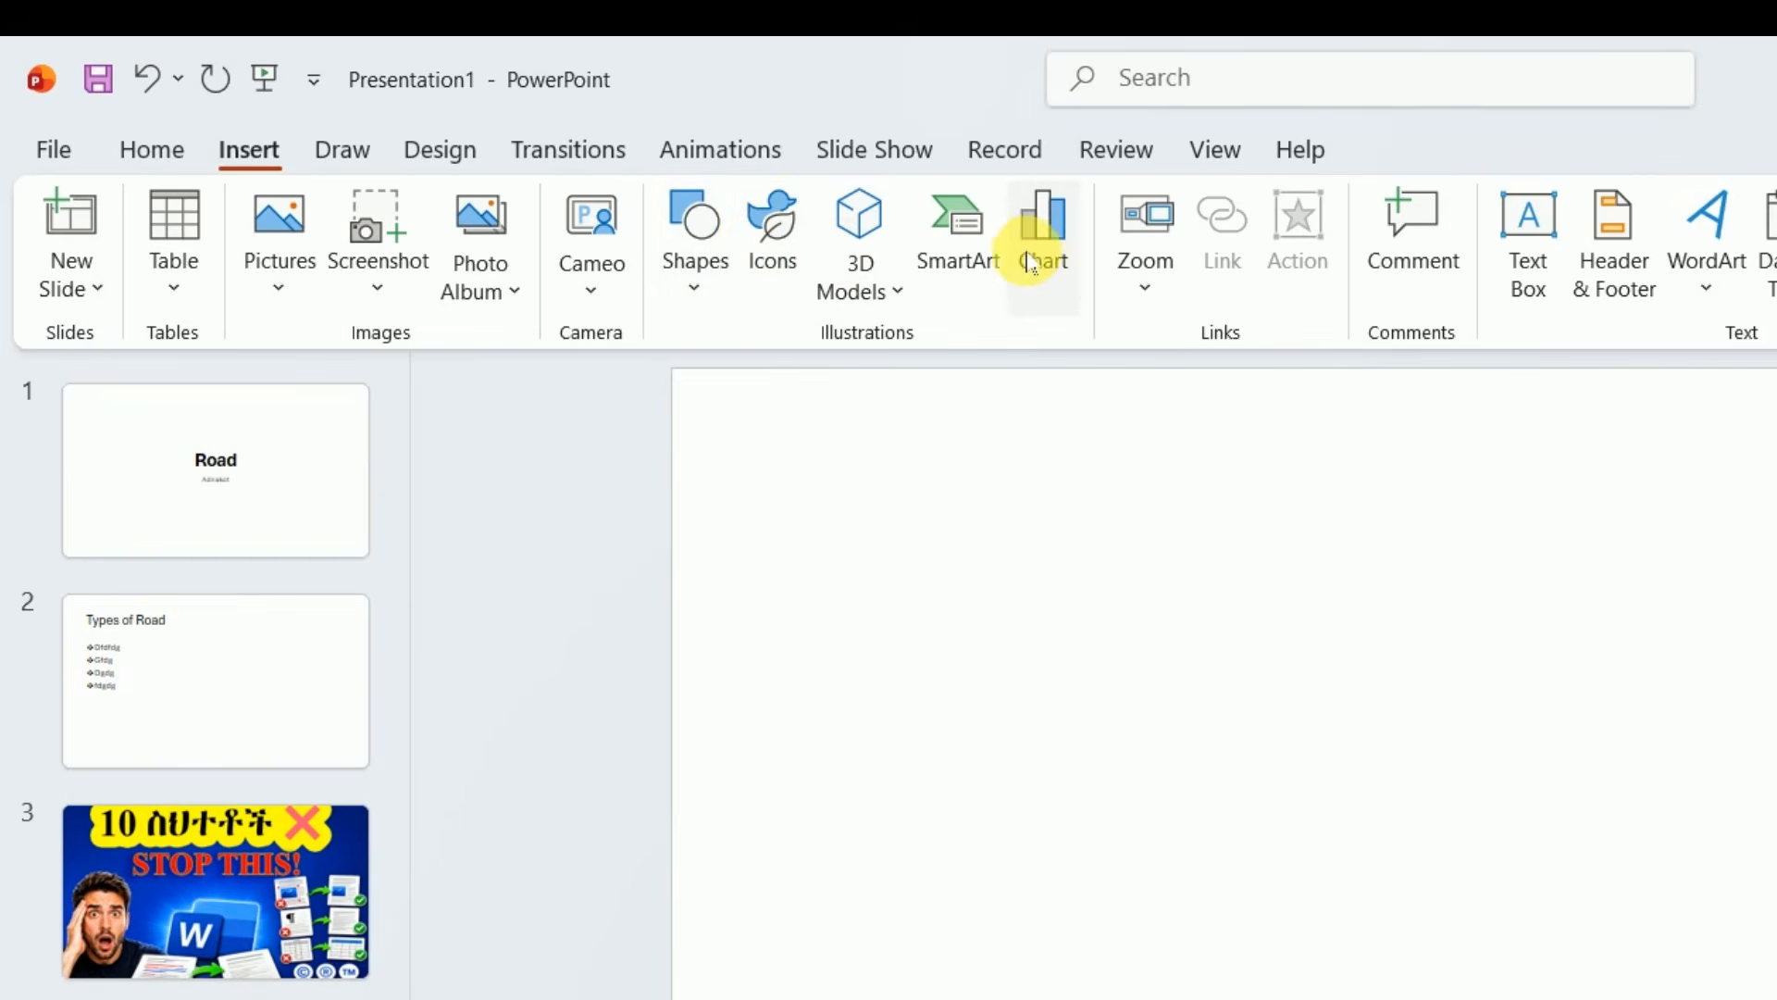
pyautogui.click(1030, 262)
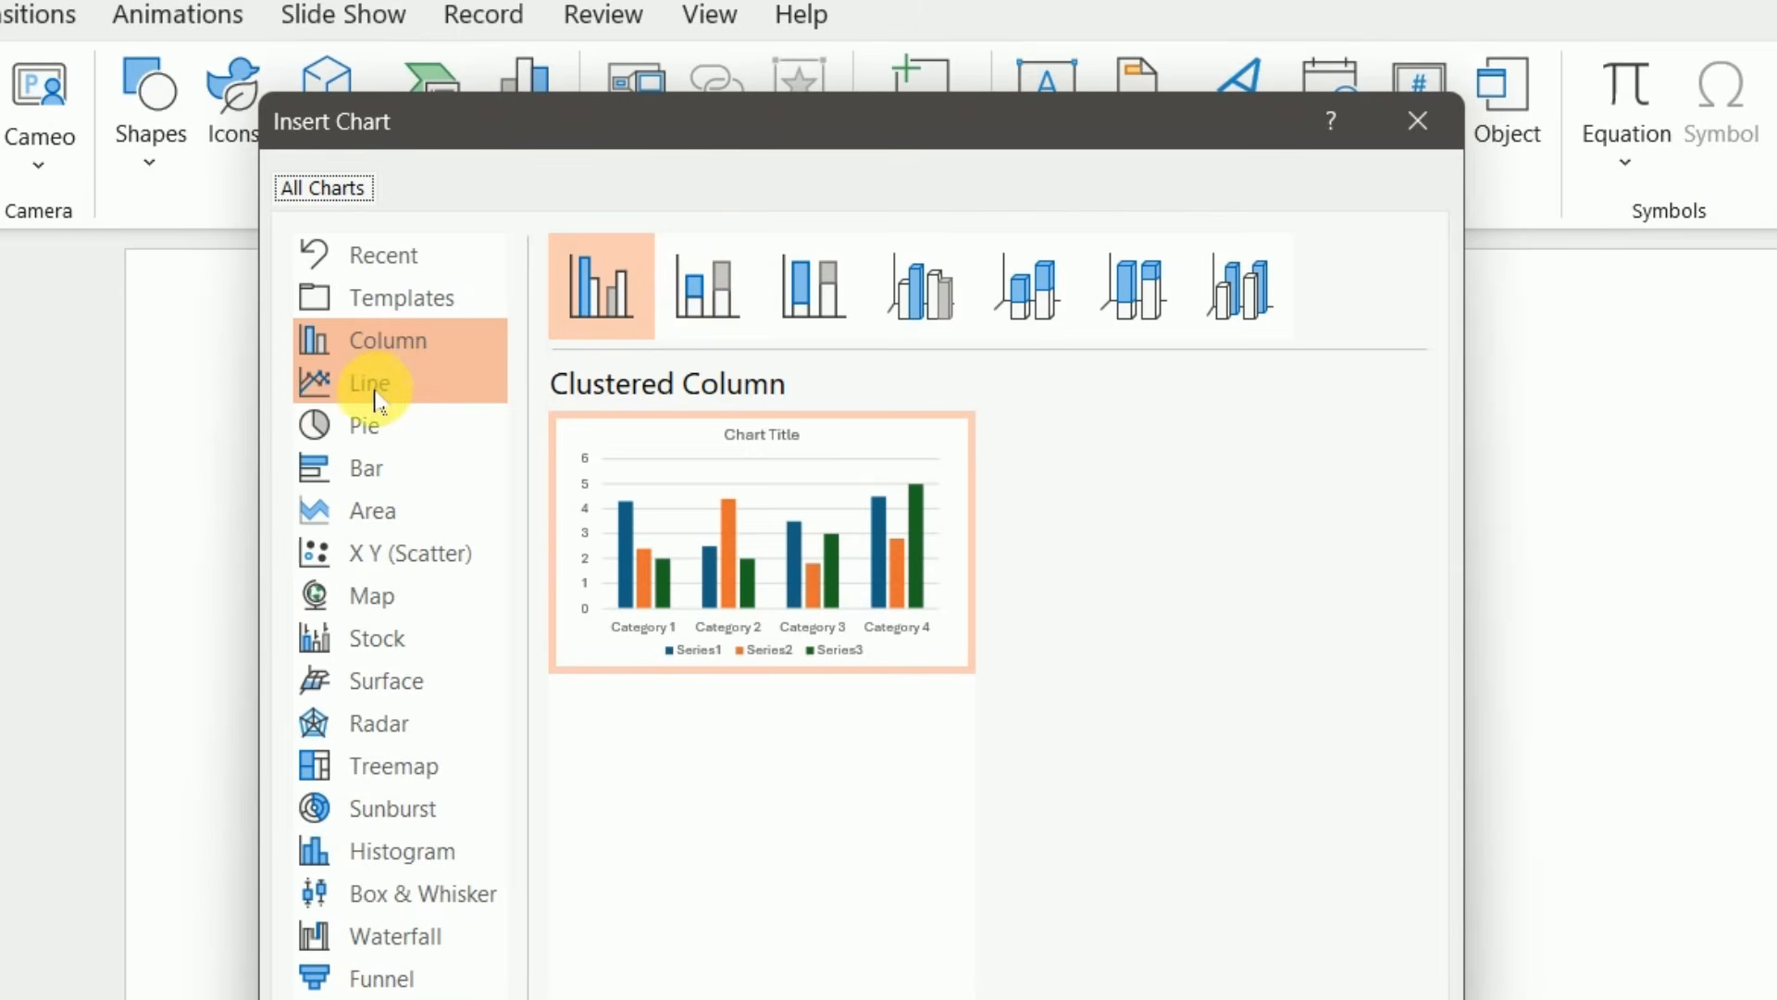
pyautogui.click(361, 427)
pyautogui.moveTo(779, 498)
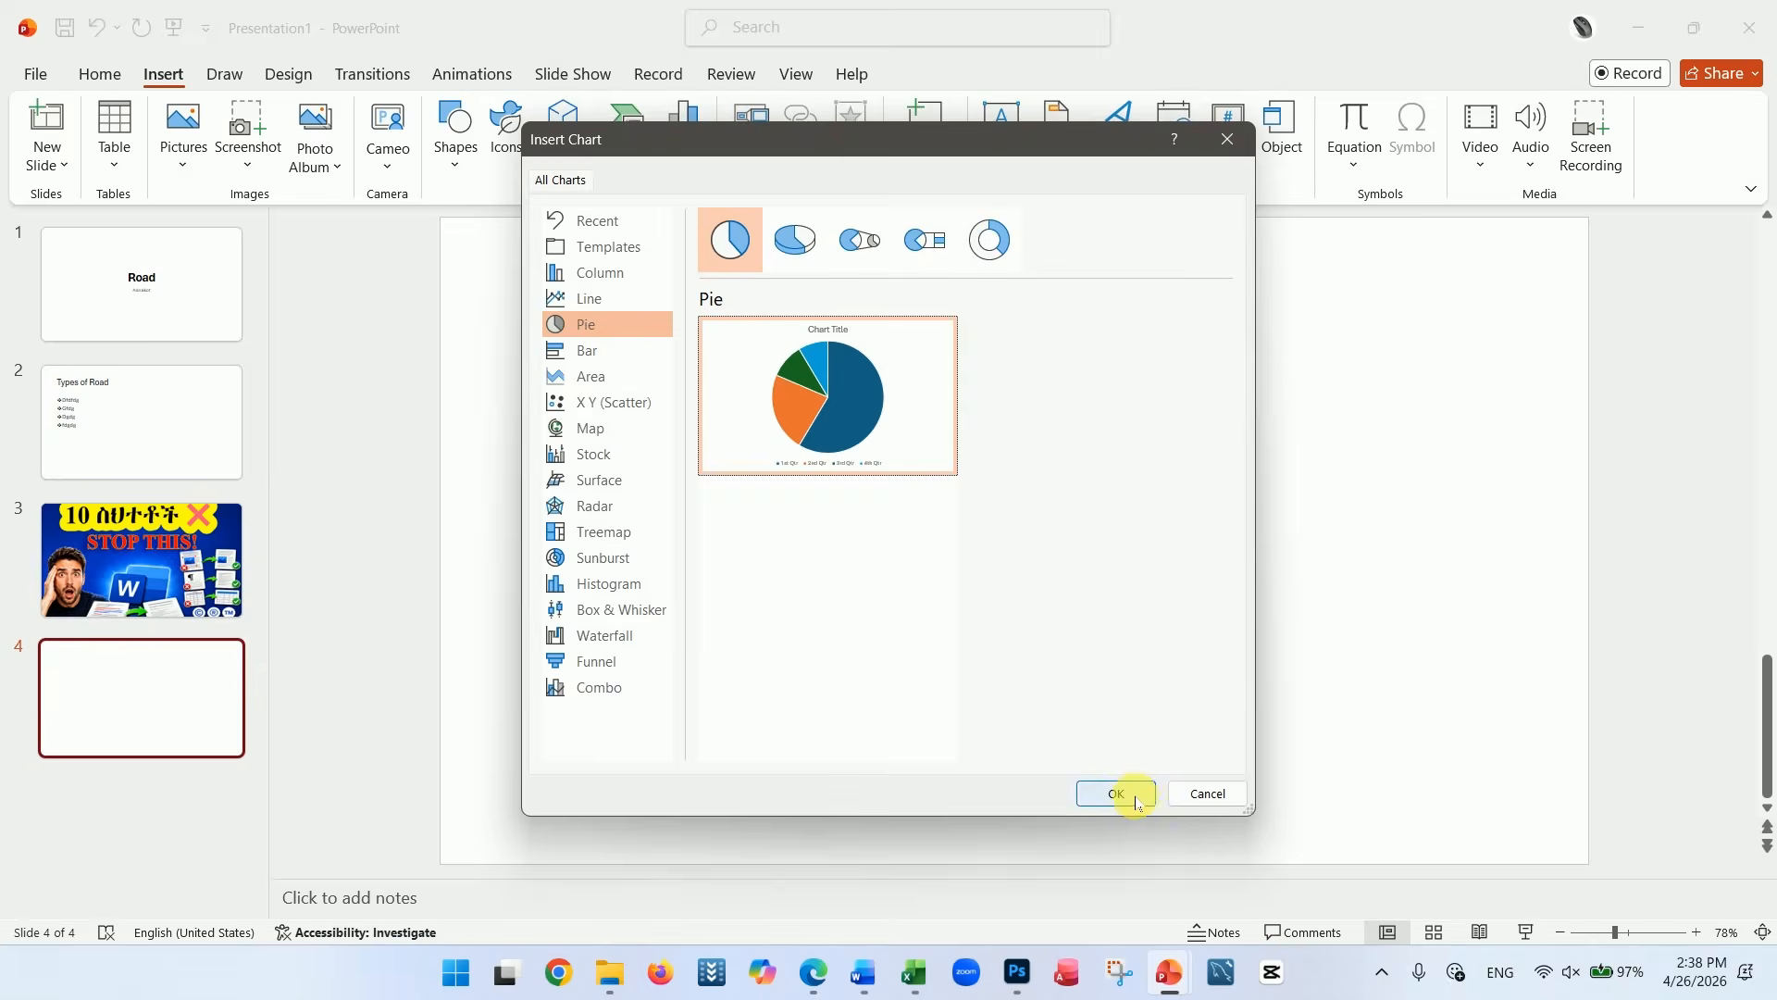
pyautogui.click(1120, 793)
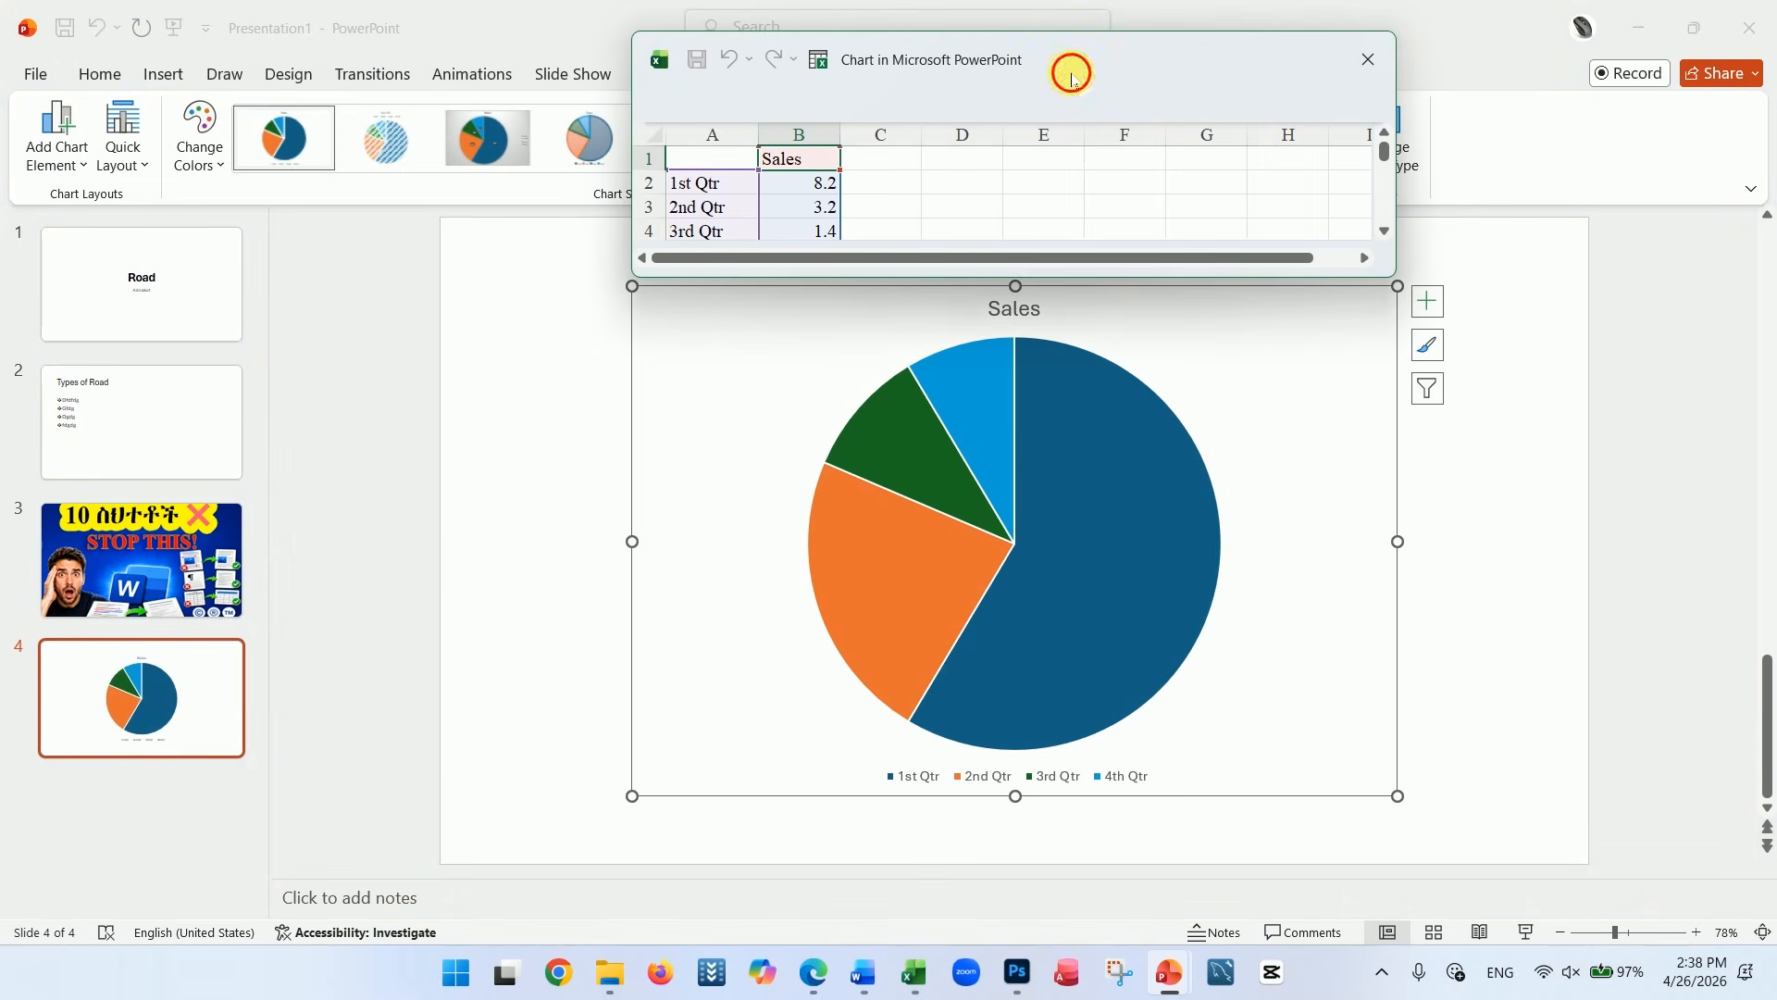
# Set the pie chart's Sales values to 90 for 1st Qtr, 78 for 2nd Qtr and 65 for 3rd Qtr
pyautogui.moveTo(1073, 81); pyautogui.dragTo(1061, 51)
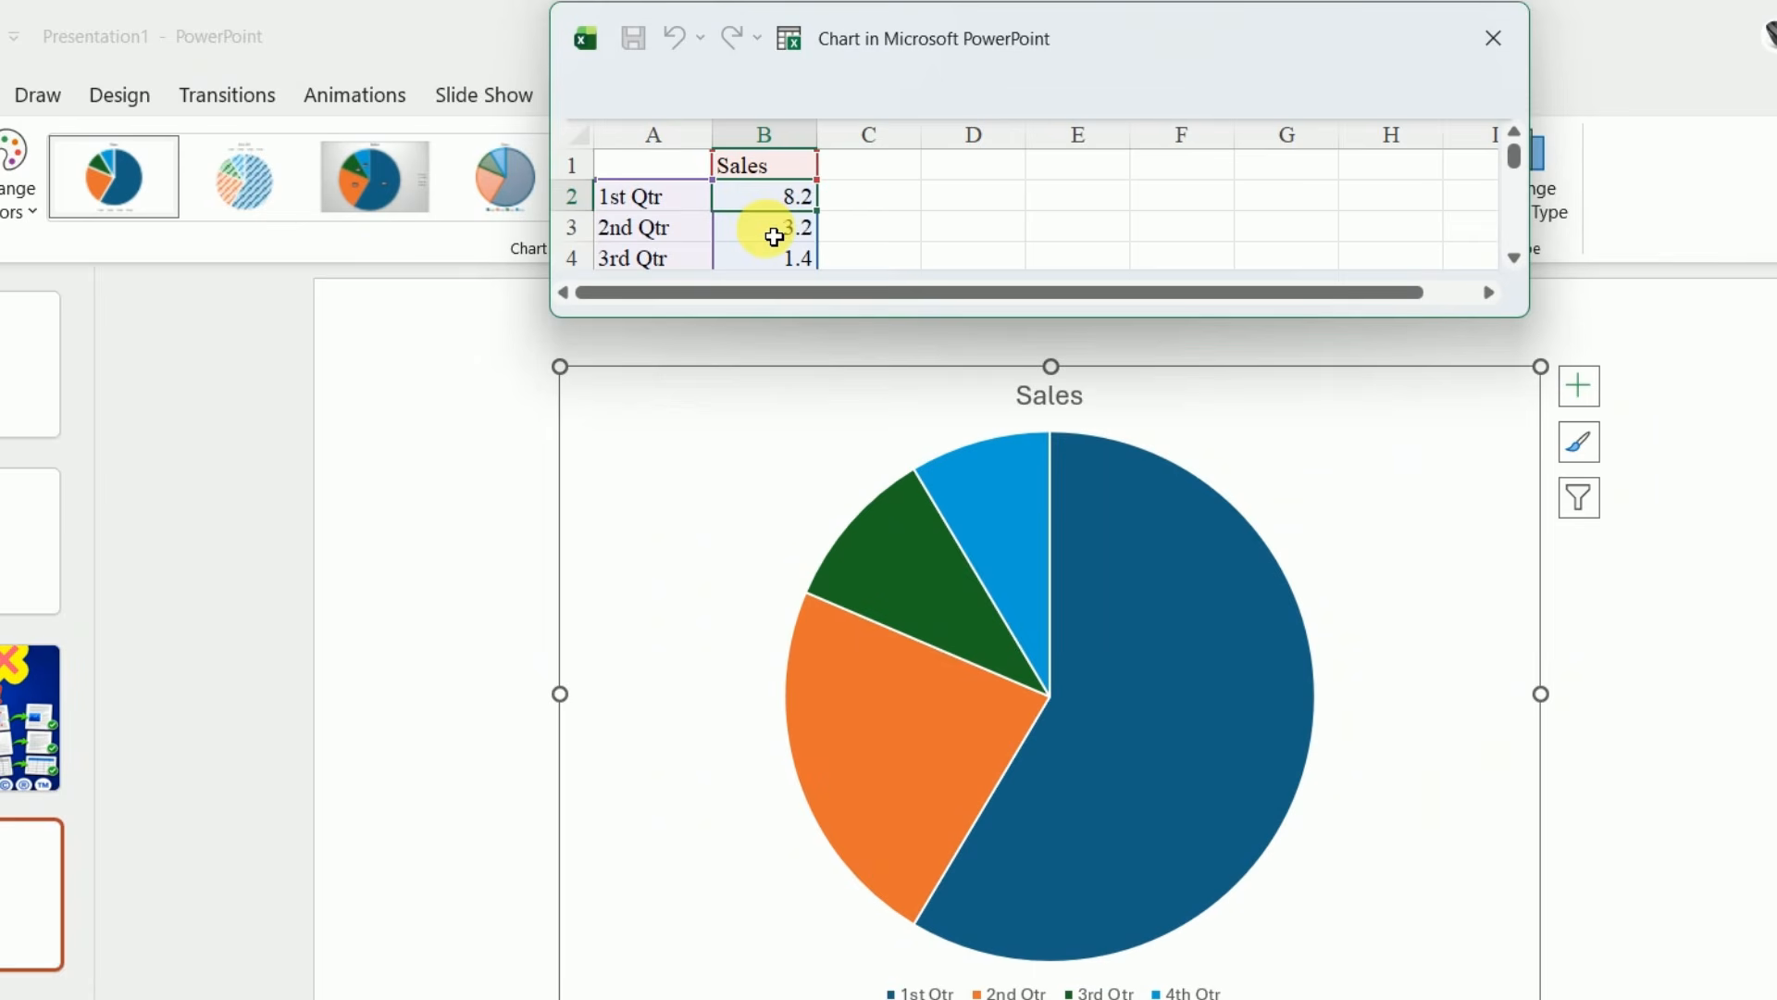
pyautogui.write('90')
pyautogui.press('Return')
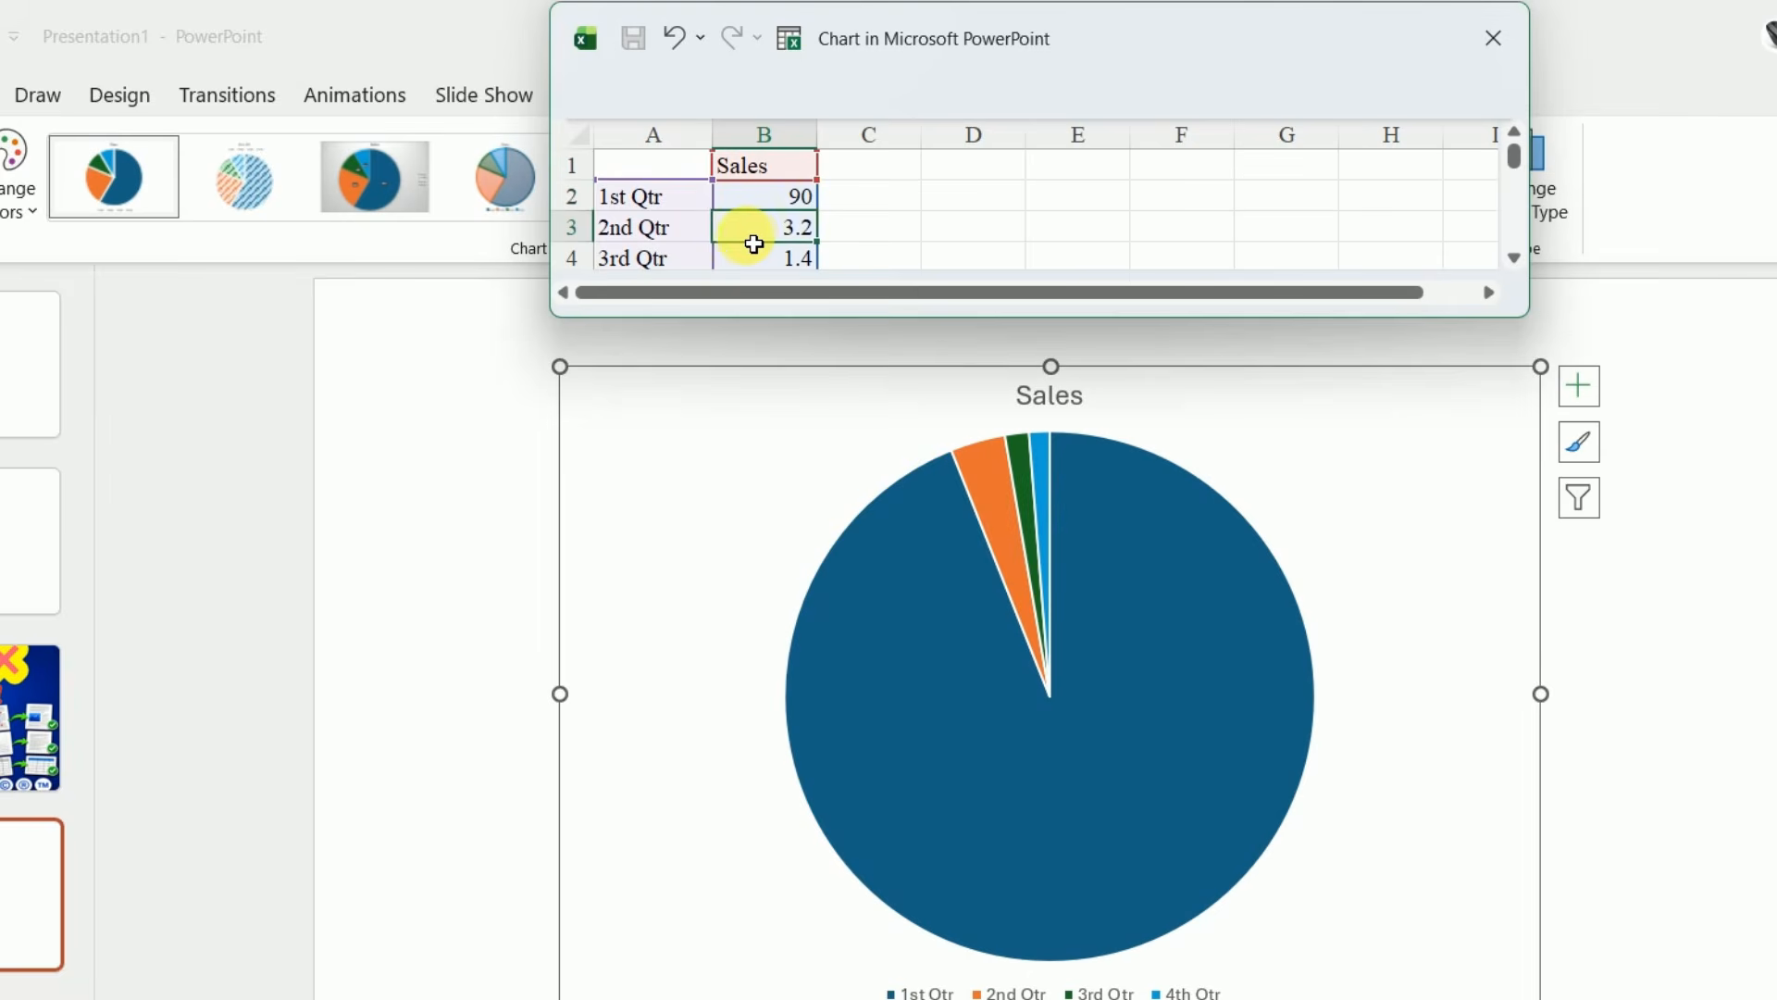
pyautogui.write('78')
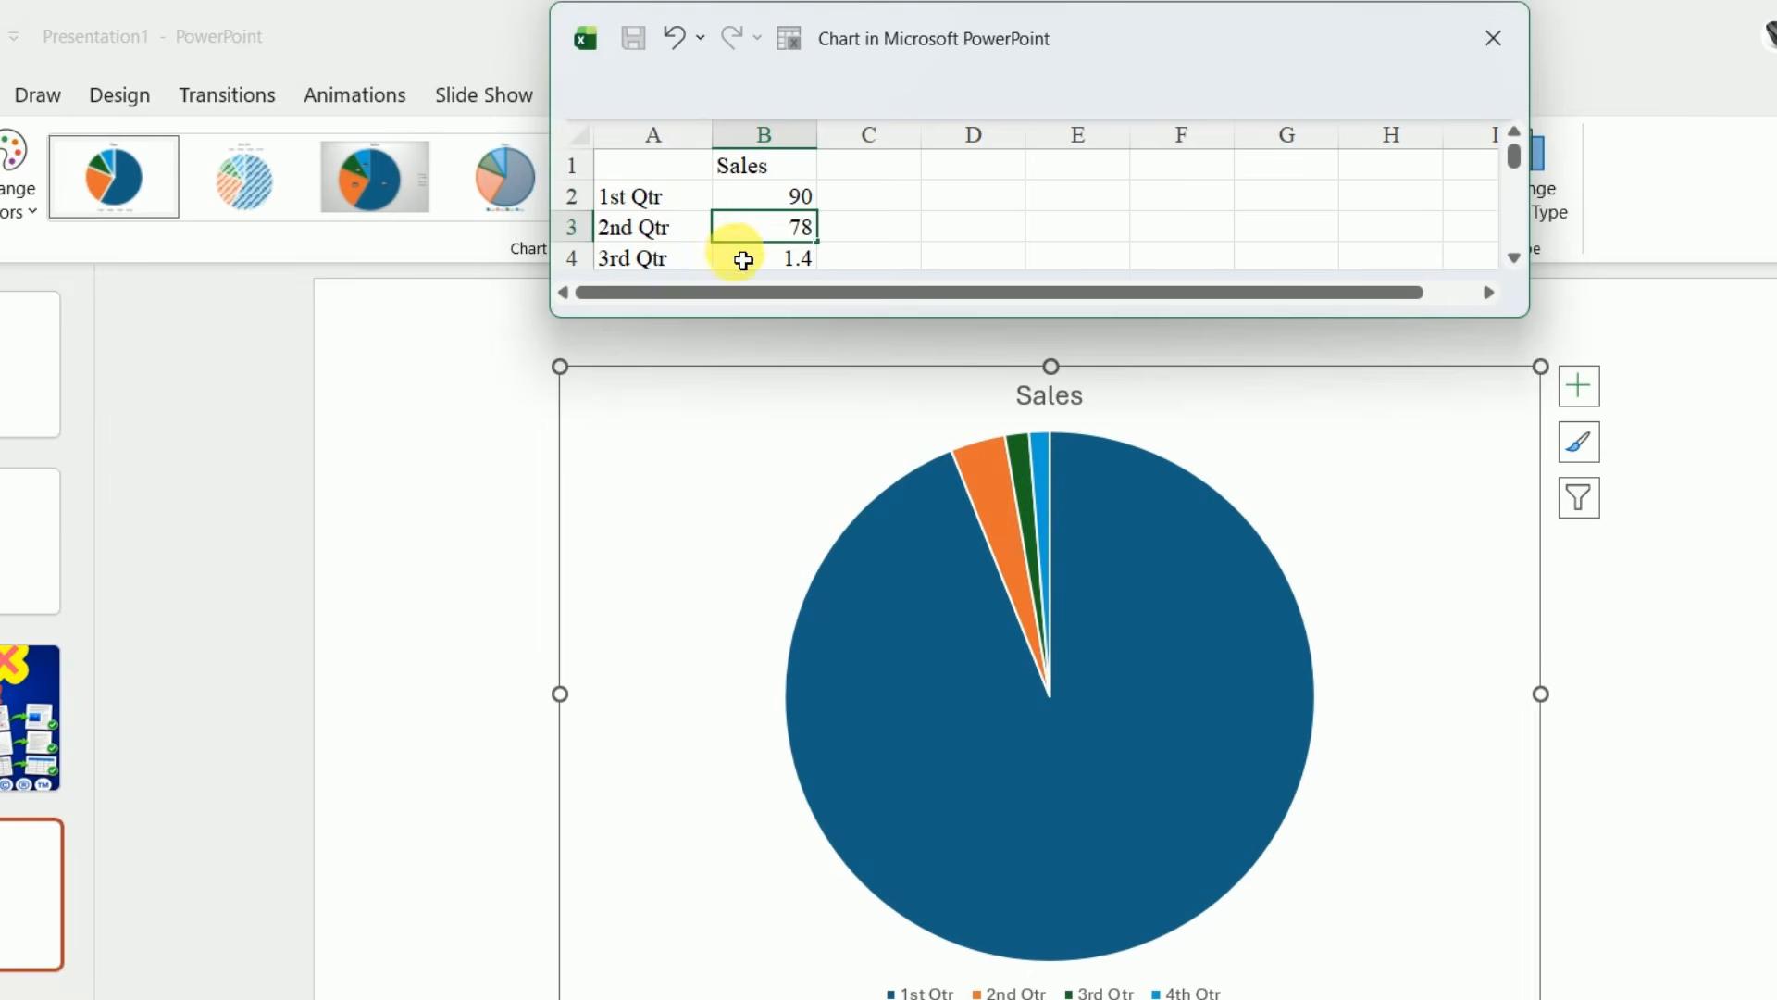
pyautogui.press('Return')
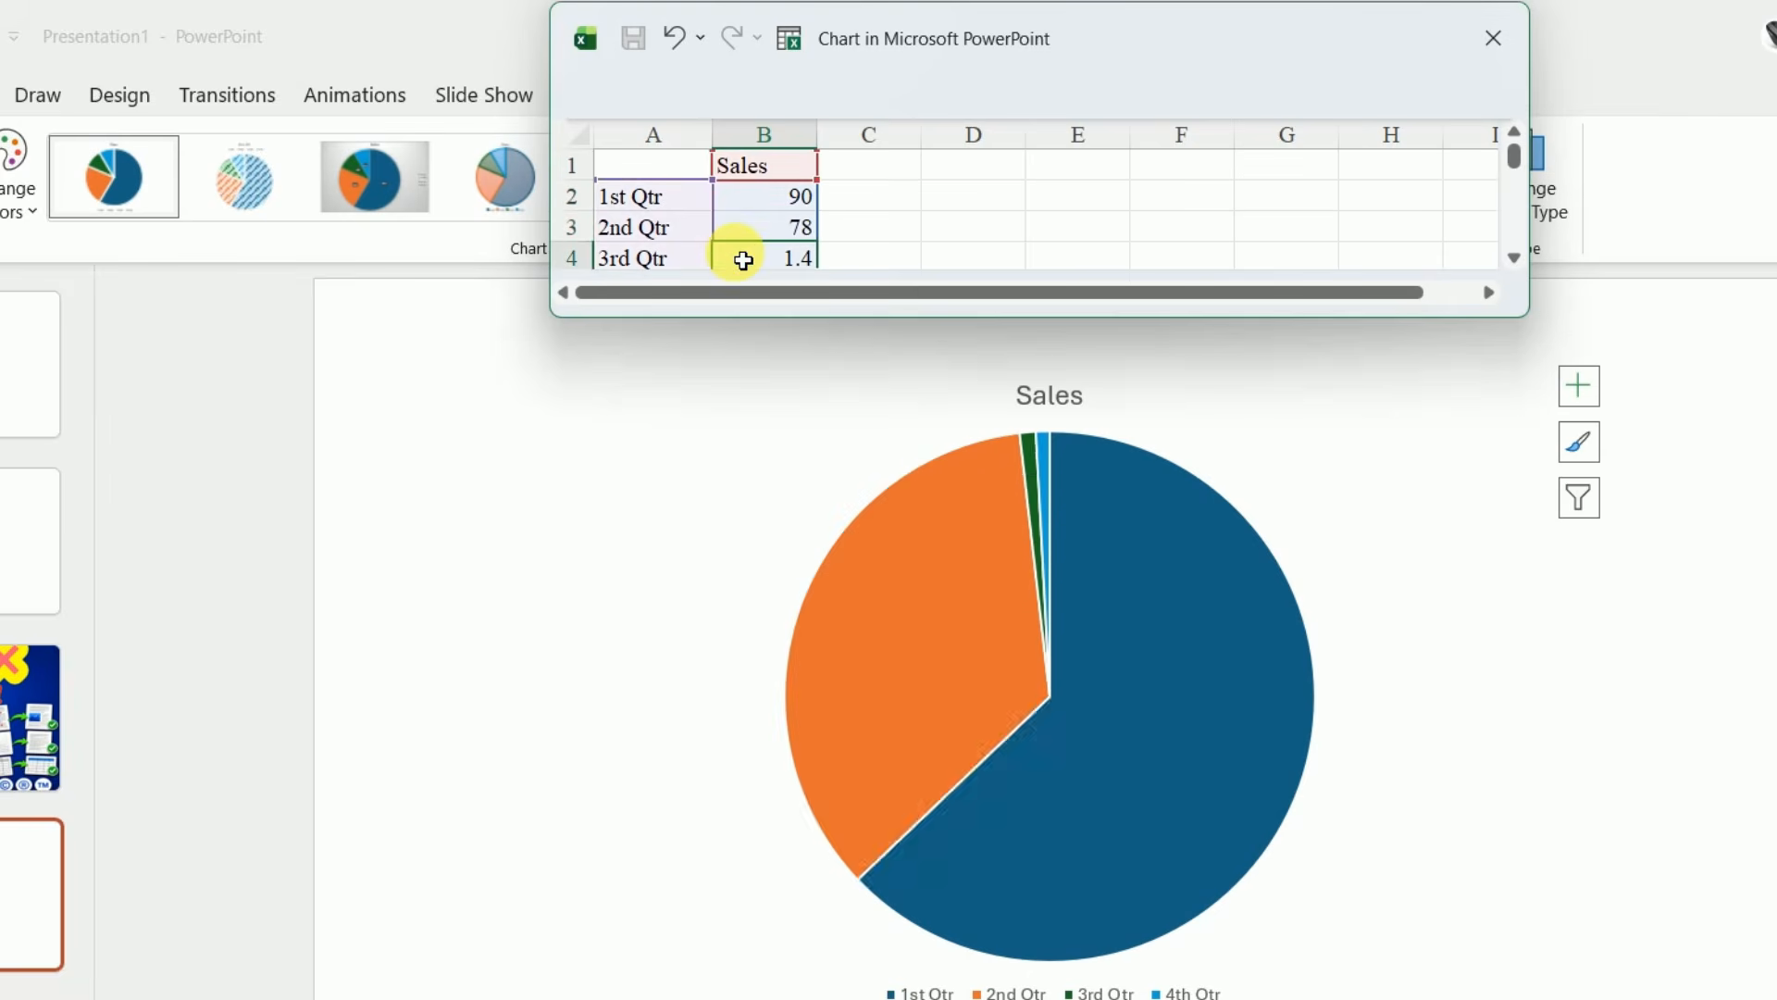
pyautogui.write('65')
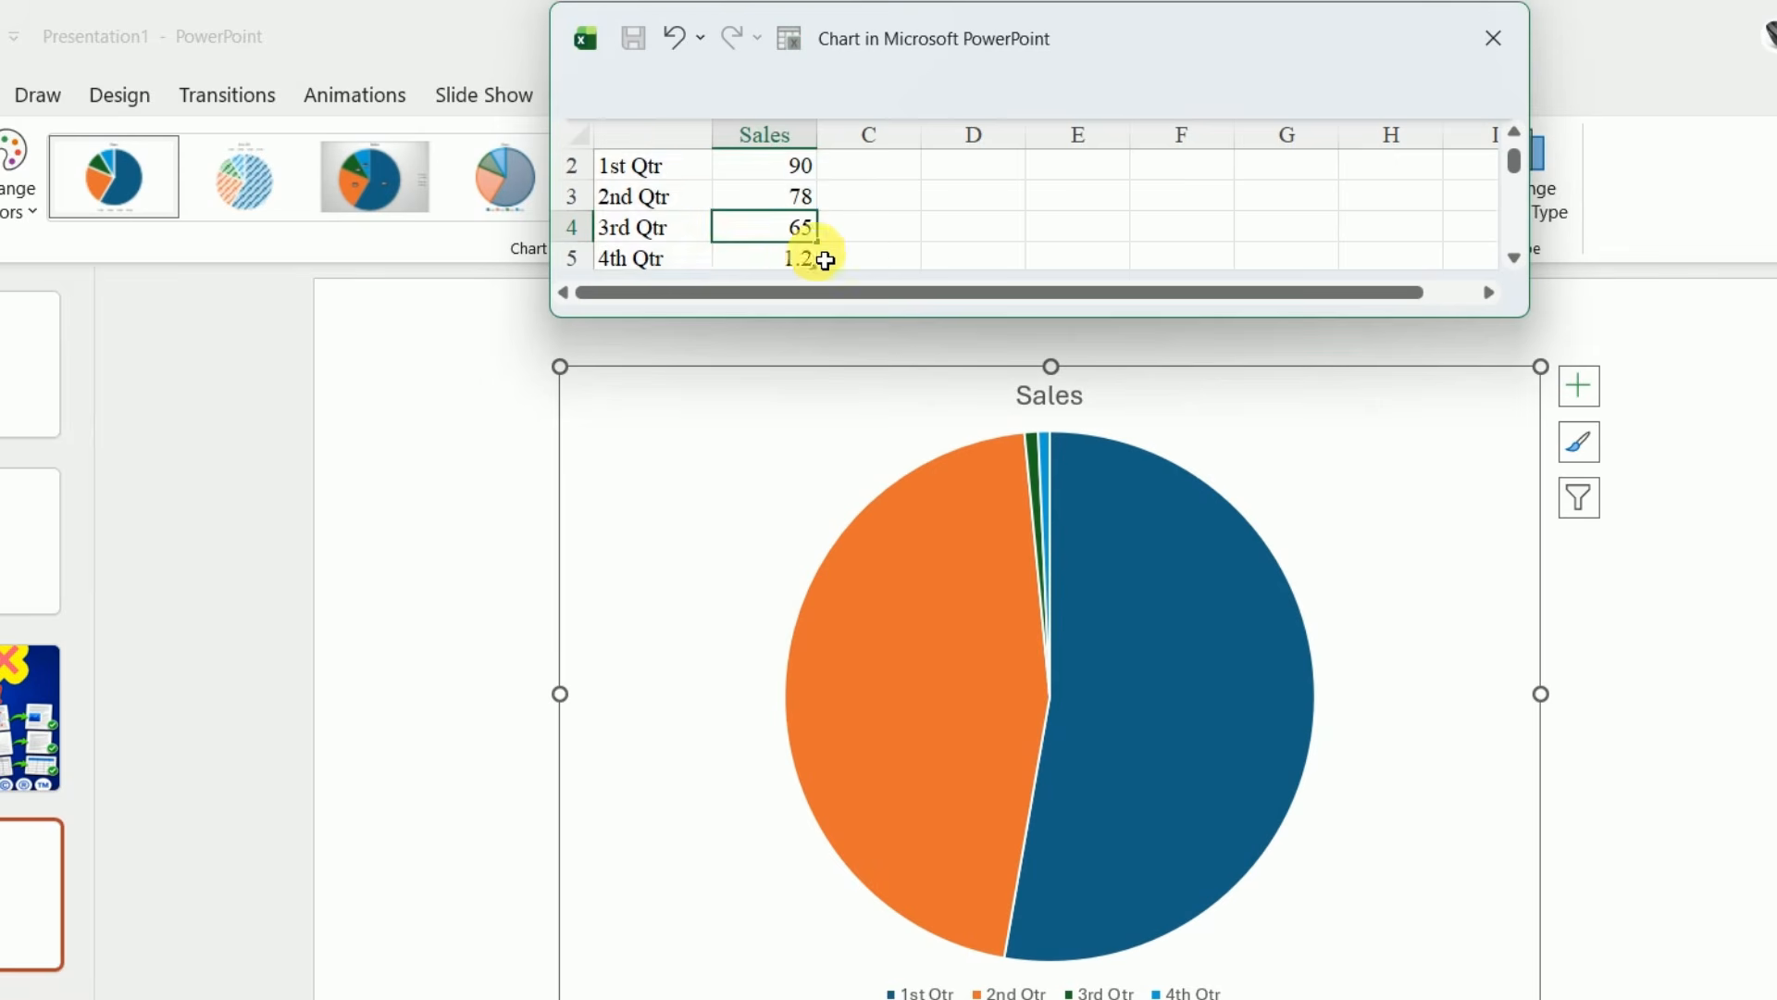
pyautogui.click(870, 254)
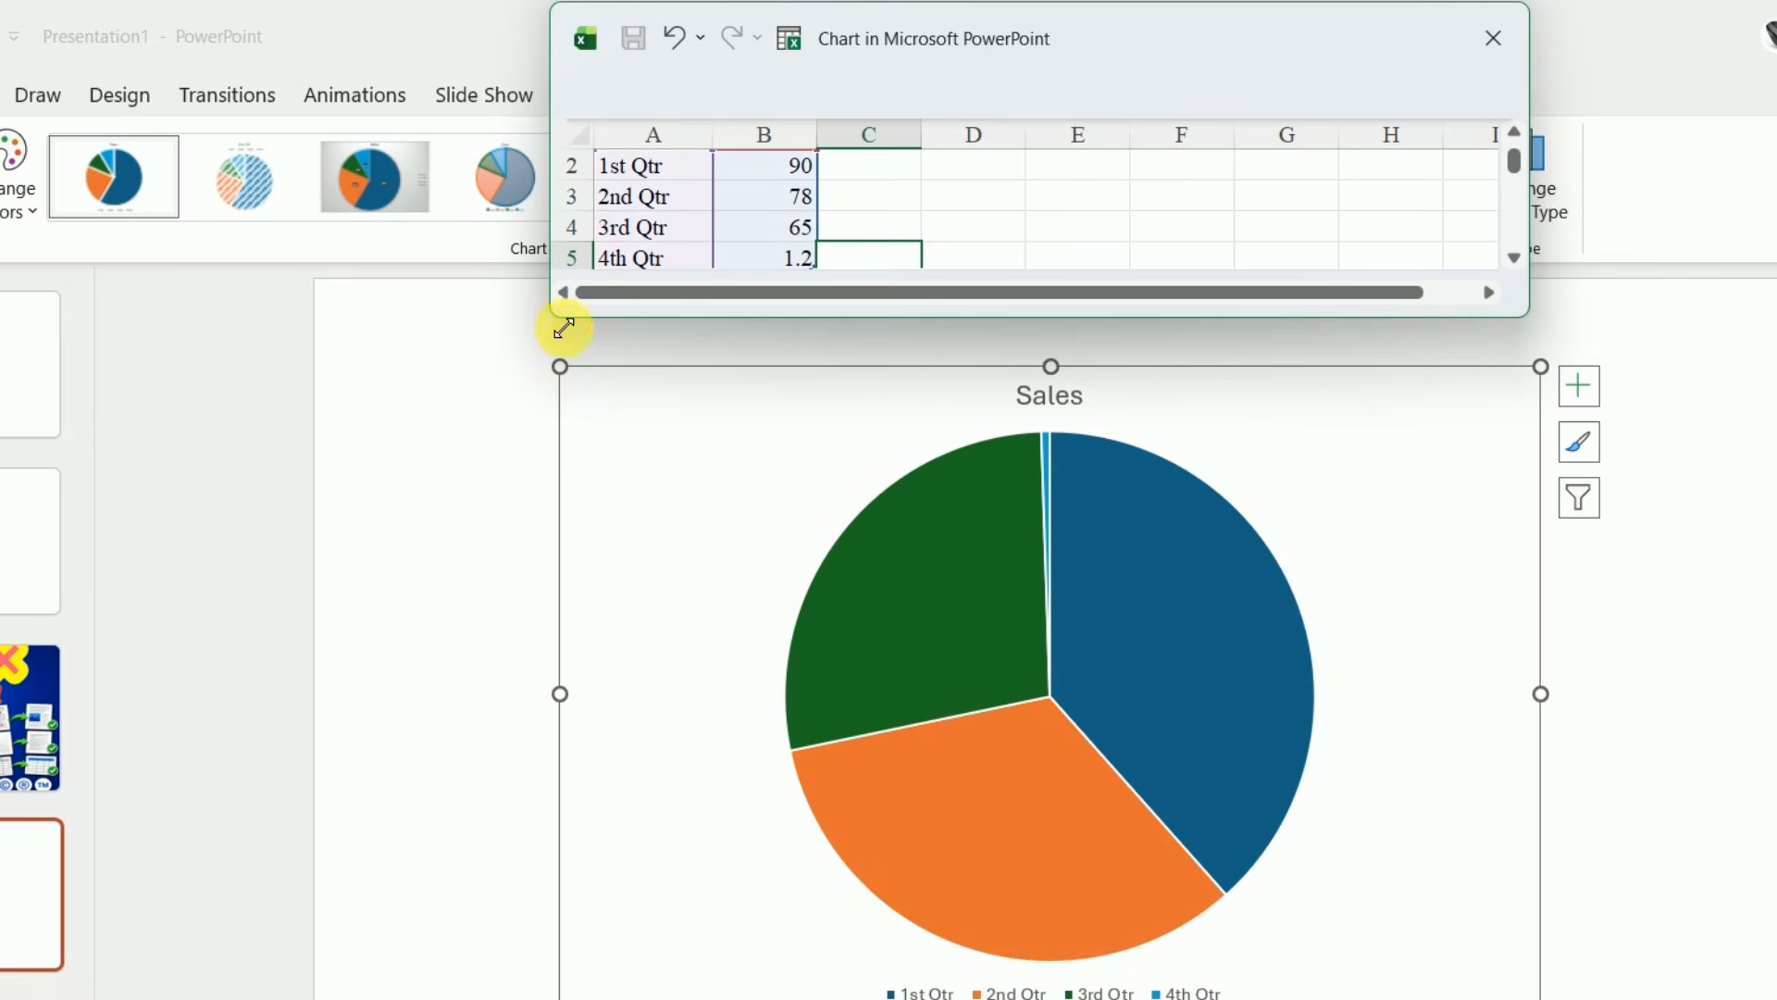
# Enlarge the chart data window and rename the first three categories as Jan, Feb and Mar
pyautogui.moveTo(533, 347); pyautogui.dragTo(5, 798)
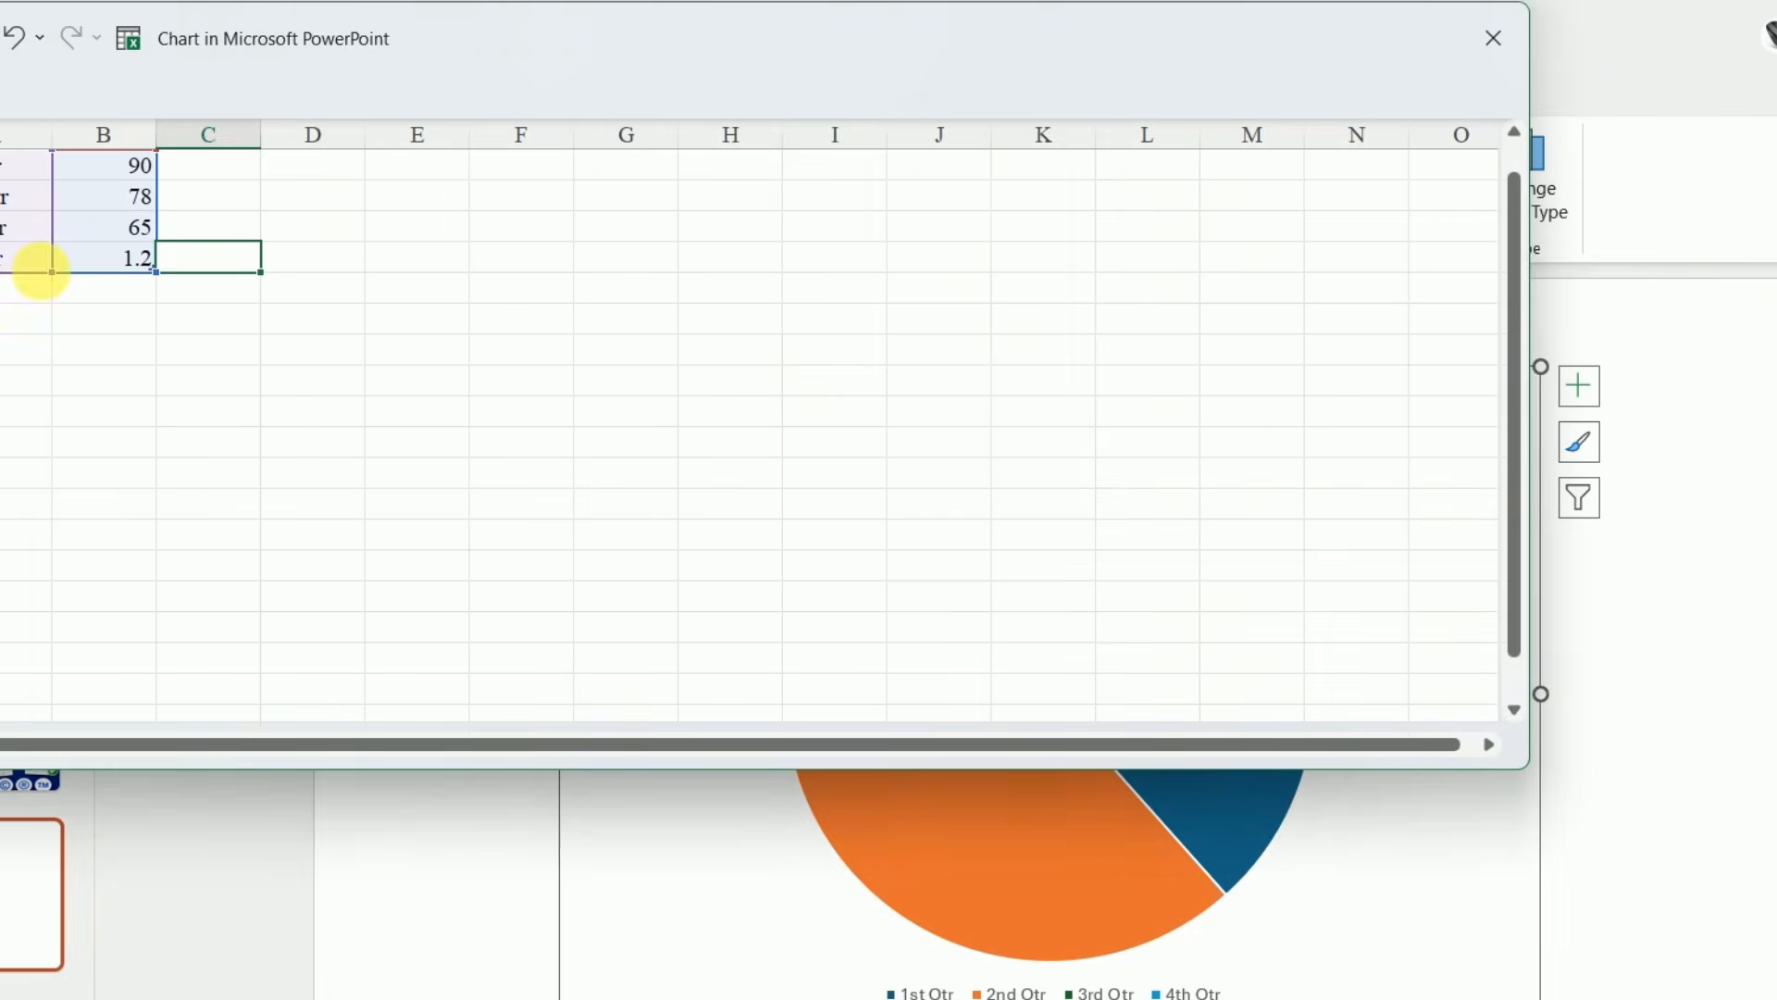
pyautogui.click(22, 179)
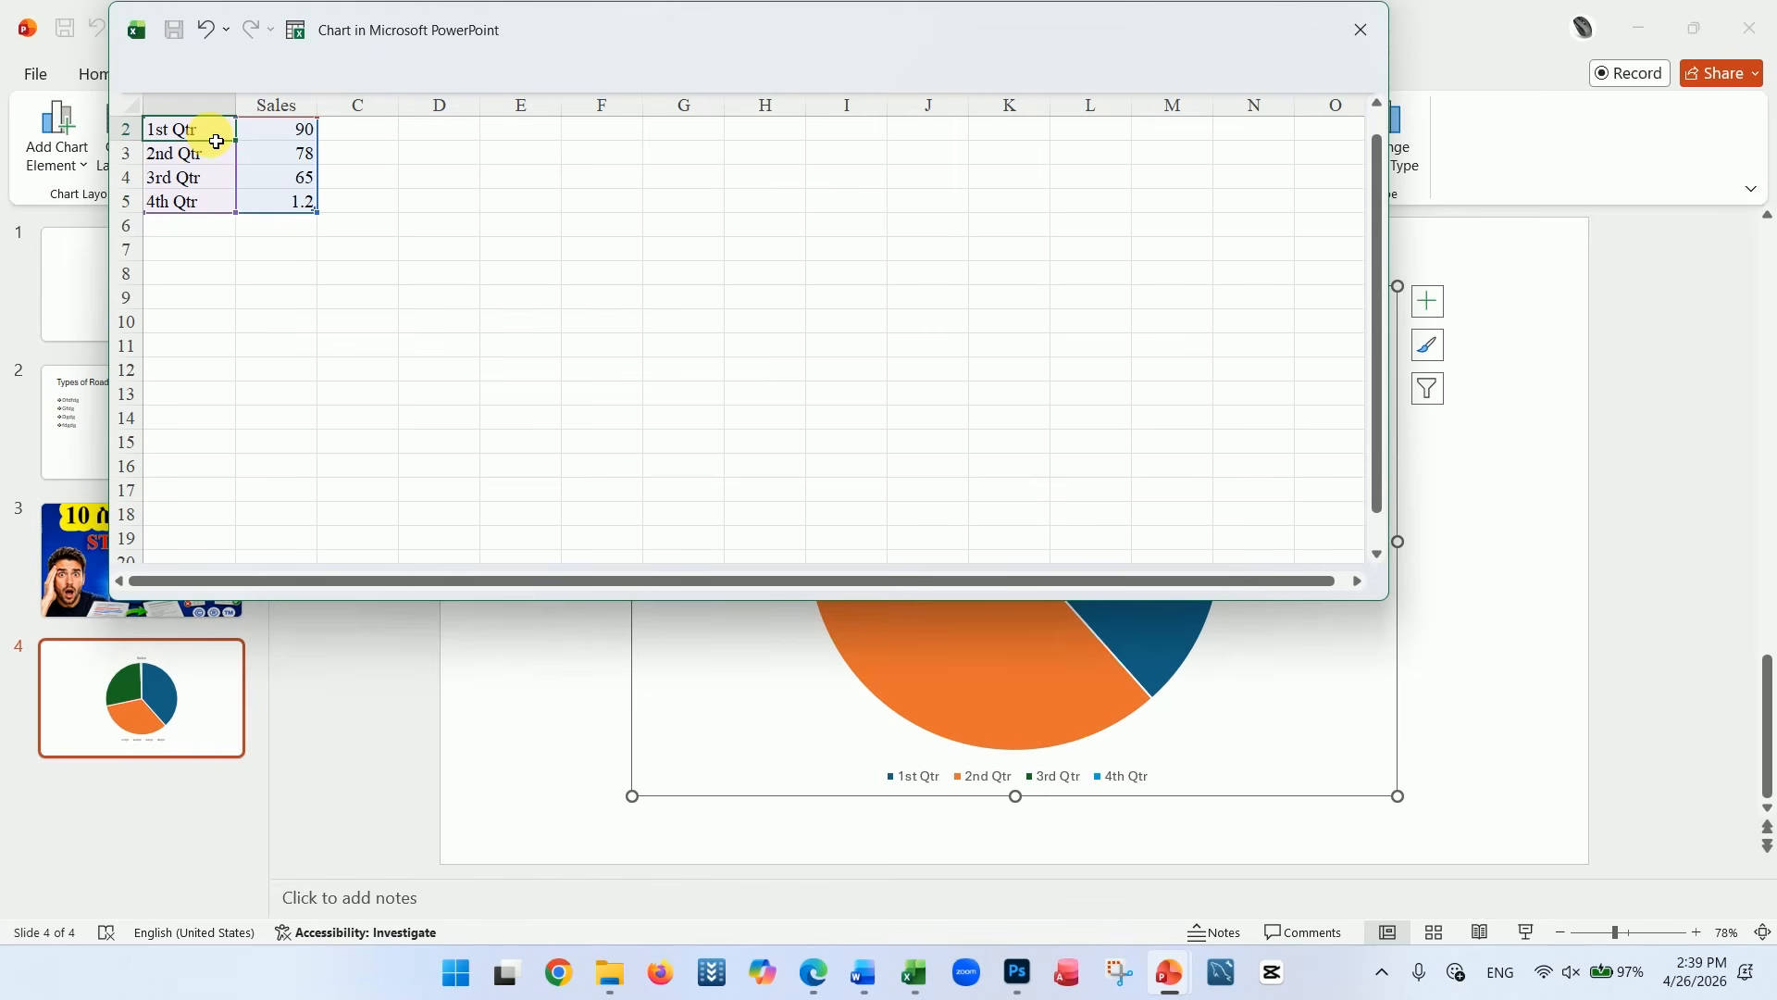
pyautogui.write('J')
pyautogui.write('an')
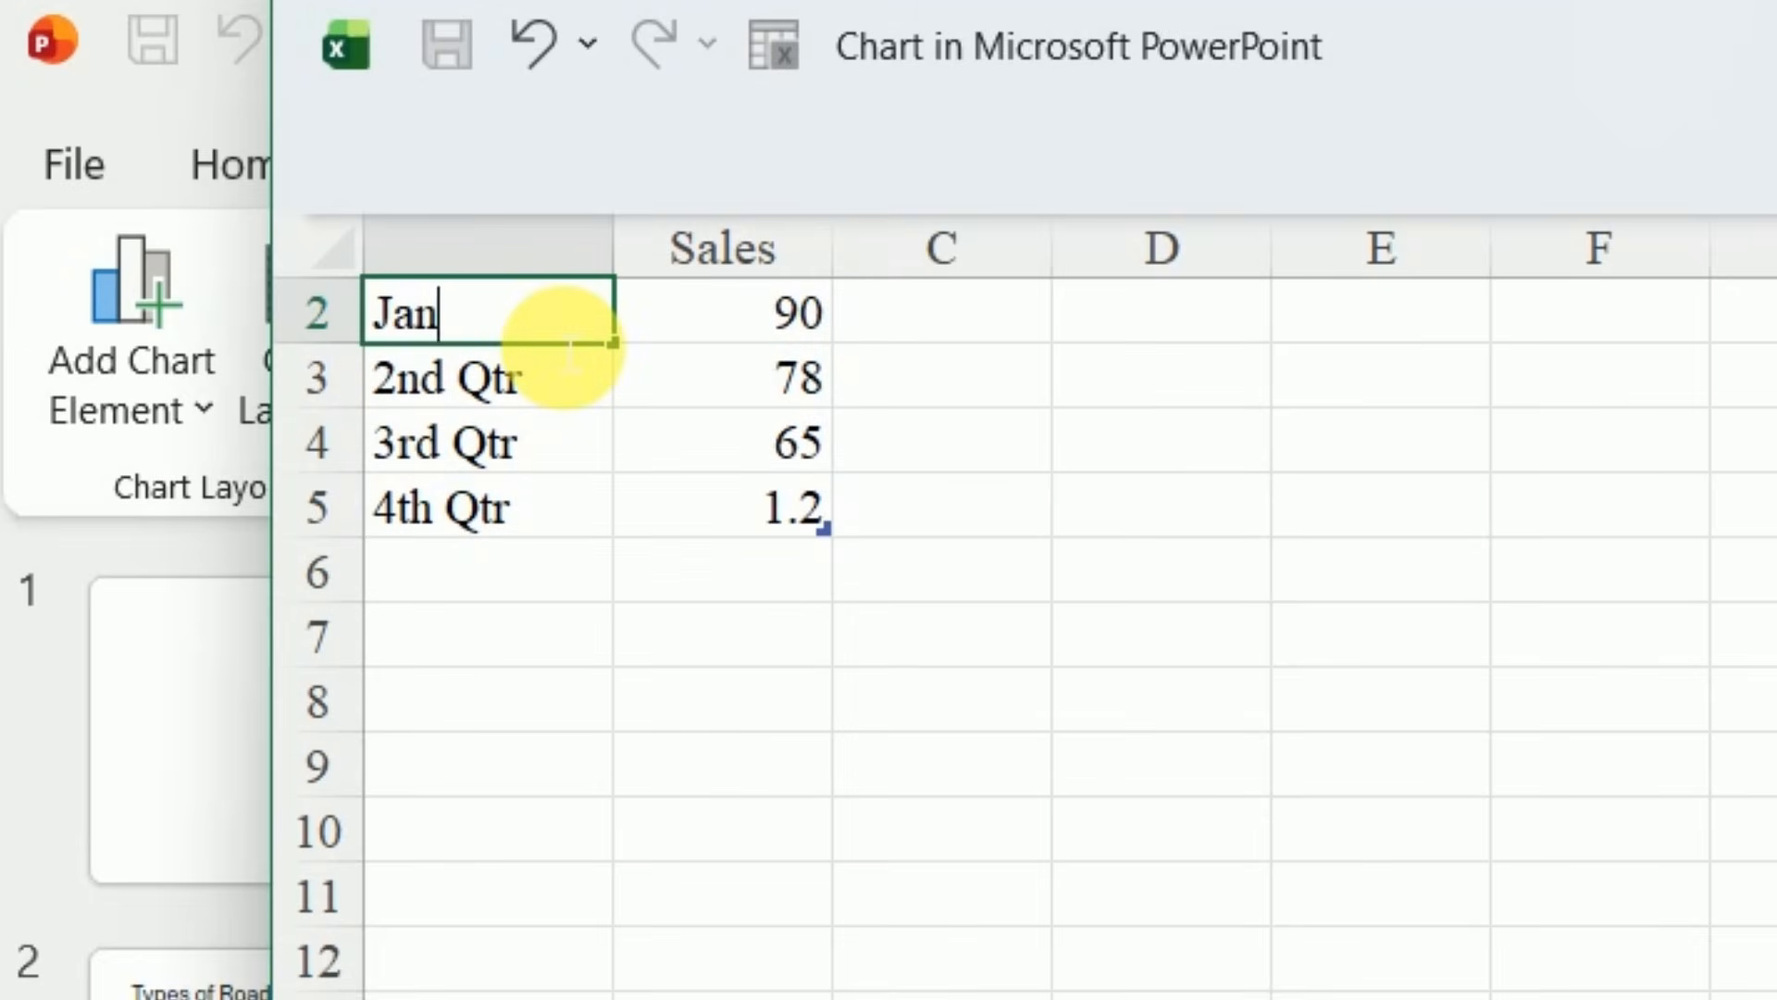
pyautogui.click(539, 405)
pyautogui.write('Fe')
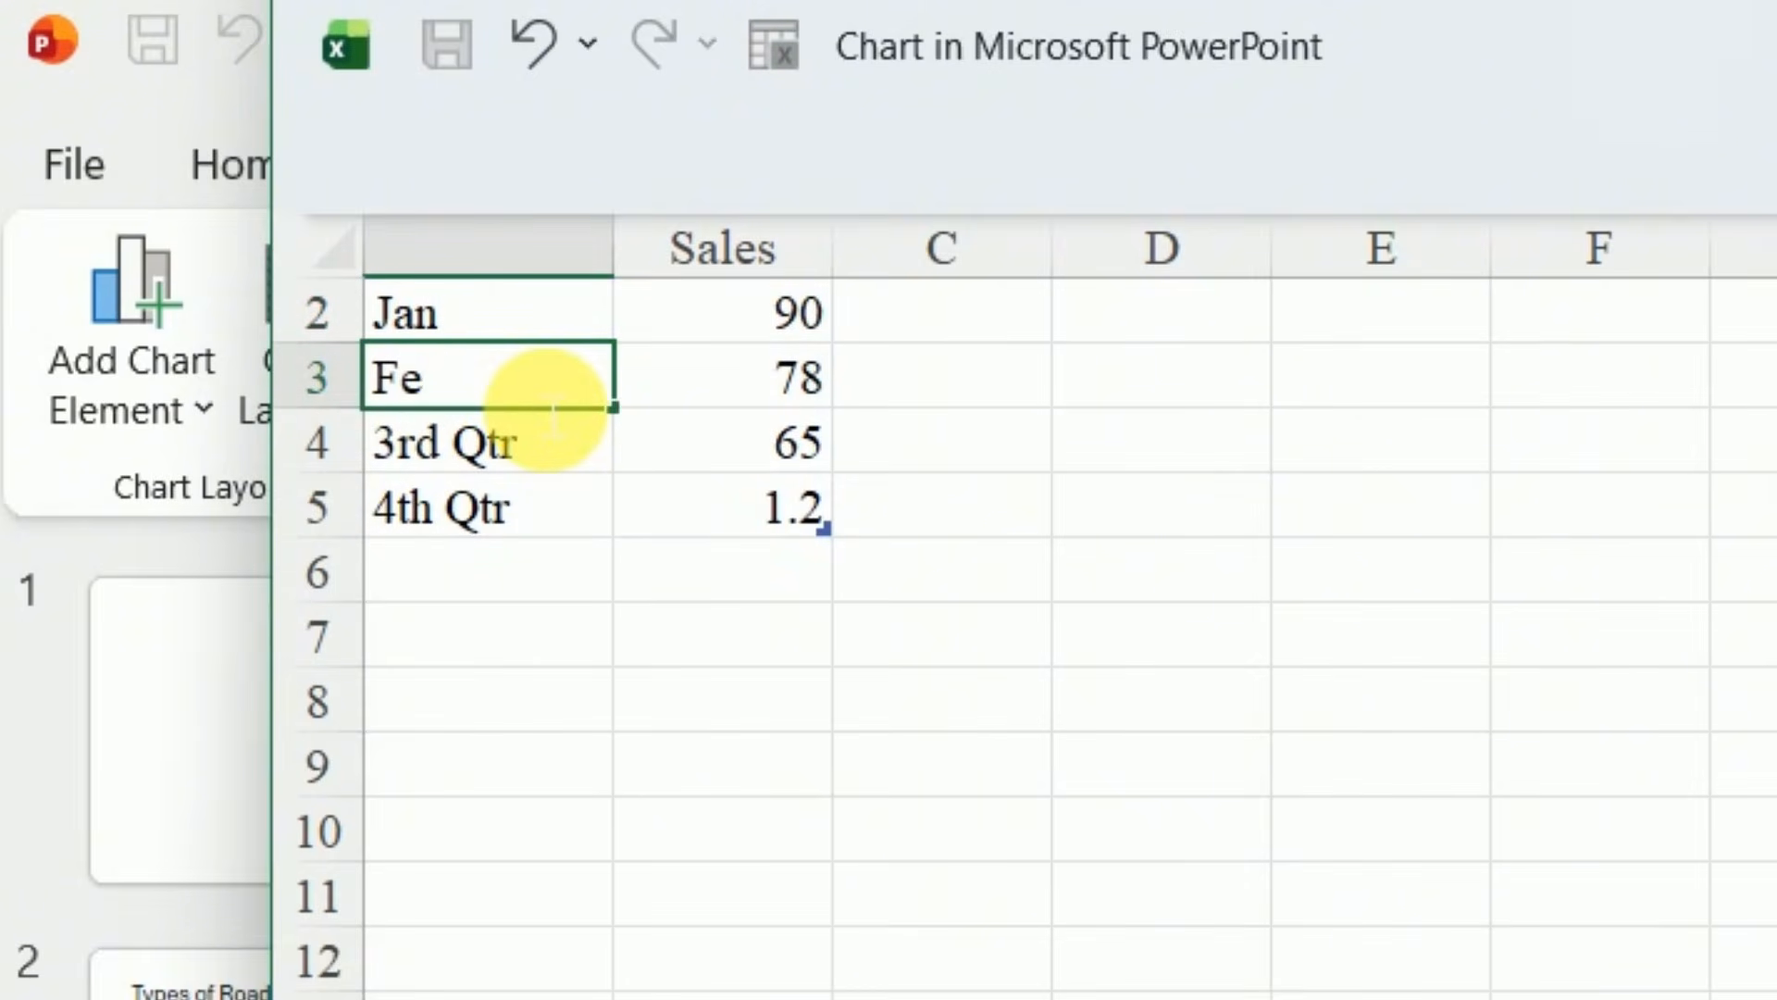
pyautogui.write('b')
pyautogui.click(216, 180)
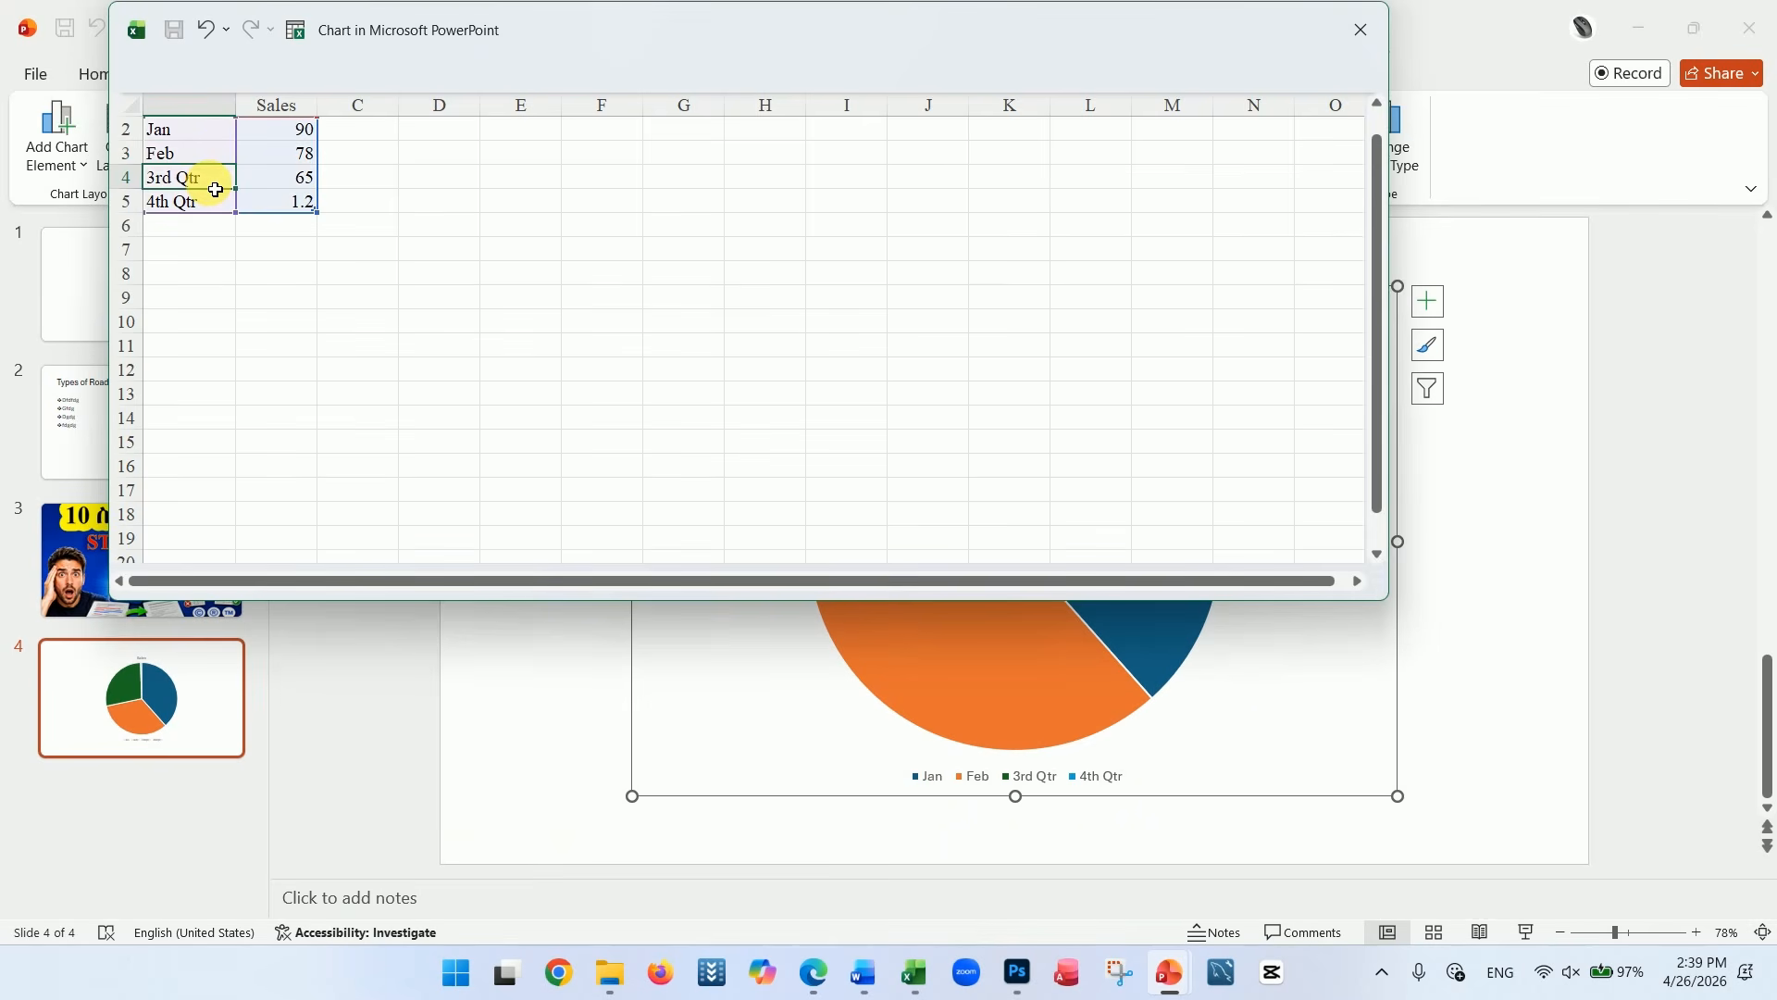
pyautogui.write('Mar')
pyautogui.click(250, 232)
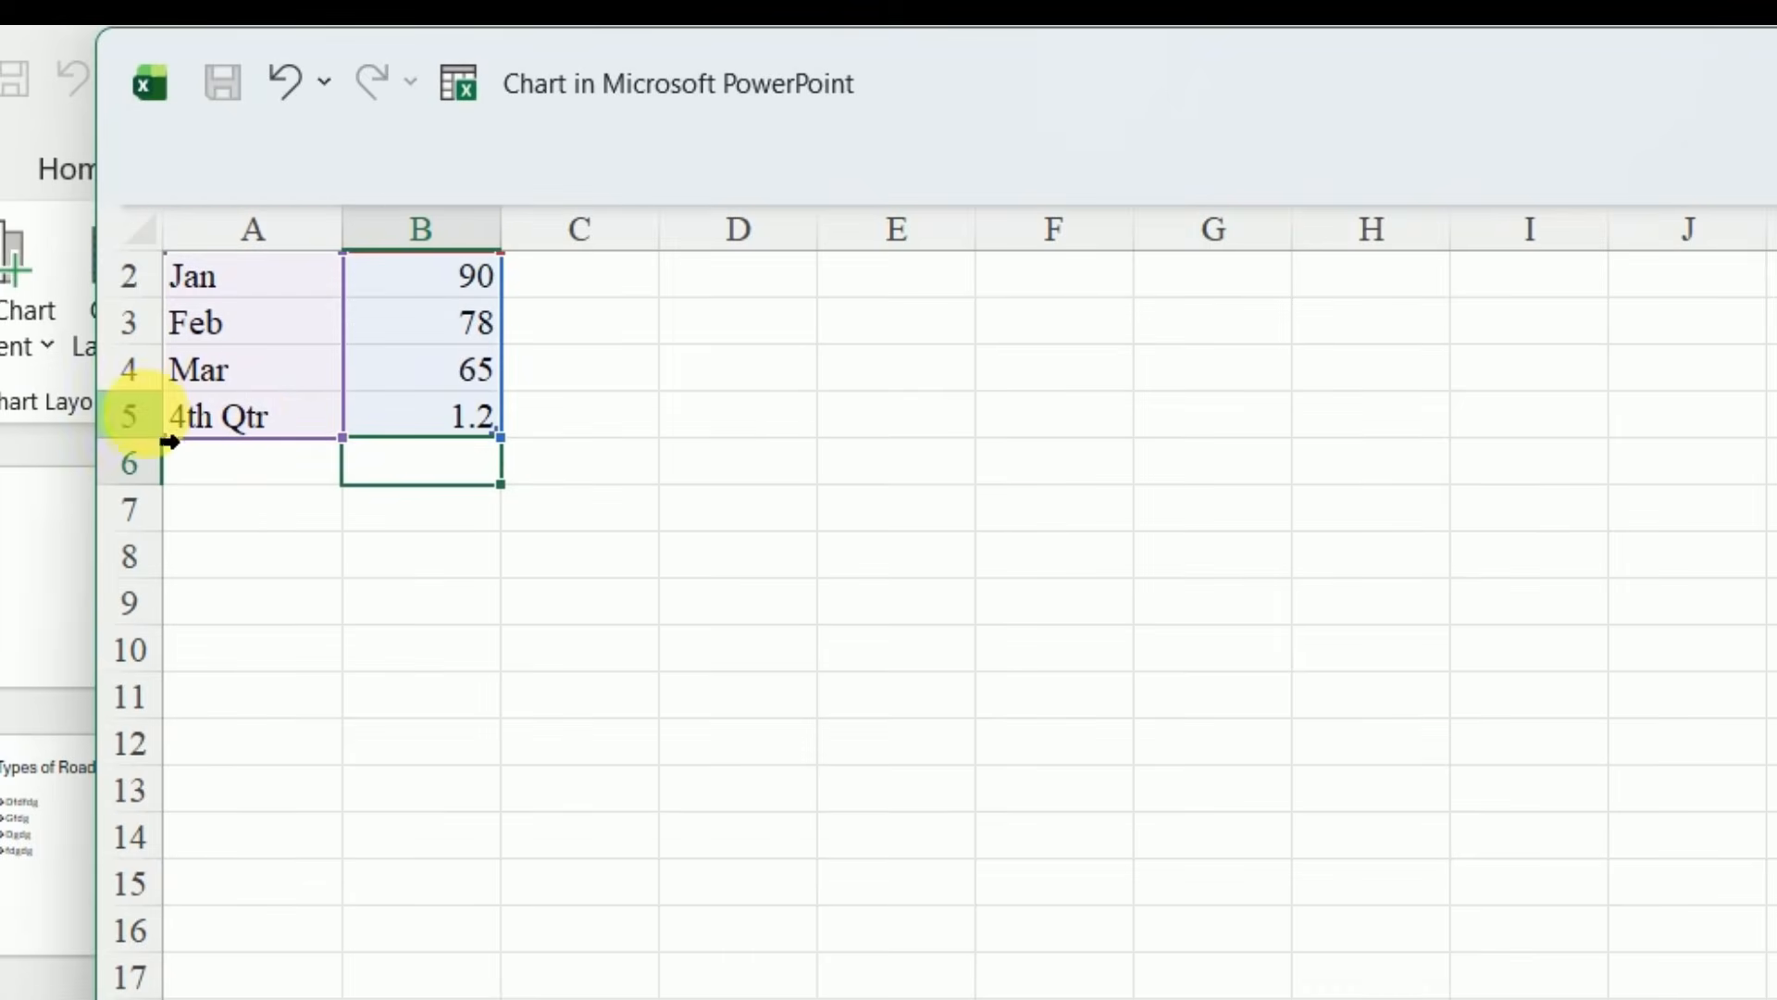
# Shrink the chart's data range by one row to leave the 4th Qtr row out of the pie chart
pyautogui.click(169, 441)
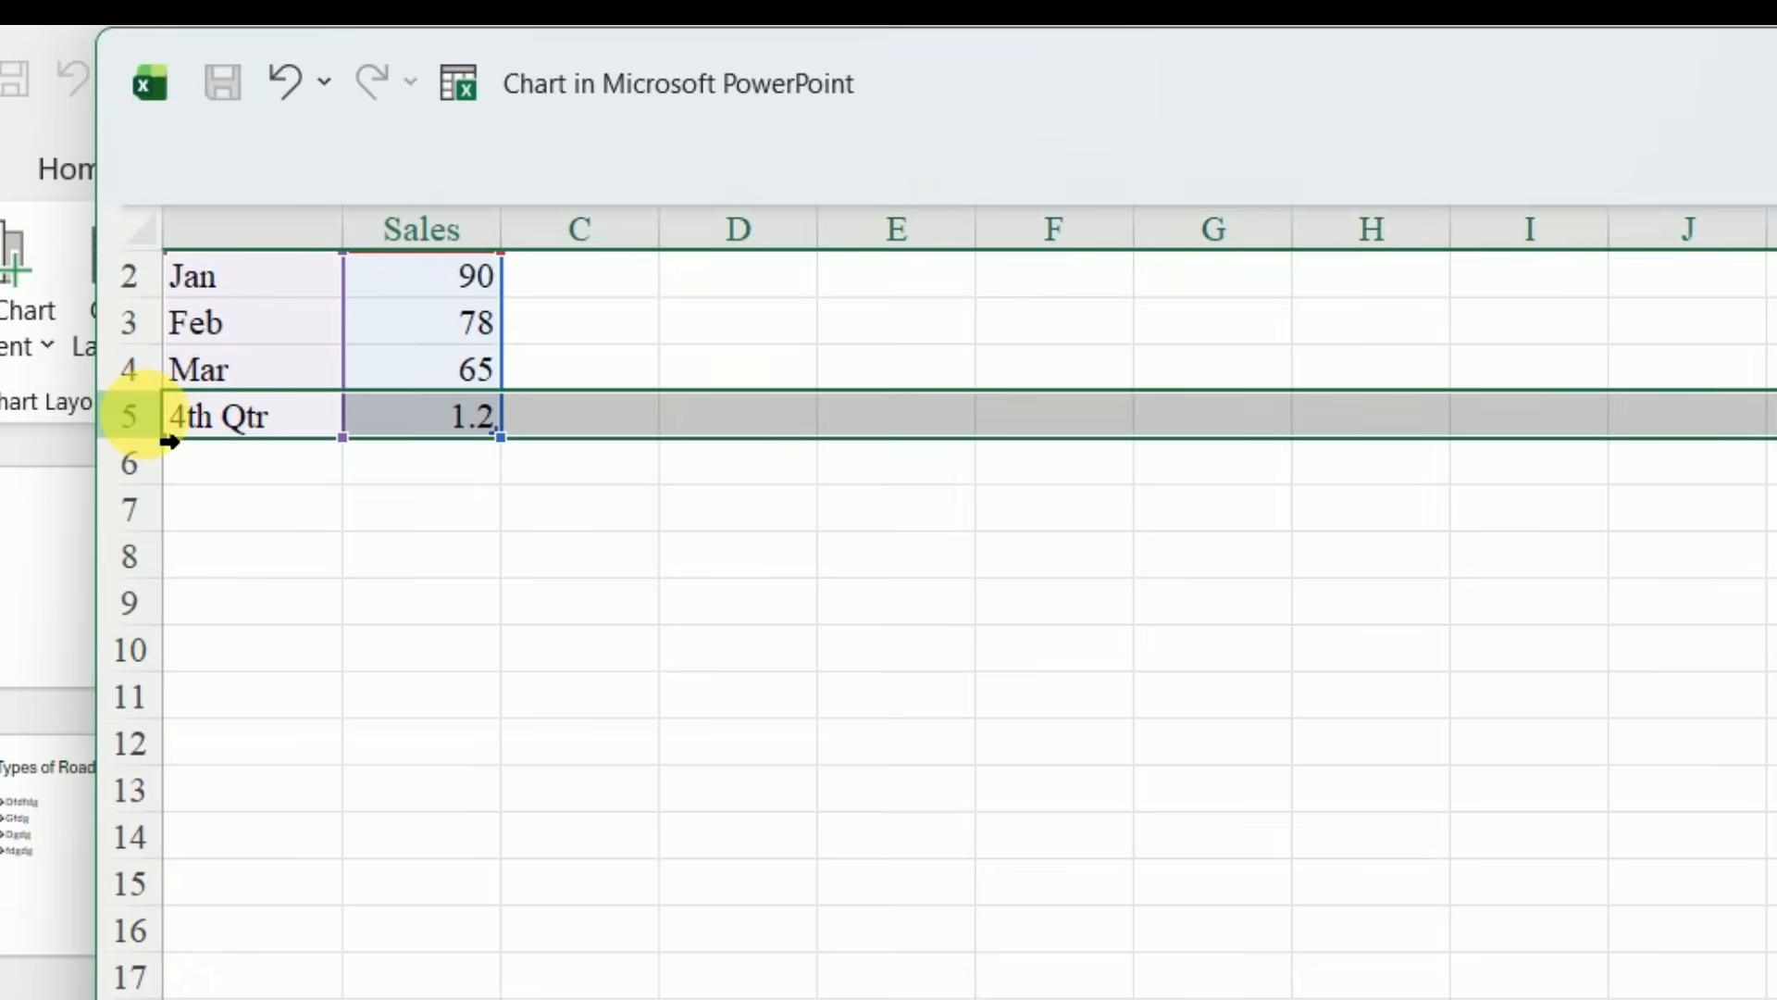
pyautogui.rightClick(146, 417)
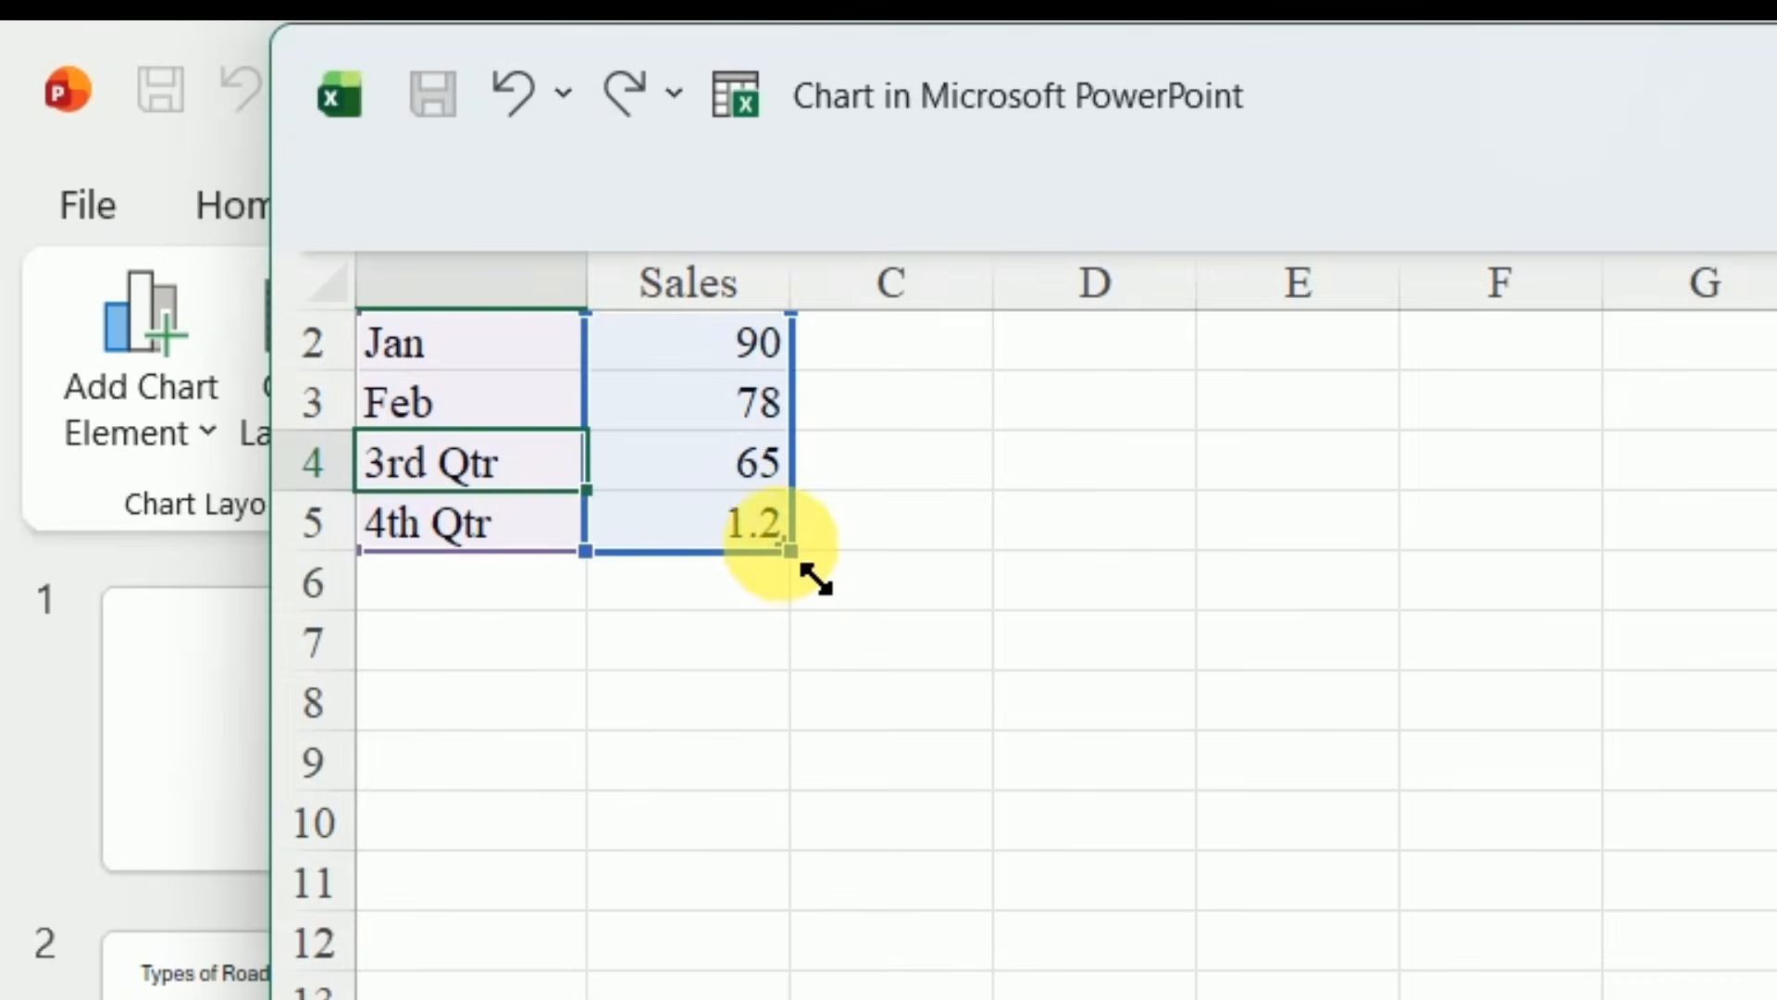
pyautogui.moveTo(519, 457); pyautogui.dragTo(519, 420)
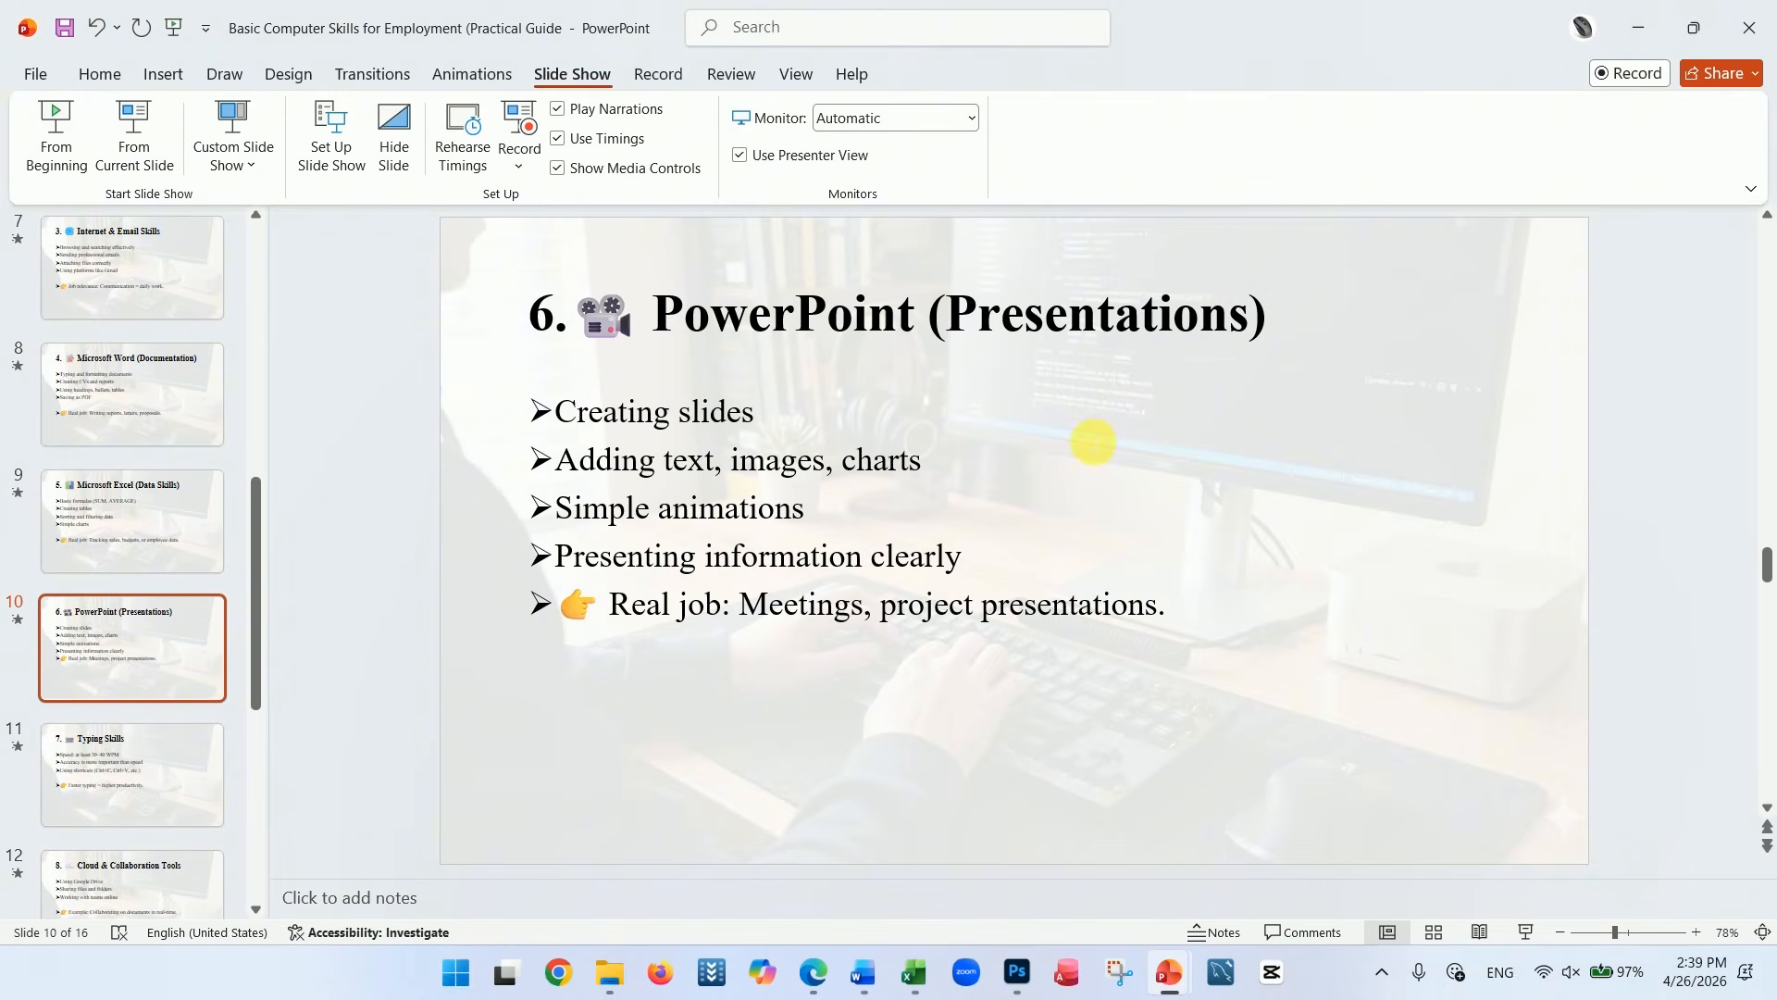
# Switch back to Presentation1 and rename the 3rd Qtr category in the pie chart's data as Mr
pyautogui.moveTo(1173, 981)
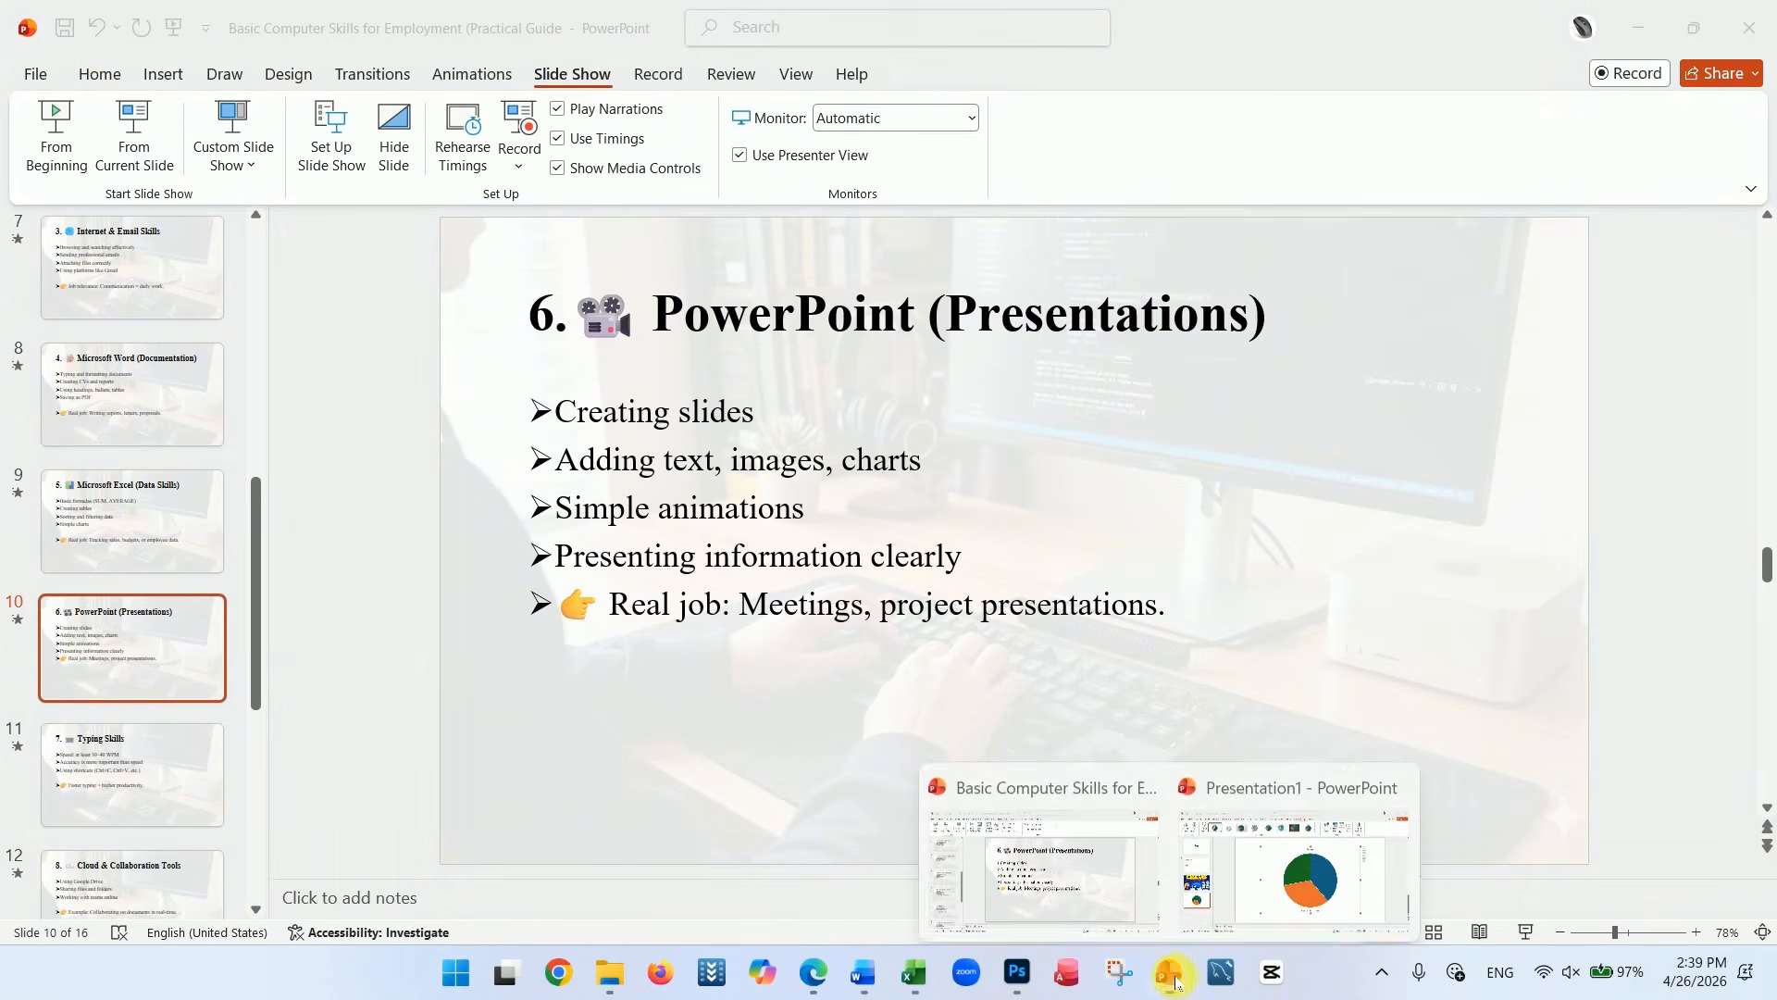
pyautogui.click(1289, 903)
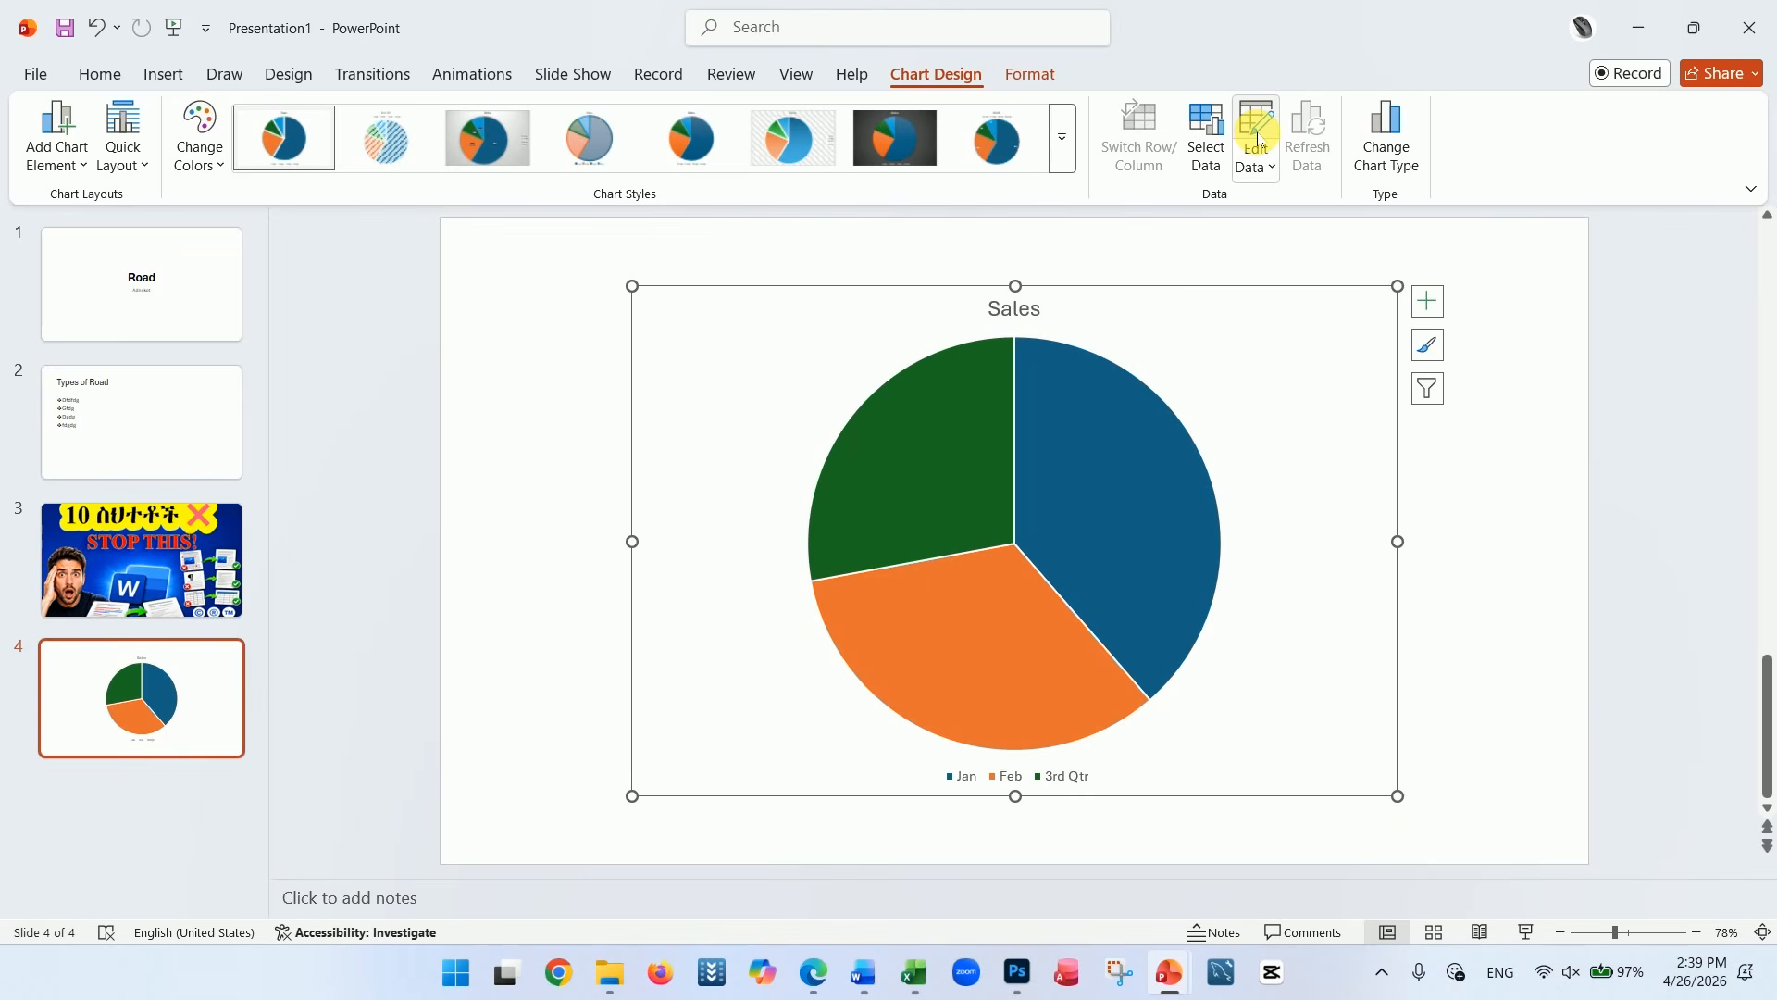
pyautogui.click(1257, 138)
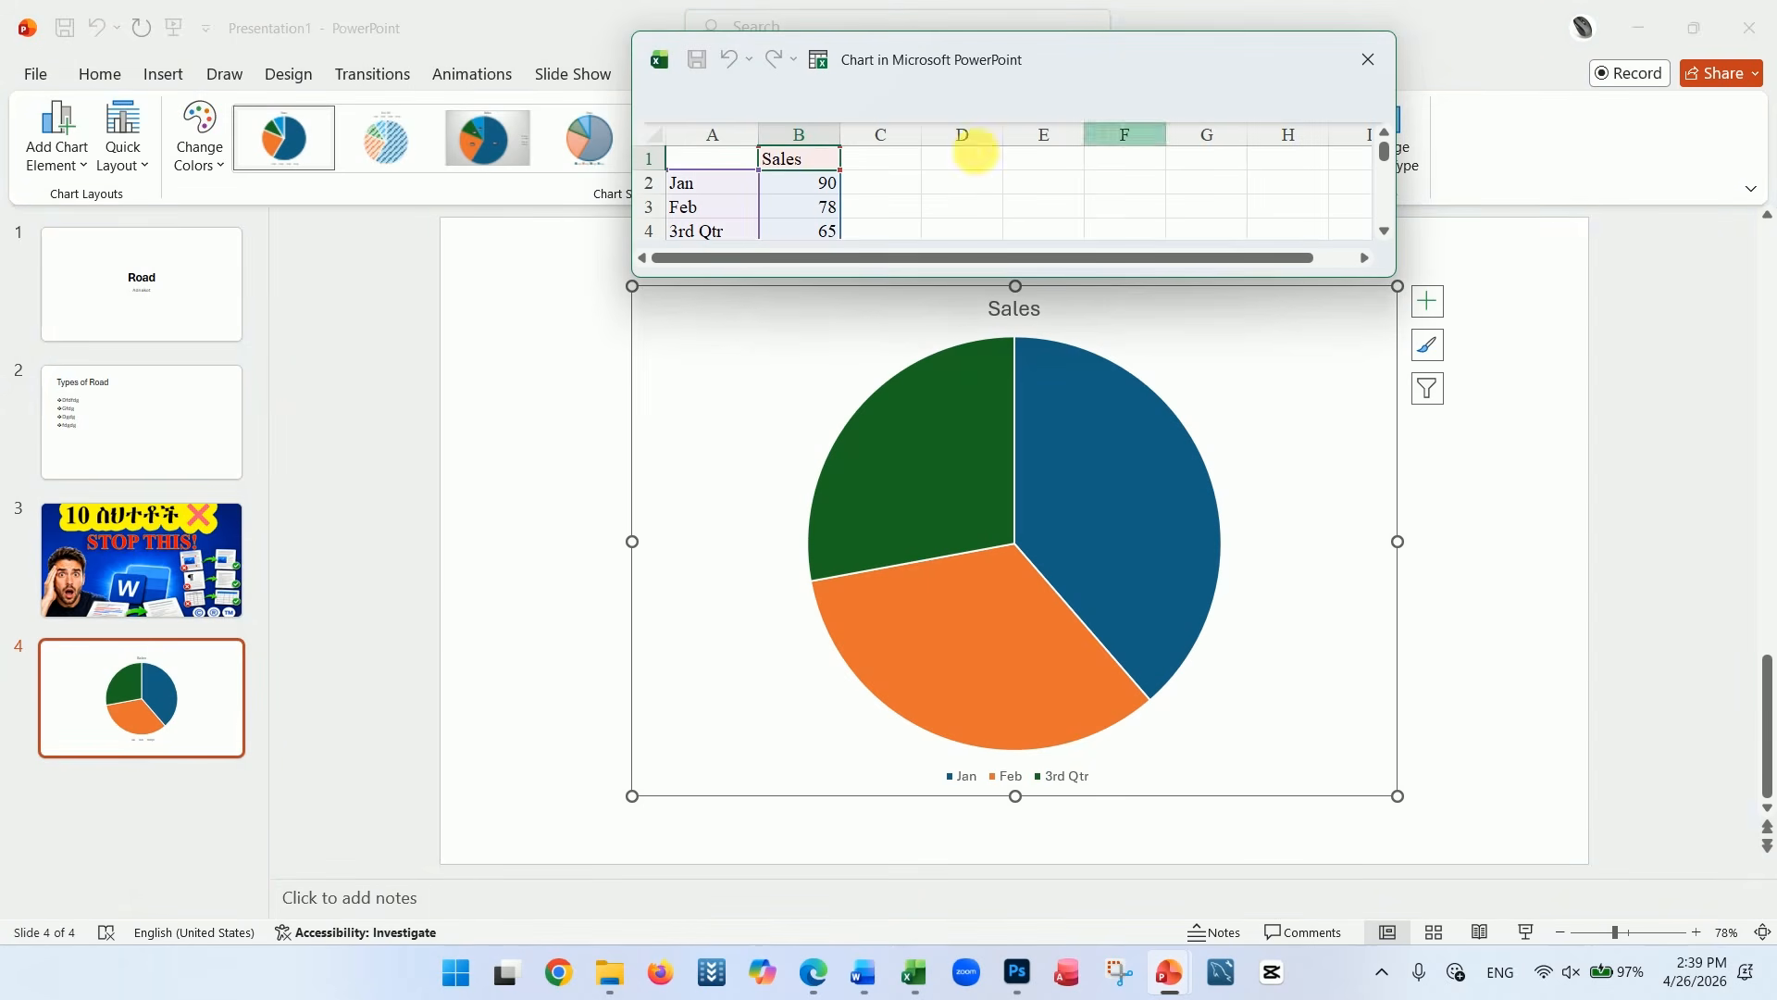
pyautogui.click(730, 238)
pyautogui.press('BackSpace')
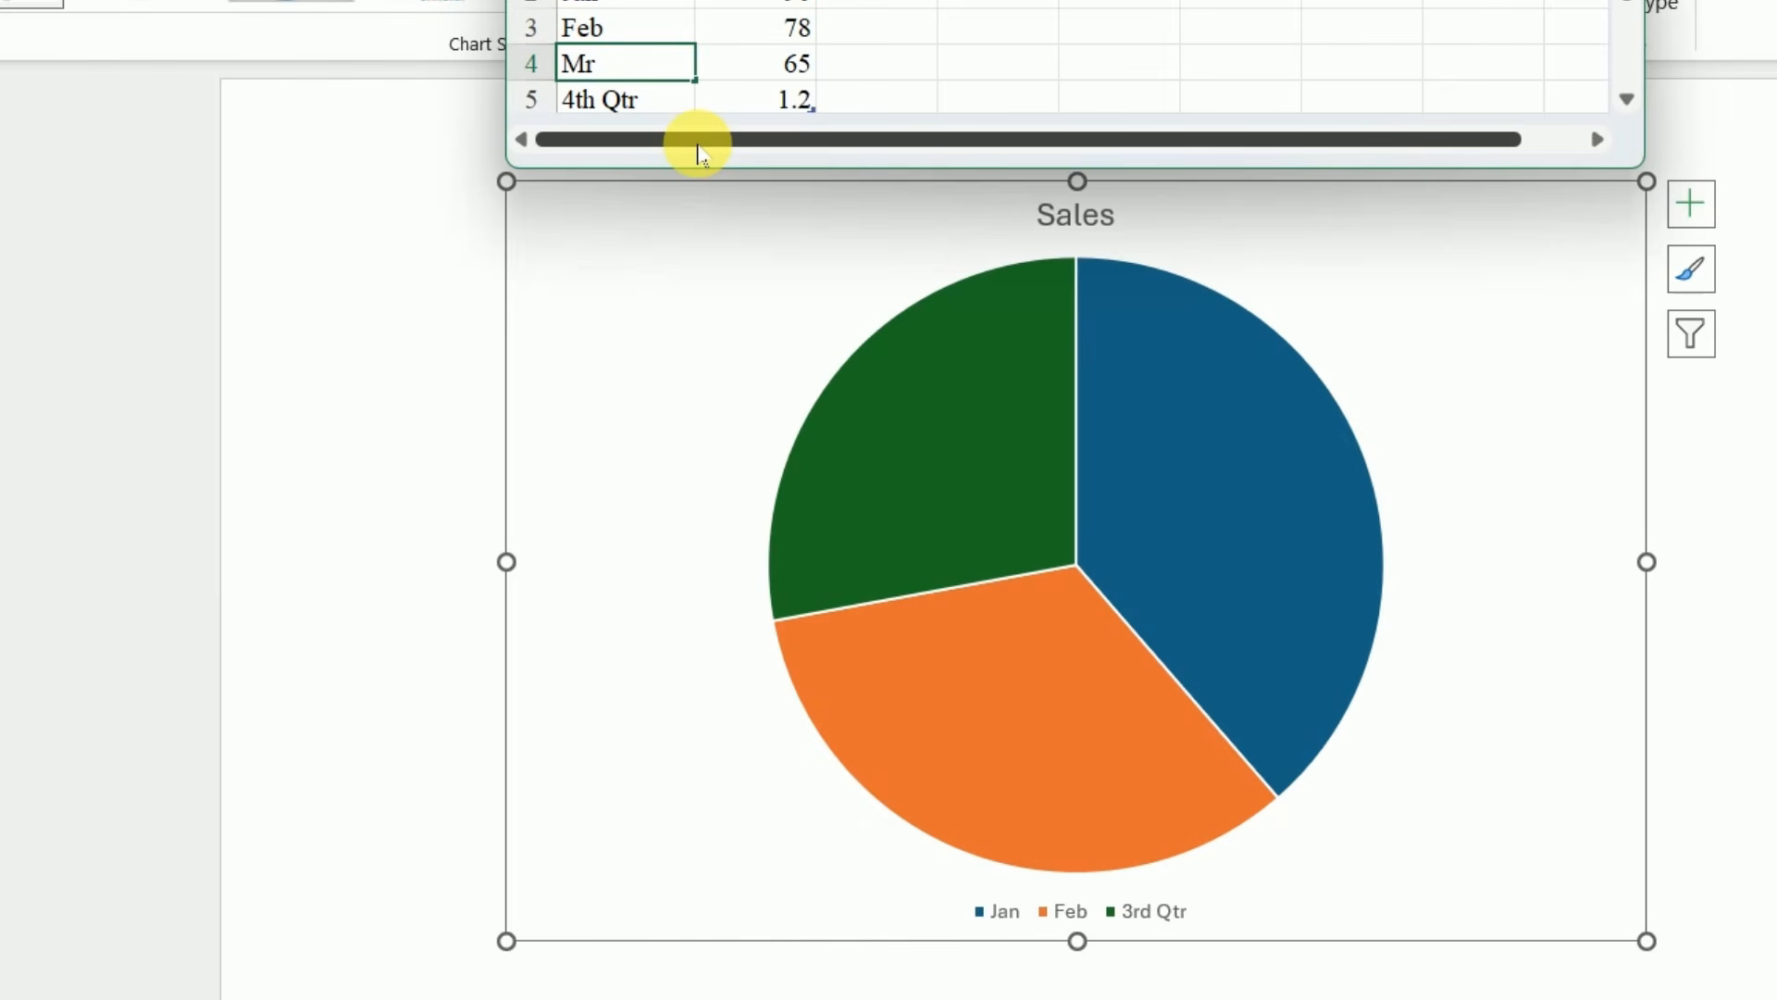
pyautogui.click(948, 33)
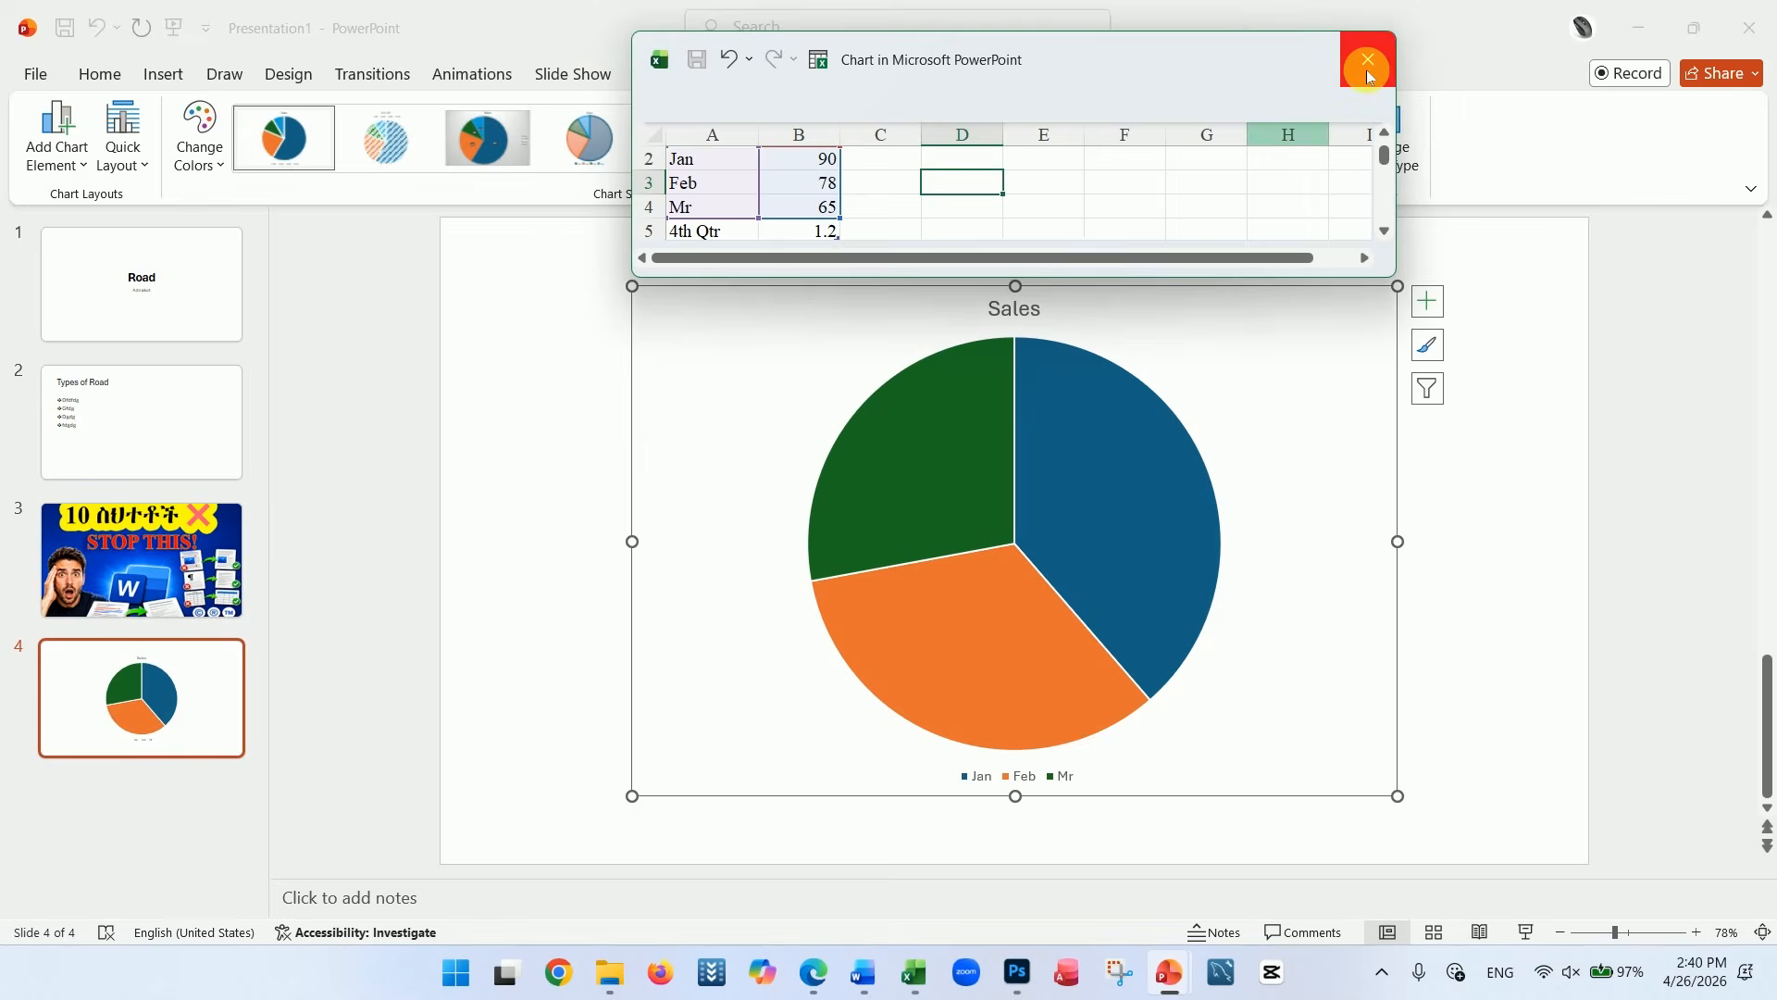
# Close the chart data window and change the pie chart on slide 4 to a Clustered Column chart
pyautogui.click(1364, 55)
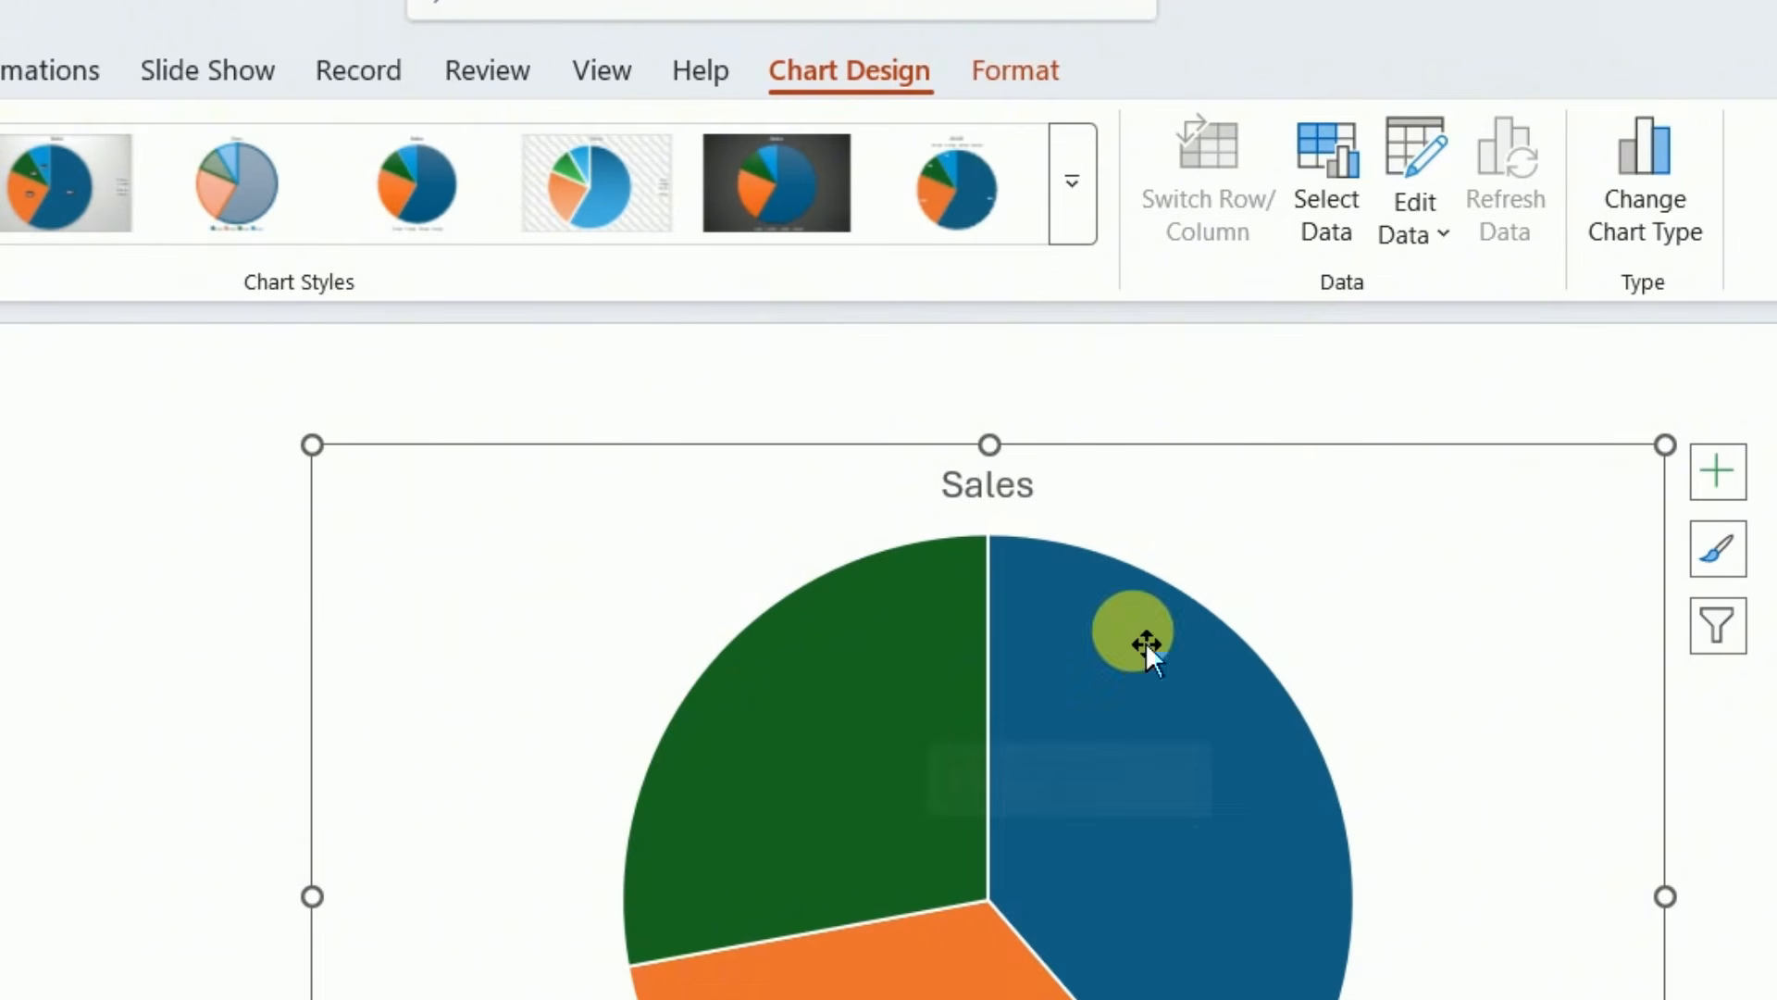
pyautogui.click(1644, 215)
pyautogui.click(292, 419)
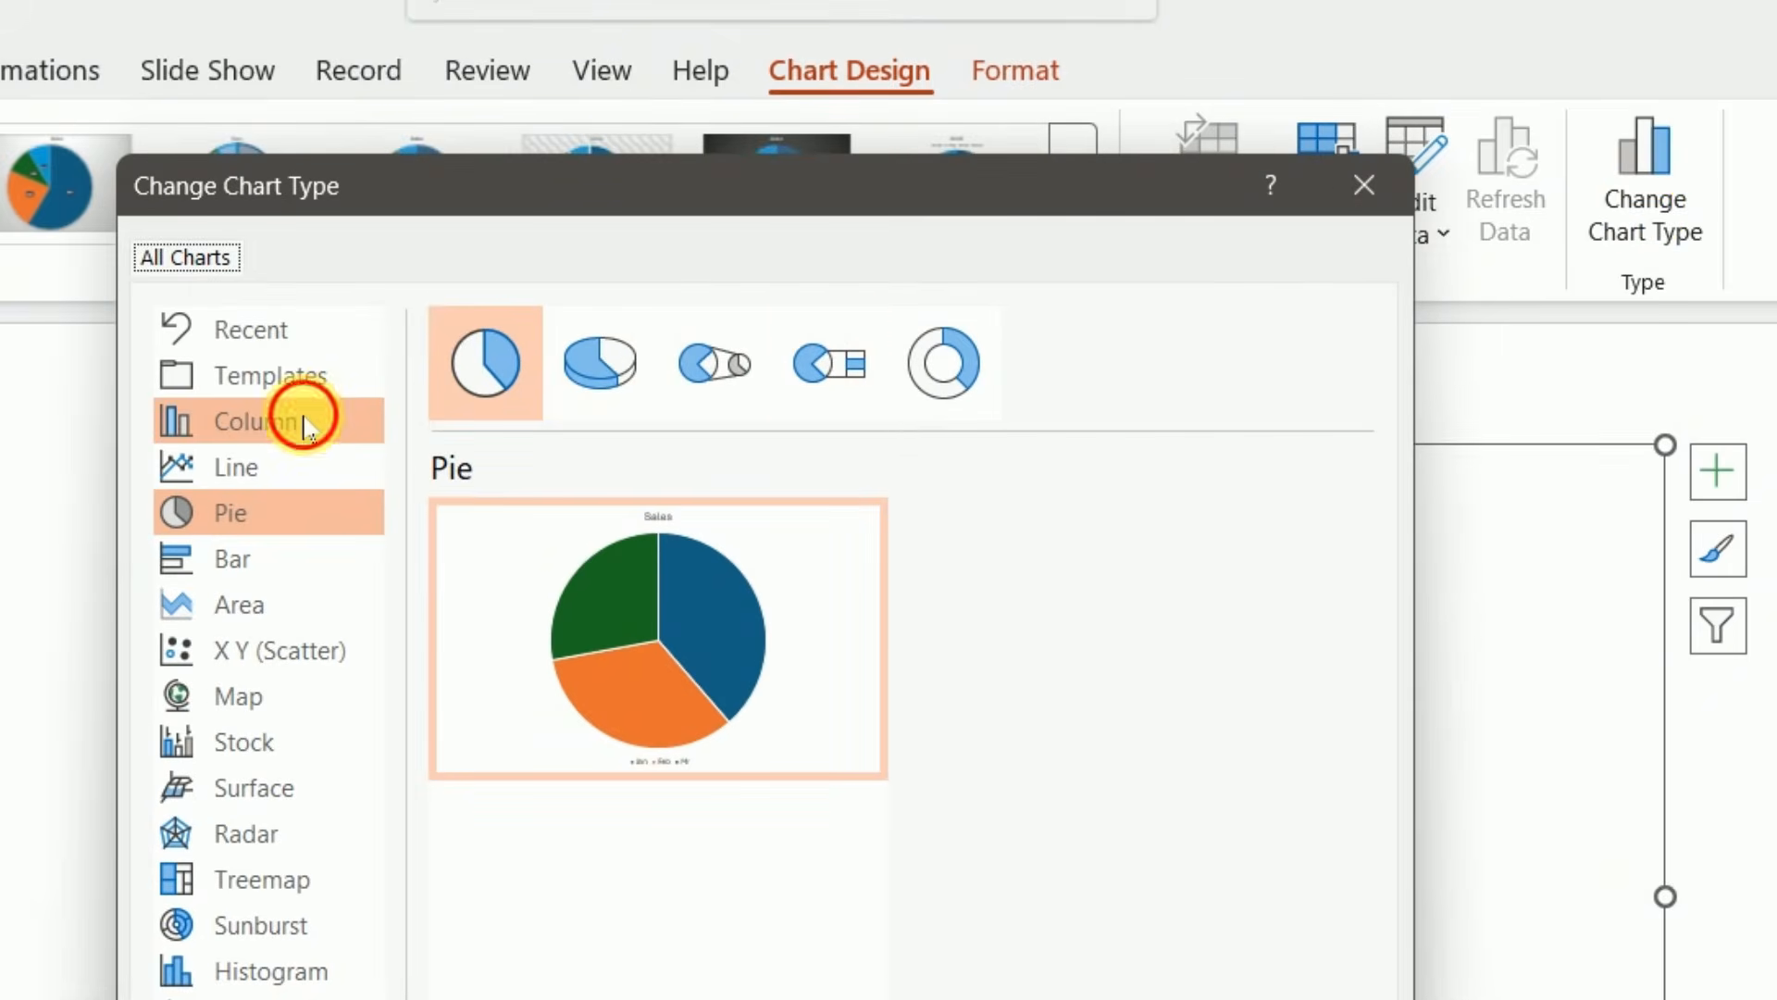
pyautogui.moveTo(697, 570)
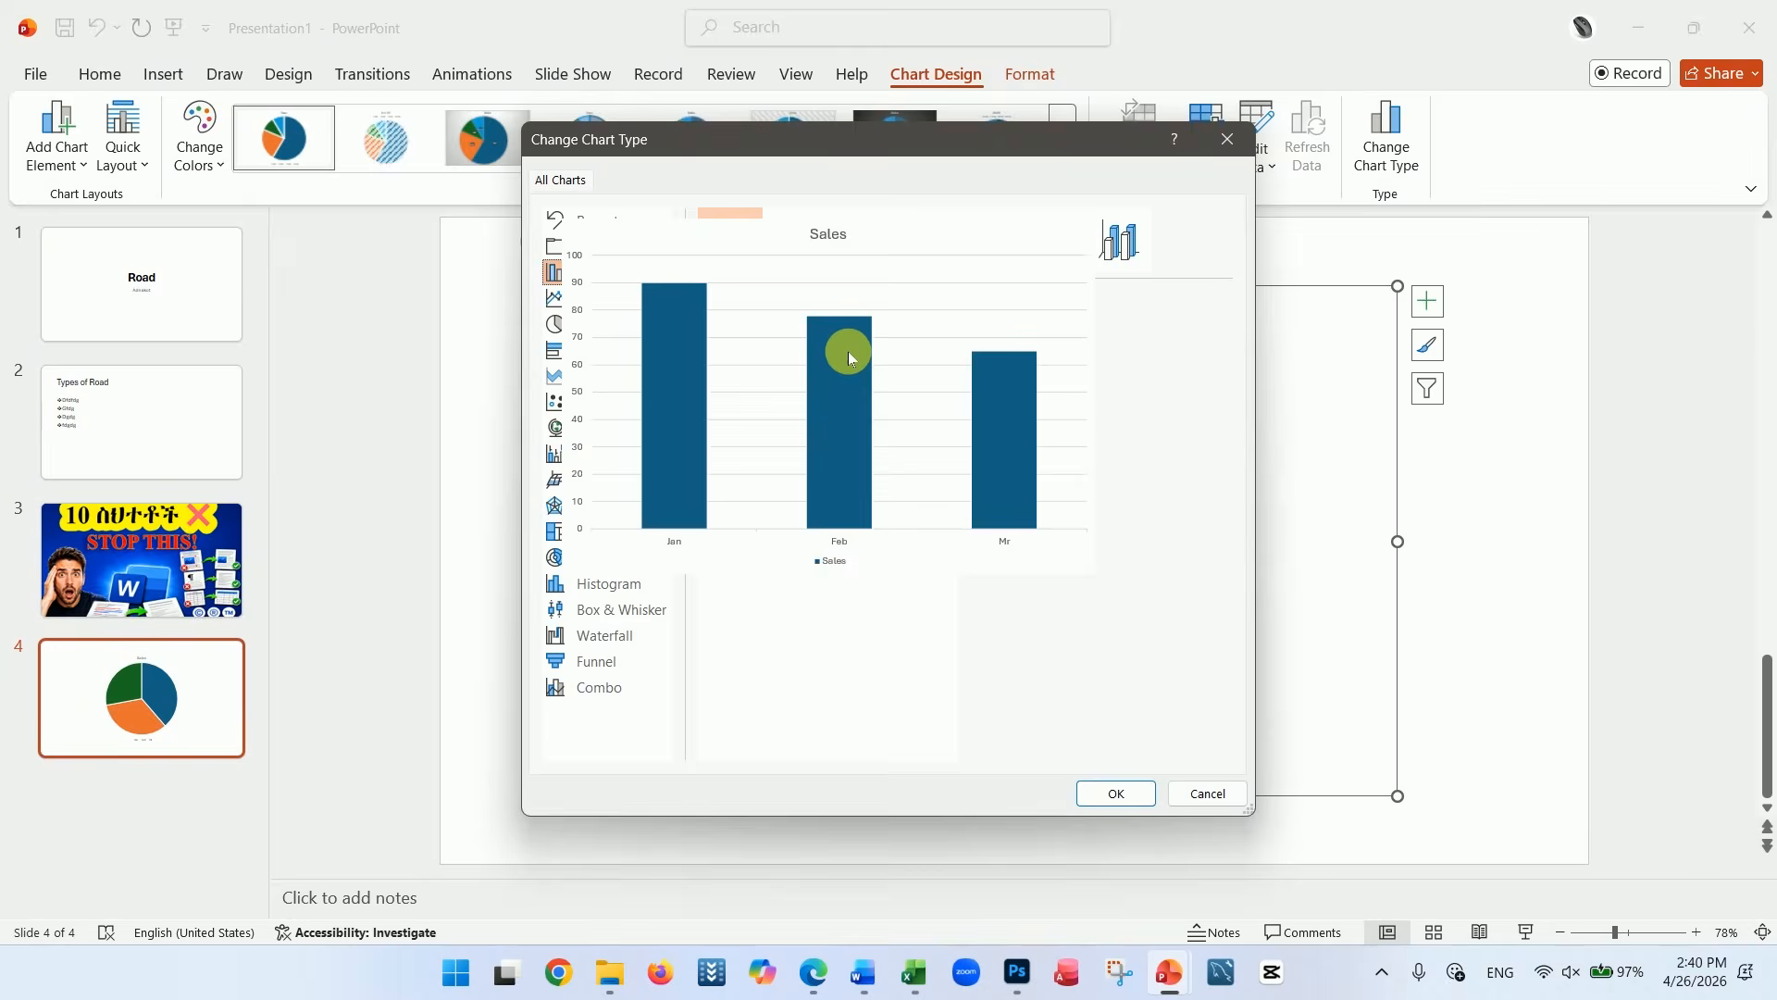
pyautogui.click(1116, 793)
pyautogui.click(349, 658)
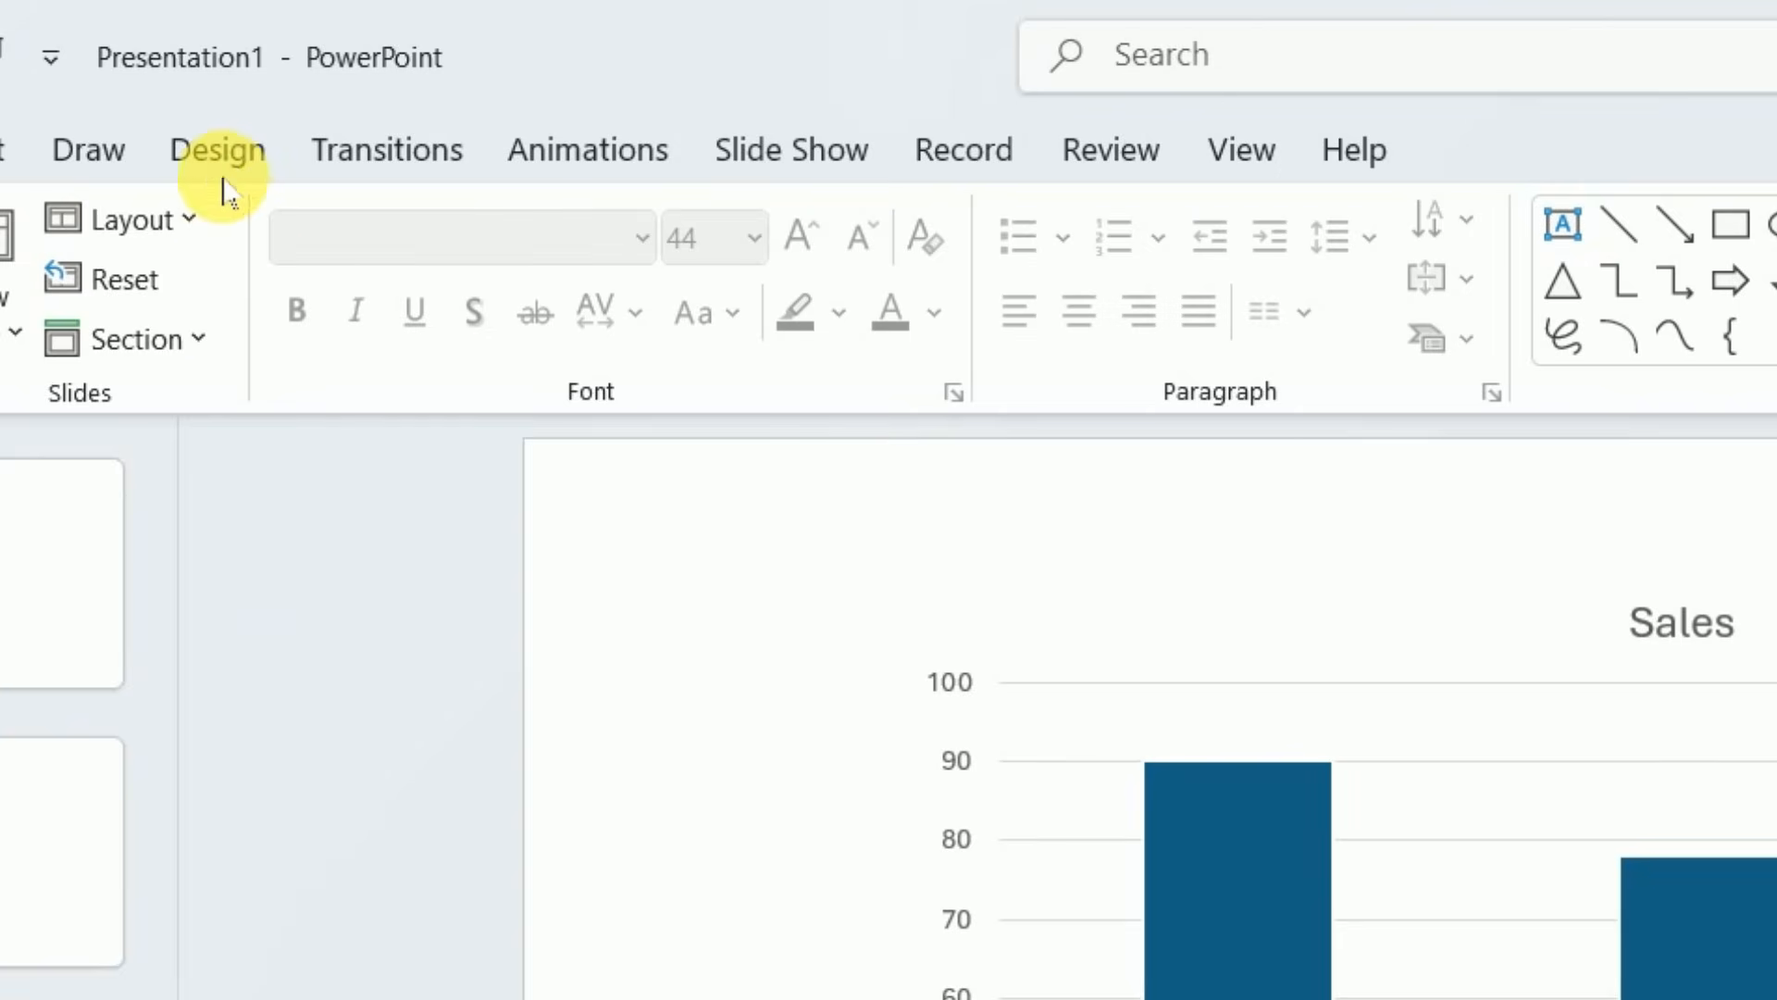
# Apply the purple-and-blue theme with circular line art to the presentation and check it on slides 1 and 2
pyautogui.click(227, 157)
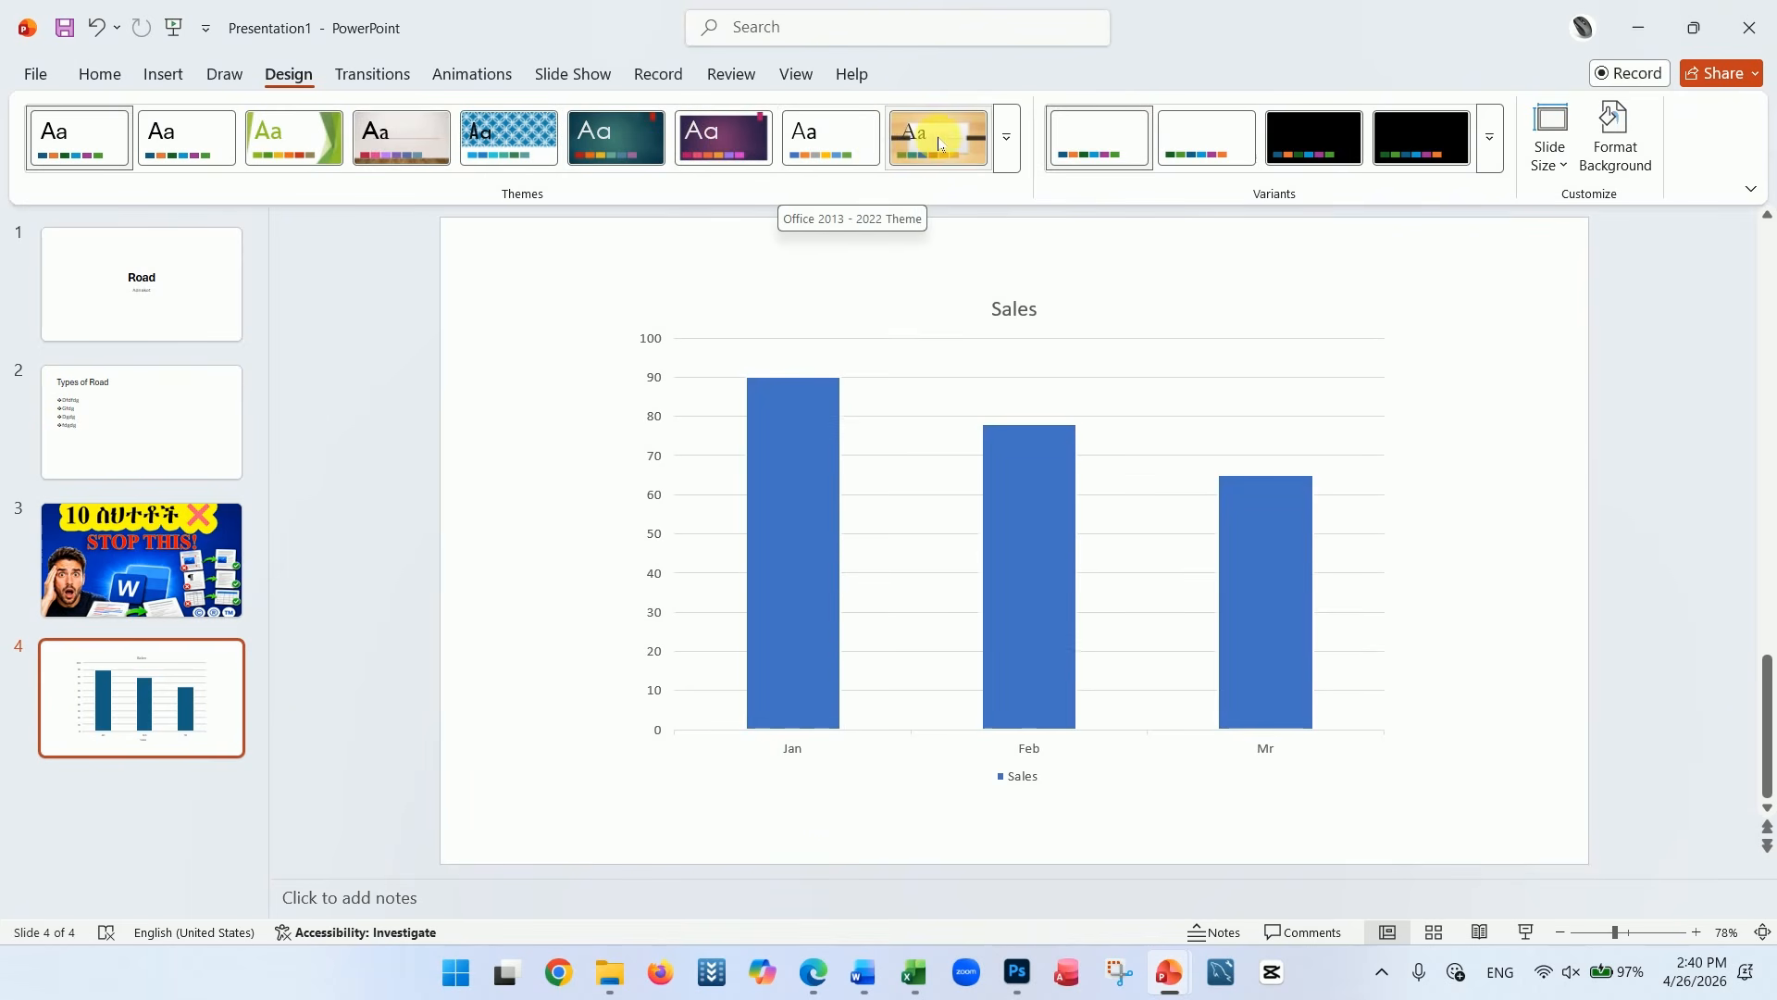
pyautogui.click(1006, 137)
pyautogui.click(650, 368)
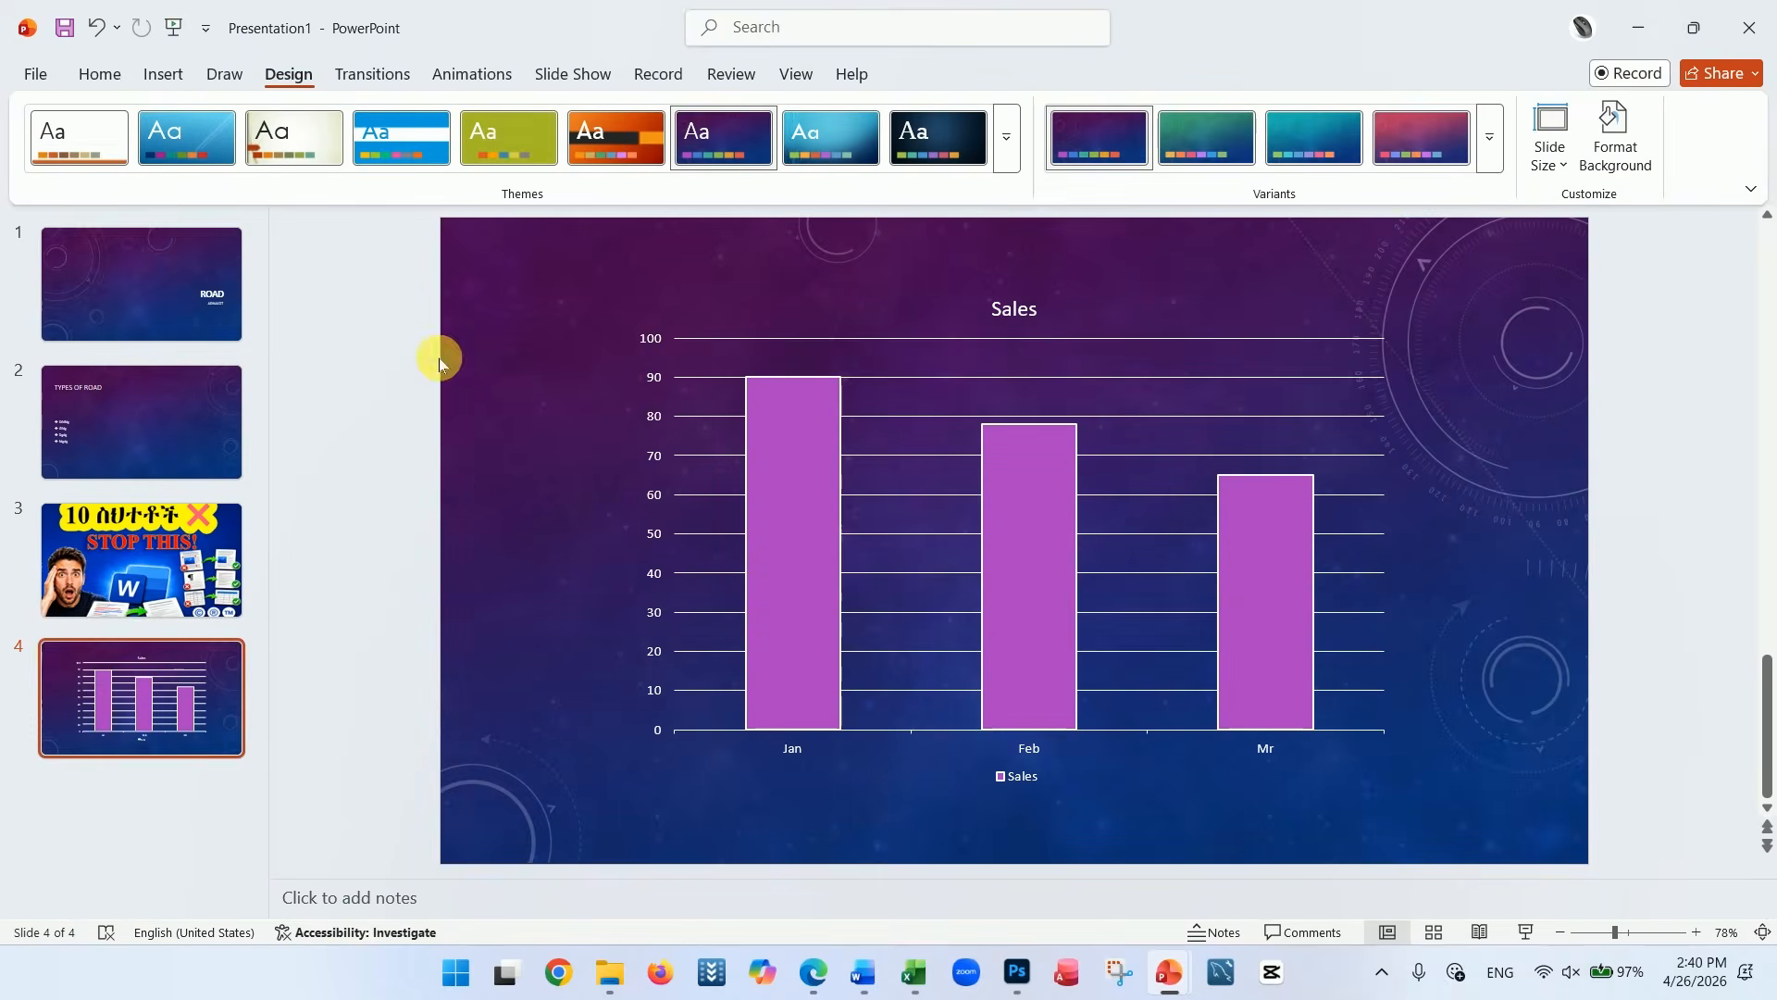
pyautogui.click(115, 298)
pyautogui.click(146, 413)
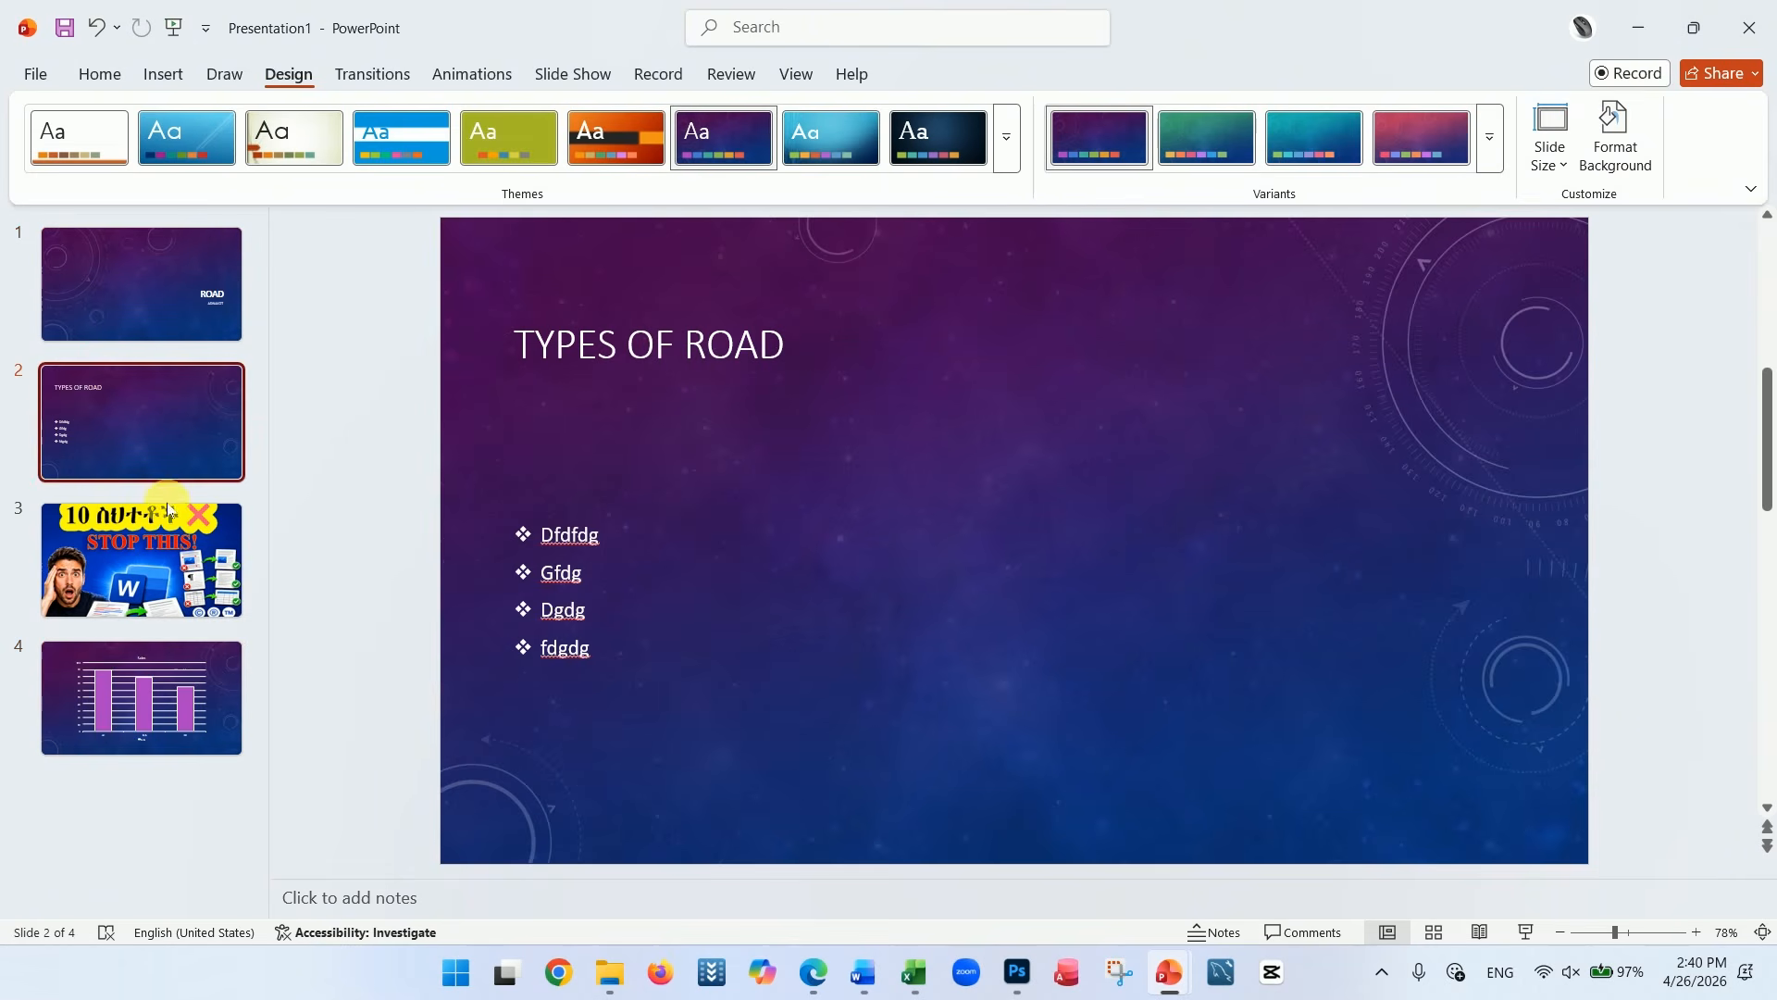
# Apply the blue theme with the white title band to the presentation and check it on slide 1
pyautogui.click(383, 140)
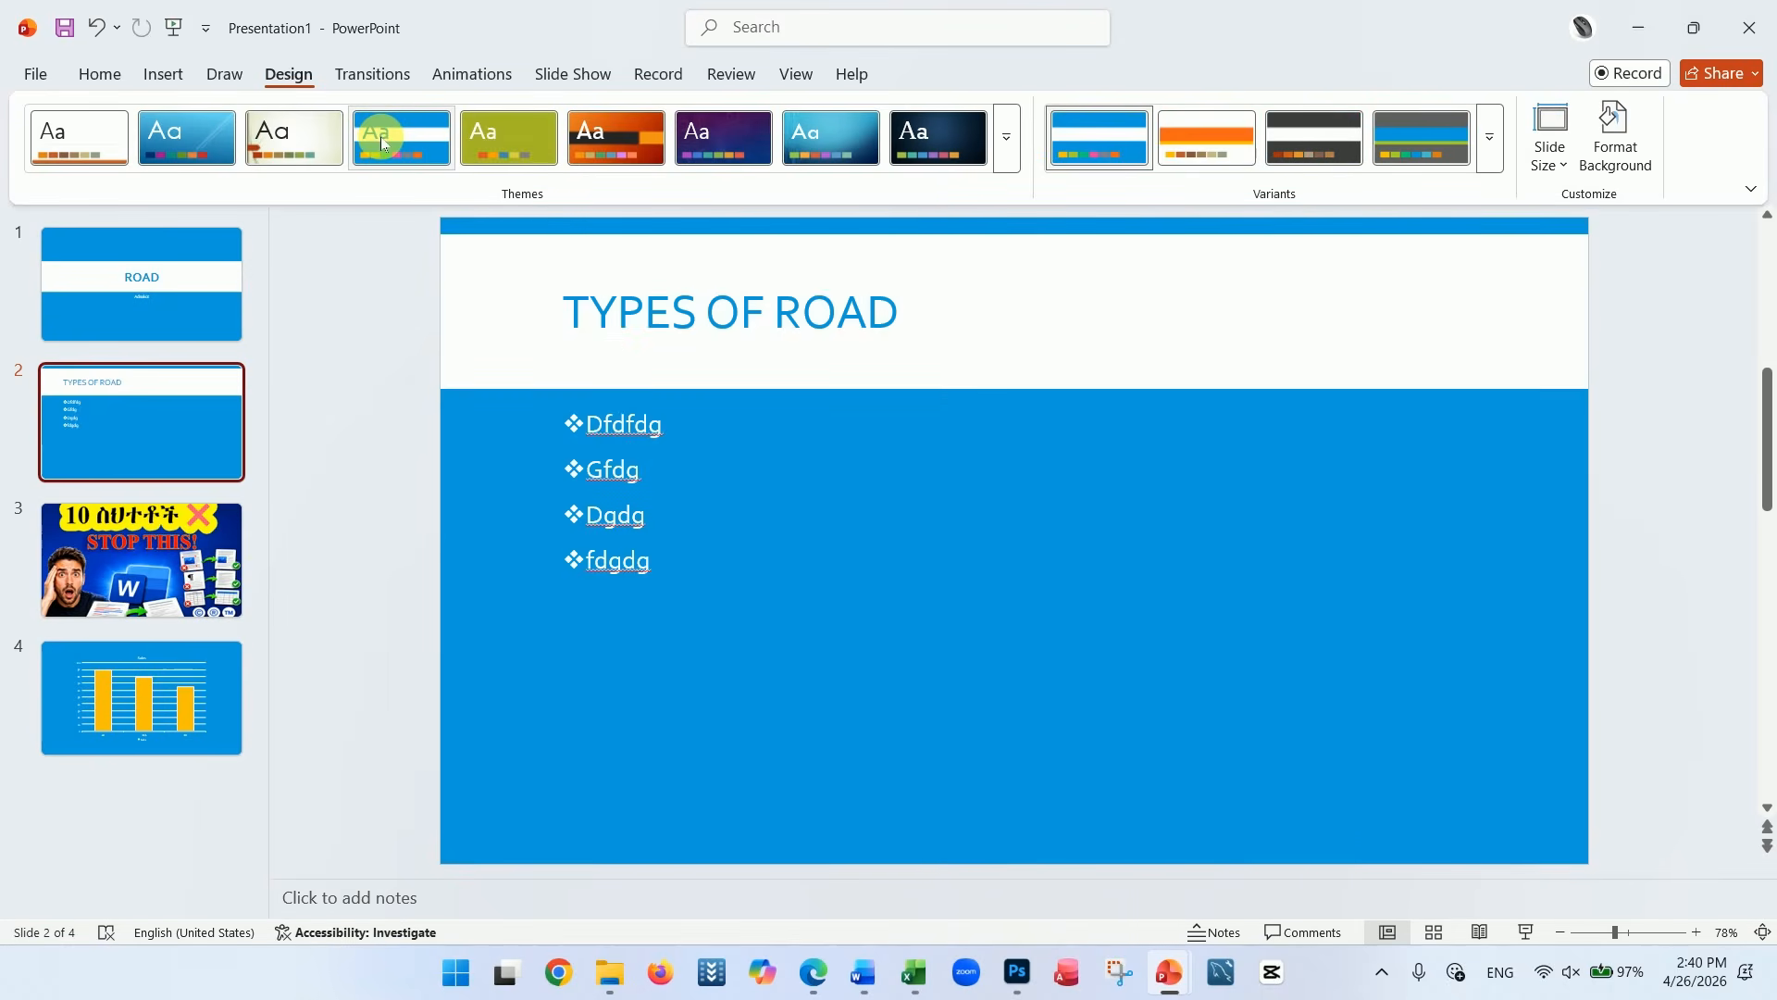
pyautogui.click(202, 273)
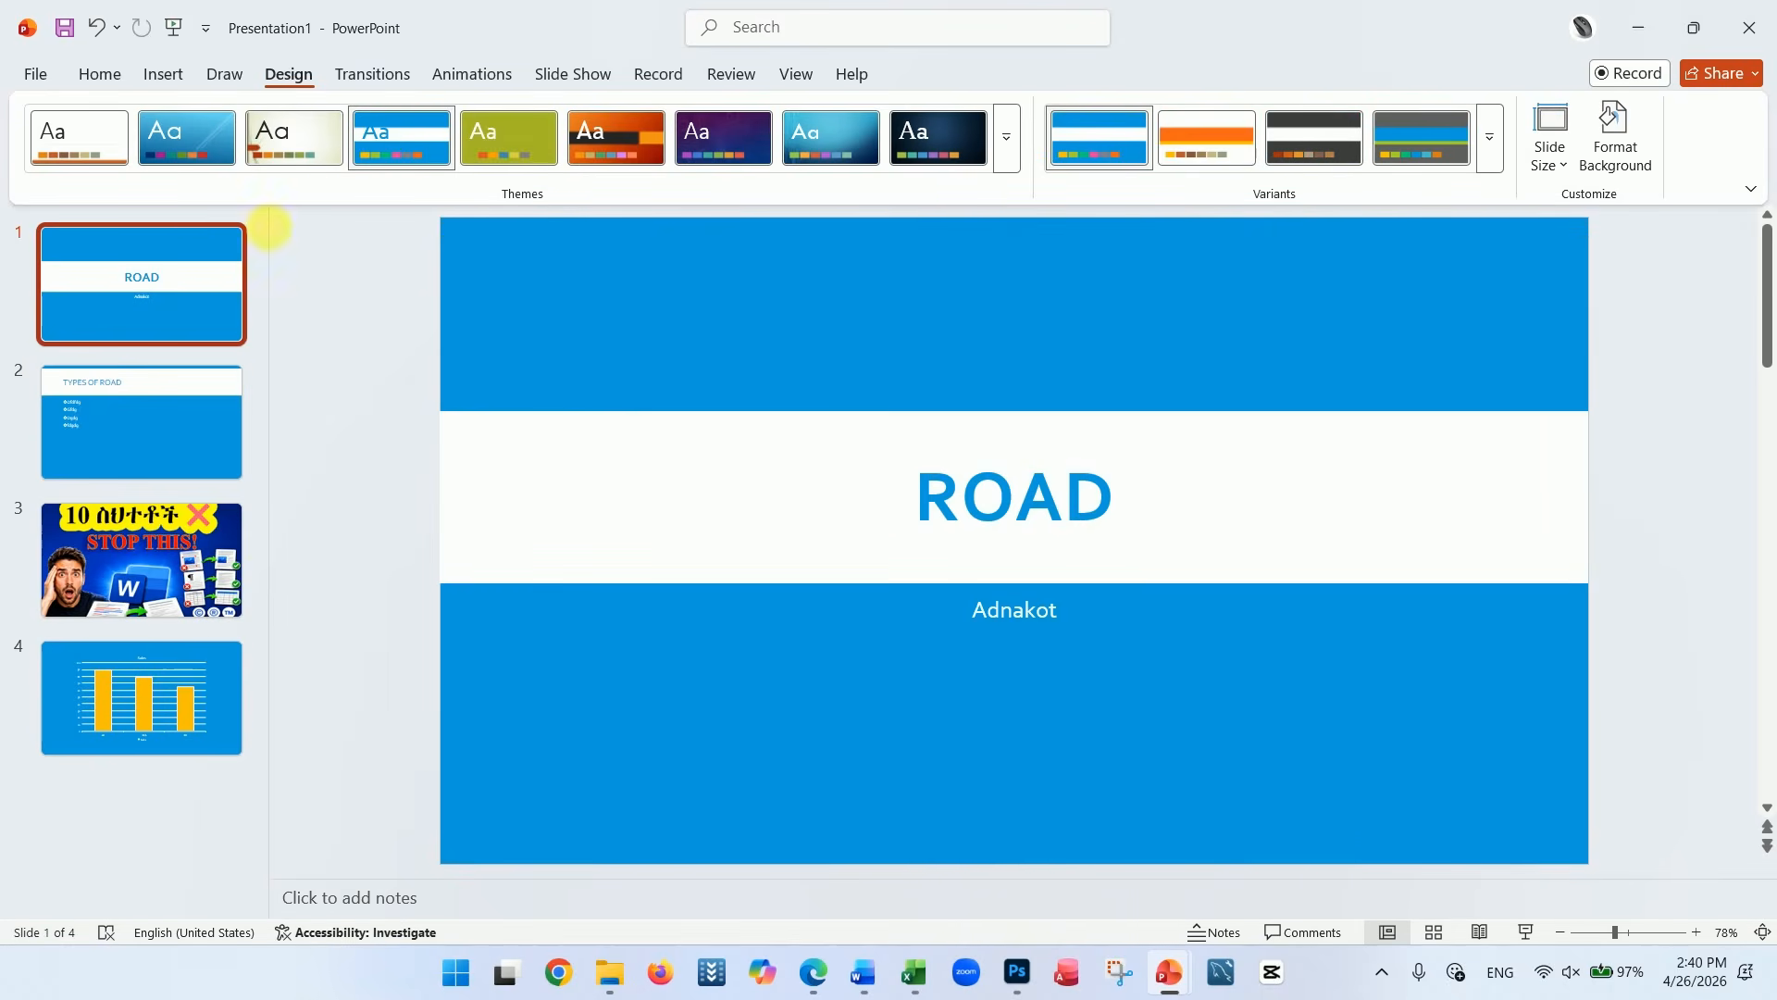
pyautogui.click(163, 319)
pyautogui.click(657, 344)
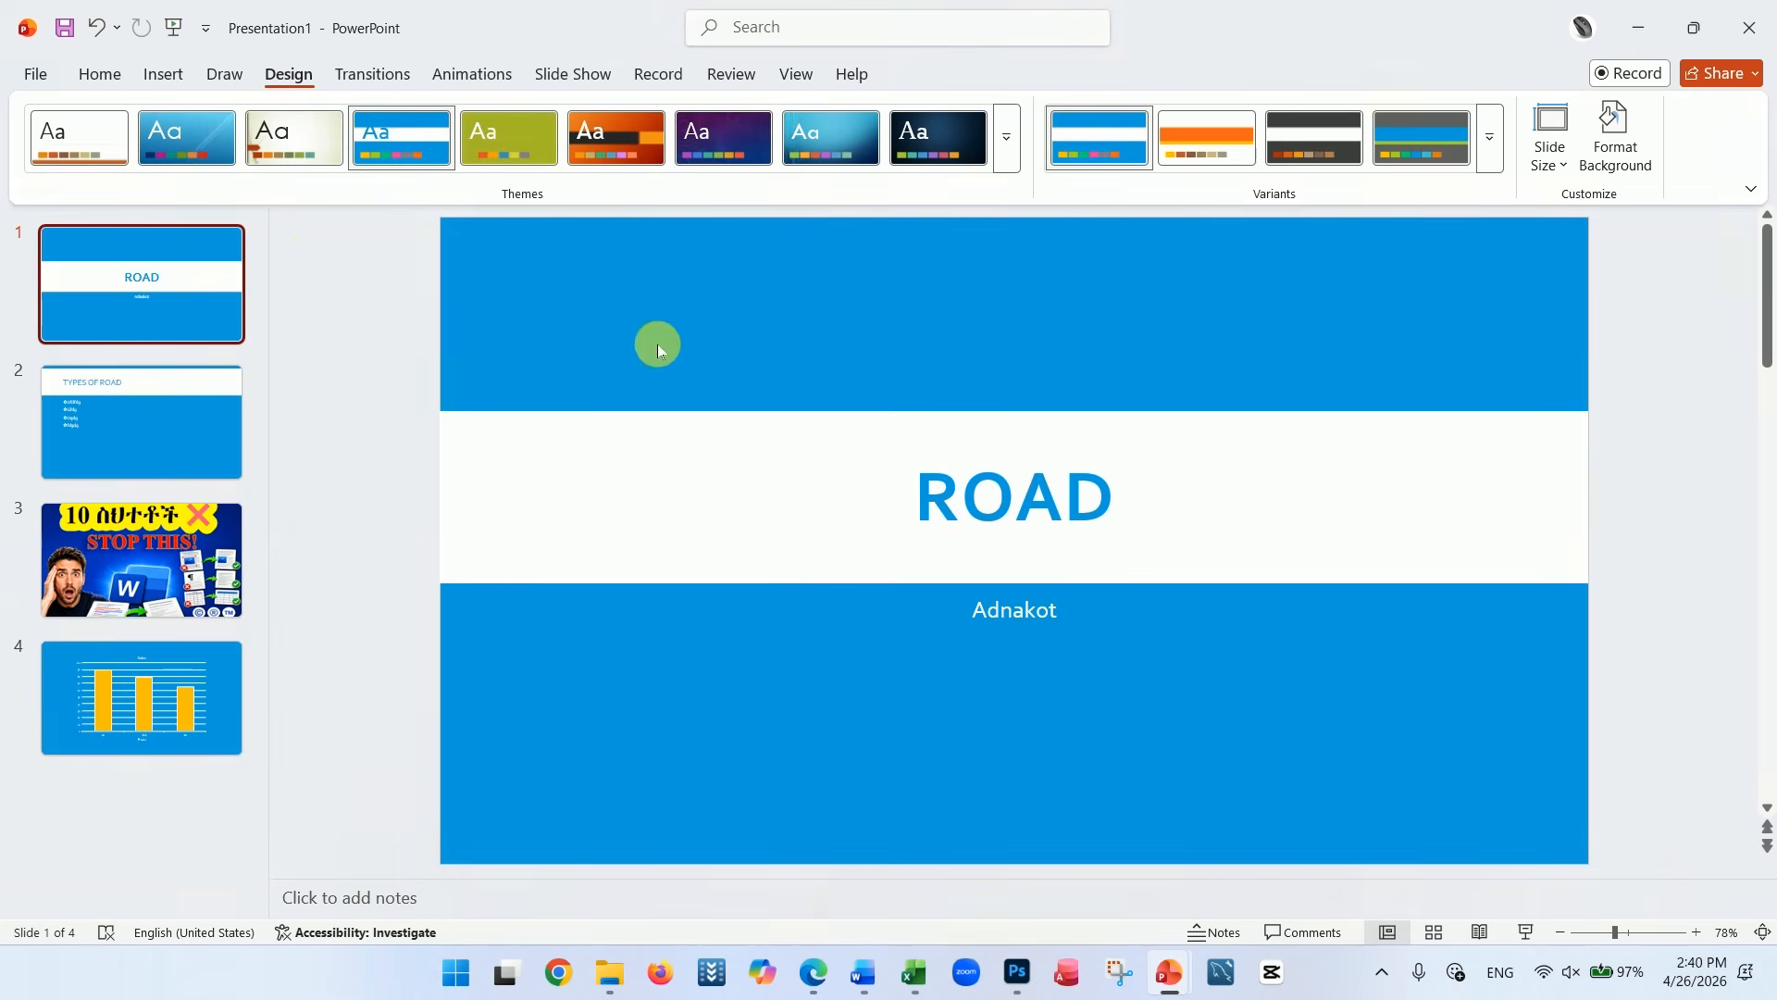
# Apply the Fly In animation to the TYPES OF ROAD title on slide 2
pyautogui.click(202, 420)
pyautogui.click(617, 307)
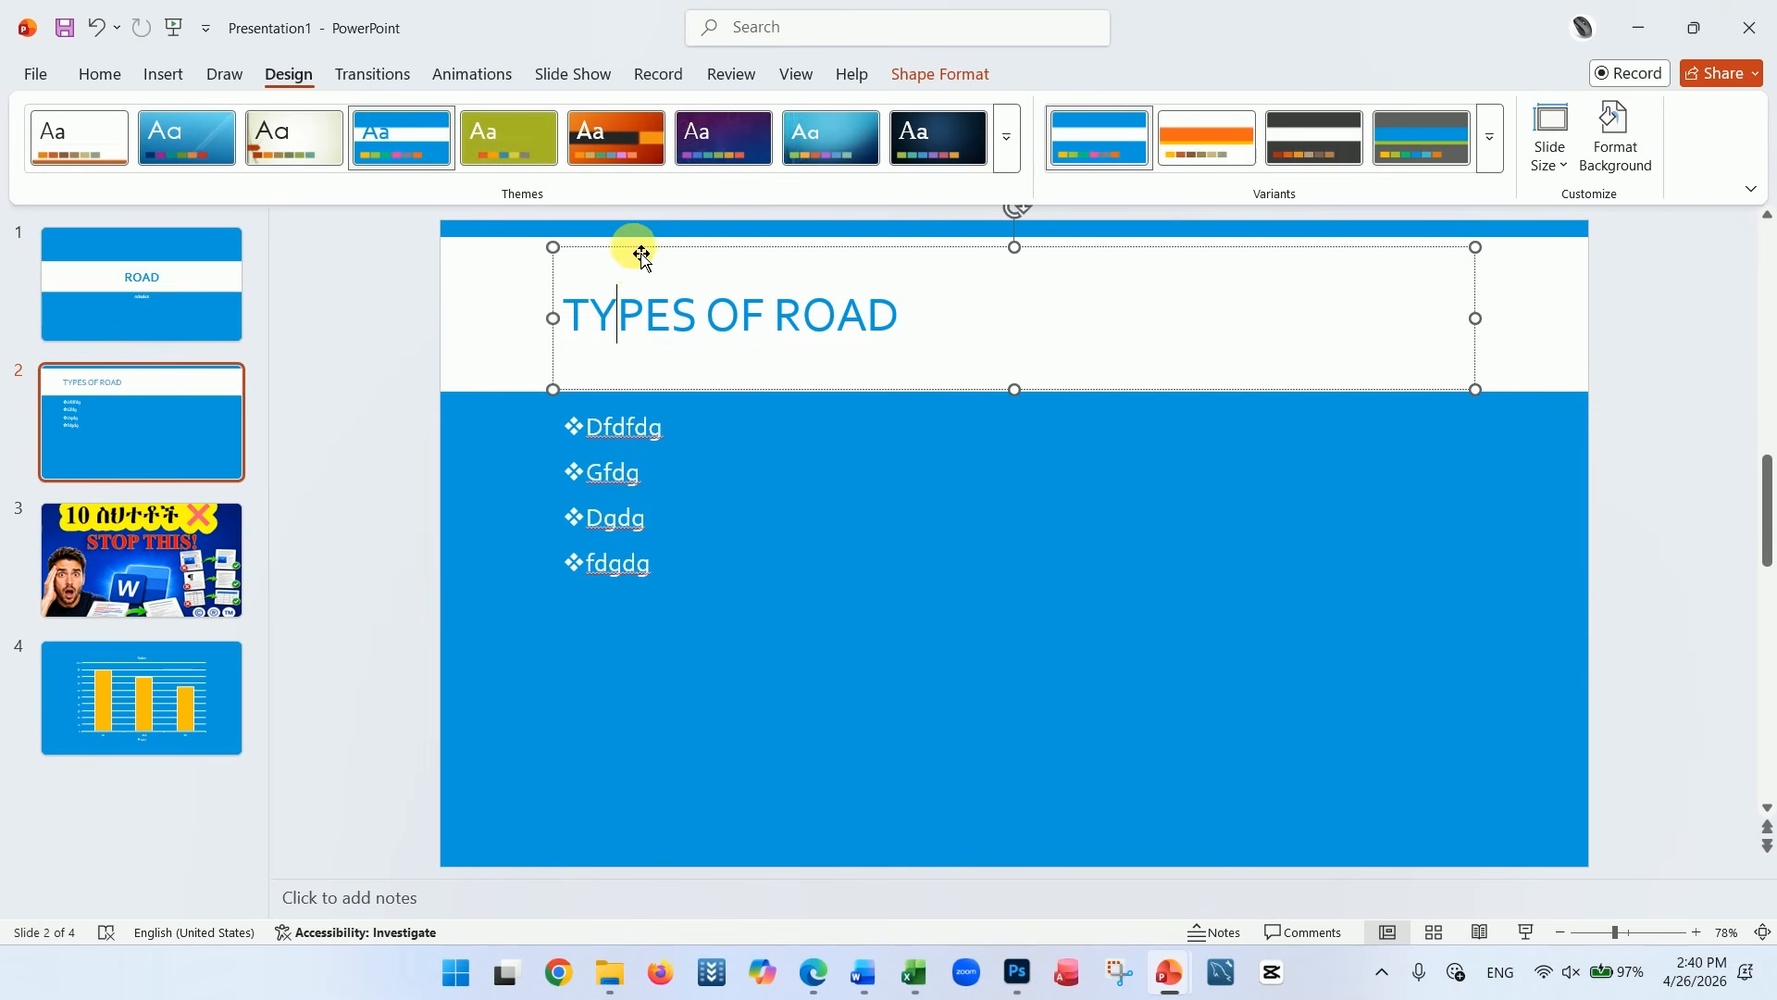
pyautogui.click(641, 248)
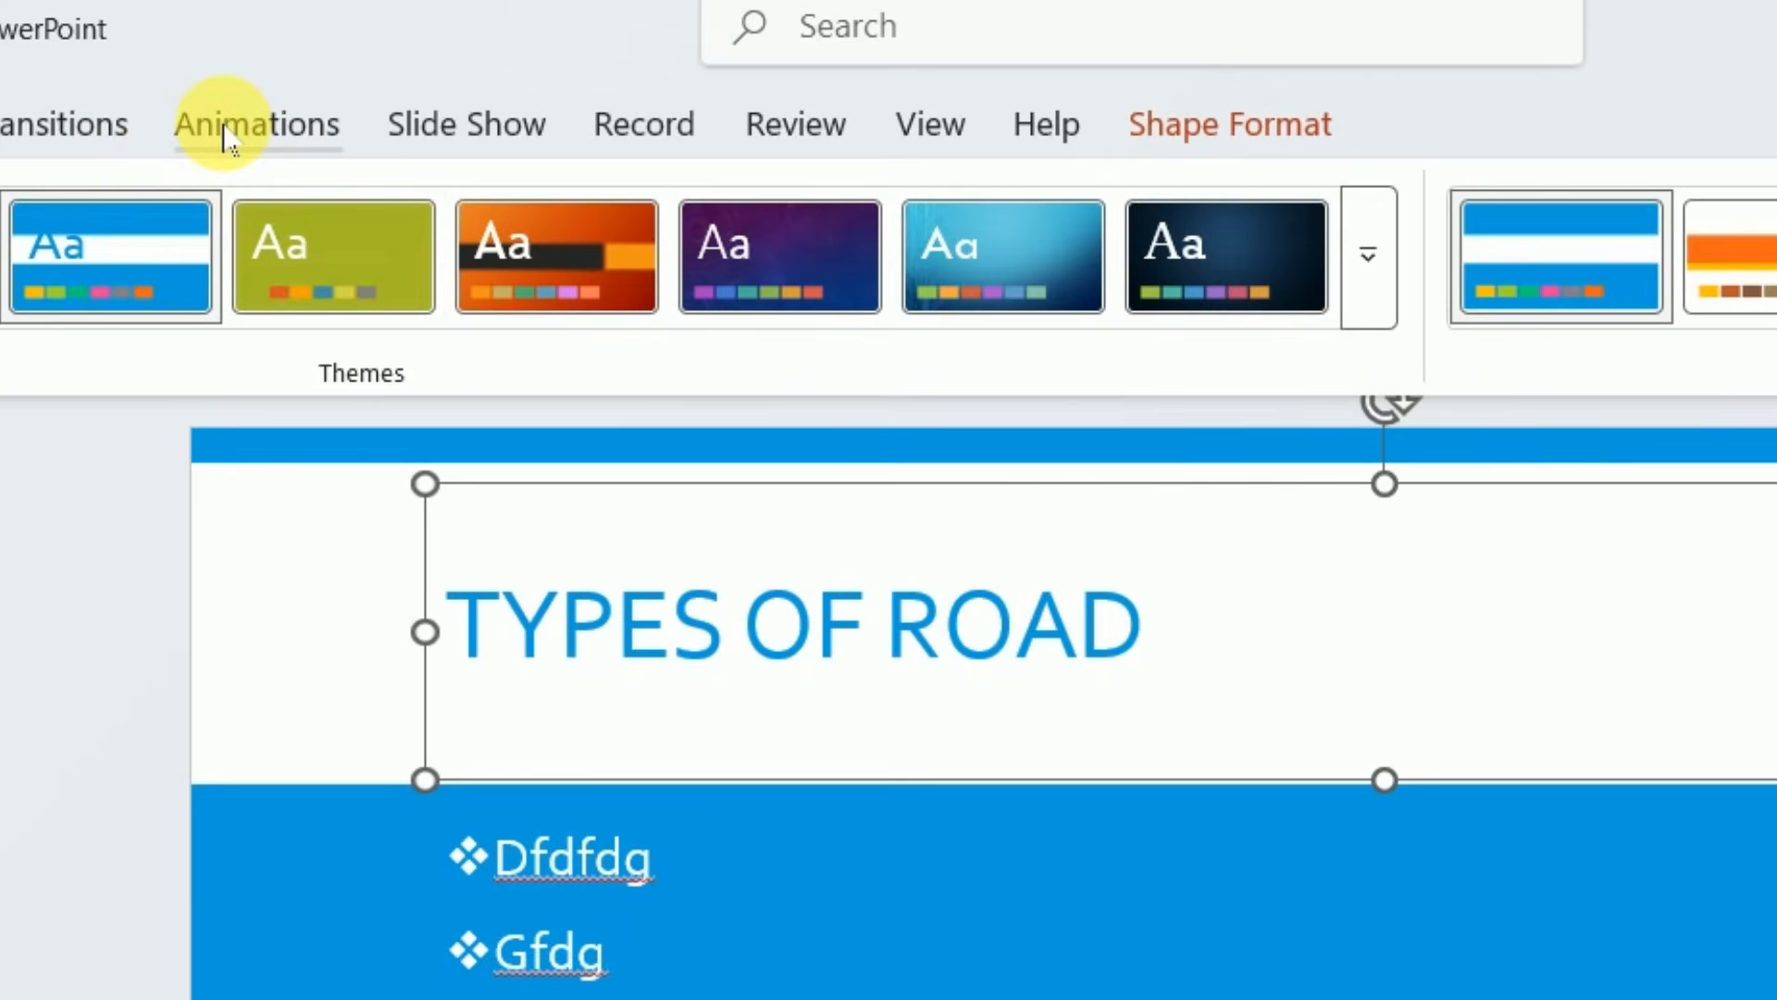
pyautogui.click(225, 139)
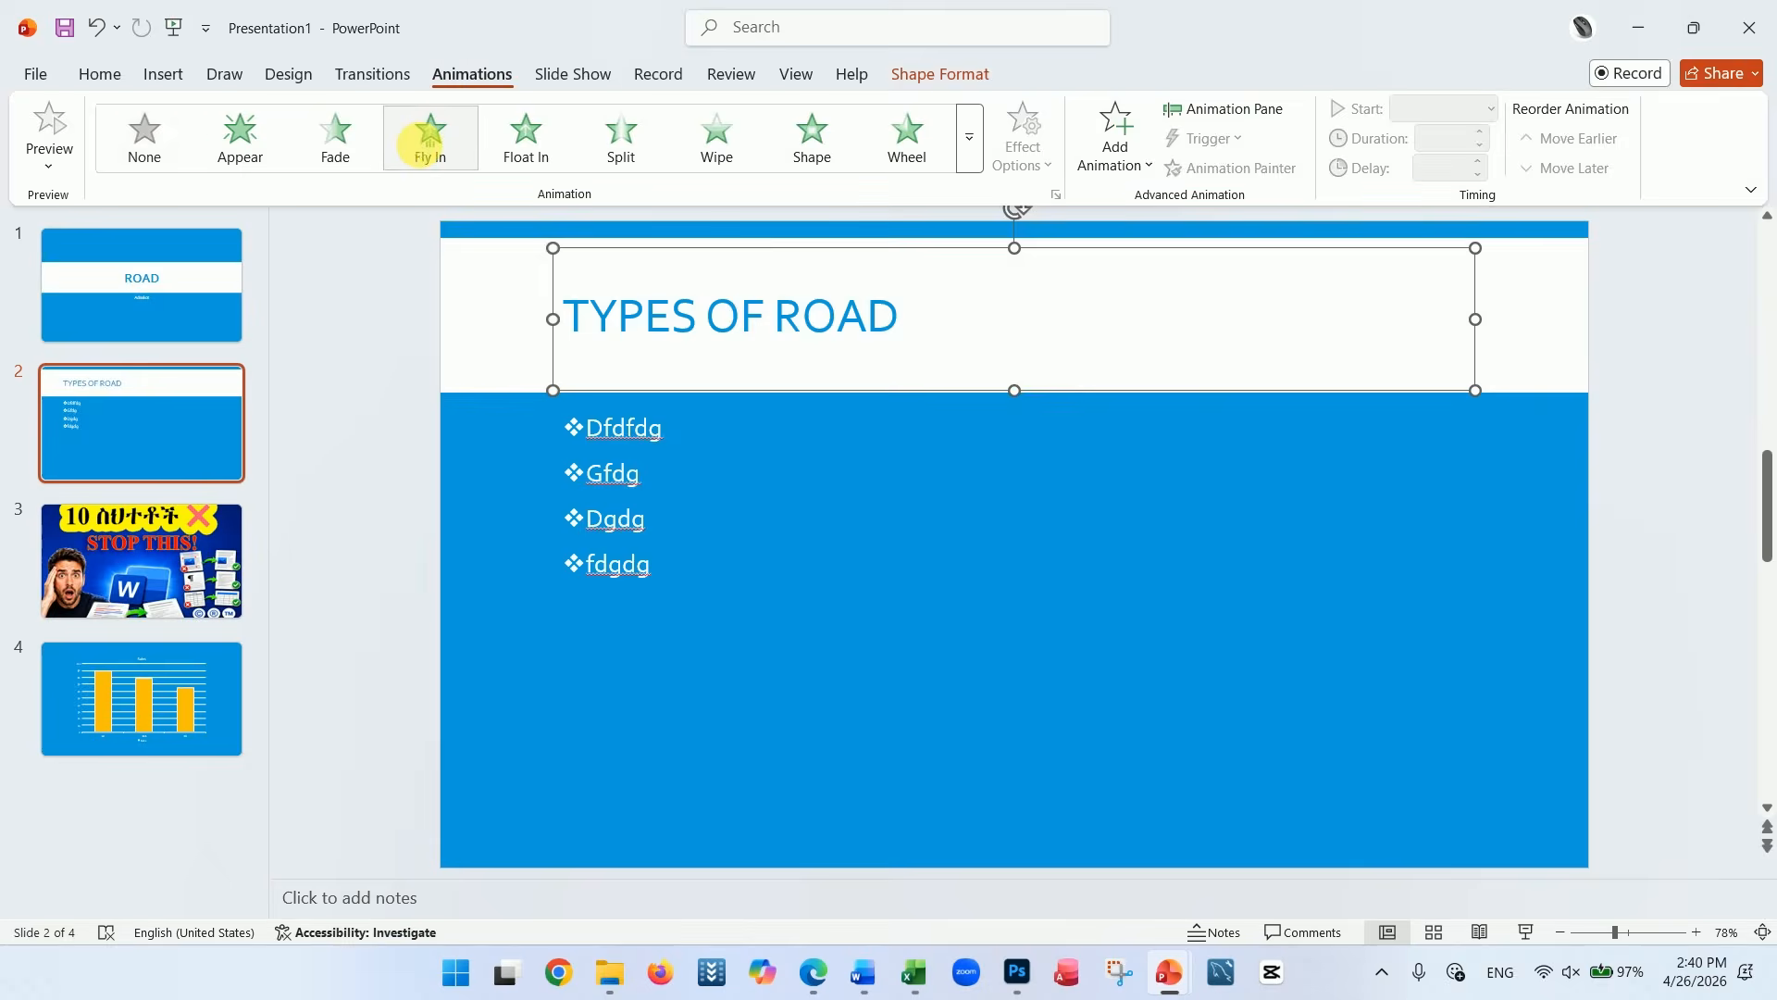
pyautogui.click(151, 277)
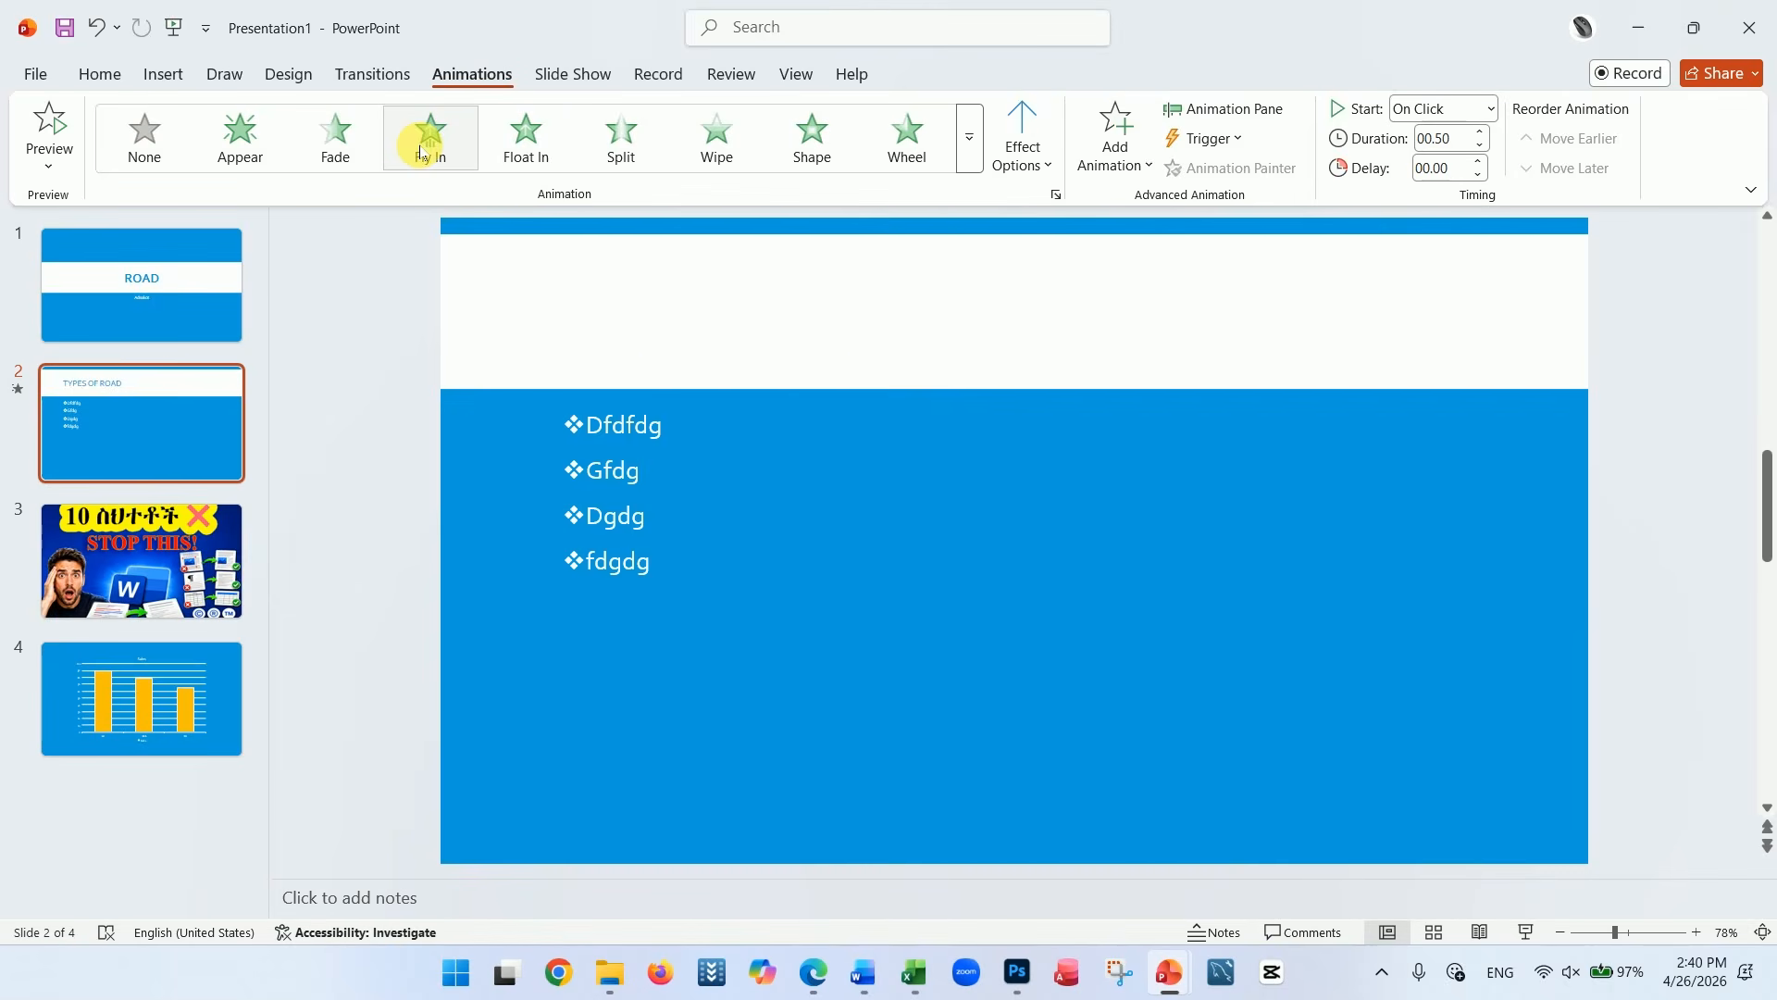
# Apply the Fly In animation to the bulleted list on slide 2
pyautogui.click(615, 421)
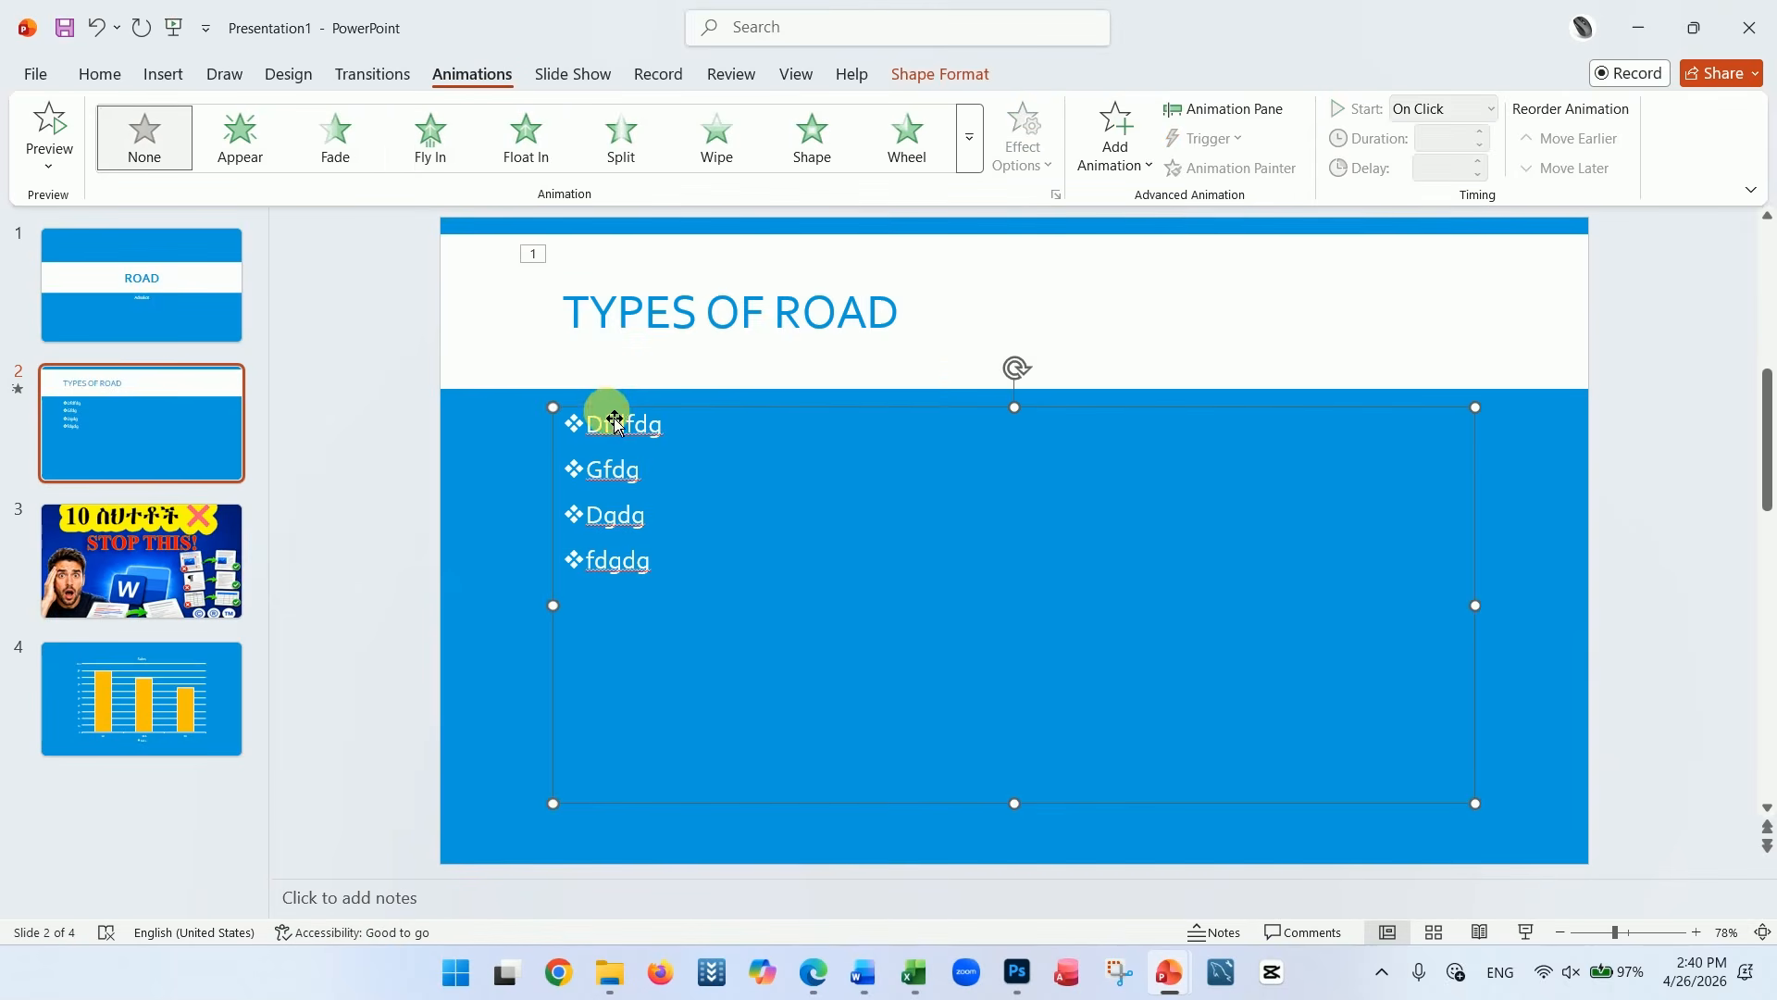
pyautogui.click(430, 134)
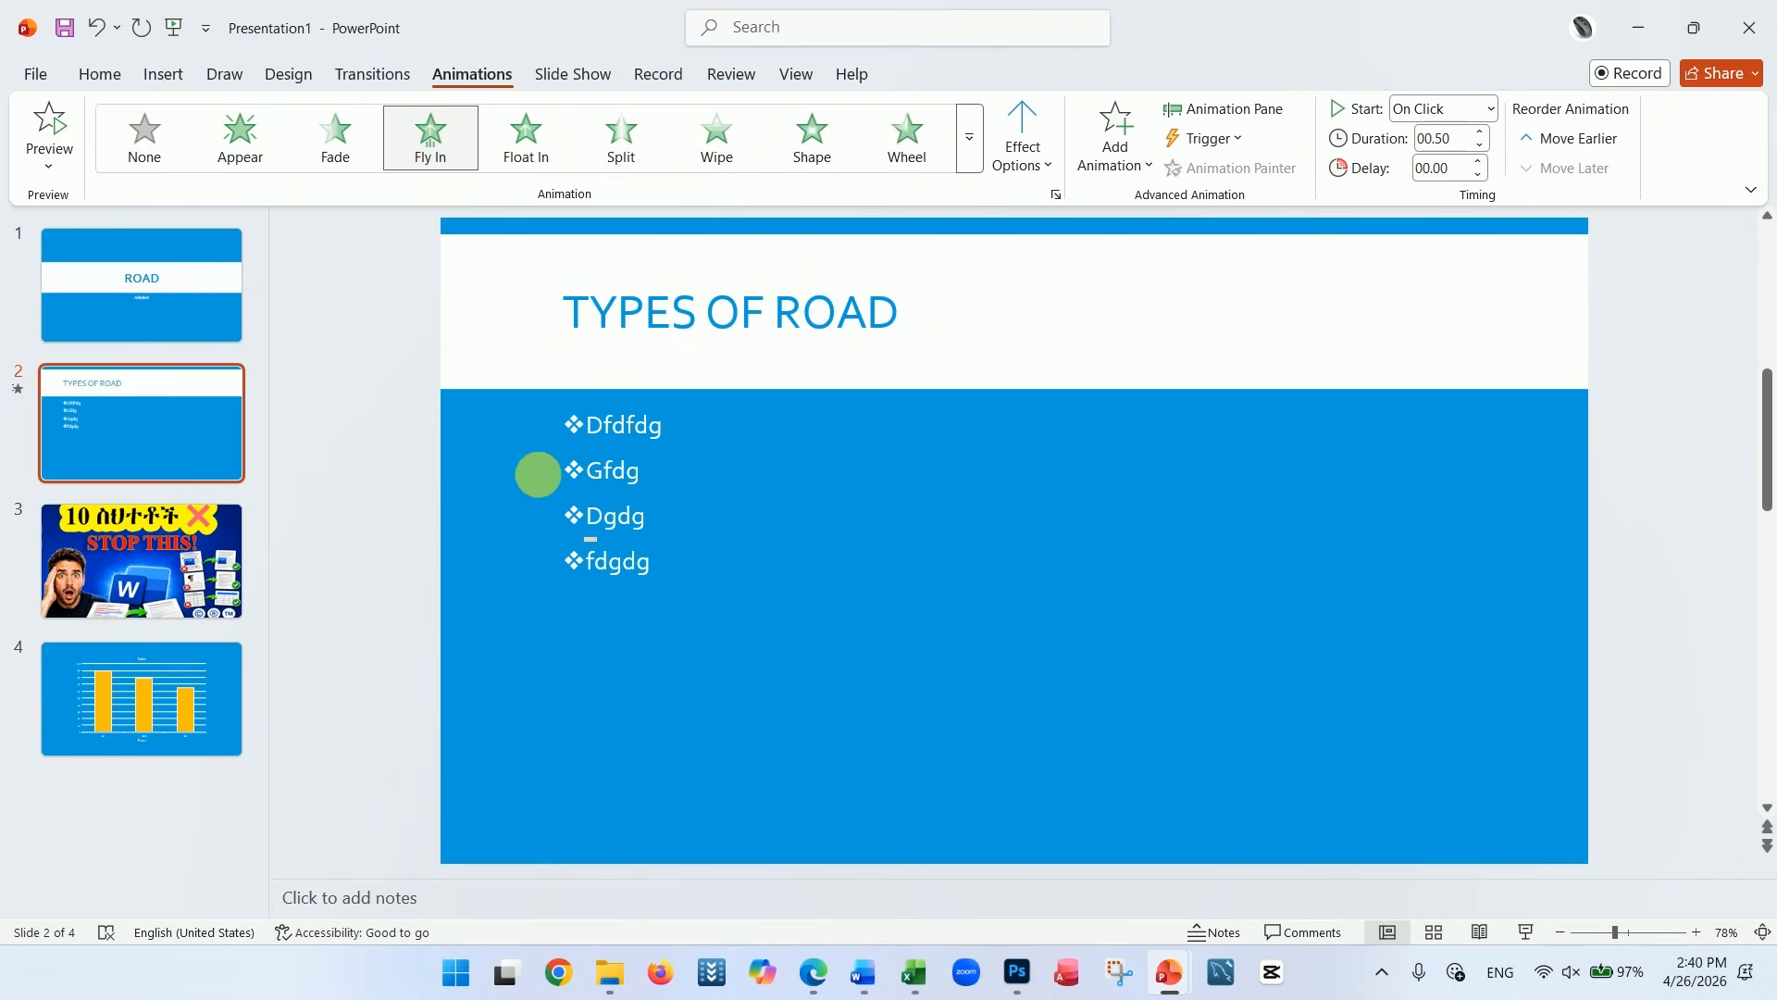
pyautogui.click(398, 460)
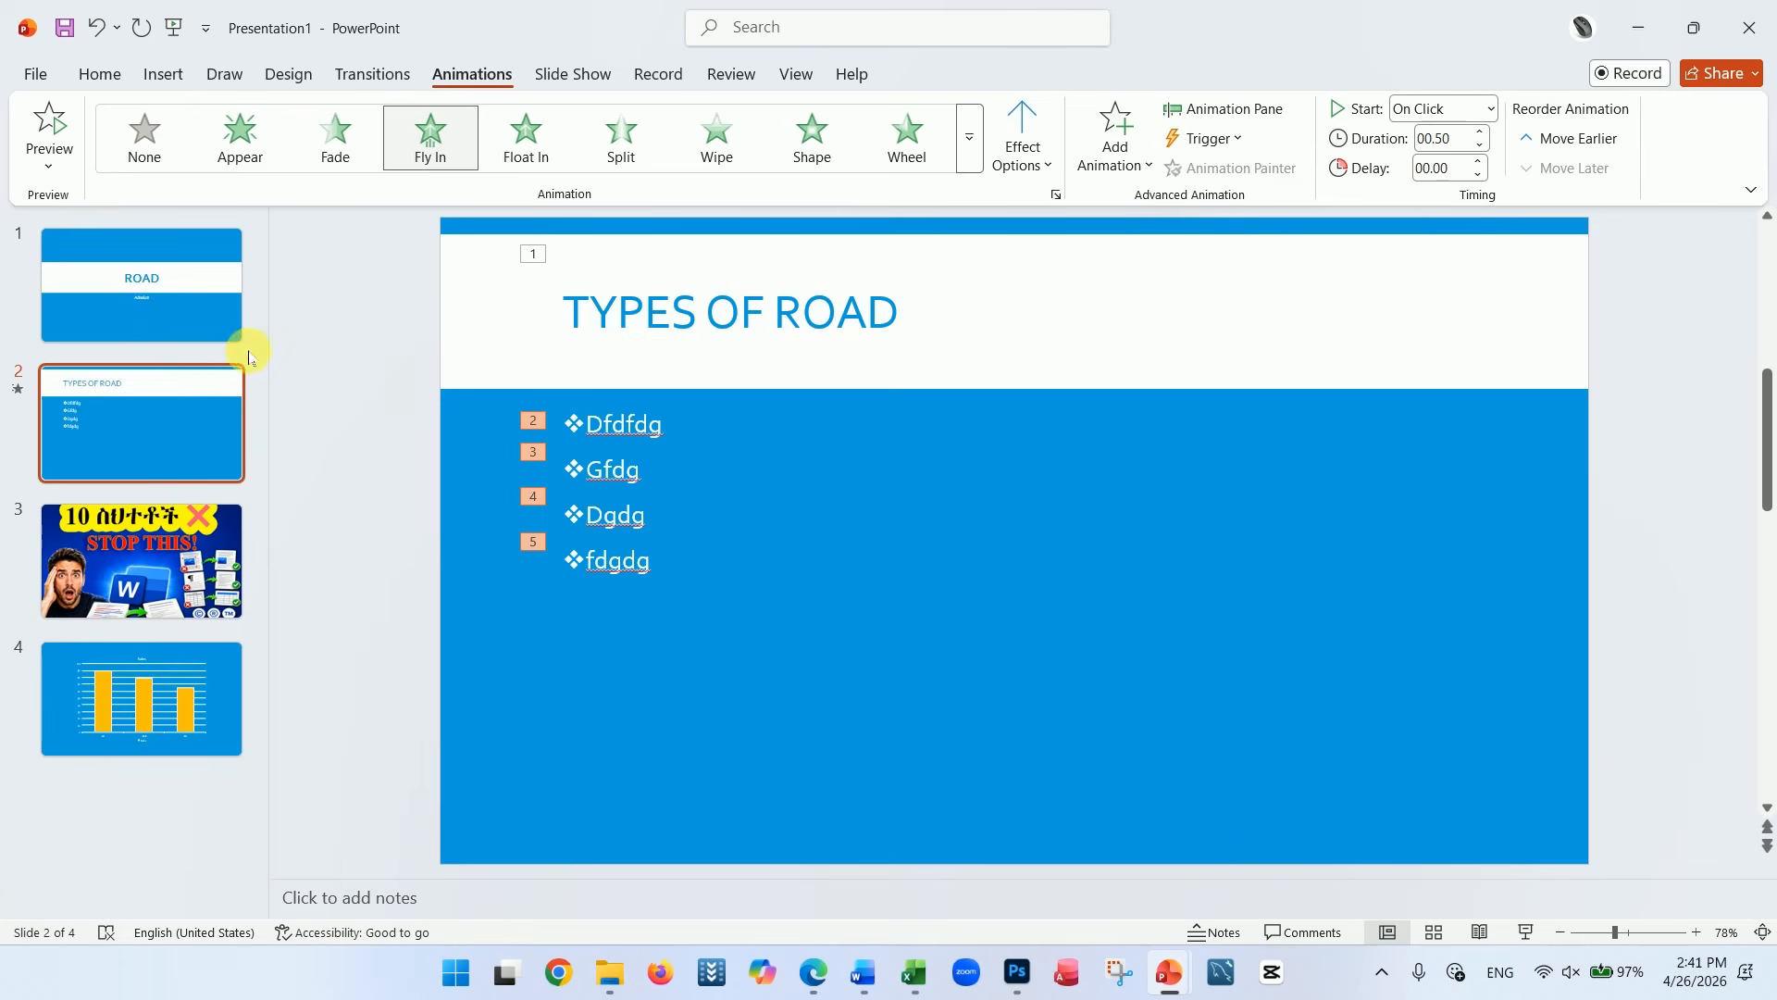
# Try the Split transition on slide 2 and settle on the Push transition
pyautogui.click(205, 294)
pyautogui.click(190, 381)
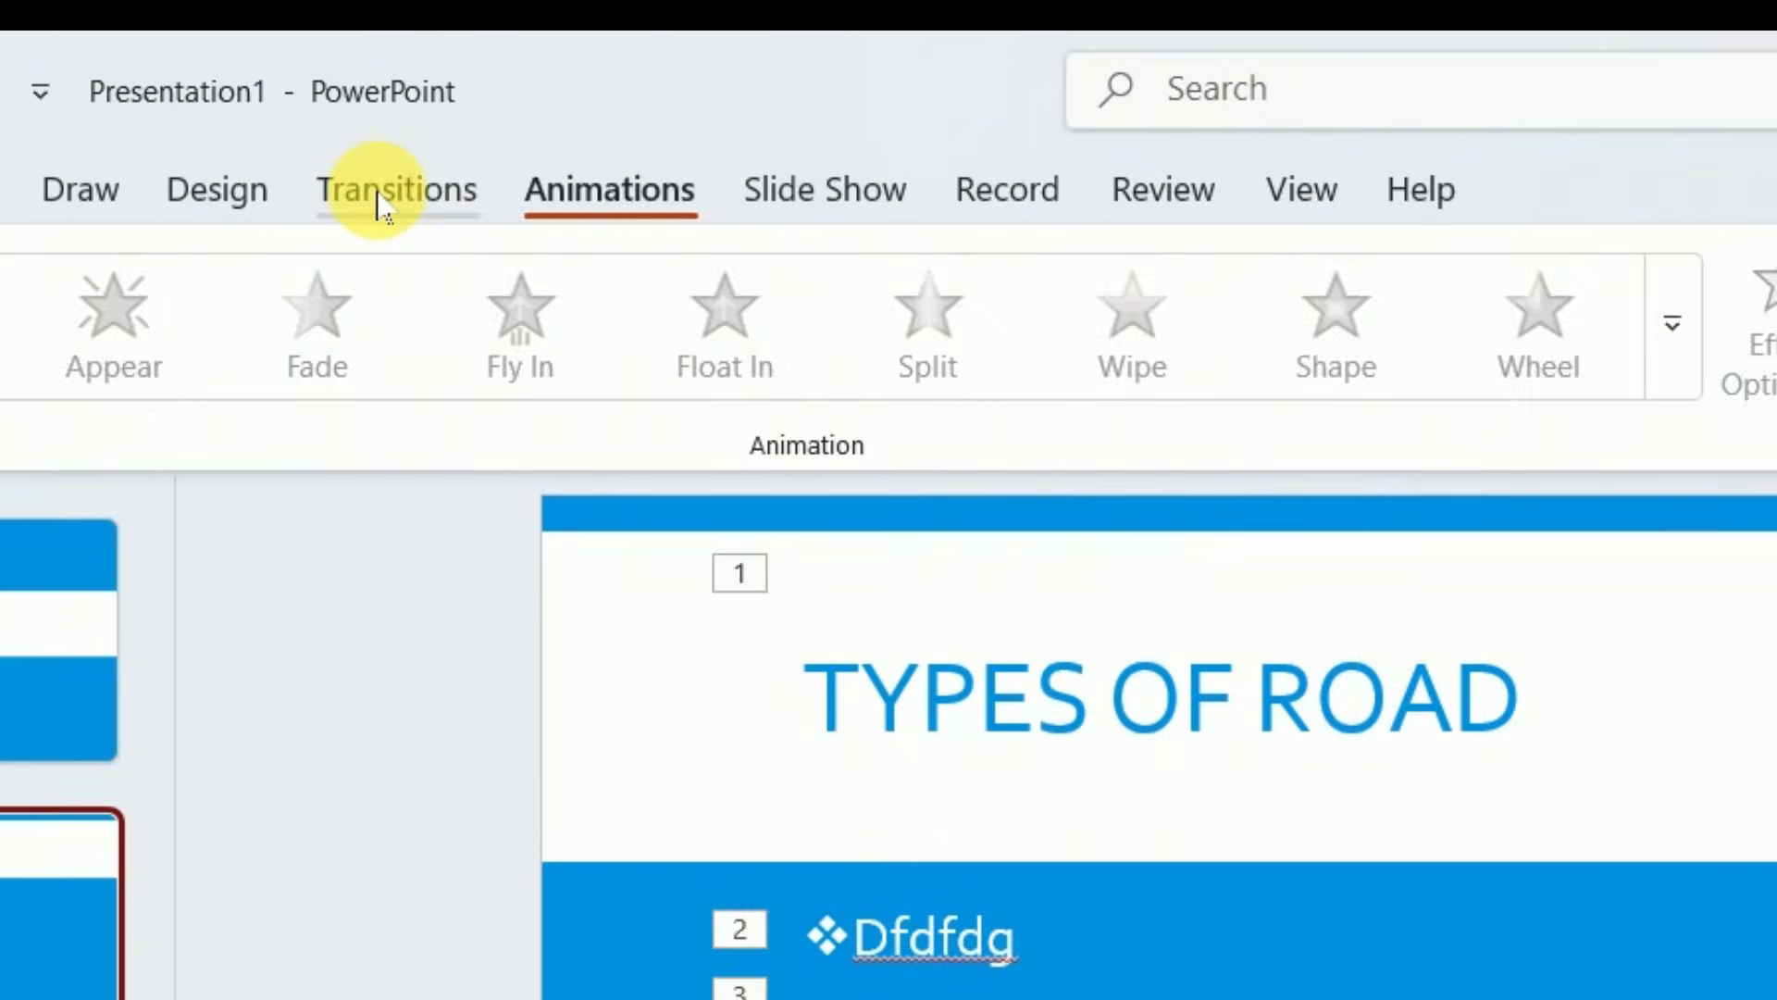
pyautogui.click(365, 78)
pyautogui.click(510, 309)
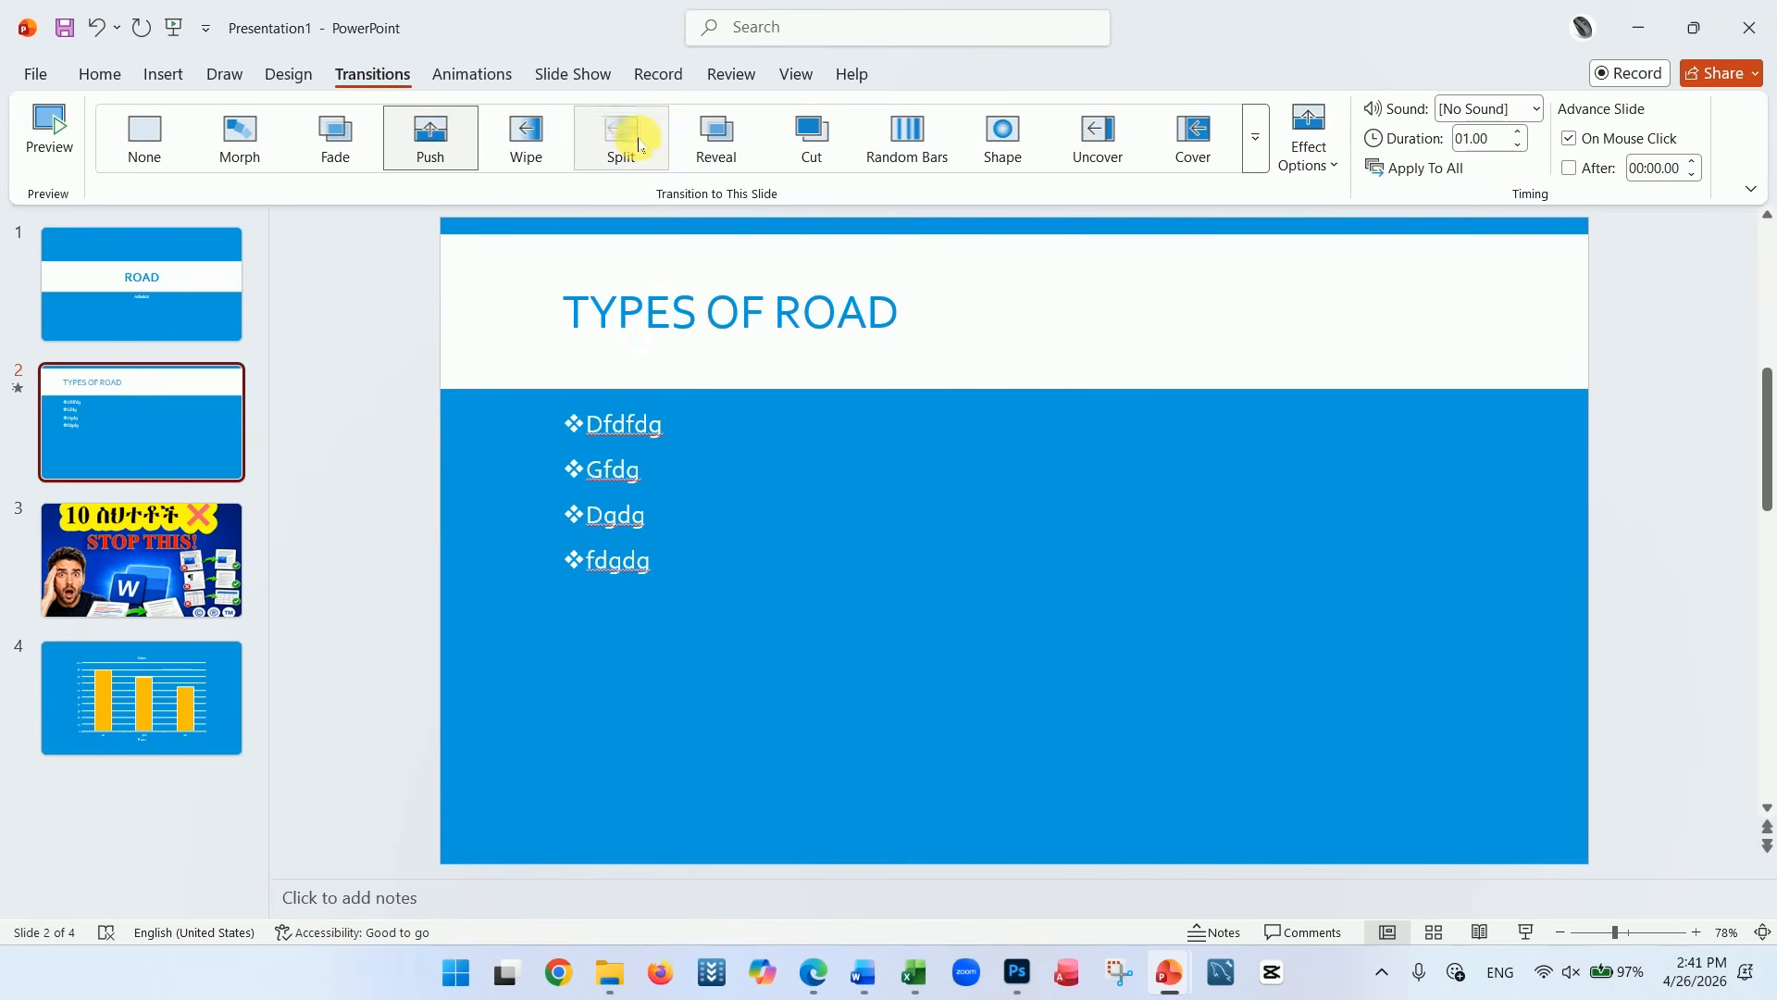
pyautogui.click(623, 136)
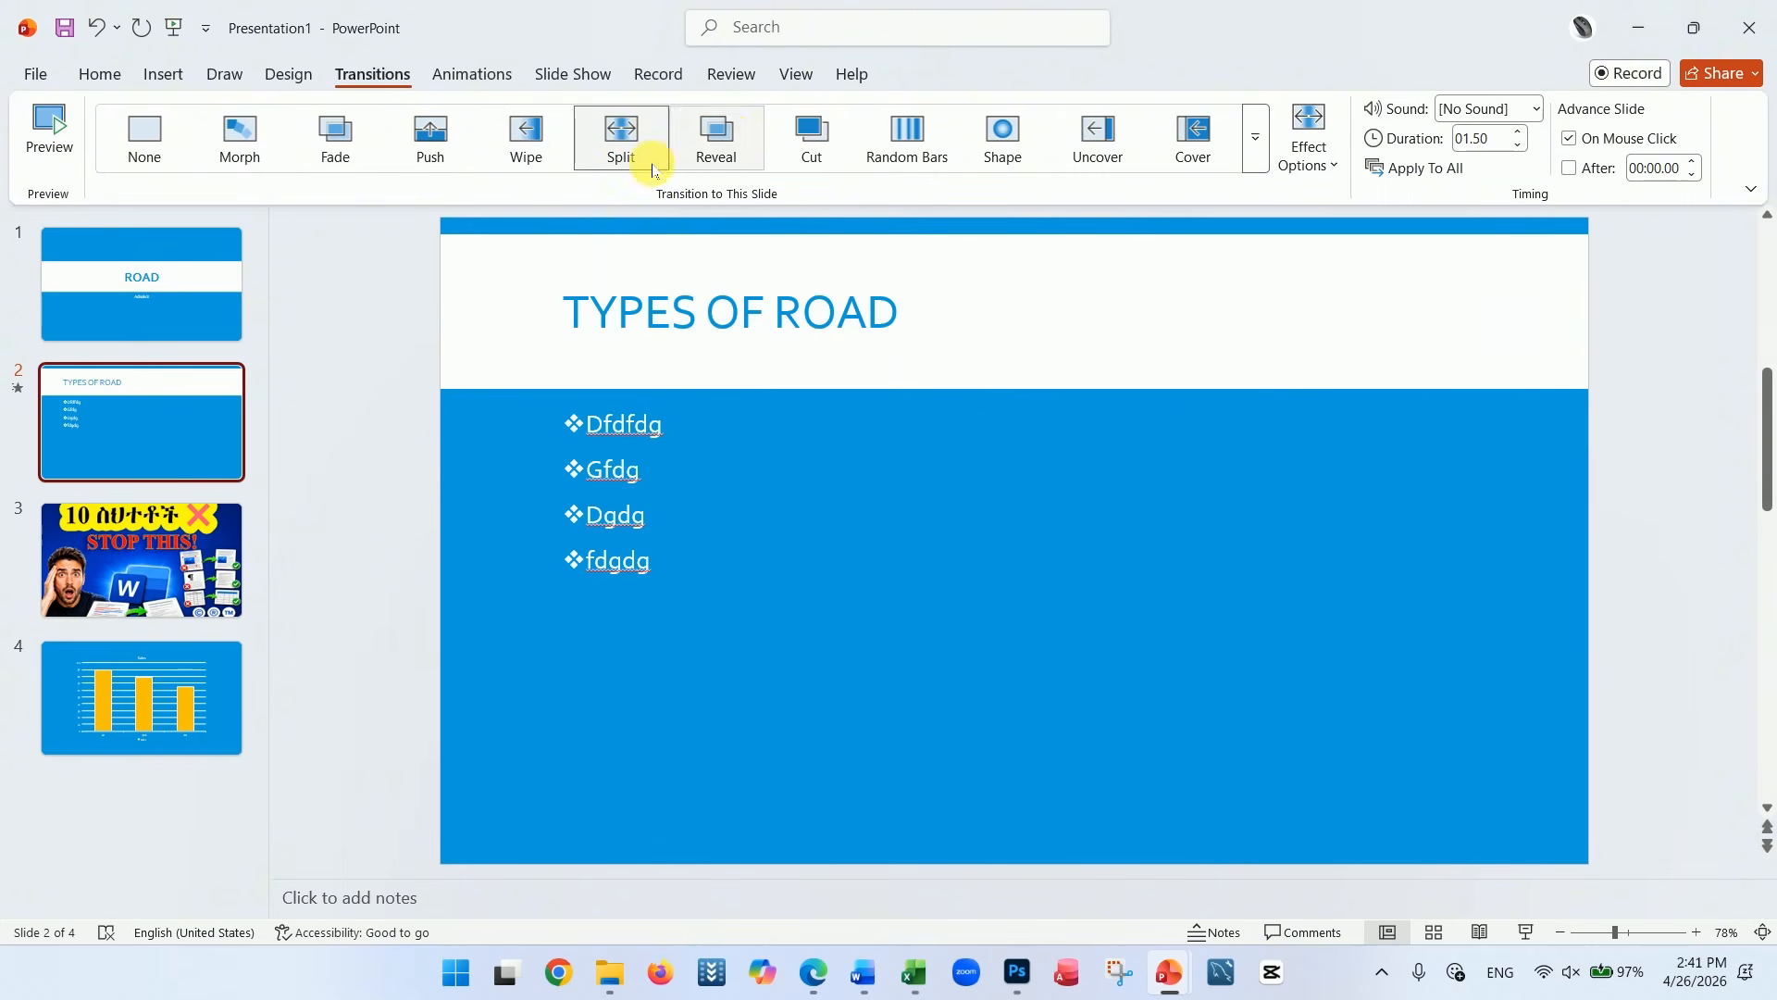
pyautogui.click(447, 139)
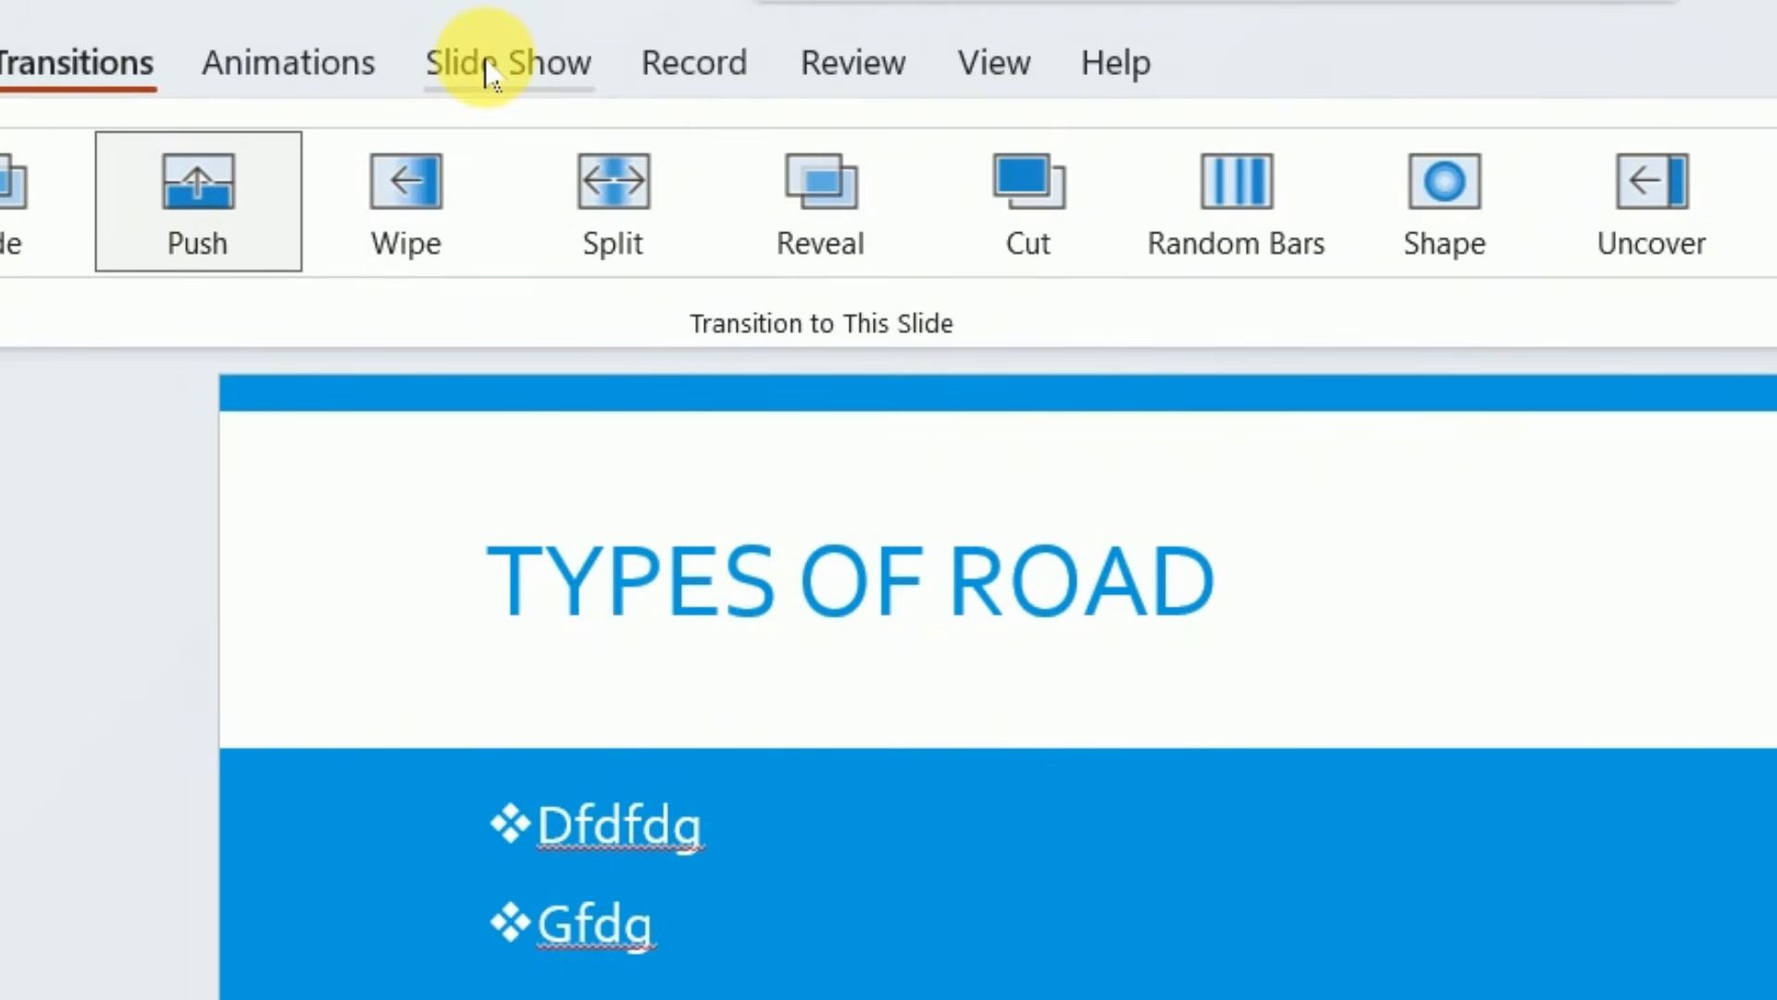
# Play the slide show from the beginning through to the chart slide and exit it
pyautogui.click(562, 78)
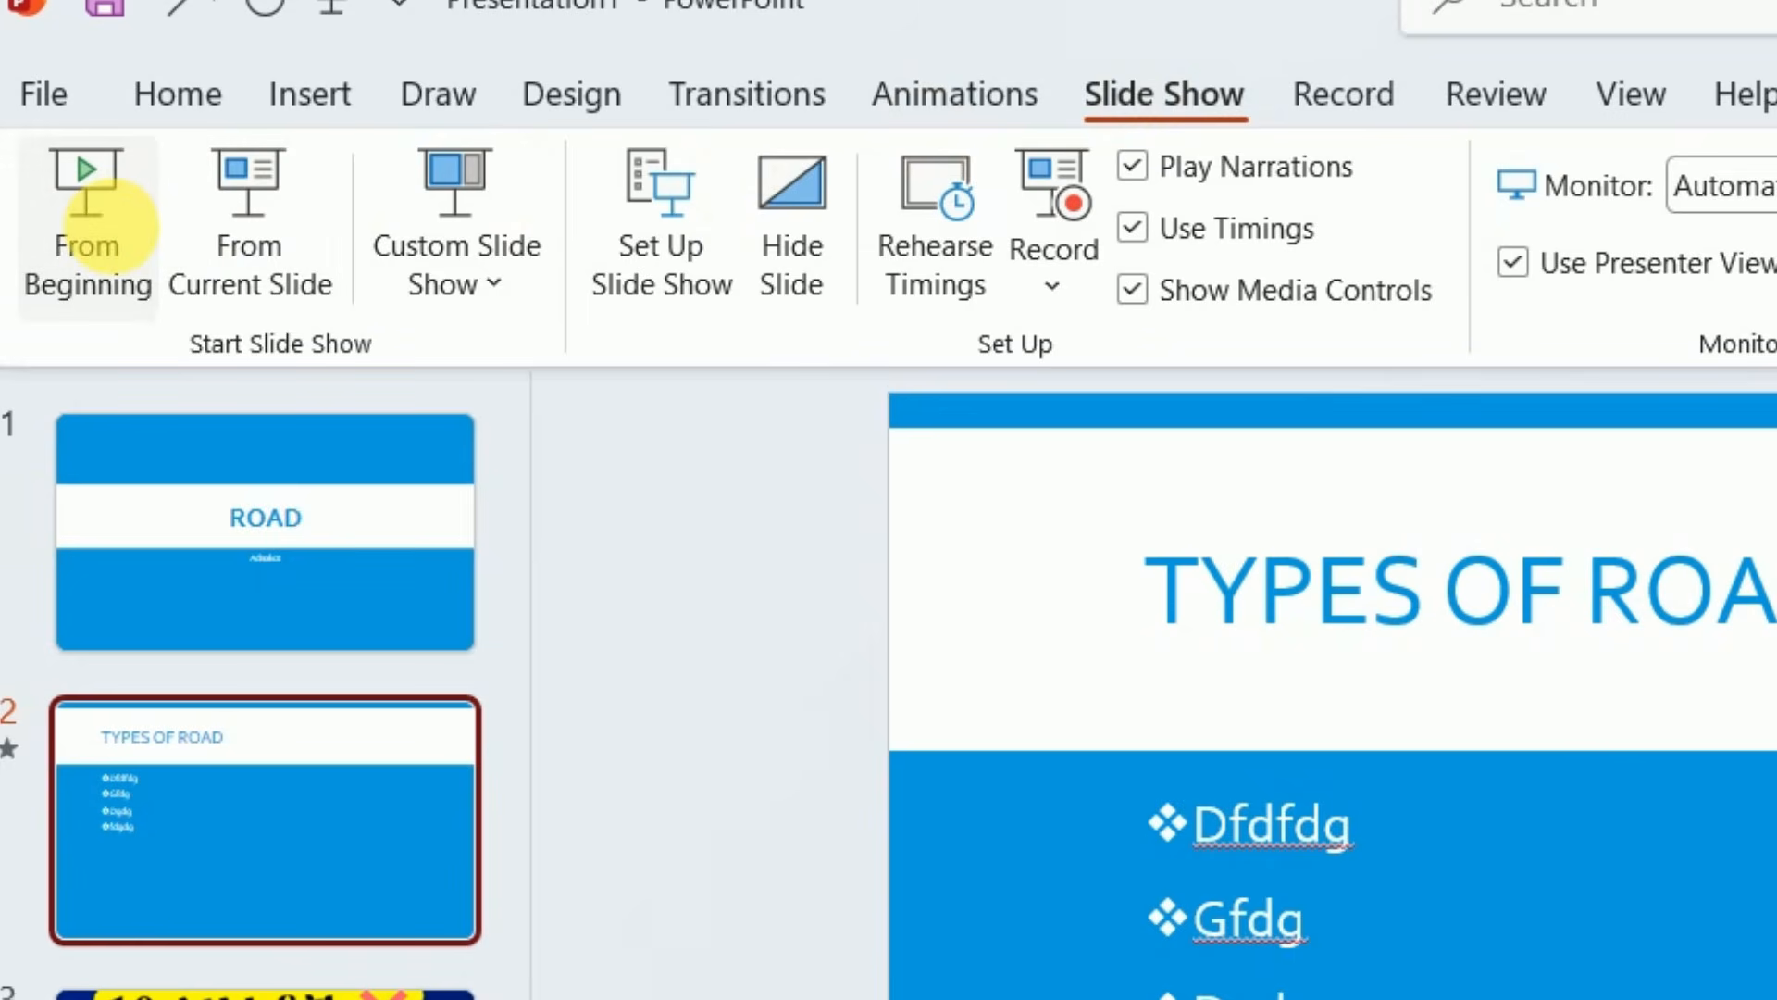
pyautogui.click(103, 224)
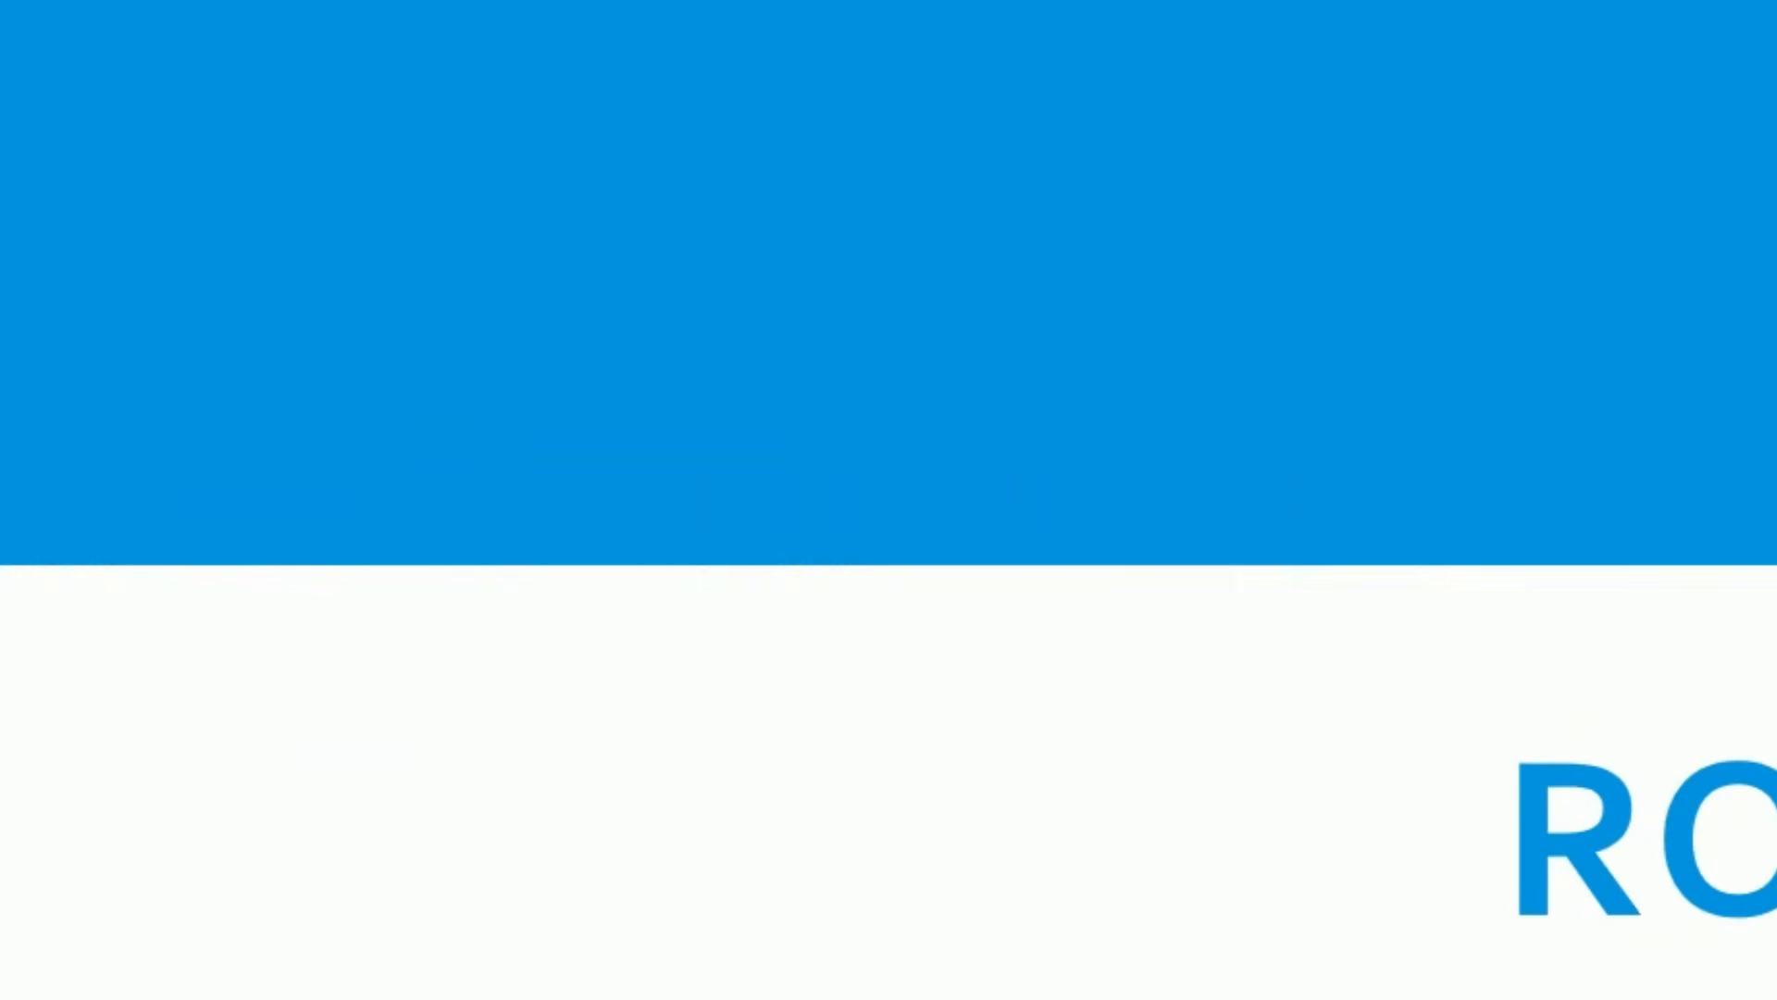
pyautogui.press('Right')
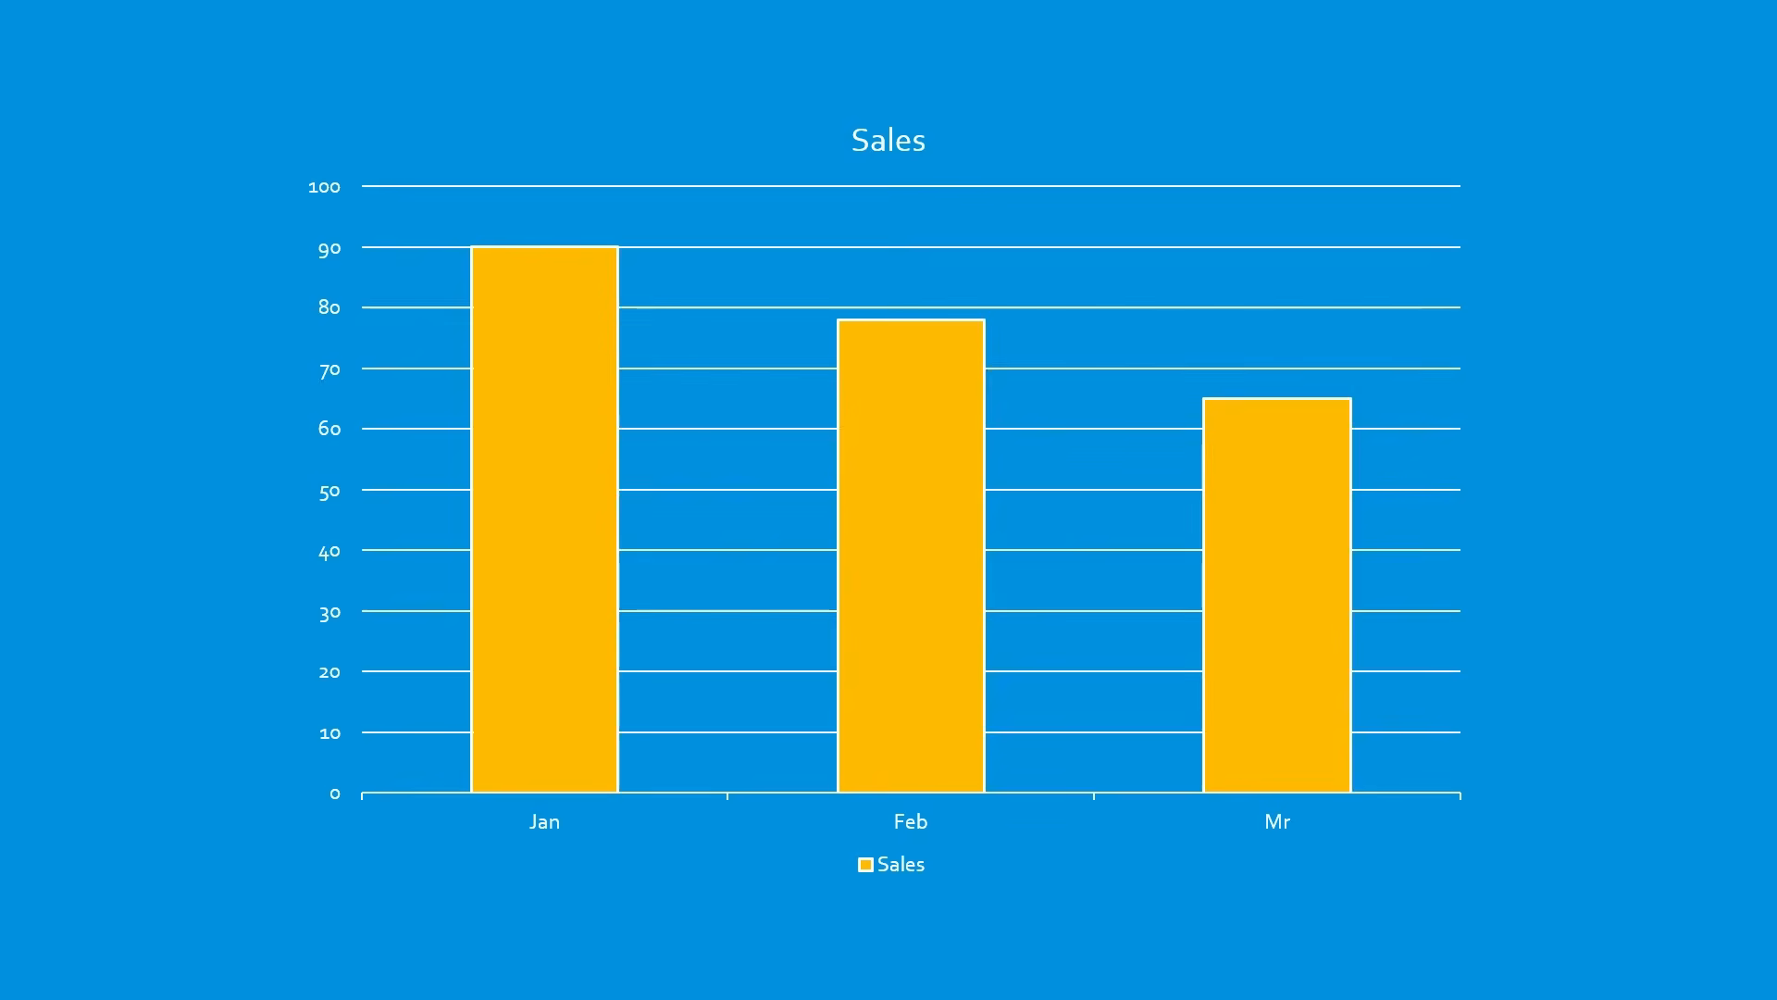
pyautogui.press('Right')
pyautogui.press('Escape')
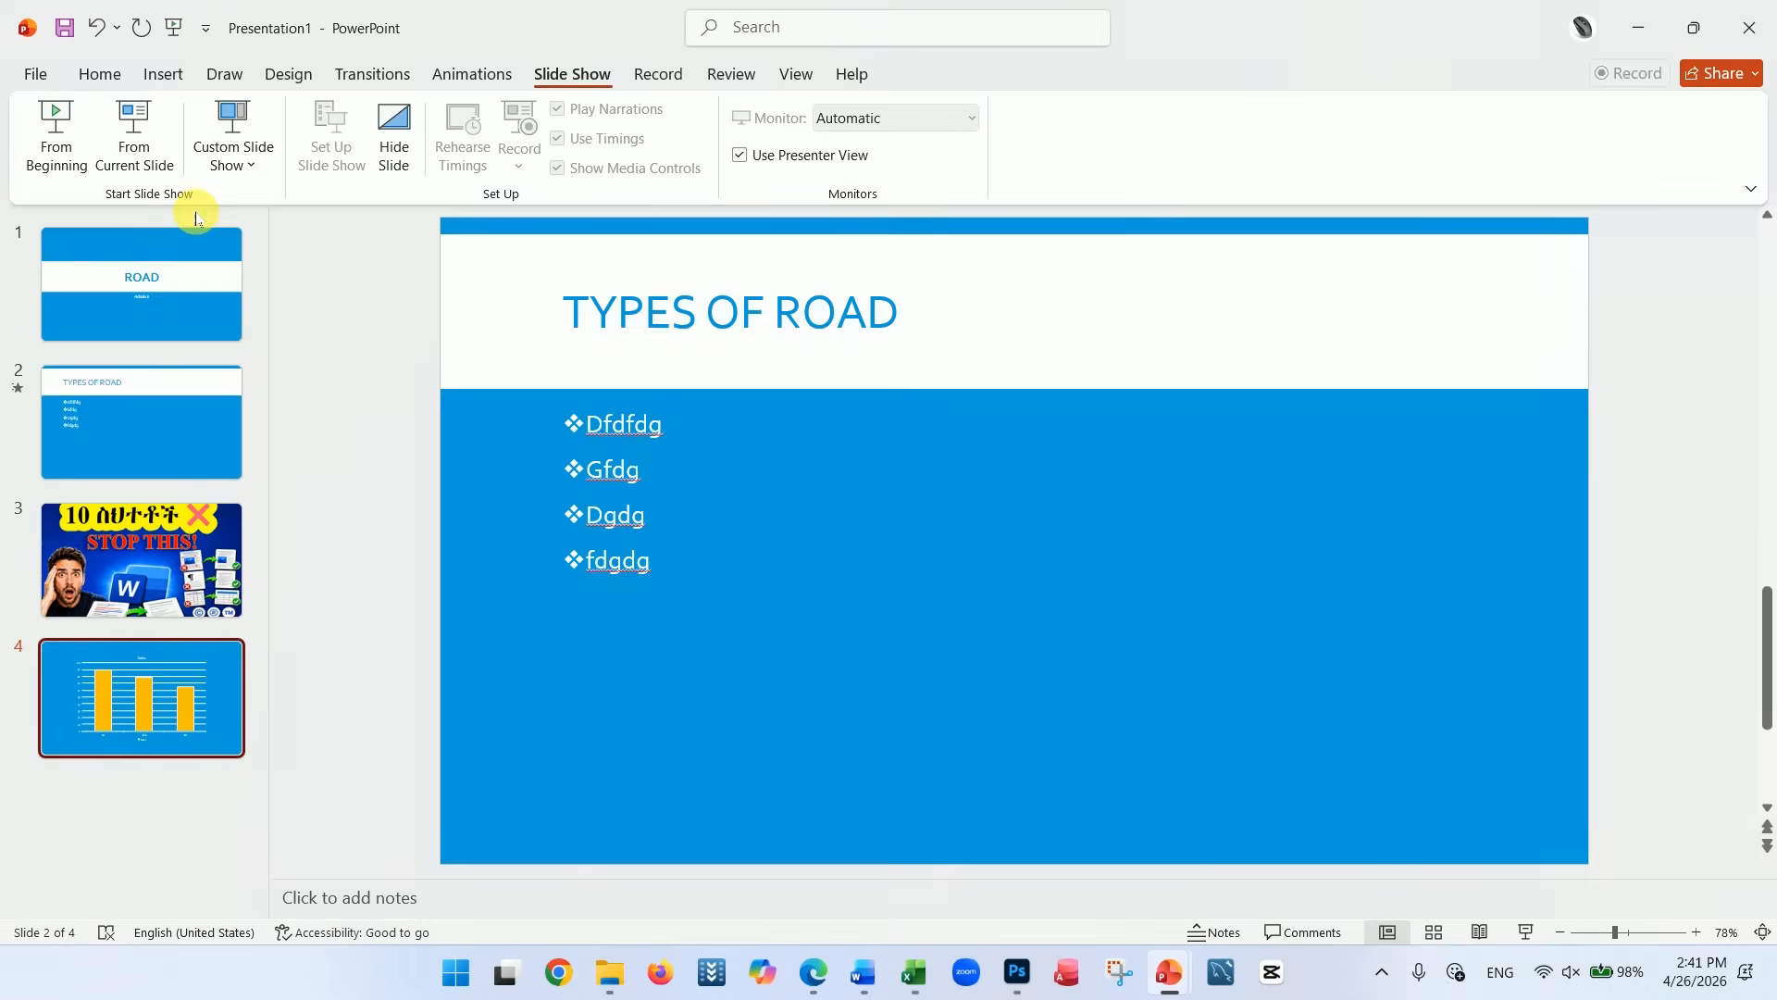
# Try the Shape animation on the slide 3 picture and settle on the Split animation
pyautogui.press('Up')
pyautogui.click(690, 329)
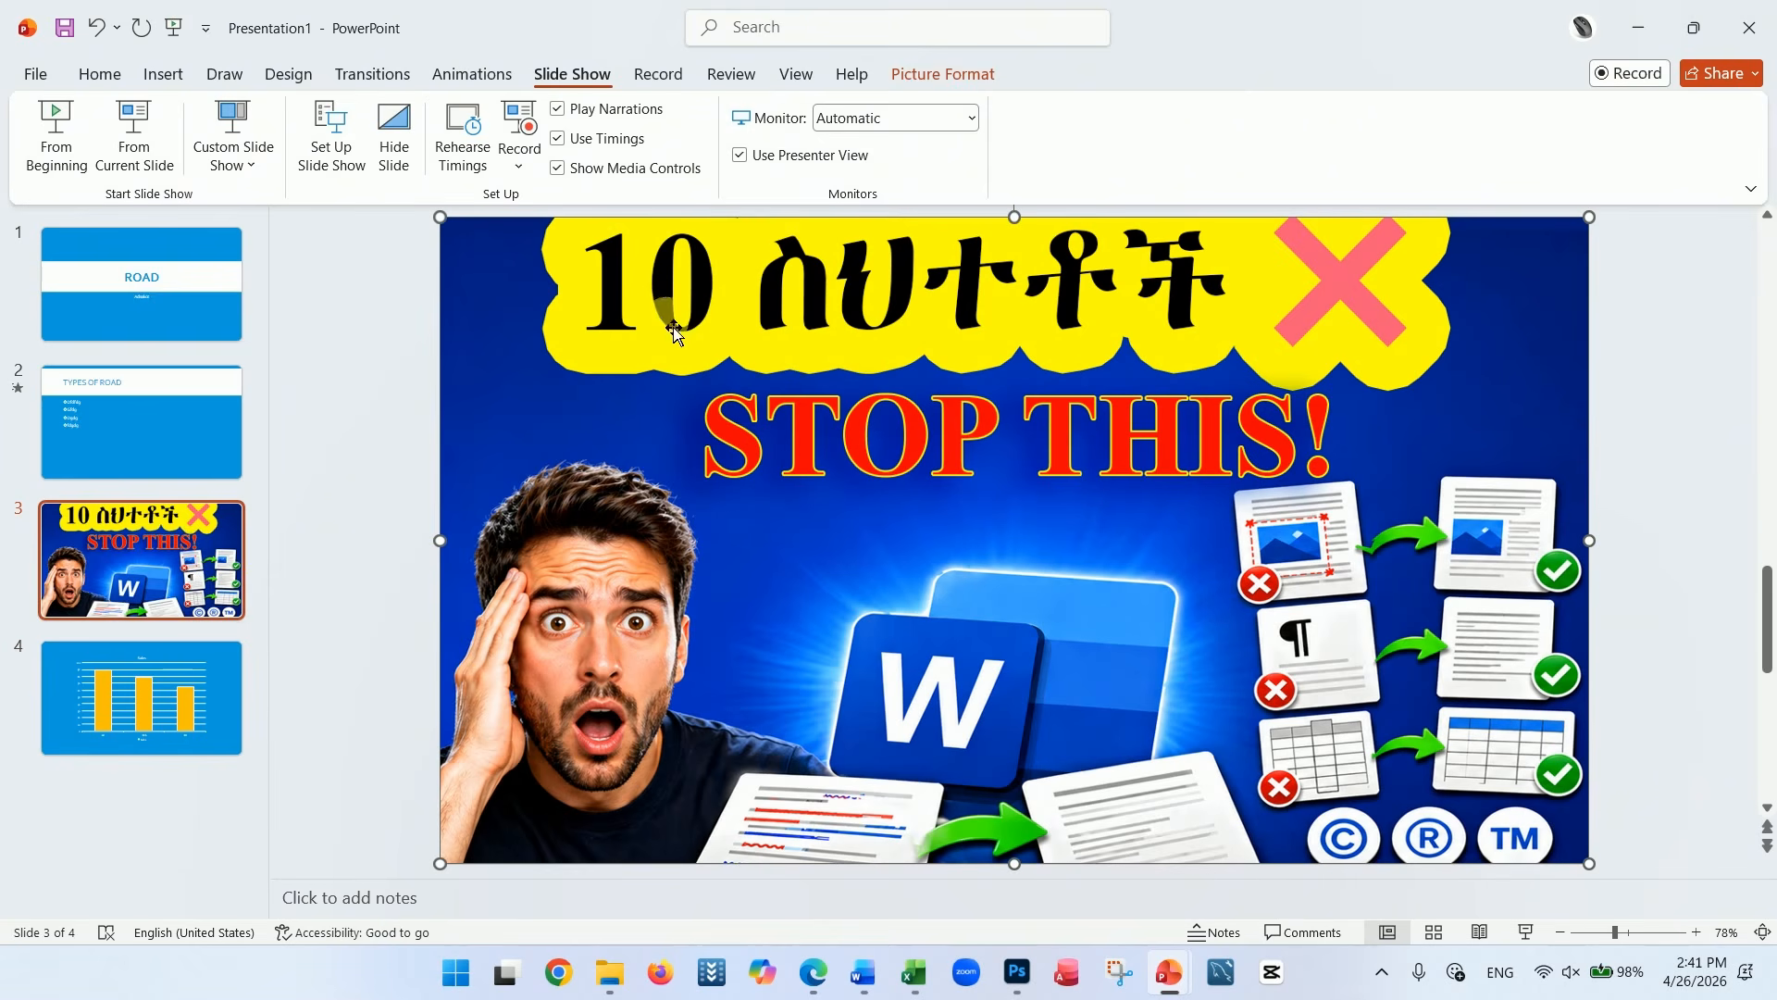
pyautogui.click(473, 74)
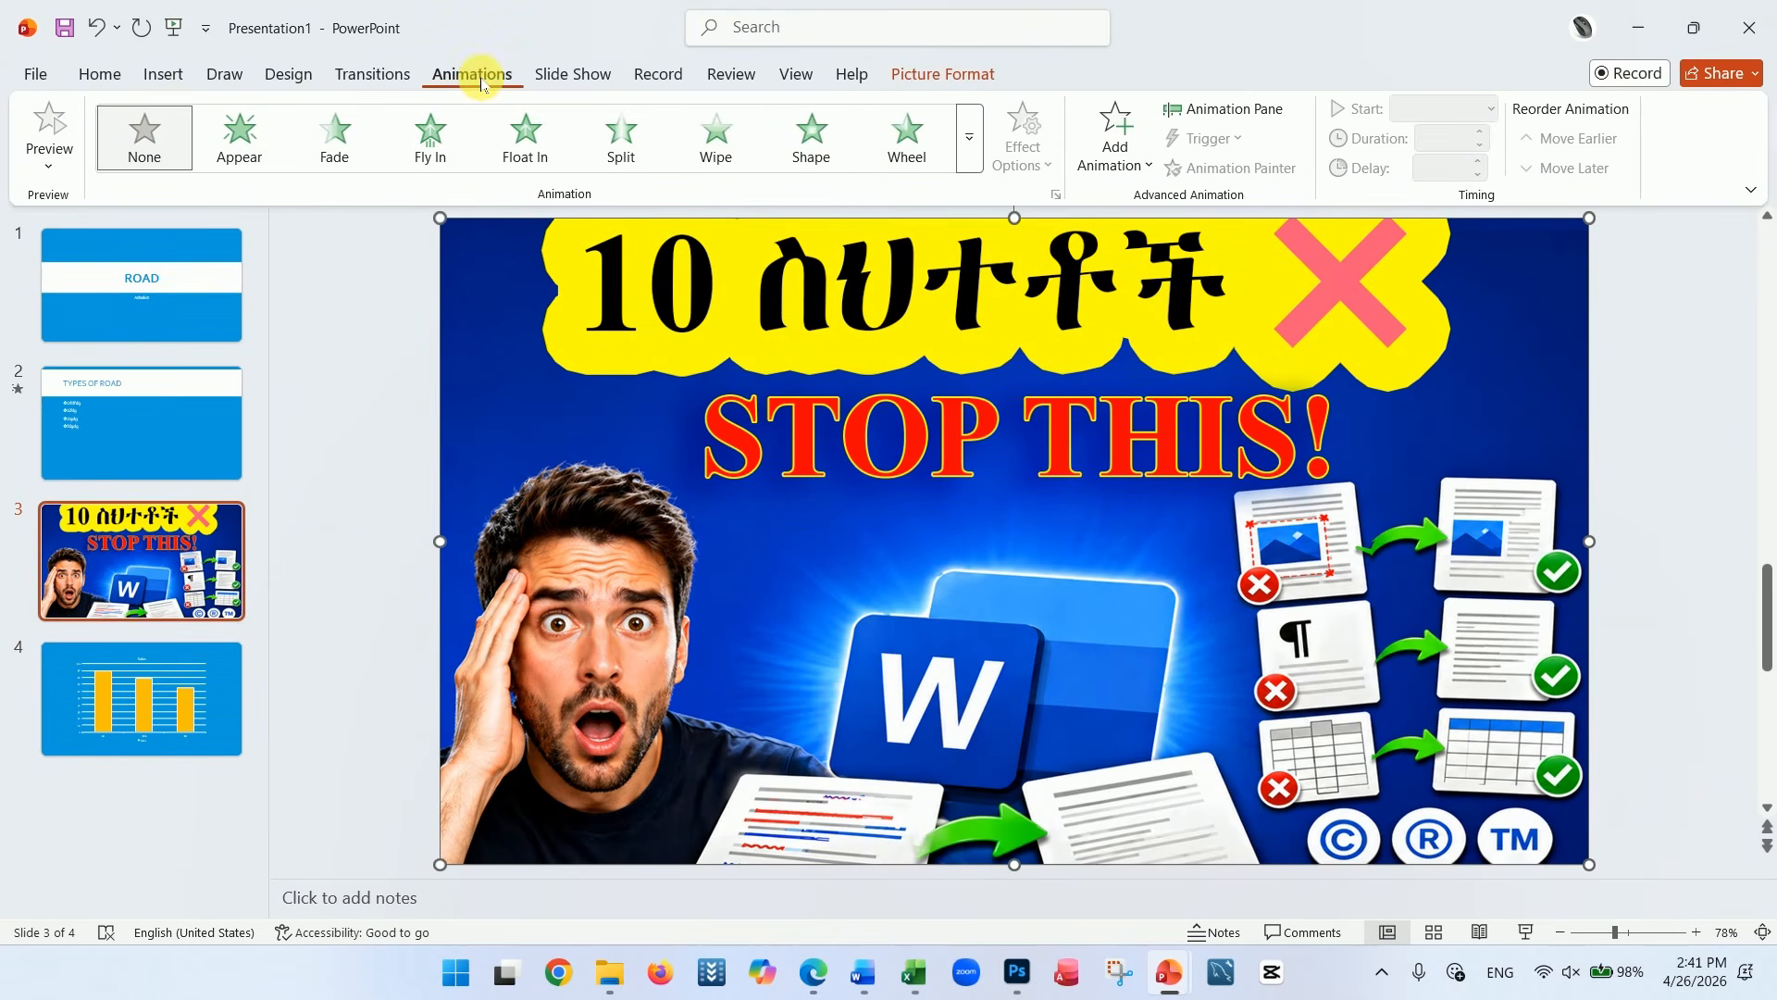
pyautogui.click(807, 146)
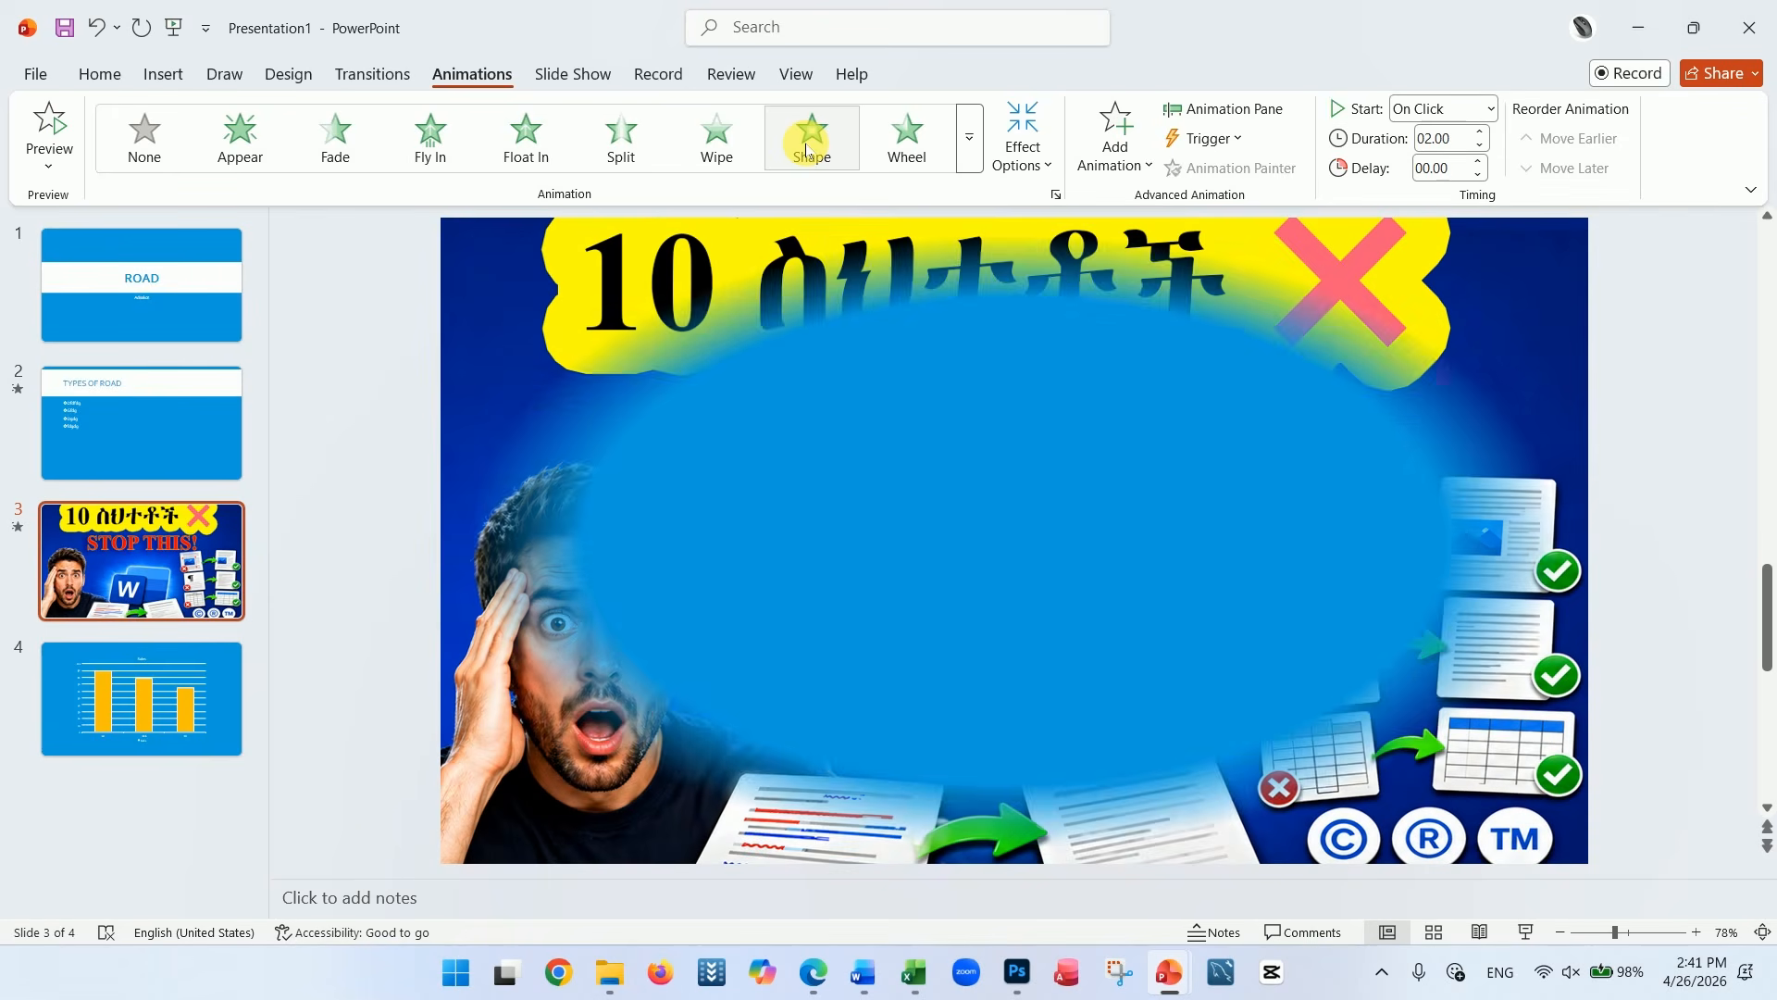
pyautogui.click(618, 146)
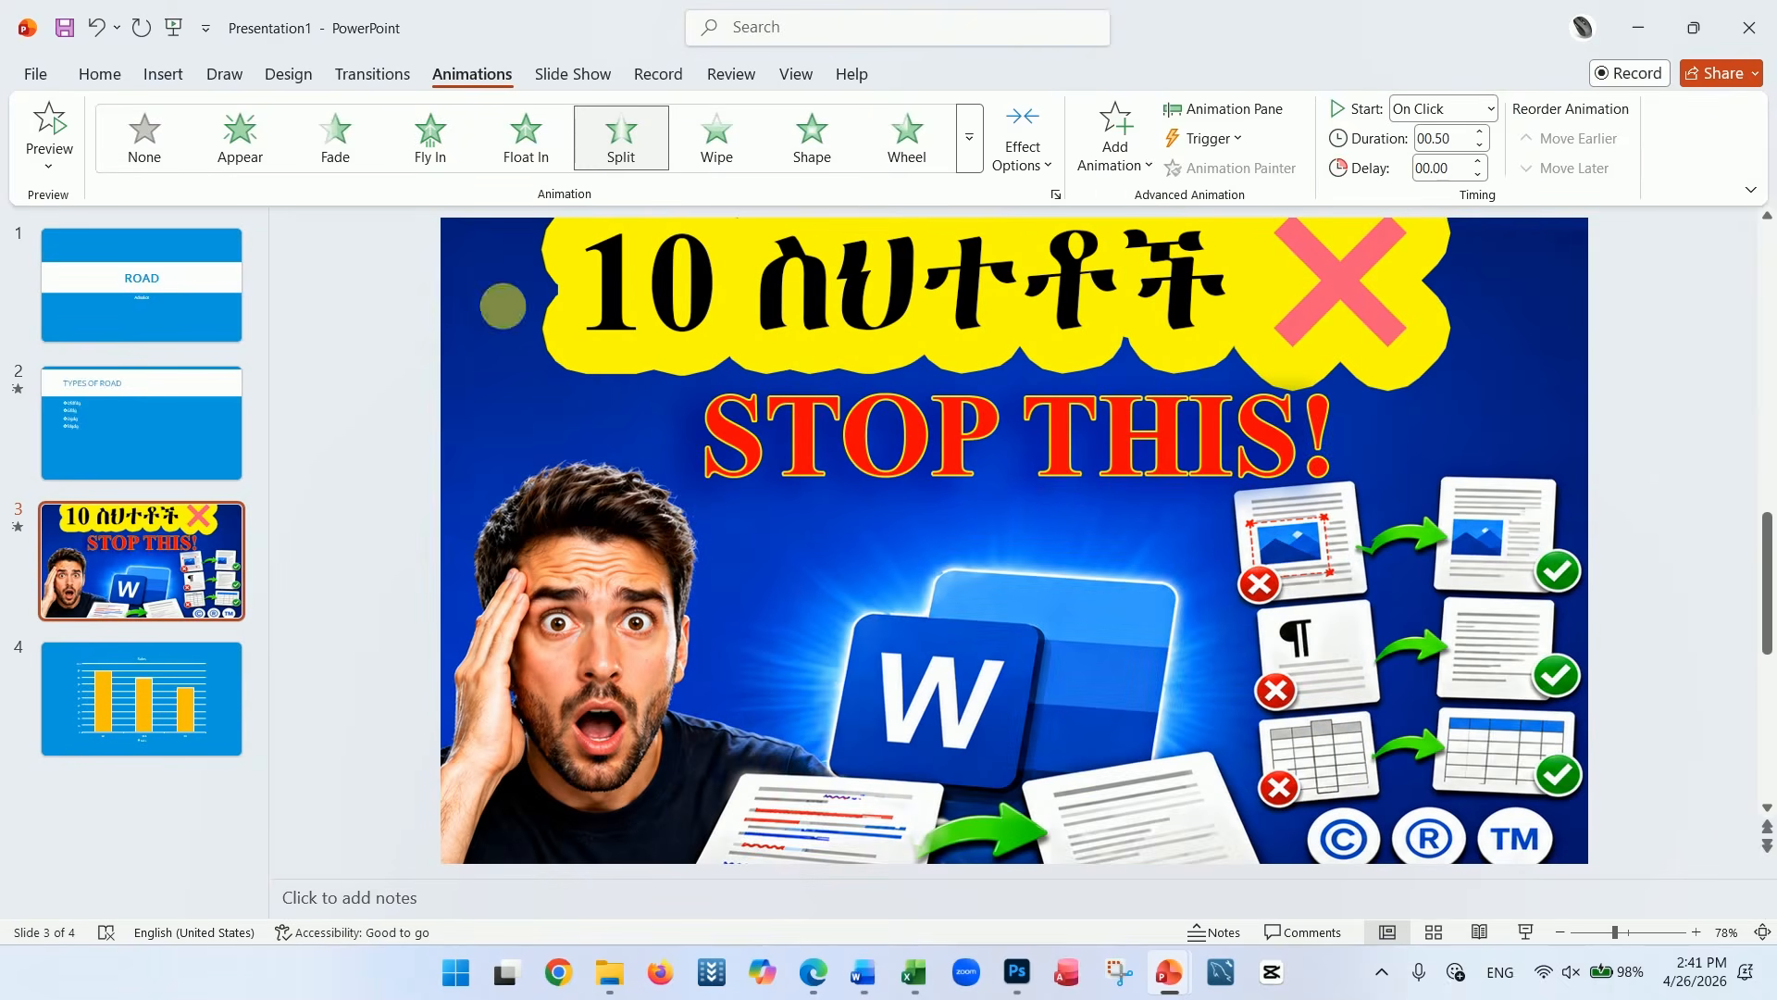
# Apply the Fly In animation to the Sales chart on slide 4 and make its columns animate one at a time
pyautogui.click(202, 750)
pyautogui.click(786, 326)
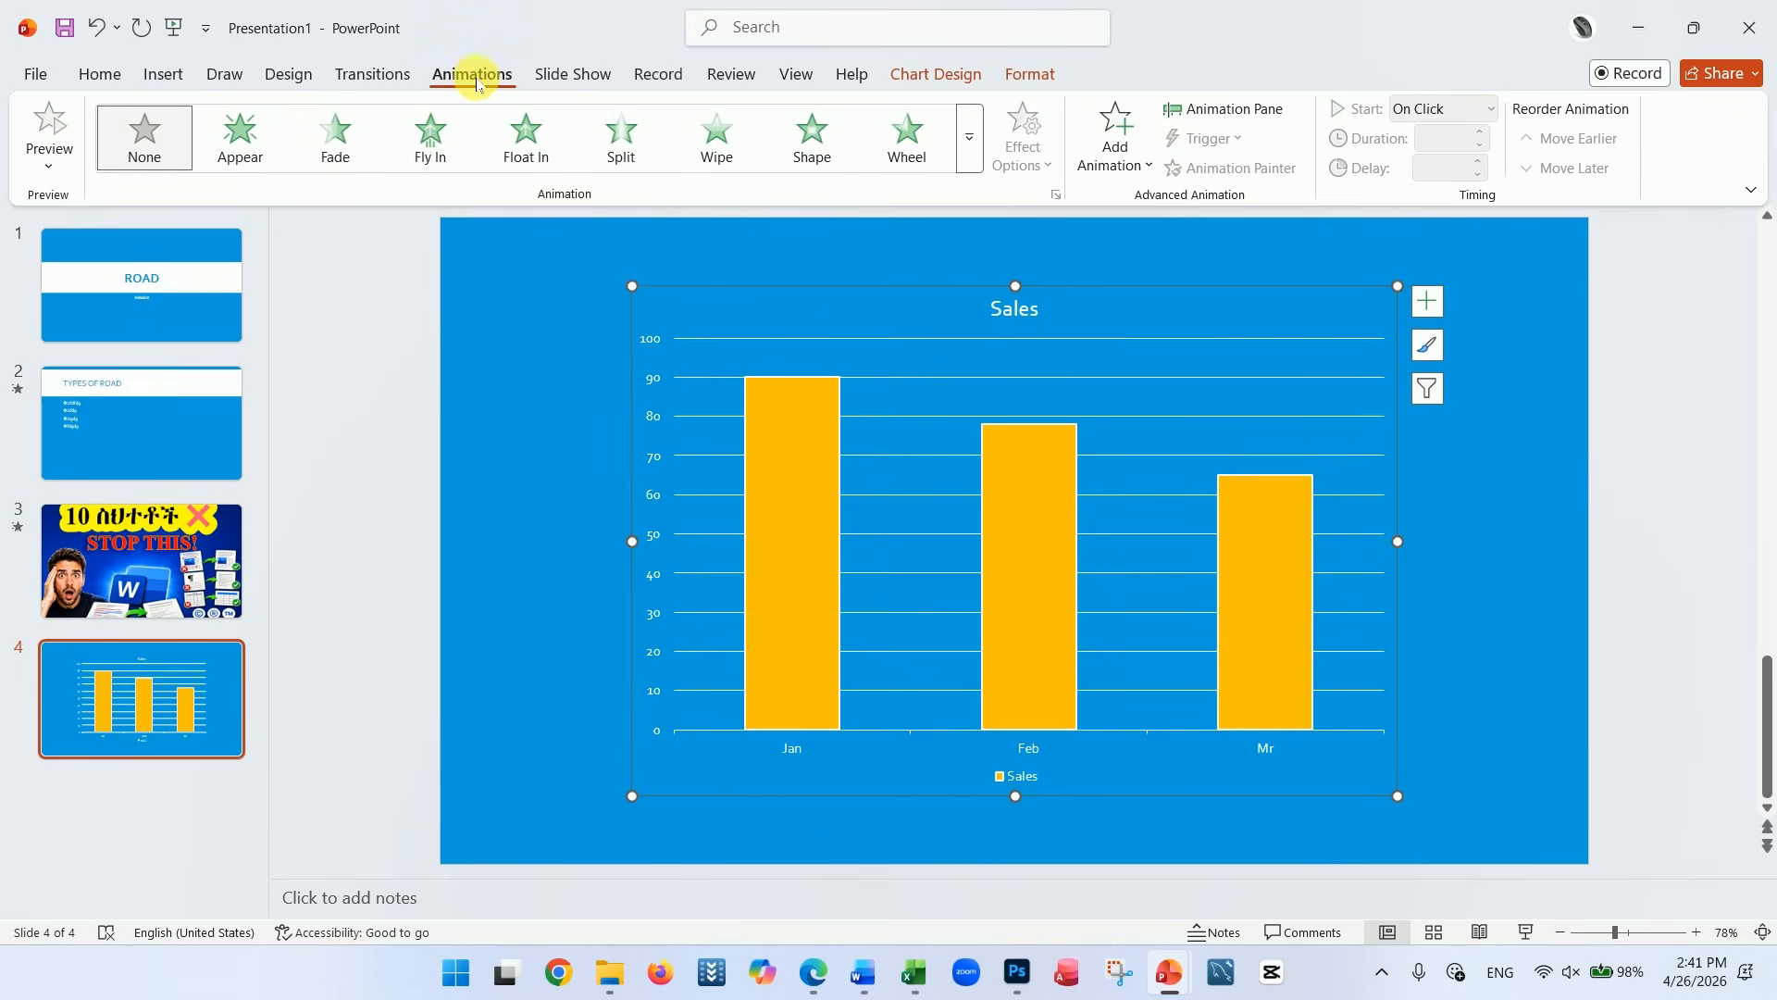
pyautogui.click(429, 139)
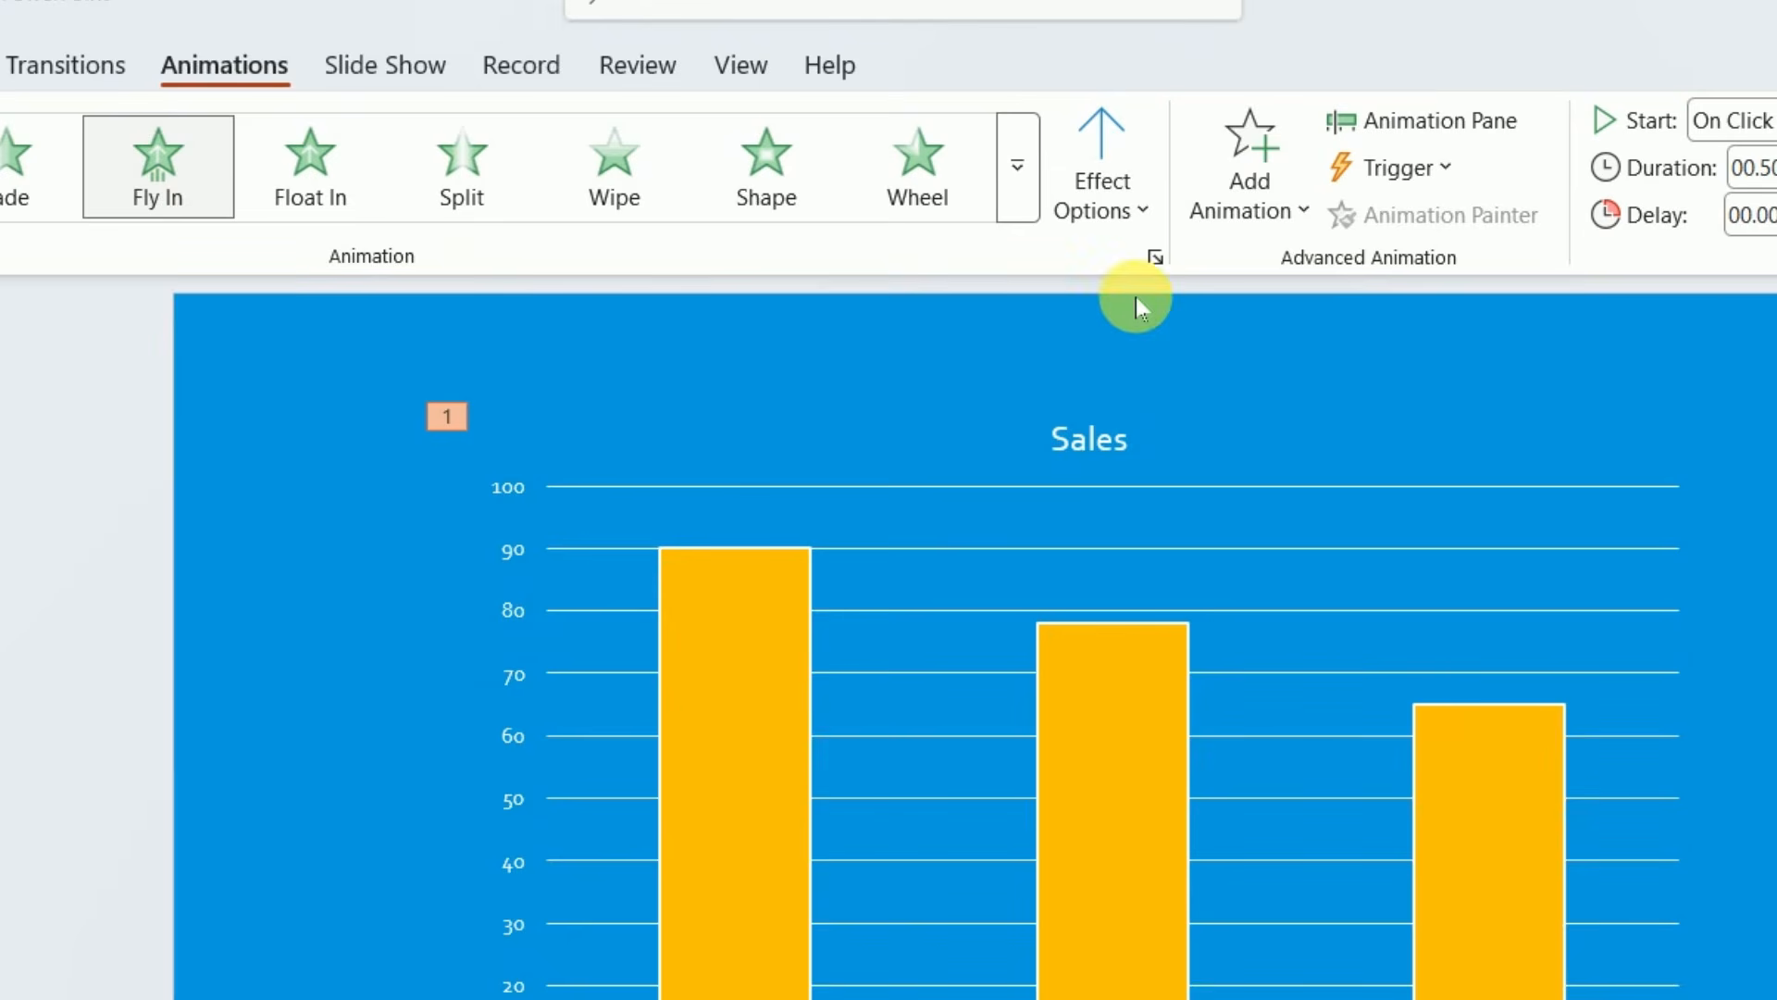
pyautogui.click(1144, 207)
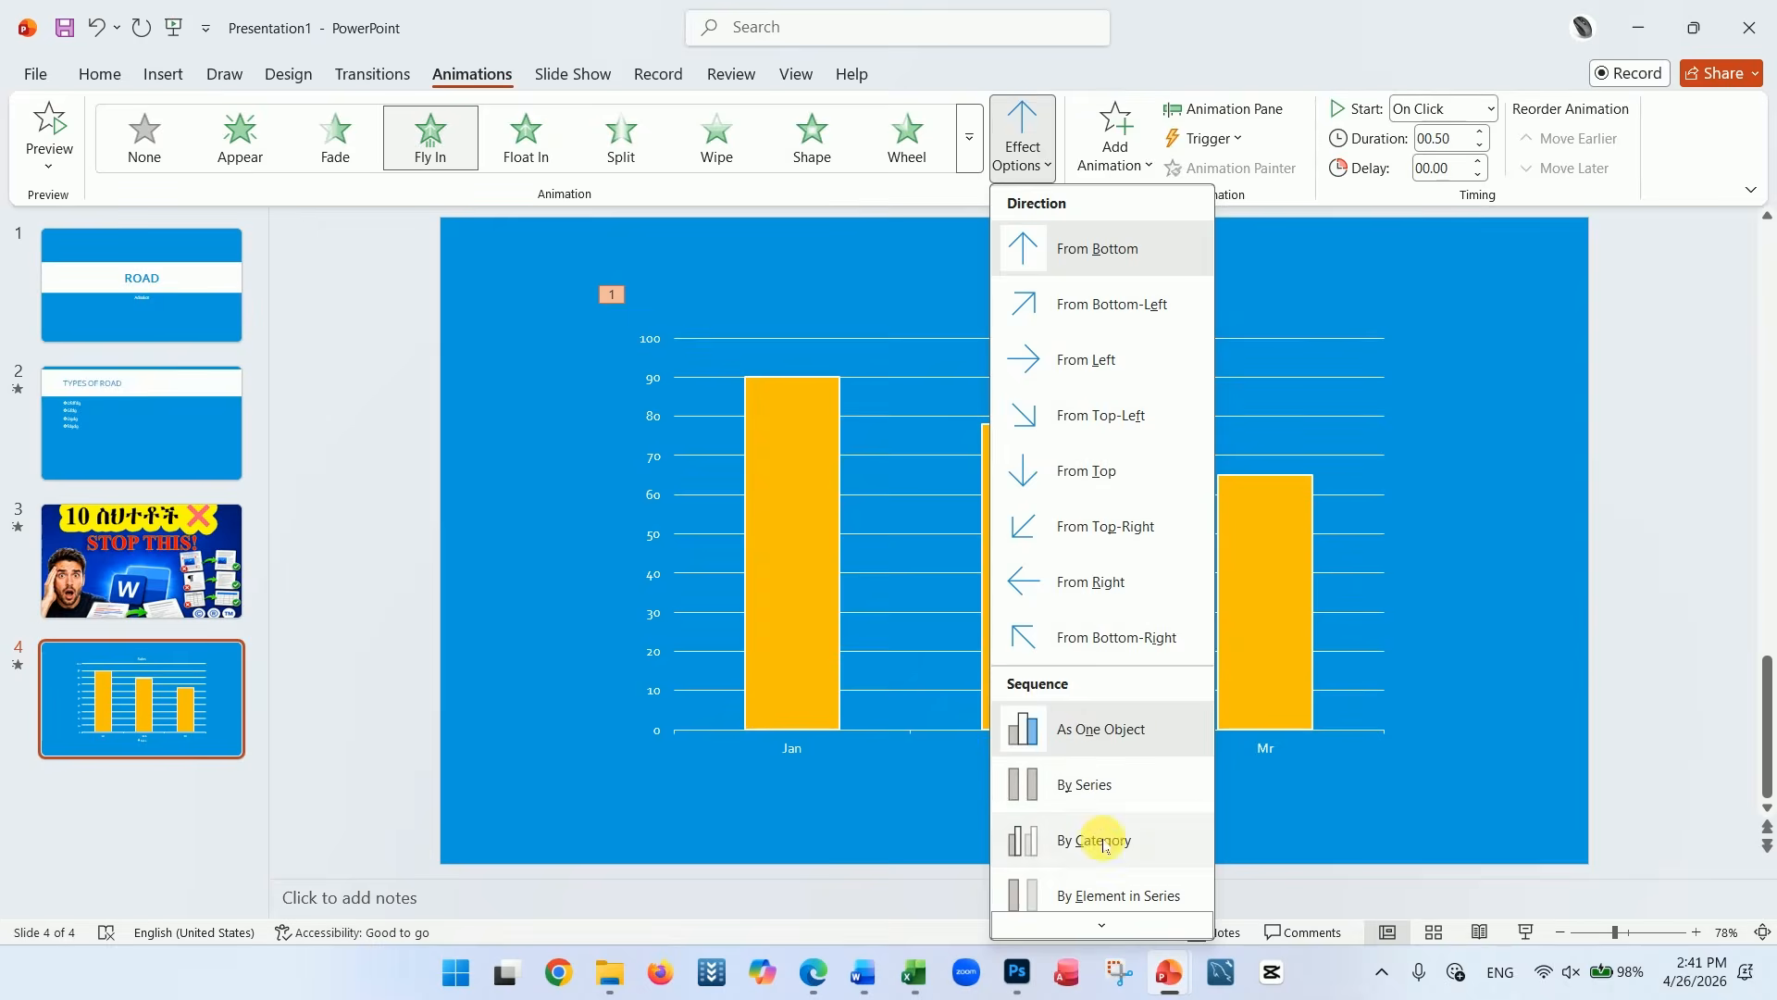
pyautogui.click(1104, 843)
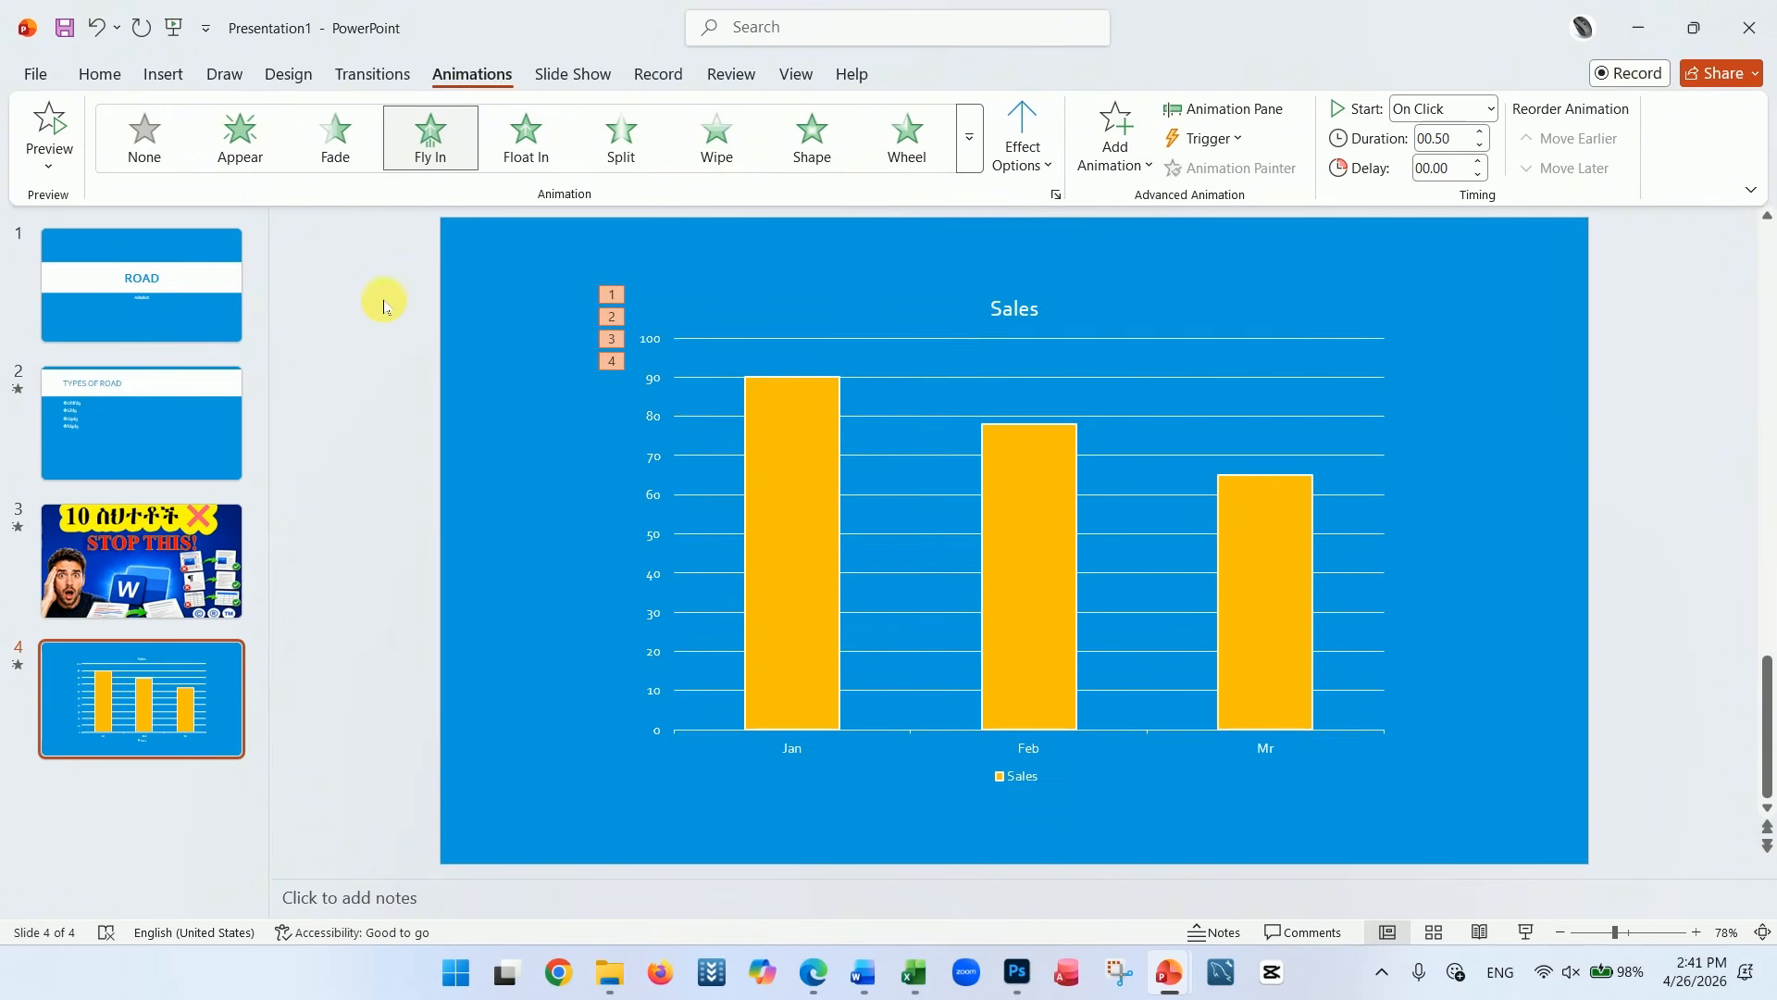
# Start saving a copy of the presentation on this PC, choosing the My works folder on the Desktop as the location
pyautogui.click(37, 74)
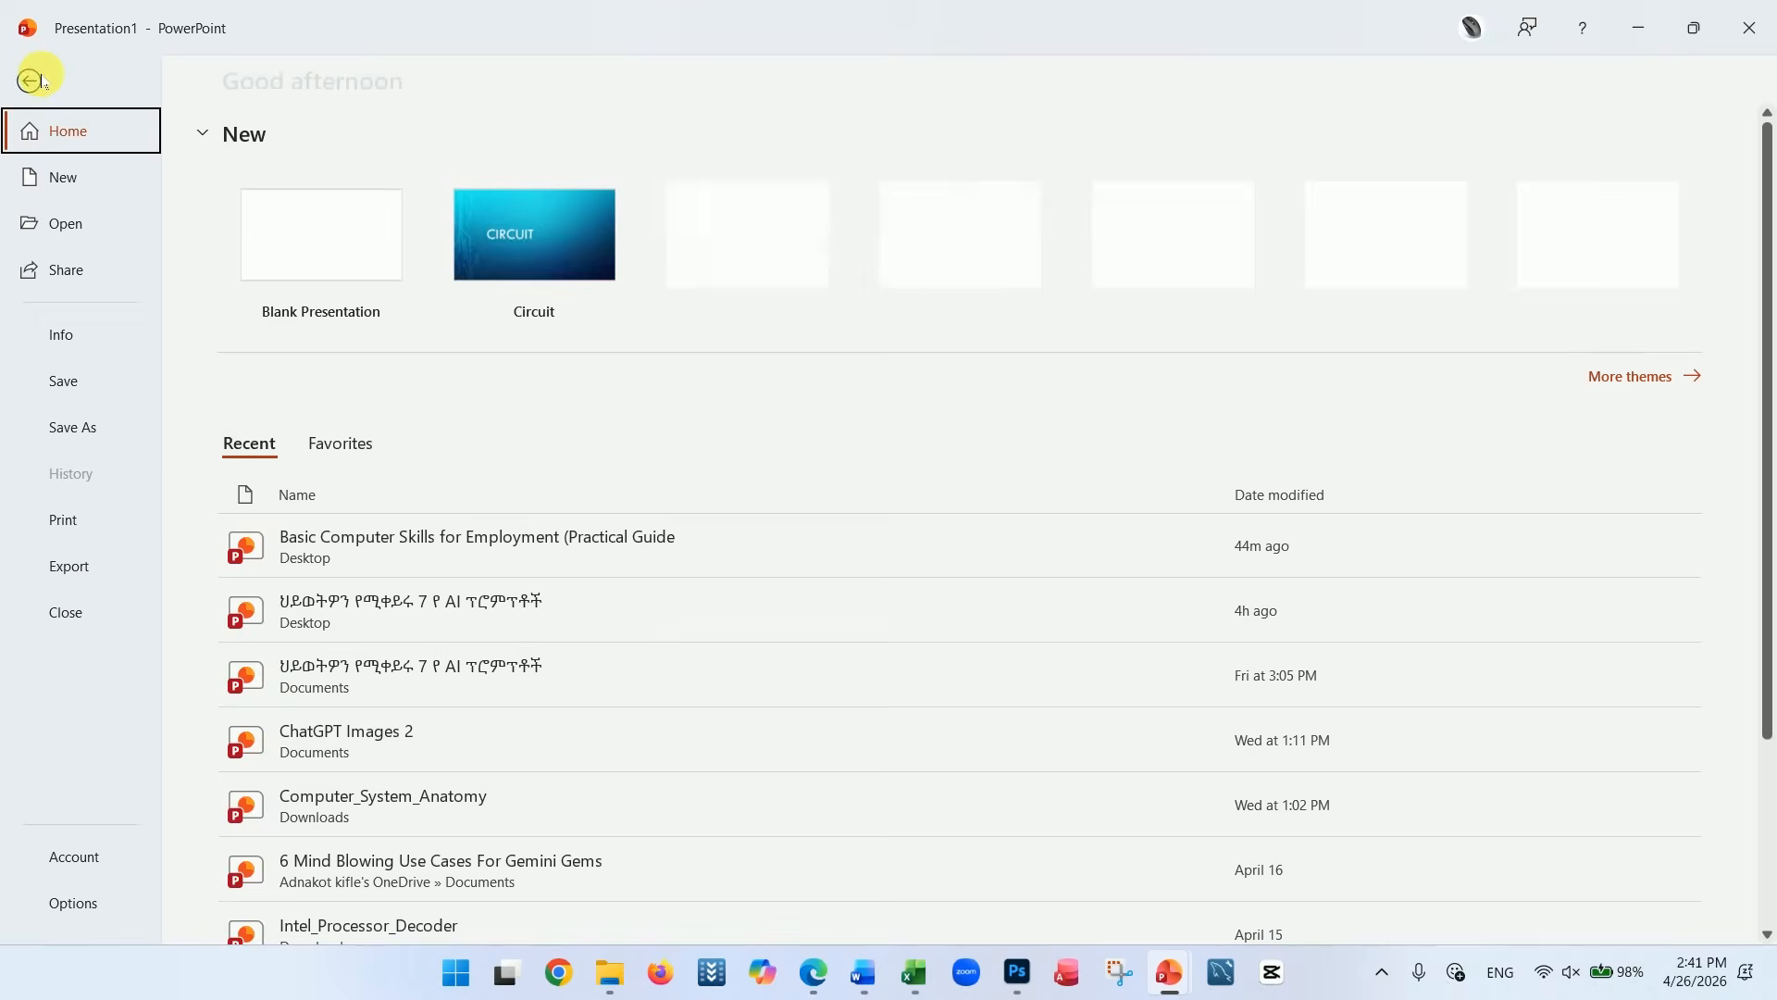
pyautogui.click(100, 428)
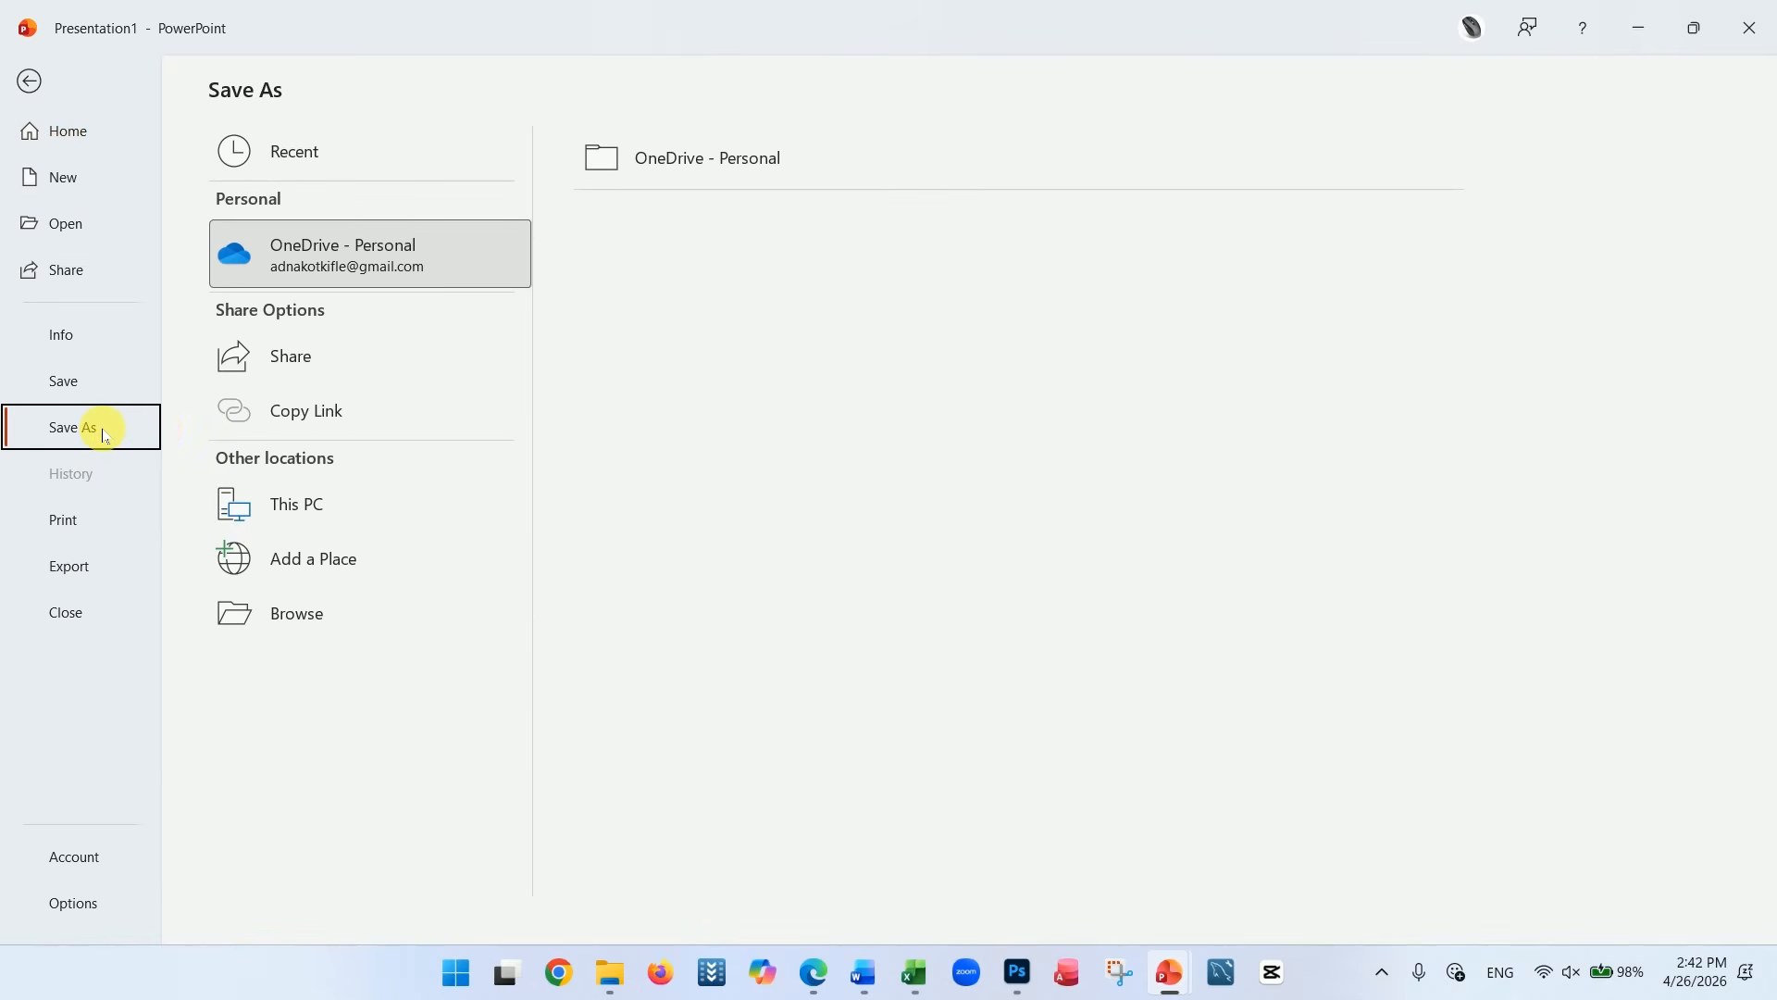
pyautogui.click(324, 512)
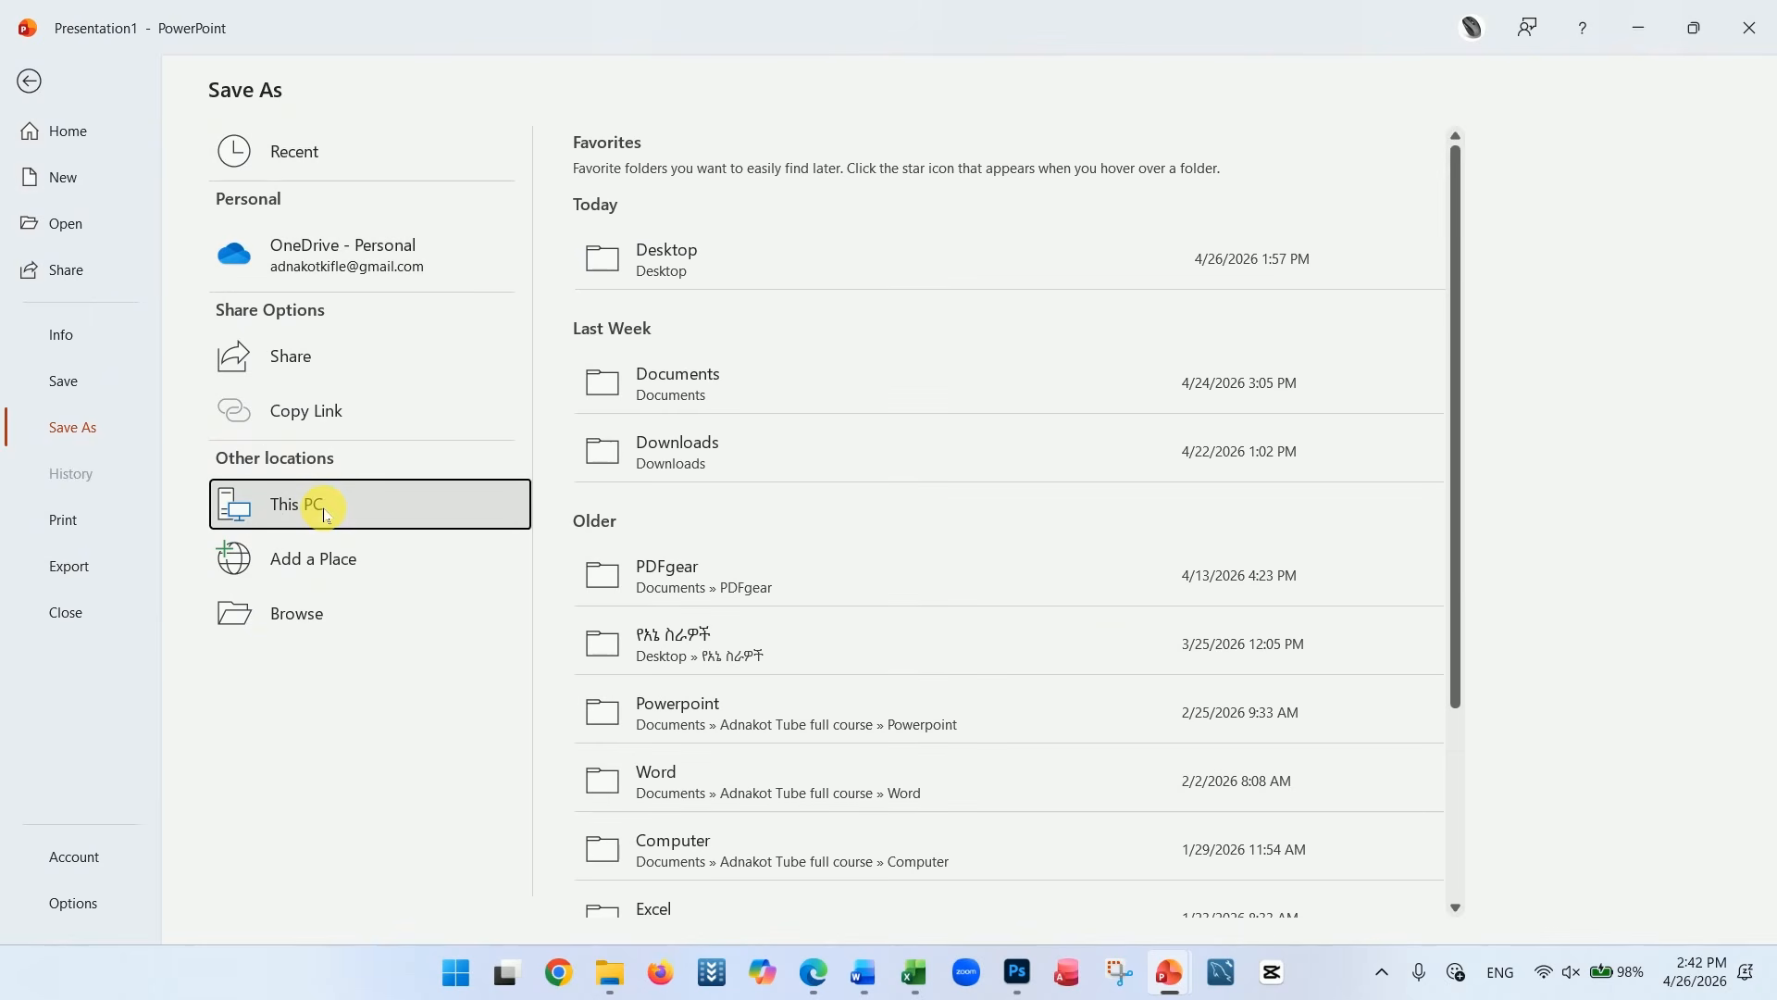
pyautogui.click(708, 259)
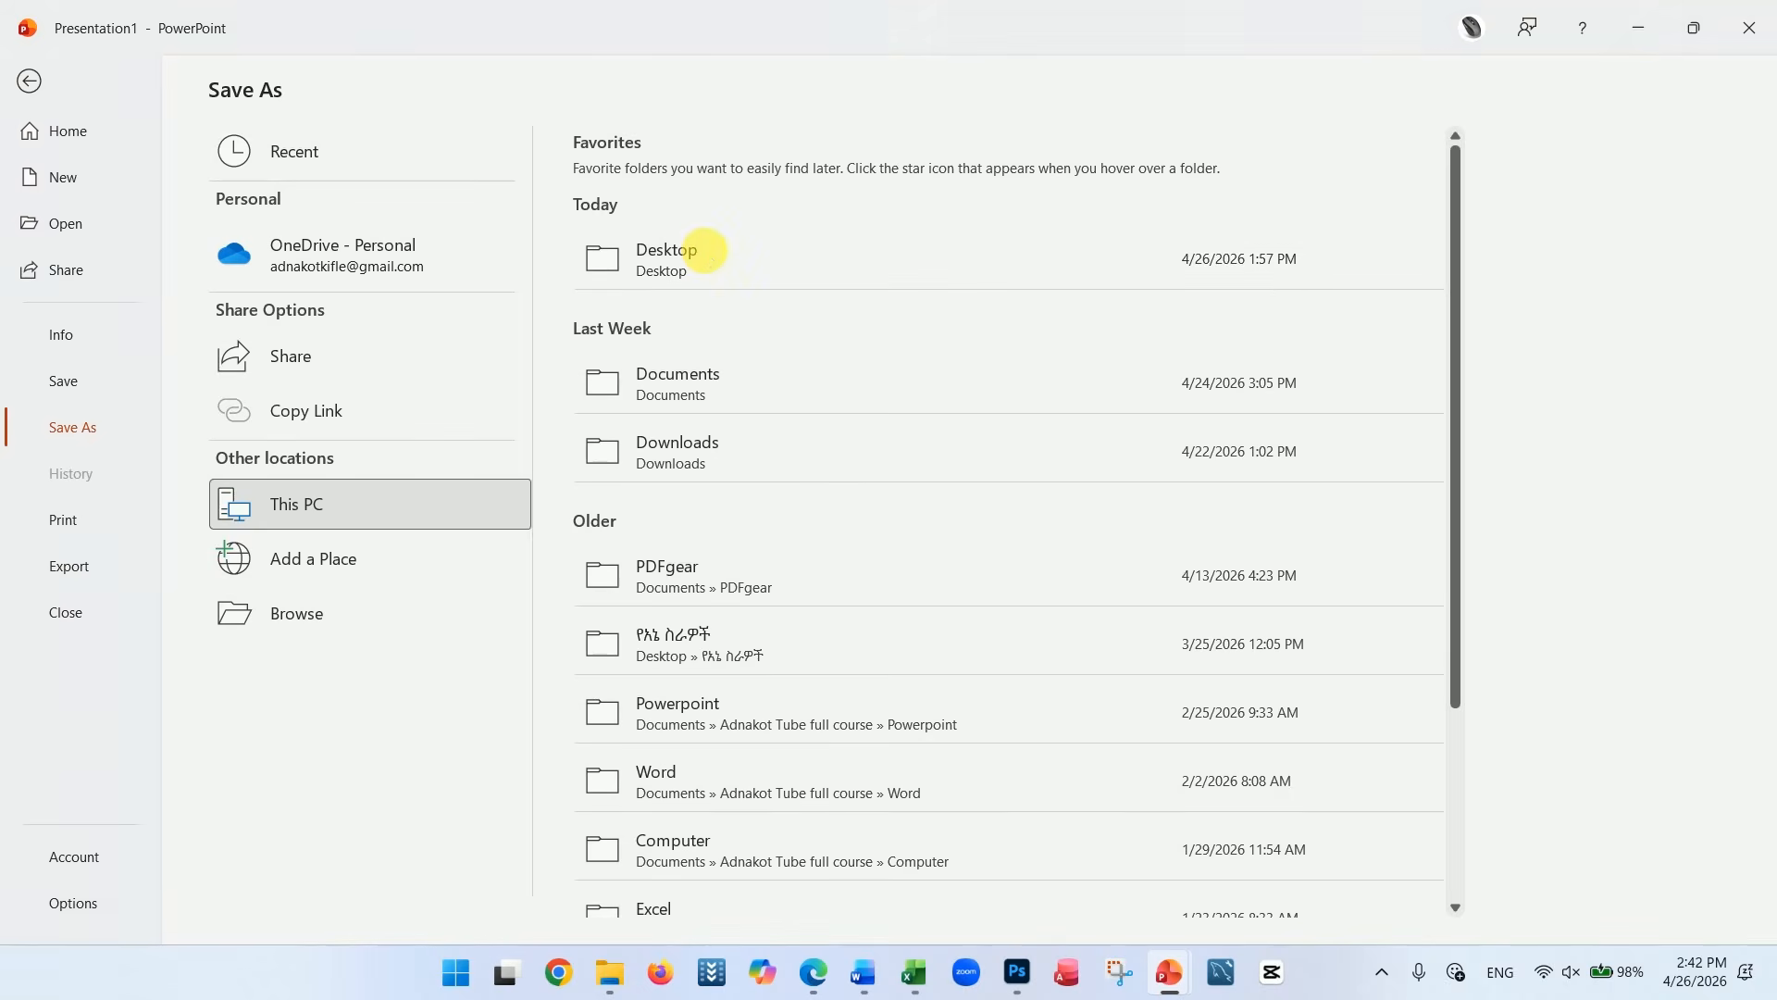
pyautogui.scroll(-1, 311, 268)
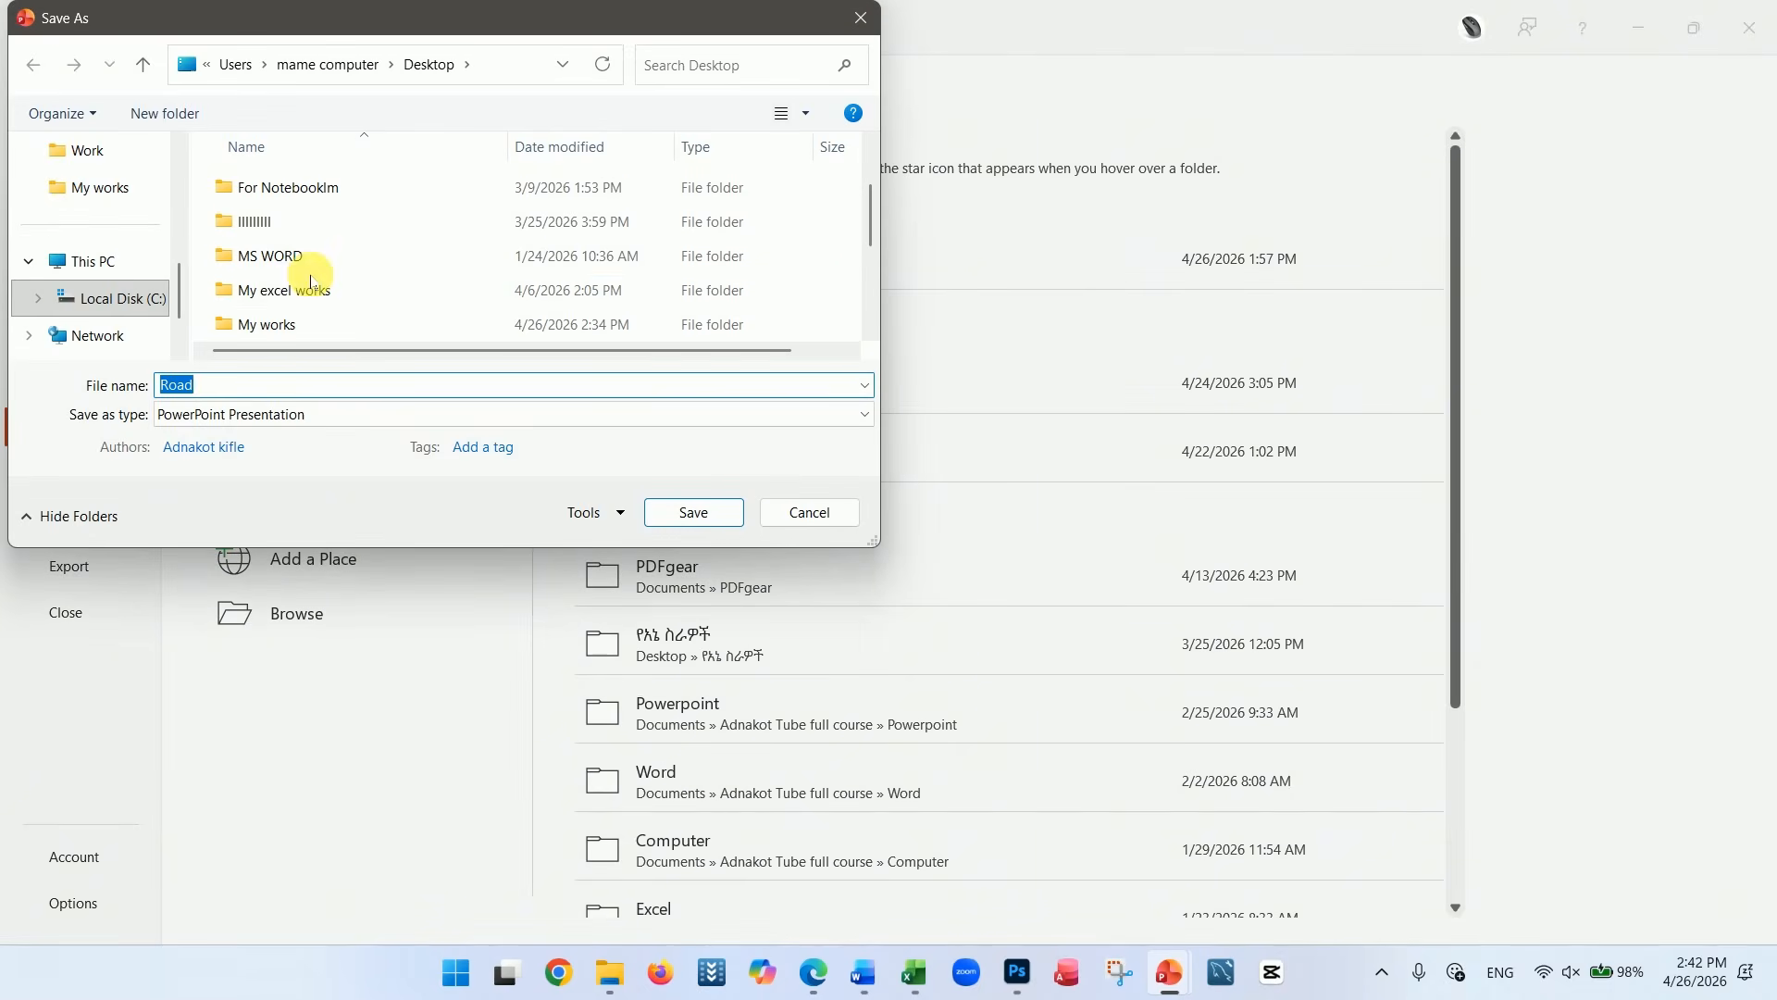
pyautogui.scroll(-1, 292, 298)
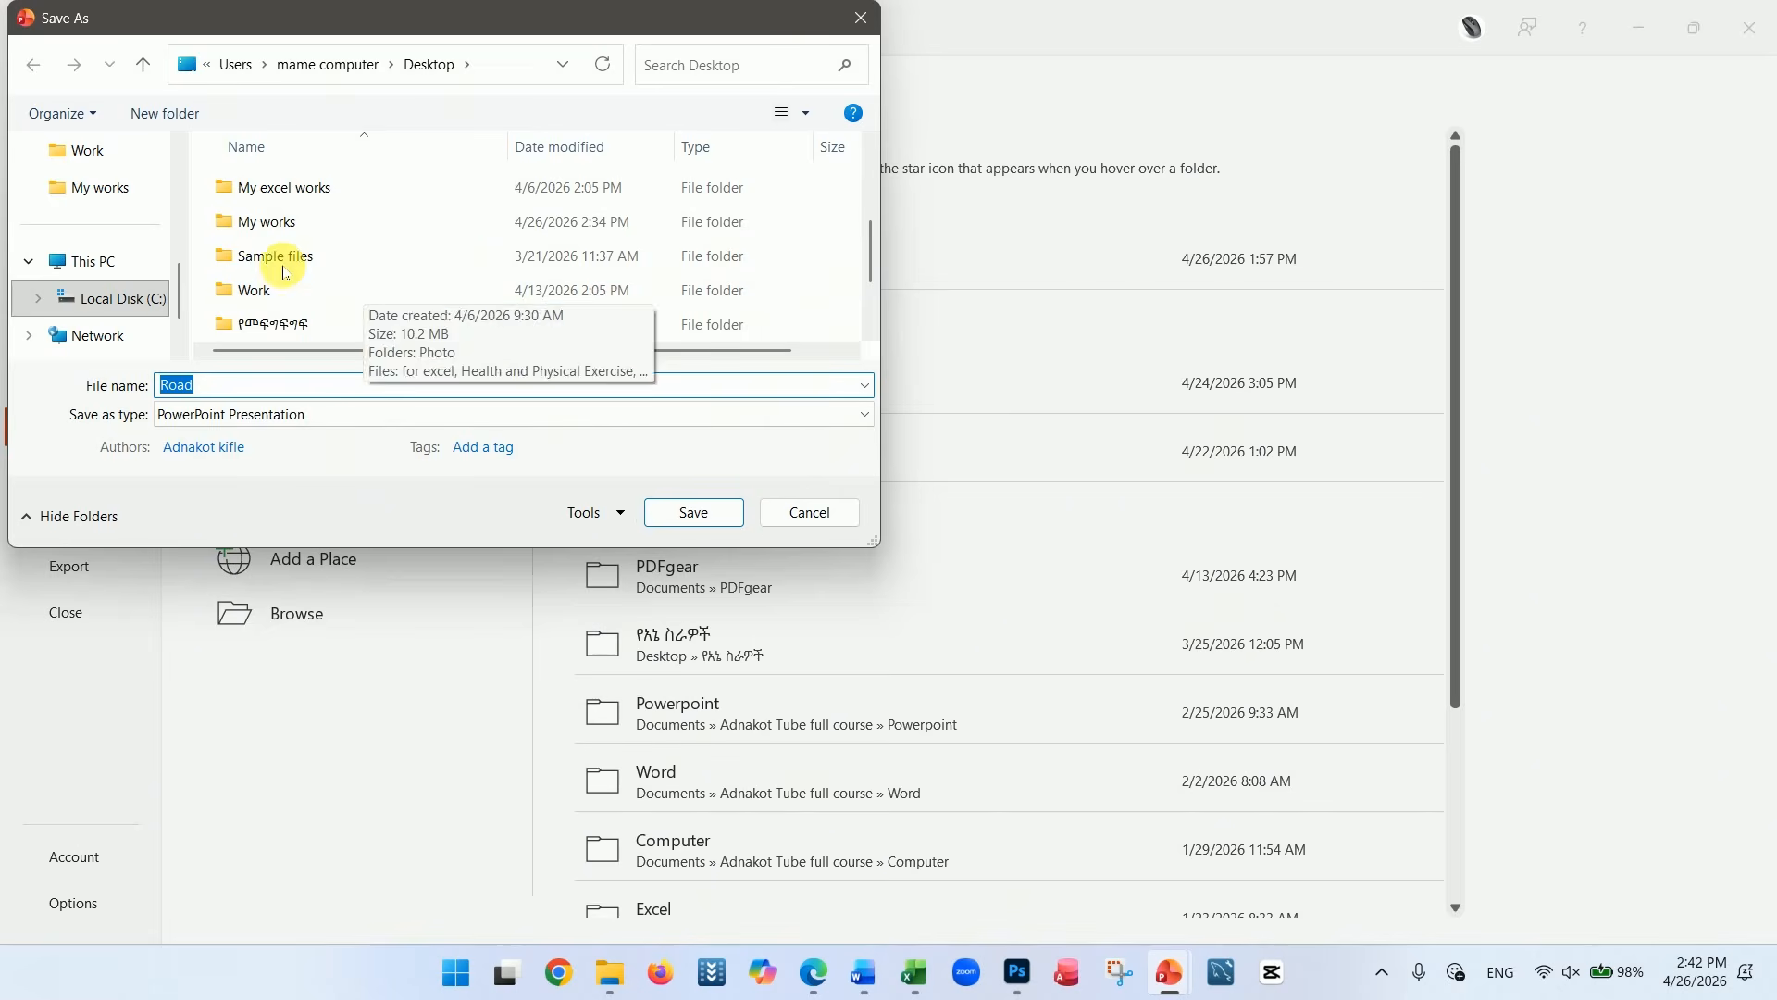
pyautogui.click(271, 229)
pyautogui.doubleClick(271, 229)
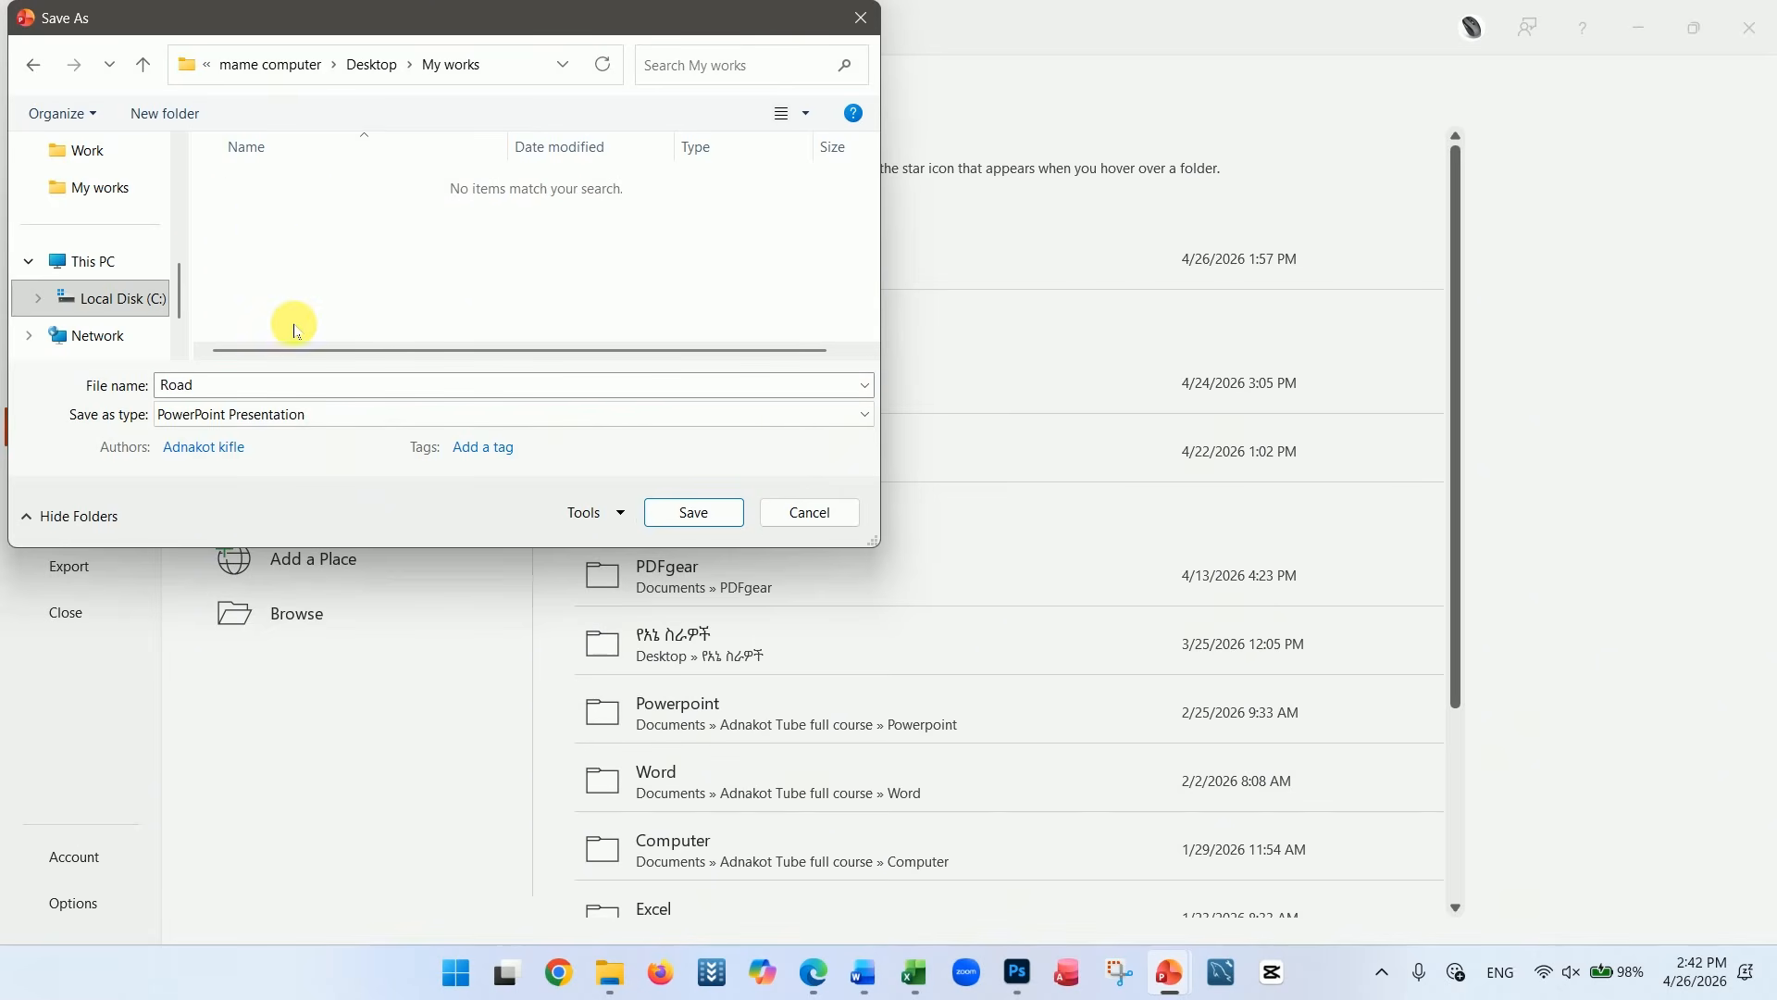
# Name the presentation file Road pres and save it as a PowerPoint Presentation
pyautogui.doubleClick(234, 385)
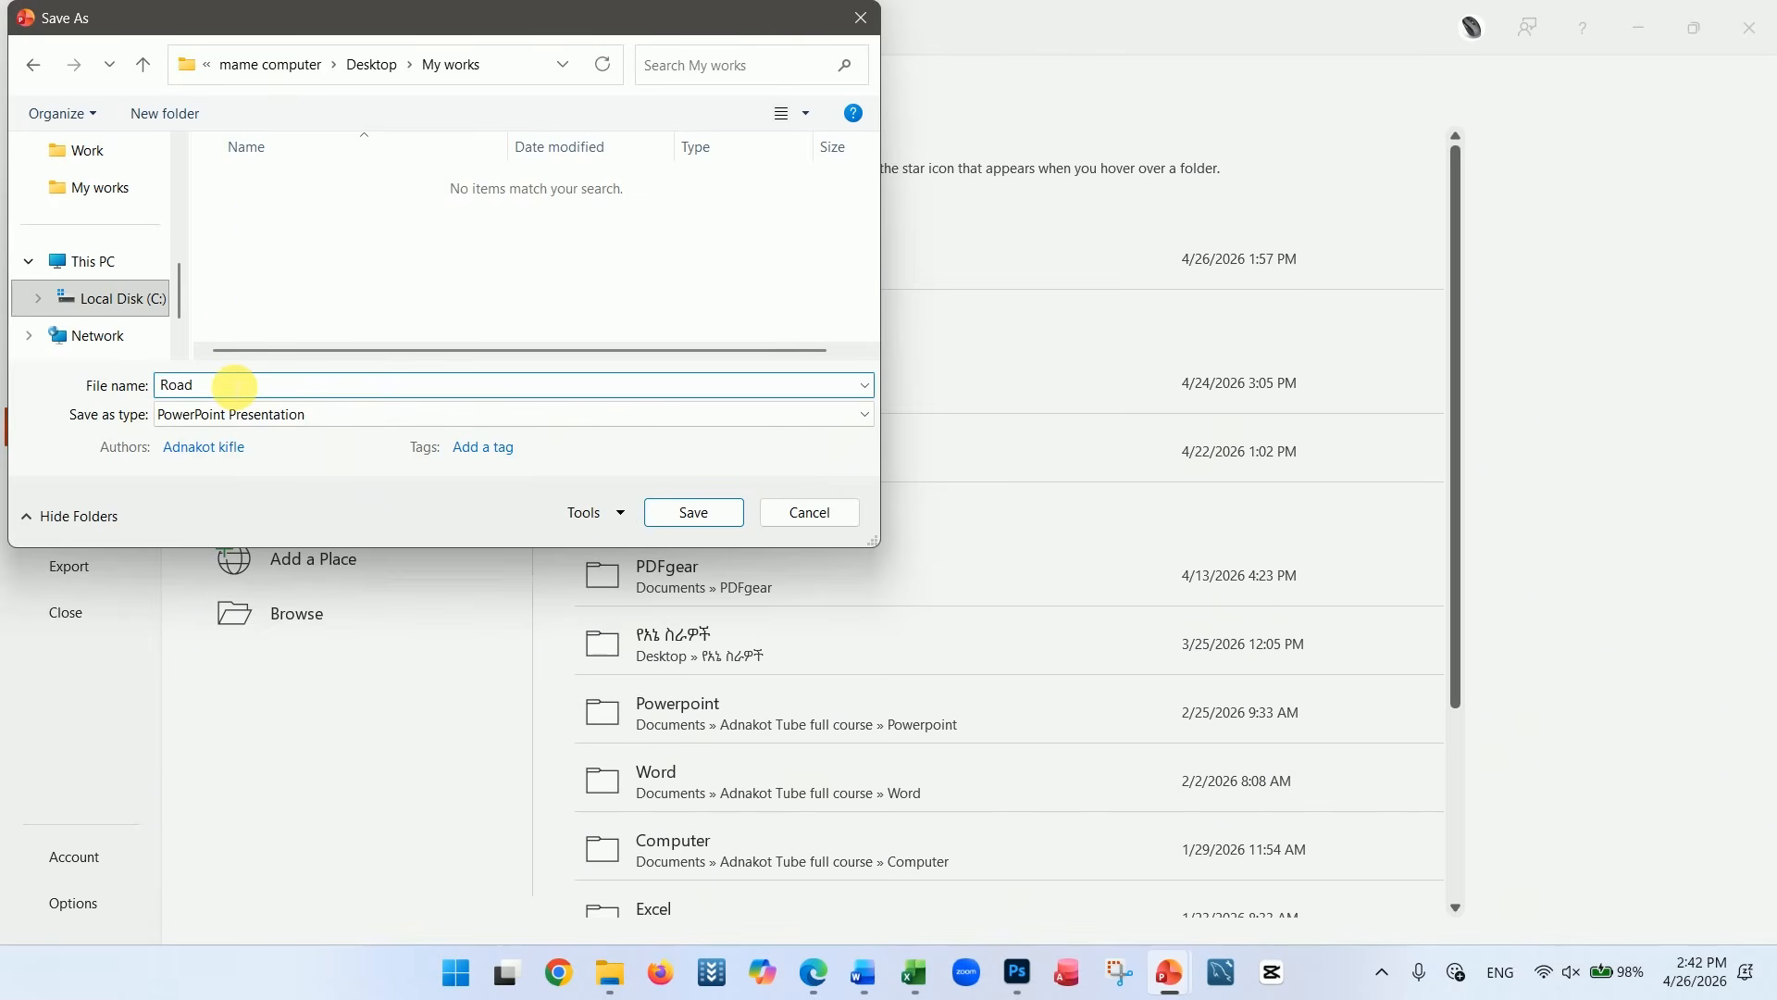
pyautogui.write('pre')
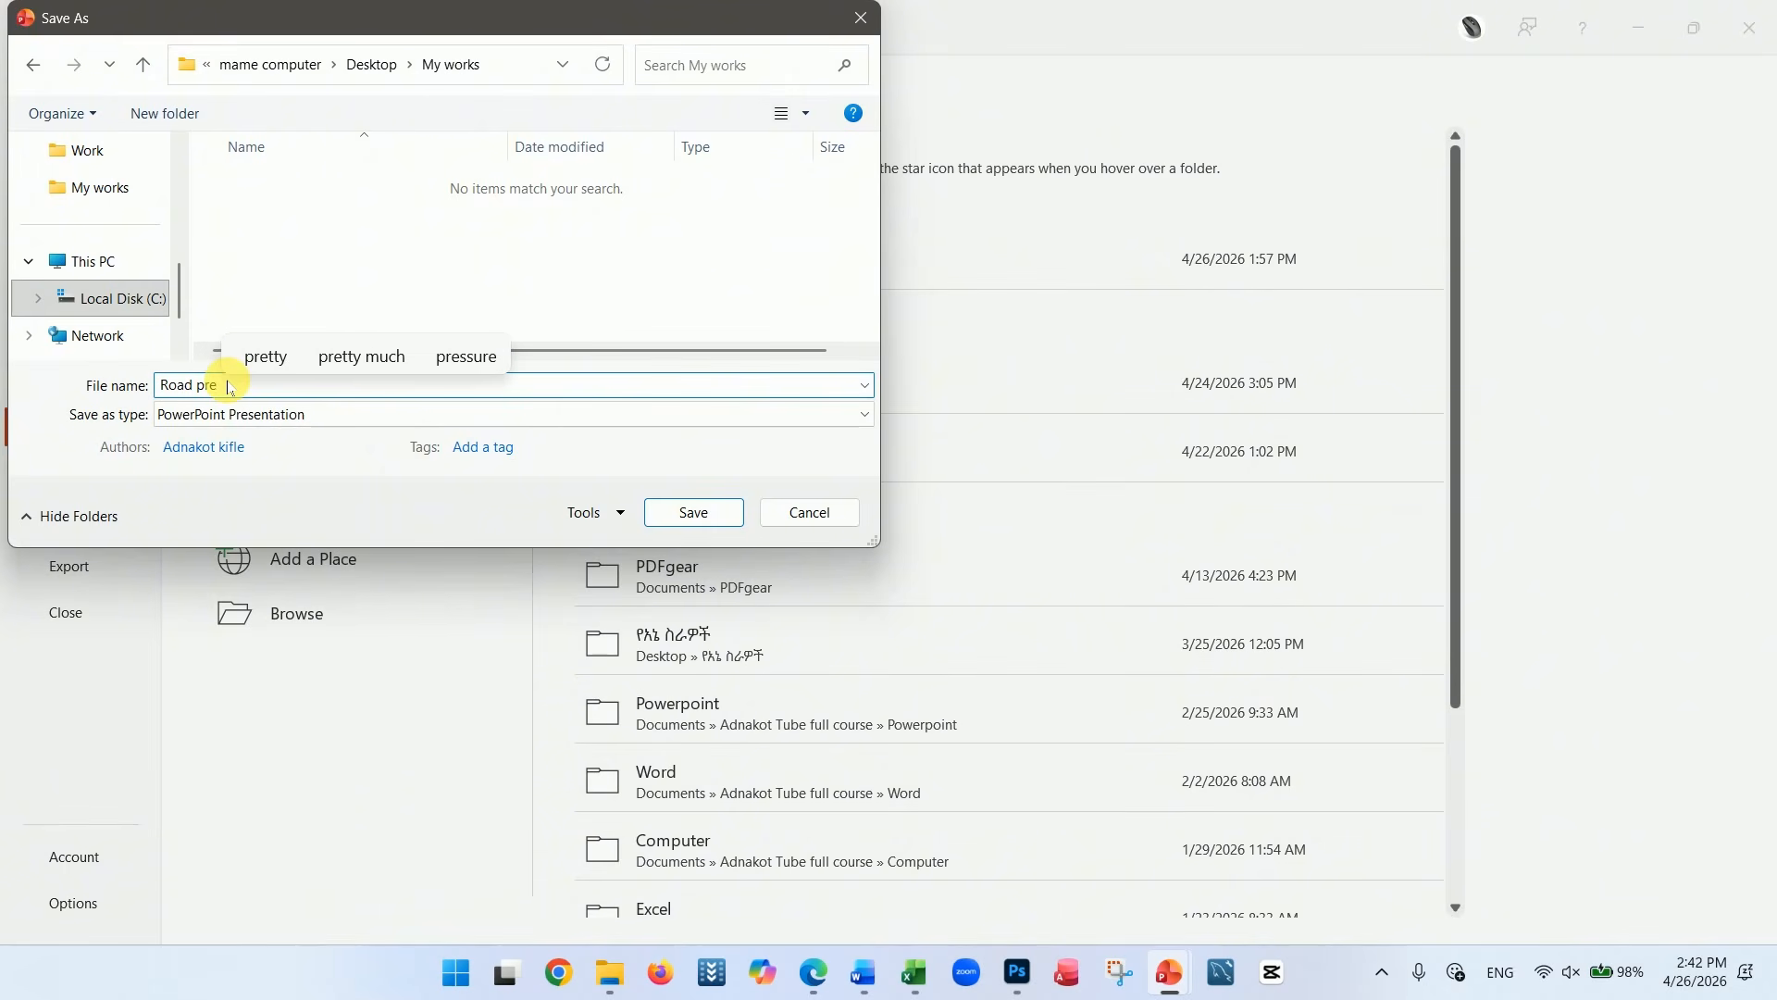
pyautogui.write('s')
pyautogui.click(689, 511)
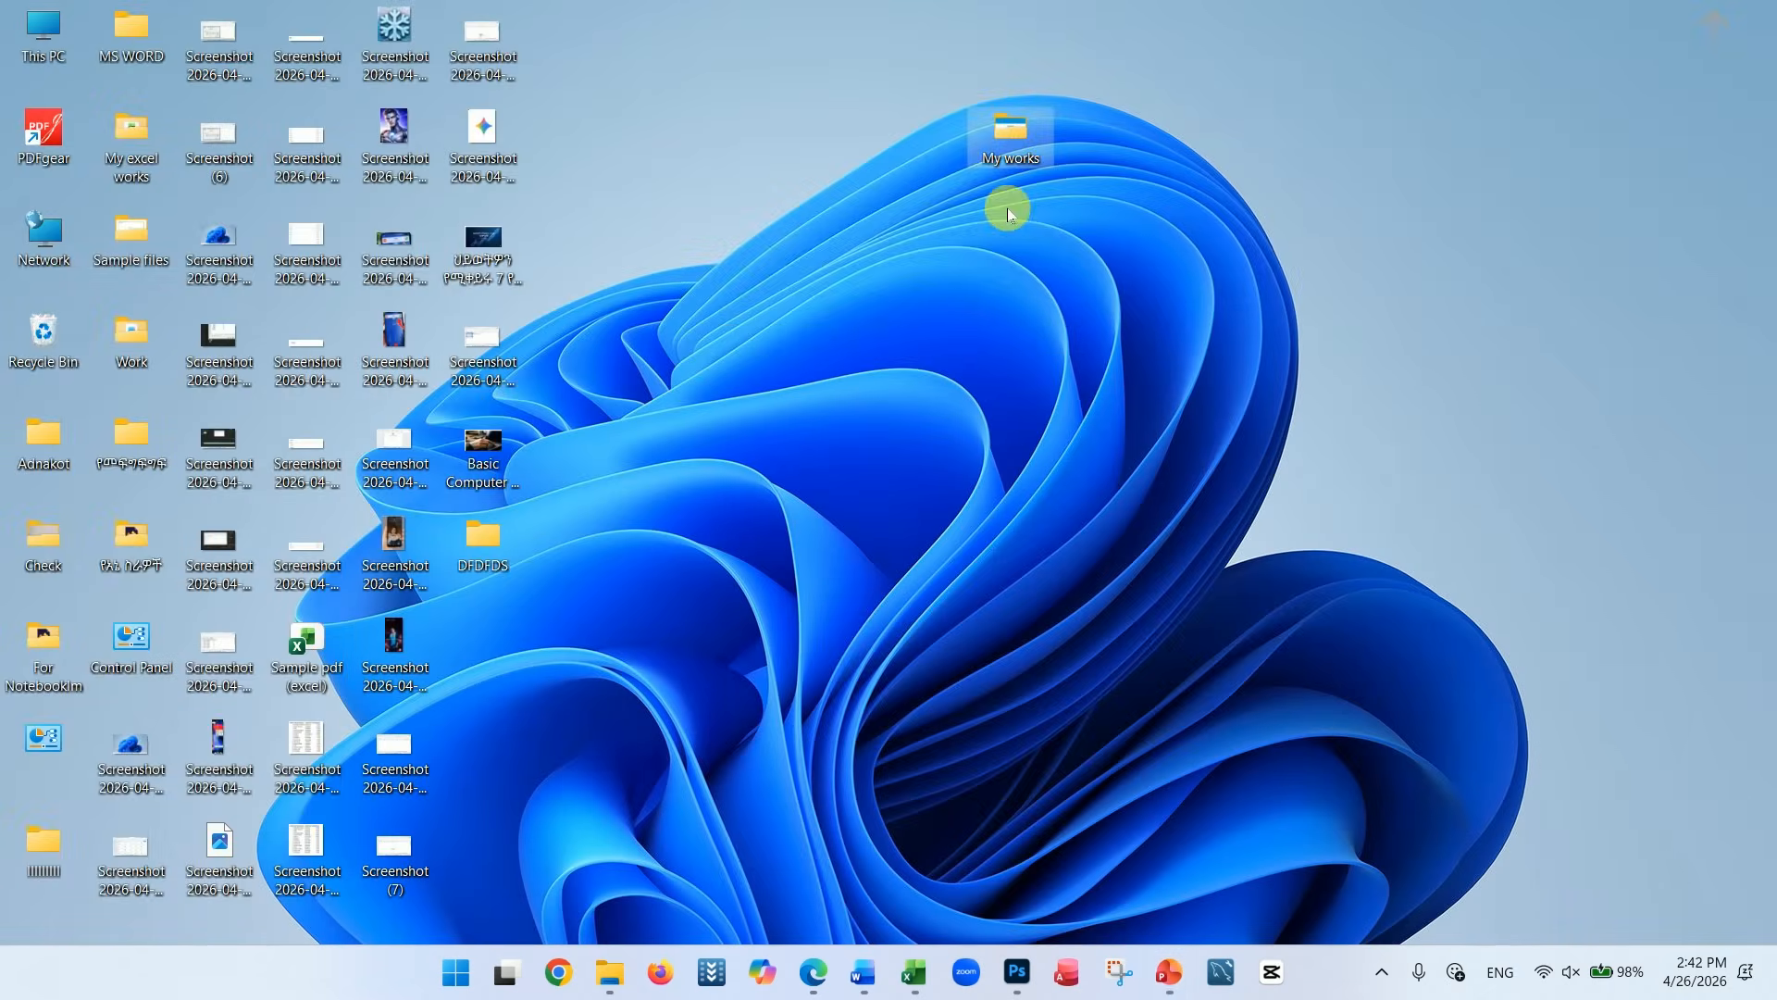
# Open the My works folder from the Windows desktop and create a folder named Excel inside it
pyautogui.click(1011, 143)
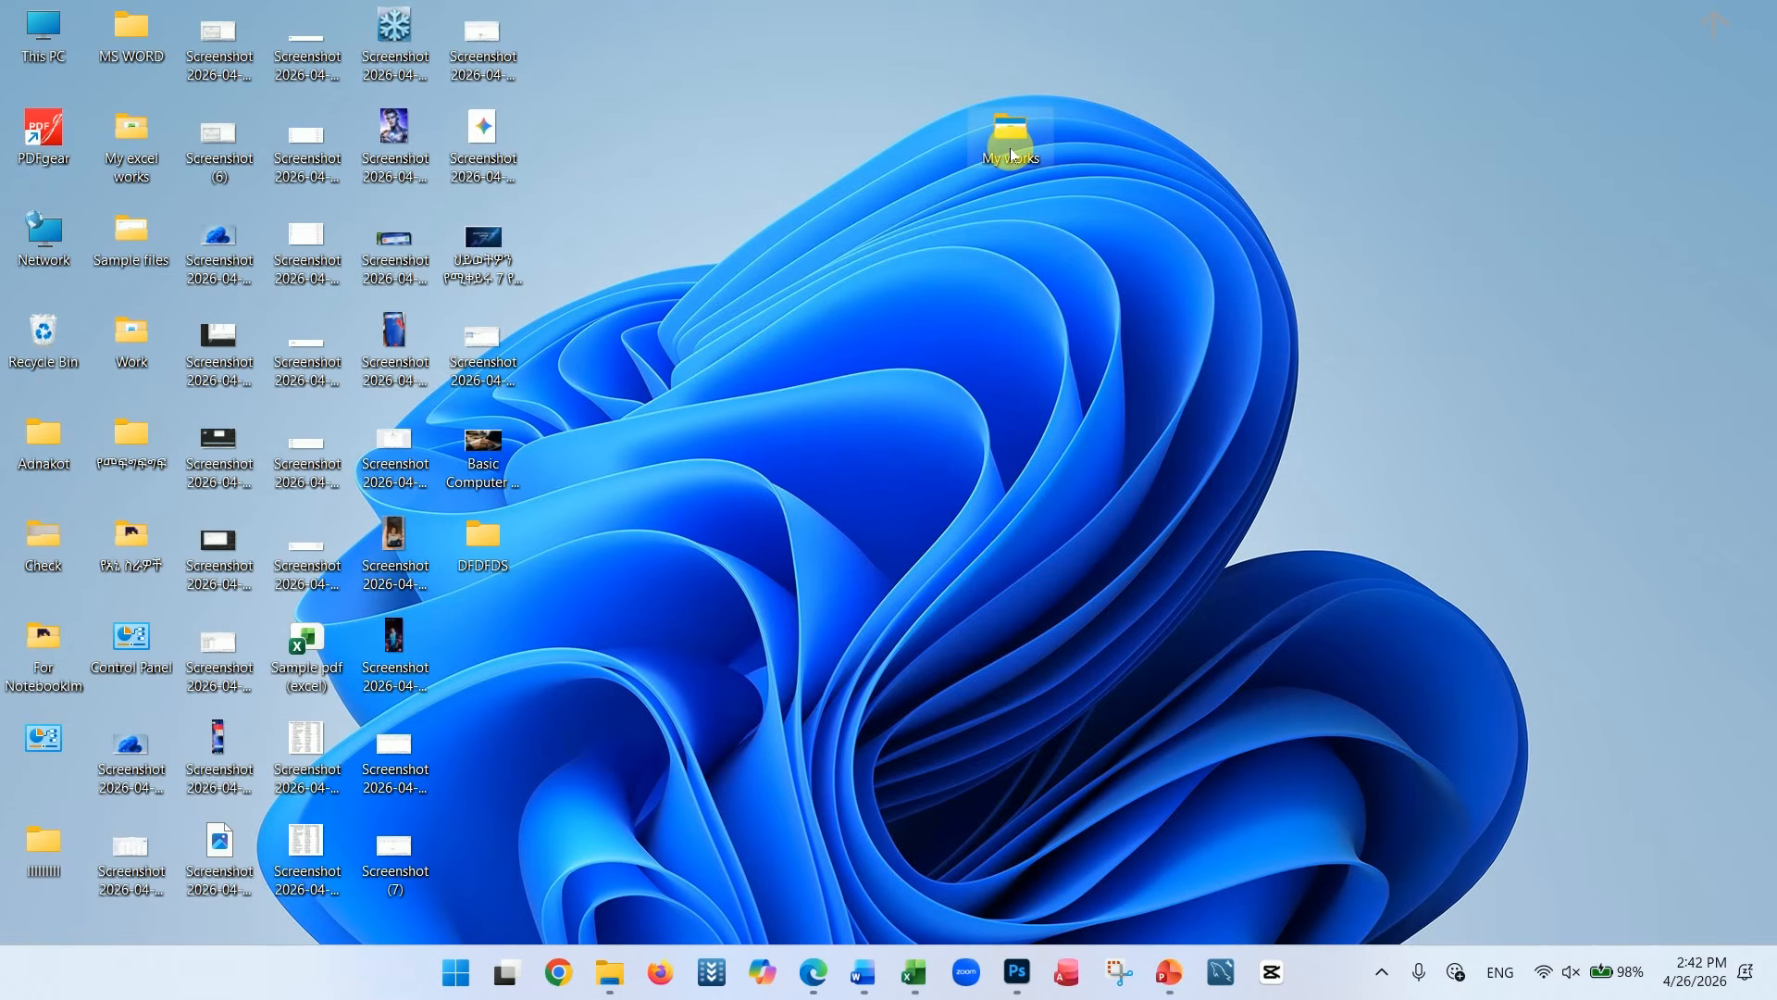
pyautogui.doubleClick(1013, 154)
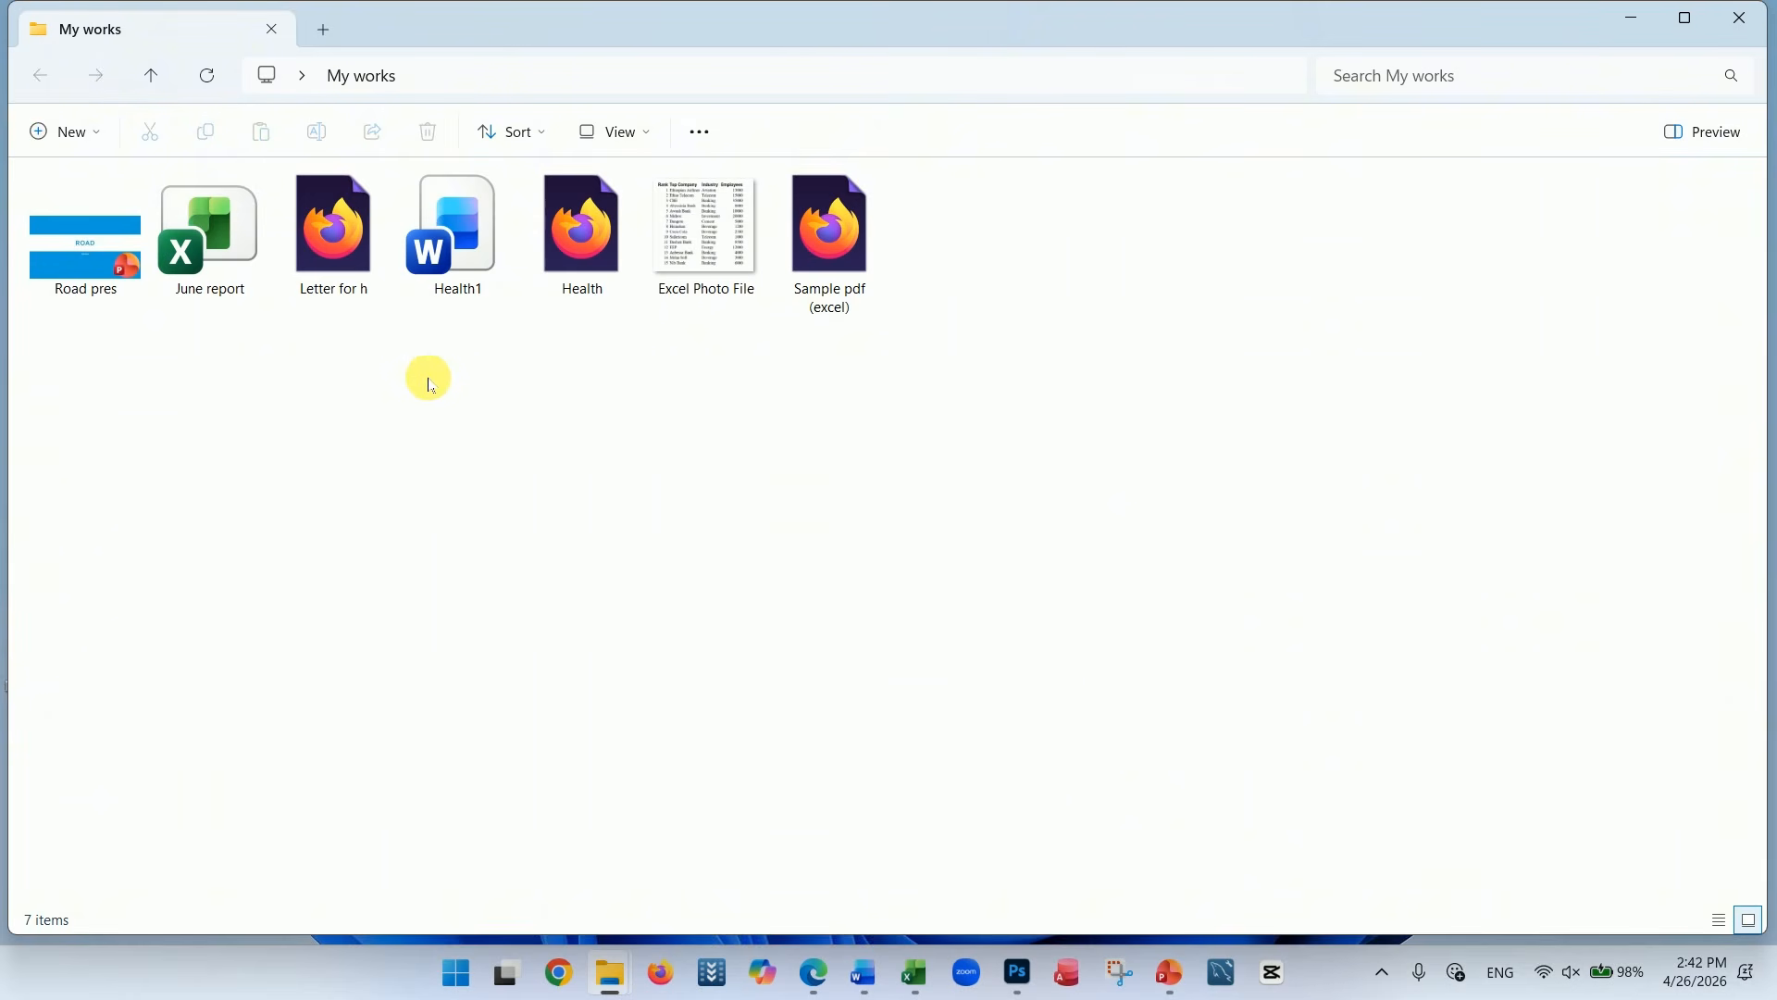
pyautogui.rightClick(371, 379)
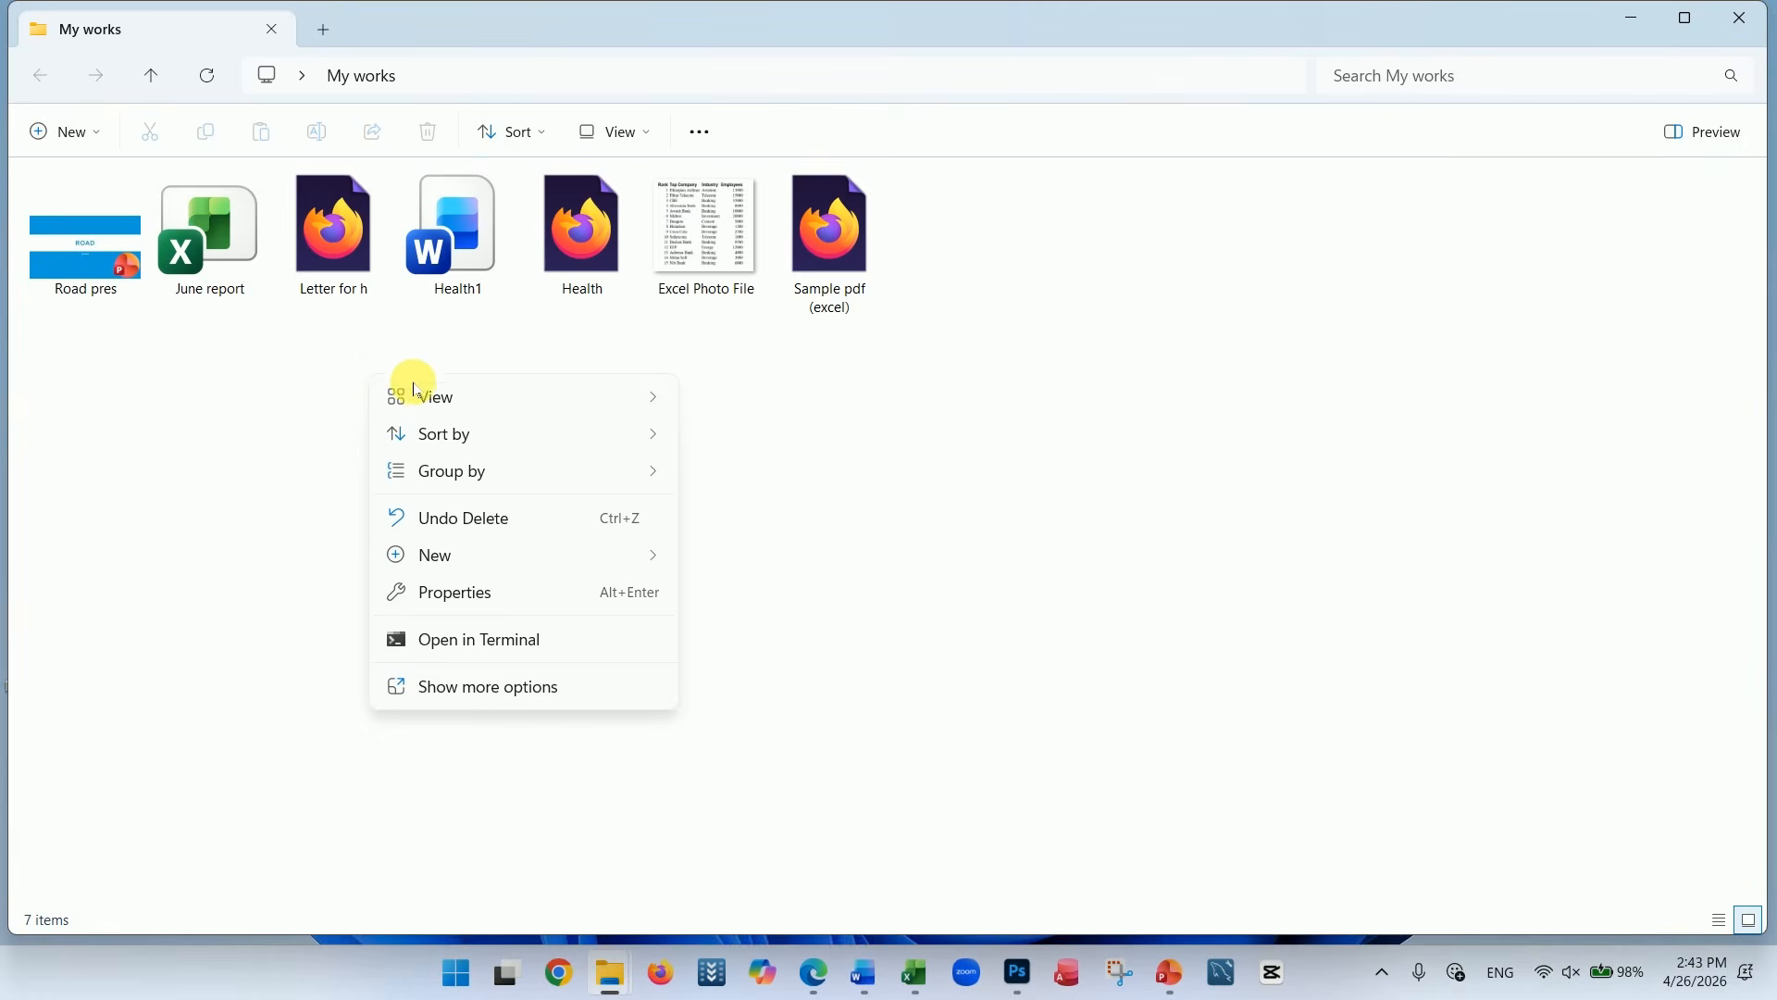
pyautogui.moveTo(459, 559)
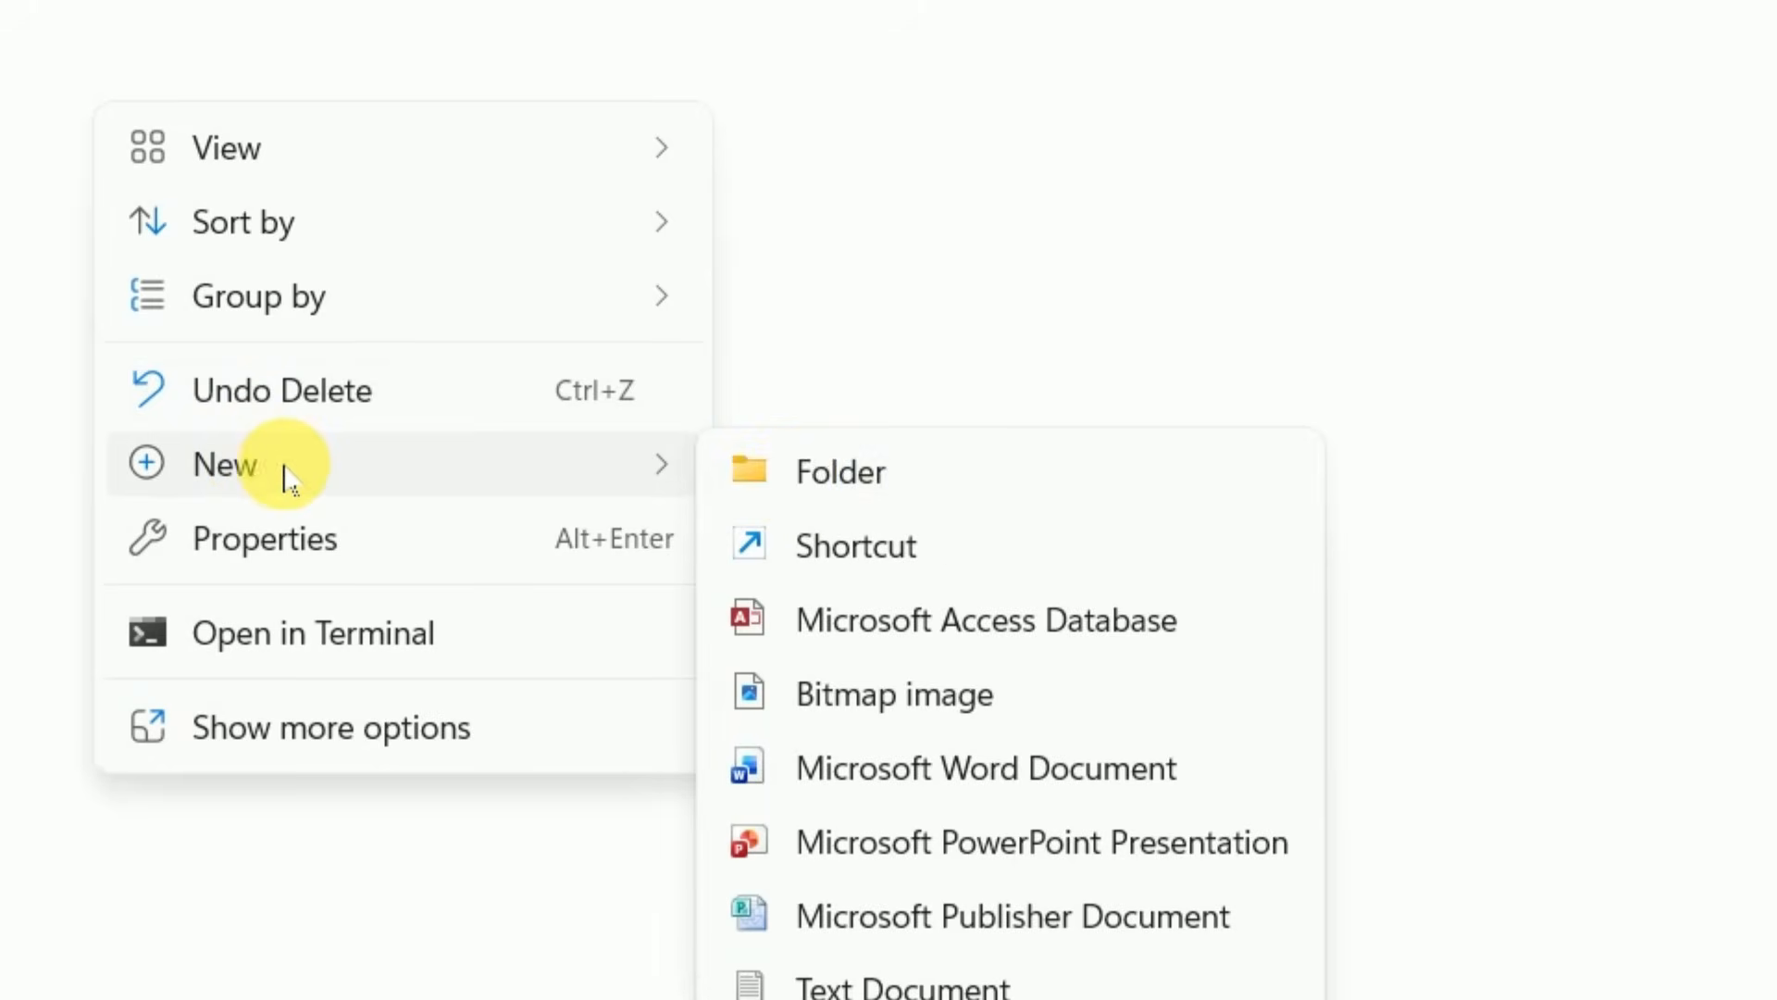
pyautogui.click(813, 490)
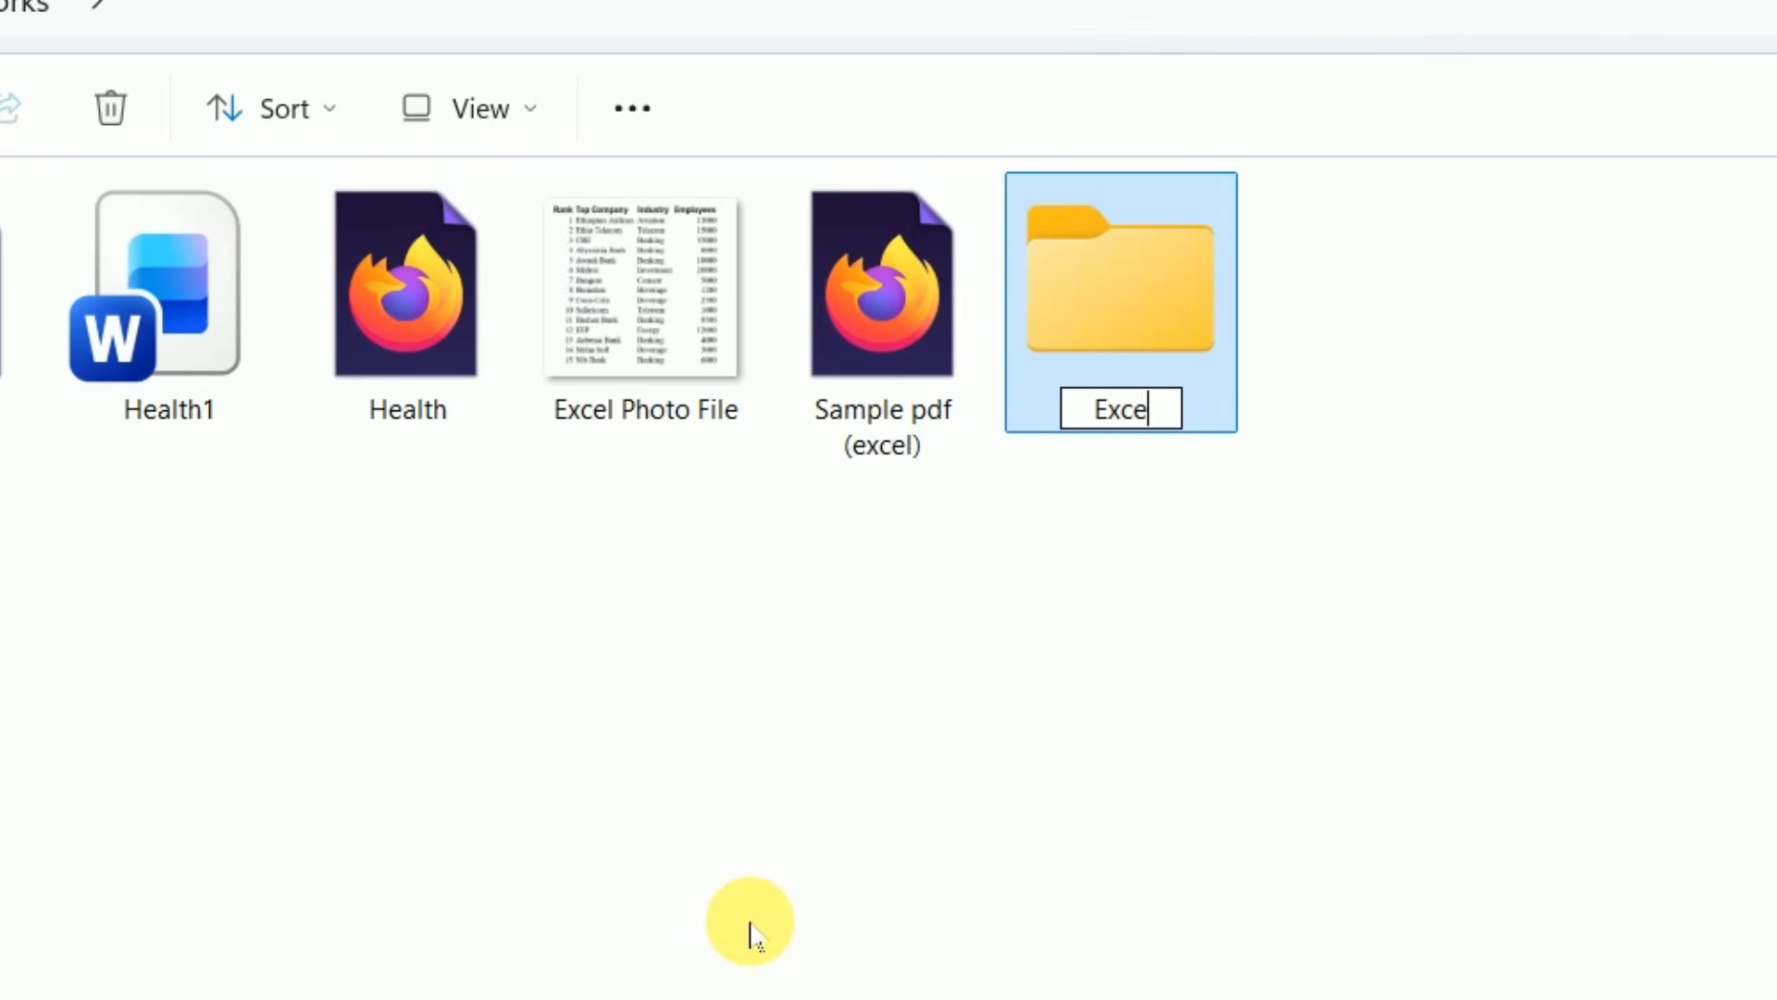
pyautogui.click(755, 934)
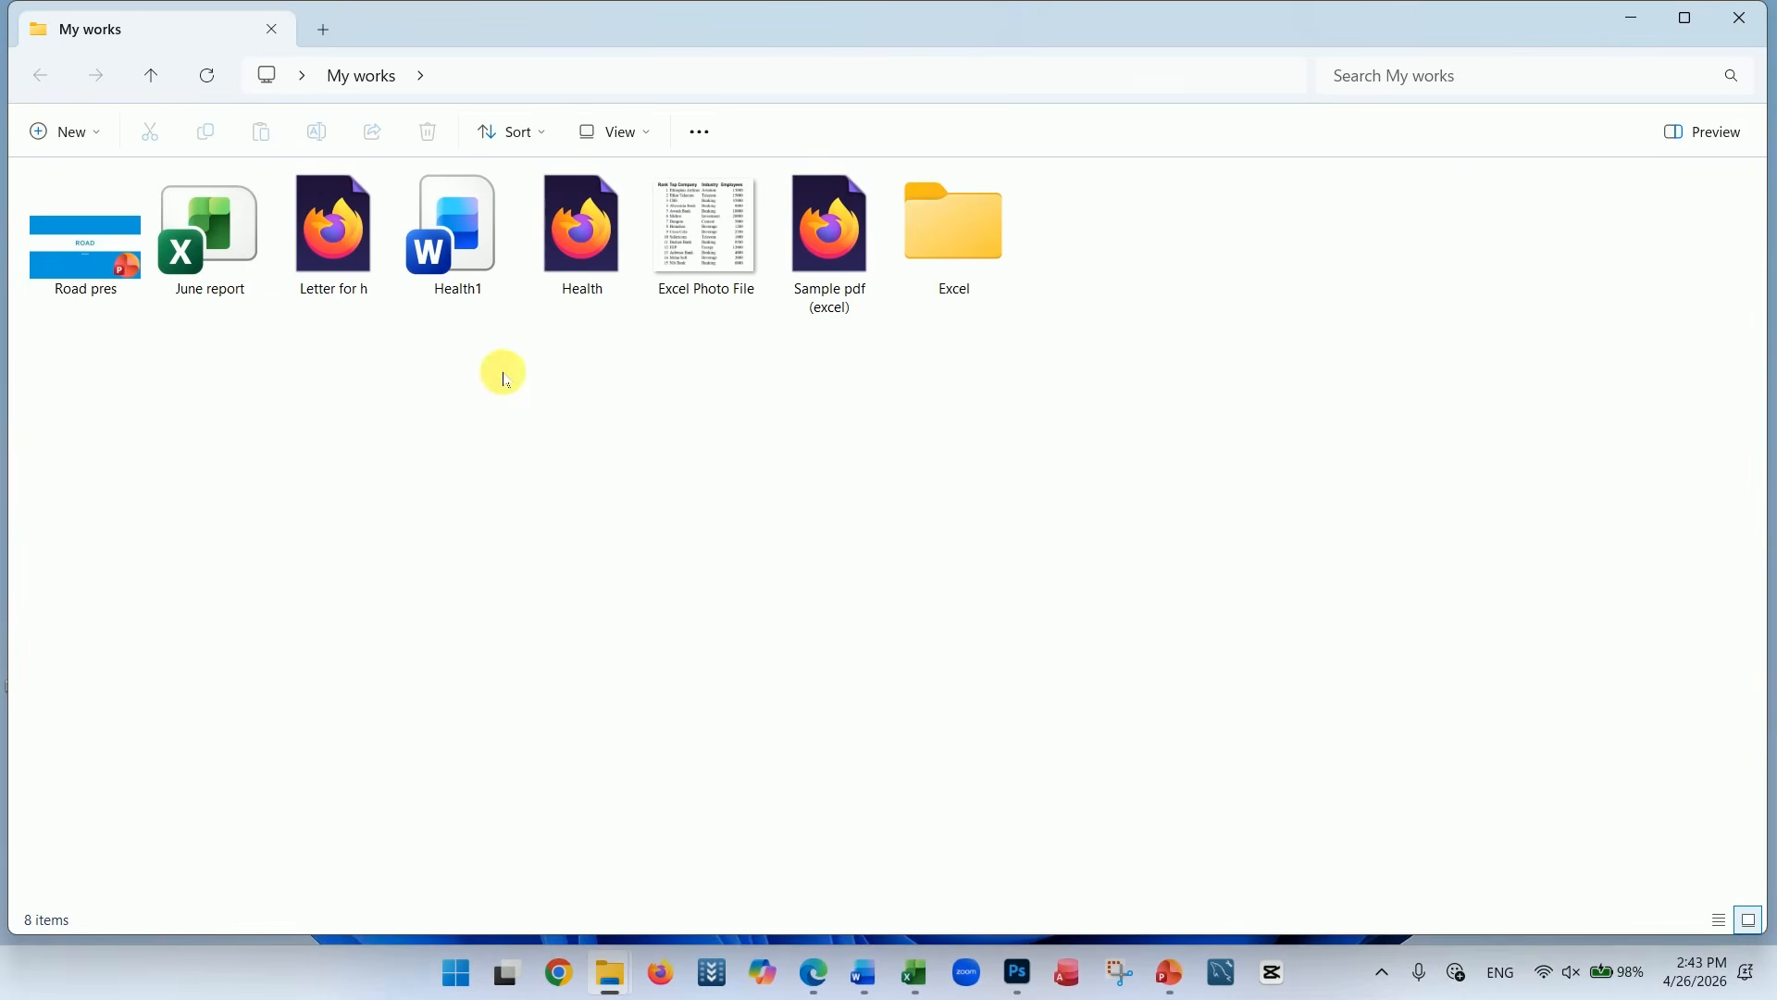
# Move the June report workbook into the Excel folder, closing the workbook in Excel and retrying the move
pyautogui.click(236, 300)
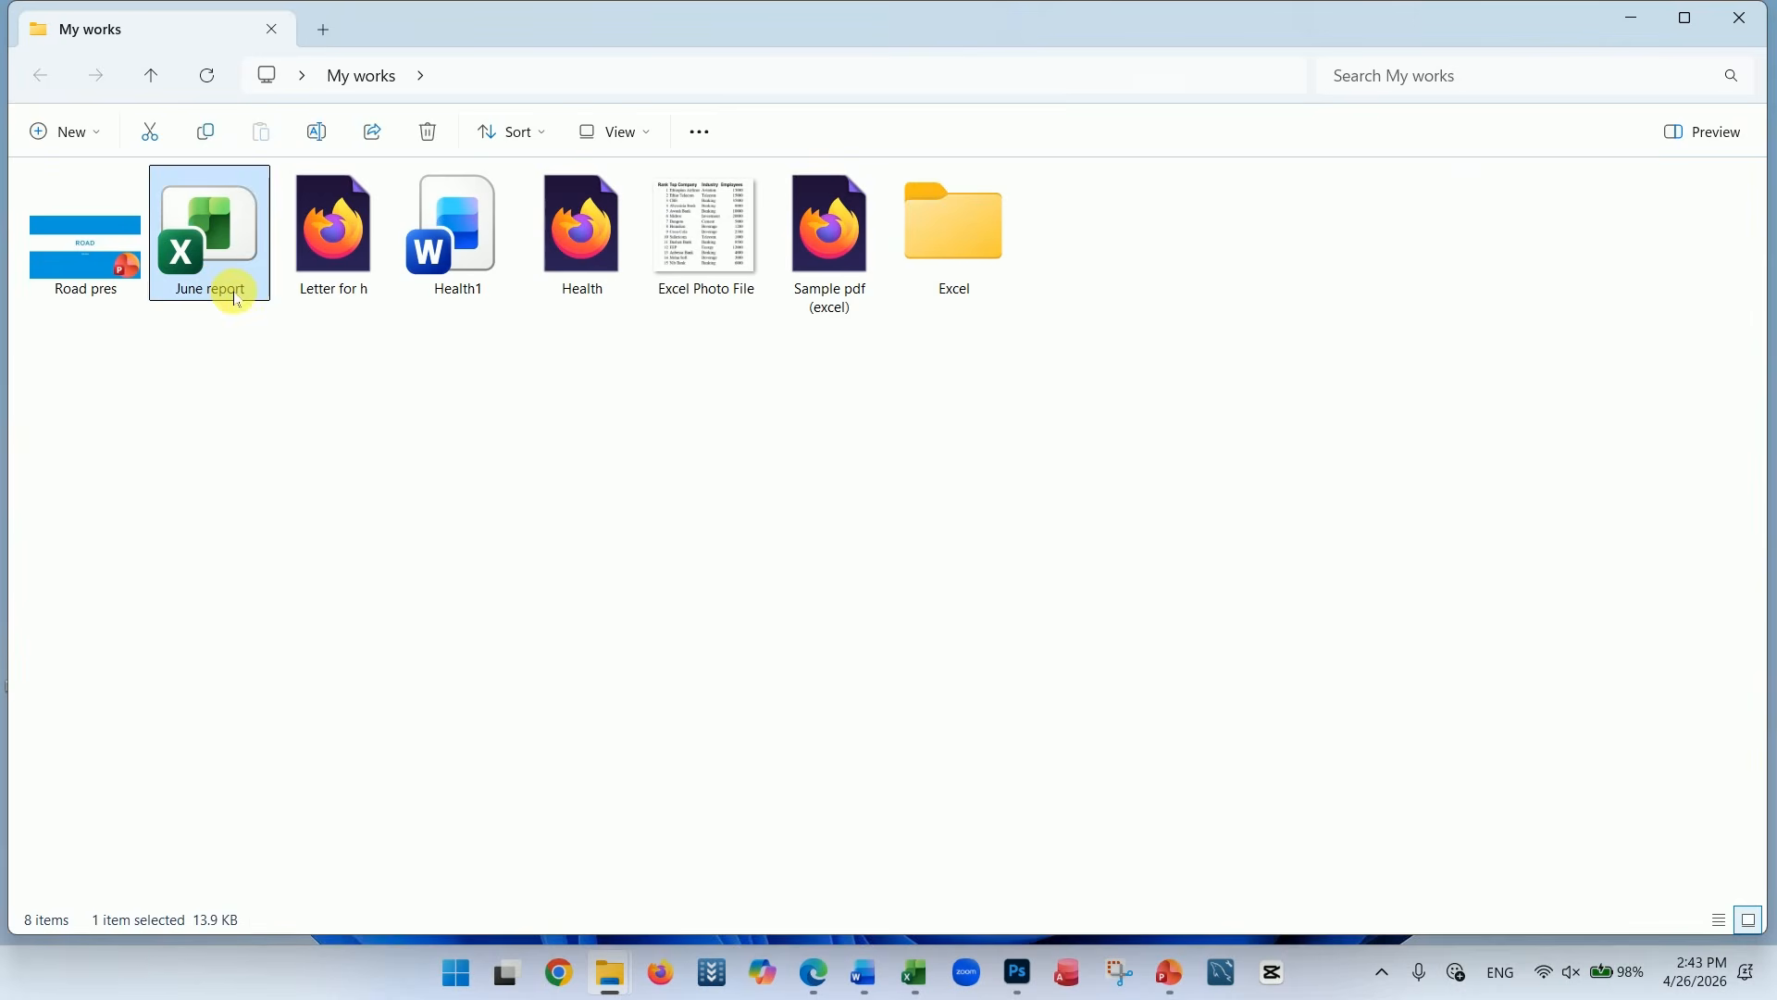
pyautogui.moveTo(236, 301); pyautogui.dragTo(953, 270)
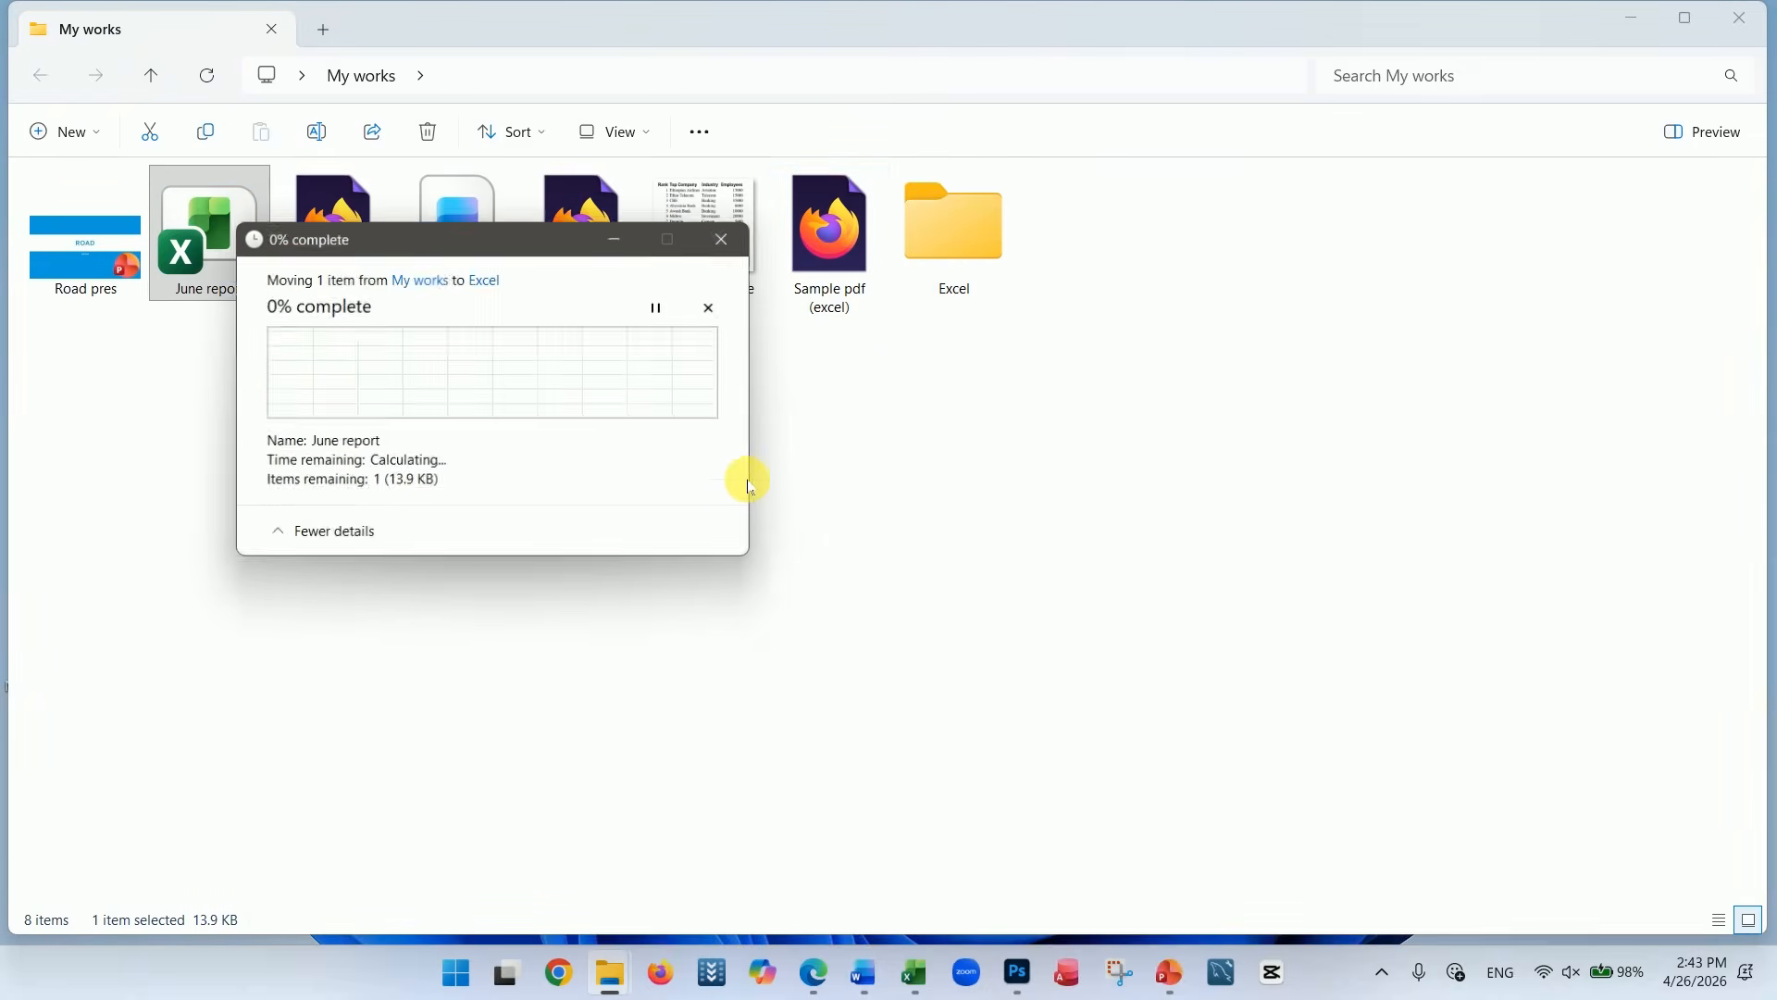
pyautogui.click(556, 452)
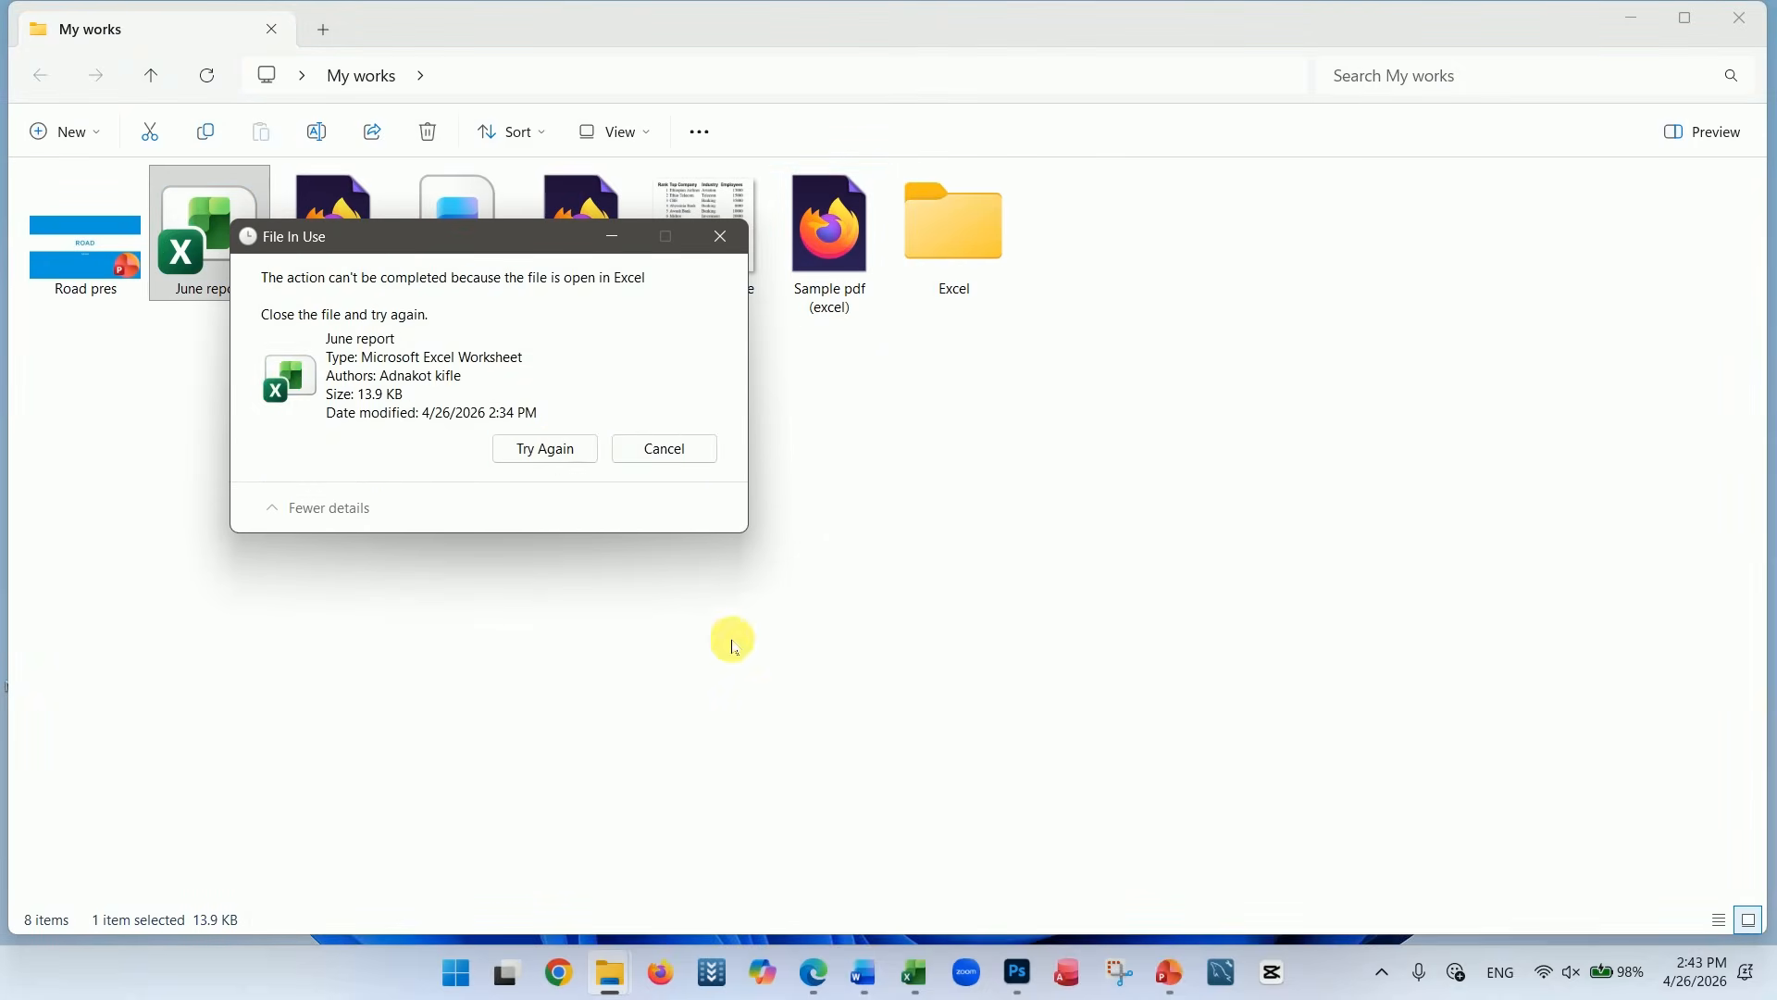
pyautogui.click(915, 970)
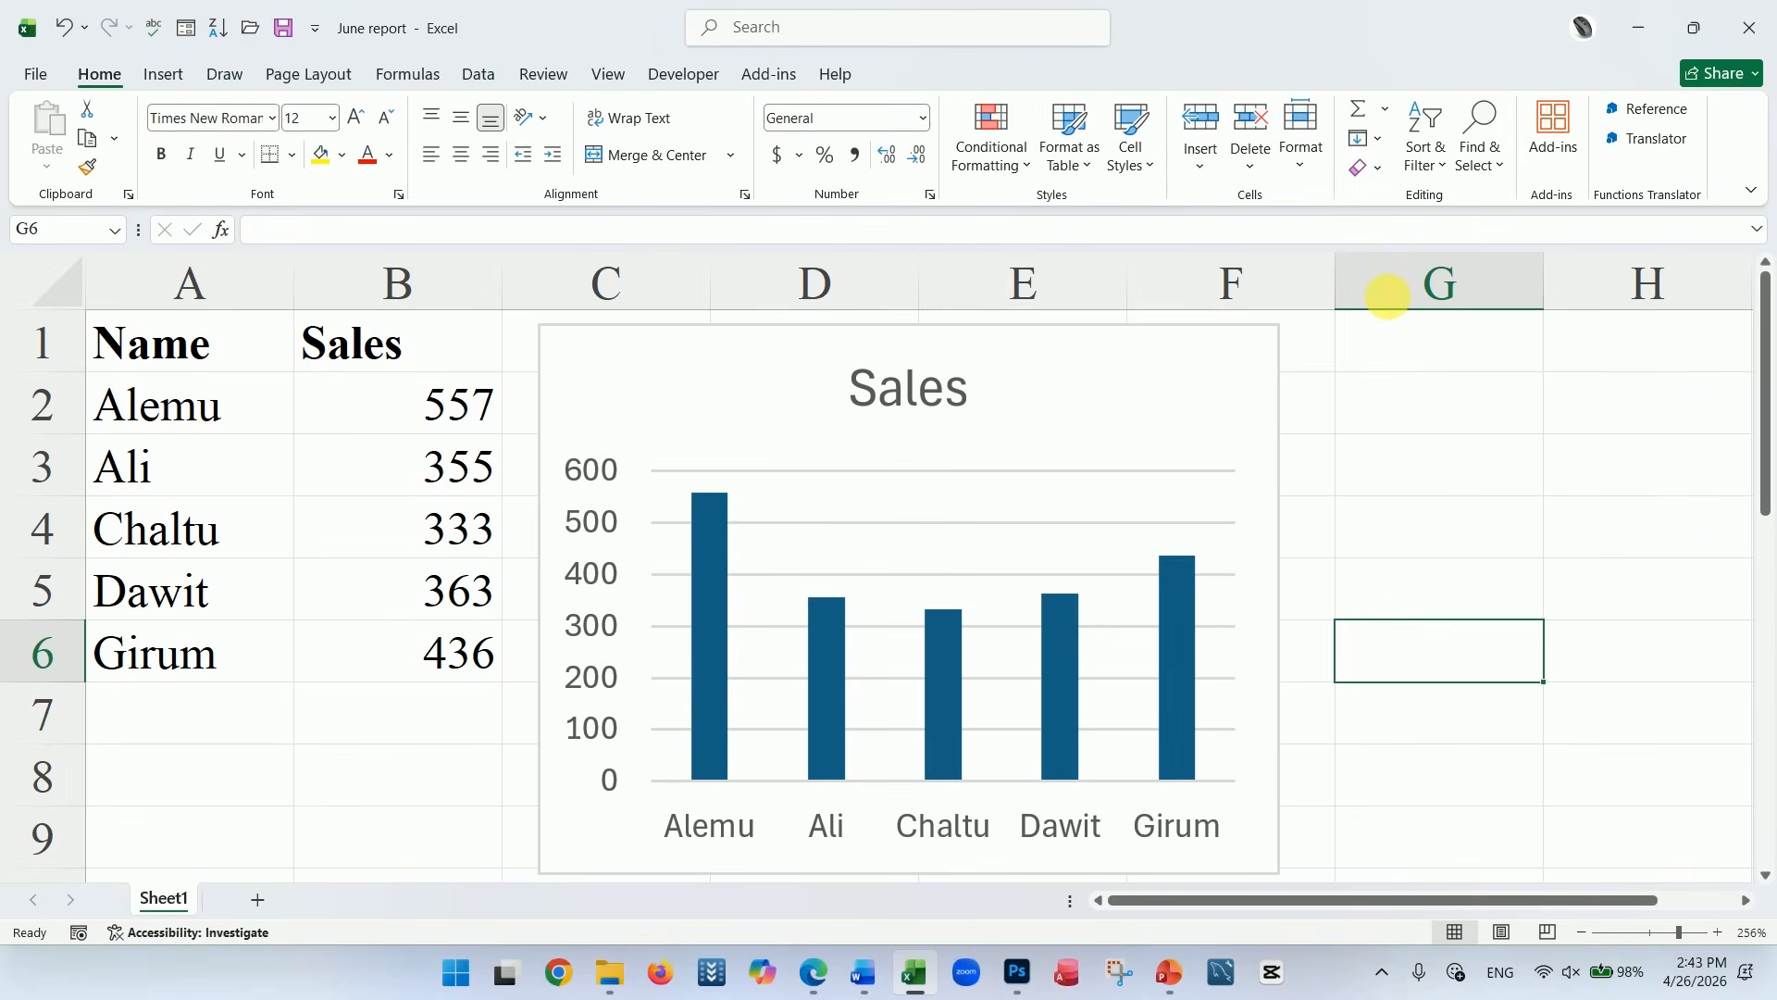
pyautogui.click(1744, 28)
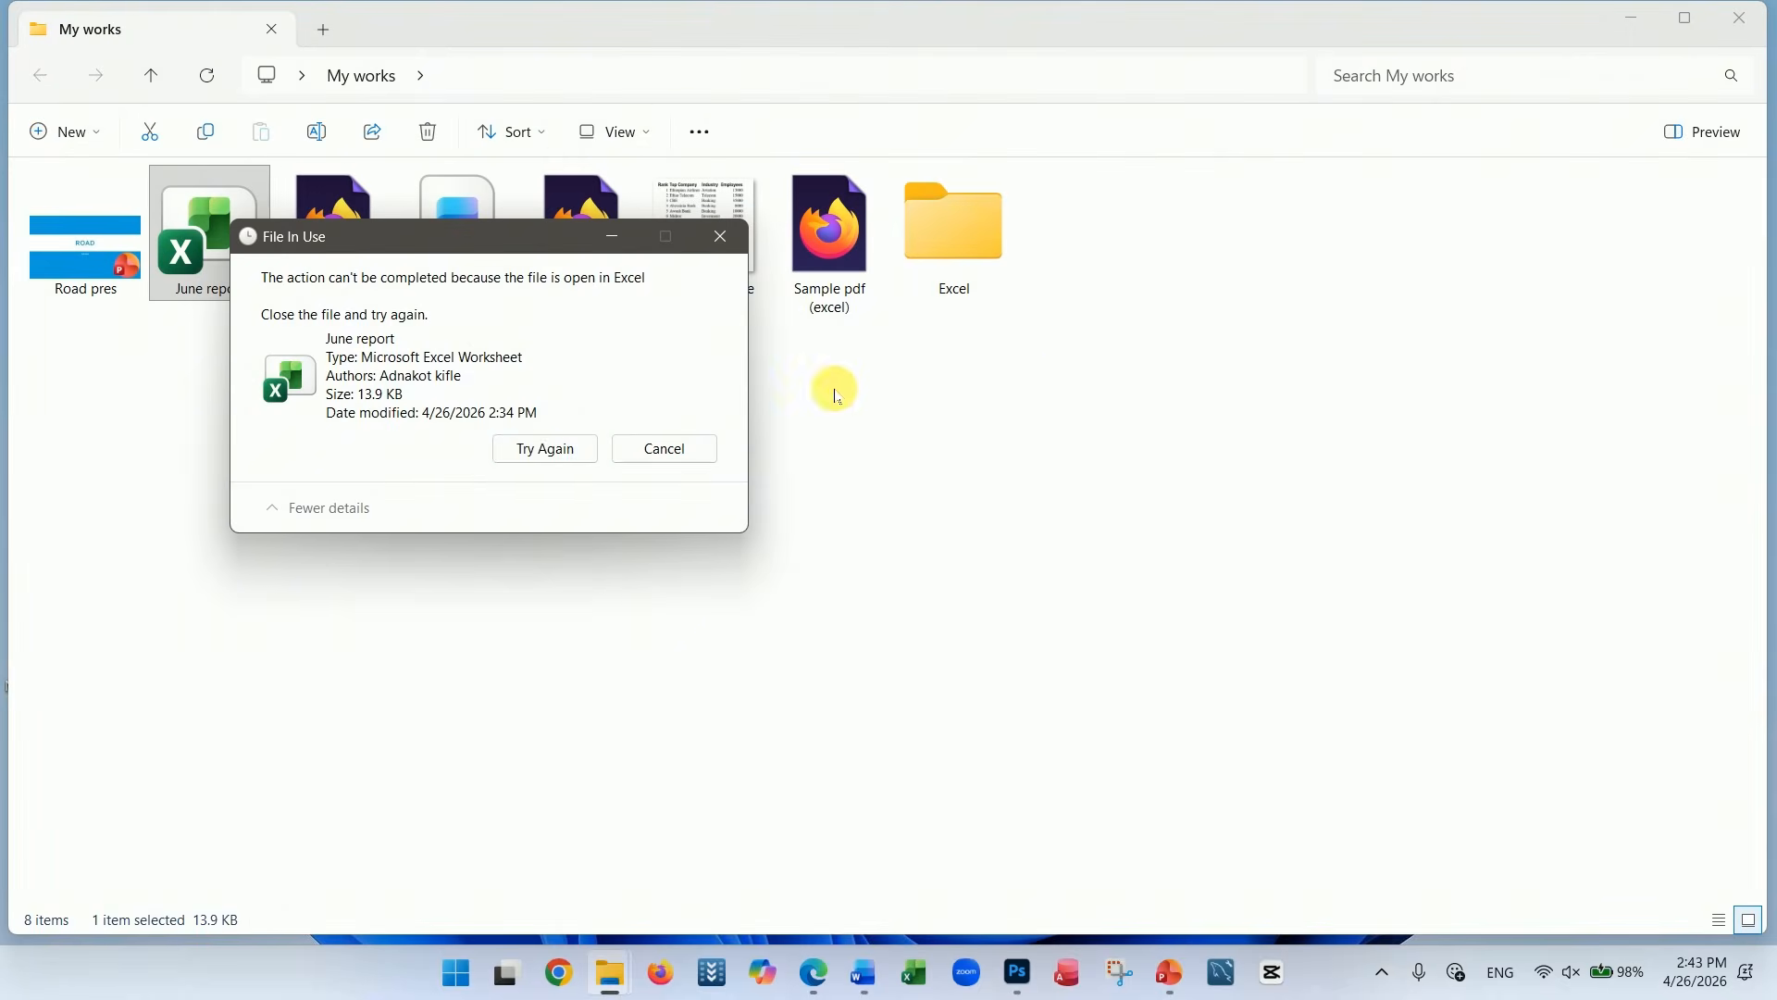
pyautogui.click(541, 450)
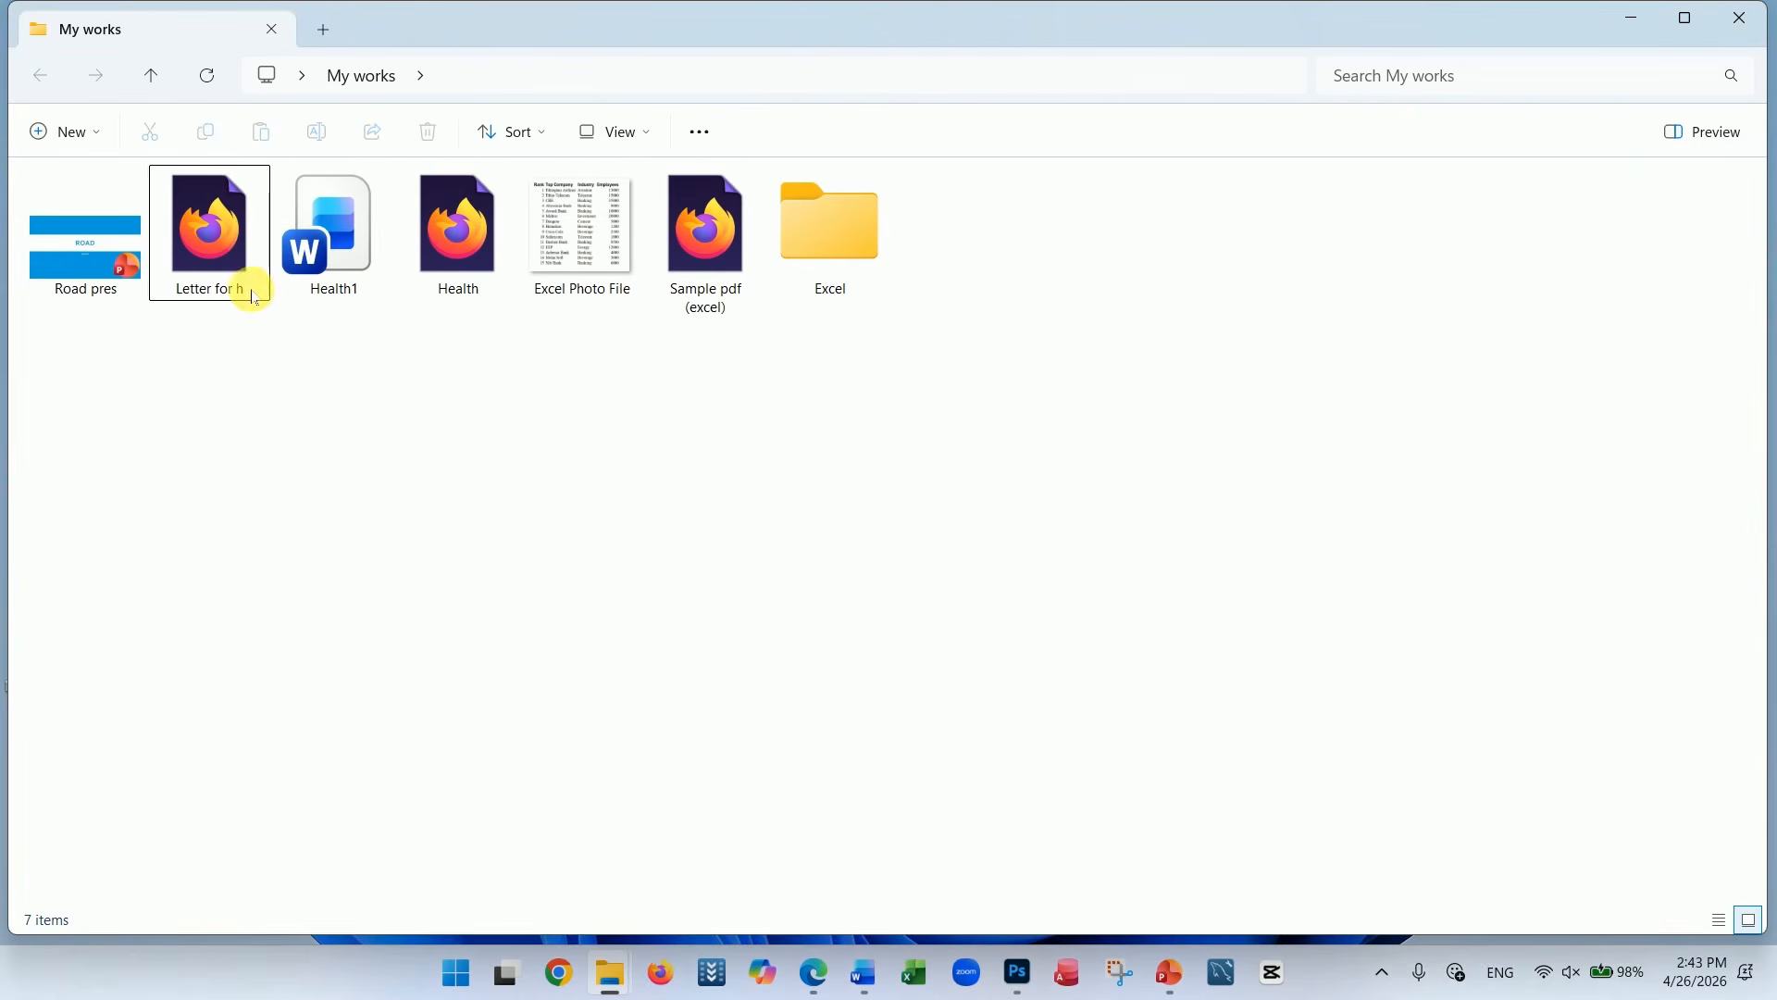
# Create another folder in My works and name it Pdf
pyautogui.rightClick(573, 453)
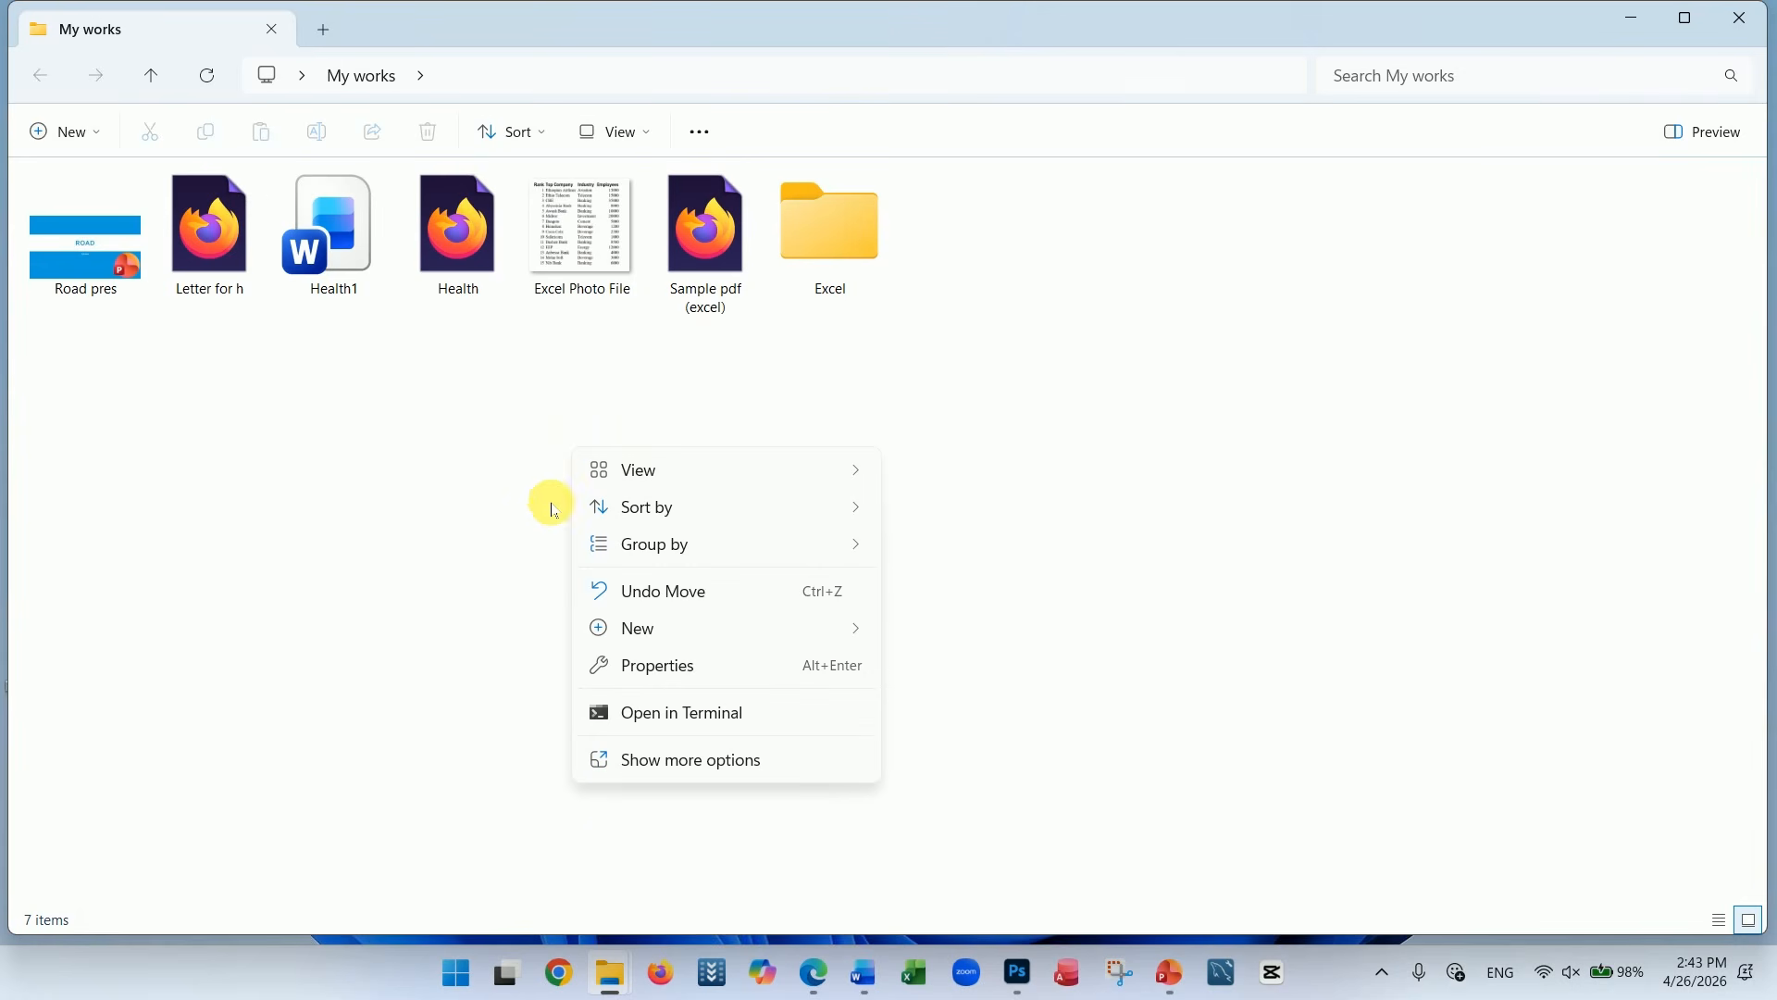
pyautogui.moveTo(805, 627)
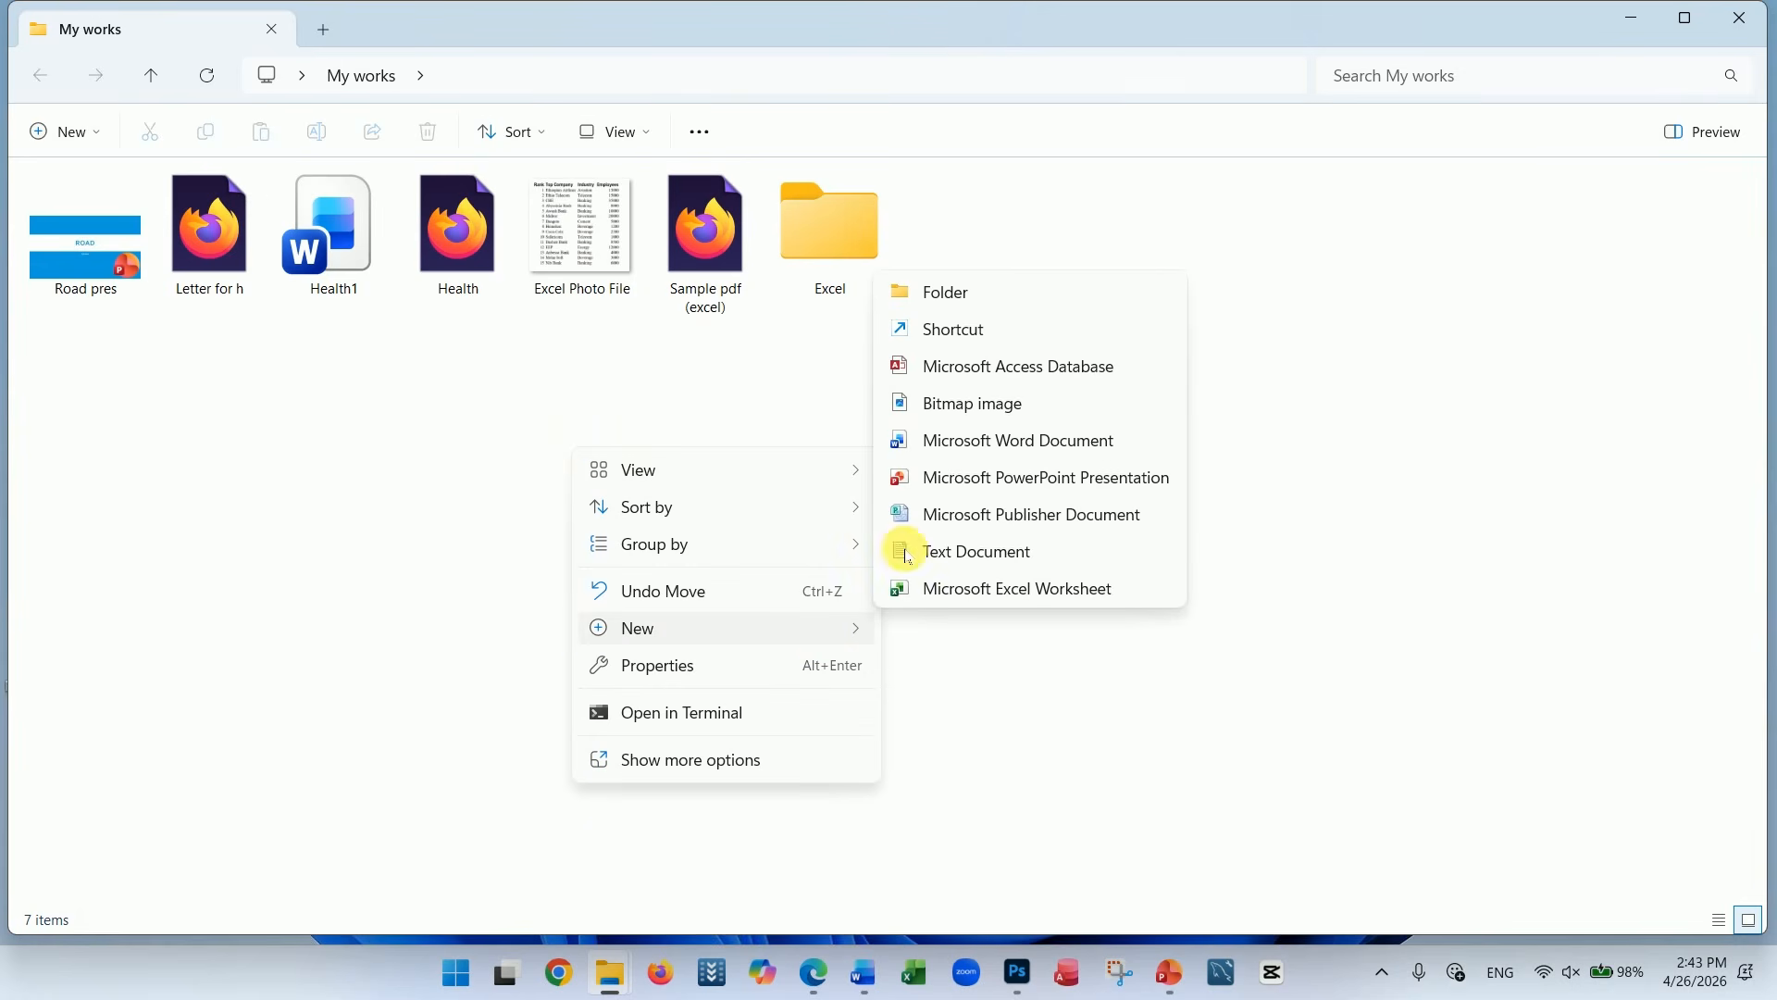
pyautogui.click(951, 294)
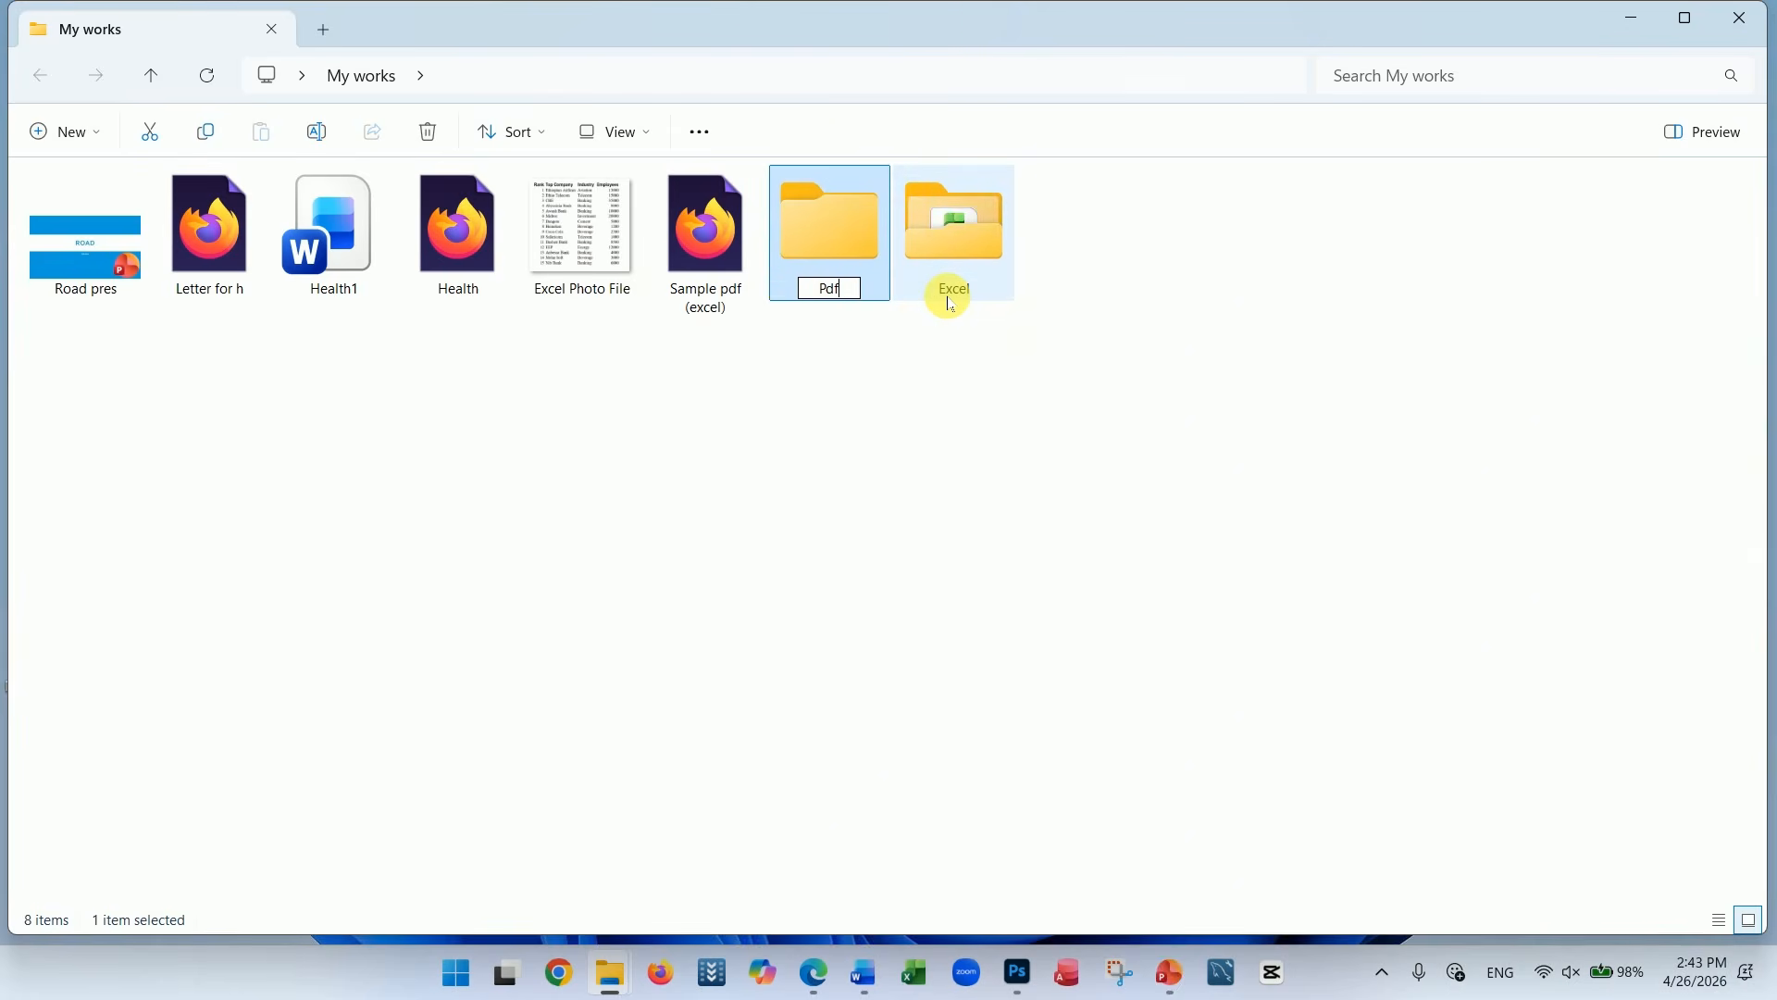
pyautogui.write('Pdf')
pyautogui.press('Return')
# Move the PDF files Letter for h, Health and Sample pdf (excel) together into the Pdf folder
pyautogui.click(211, 251)
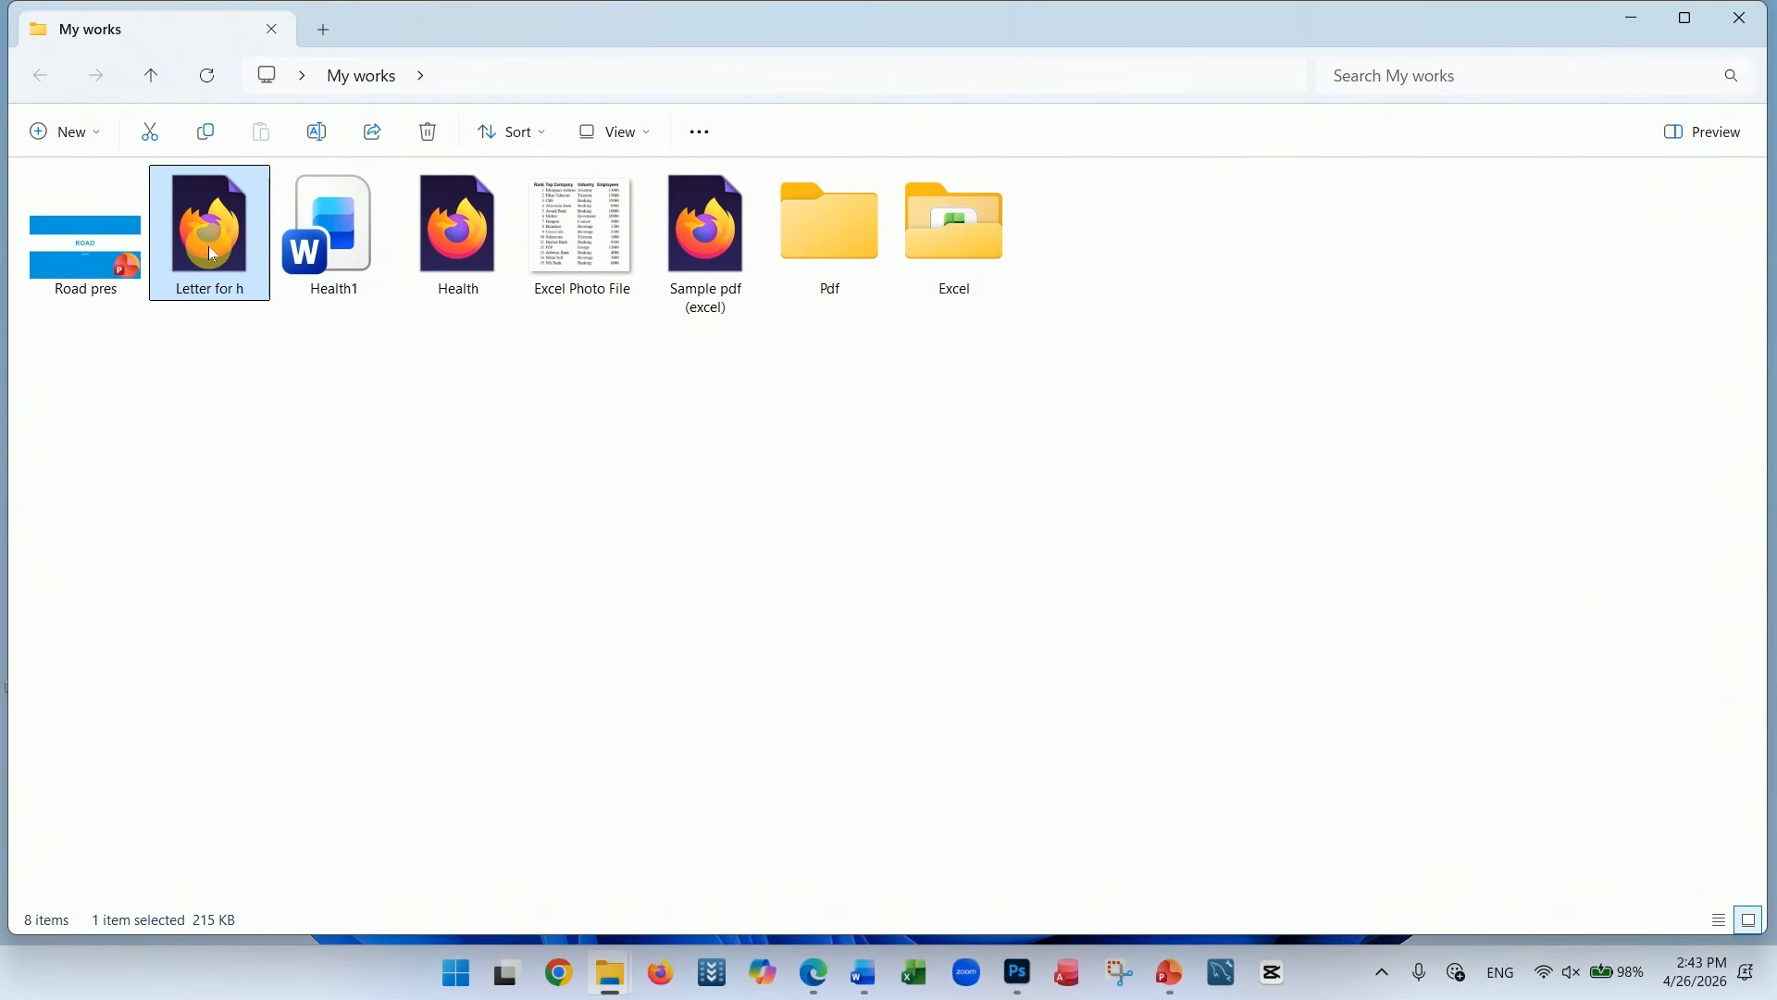
pyautogui.keyDown('ctrl'); pyautogui.click(454, 230); pyautogui.keyUp('ctrl')
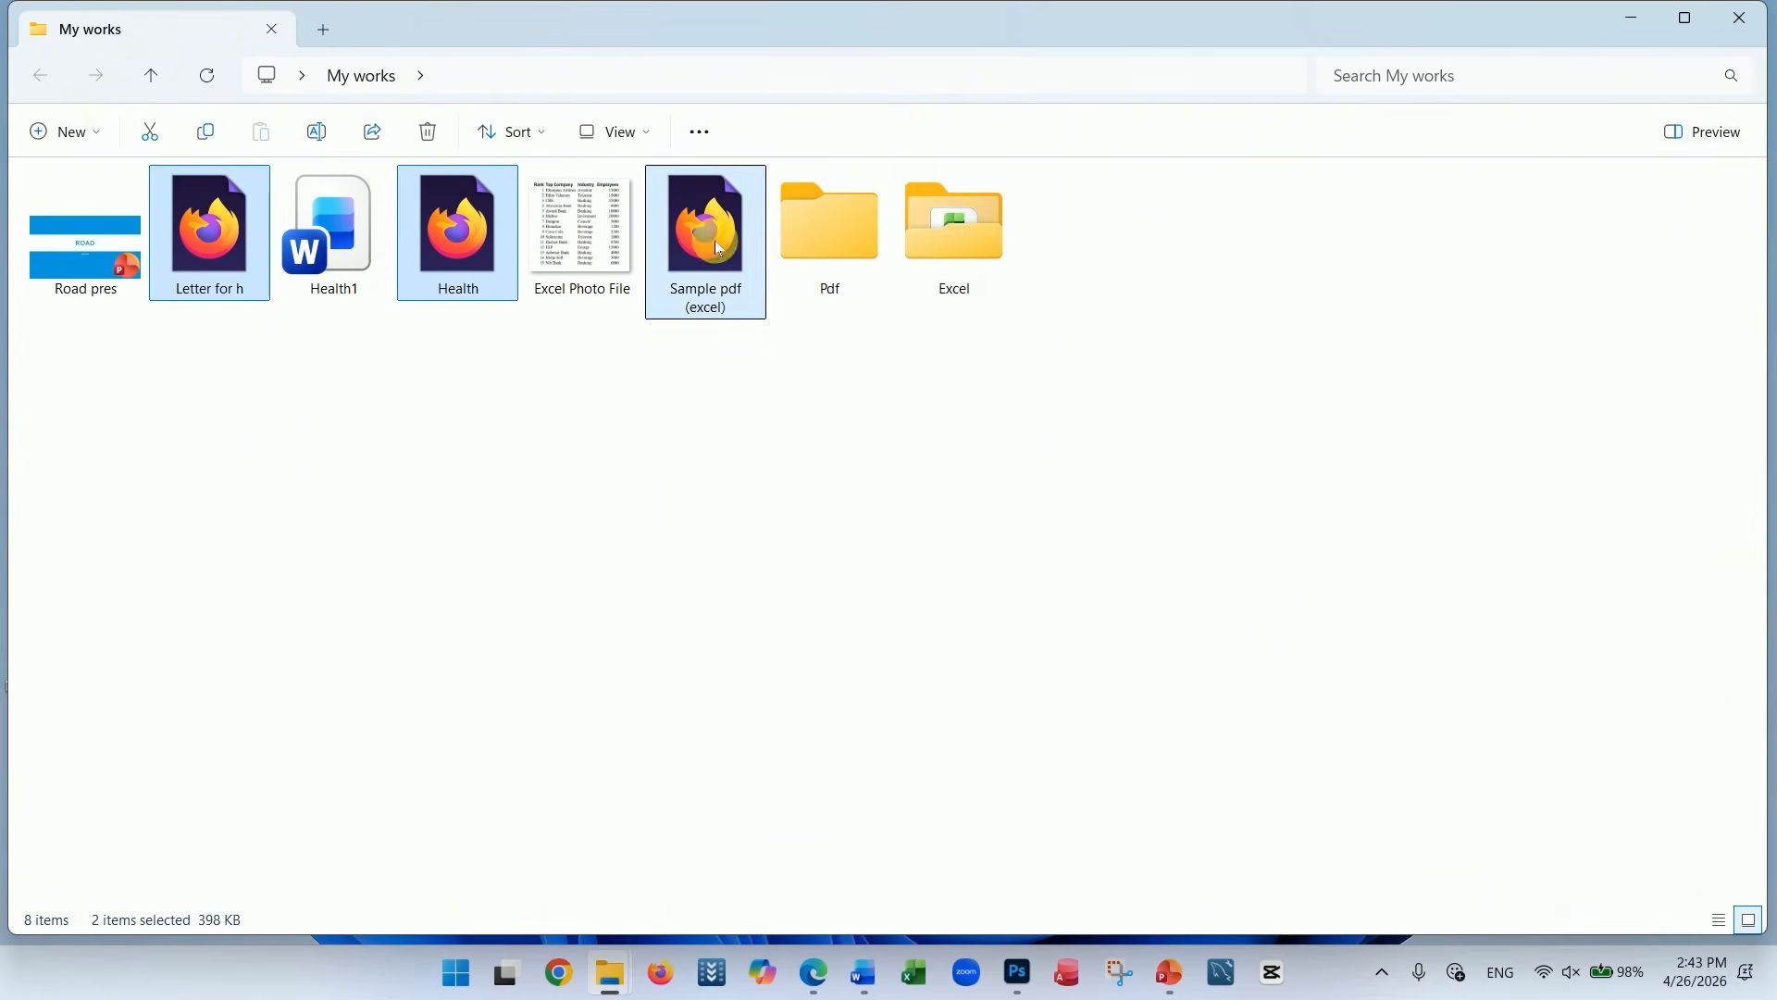
pyautogui.keyDown('ctrl'); pyautogui.click(711, 238); pyautogui.keyUp('ctrl')
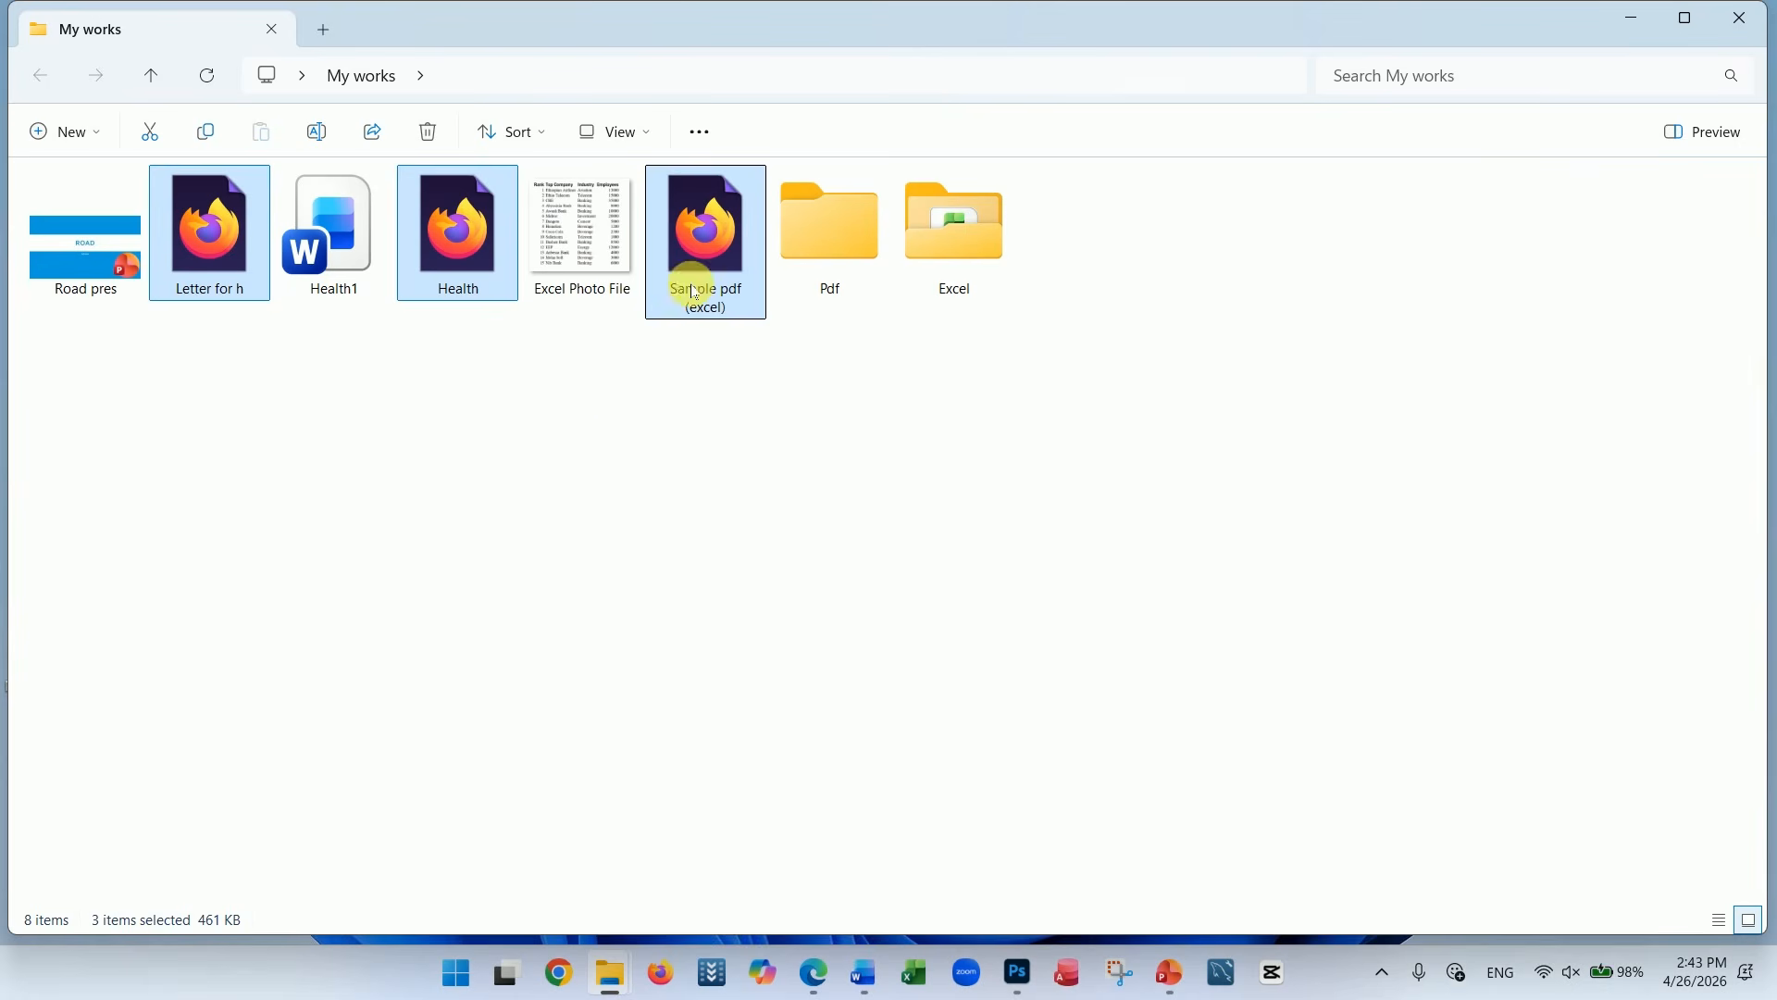
pyautogui.moveTo(694, 293)
pyautogui.mouseDown()
pyautogui.moveTo(825, 273)
pyautogui.moveTo(690, 318)
pyautogui.mouseUp()
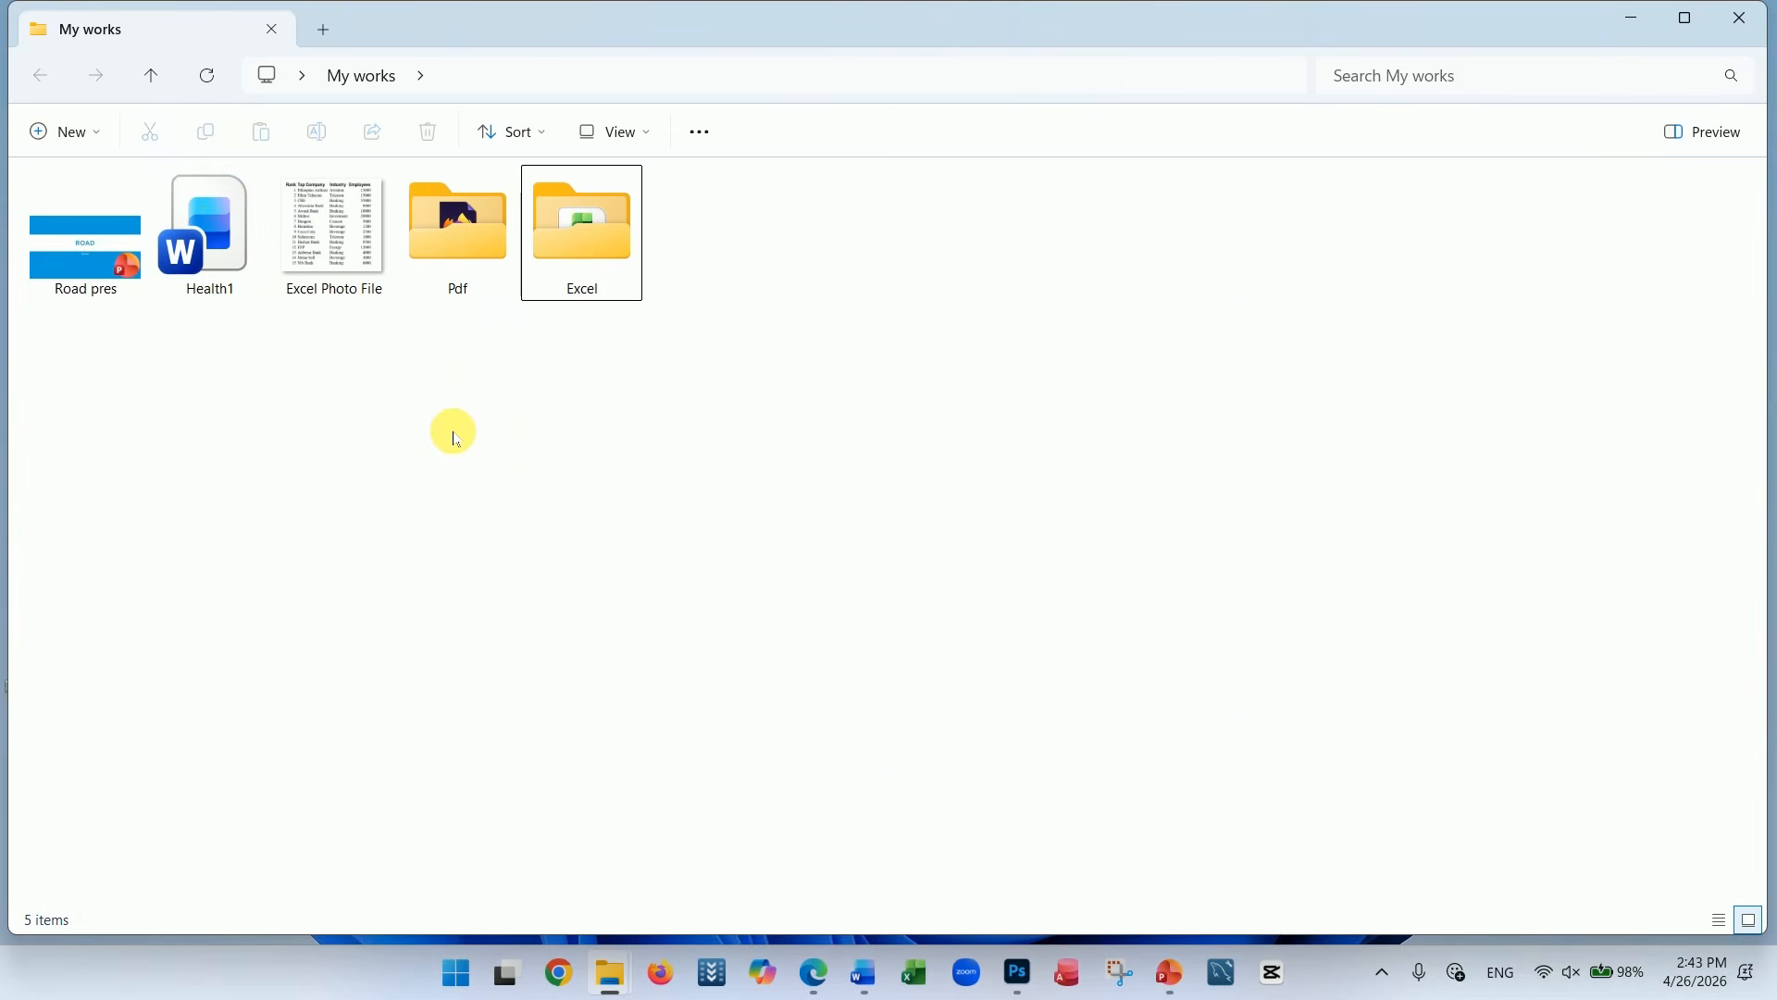
# Create a folder named Other, and move Road pres, Health1 and Excel Photo File into it together
pyautogui.hotkey('ctrl', 'shift', 'n')
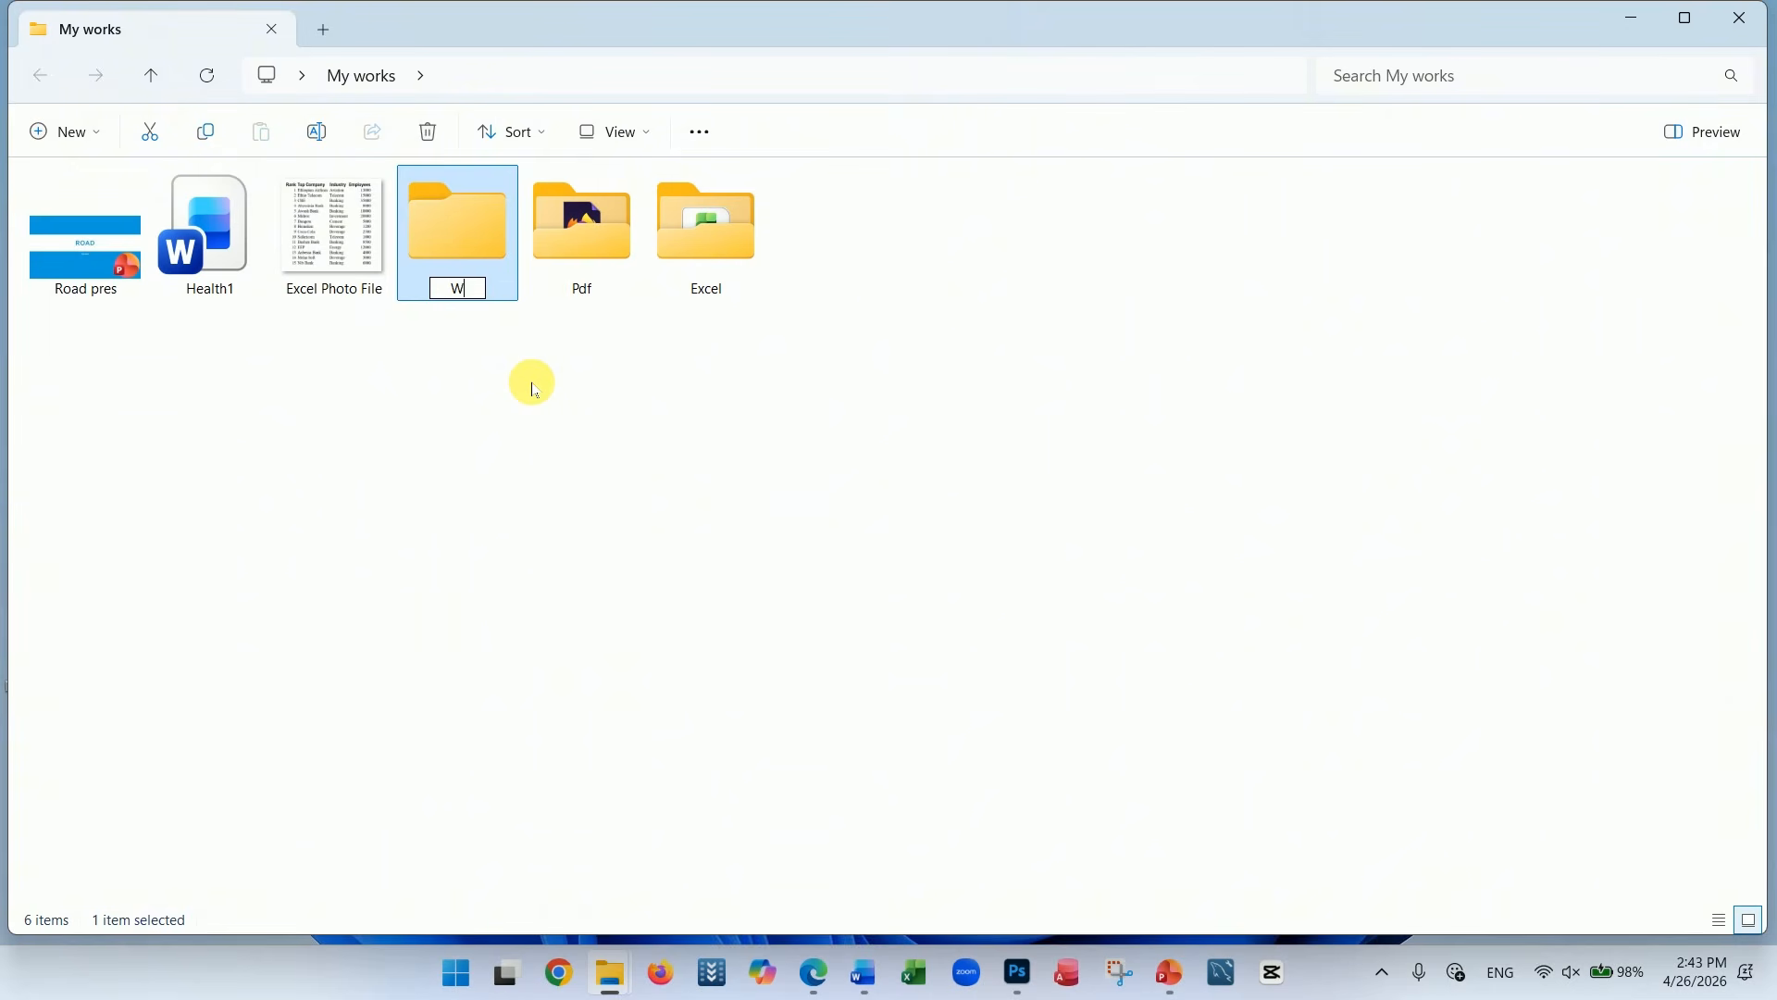
pyautogui.click(441, 358)
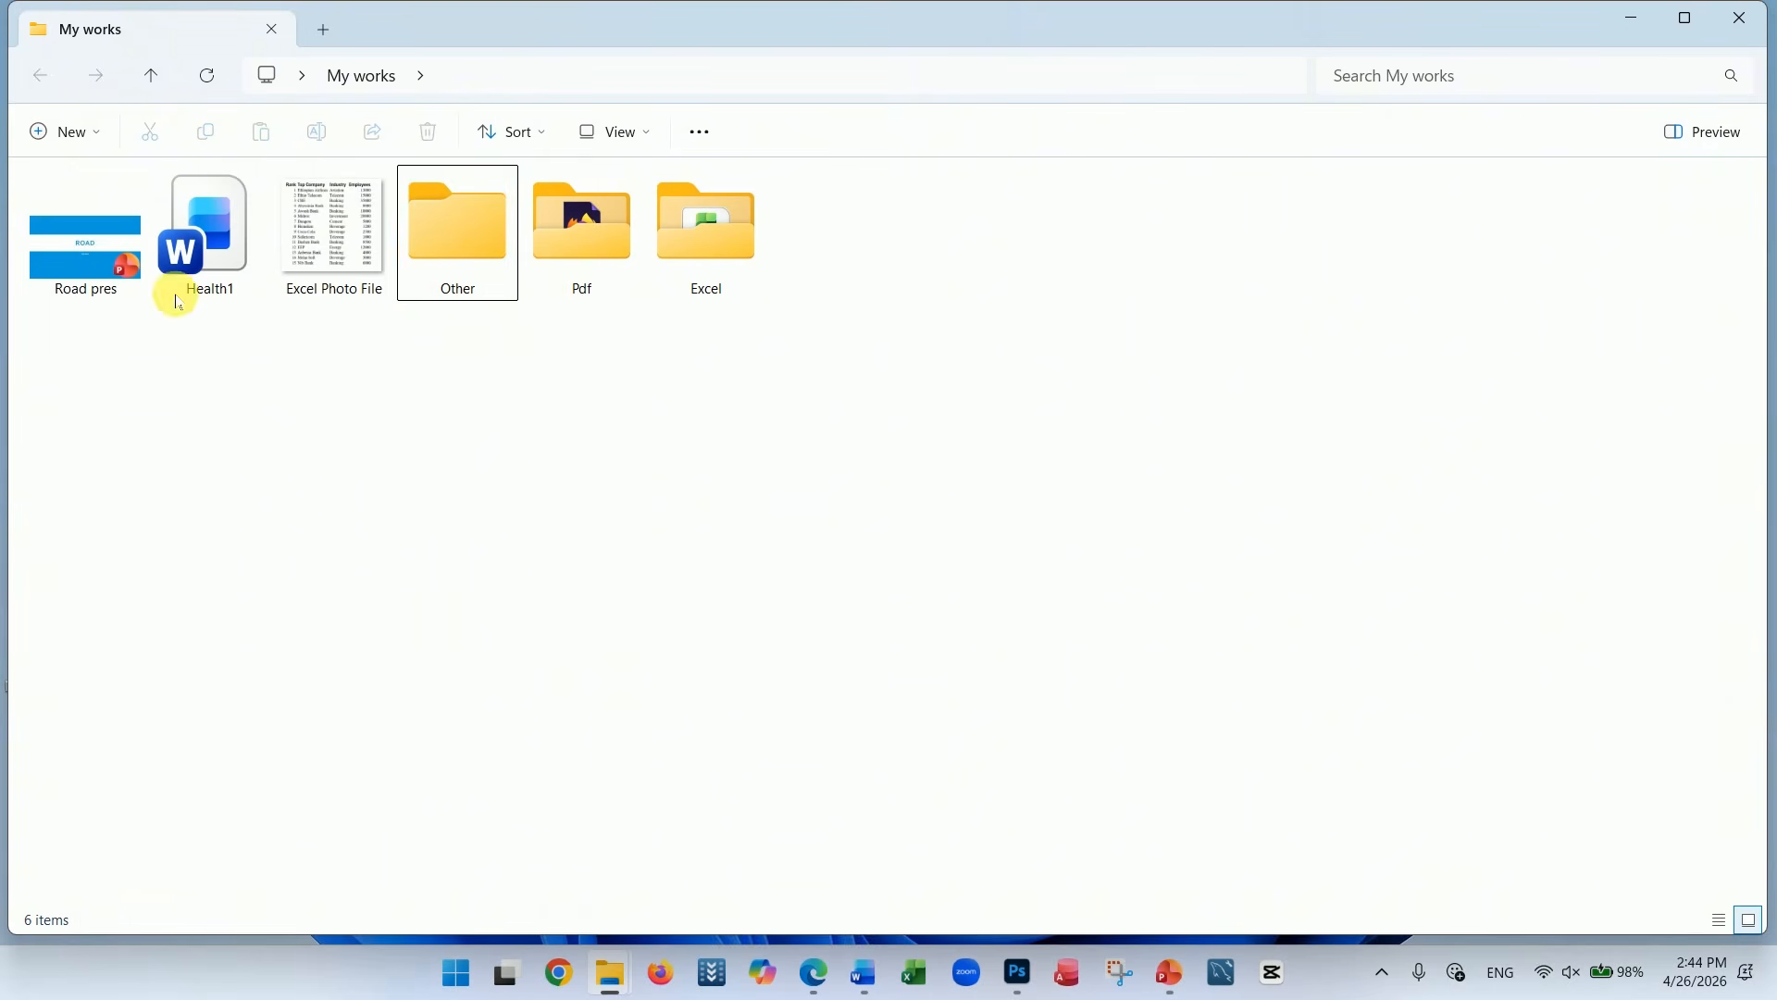
pyautogui.keyDown('ctrl'); pyautogui.click(167, 250); pyautogui.keyUp('ctrl')
pyautogui.keyDown('ctrl'); pyautogui.click(297, 232); pyautogui.keyUp('ctrl')
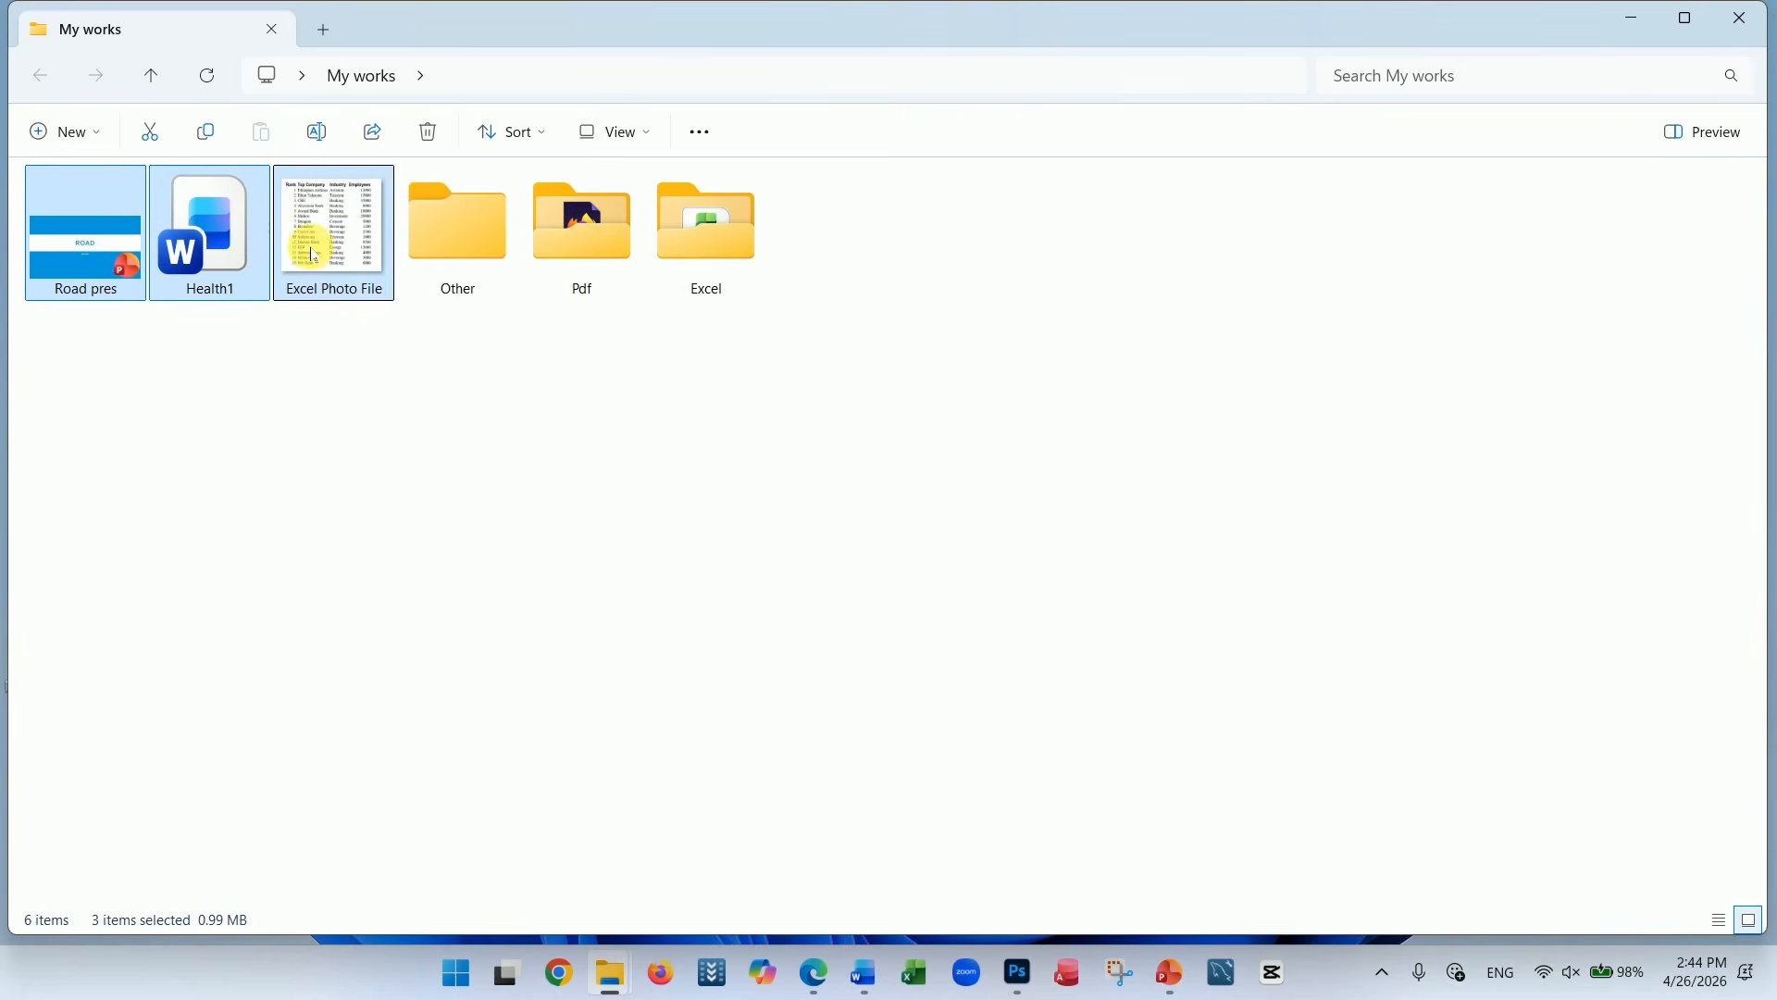
pyautogui.moveTo(297, 238); pyautogui.dragTo(432, 248)
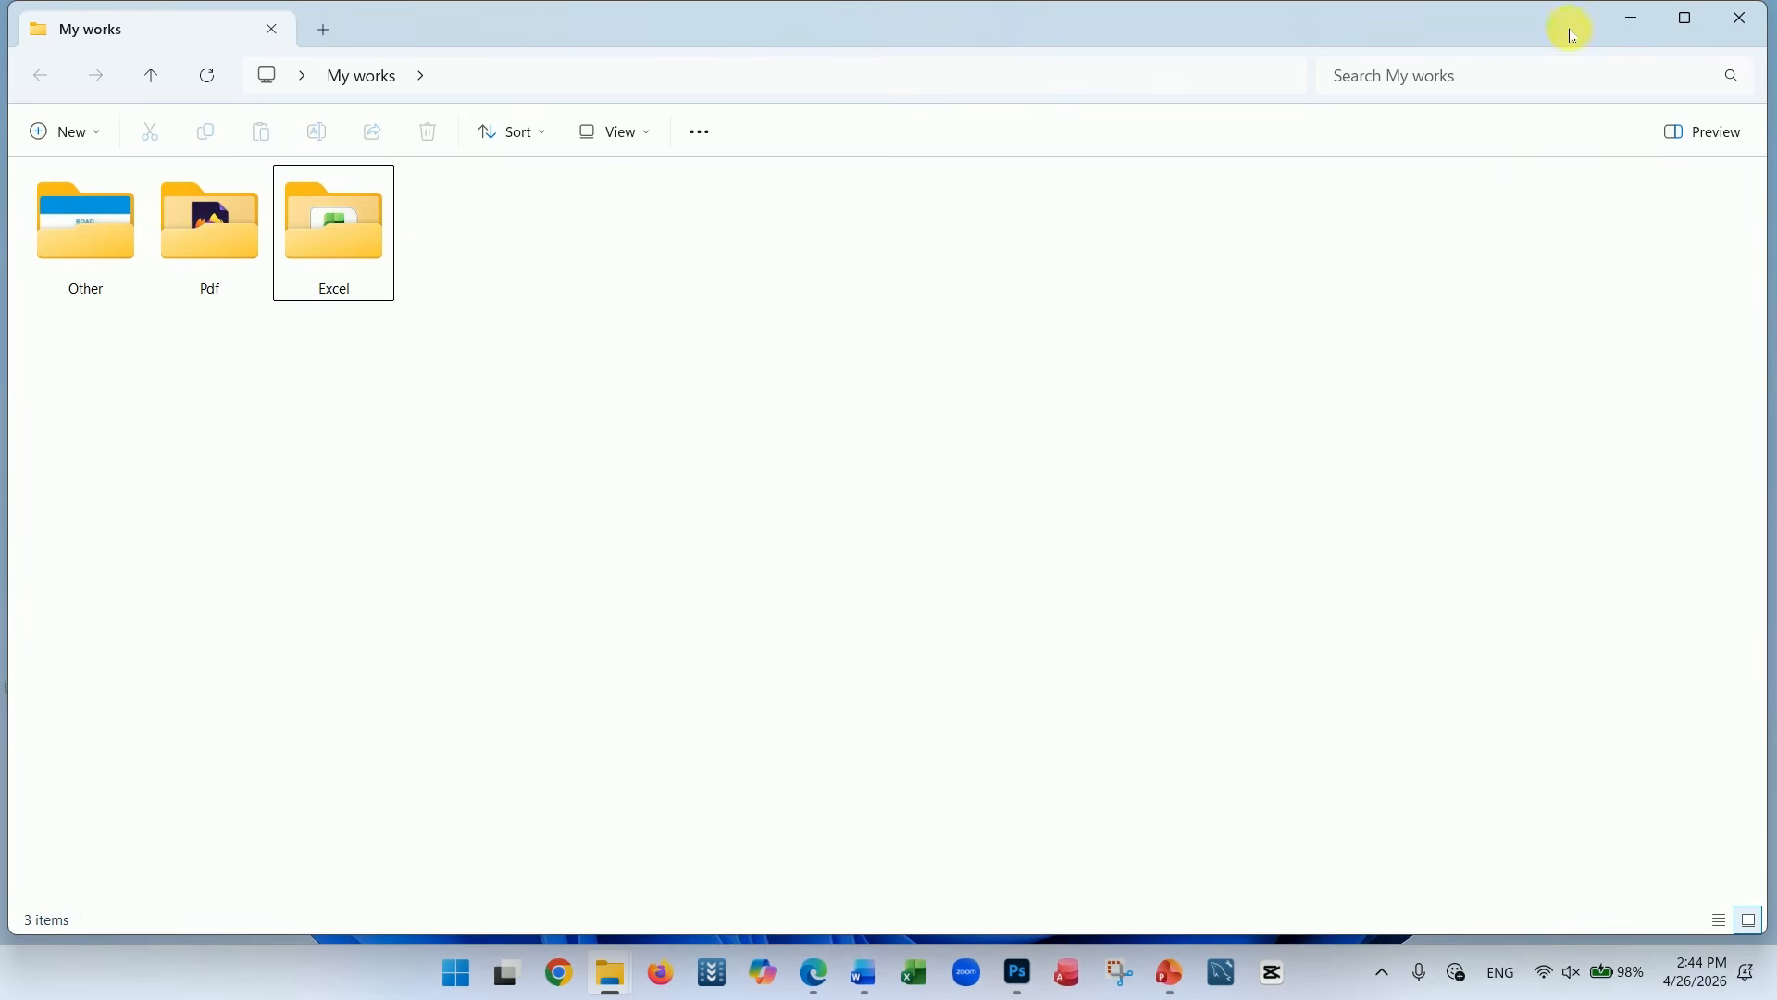
pyautogui.click(1734, 26)
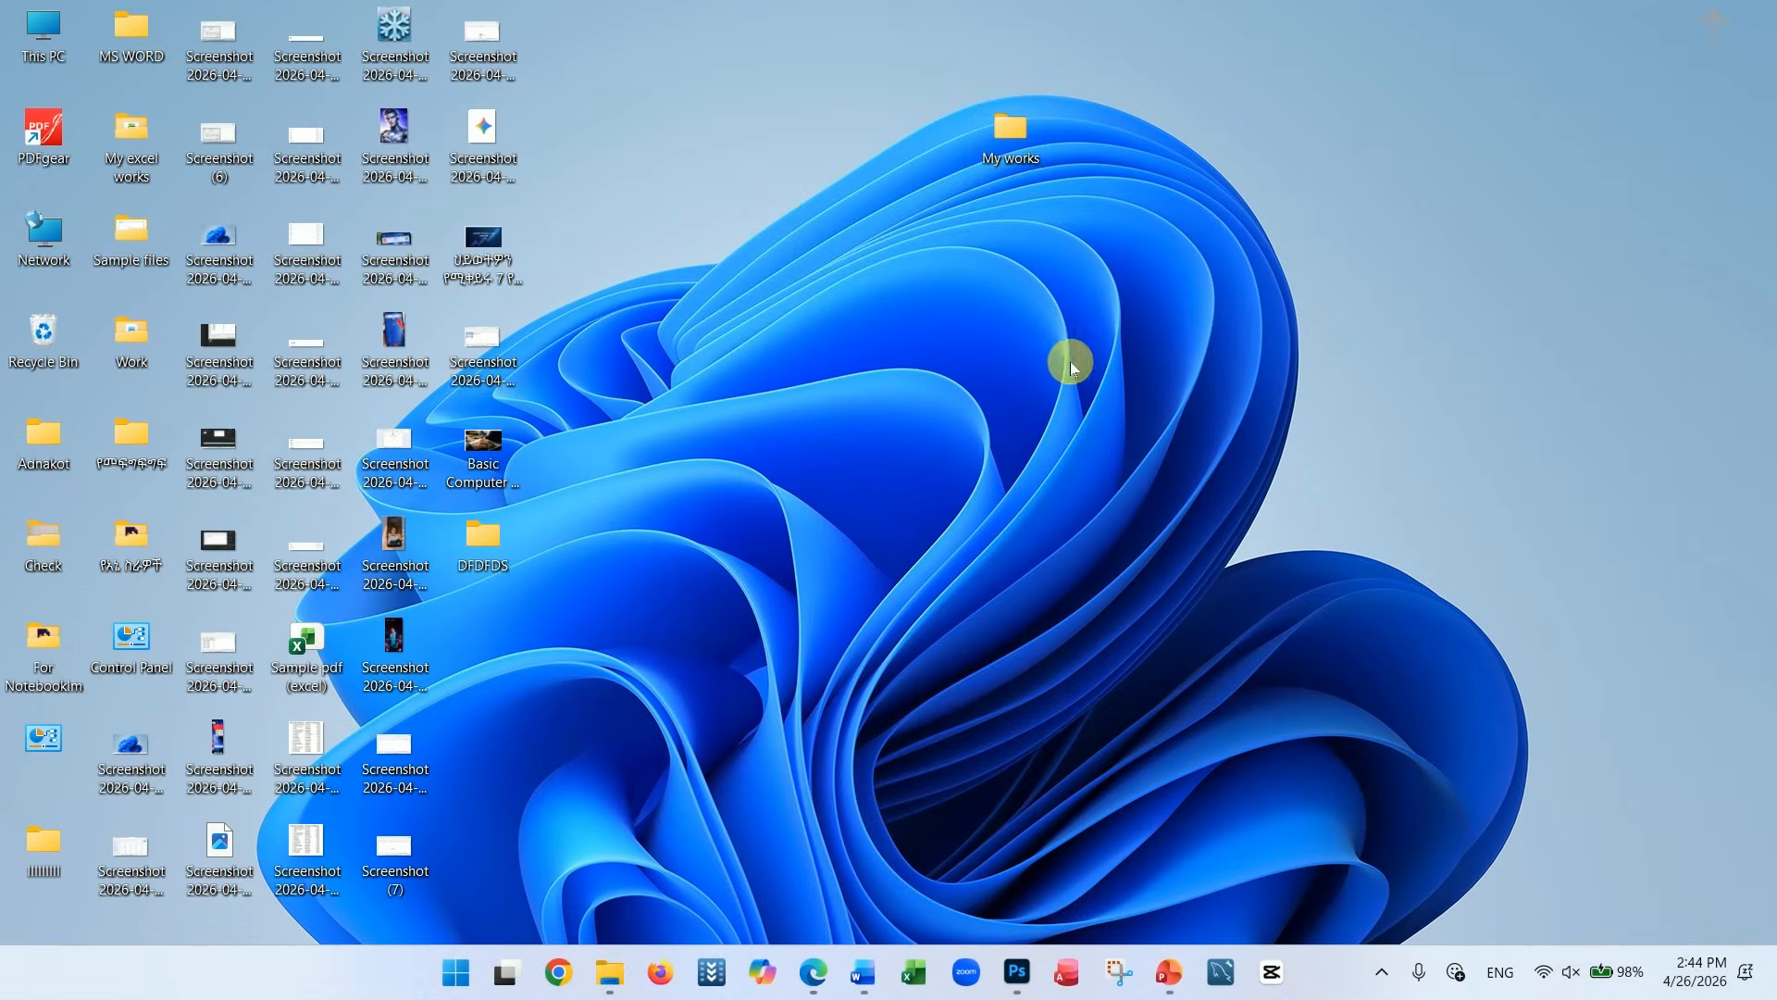
# Reopen the My works folder from the desktop and check the contents of its Excel folder
pyautogui.doubleClick(1031, 160)
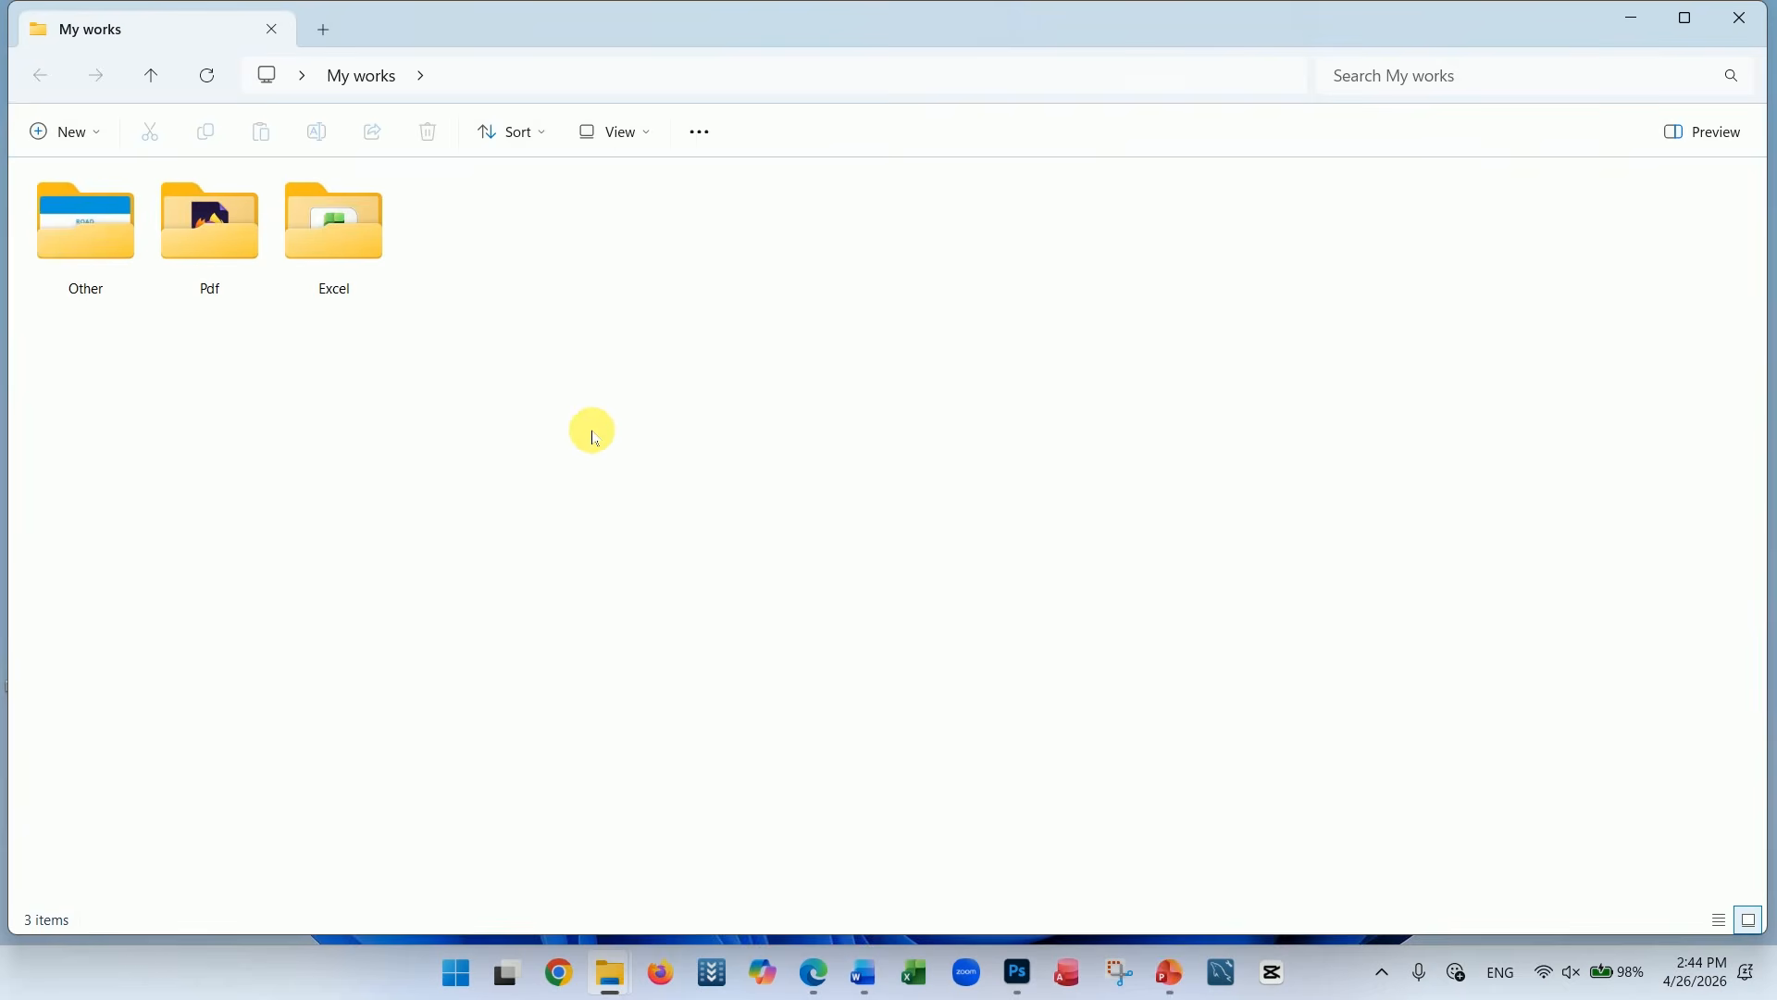
pyautogui.doubleClick(343, 243)
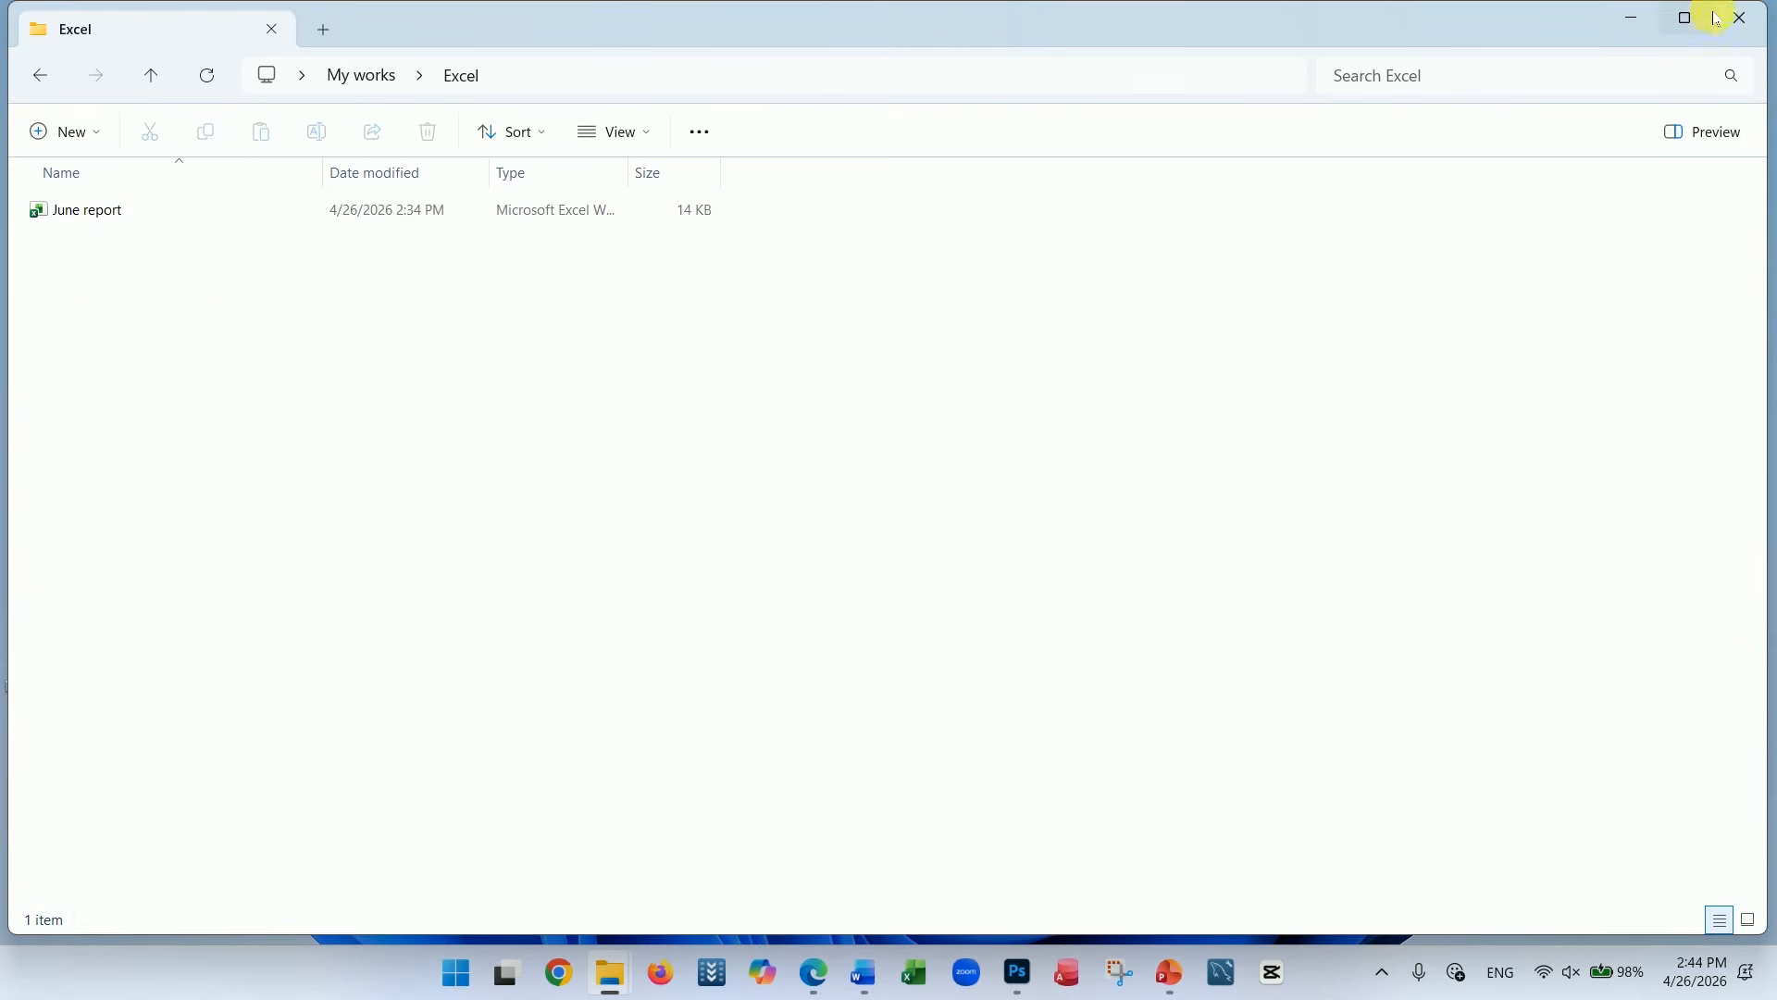
pyautogui.click(1748, 21)
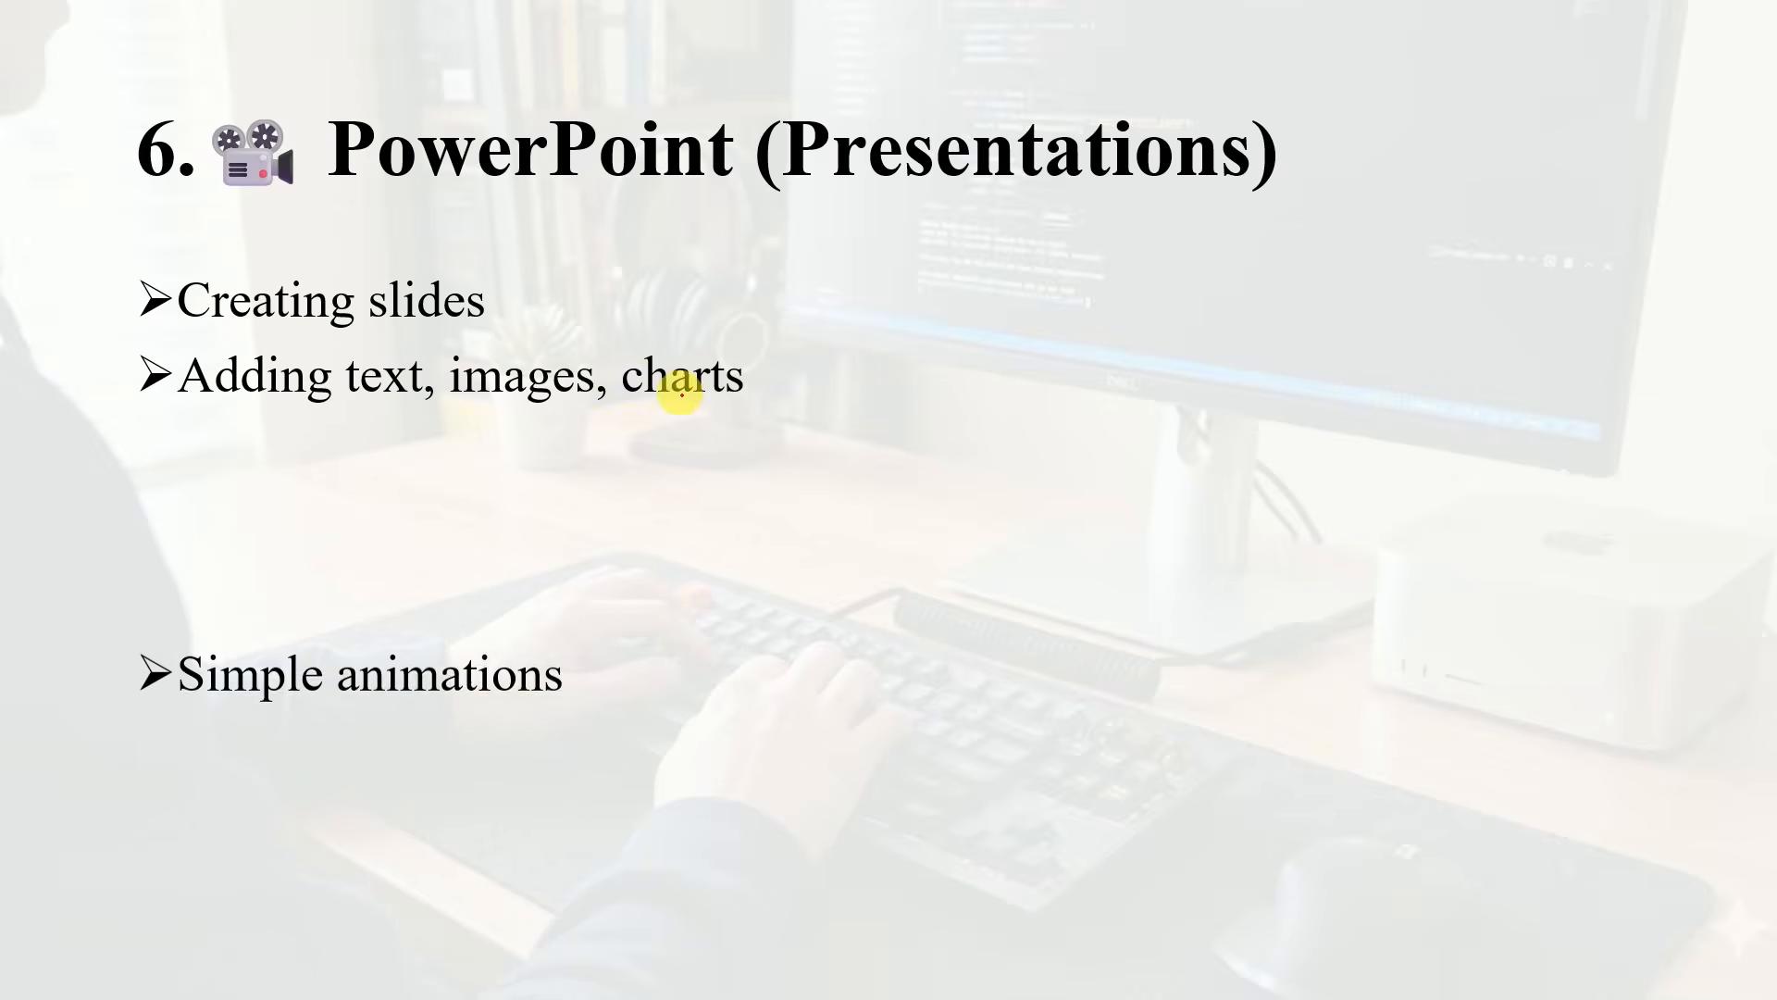